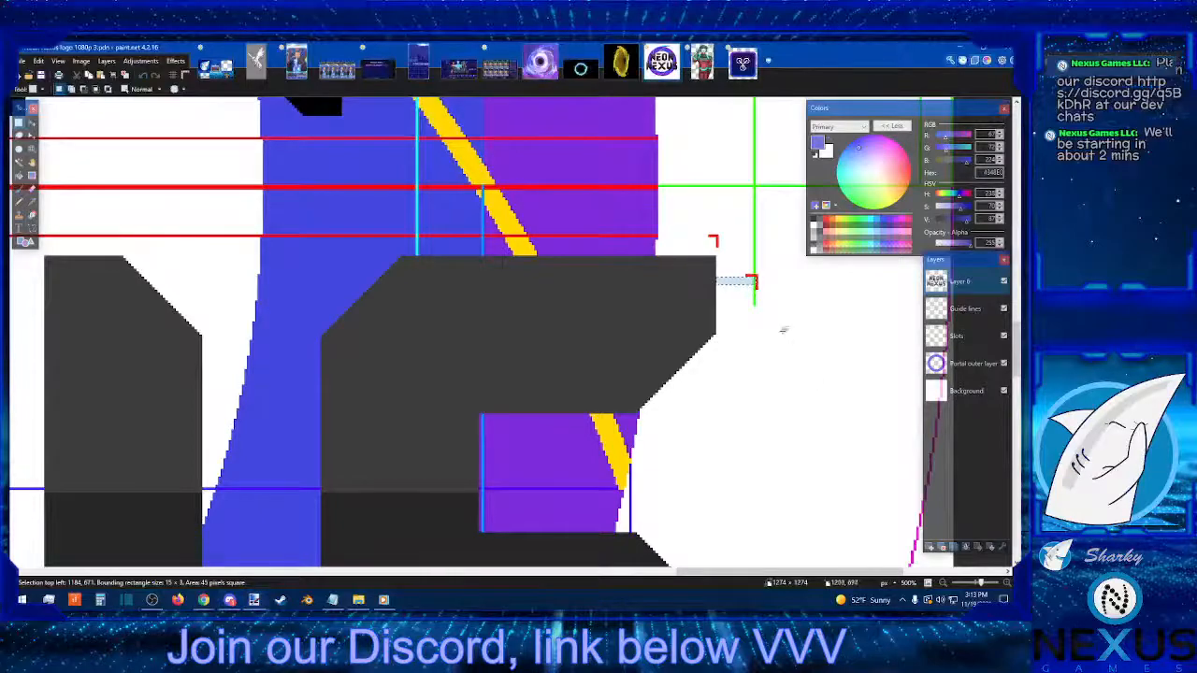
Step: Measure the gap between the right edge of the NEXUS S and the vertical green guide with a rectangular selection
click(758, 276)
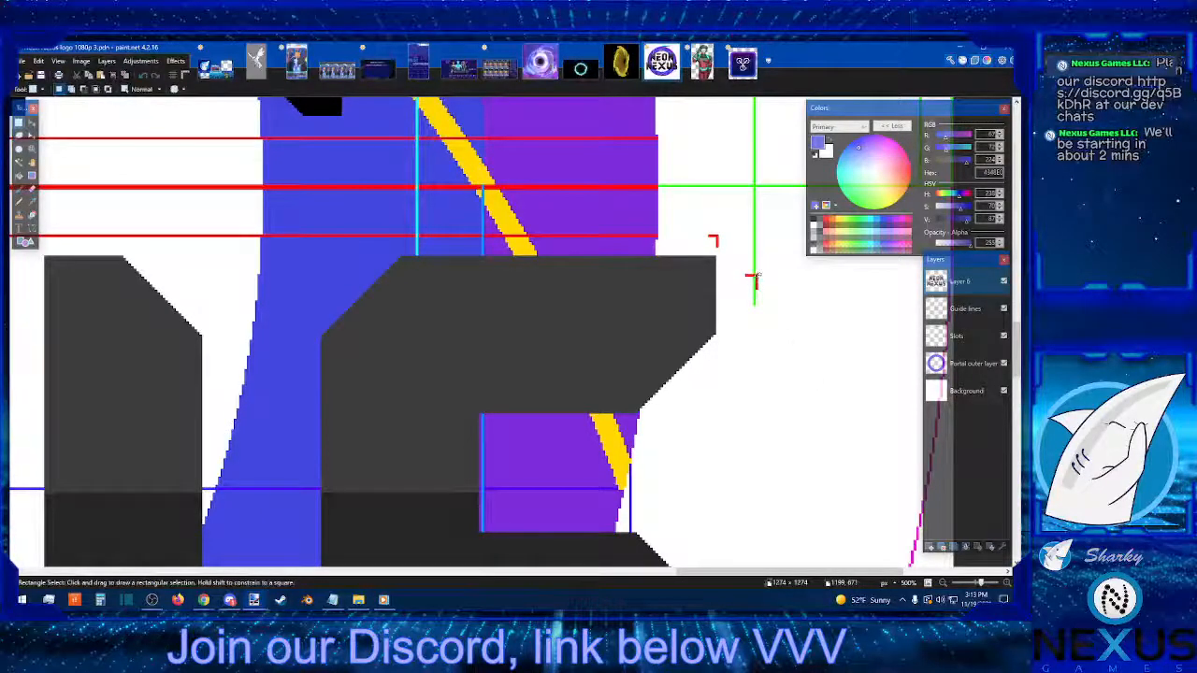
drag(754, 278, 716, 284)
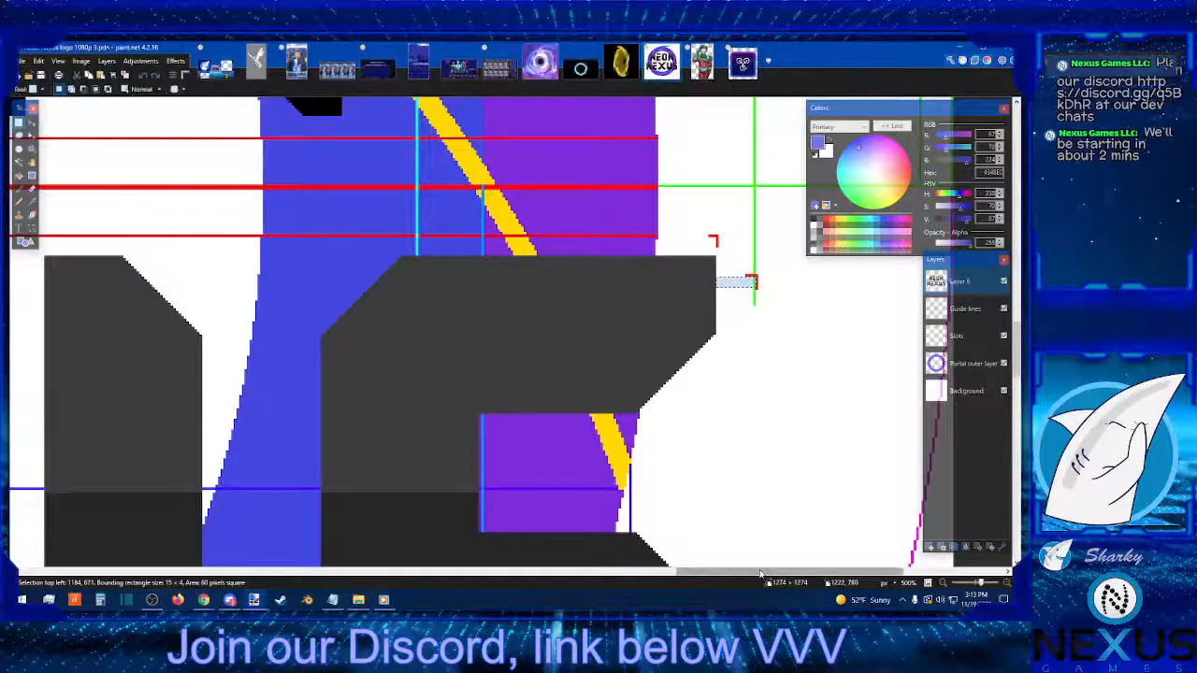
Step: Select the whole NEON NEXUS lettering on Layer 6 and move it 7 pixels to the right
drag(762, 574, 588, 546)
click(942, 584)
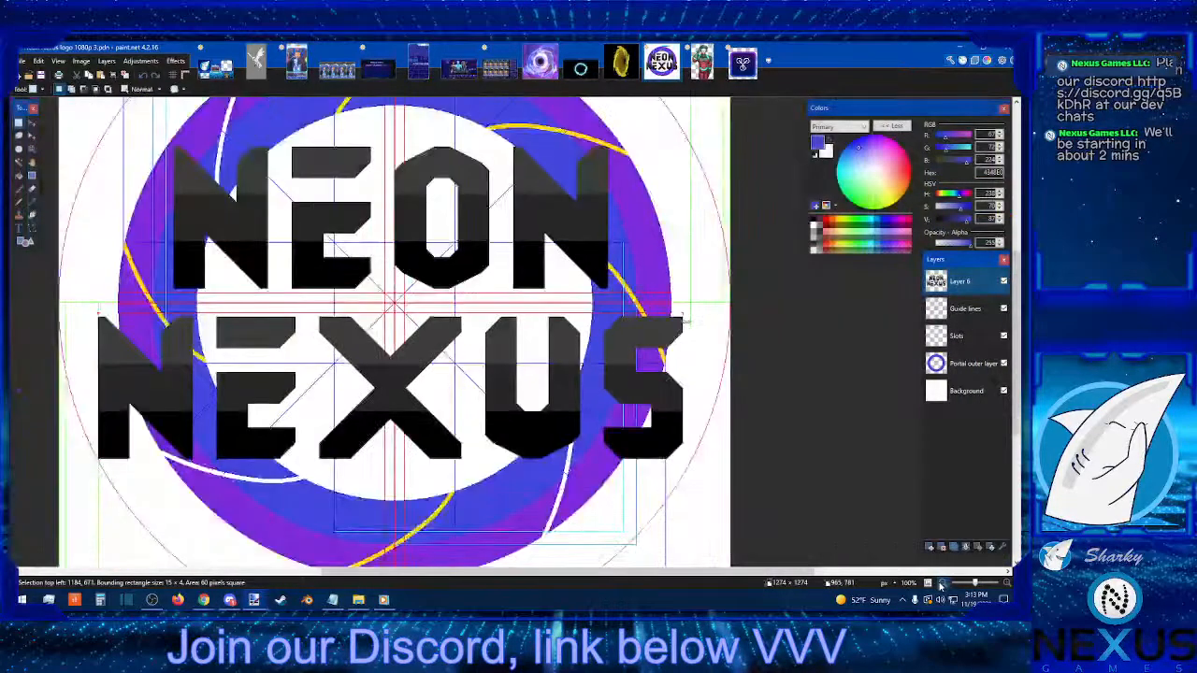
click(942, 585)
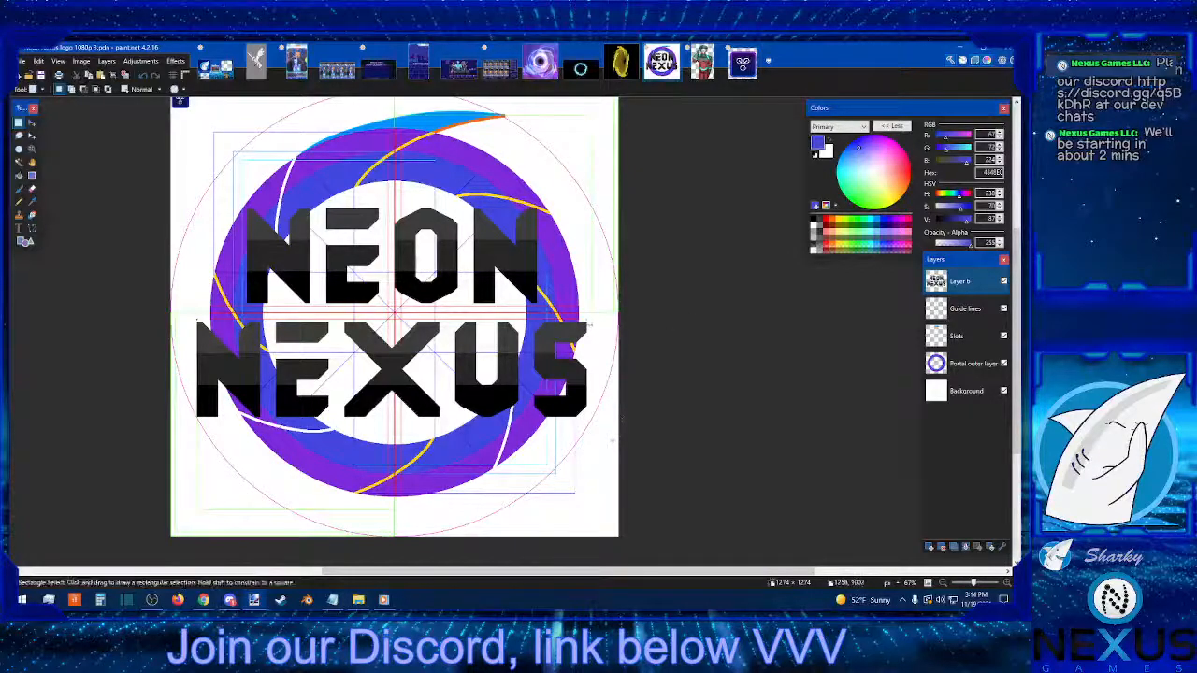
drag(613, 441, 117, 191)
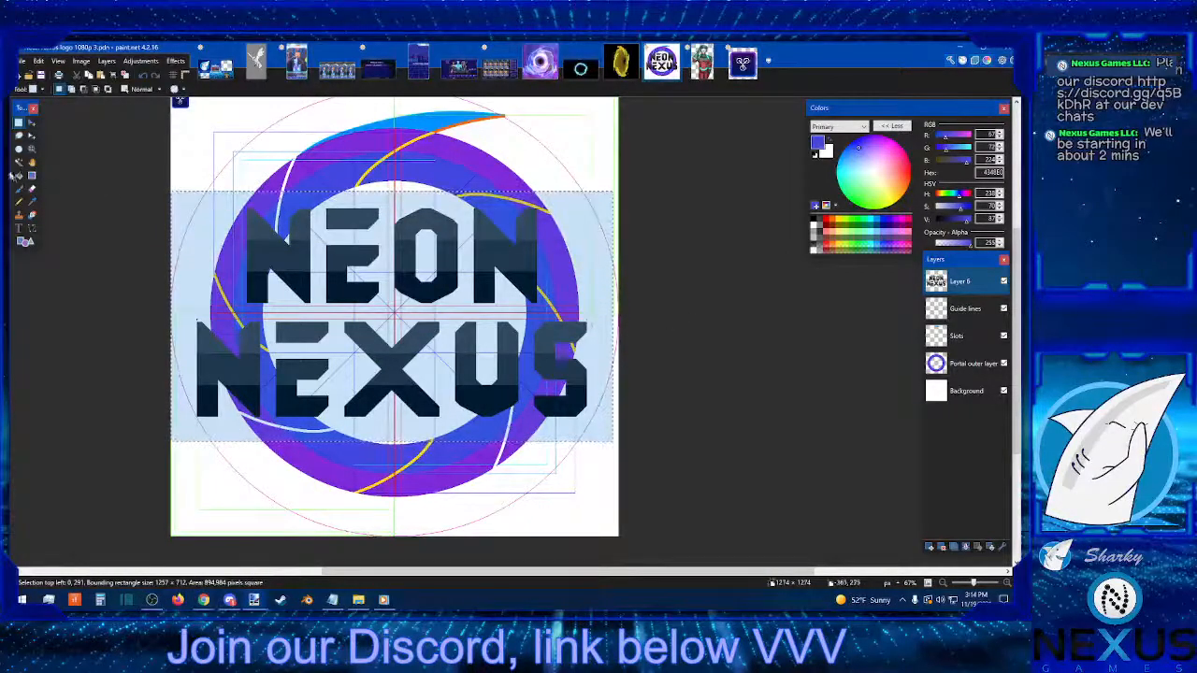
click(31, 123)
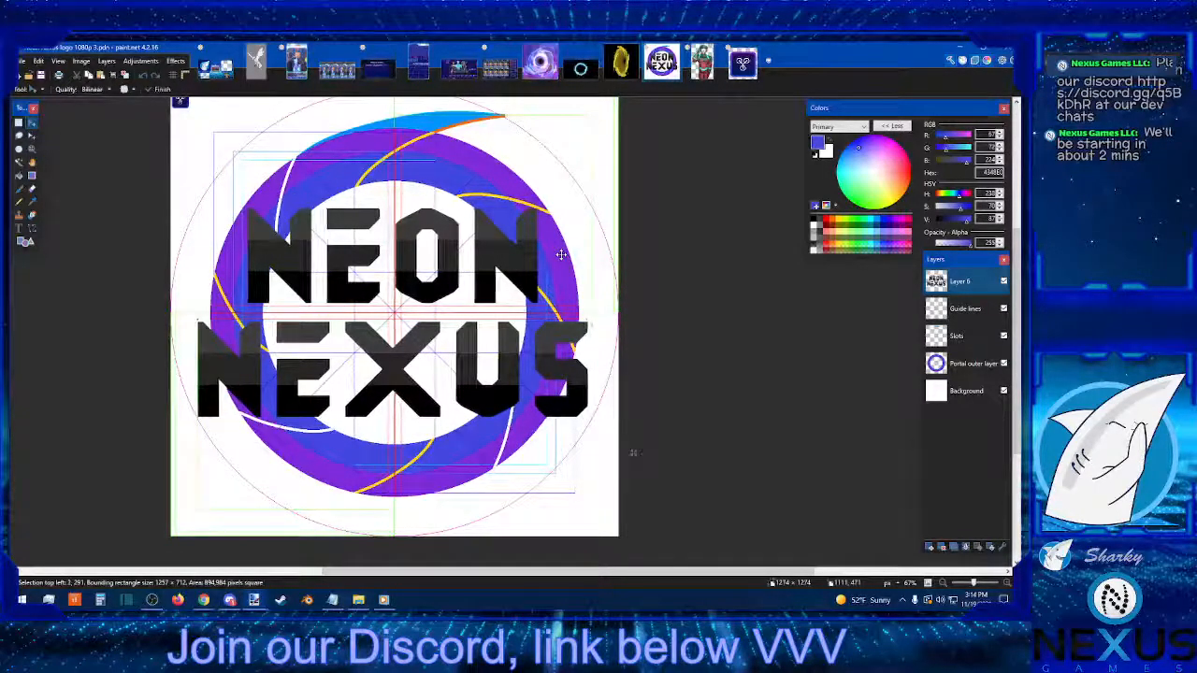
key(Right)
key(Right)
key(Right)
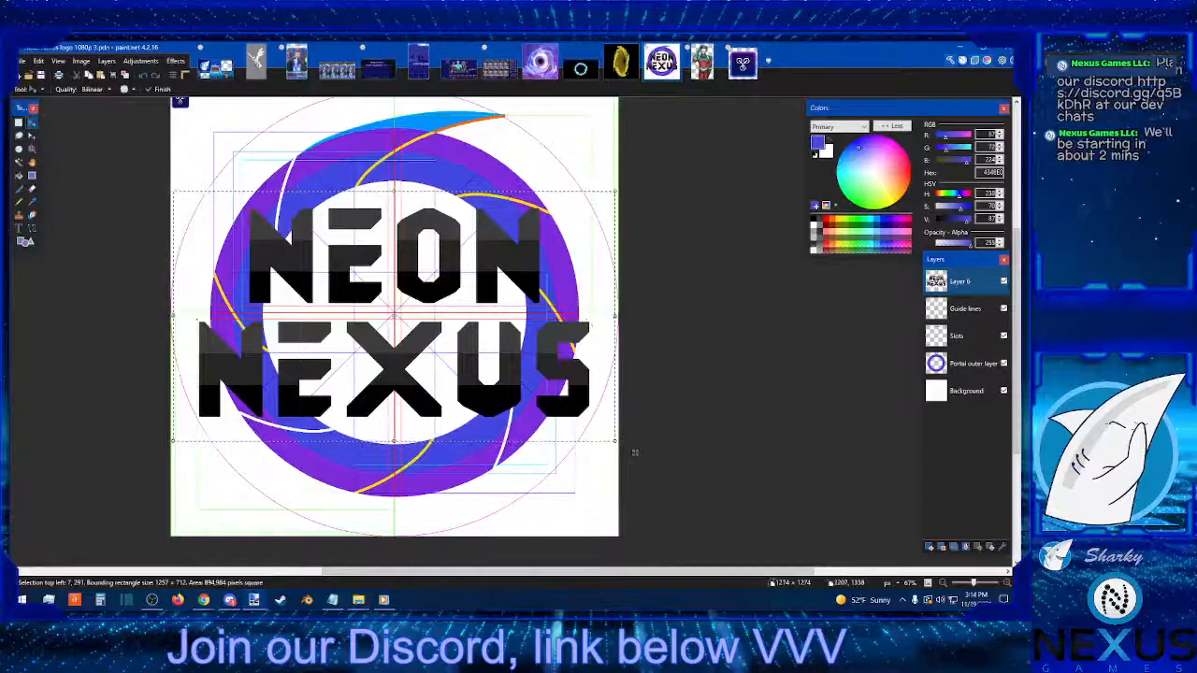
Step: Nudge the lettering one more pixel right to line the X up with the central vertical guide, and deselect it
click(1006, 584)
click(1006, 584)
click(1006, 583)
click(1006, 584)
click(1006, 584)
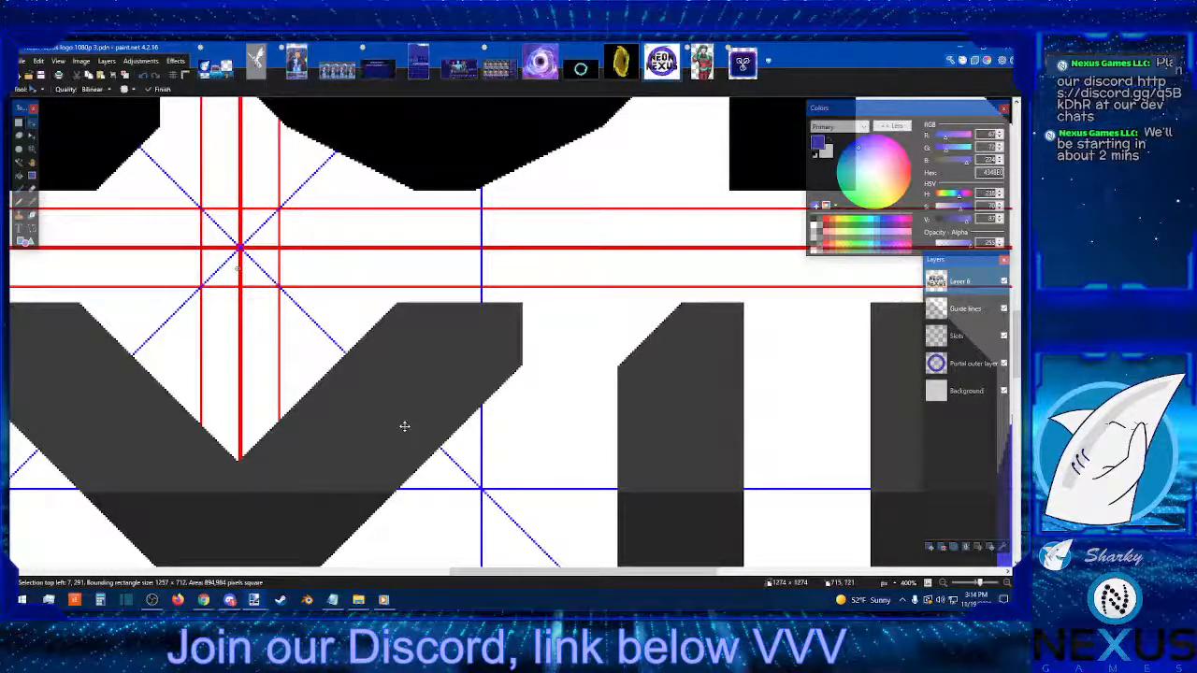
key(Right)
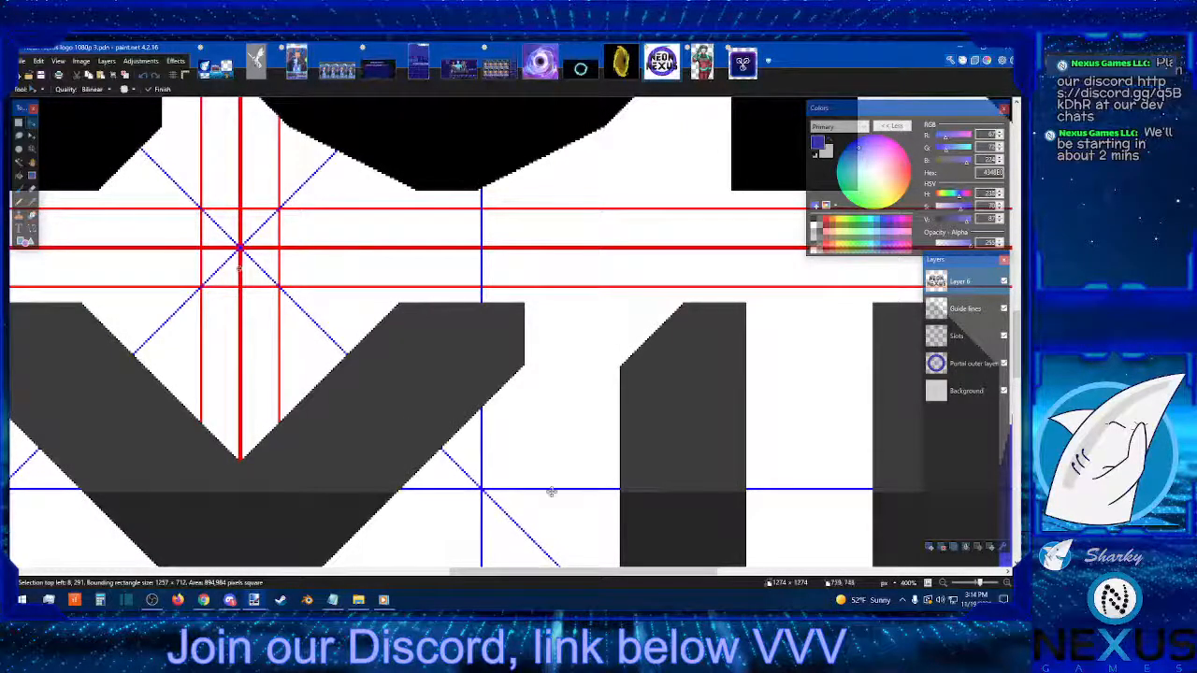
click(943, 584)
click(943, 585)
click(943, 585)
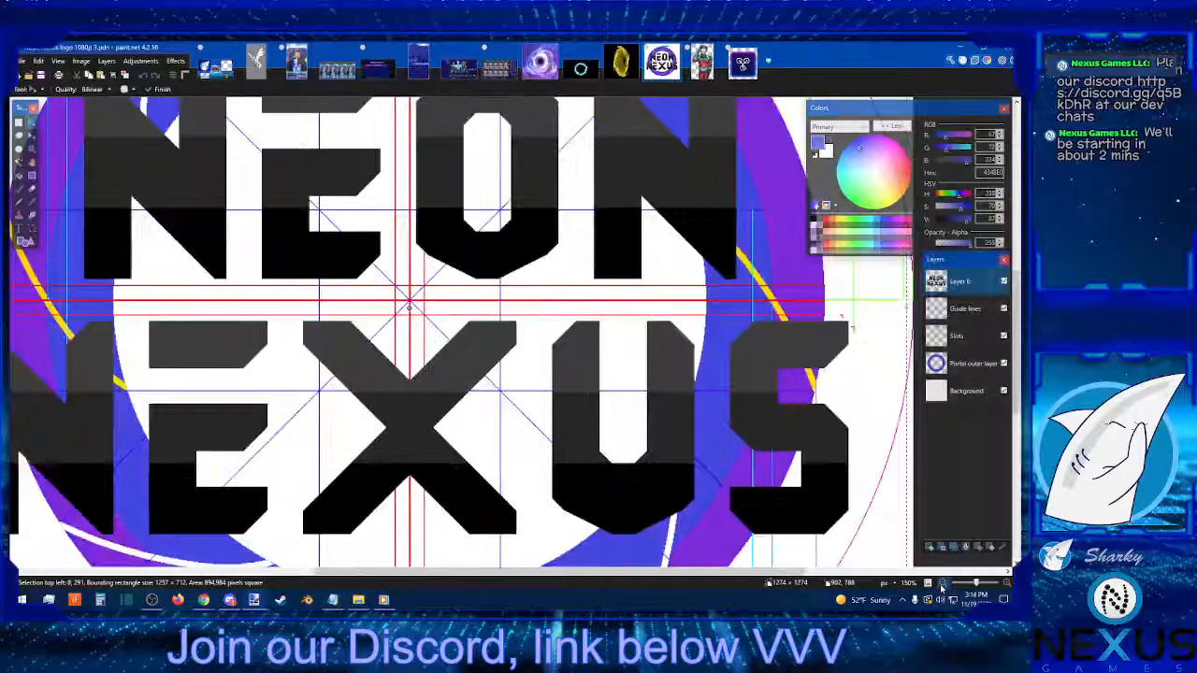
click(943, 584)
click(943, 584)
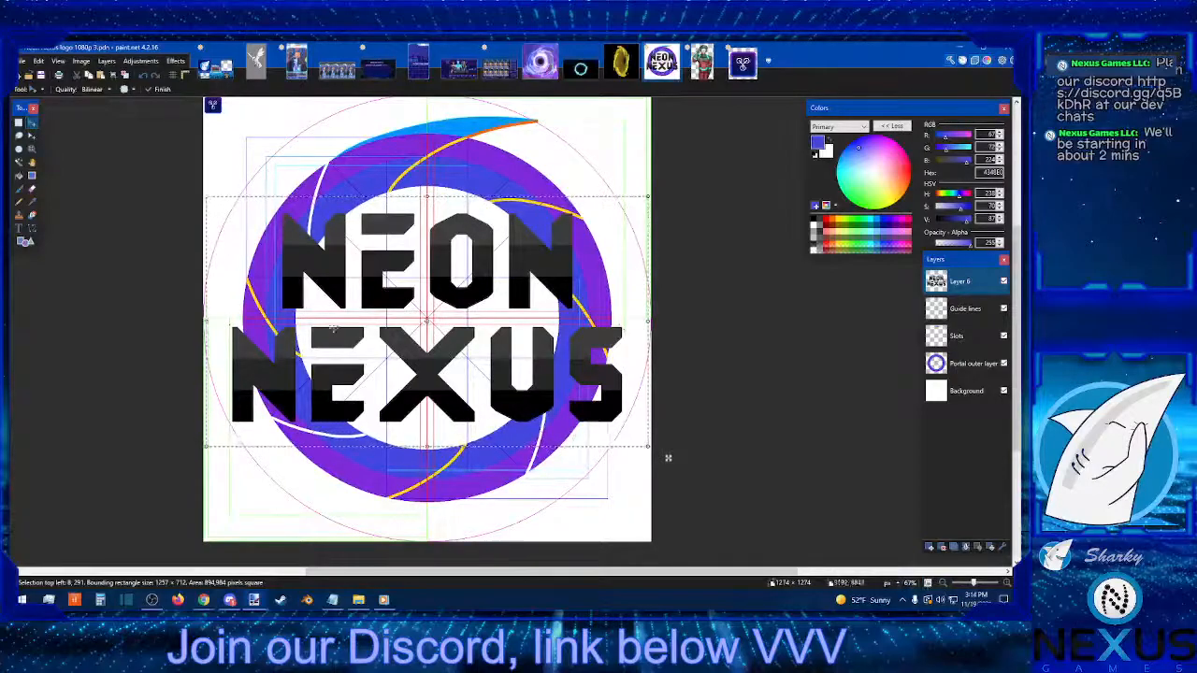
click(20, 122)
click(379, 201)
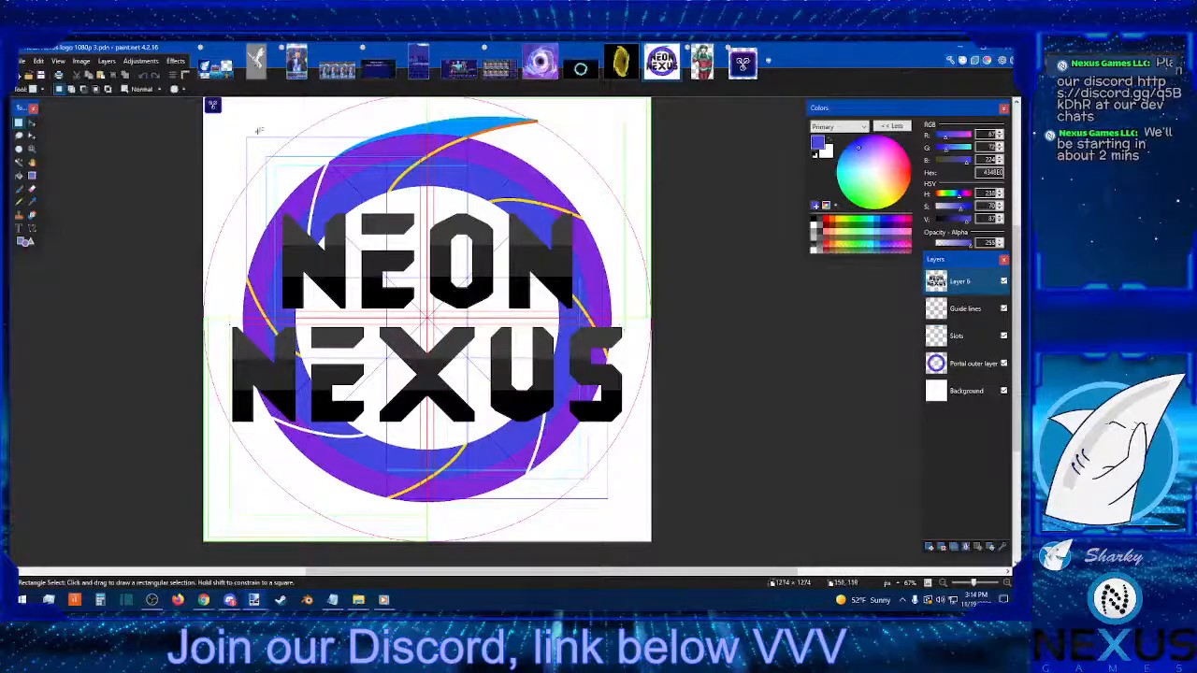
Step: In the prototype card demo image, hide the Bolded font layer and sample the dark lettering colour from the Used font 4.0 layer
click(296, 64)
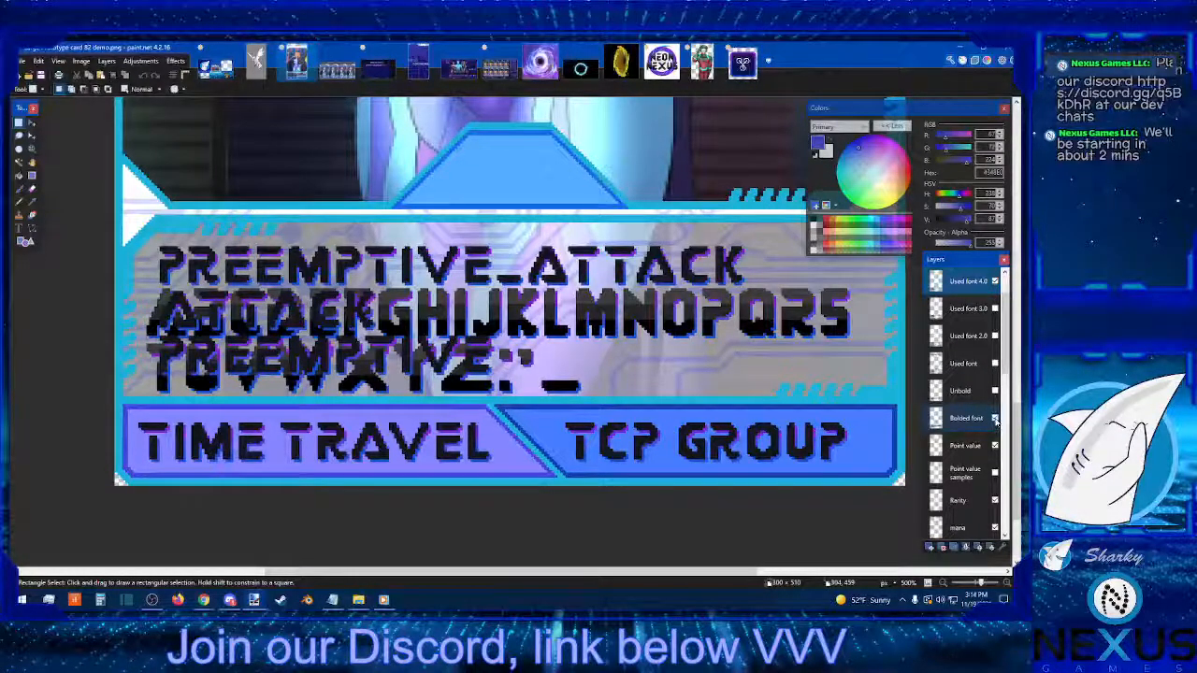
click(996, 420)
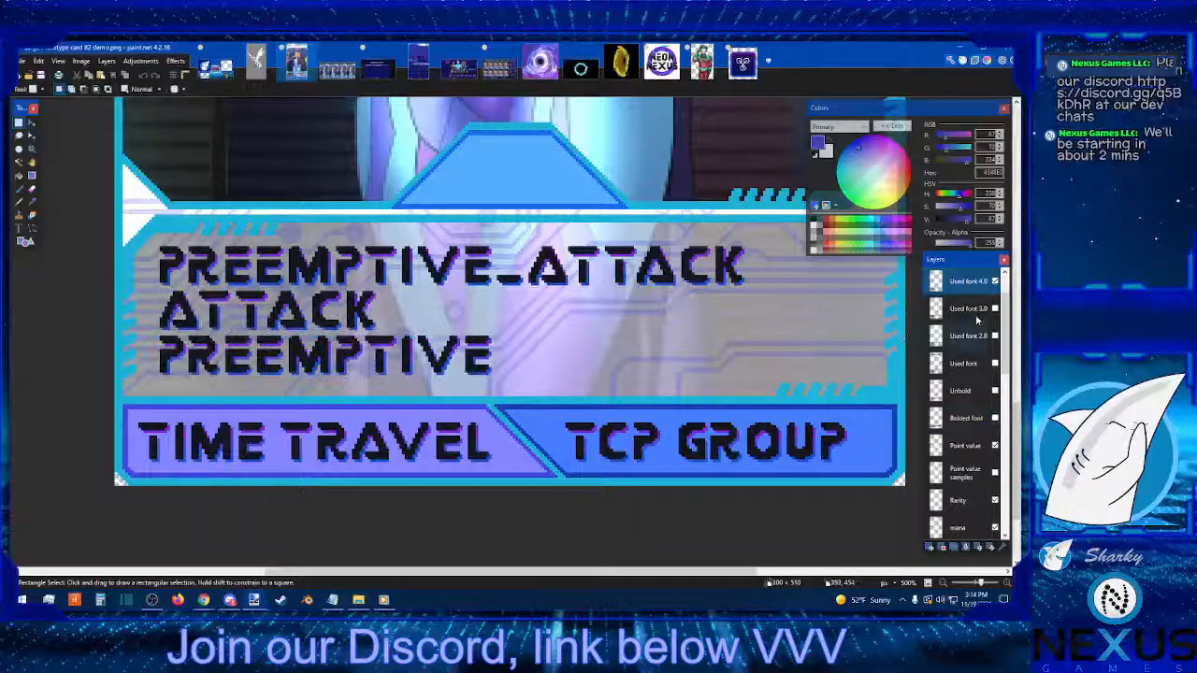
click(968, 281)
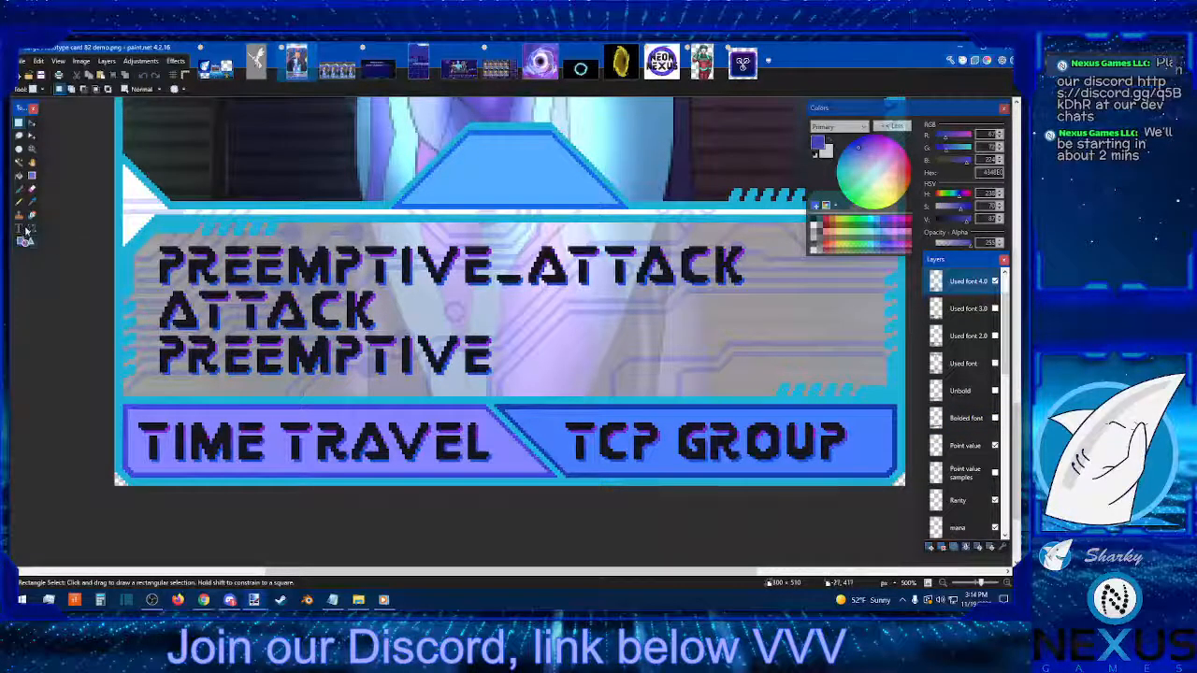
click(32, 201)
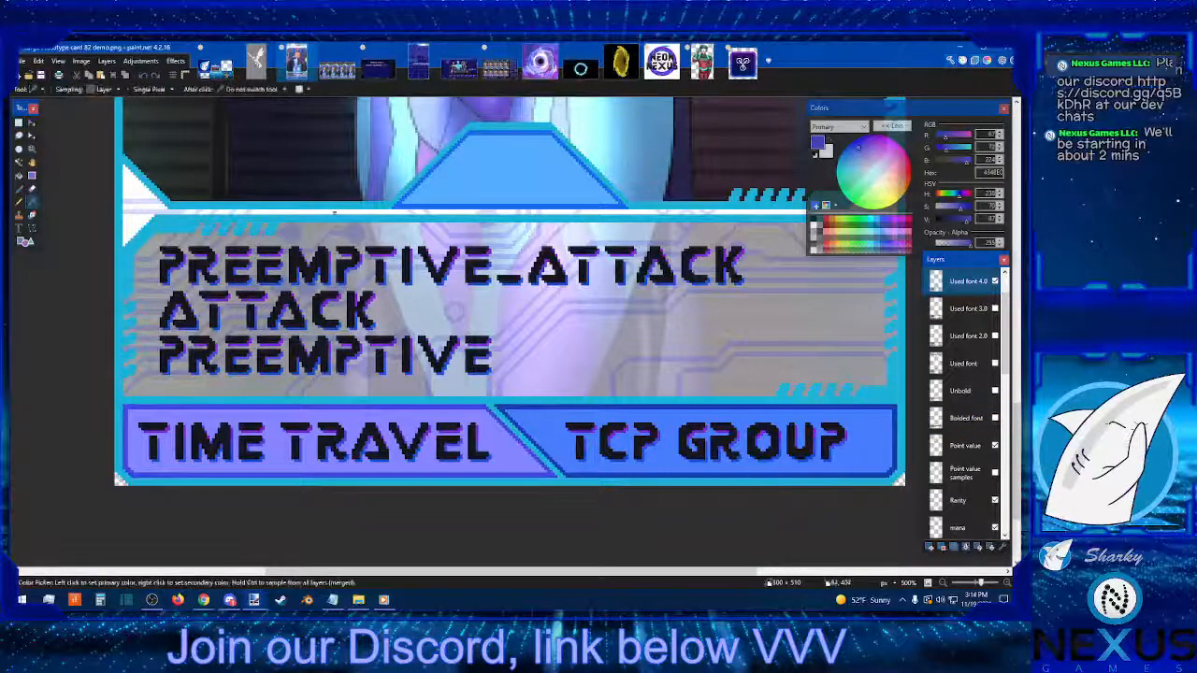
click(406, 267)
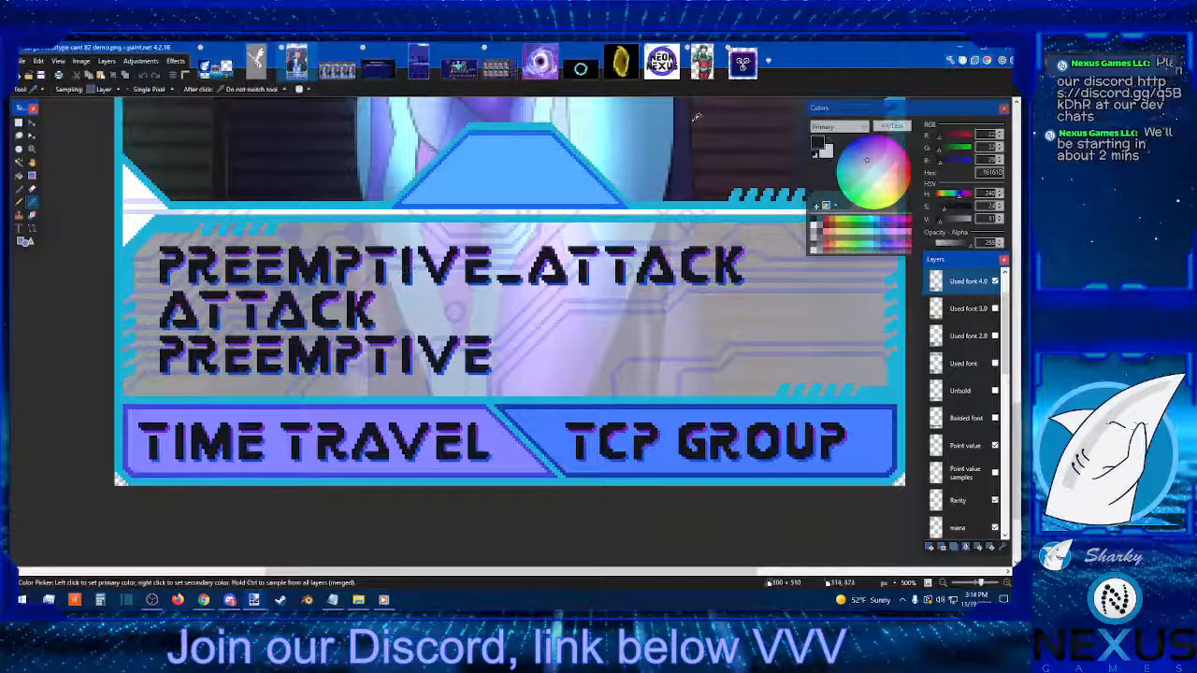
Step: Back in the Neon Nexus logo, fill all bands of the NEON NEXUS lettering with the sampled dark colour
click(662, 73)
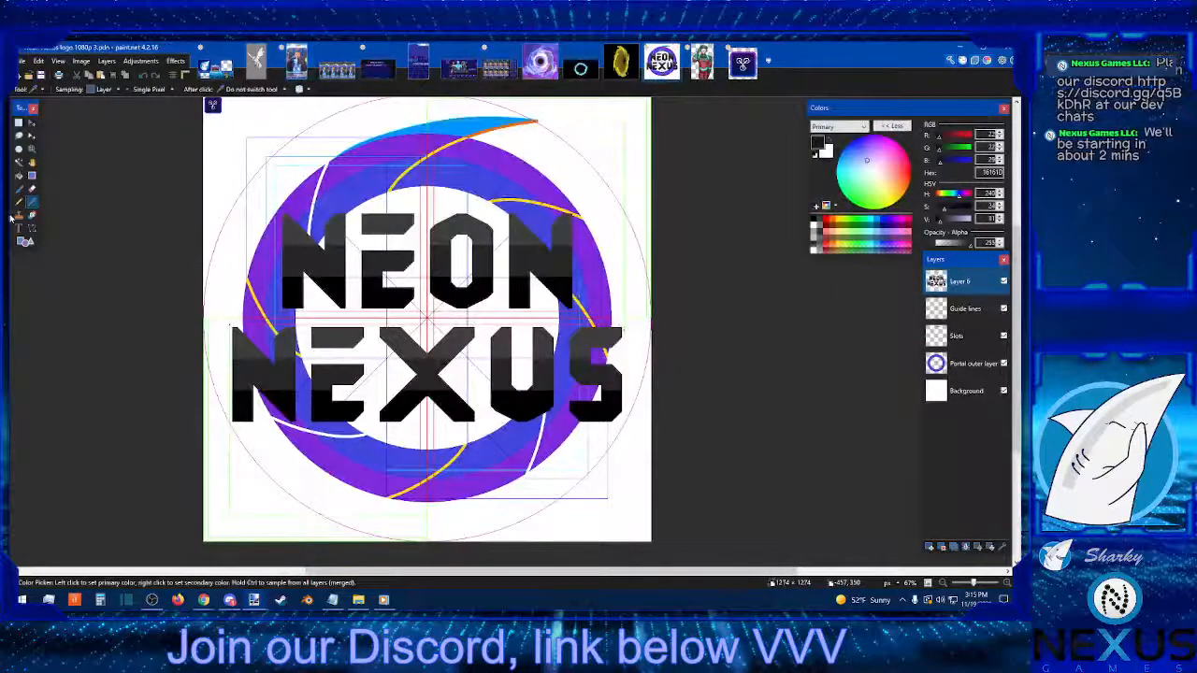
click(19, 175)
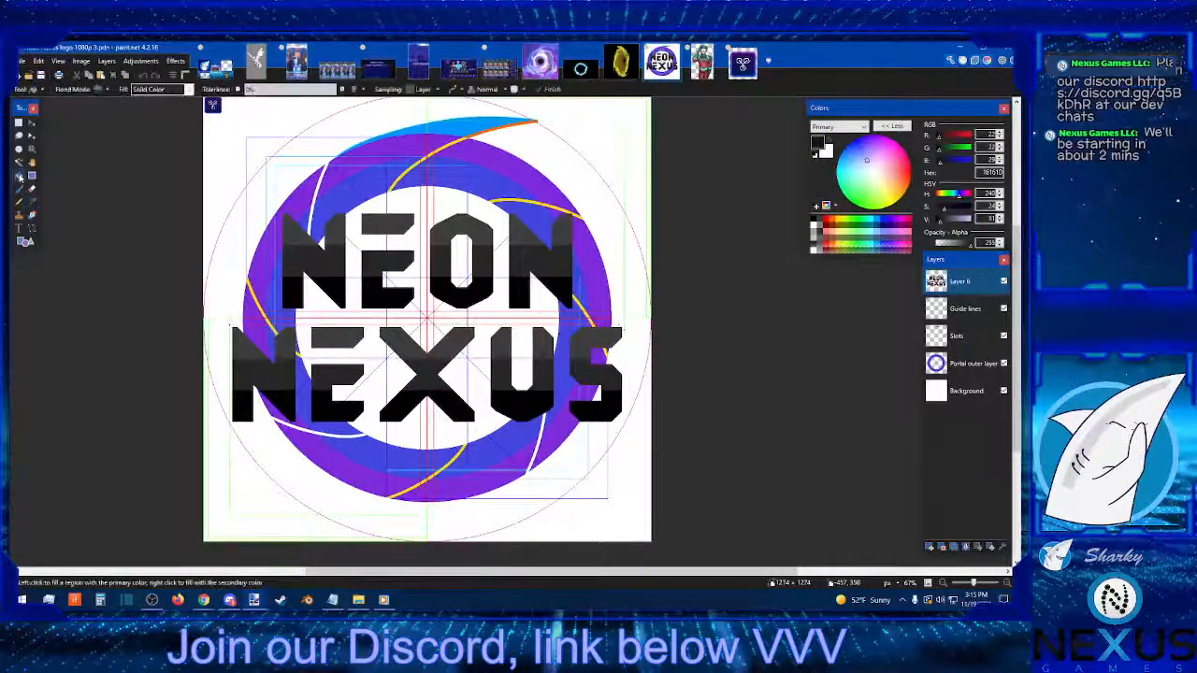
click(477, 280)
click(482, 262)
click(485, 239)
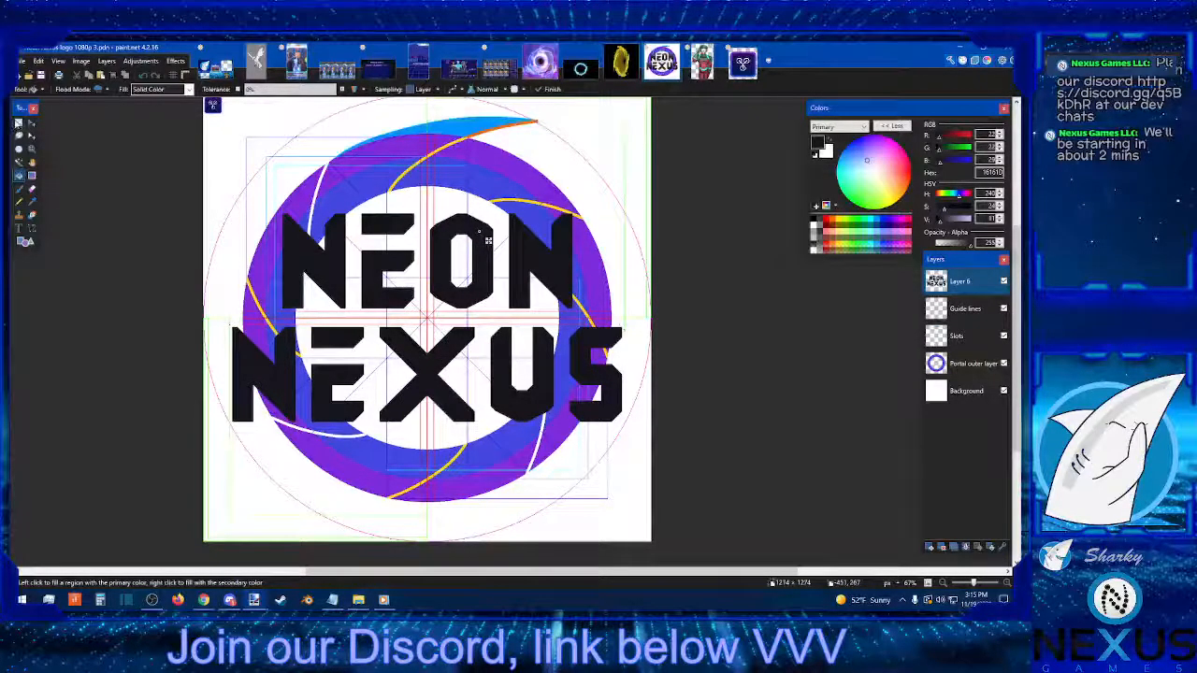
click(19, 122)
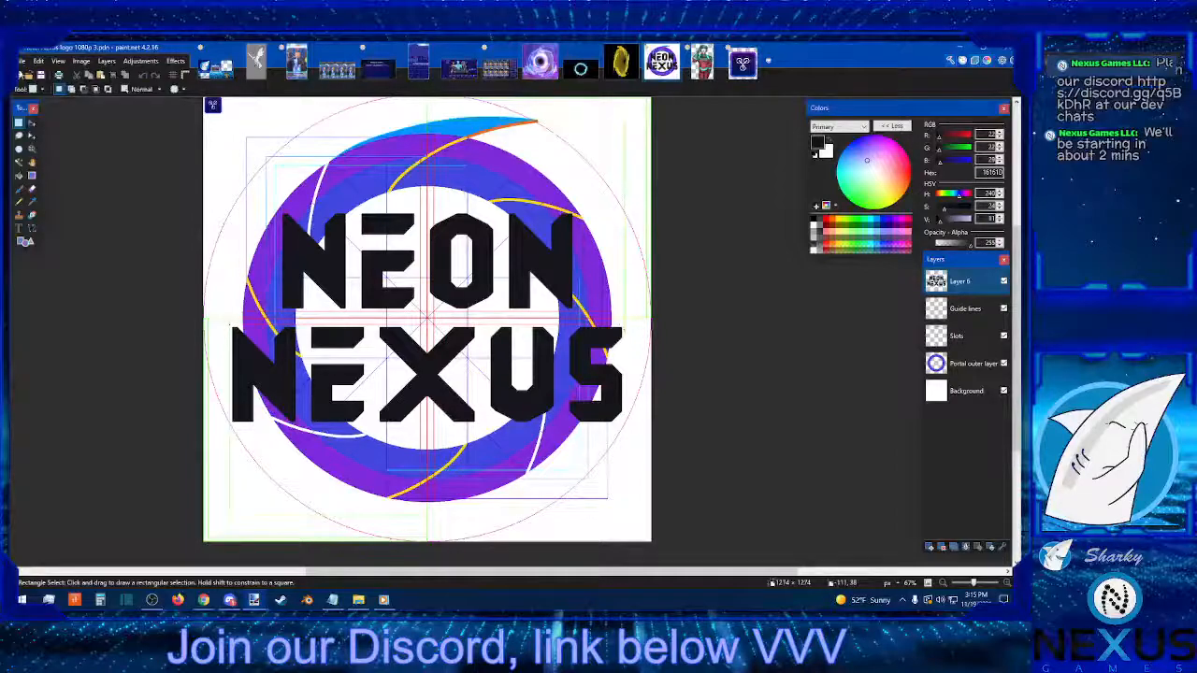
Step: Save the logo as a new paint.net file named "Neon Nexus logo 1080p 4"
click(20, 62)
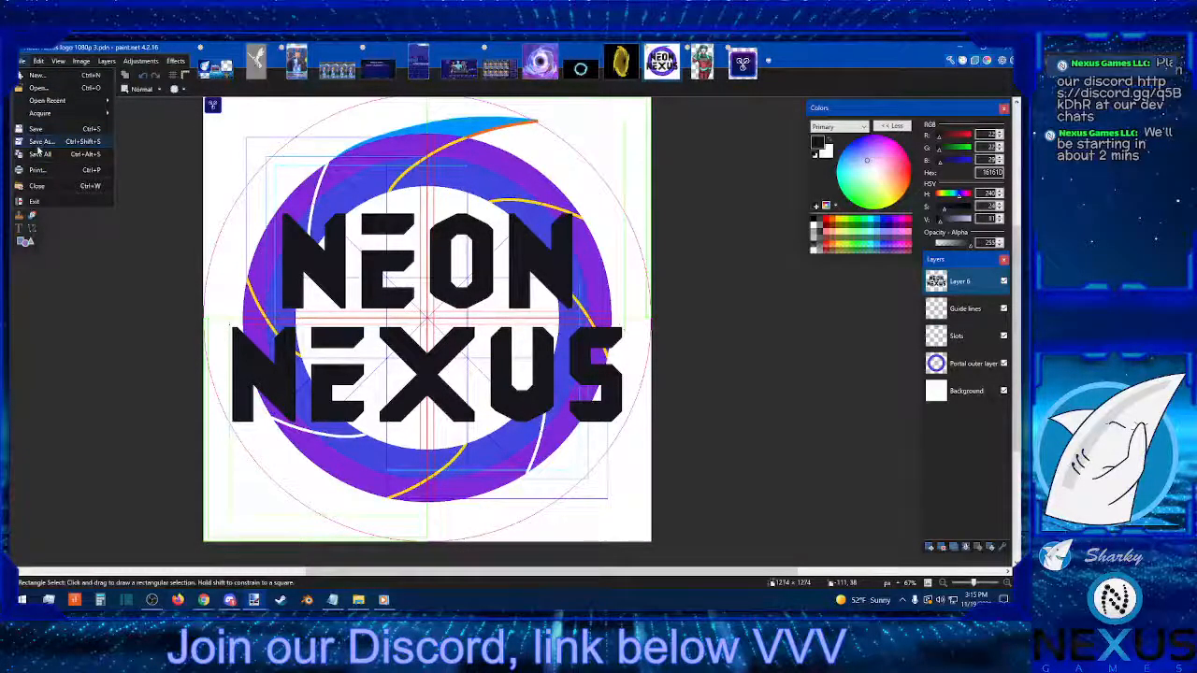
click(39, 141)
click(182, 270)
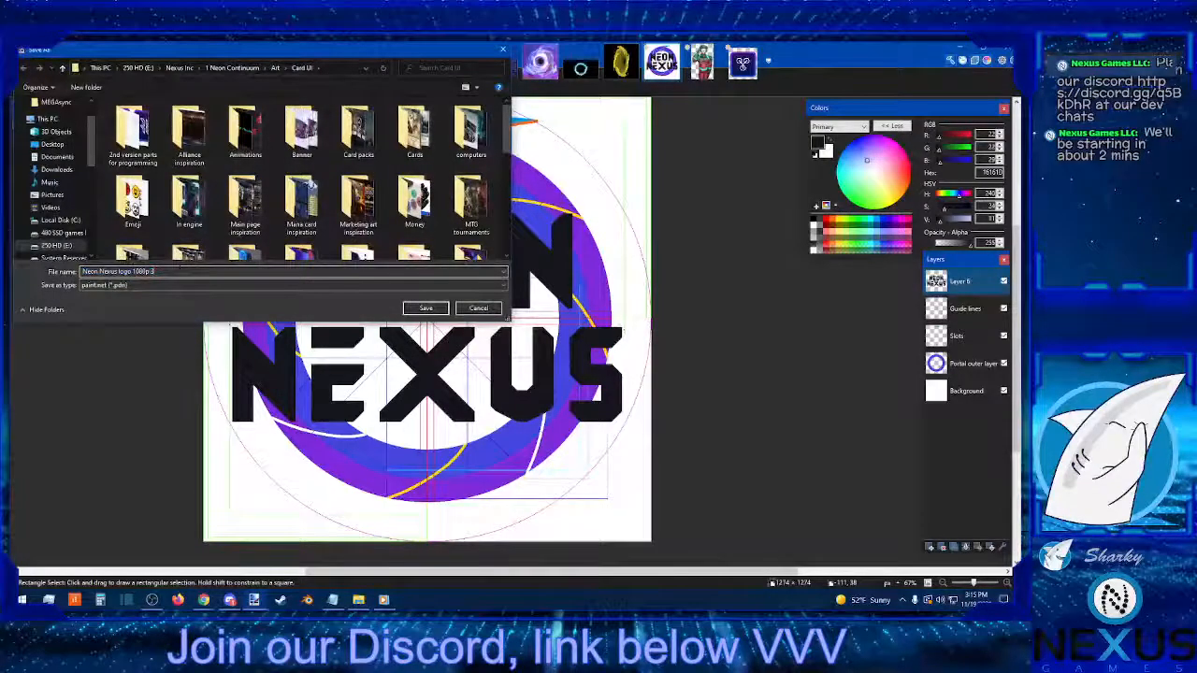
key(BackSpace)
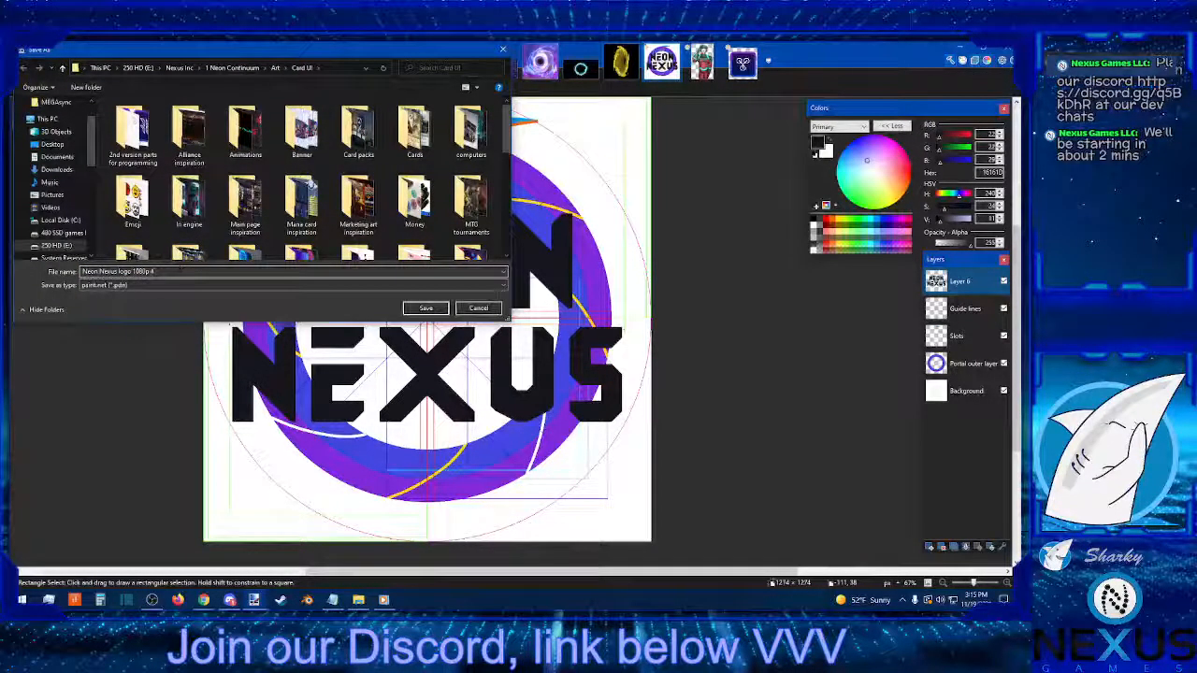
key(Return)
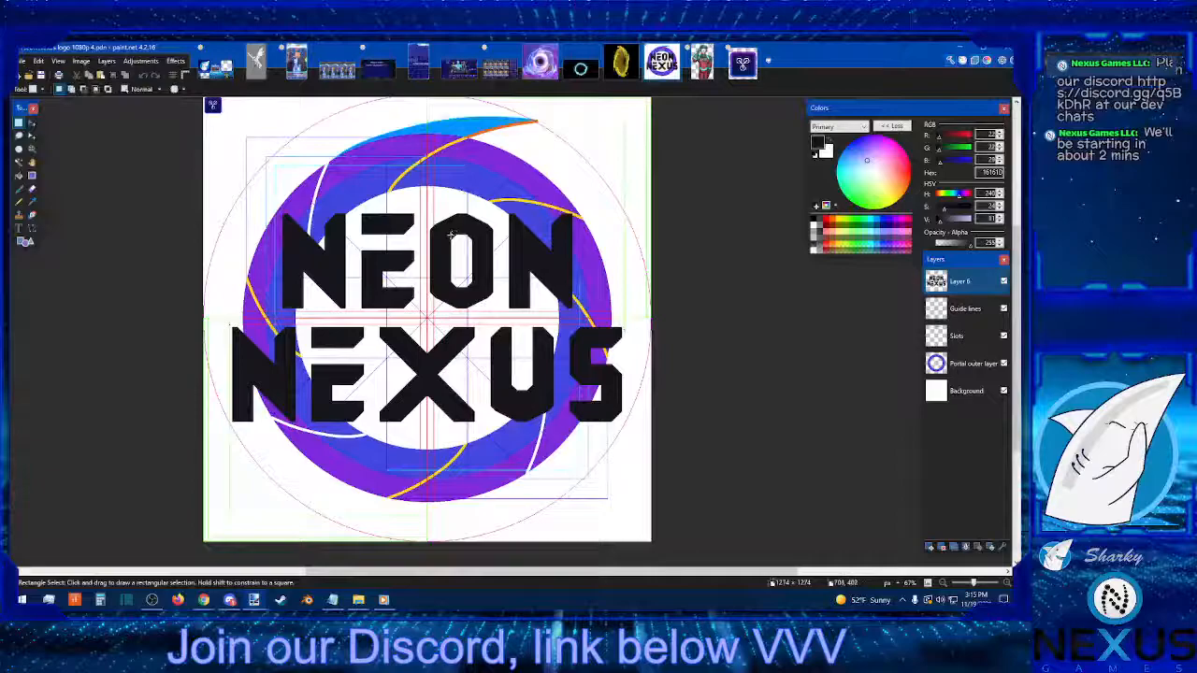
Step: Close the untitled icon image without saving its changes and return to the Neon Nexus logo
scroll(457, 240, down, 2)
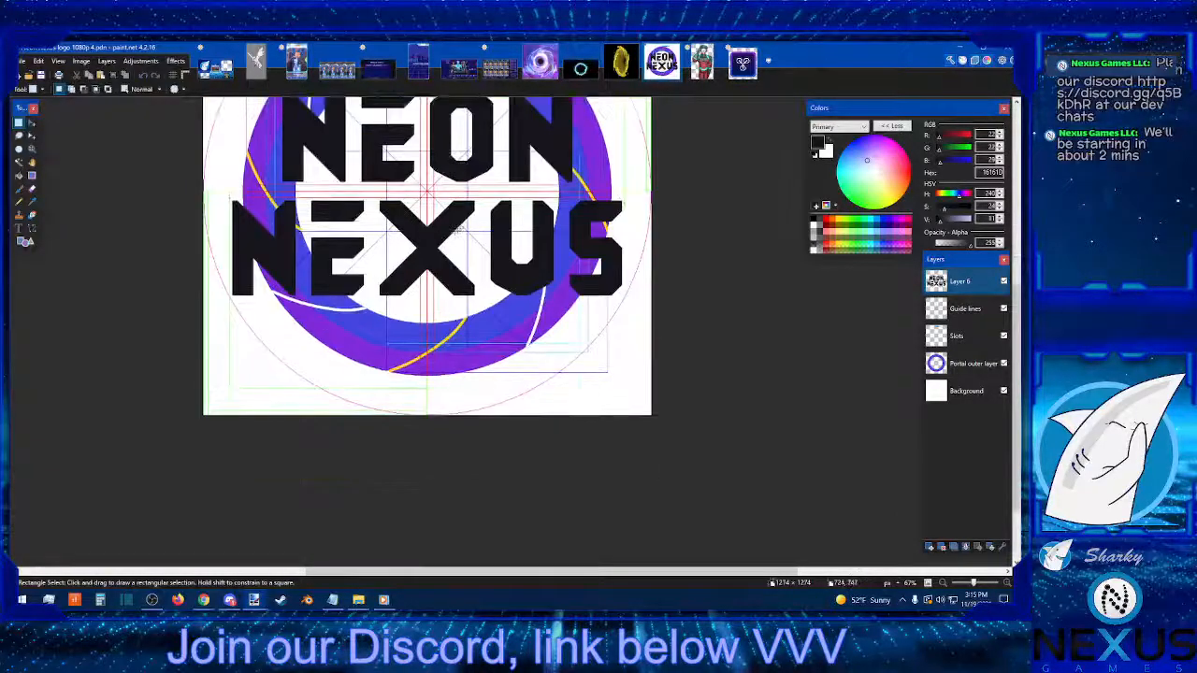
scroll(447, 237, up, 2)
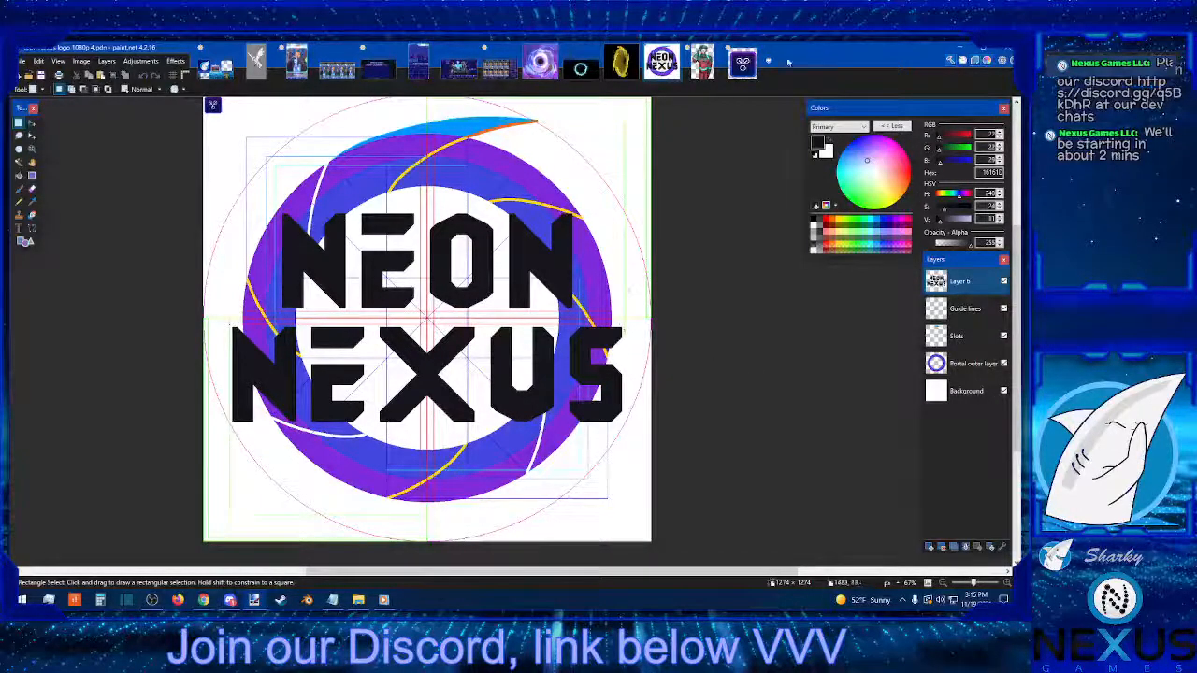
click(740, 57)
click(757, 50)
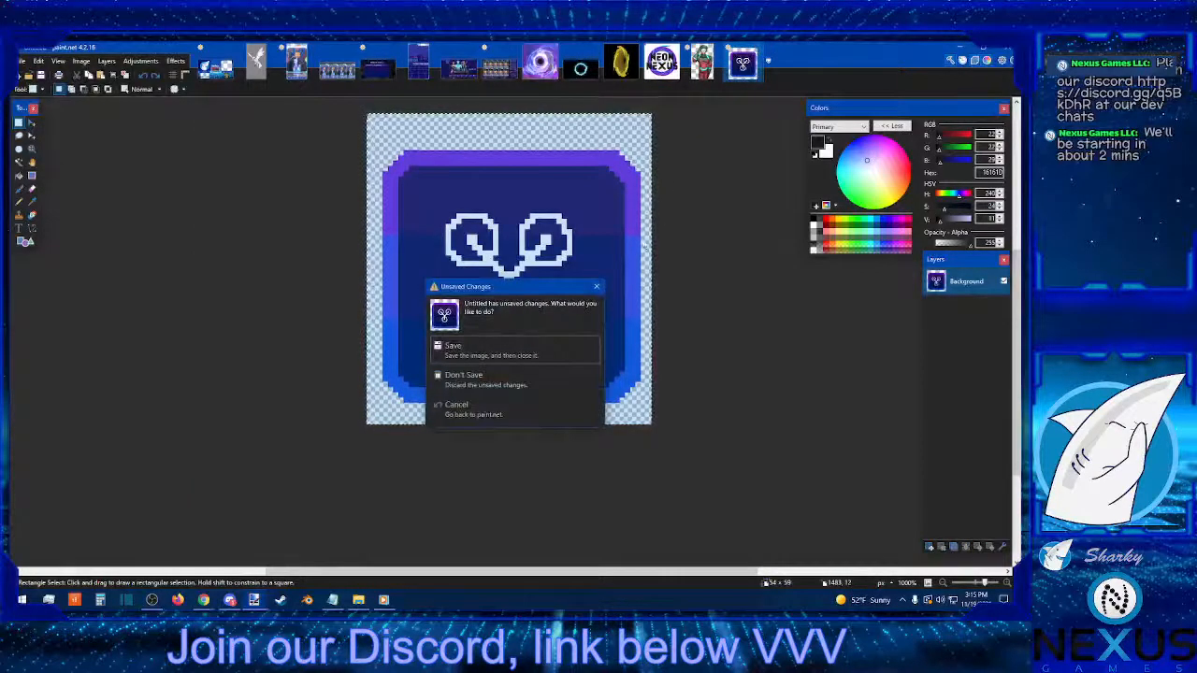
click(534, 375)
click(662, 64)
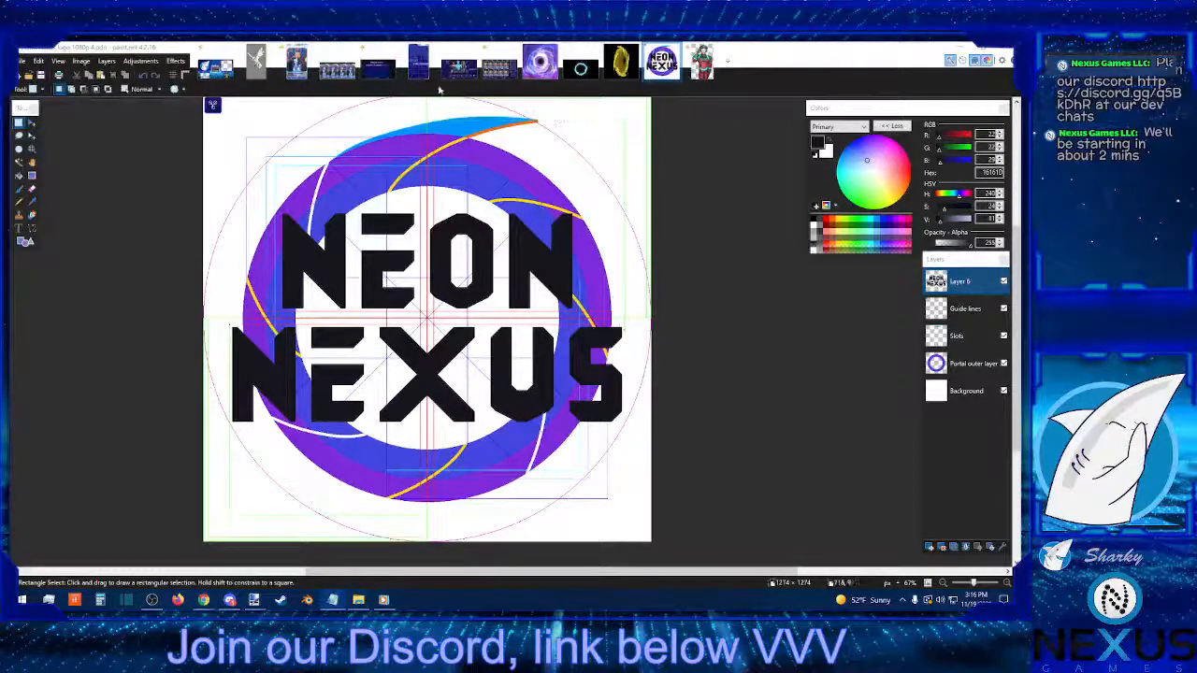
Step: In the deck builder screen image, toggle the New arrow layer off and on to check what it holds near the card list
click(495, 67)
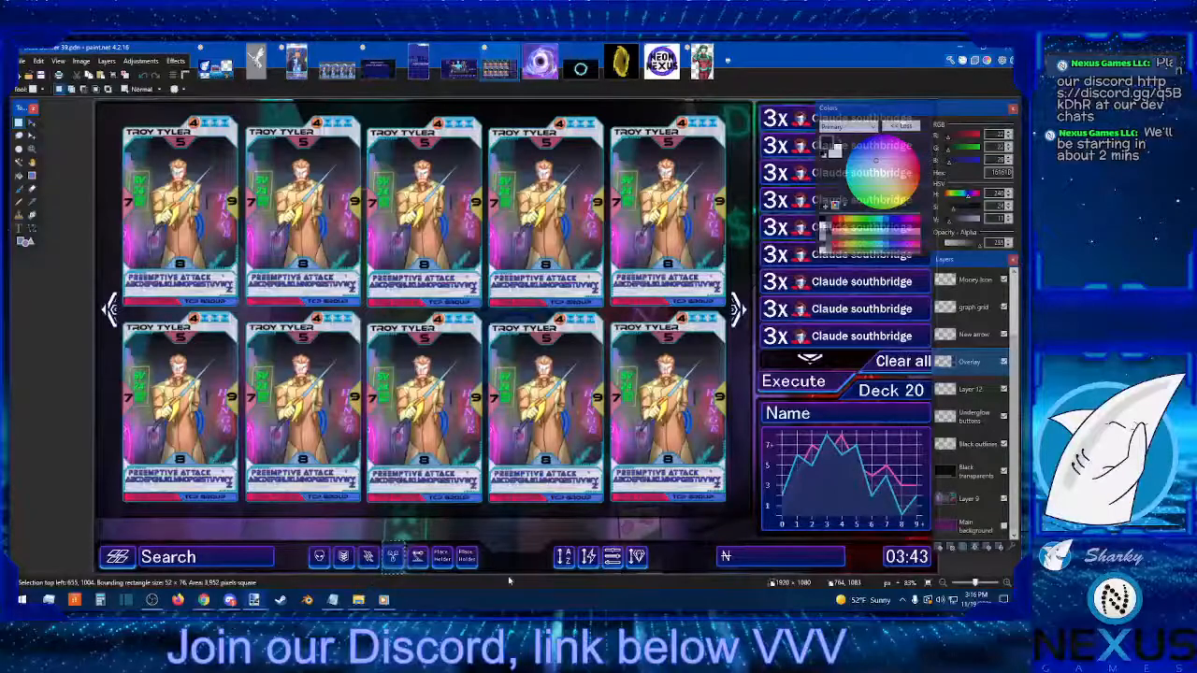
click(1006, 582)
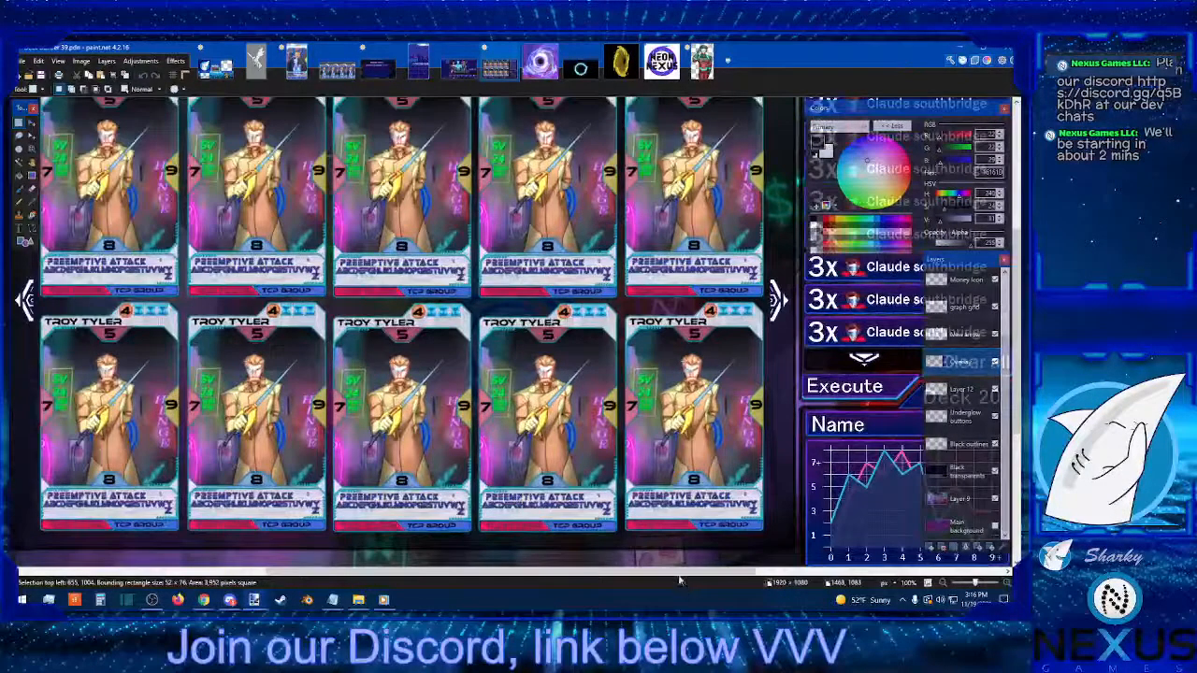
drag(672, 576, 821, 577)
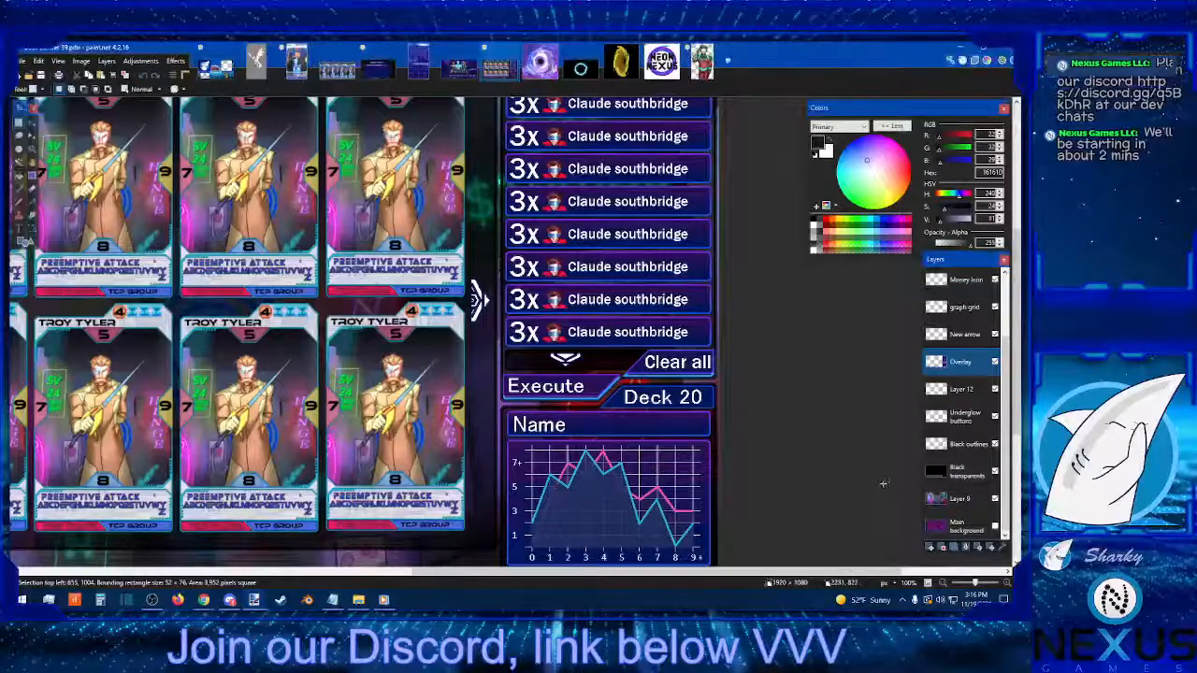
click(1007, 585)
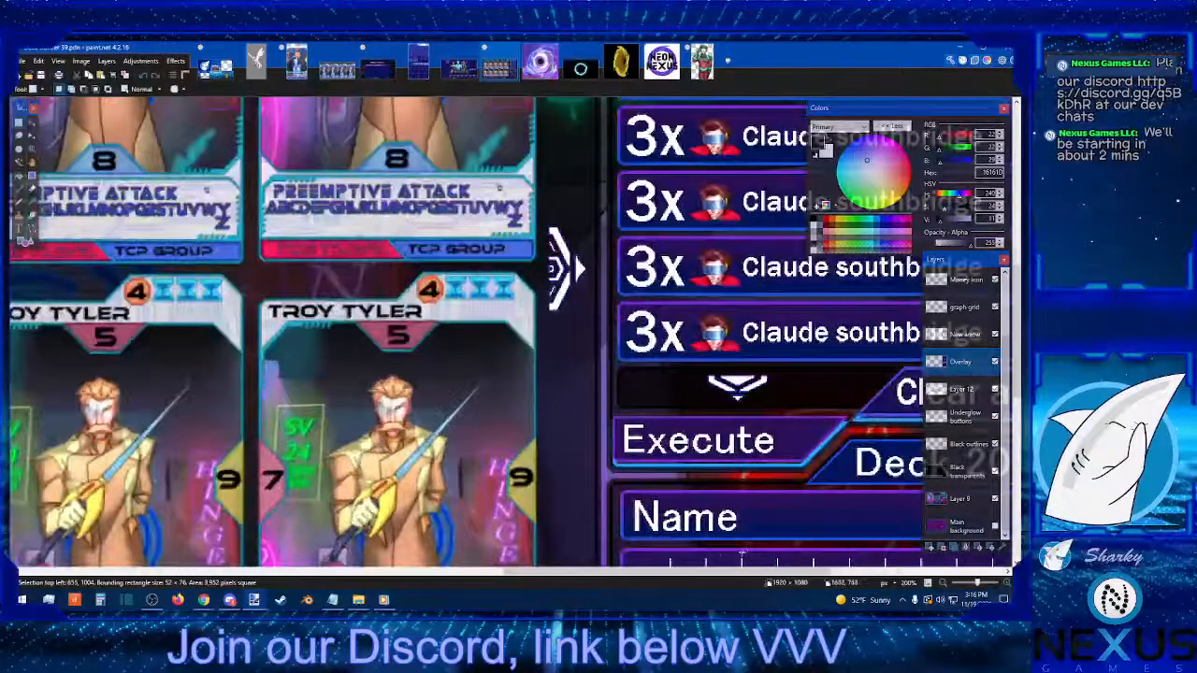
drag(671, 577, 787, 577)
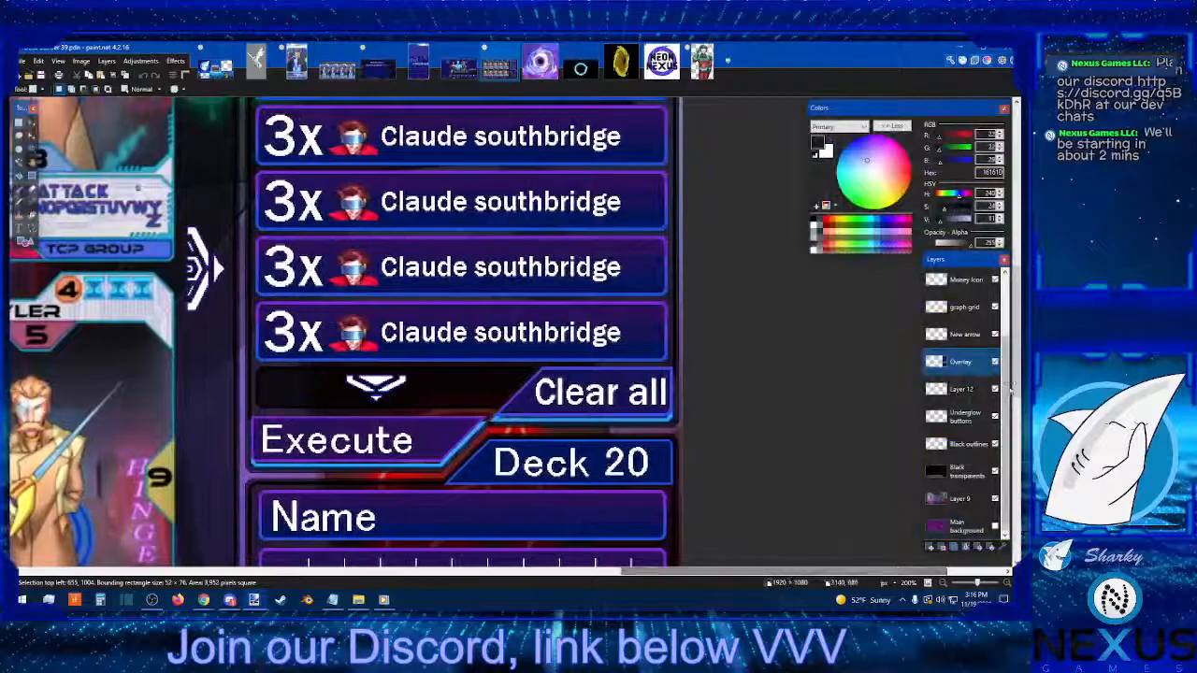
click(995, 334)
click(995, 334)
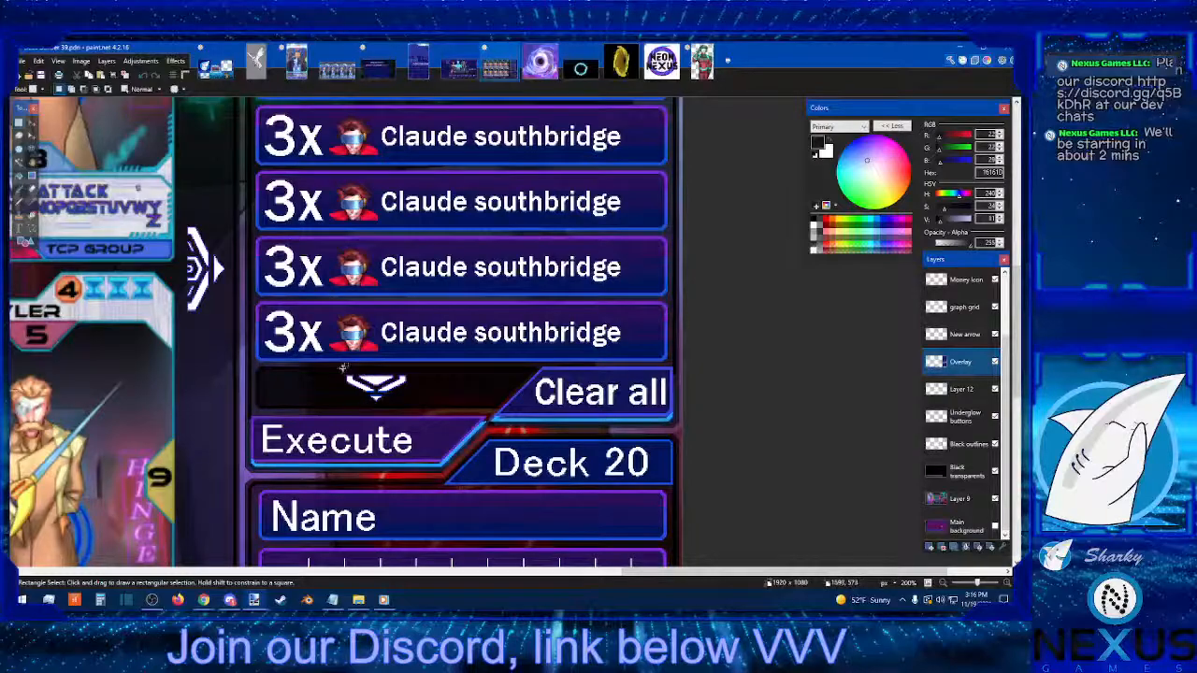
Step: Select the white down arrow below the card list with a rectangle of about 68 × 38 pixels
drag(342, 370, 413, 409)
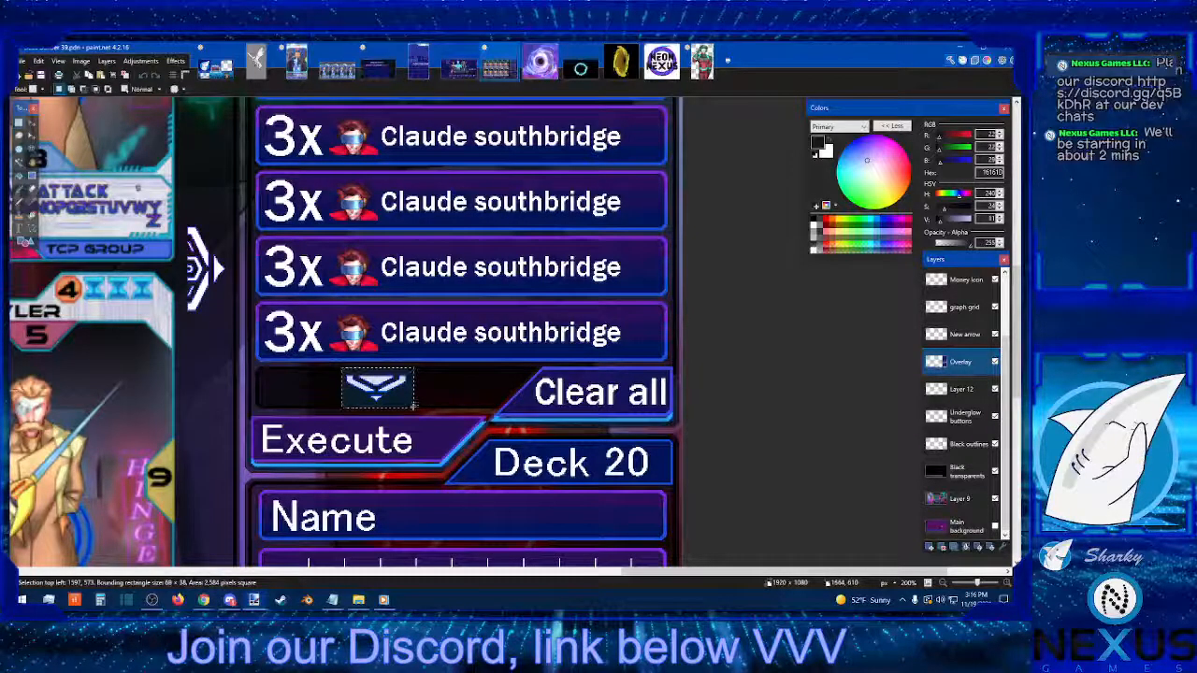
click(32, 122)
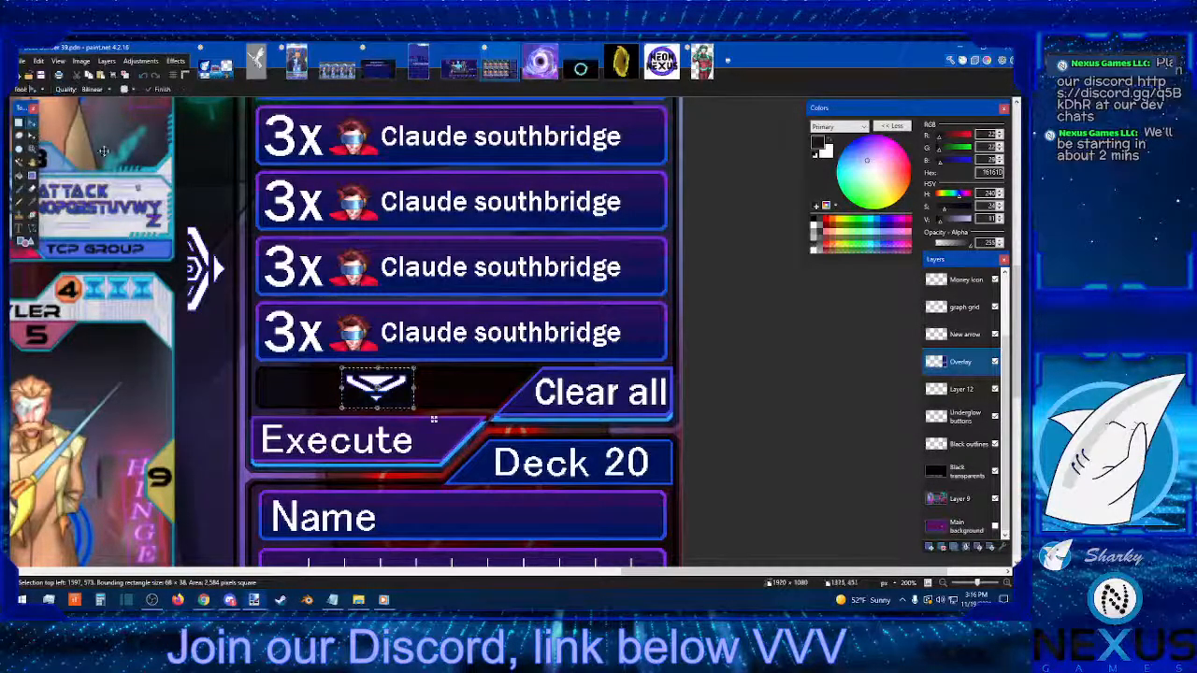
drag(278, 198, 279, 198)
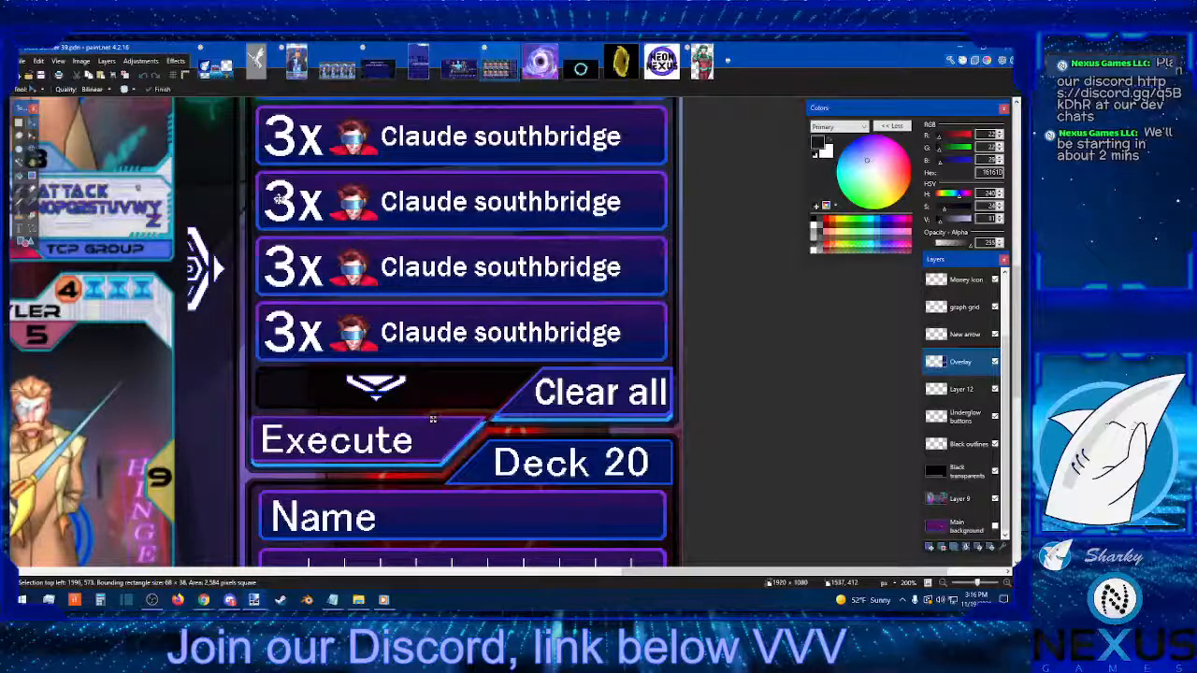
click(143, 75)
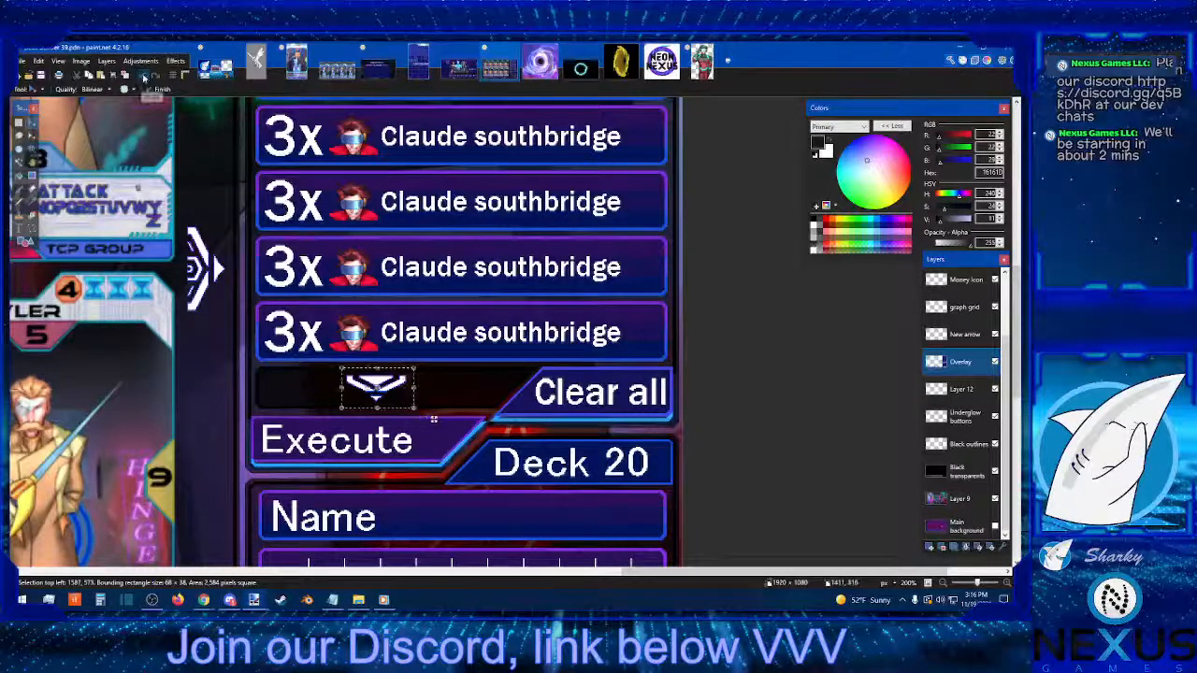
Step: On the New arrow layer, shift the selected down arrow about 36 pixels to the left
click(963, 334)
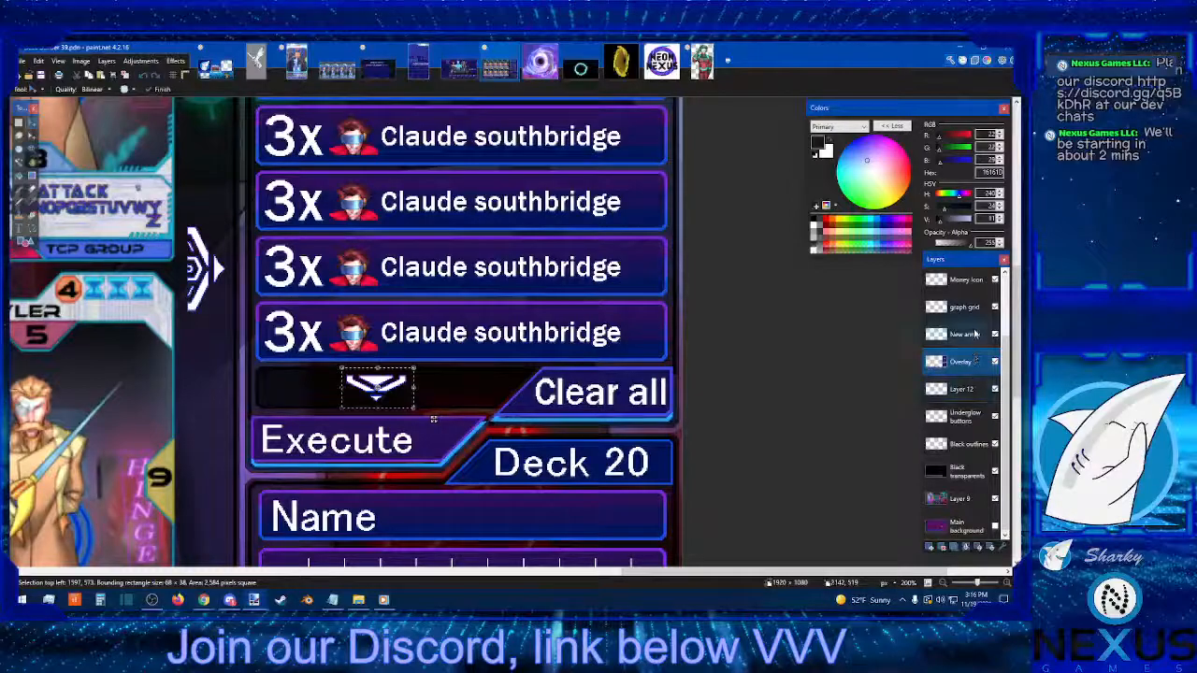
key(Left)
key(Left)
key(Left)
key(Left)
key(Left)
key(Left)
key(Left)
key(Left)
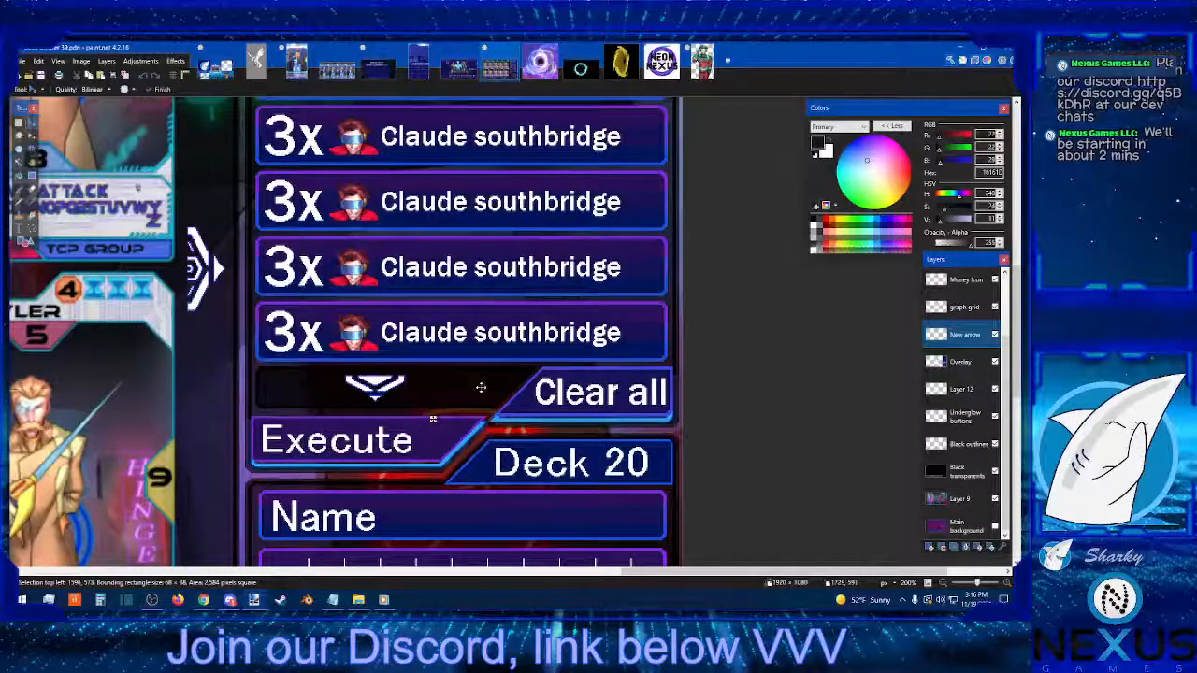
key(Left)
key(Left)
key(Left)
key(Left)
key(Left)
key(Left)
key(Left)
key(Left)
key(Left)
key(Left)
key(Left)
key(Left)
key(Left)
key(Left)
key(Left)
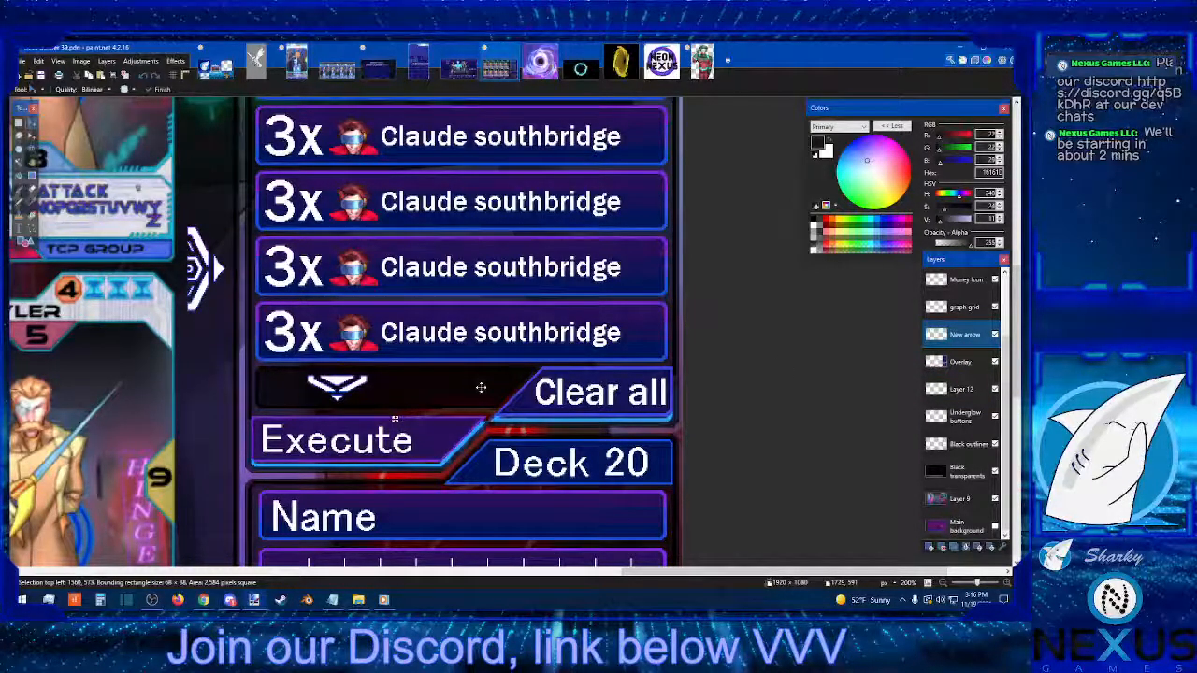
key(Right)
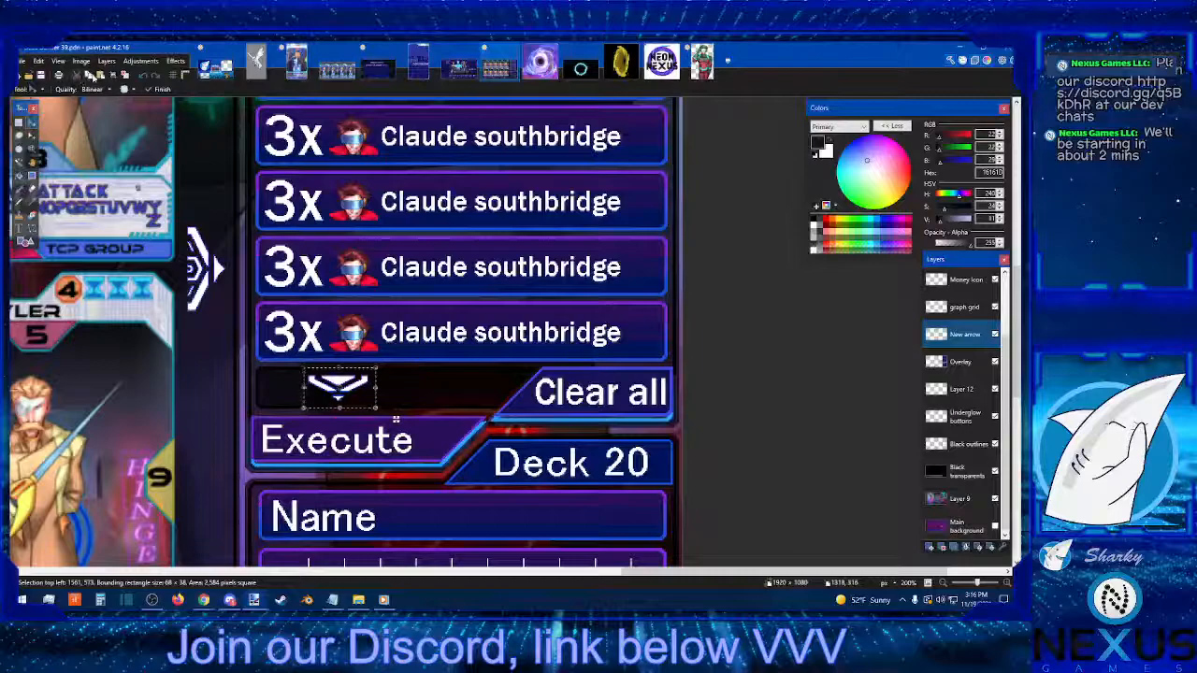
Step: Reselect the down arrow with a tighter rectangle of about 58 × 40 pixels that fits its width
click(21, 75)
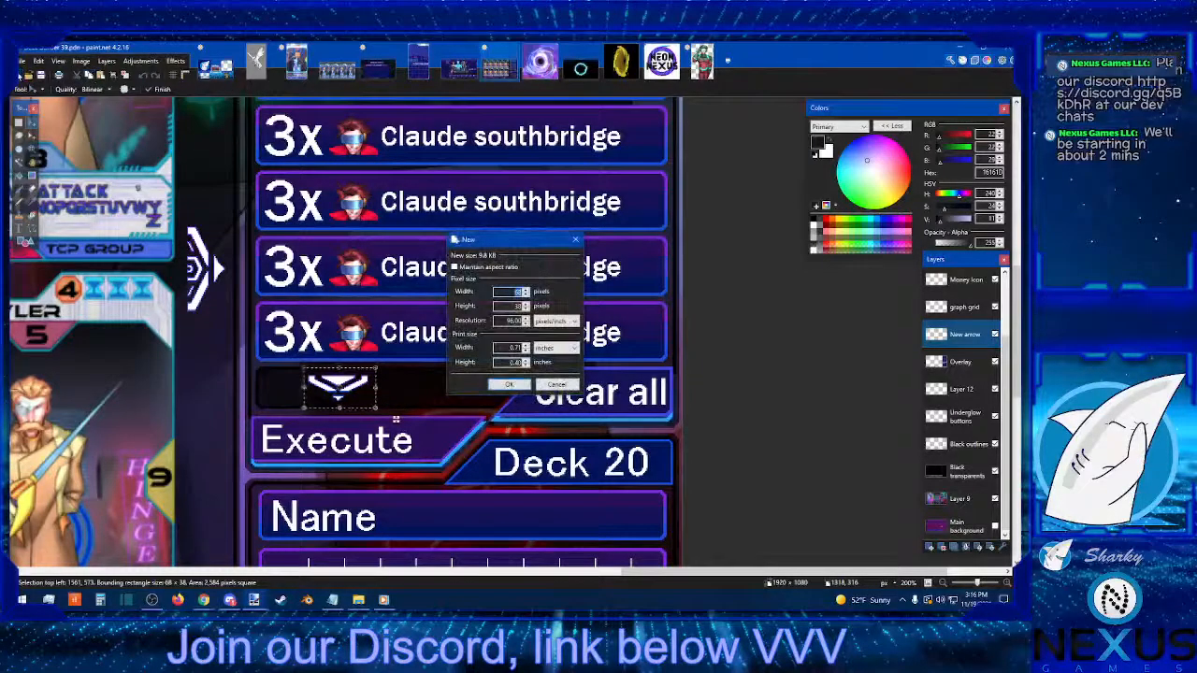
click(557, 385)
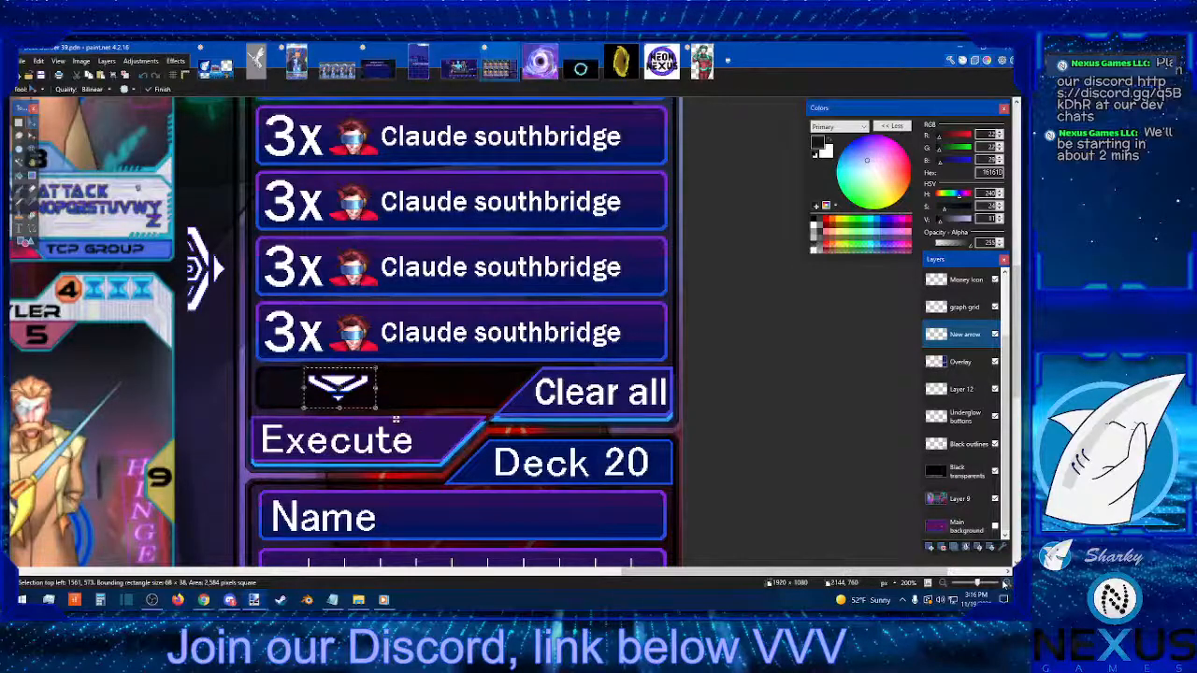
scroll(396, 420, up, 3)
scroll(330, 495, down, 3)
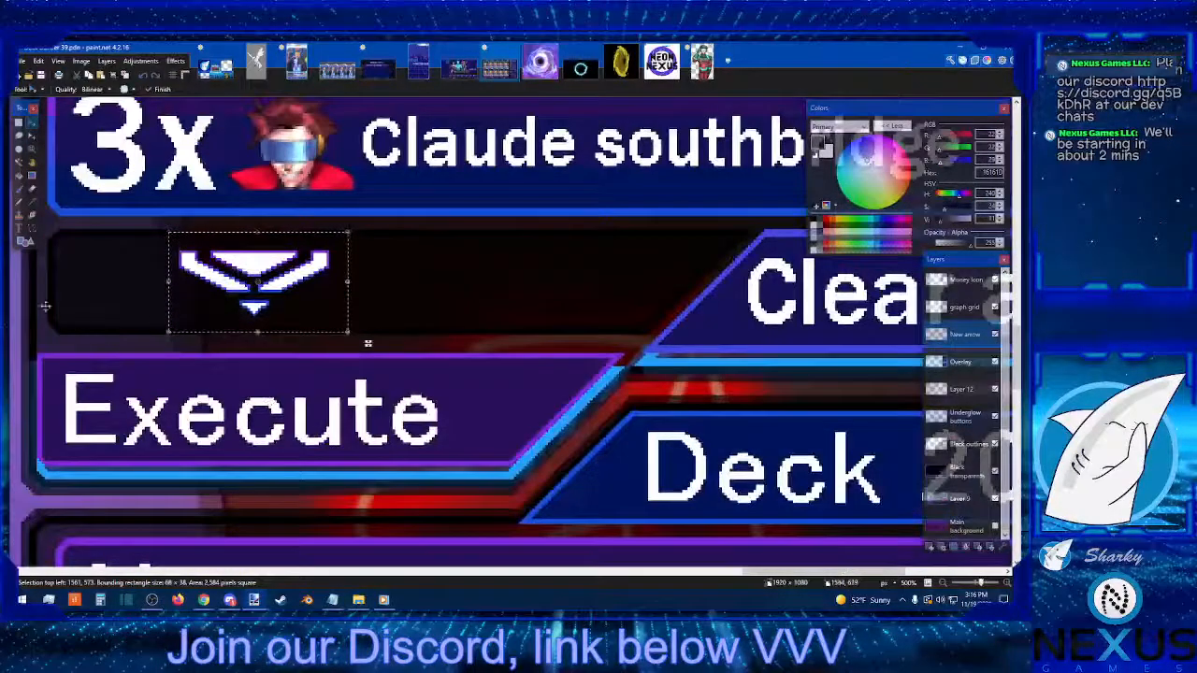
click(19, 123)
click(173, 227)
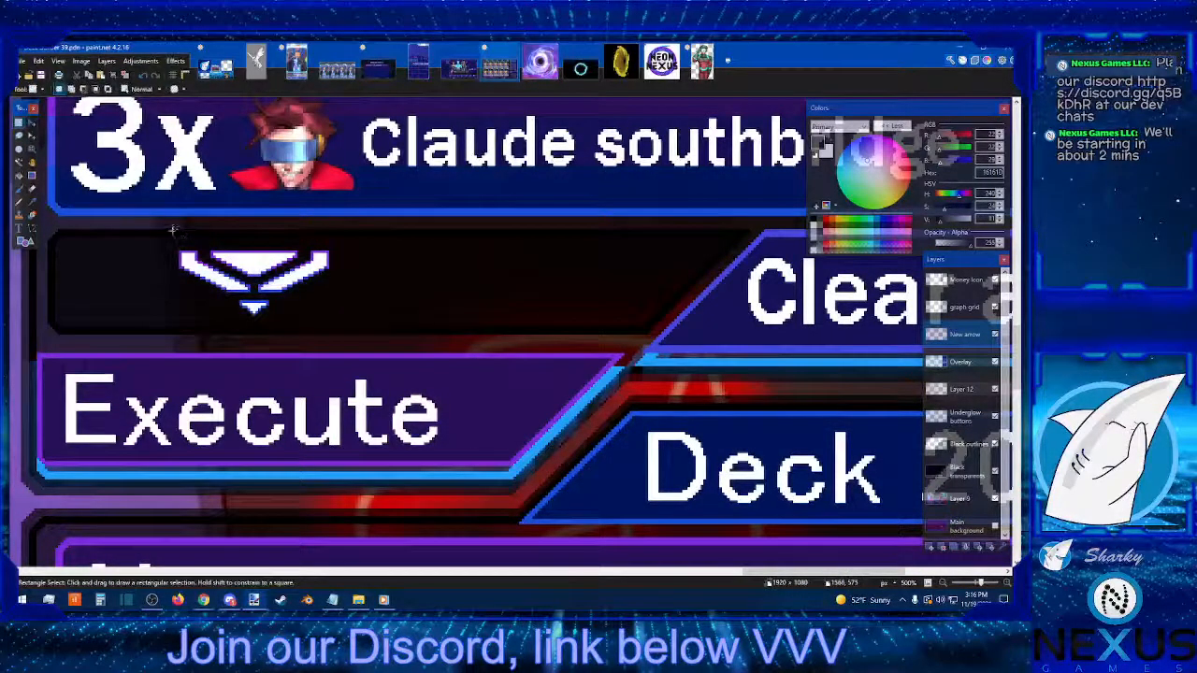
drag(178, 229, 329, 333)
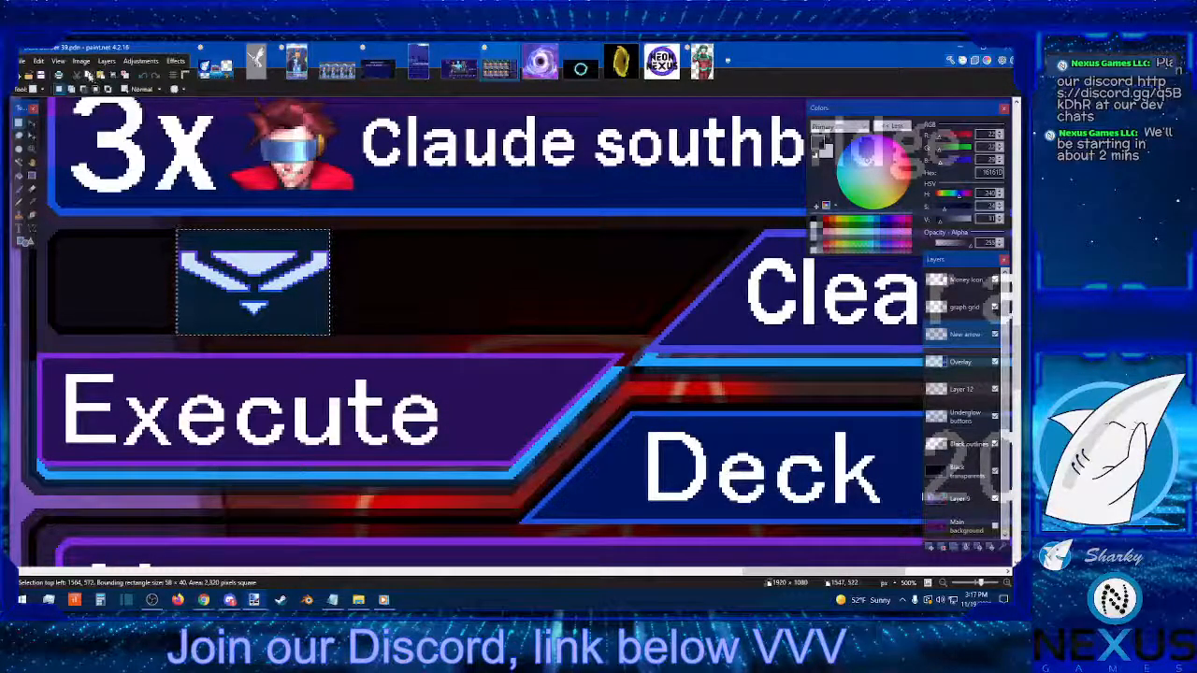
Step: Paste the copied arrow into a new 58 × 40 pixel image and flip it vertically
click(25, 75)
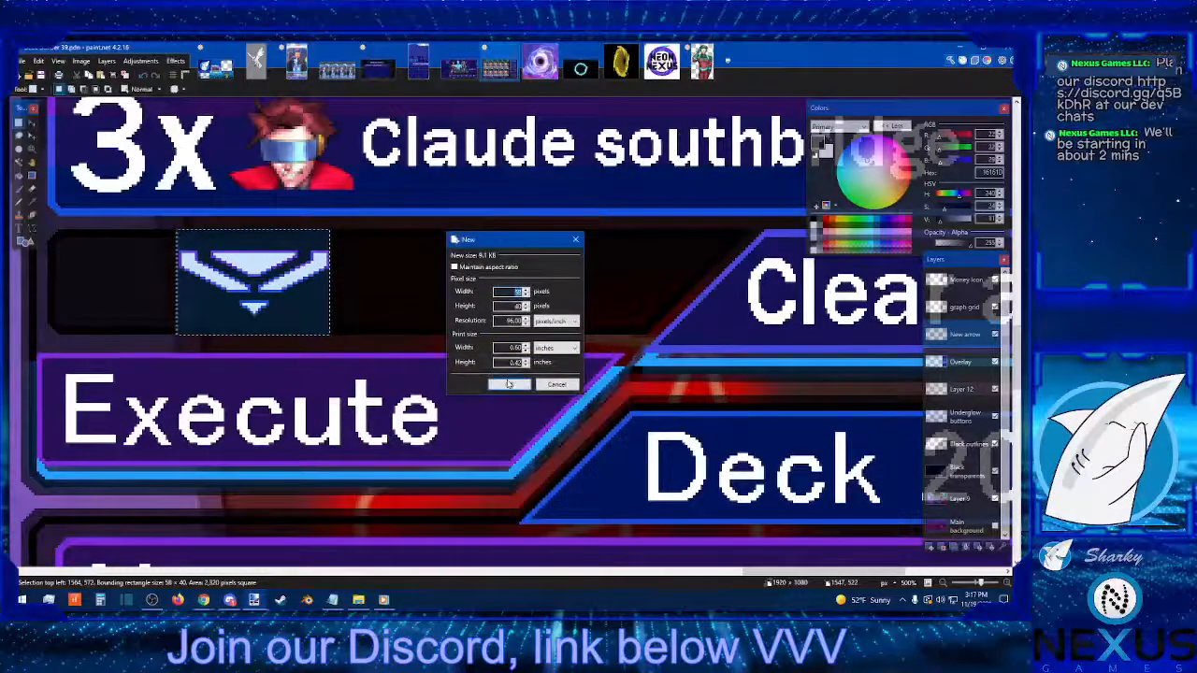
click(509, 384)
click(101, 76)
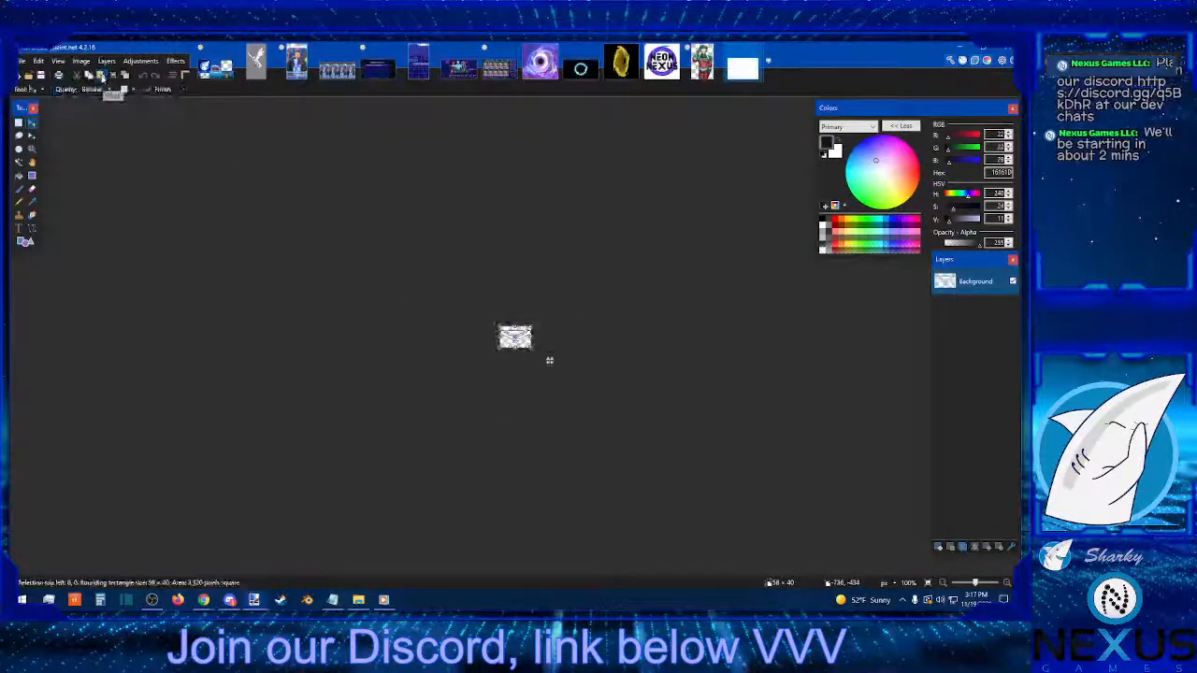
click(81, 61)
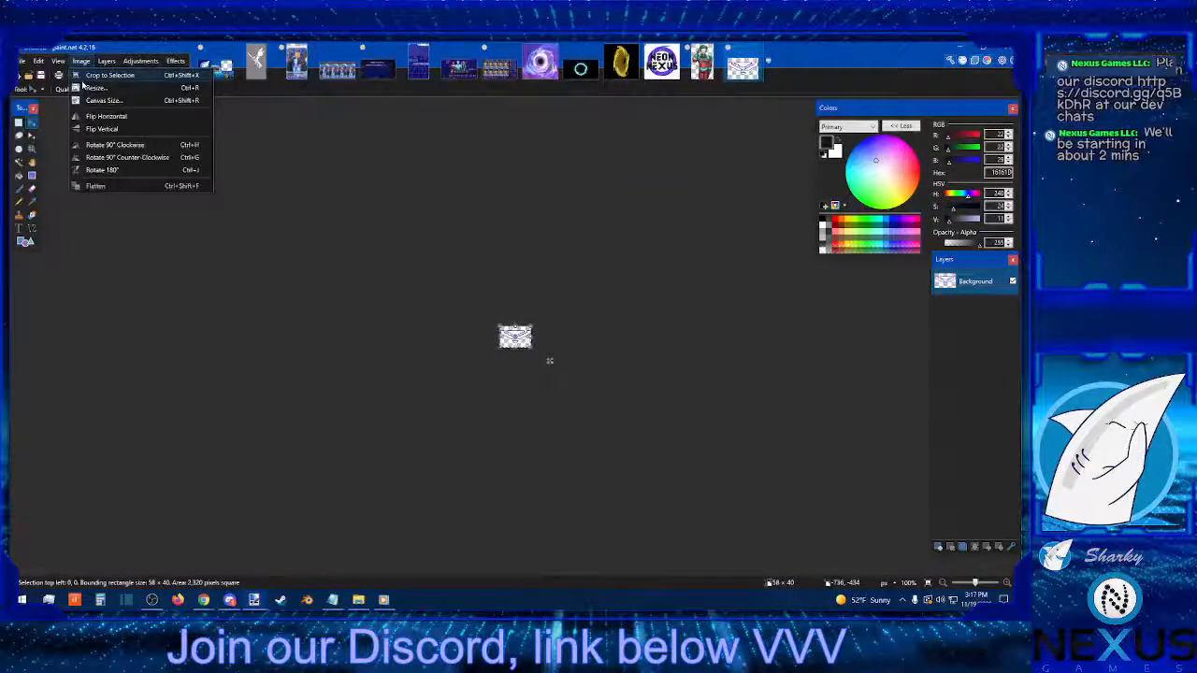
click(94, 129)
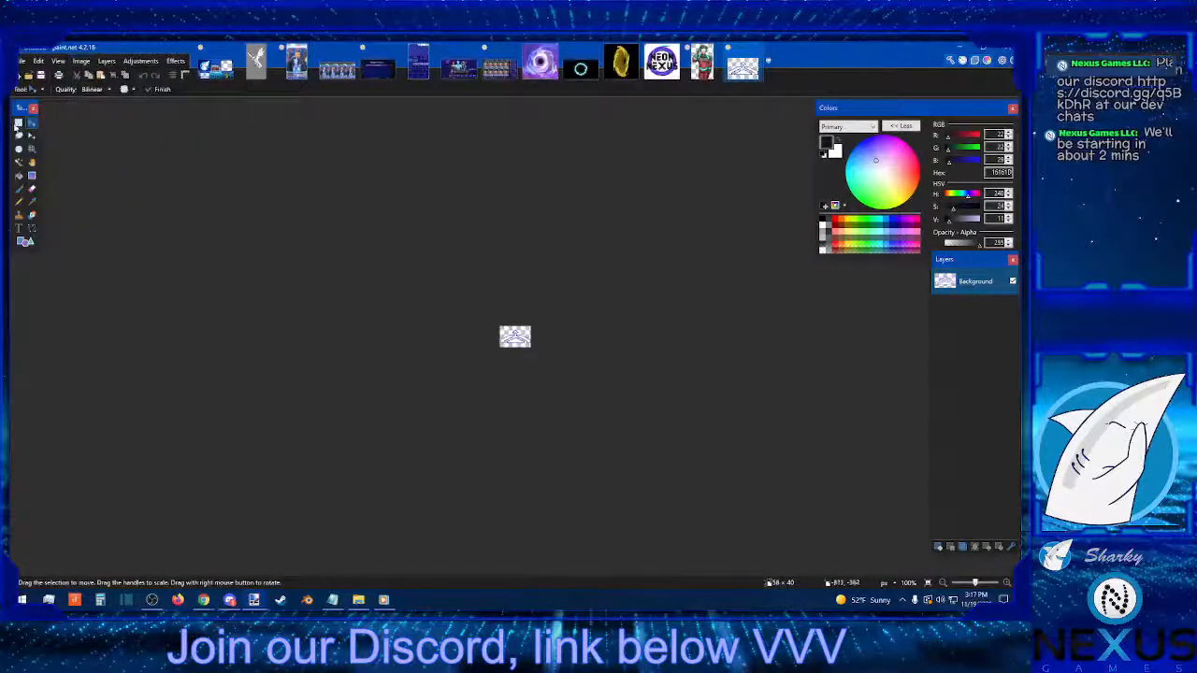
Step: Copy the whole flipped arrow into the deck builder image and place it to the right of the down arrow, level with it
click(19, 122)
drag(495, 318, 626, 438)
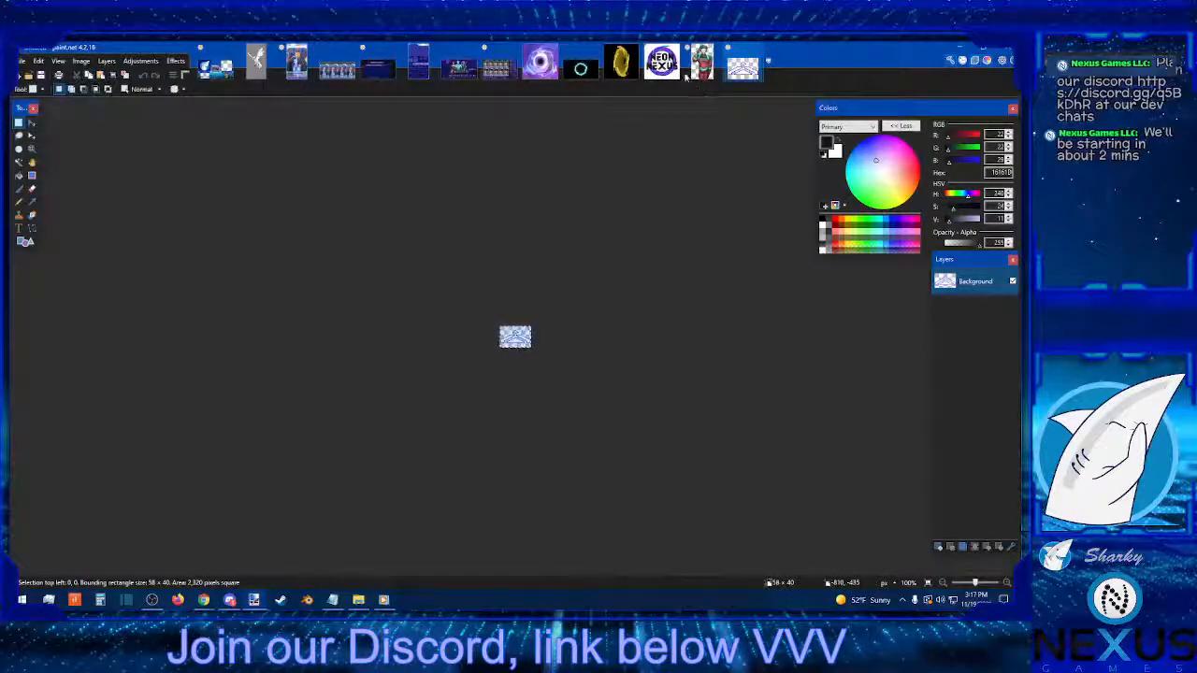
click(495, 69)
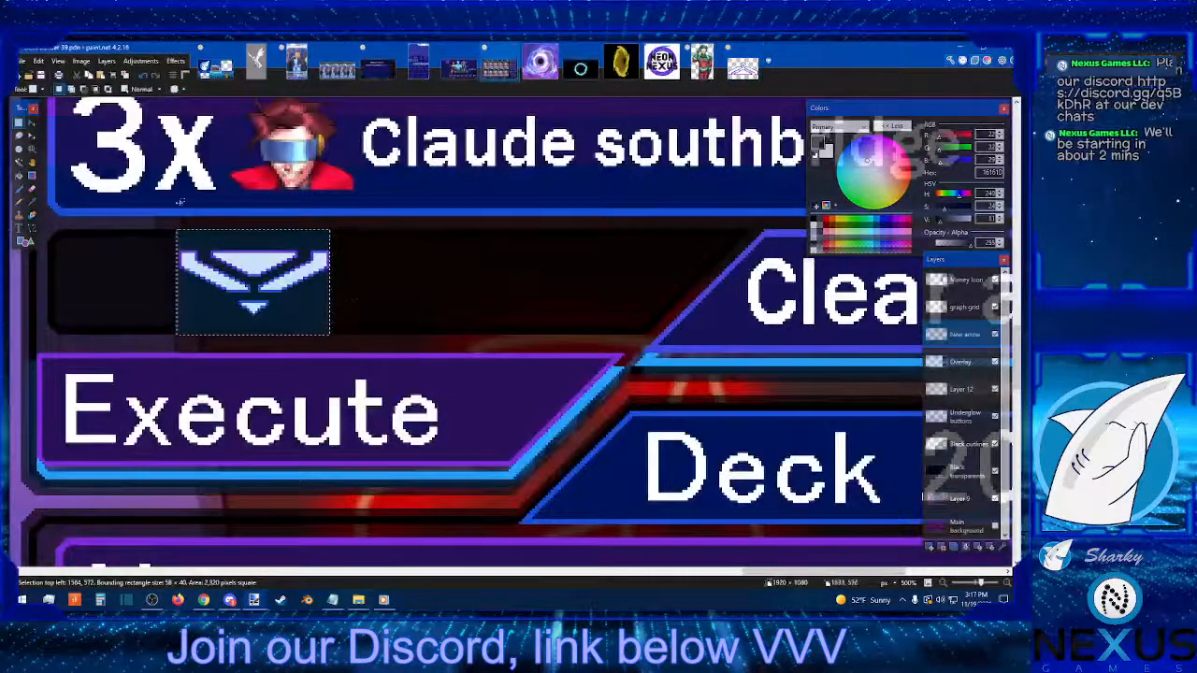
click(97, 75)
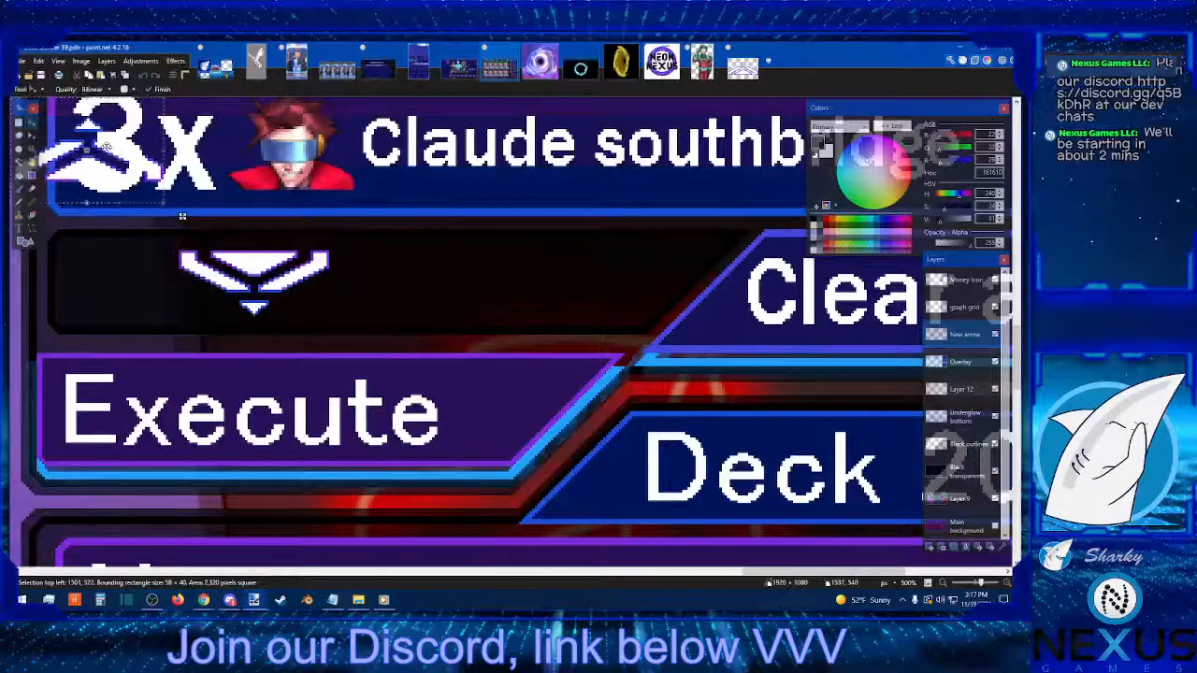
drag(191, 196, 606, 347)
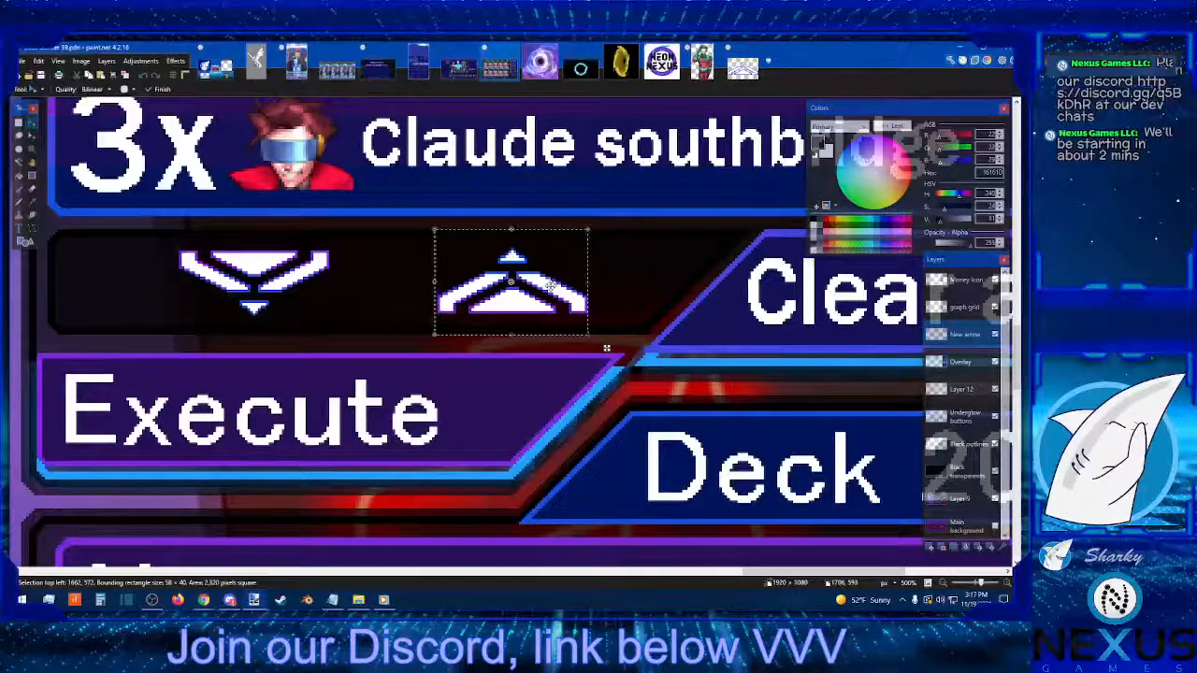
click(19, 123)
click(386, 297)
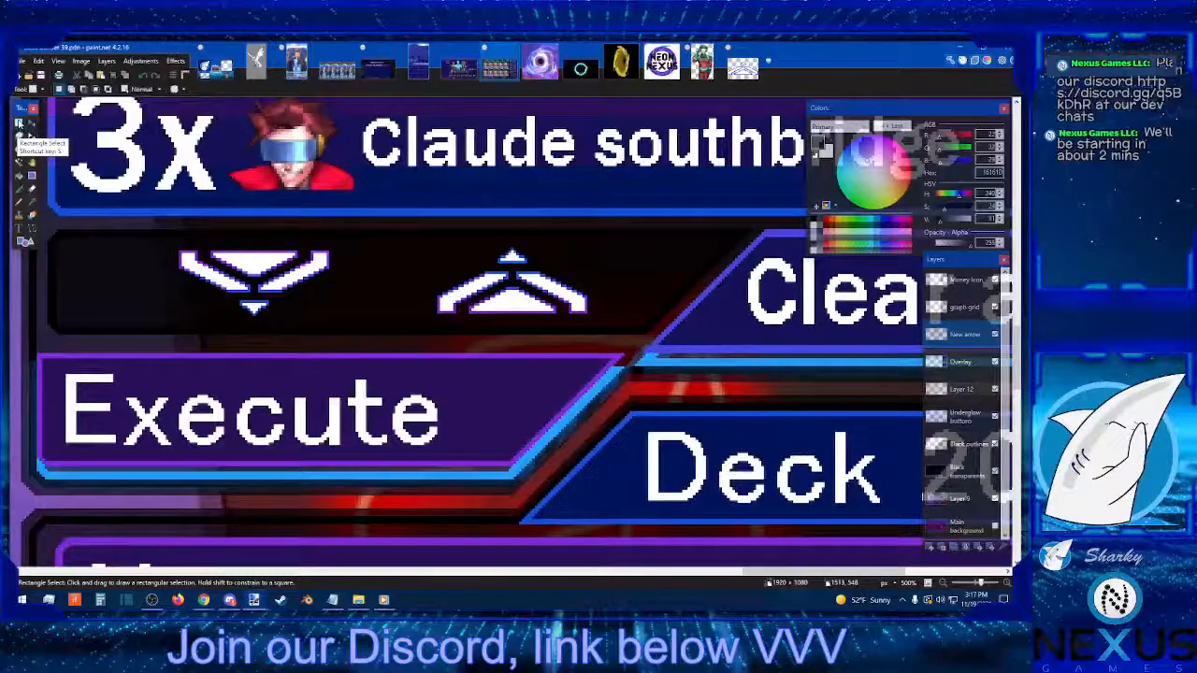
Step: Select the new up arrow and fill the purple outlines of its lower parts with bright green (4CFF00)
click(18, 123)
drag(409, 233, 608, 330)
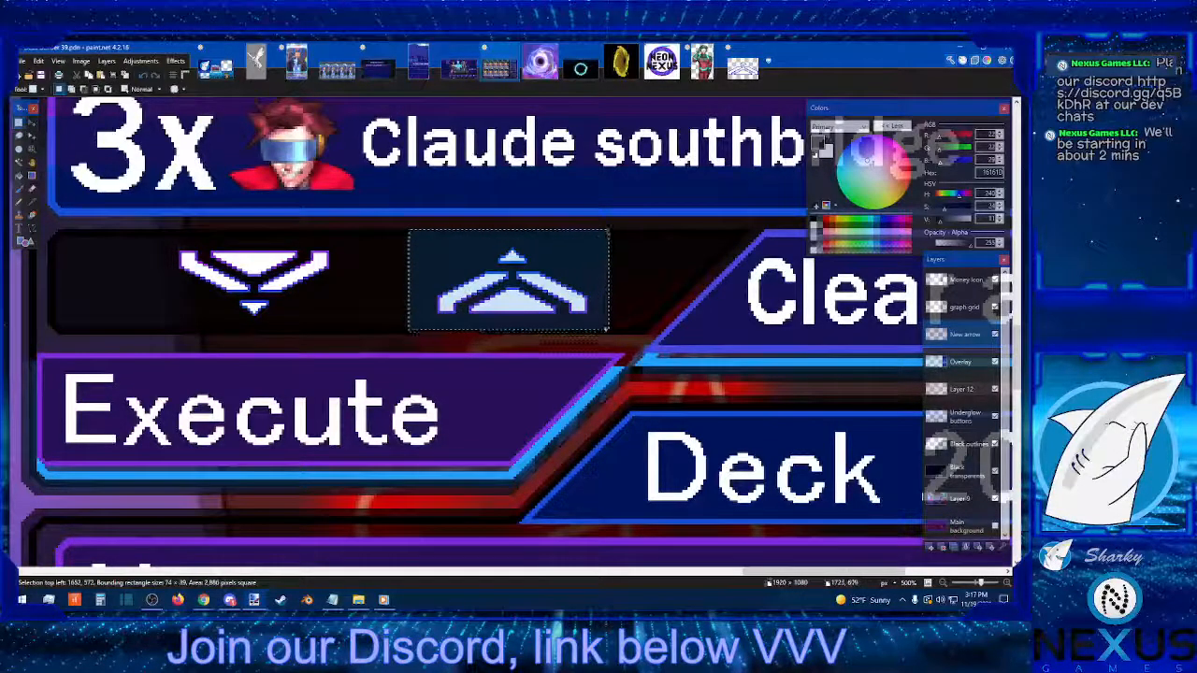
click(852, 222)
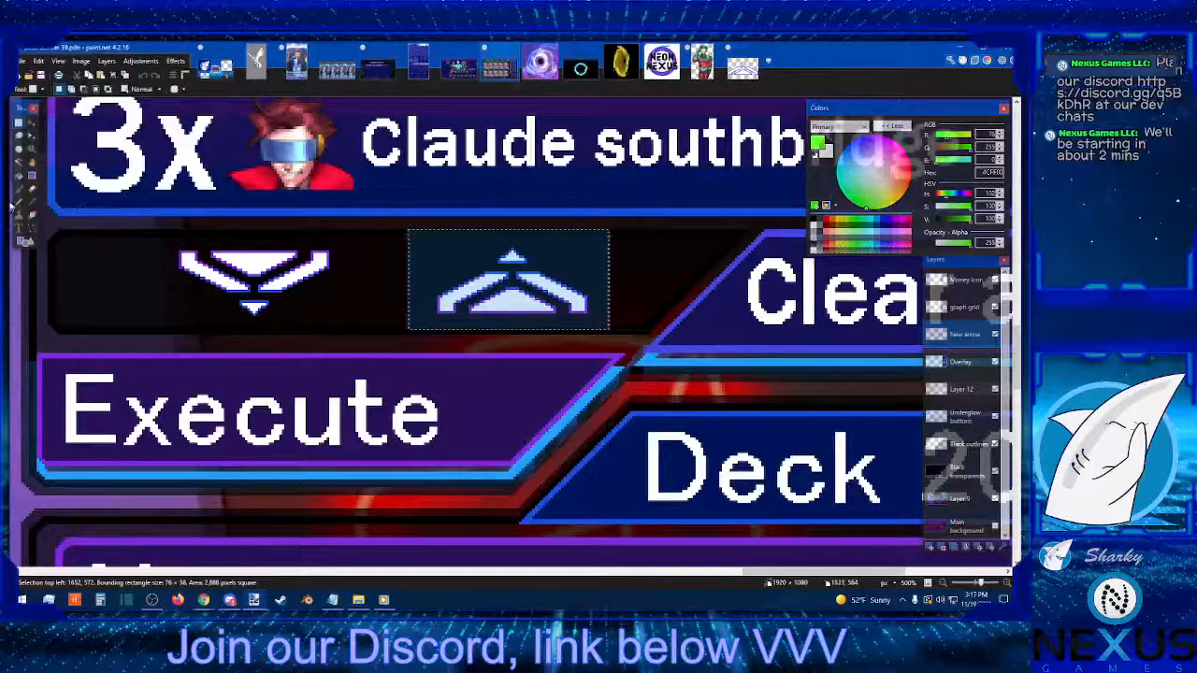
click(19, 177)
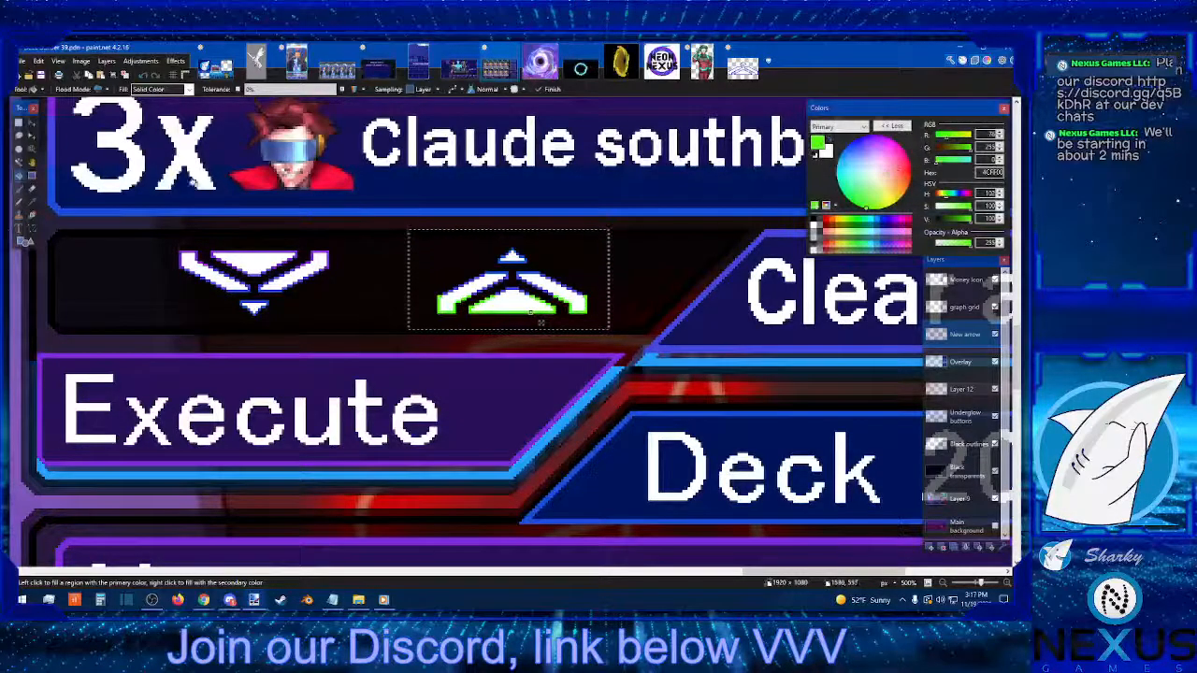
Step: Fill the outlines in the middle part of the up arrow with dark yellow (7F6A00)
key(s)
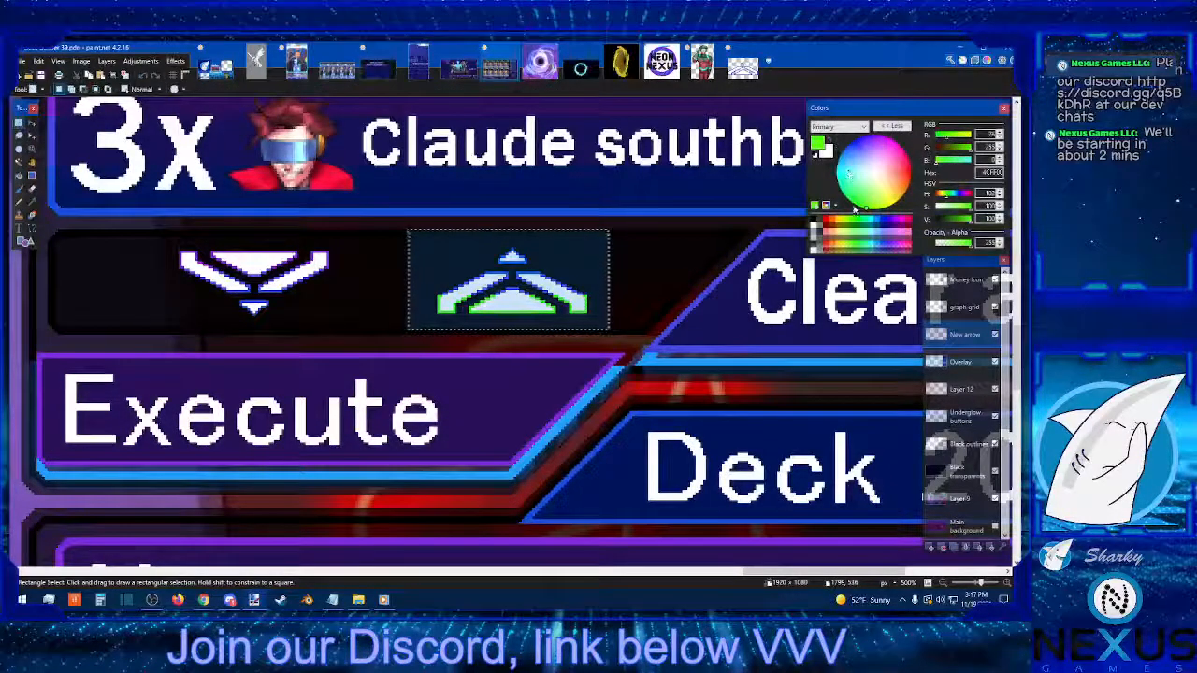
click(852, 231)
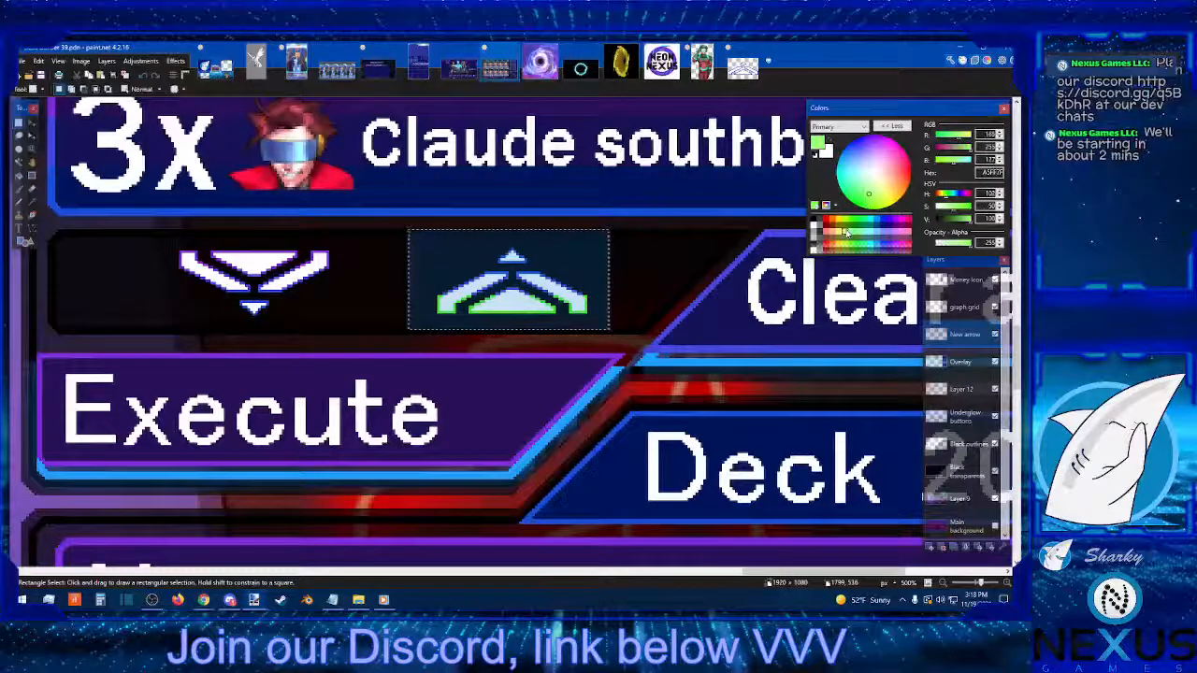
click(840, 225)
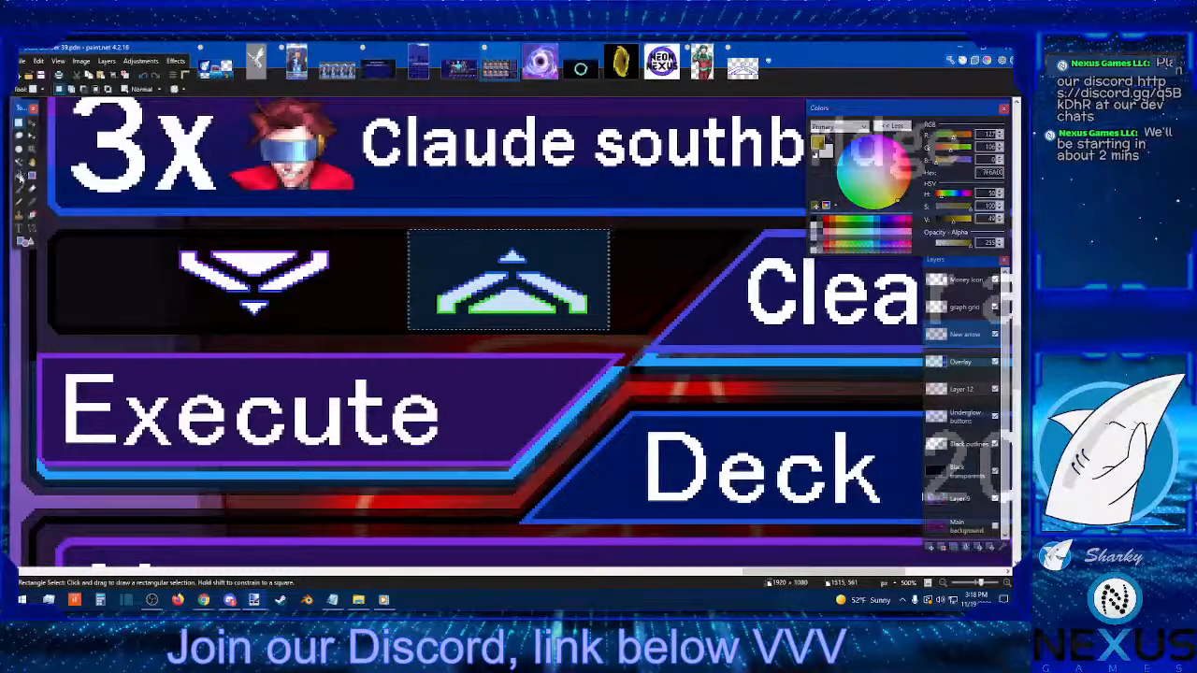
key(f)
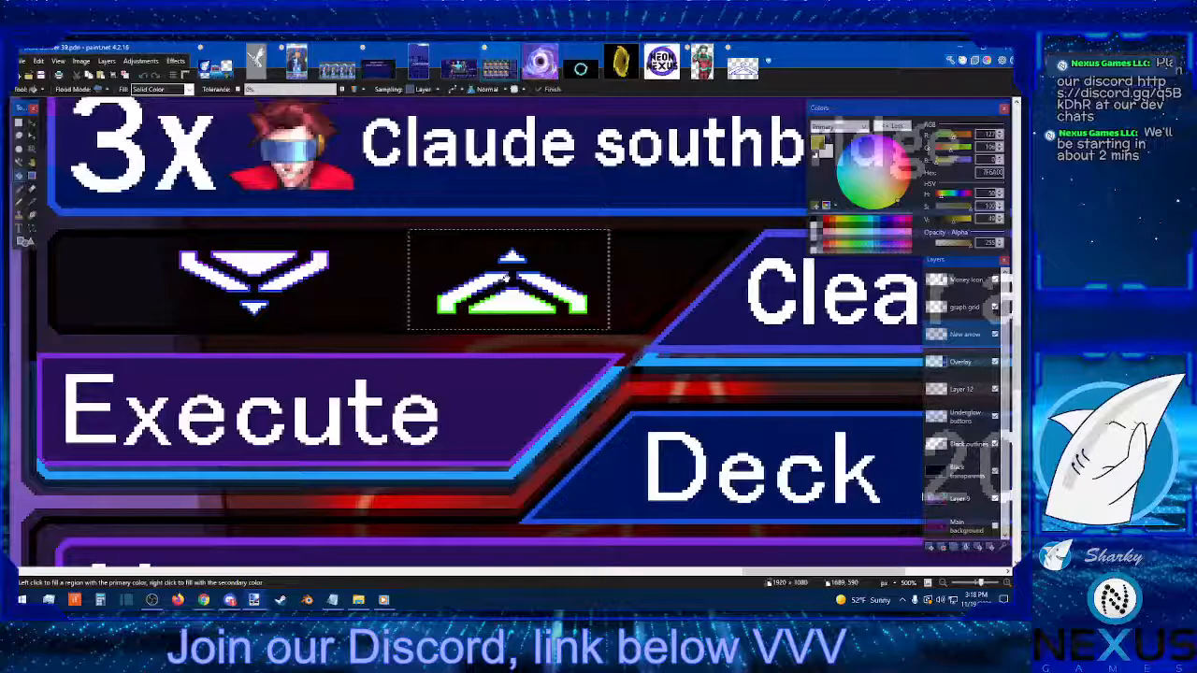
Step: Sample the purple of the down arrow's upper outline and fill the outline of the up arrow's tip with it
click(31, 200)
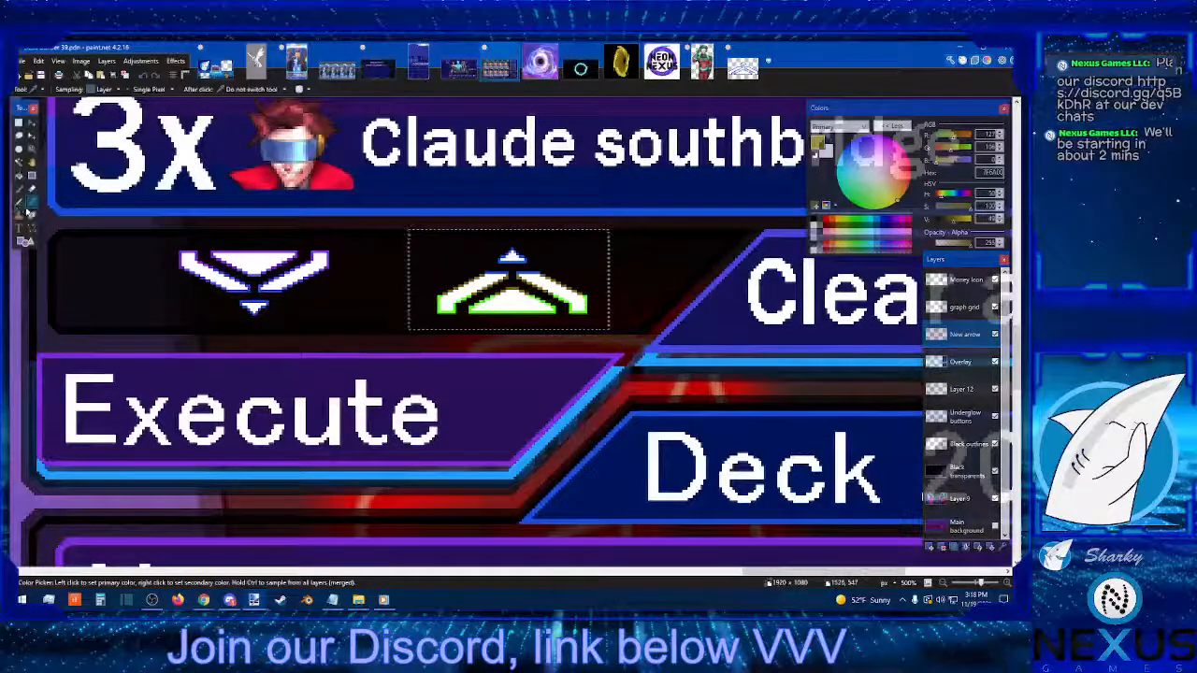
click(252, 249)
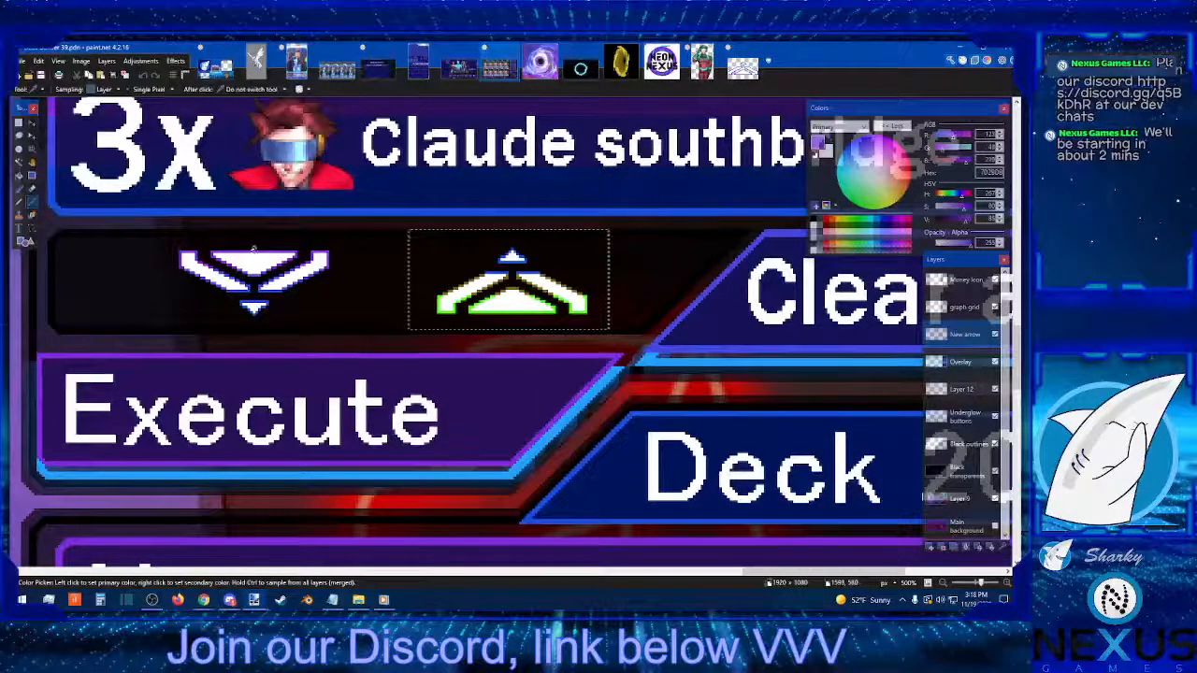
click(19, 175)
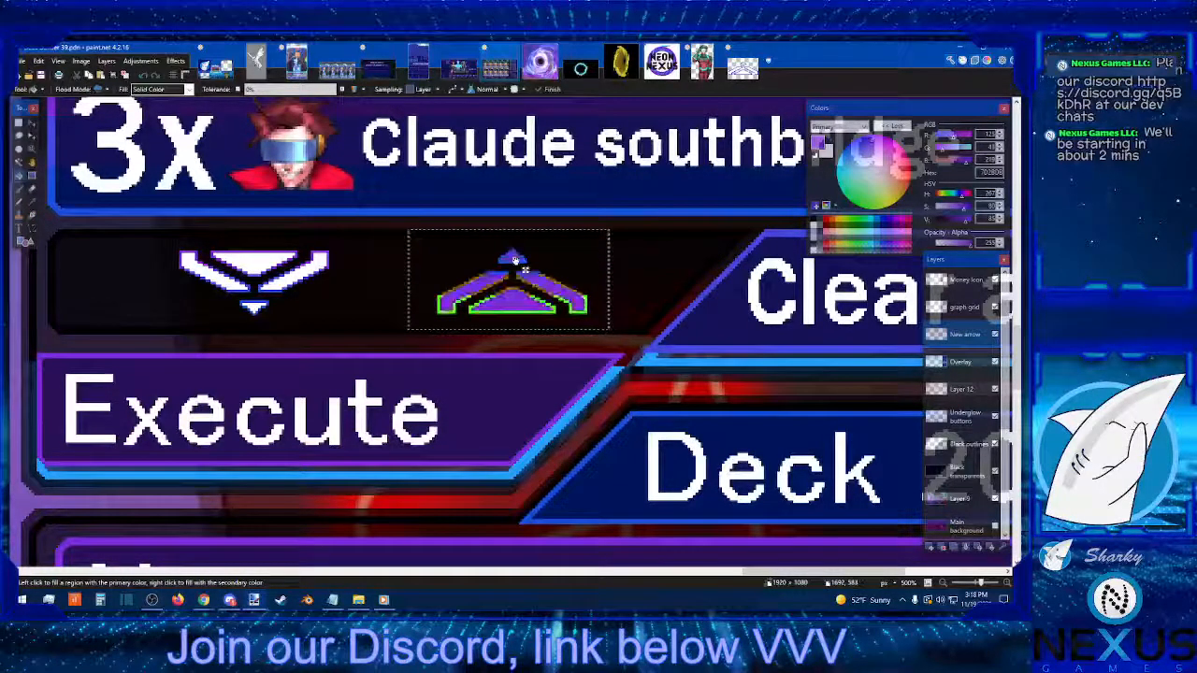
click(144, 75)
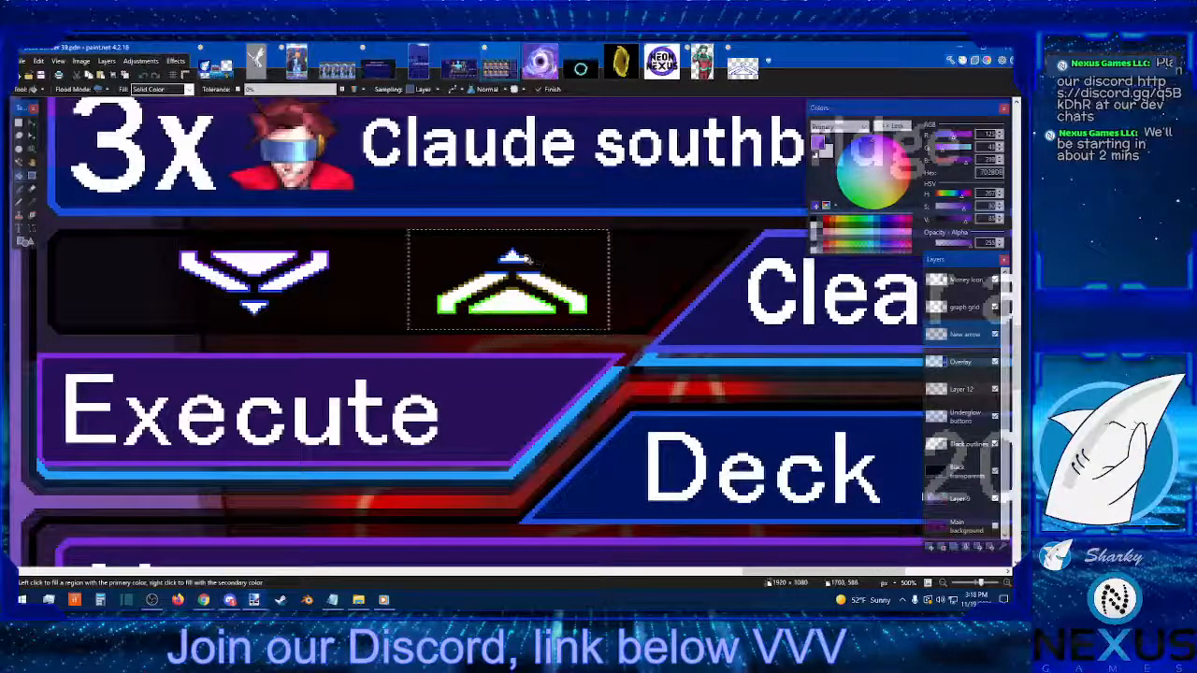
Step: Sample the blue-violet of the down arrow's middle outline and fill the outlines of the up arrow's middle part with it
click(32, 200)
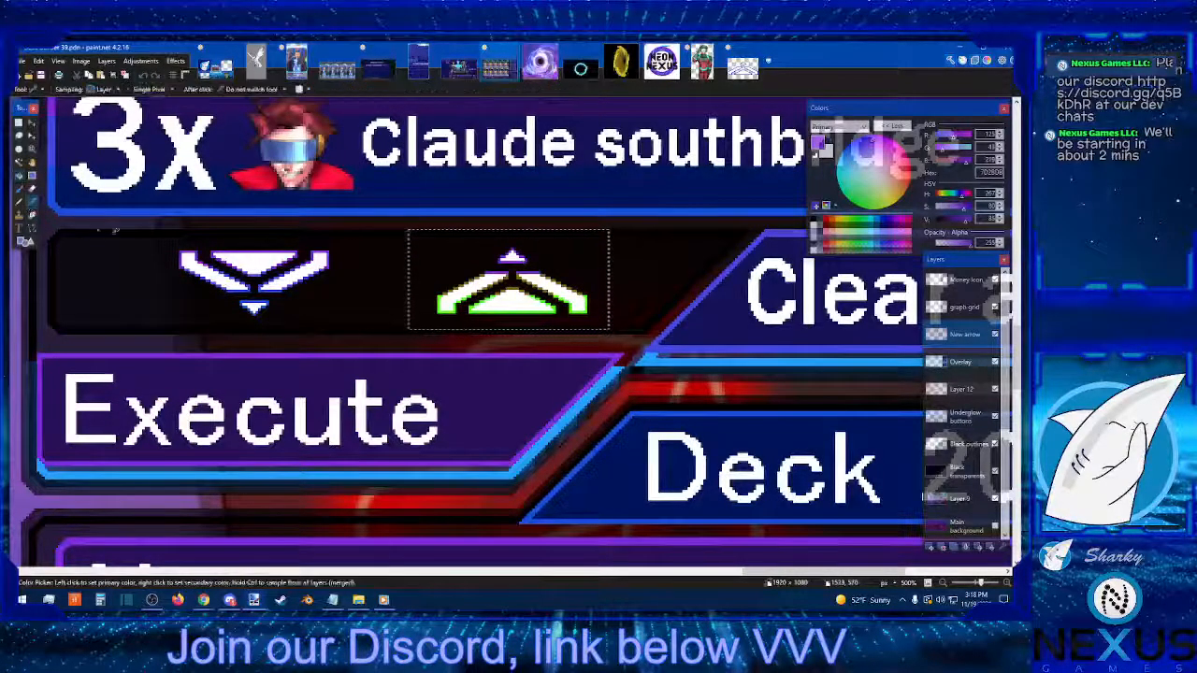
click(318, 270)
key(f)
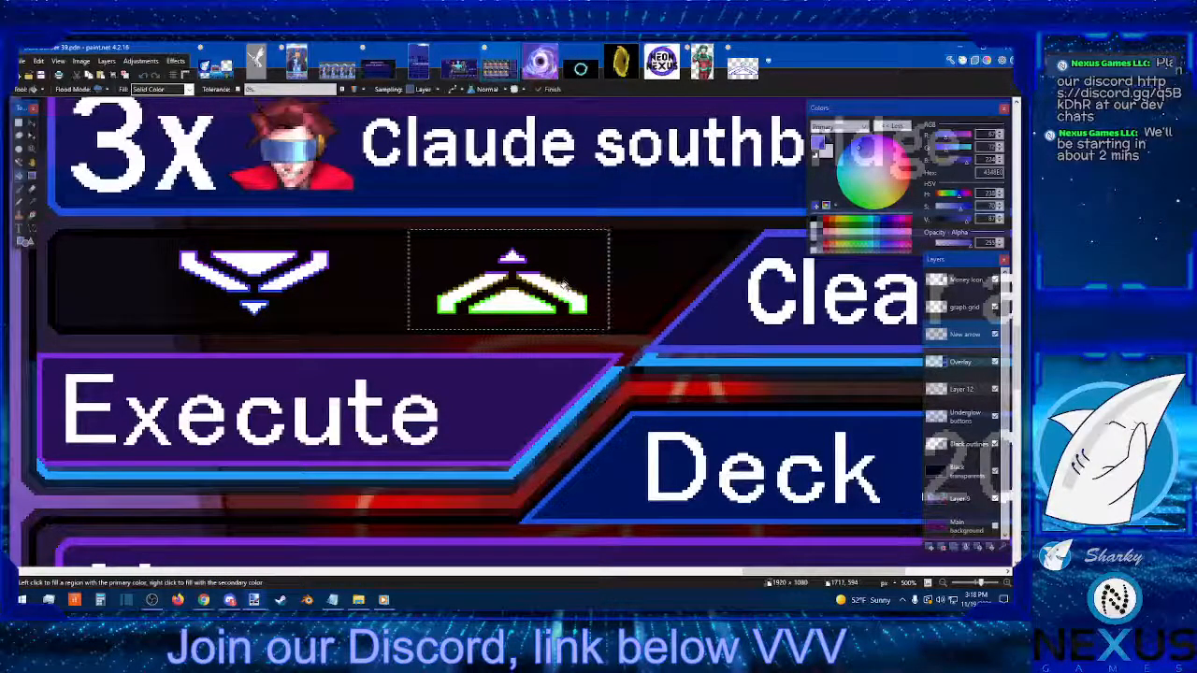
Step: Sample the blue of the card row's lower border, fill the up arrow's green lower outlines with it, and clear the selection
click(32, 200)
click(133, 214)
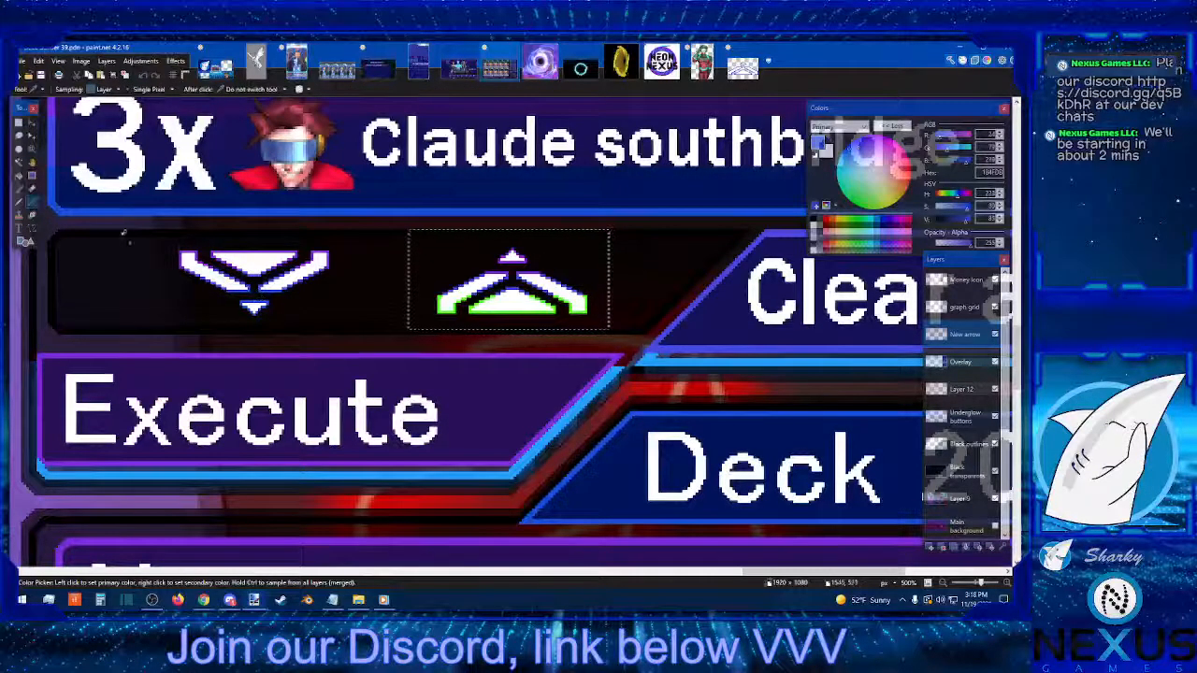
click(18, 175)
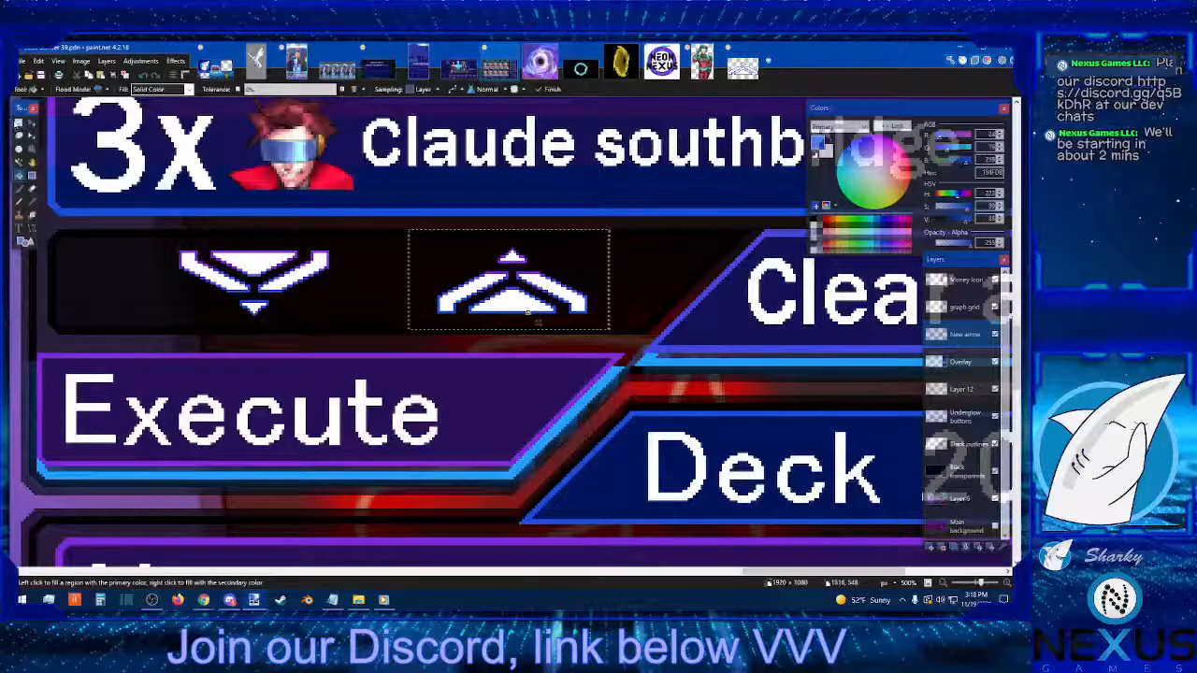
click(18, 122)
key(ctrl+d)
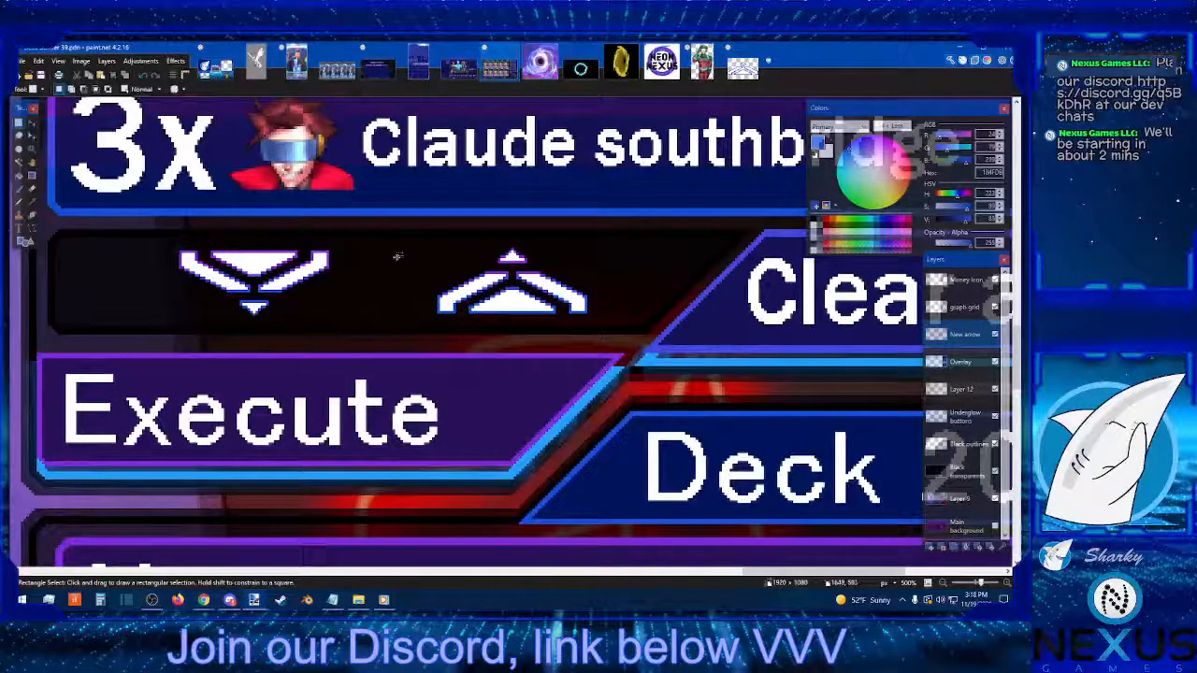
click(944, 584)
click(945, 585)
click(944, 584)
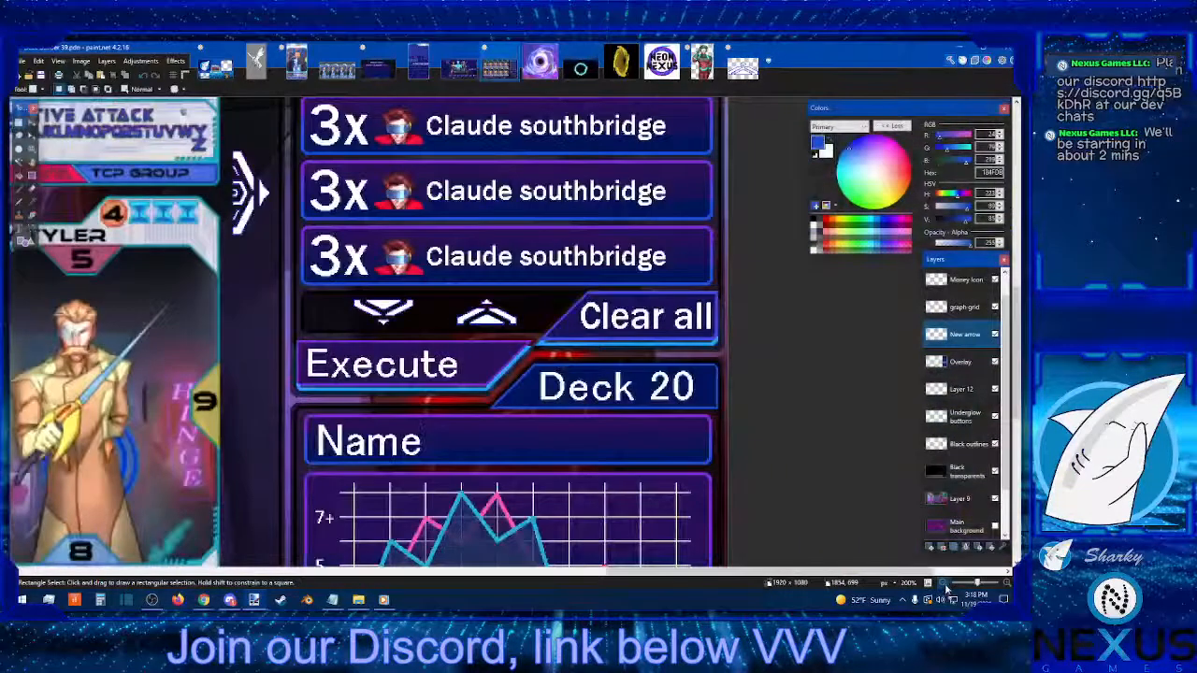
click(945, 585)
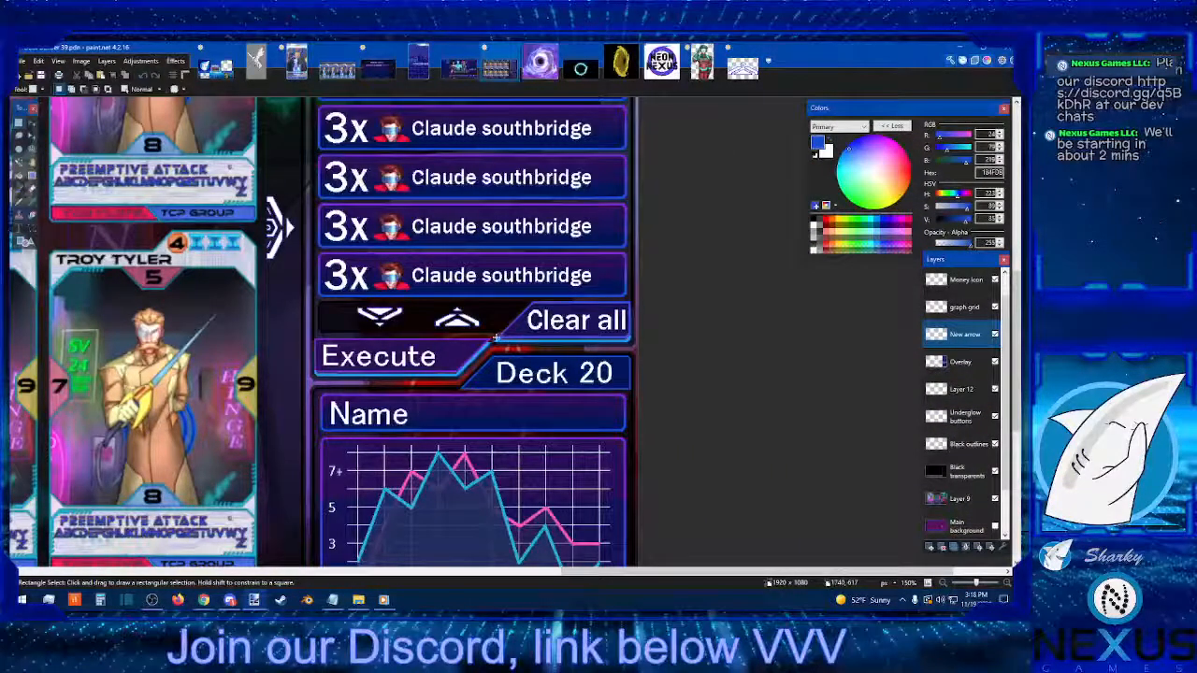
drag(498, 345, 546, 301)
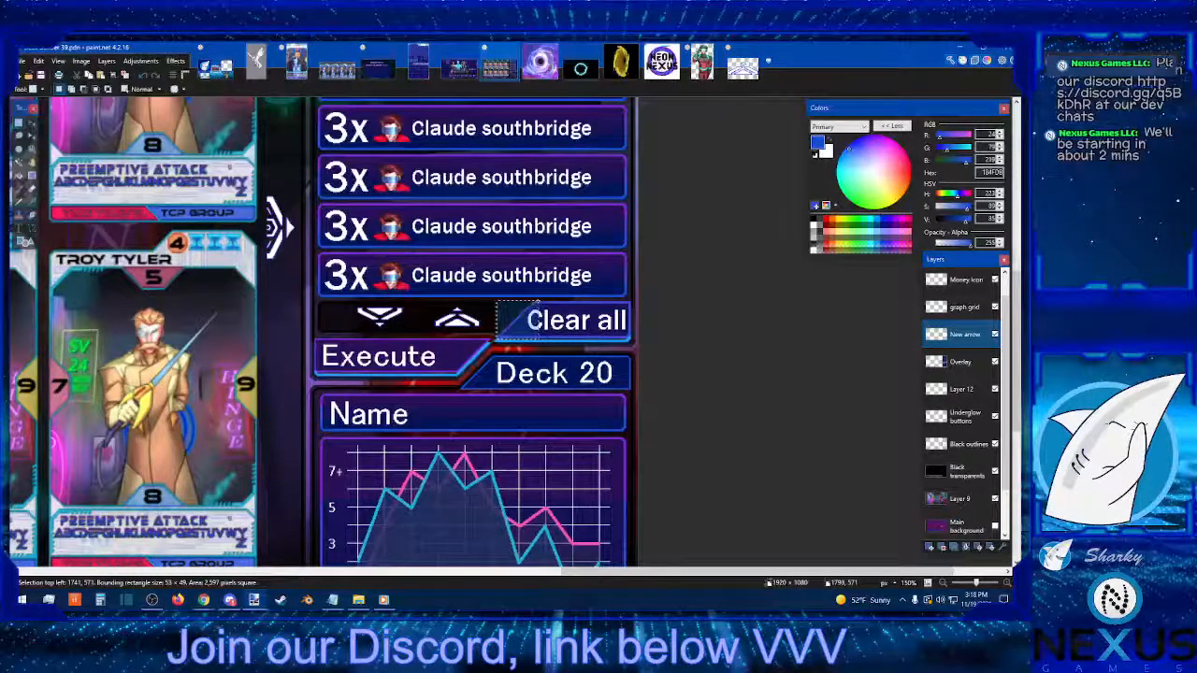
click(530, 307)
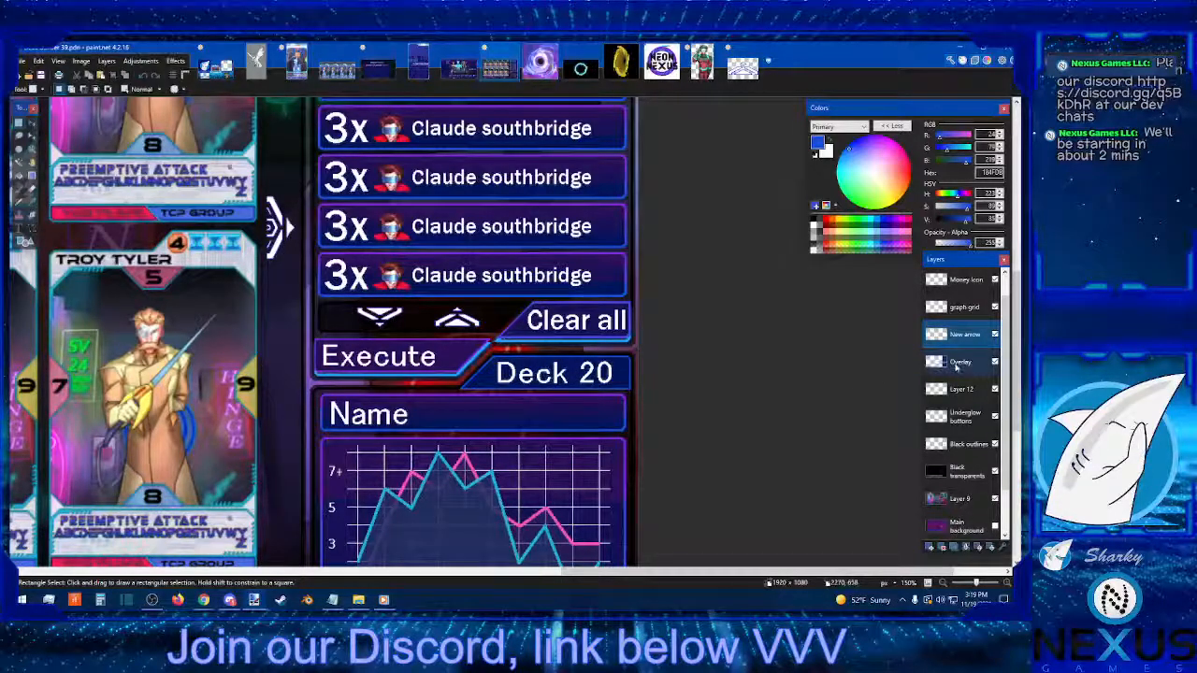
Step: Toggle the visibility of the Overlay layer and Layer 12 to check what each one contributes to the button area
click(995, 363)
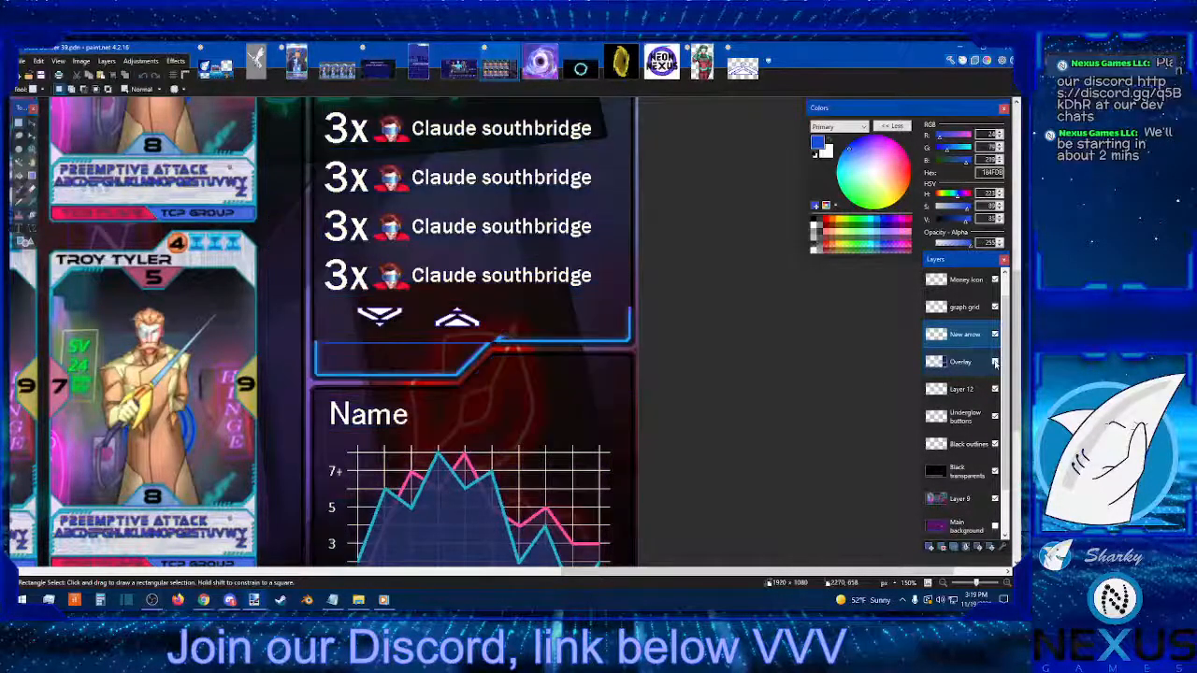
click(995, 363)
click(987, 368)
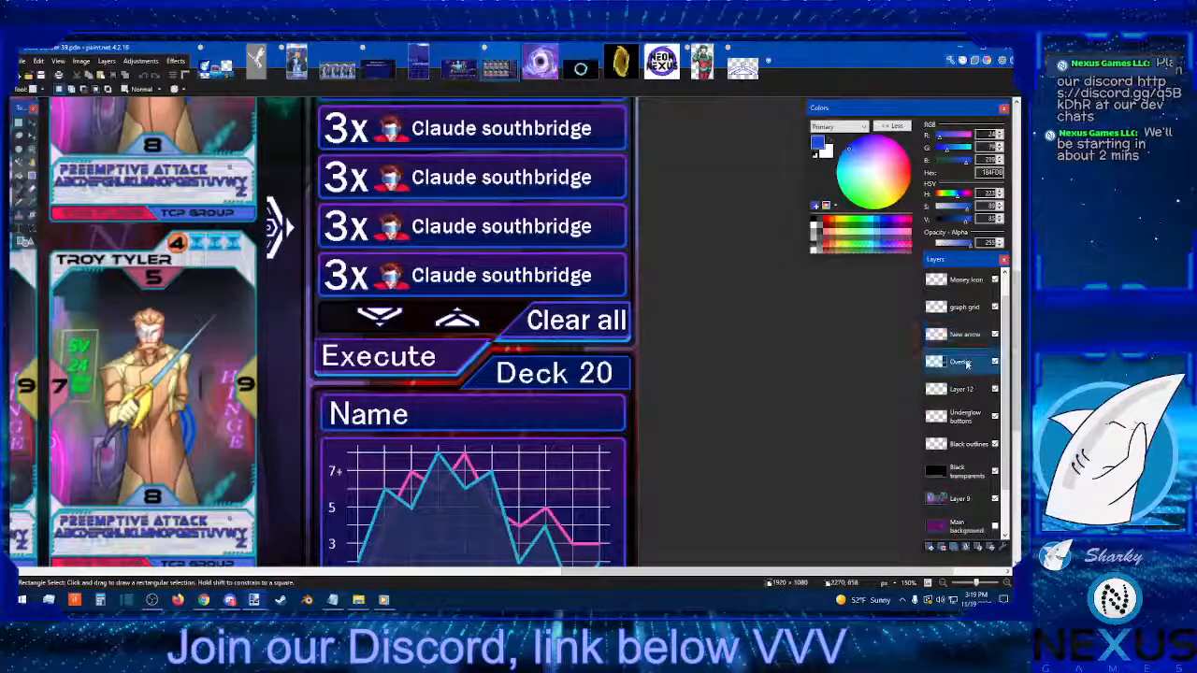
click(995, 363)
click(995, 363)
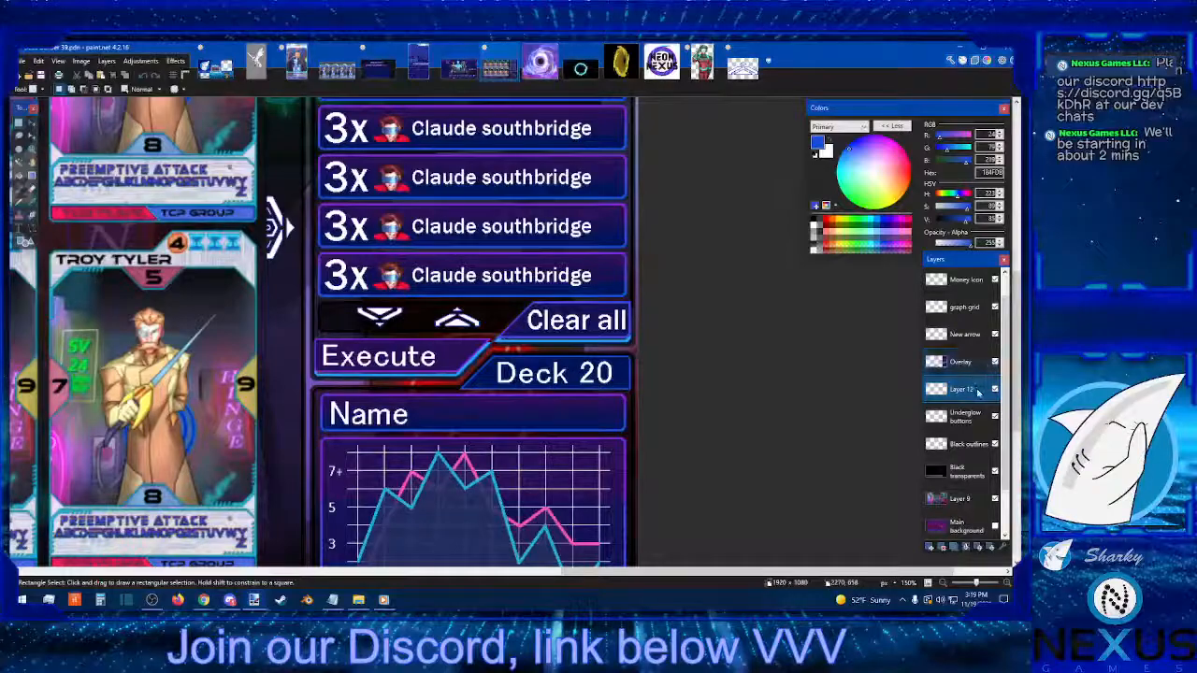
click(996, 391)
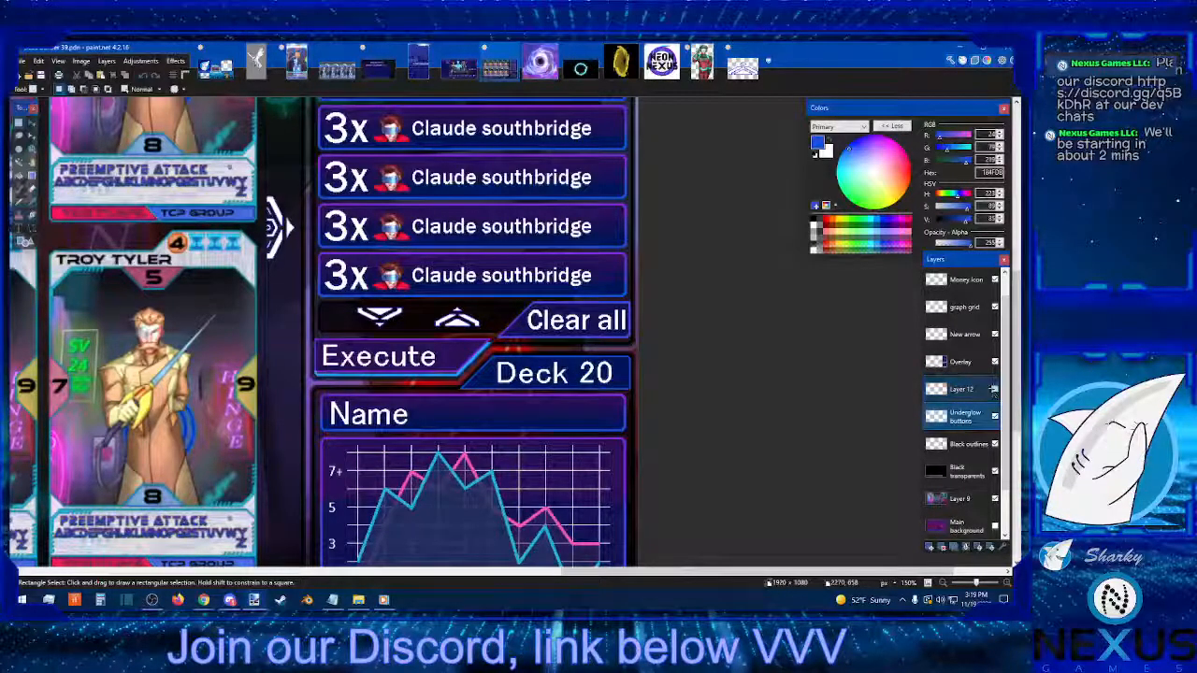
click(995, 390)
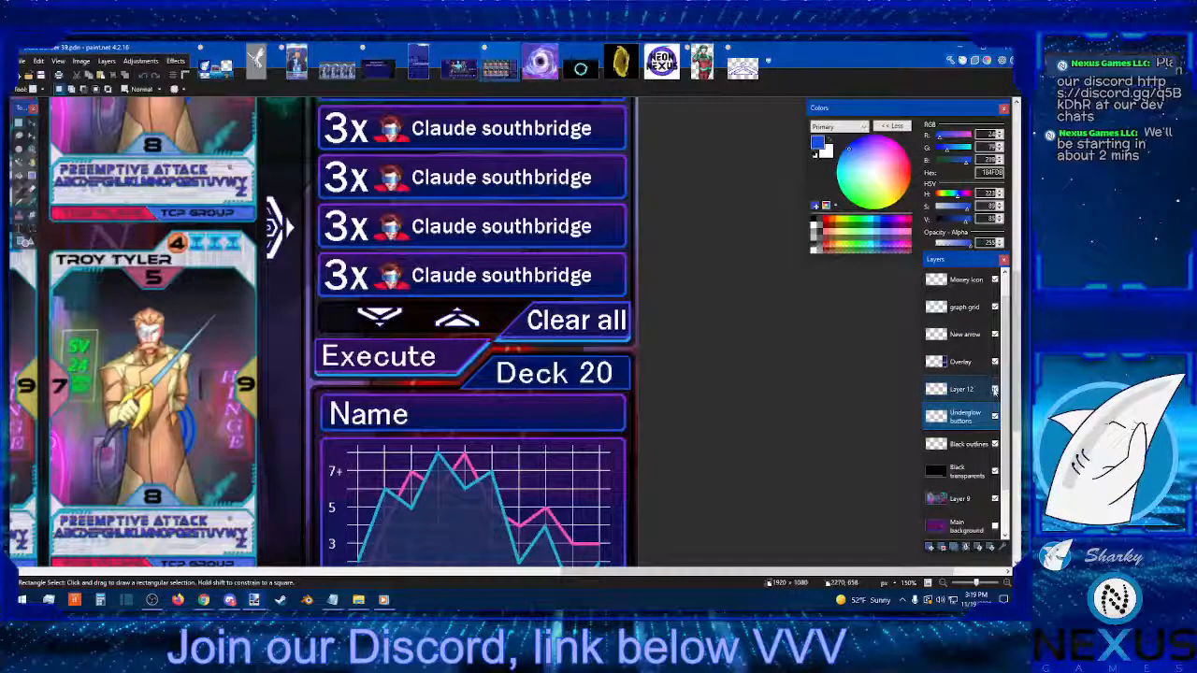
click(995, 391)
click(995, 390)
click(995, 391)
click(995, 391)
click(995, 391)
click(995, 391)
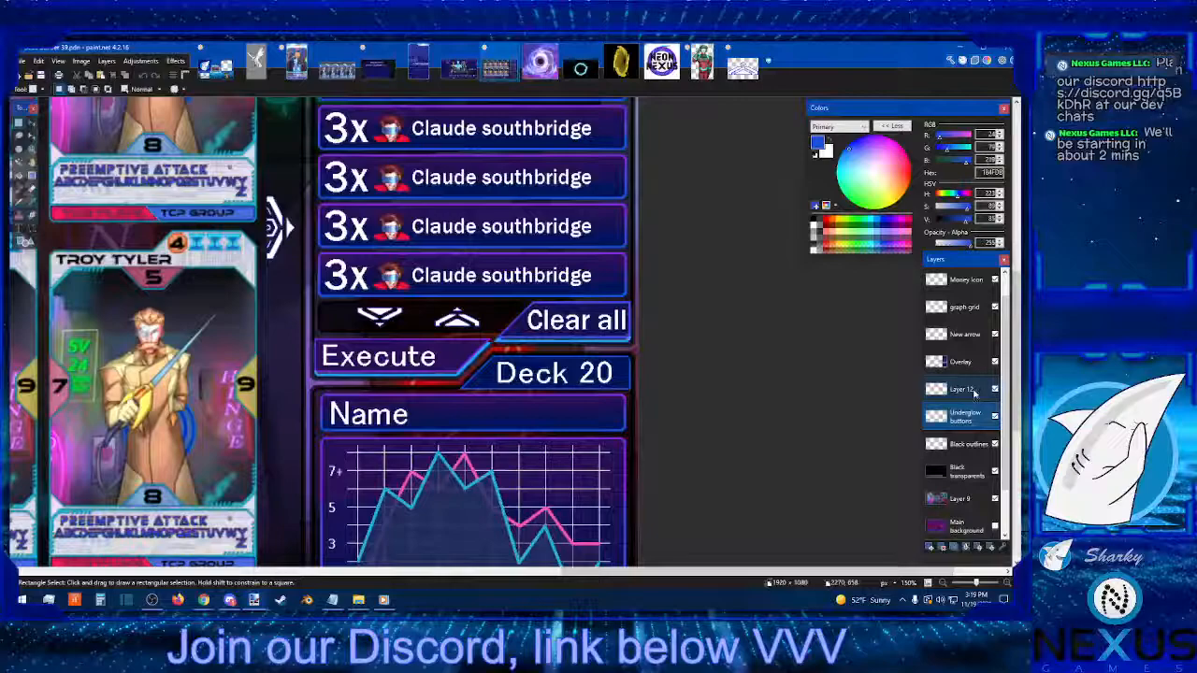
Step: Rename Layer 12 as "Underglow pt 2"
double_click(972, 391)
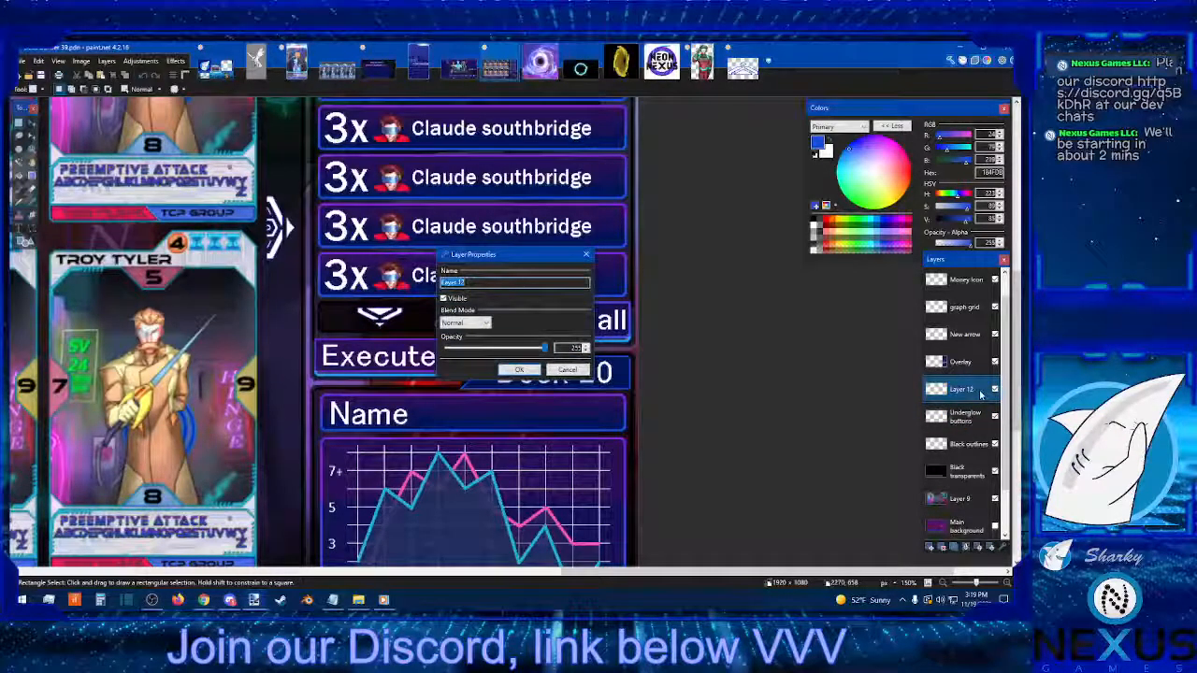
text(Und)
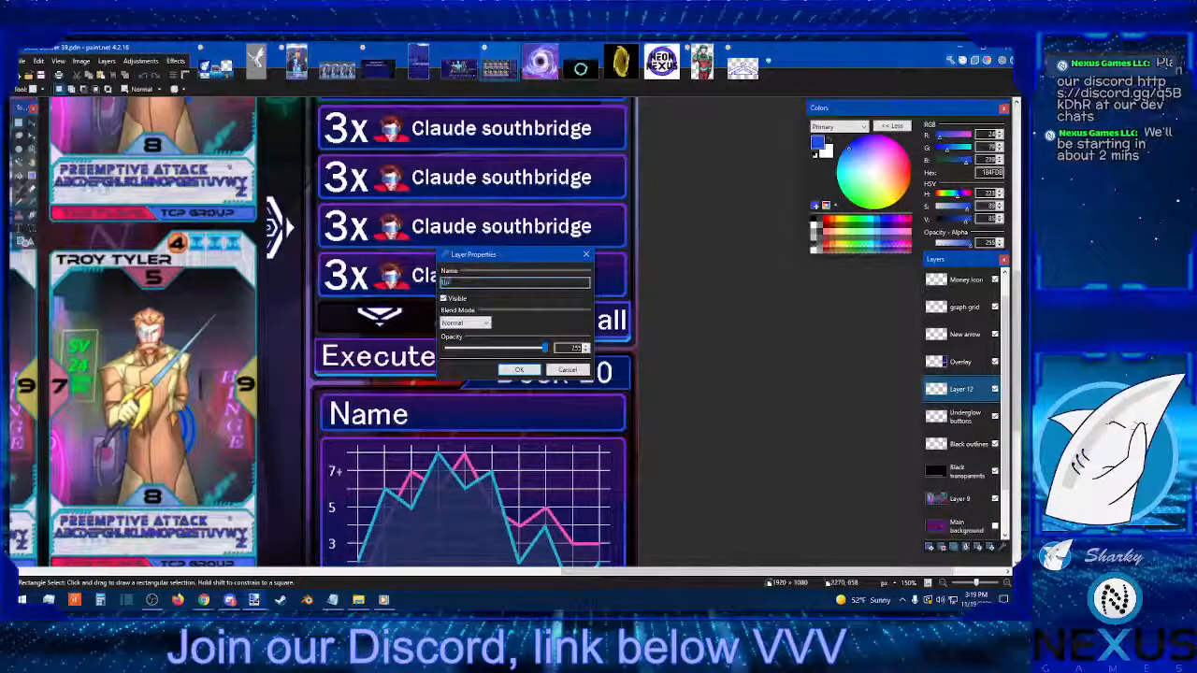
text(er)
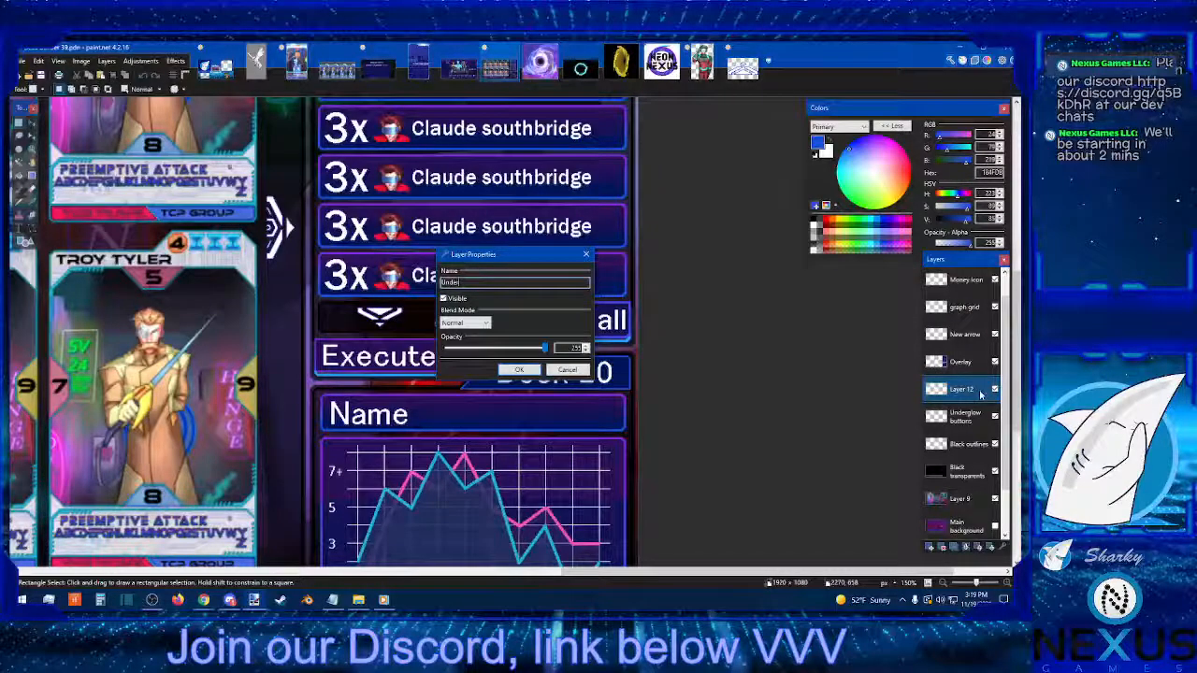
text(glow)
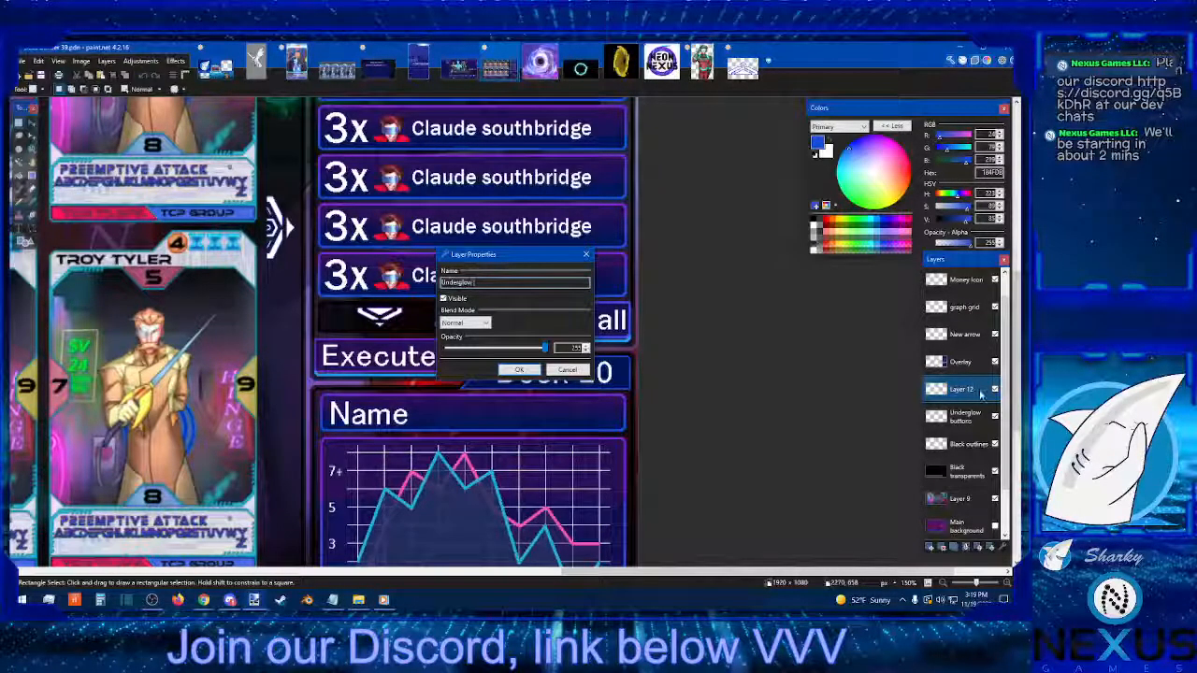
text( pl)
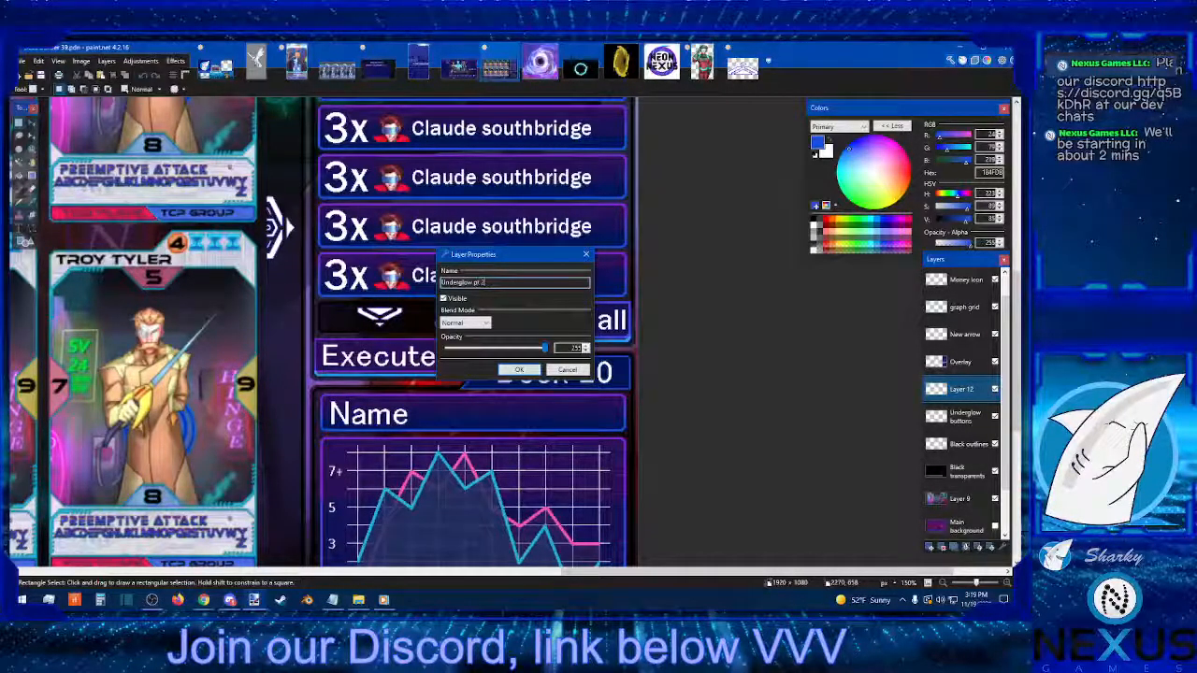
key(Return)
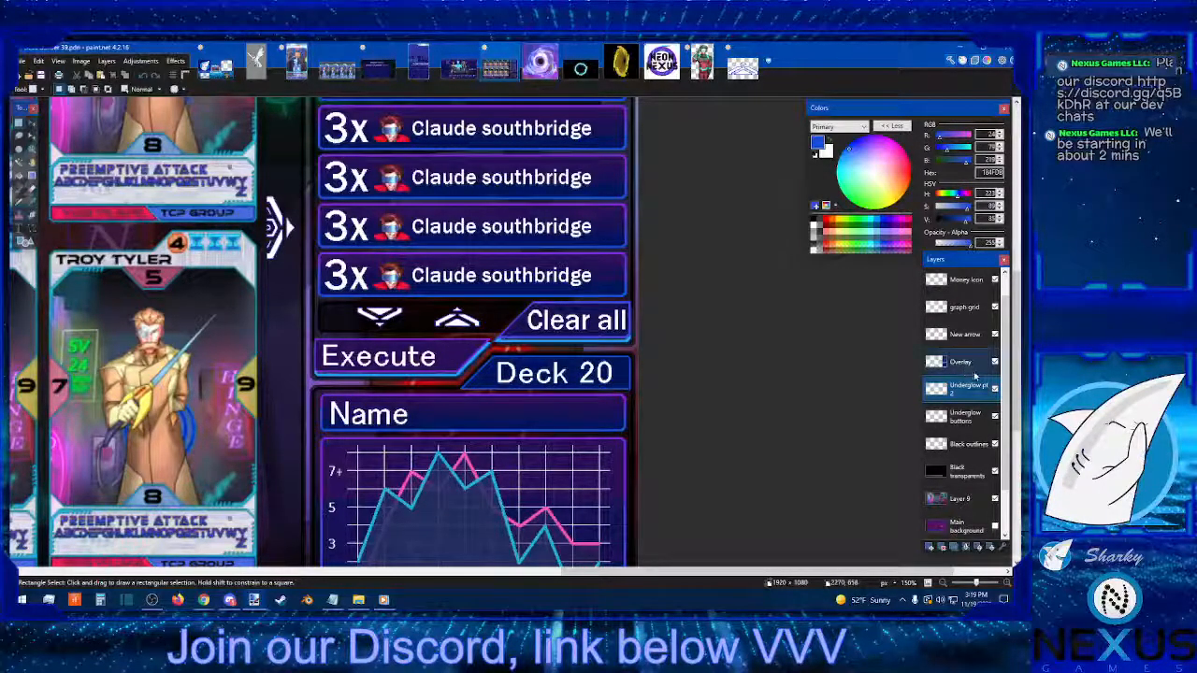
Step: Switch the Overlay layer off and on to examine which button and bar graphics it holds
click(995, 362)
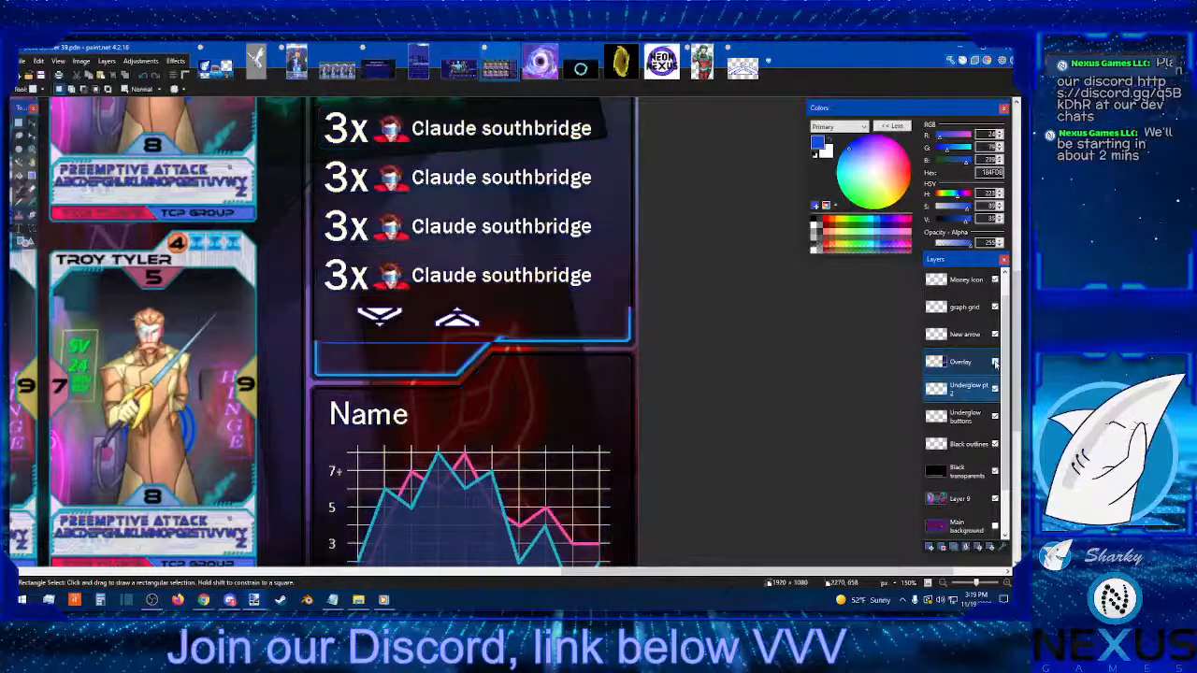
click(996, 362)
click(995, 362)
click(995, 362)
click(978, 366)
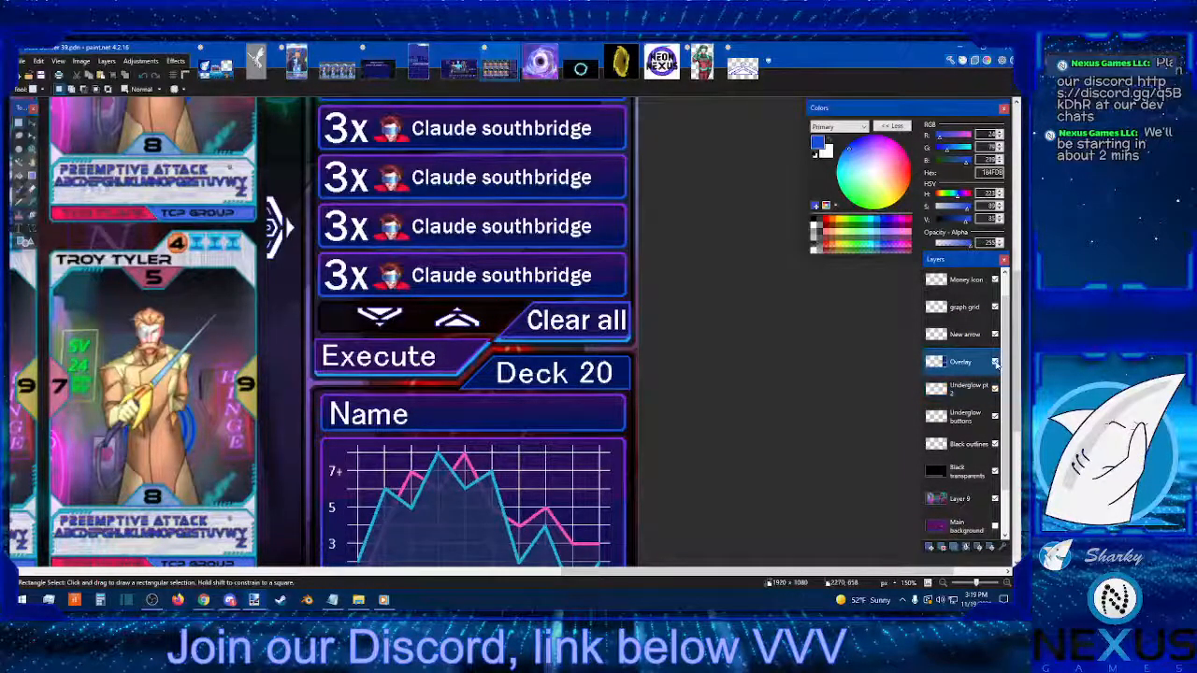
click(995, 362)
click(995, 361)
Step: Try to clear a strip about 5 × 48 px between the two arrows on the Underglow pt 2 layer, and undo it
click(963, 387)
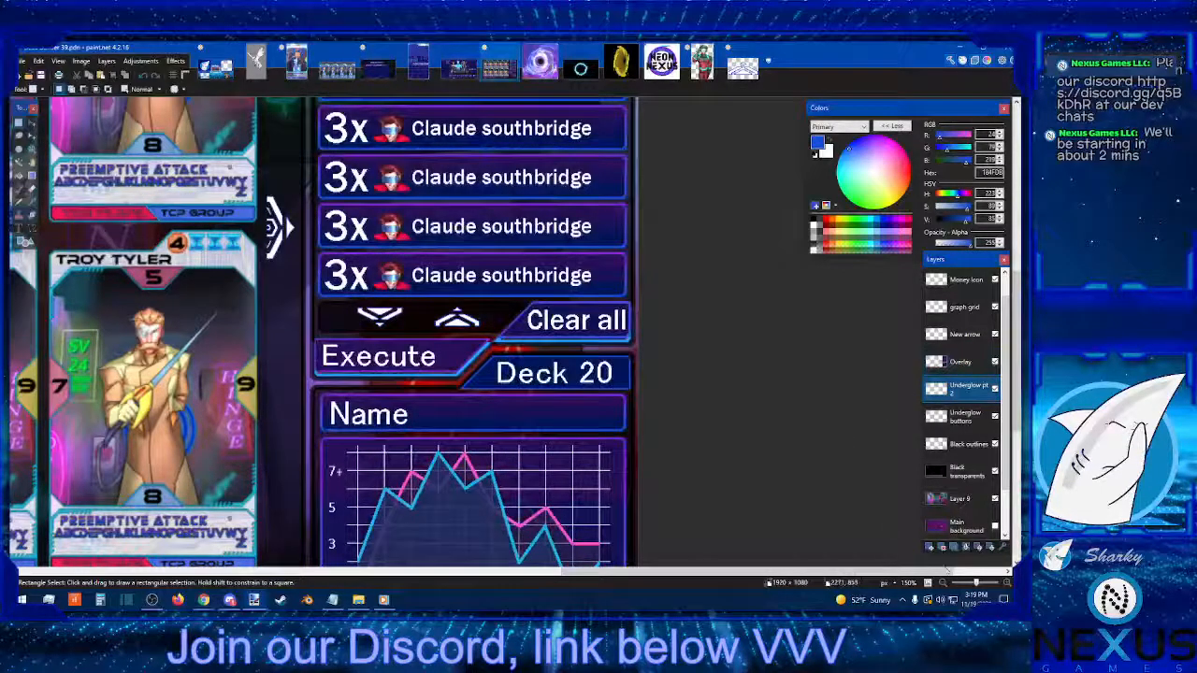
click(1006, 582)
click(1006, 583)
click(1006, 582)
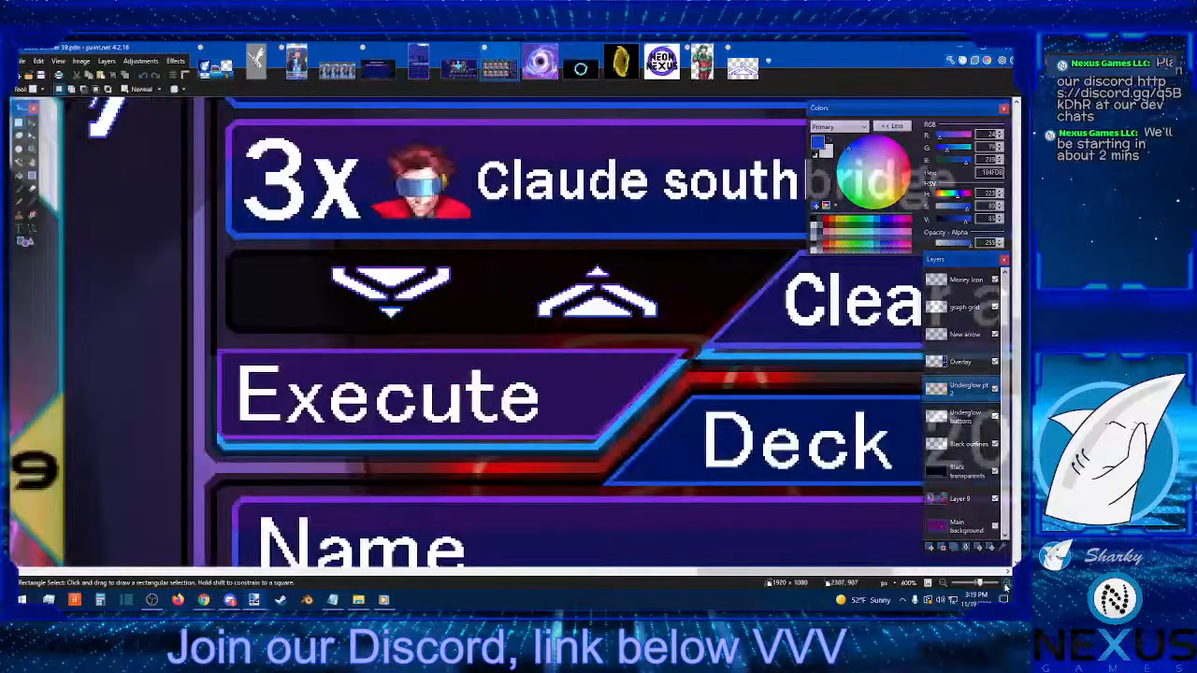
drag(492, 242, 498, 344)
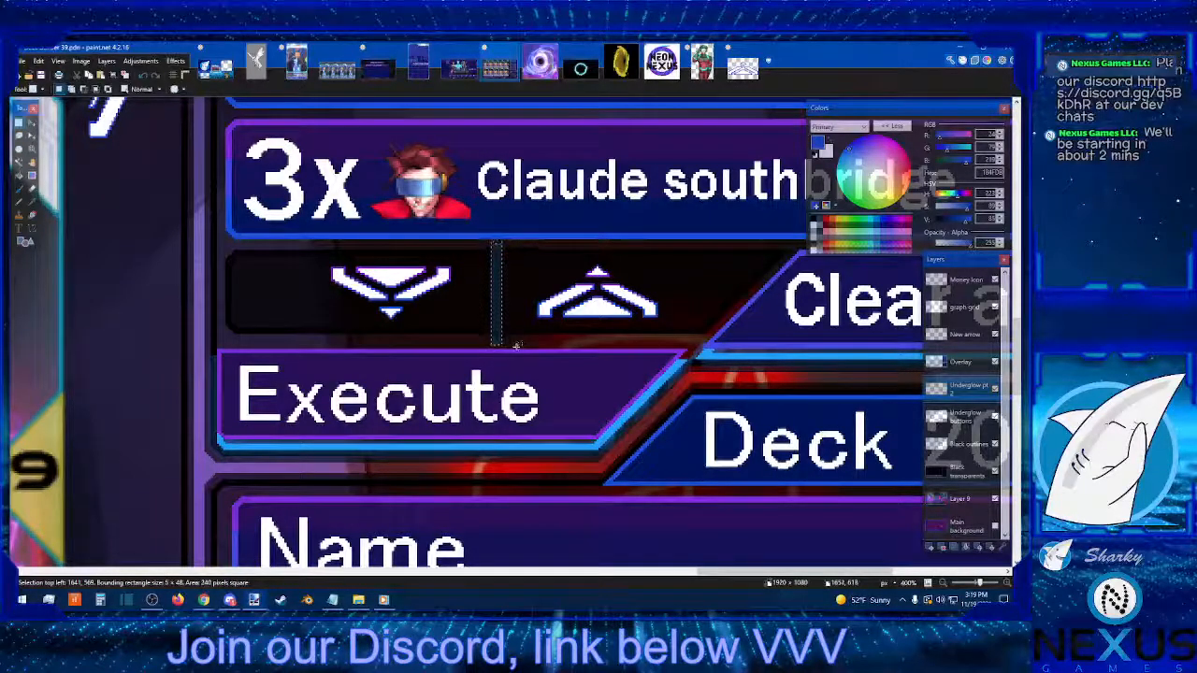
key(Delete)
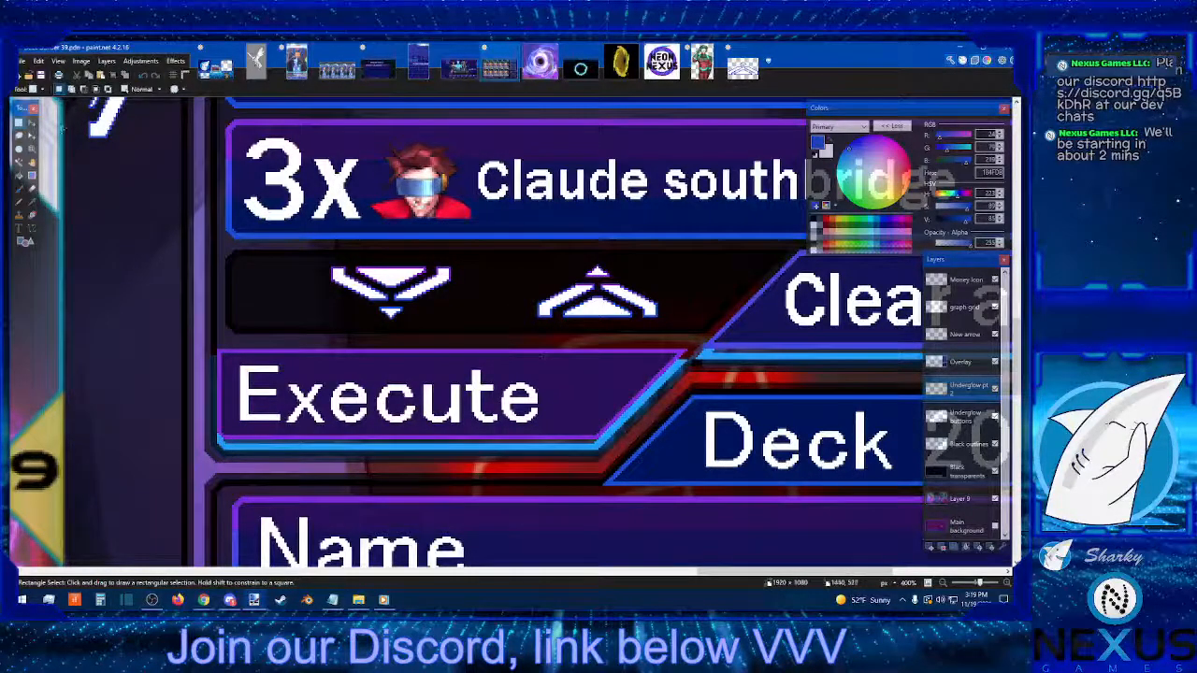
click(142, 77)
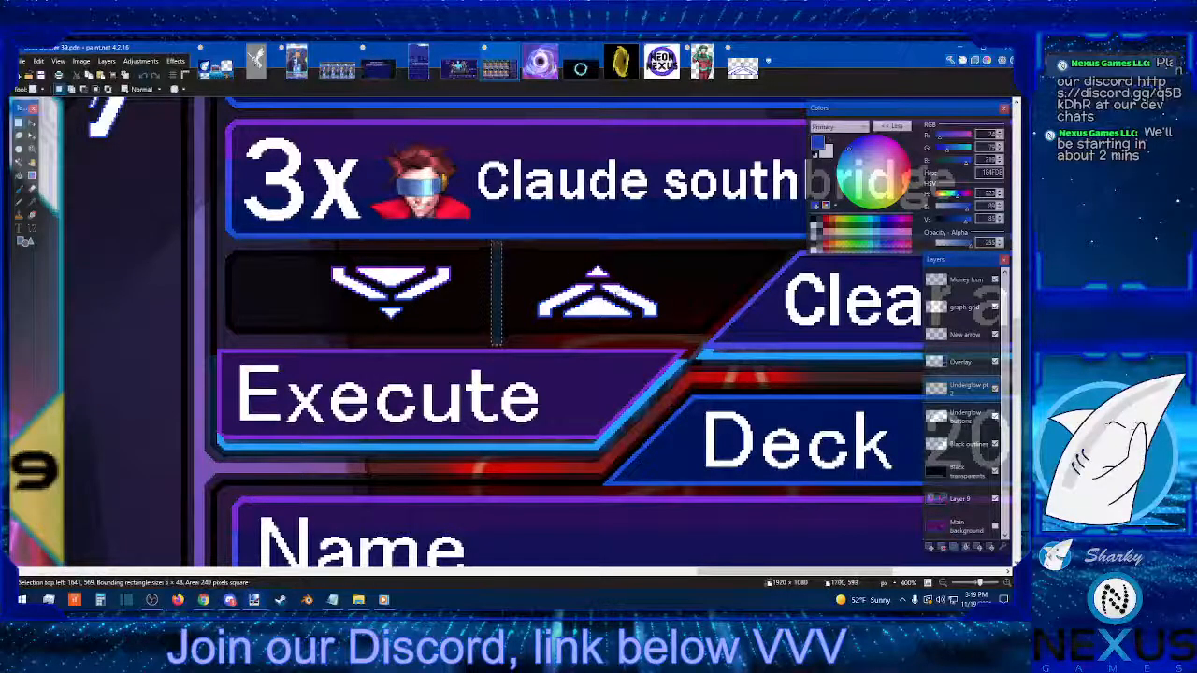
Step: Try to delete an area about 228 × 44 px of the black bar behind the arrows on the Overlay layer, and undo it
click(960, 363)
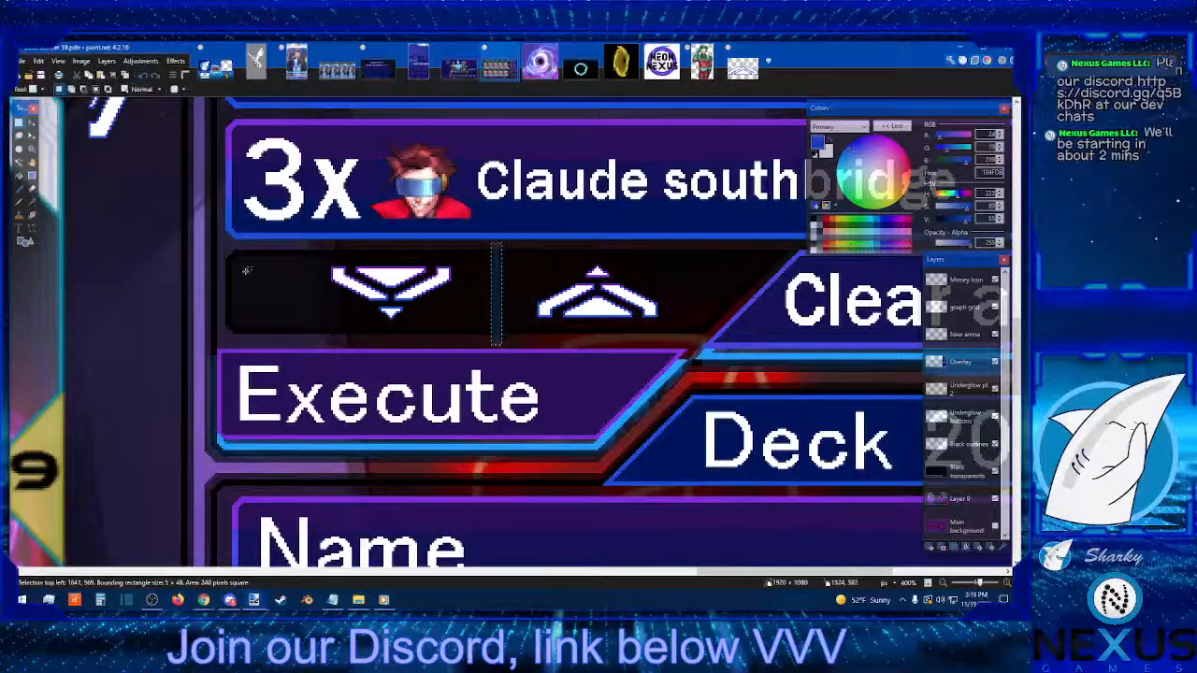
mouse_move(221, 249)
mouse_down()
mouse_move(288, 280)
mouse_move(617, 343)
mouse_move(703, 342)
mouse_up()
key(Delete)
key(ctrl+d)
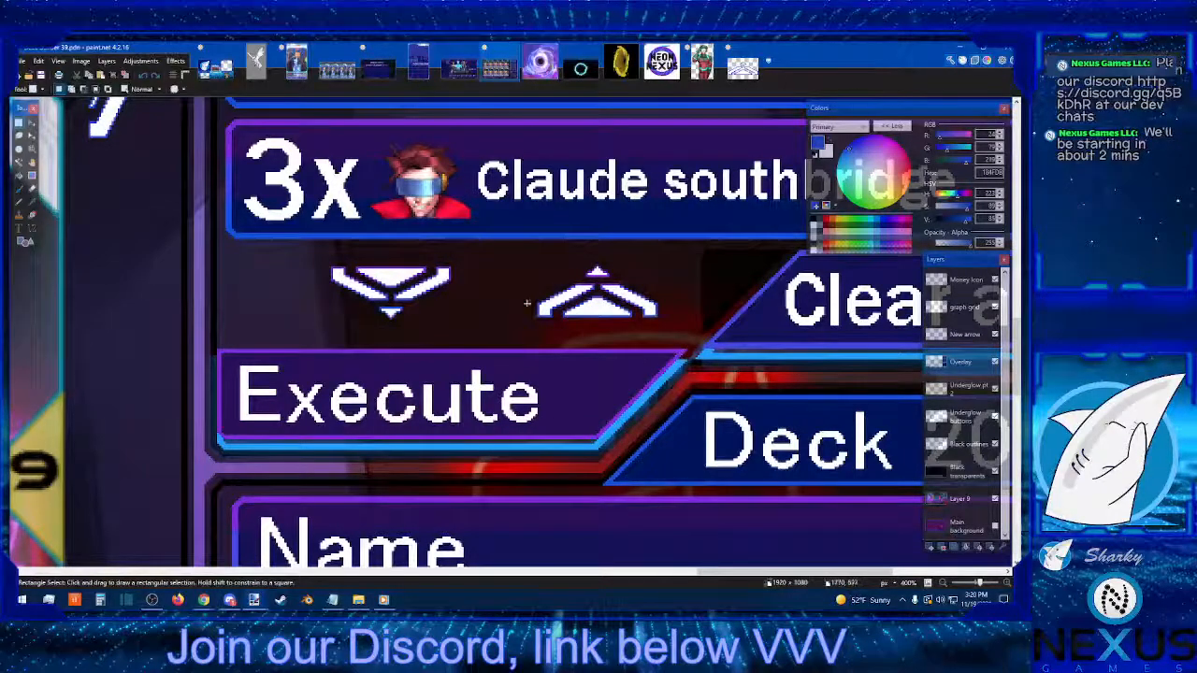
key(ctrl+z)
key(ctrl+z)
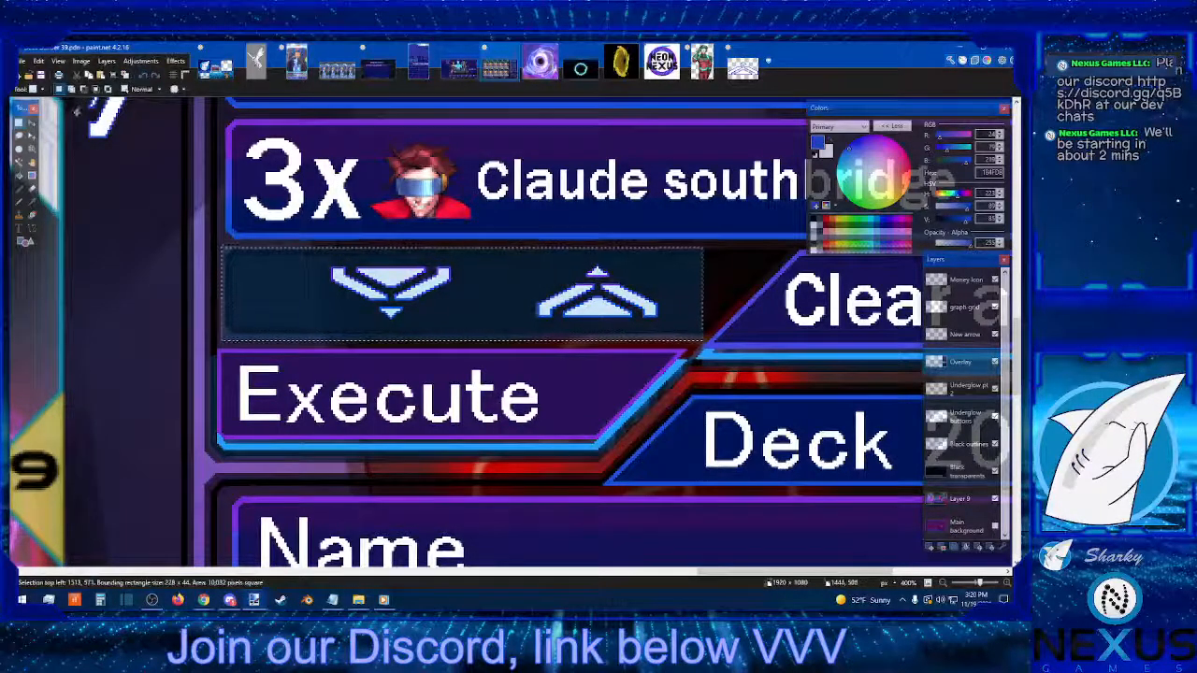
Step: Measure the inside of the black bar behind both arrows with a rectangular selection of about 221 × 34 px
drag(471, 233, 475, 235)
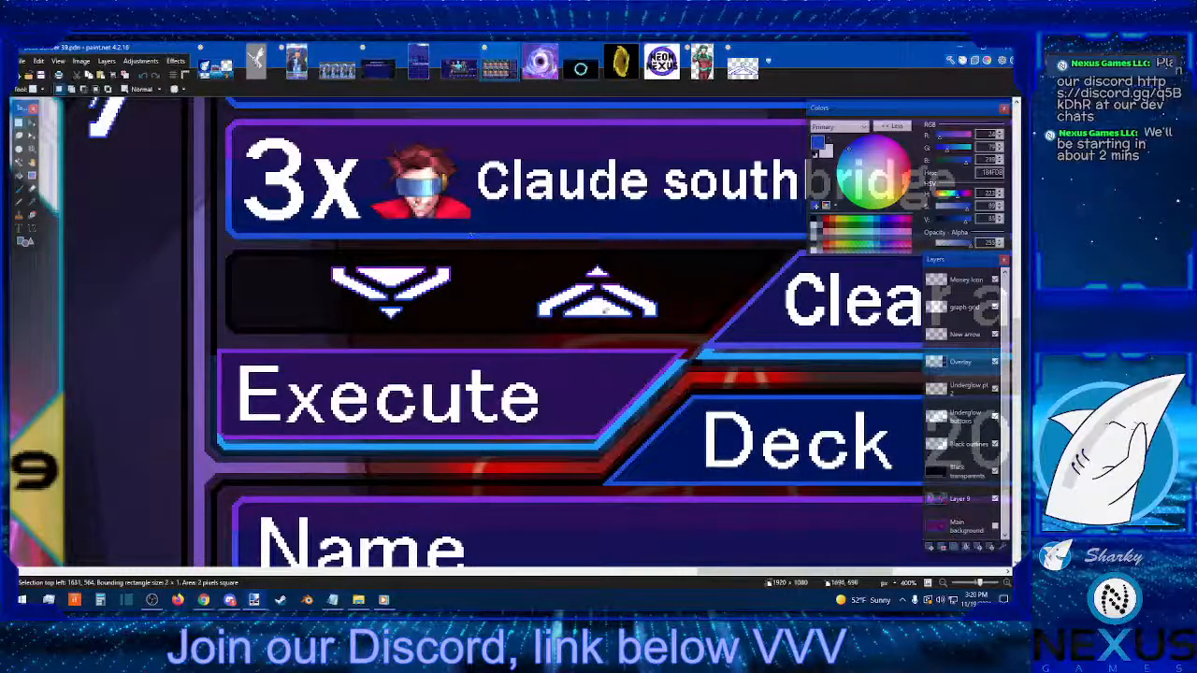
click(545, 306)
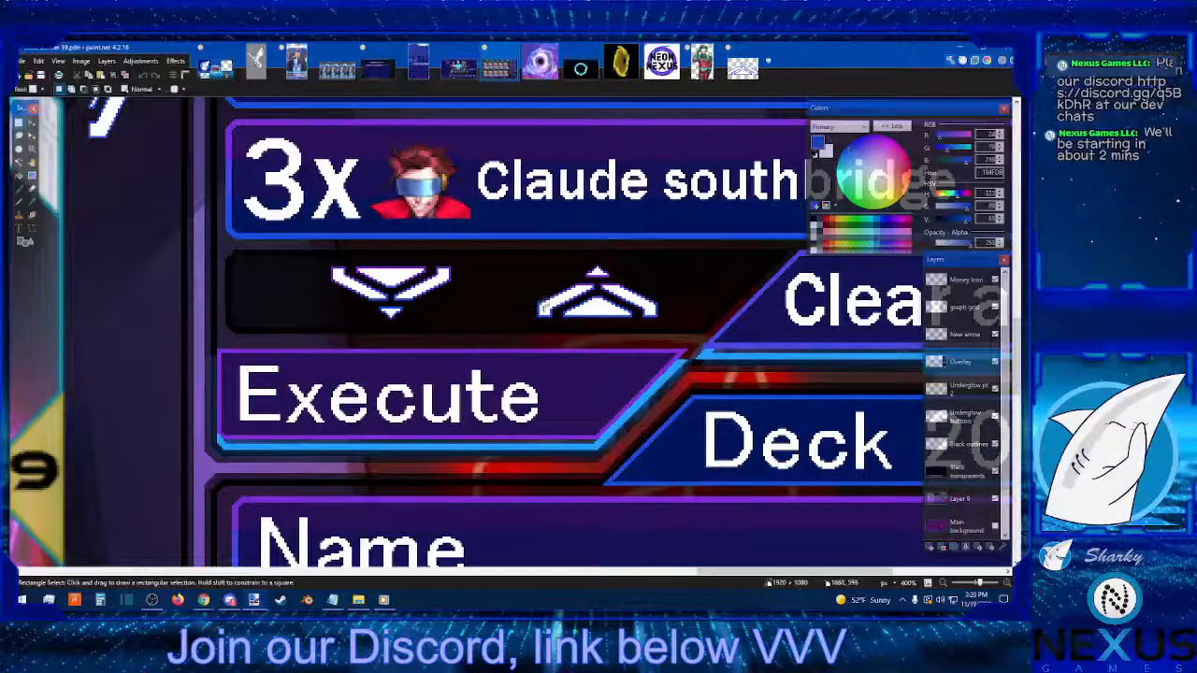
click(1006, 585)
click(1007, 584)
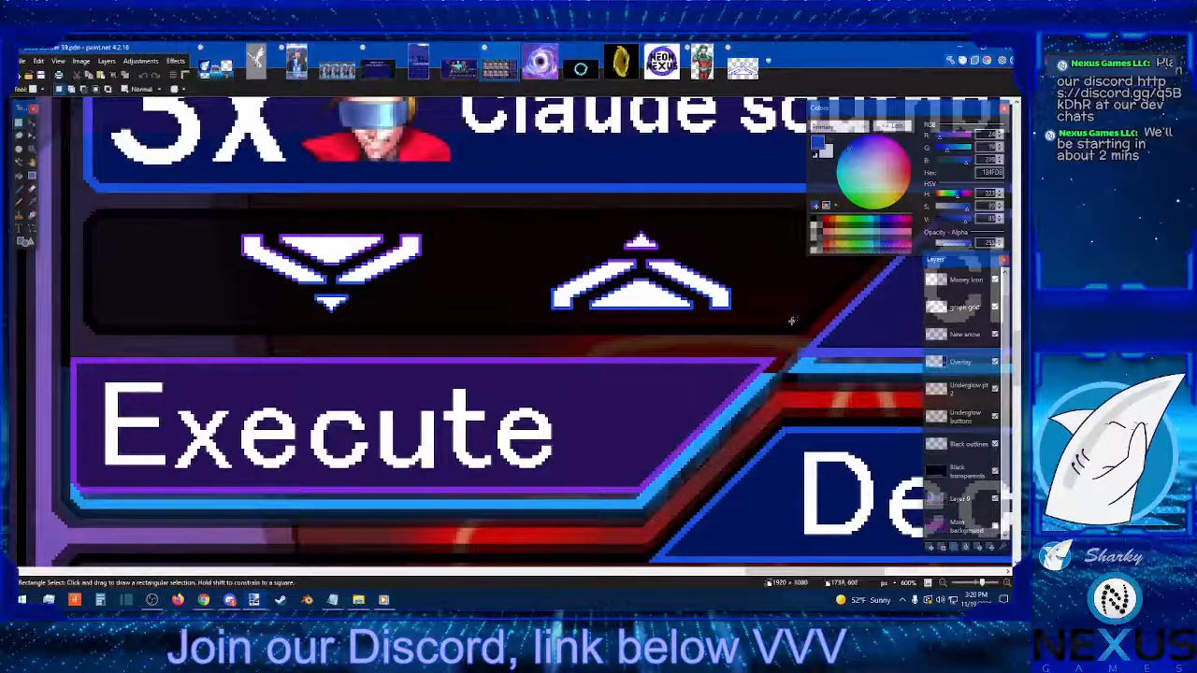
drag(797, 323, 101, 221)
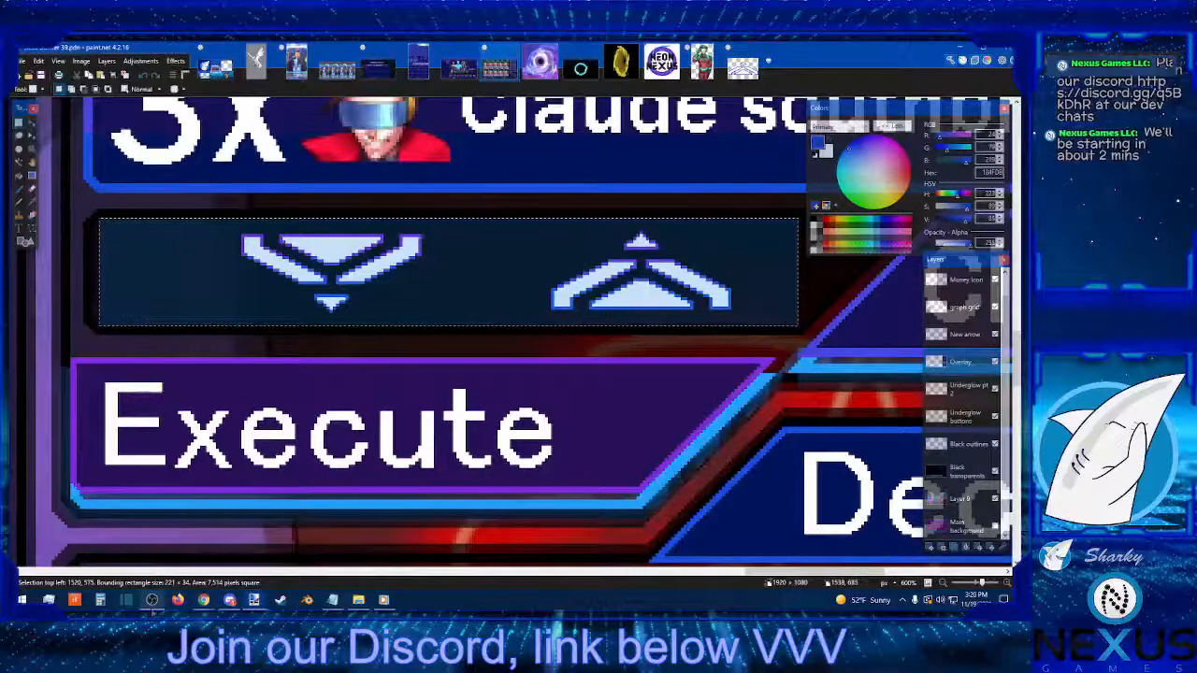
Step: Switch to Calculator, divide the bar's inner width of 221 by 2, and close it
mouse_move(205, 603)
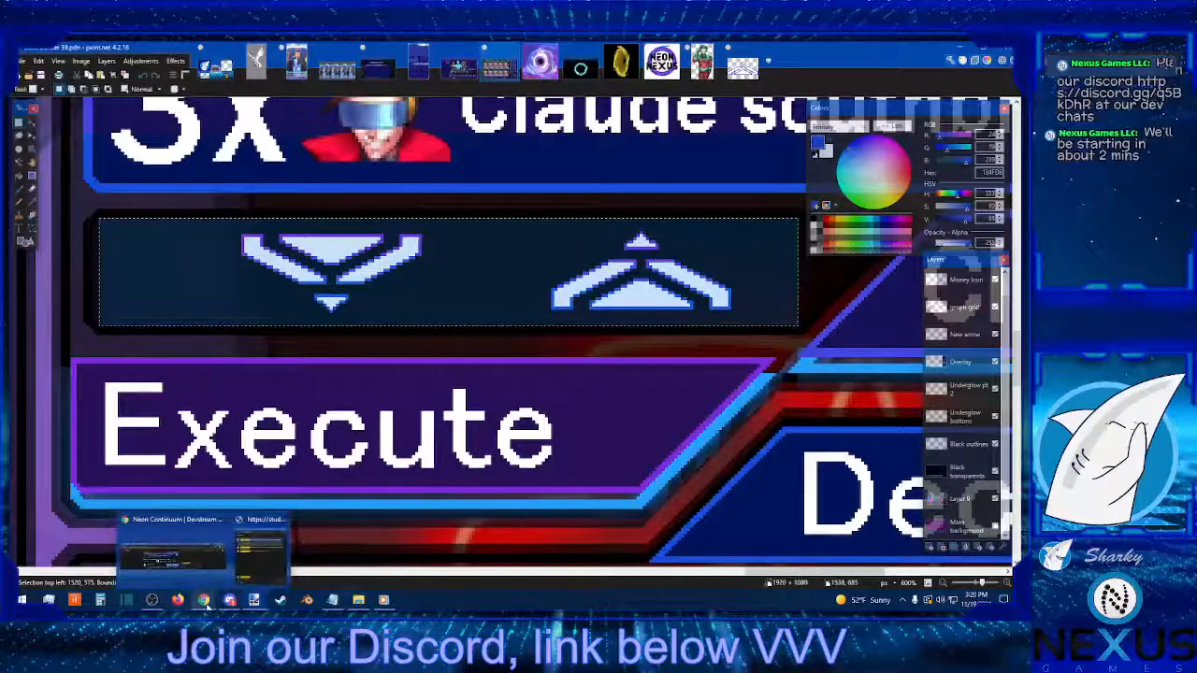
click(103, 600)
click(102, 600)
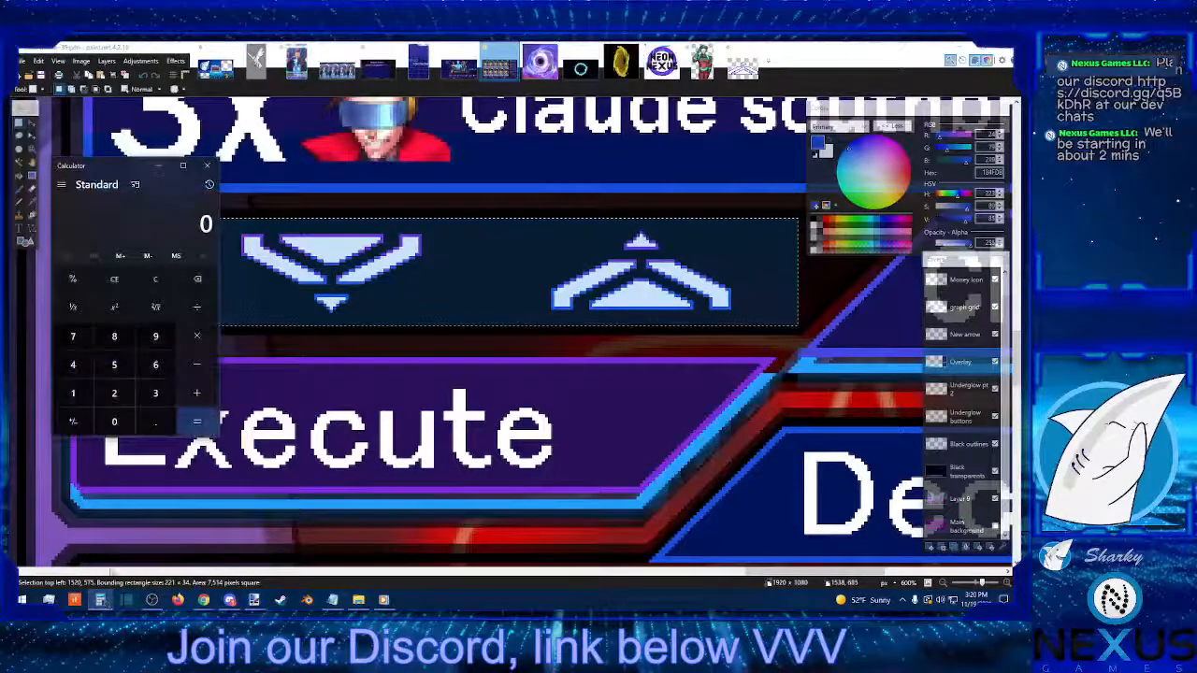
click(113, 394)
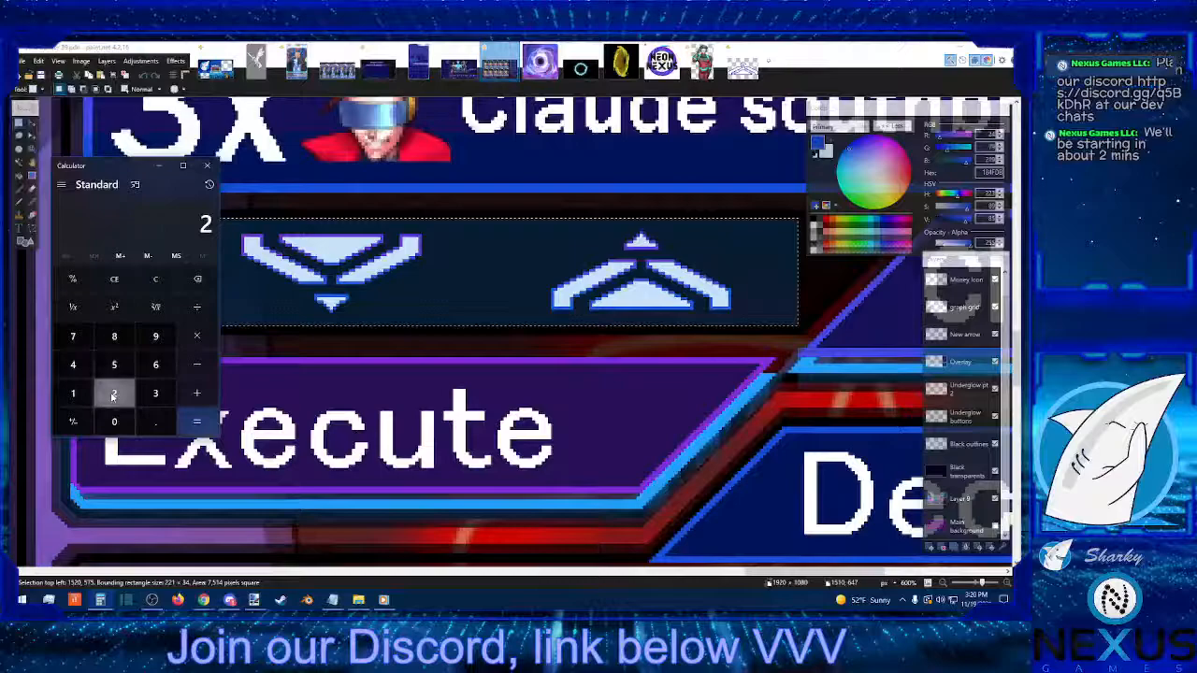
click(113, 394)
click(73, 394)
click(197, 310)
click(114, 393)
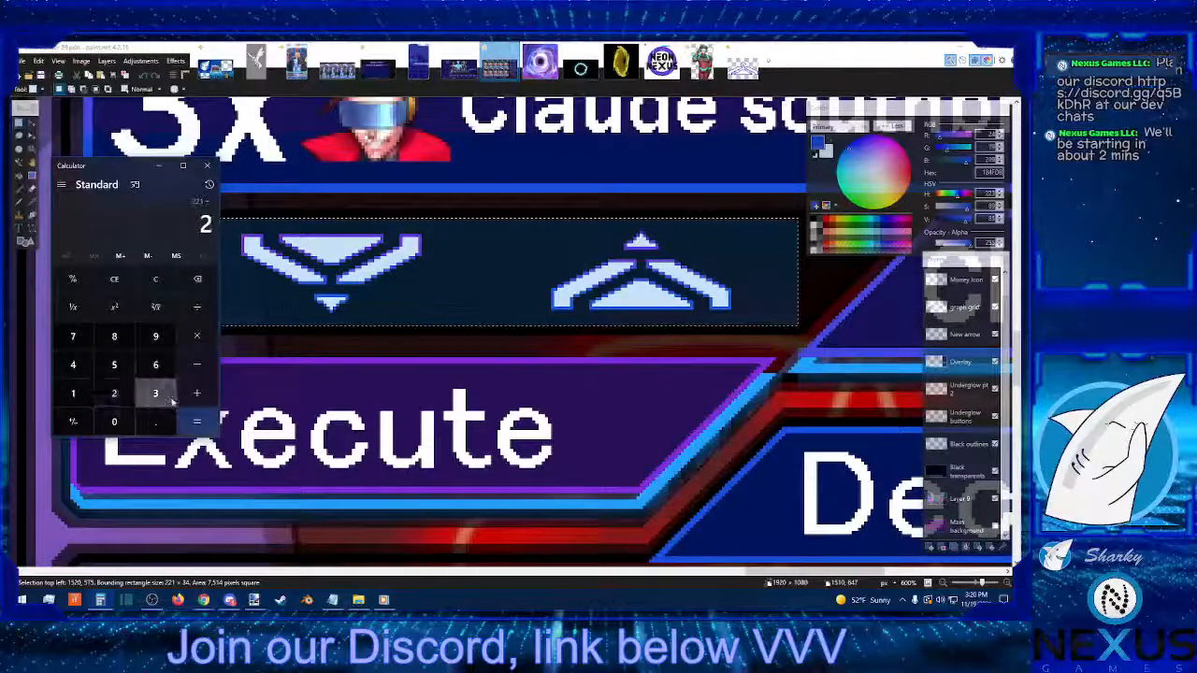
click(199, 422)
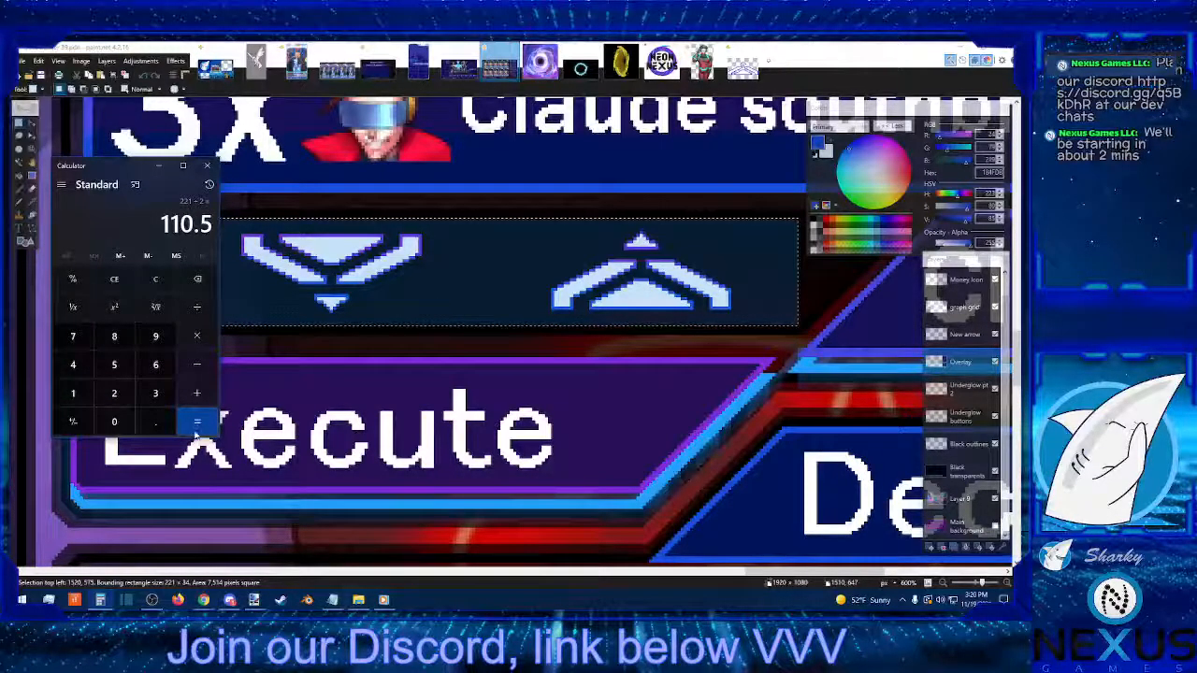
click(209, 166)
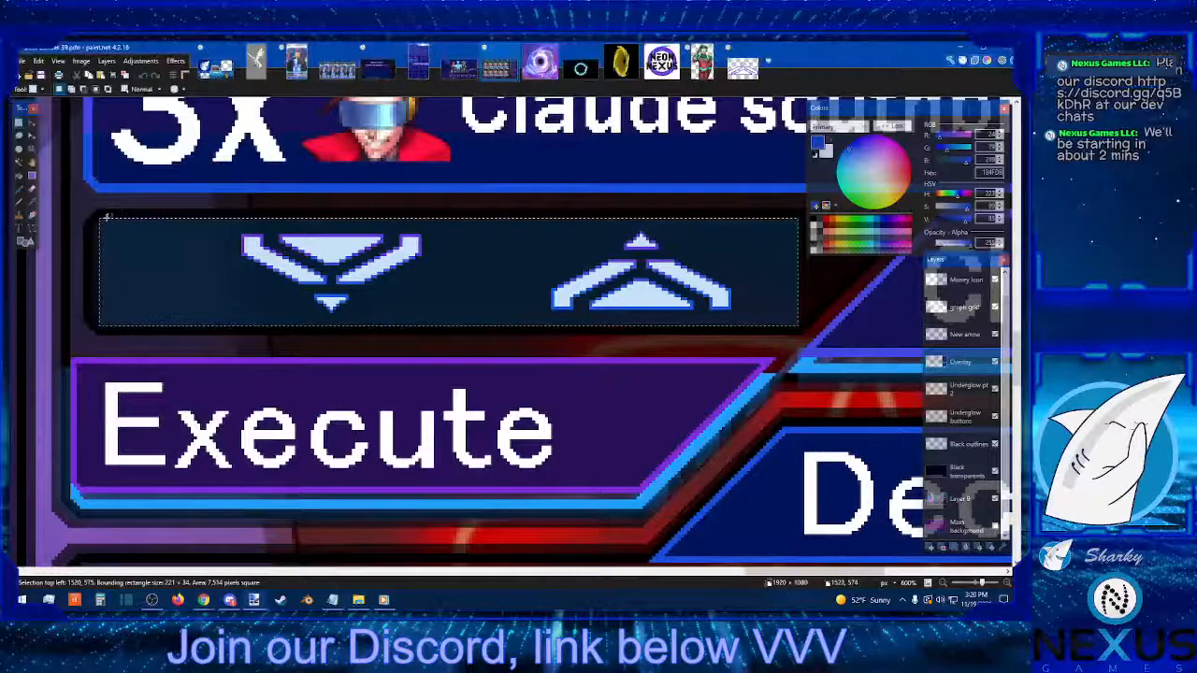
Step: Mark about 111 × 34 px as the bar's left half and draw a vertical blue divider line along its right edge on the Overlay layer
drag(99, 218, 450, 325)
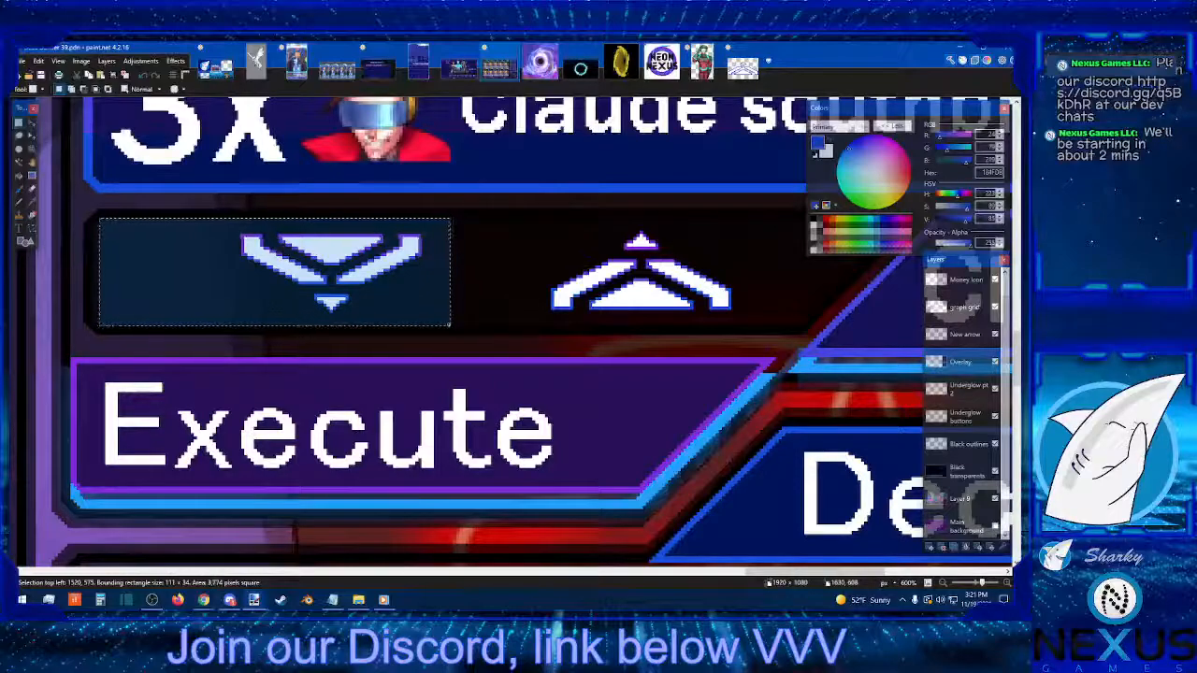
click(32, 228)
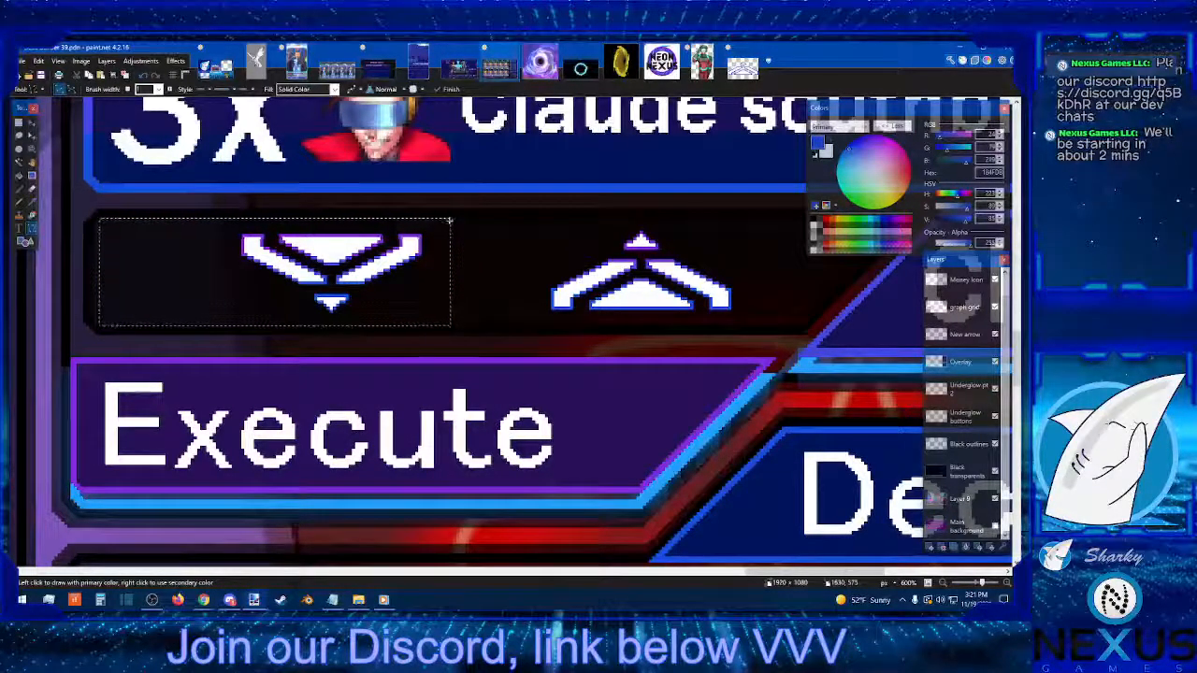
drag(450, 219, 450, 327)
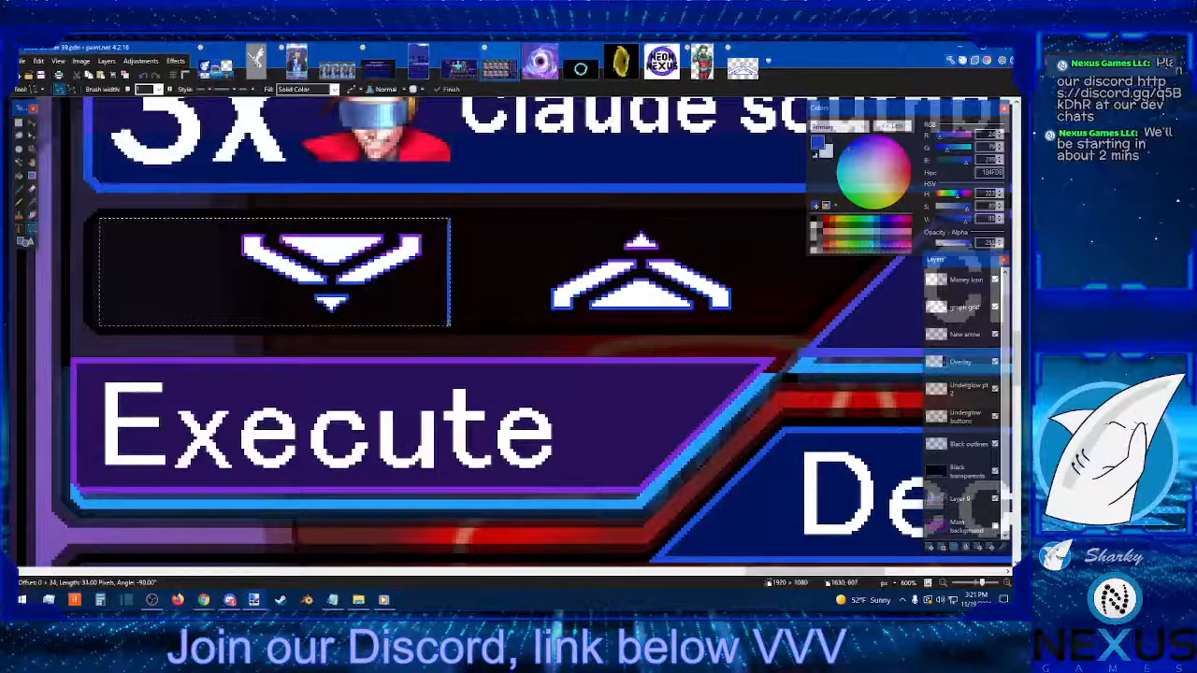
click(481, 289)
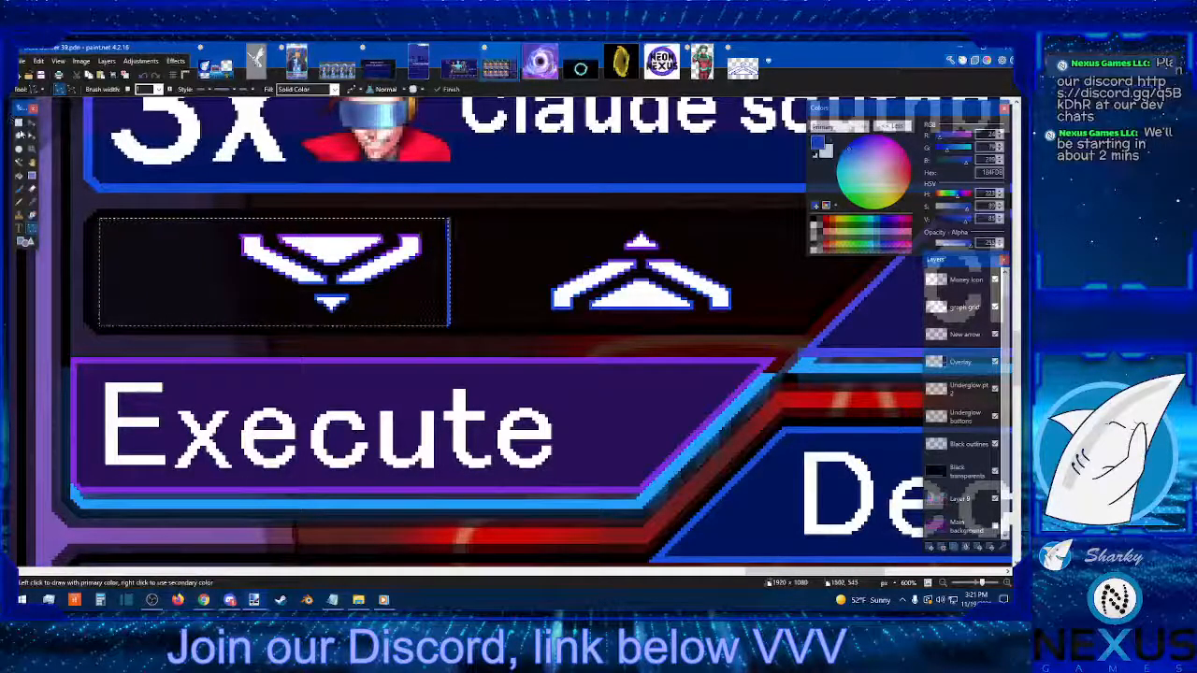
click(21, 125)
click(450, 242)
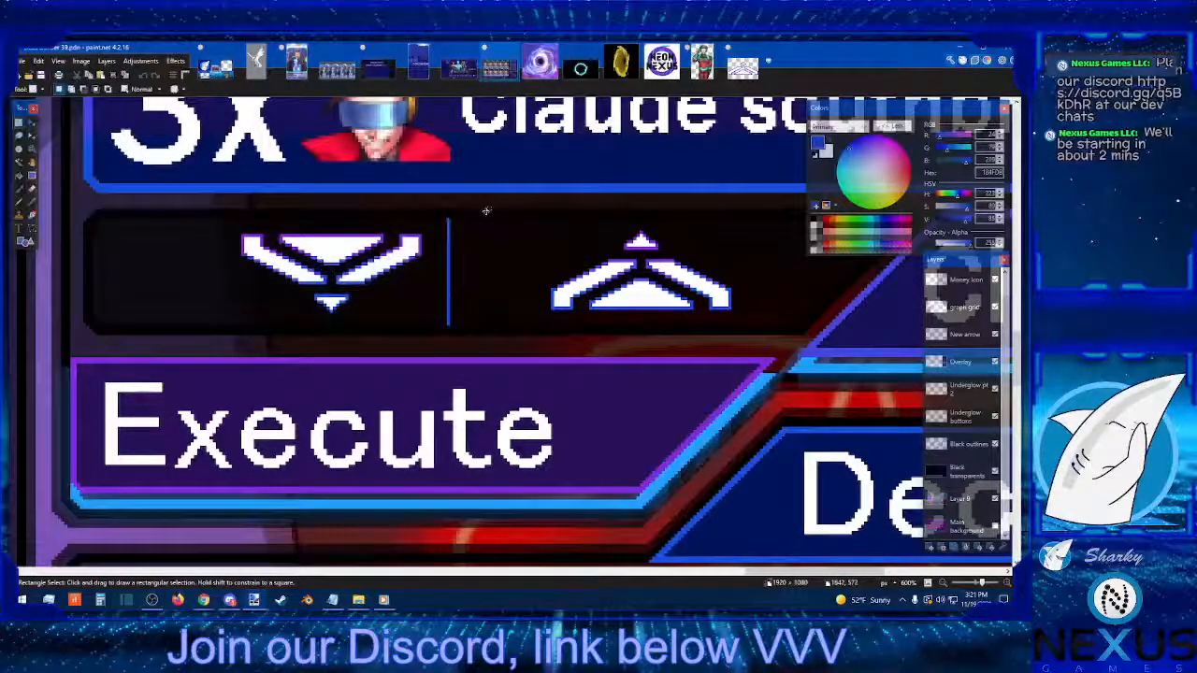
Step: On the New arrow layer, move the down arrow about 20 px left towards the centre of the bar's left half
click(961, 334)
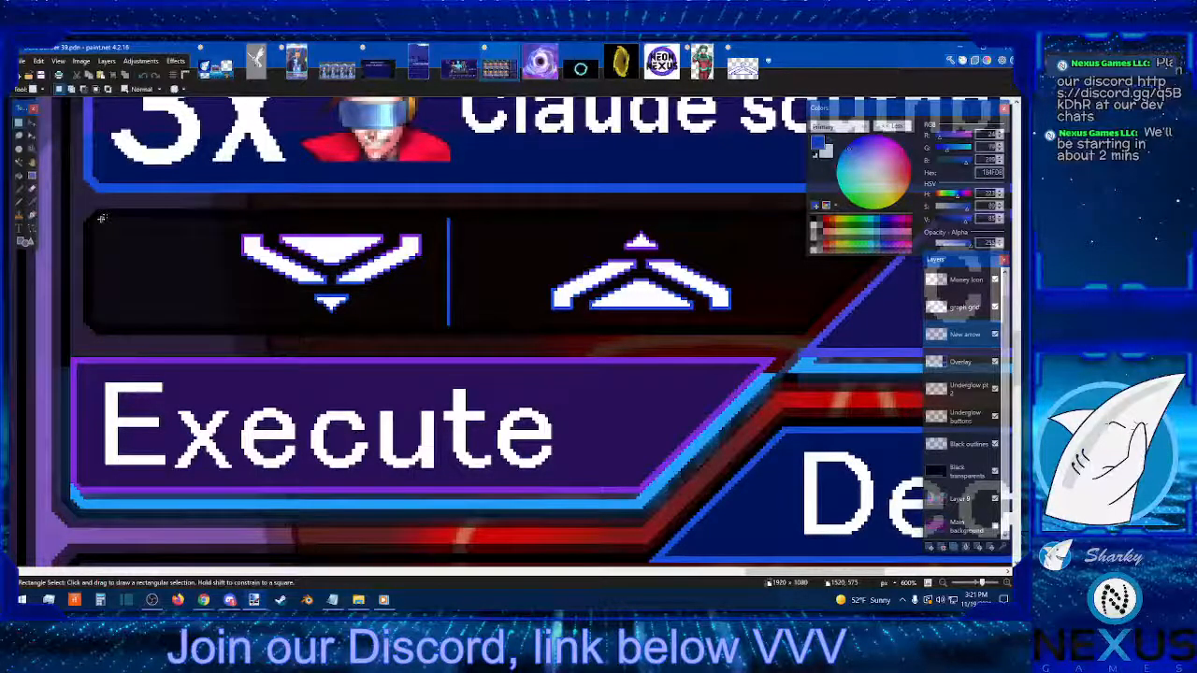
drag(101, 218, 240, 324)
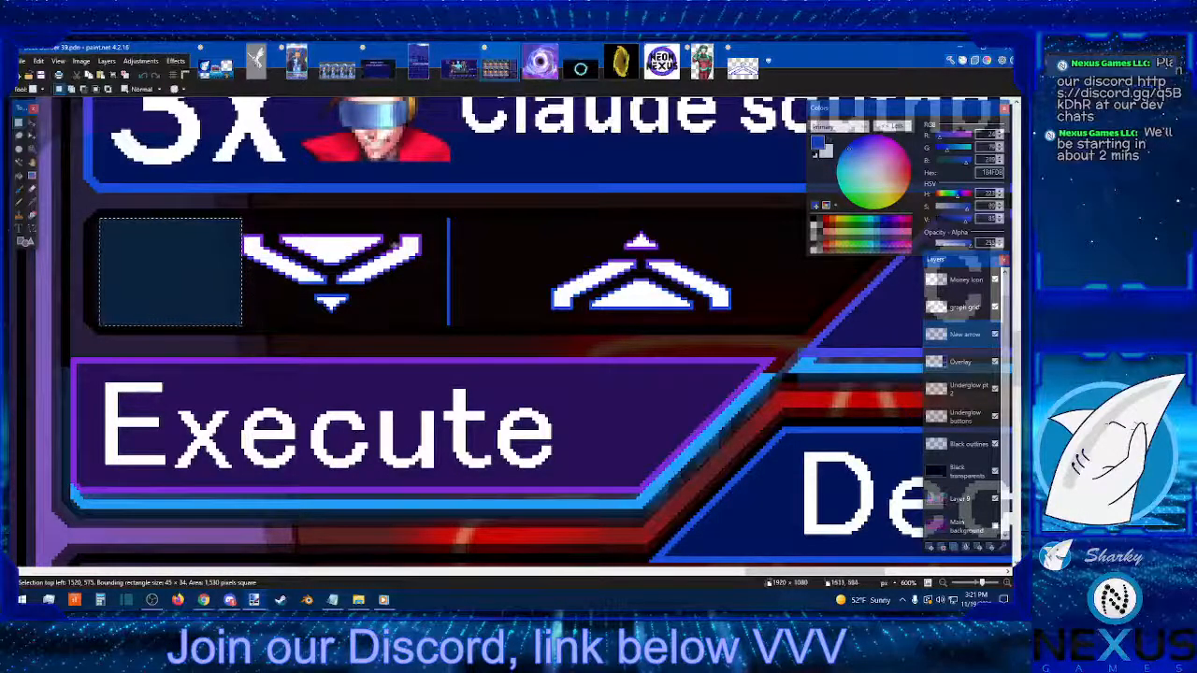
drag(427, 221, 205, 319)
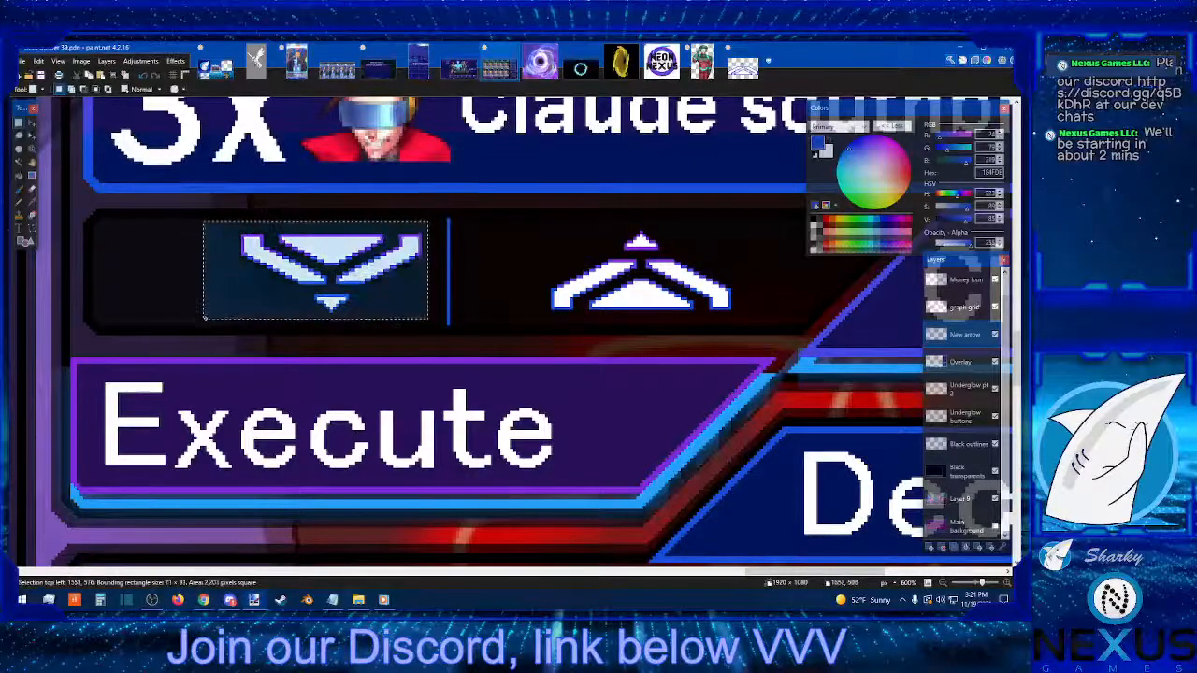
click(32, 124)
mouse_move(449, 329)
mouse_down()
mouse_move(385, 328)
mouse_move(141, 221)
mouse_up()
Step: Measure the gaps on both sides of the down arrow and the arrow itself with rectangular selections, and clear the selection
key(s)
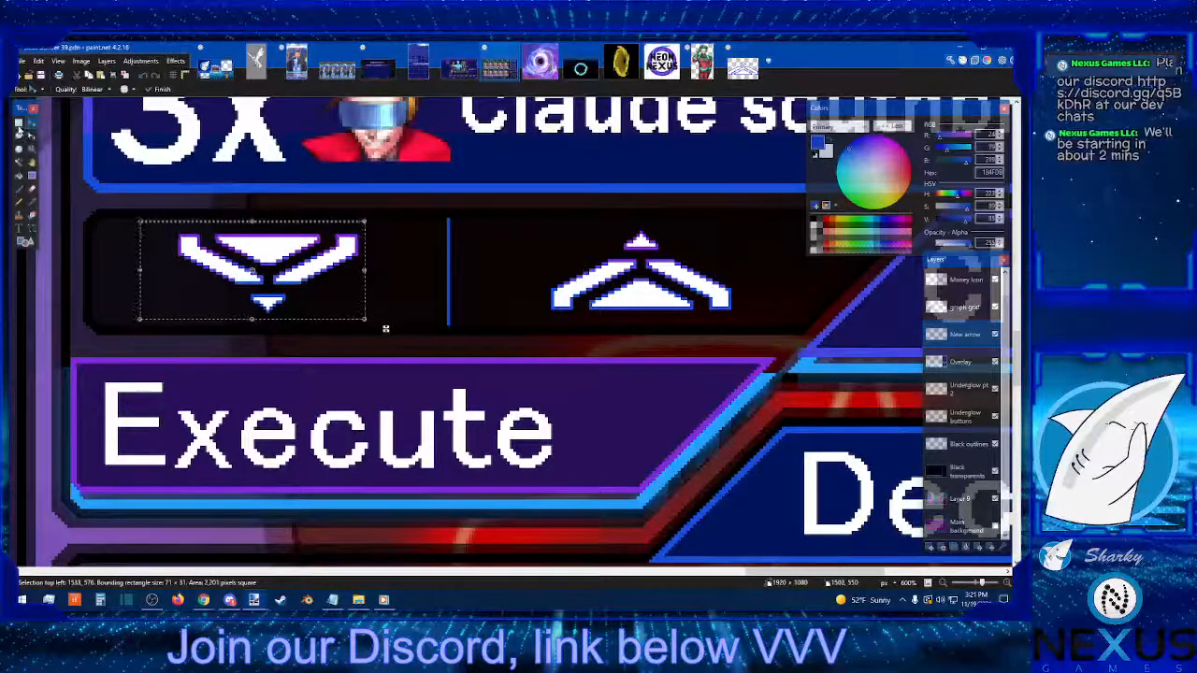
drag(358, 221, 446, 328)
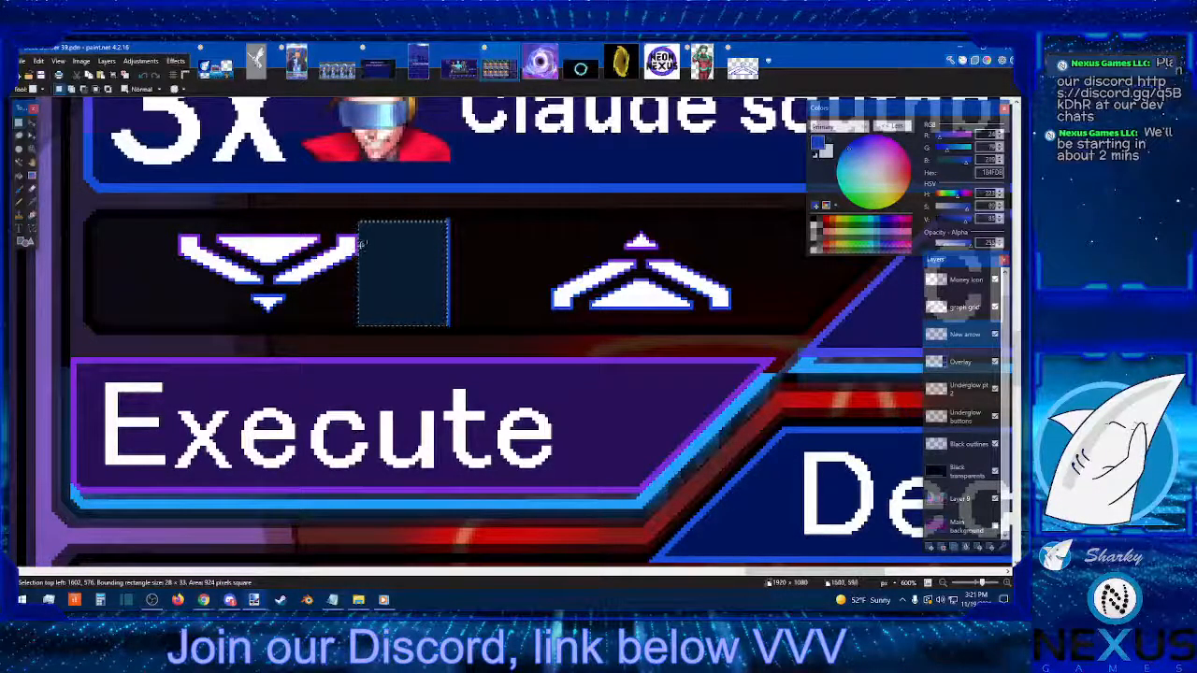
drag(358, 234, 444, 250)
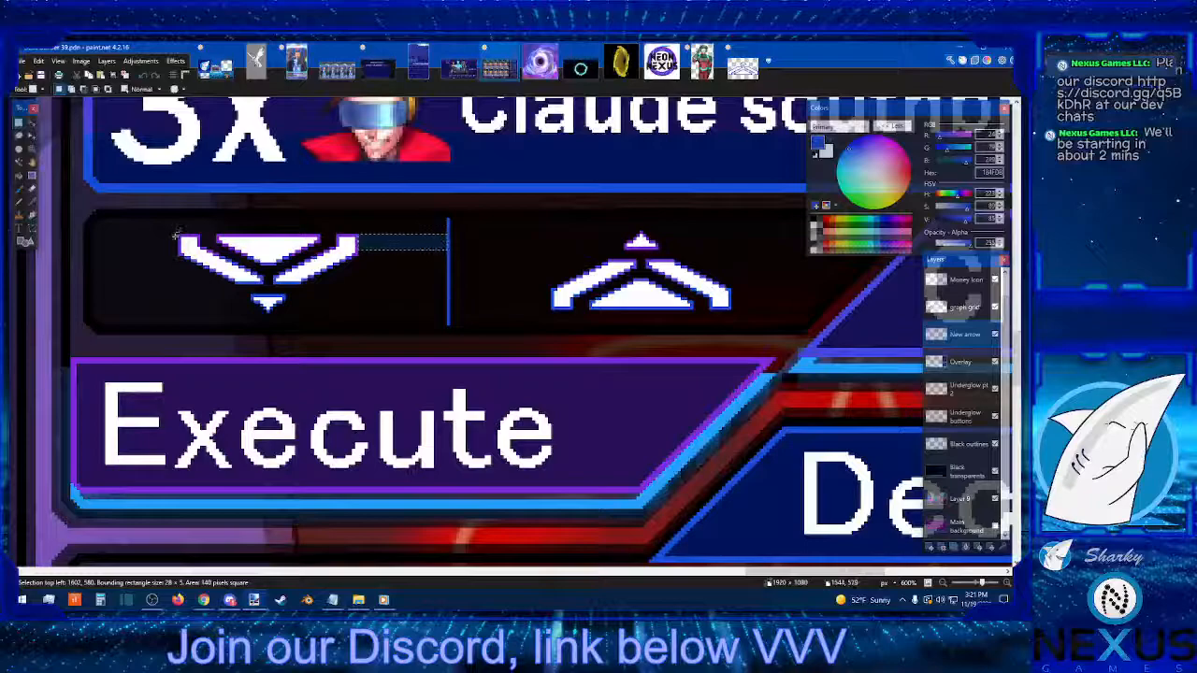
drag(174, 236, 94, 243)
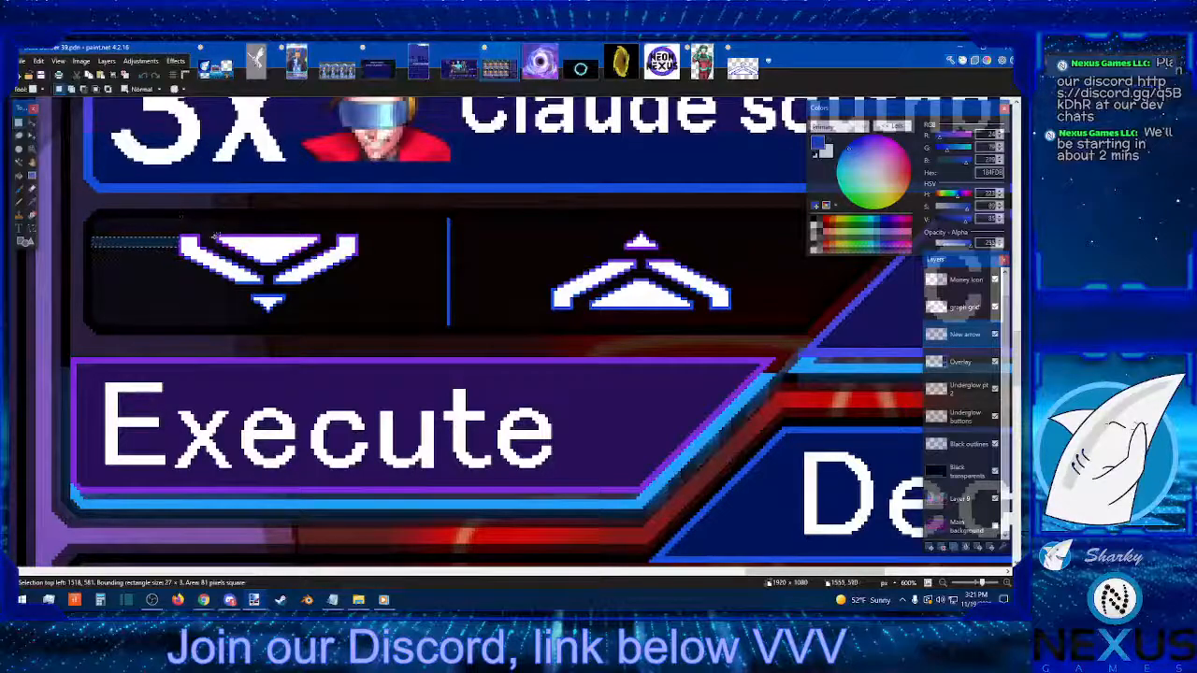
click(244, 232)
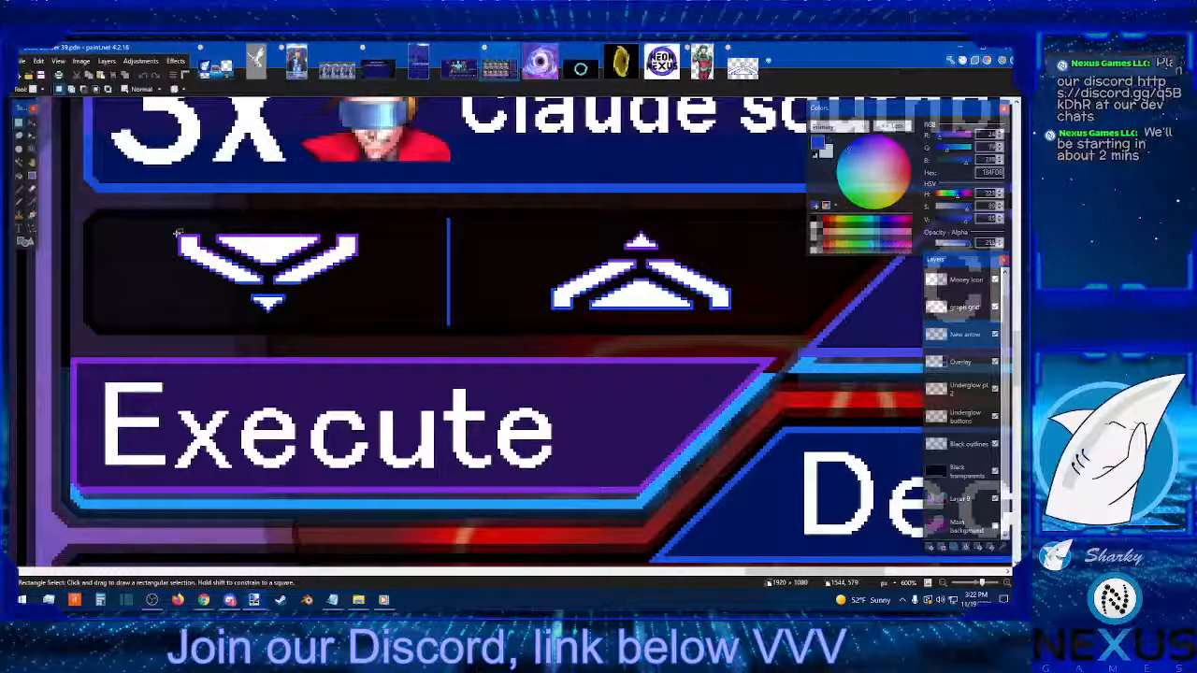
drag(177, 233, 357, 313)
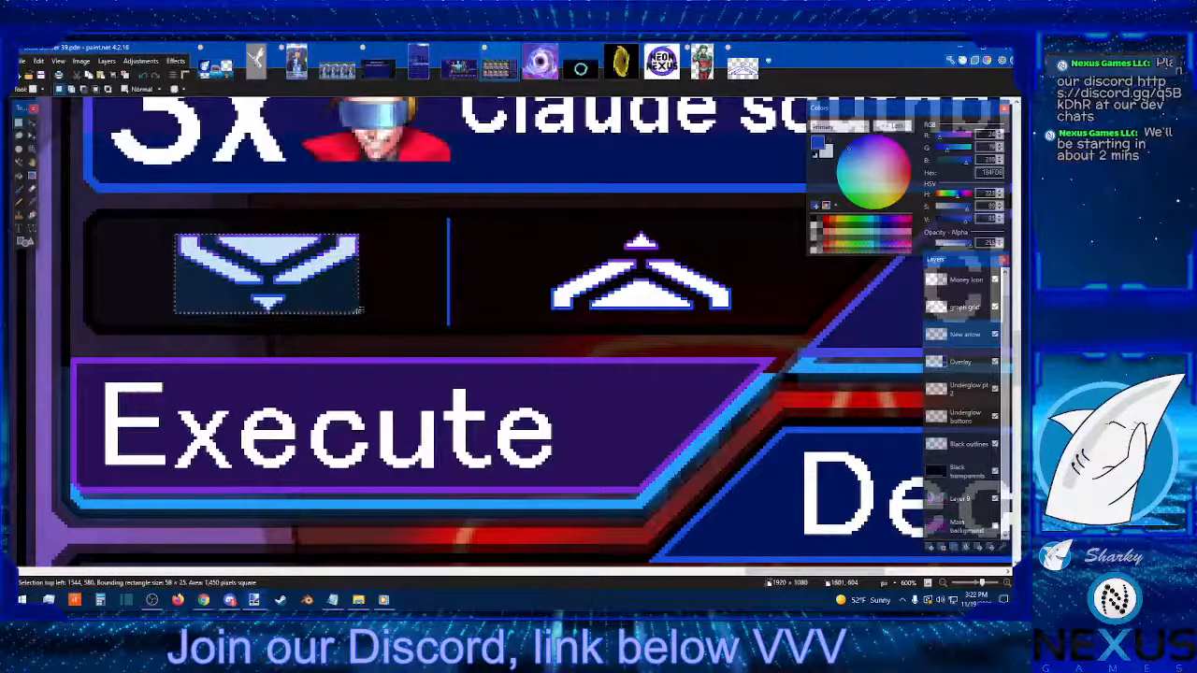
click(418, 278)
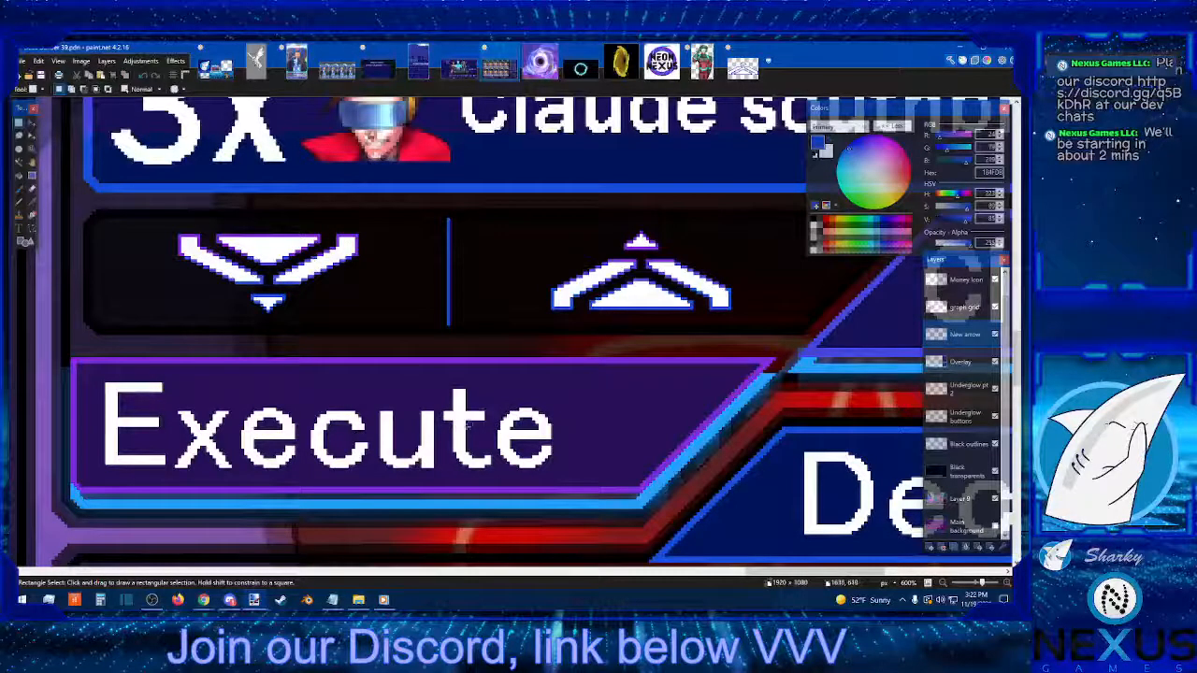
Step: Measure the gaps from the up arrow to the divider line and to the bar's right end
click(545, 573)
click(546, 573)
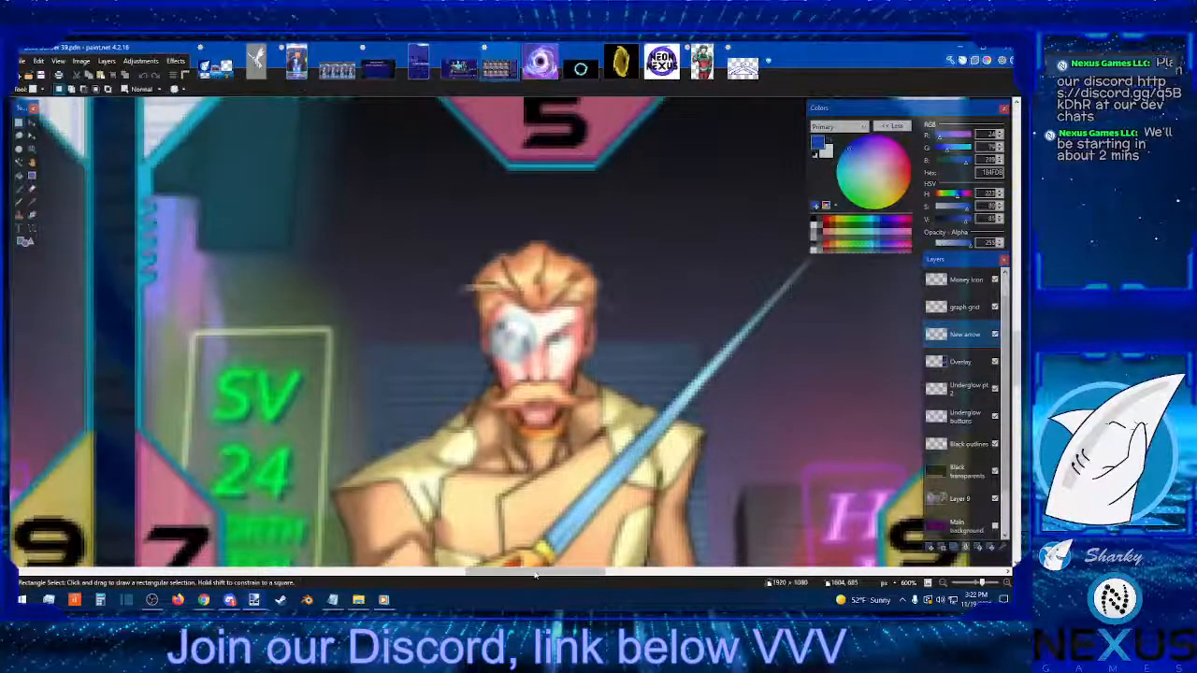
drag(534, 572, 856, 572)
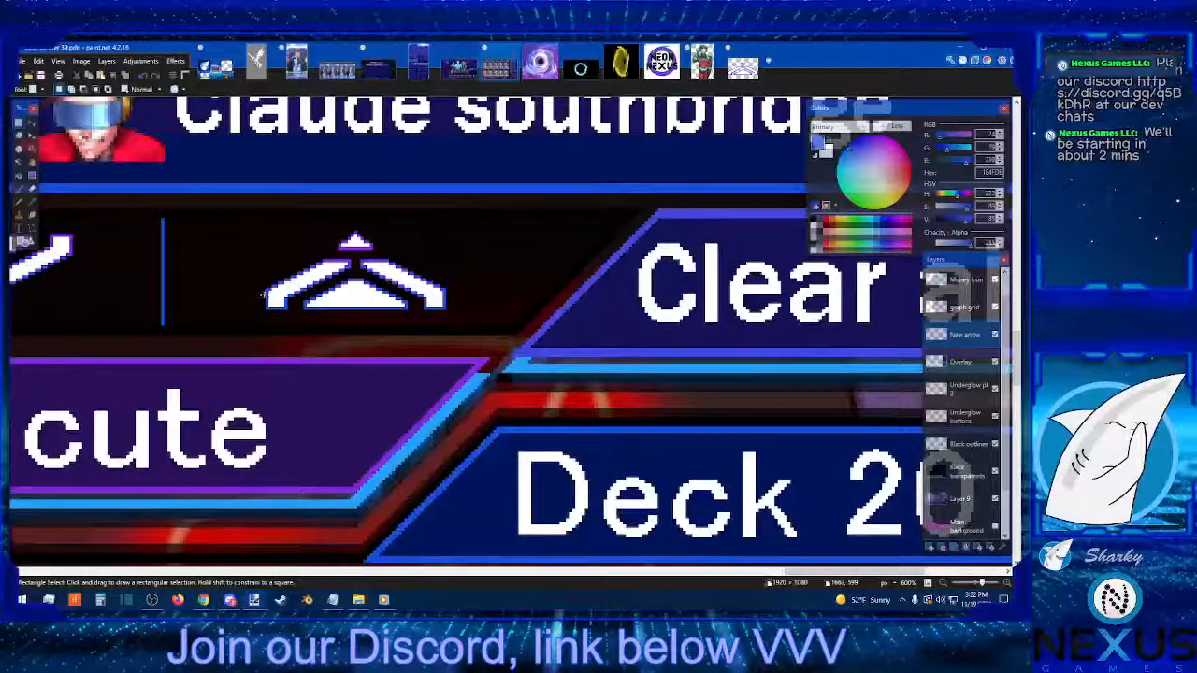
drag(265, 294, 165, 307)
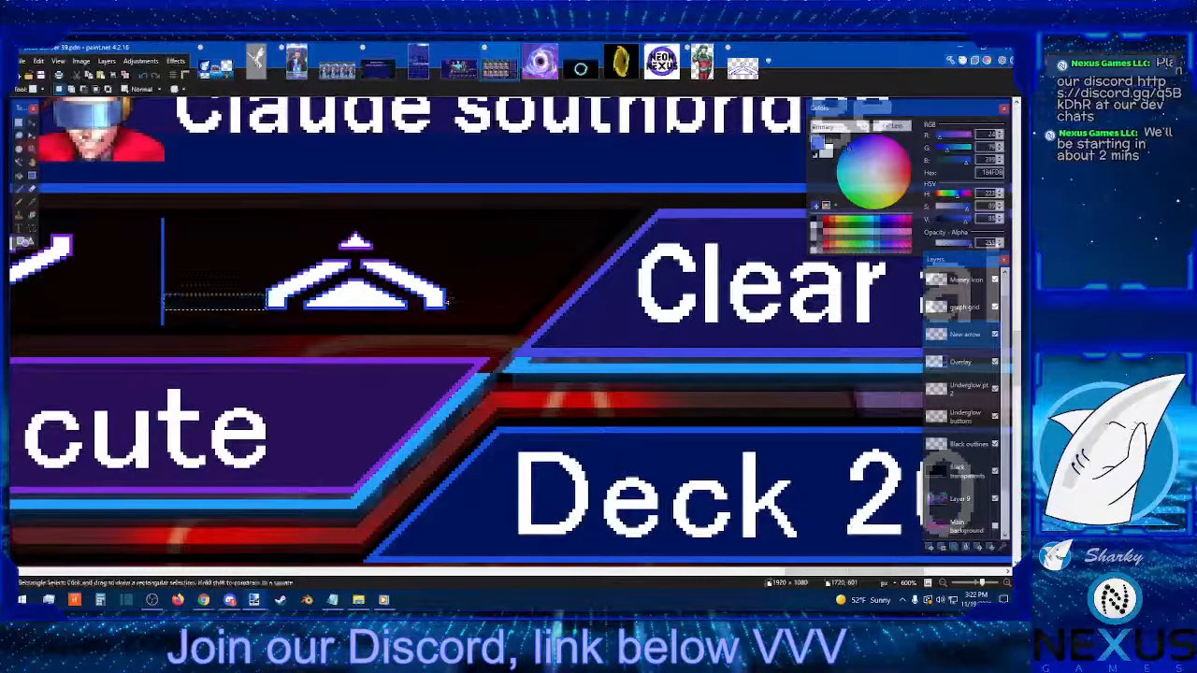
drag(447, 301, 513, 327)
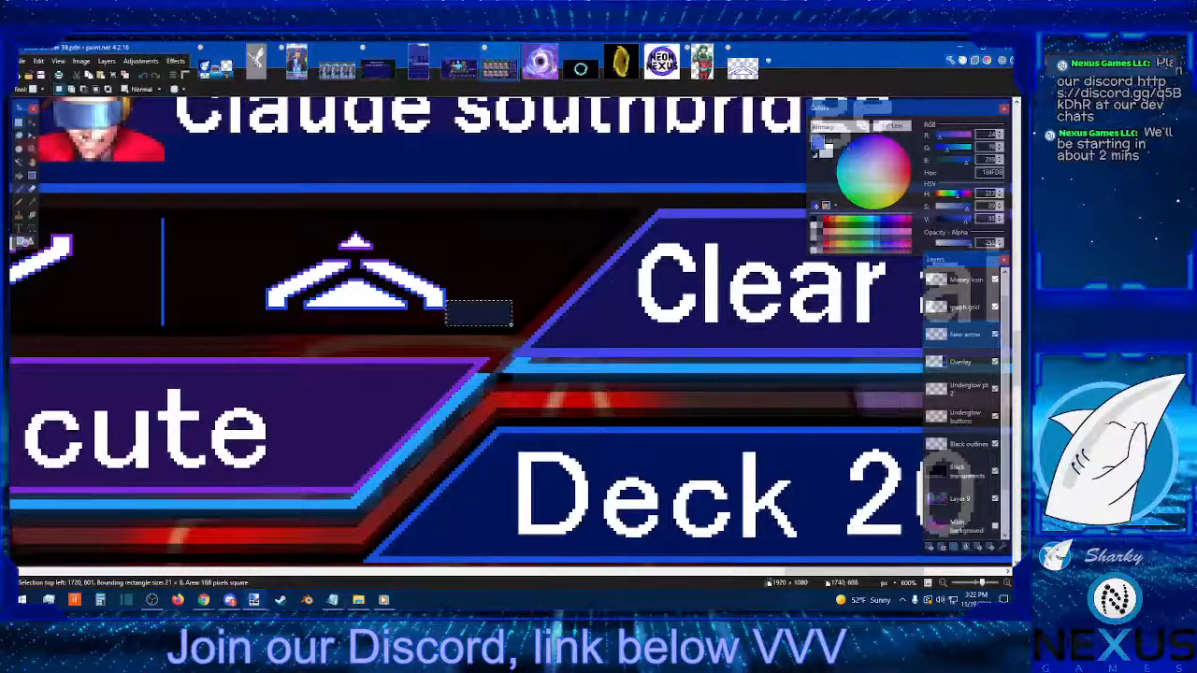
Step: Move the up arrow about 5 px left towards the divider line on the New arrow layer
drag(468, 324, 233, 228)
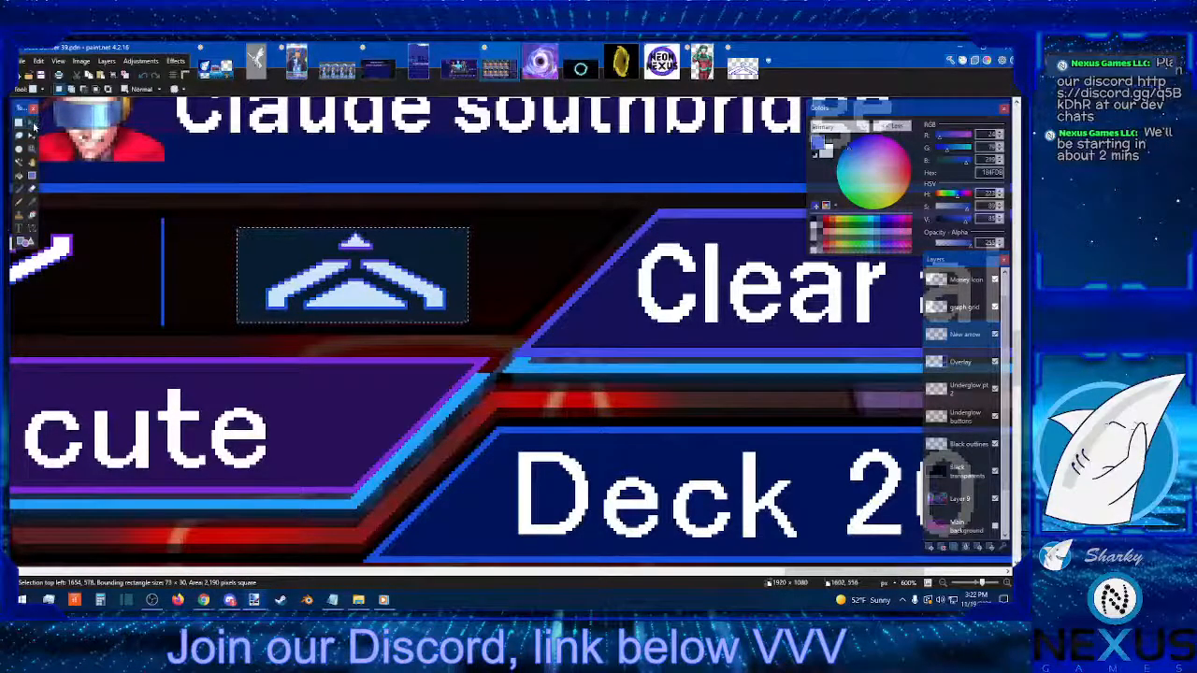
key(m)
drag(489, 331, 477, 331)
key(Left)
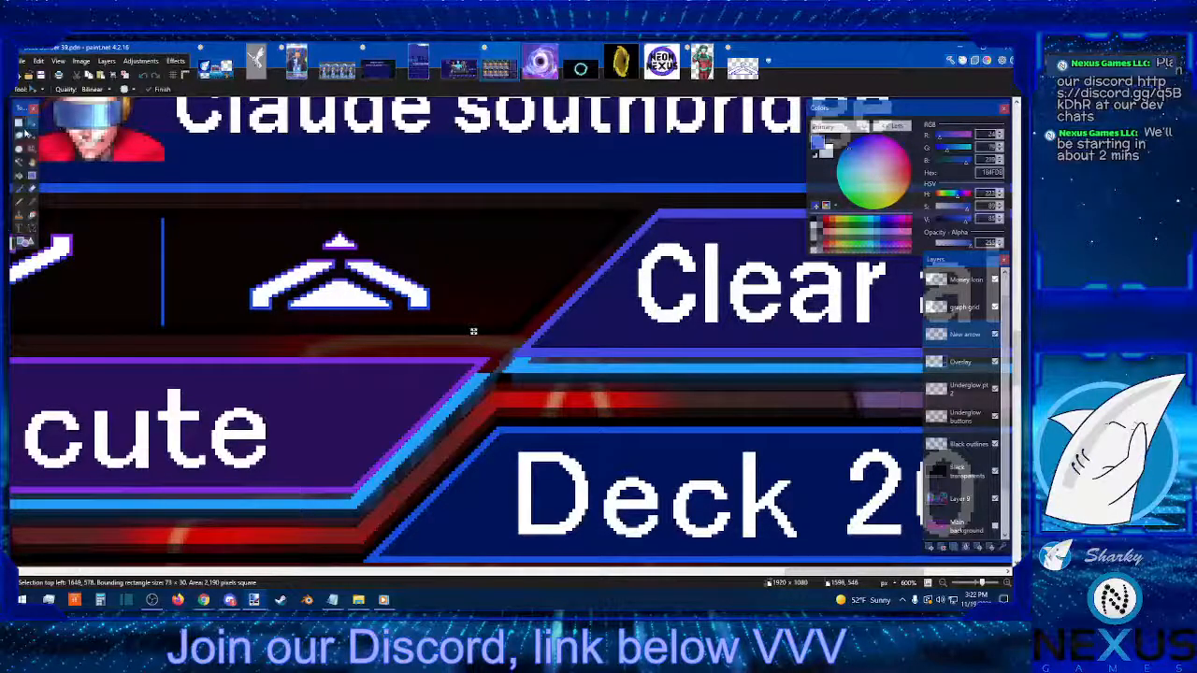
Step: Recheck the gaps on both sides of the moved up arrow with rectangular selections, and clear the selection
click(20, 124)
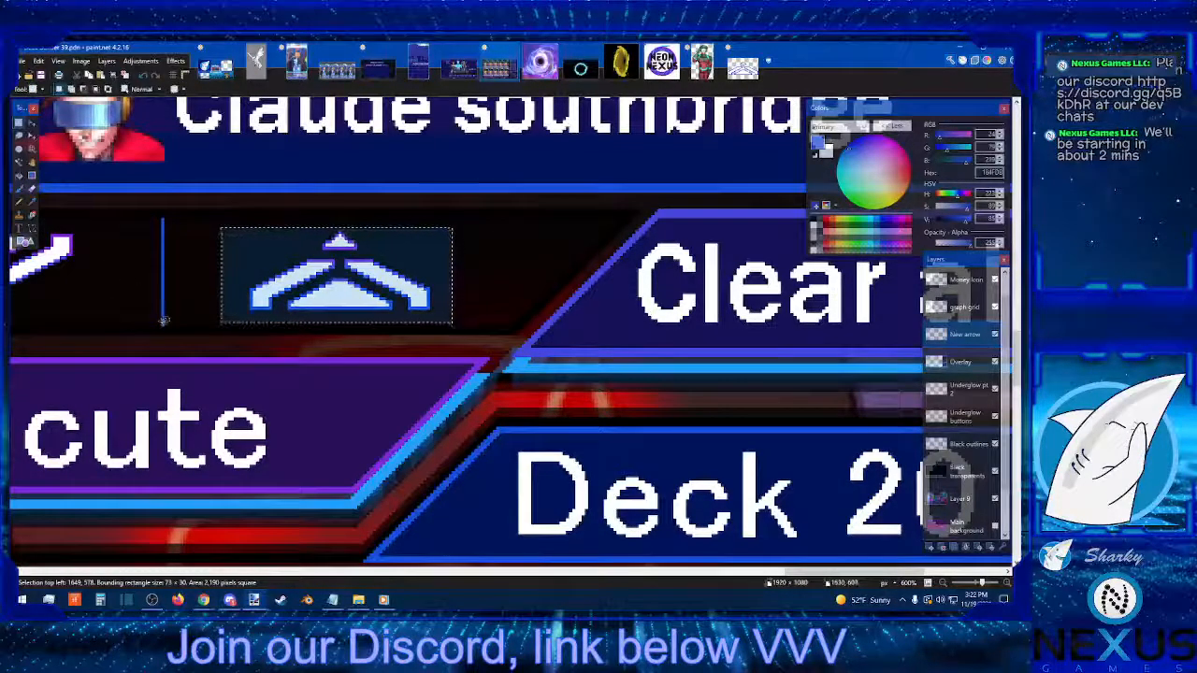
drag(162, 324, 249, 298)
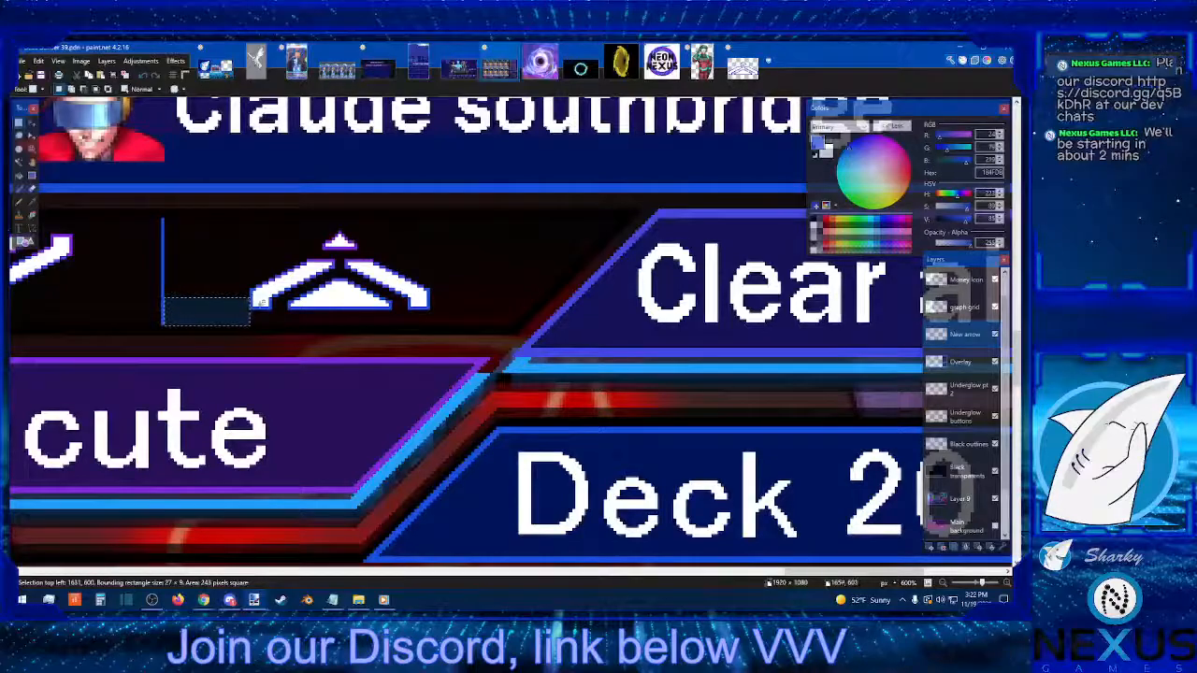
drag(431, 300, 510, 326)
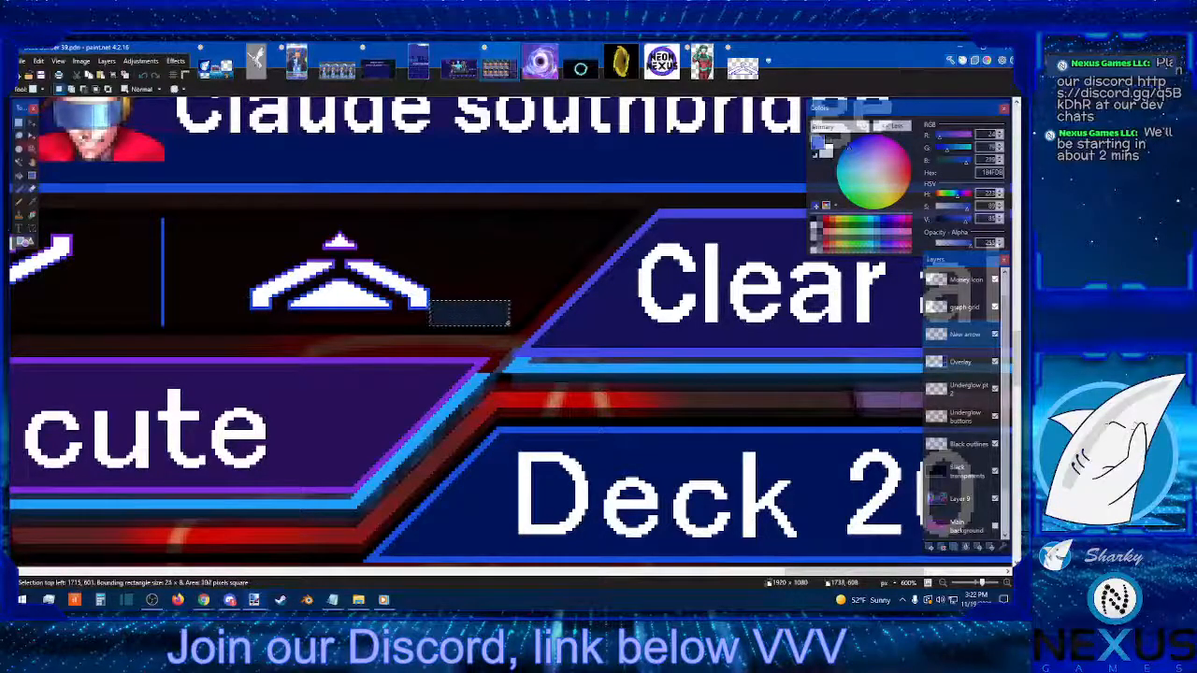
click(466, 275)
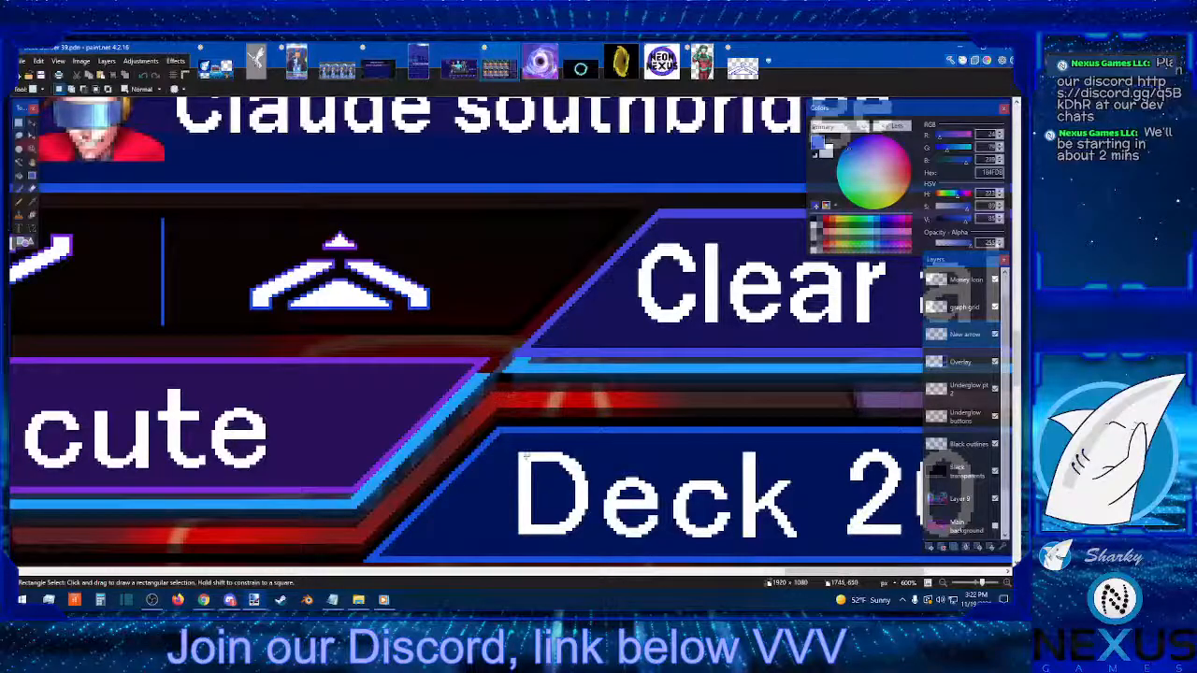
Step: Examine the spacing of both arrows around the divider line and inside the black bar at several zoom levels
click(687, 573)
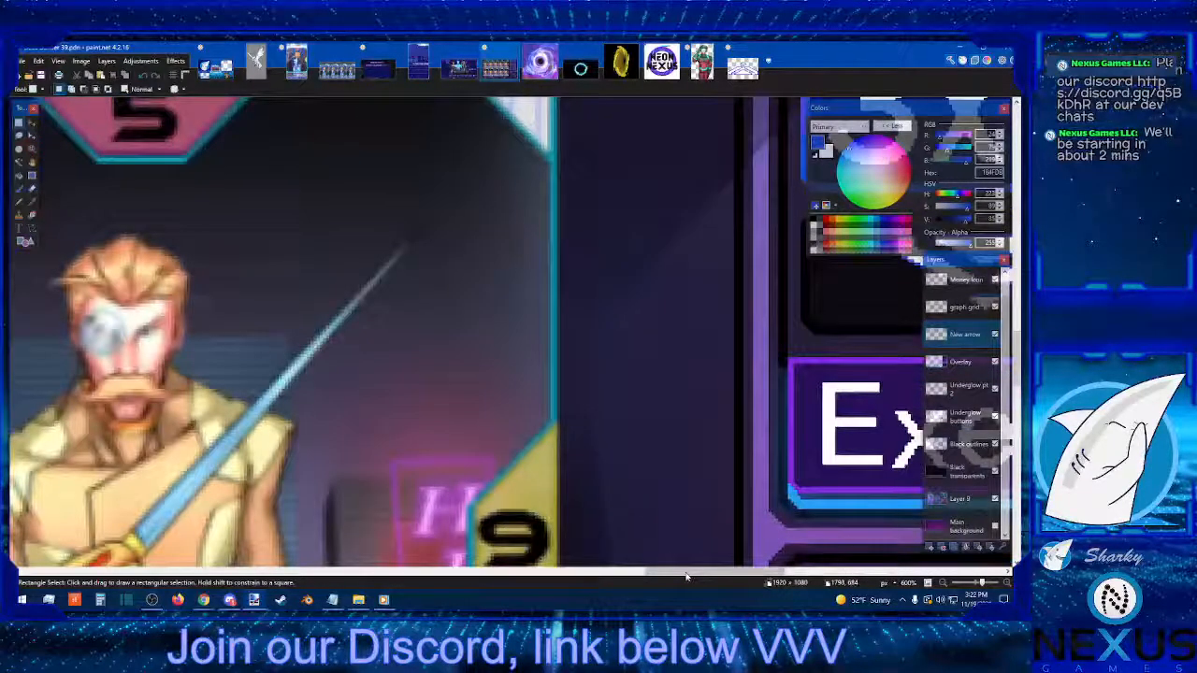
drag(689, 574, 785, 570)
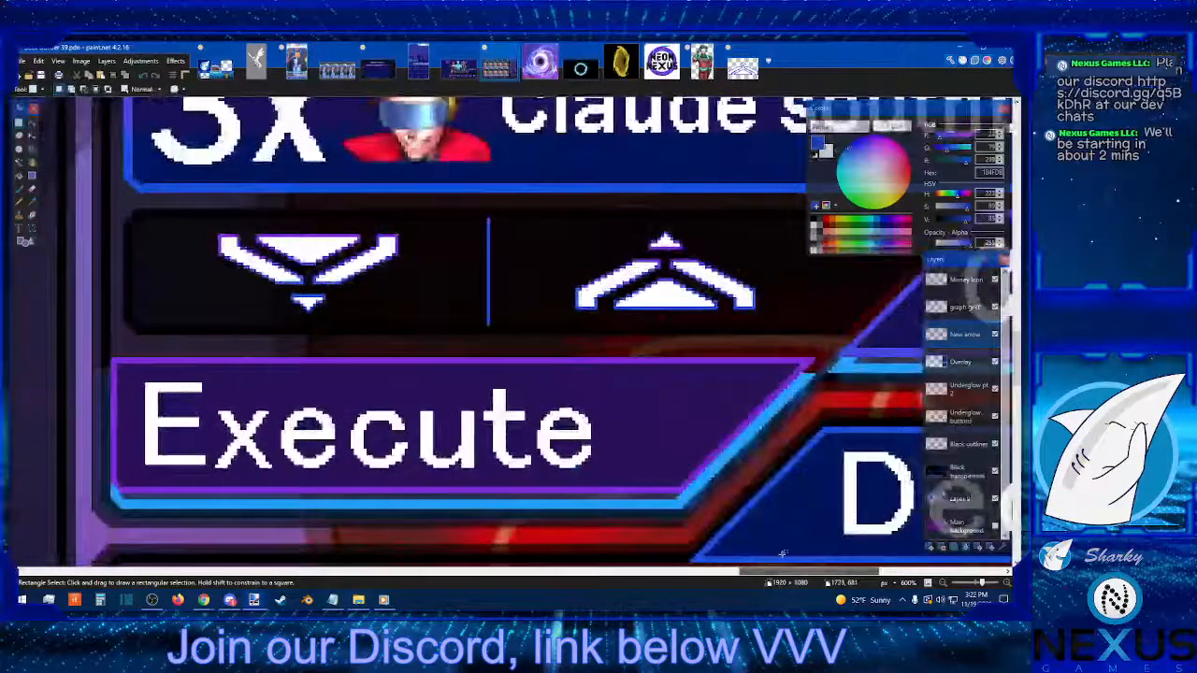
click(944, 585)
click(944, 585)
click(945, 584)
click(944, 585)
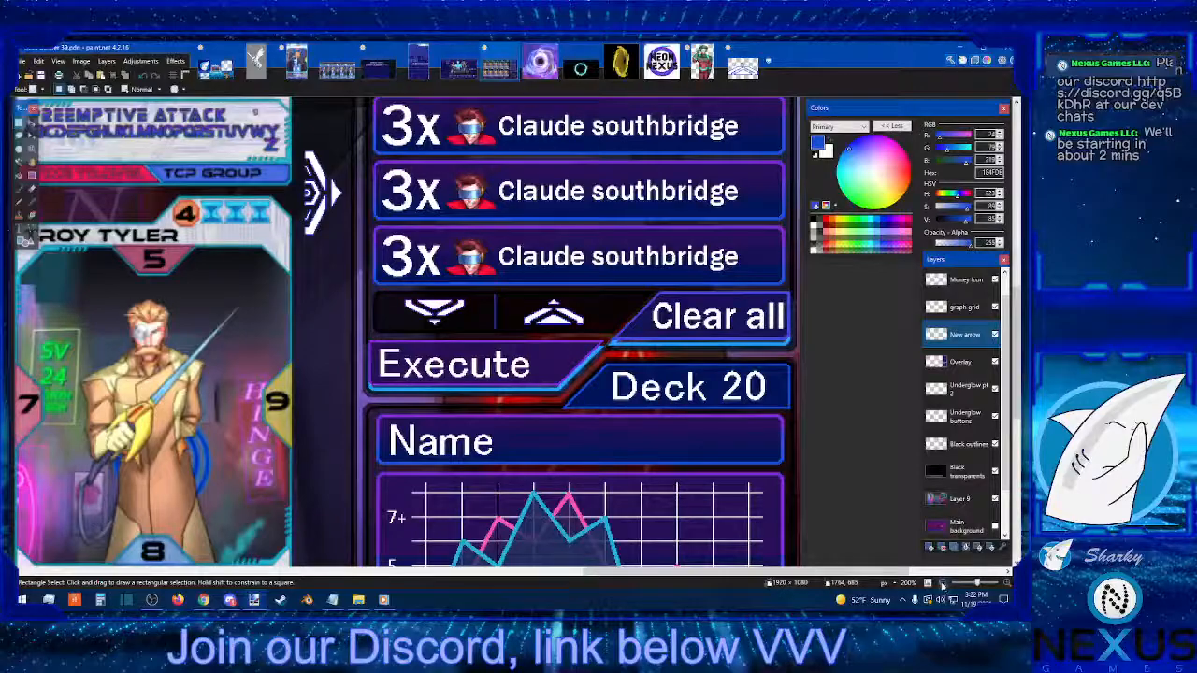
click(1004, 584)
click(1005, 584)
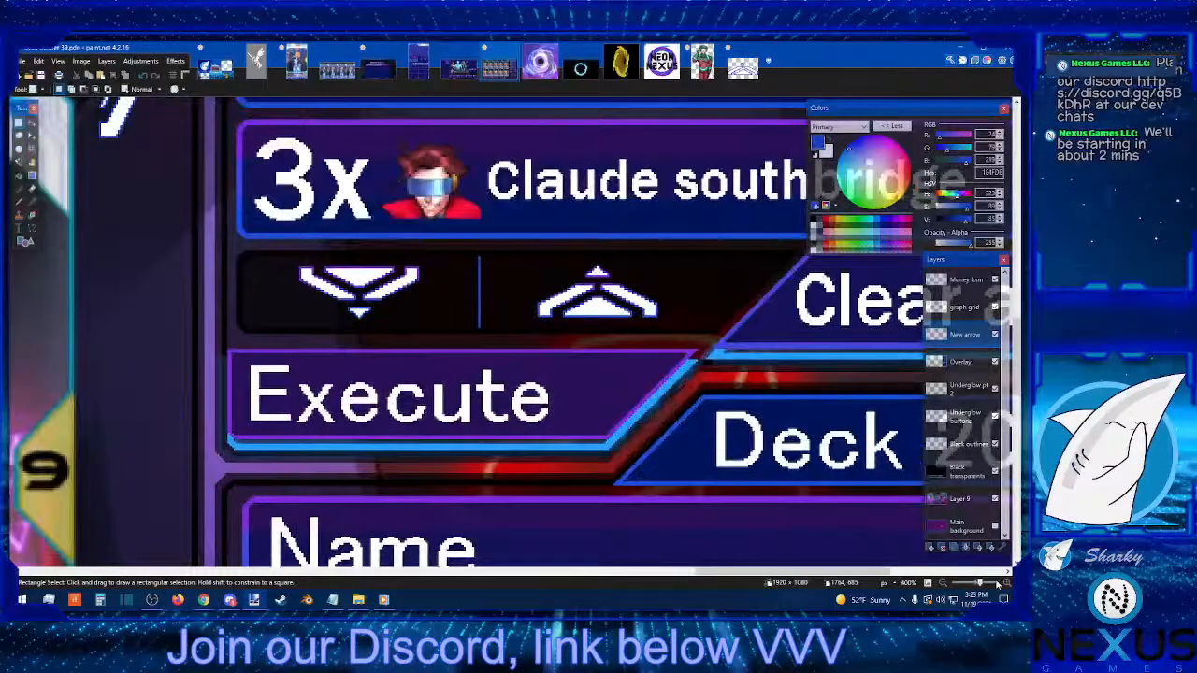
click(692, 572)
drag(692, 573, 891, 573)
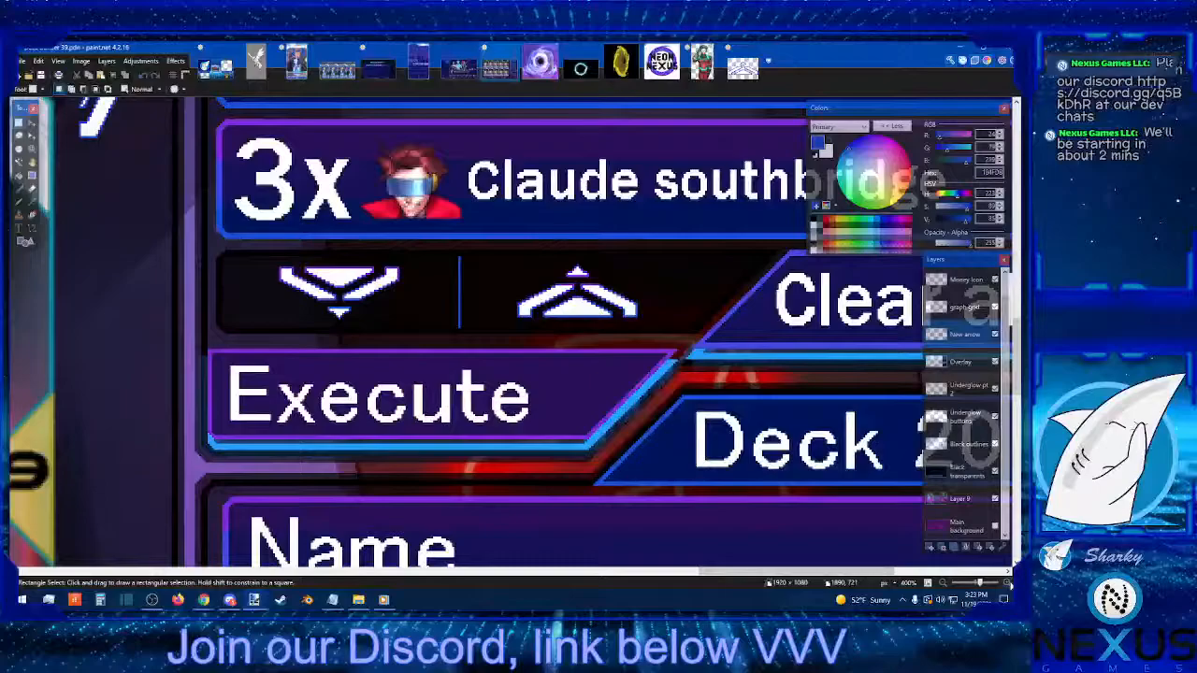
click(1008, 583)
click(1007, 583)
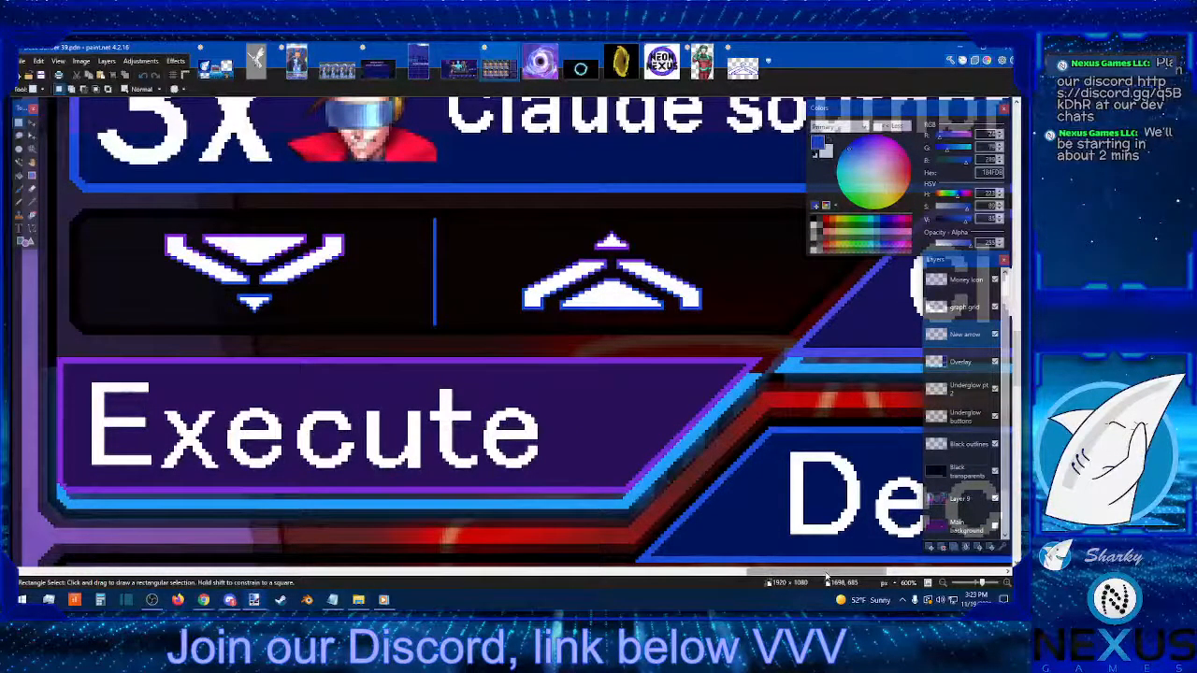
drag(827, 577, 856, 577)
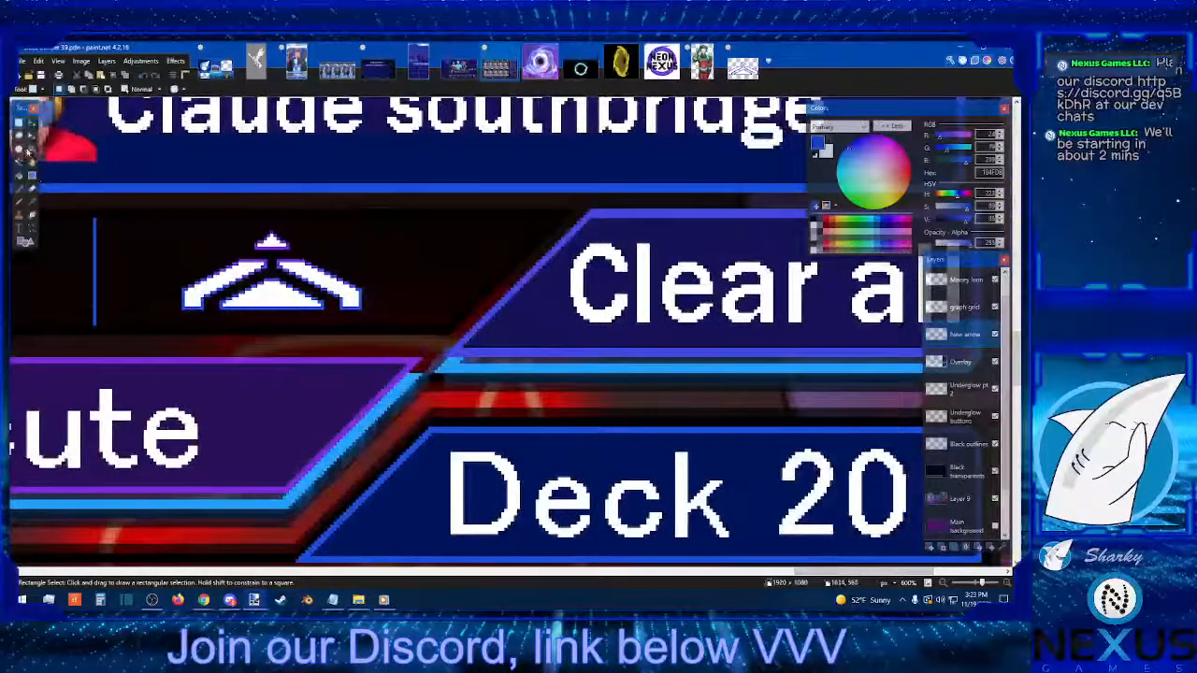
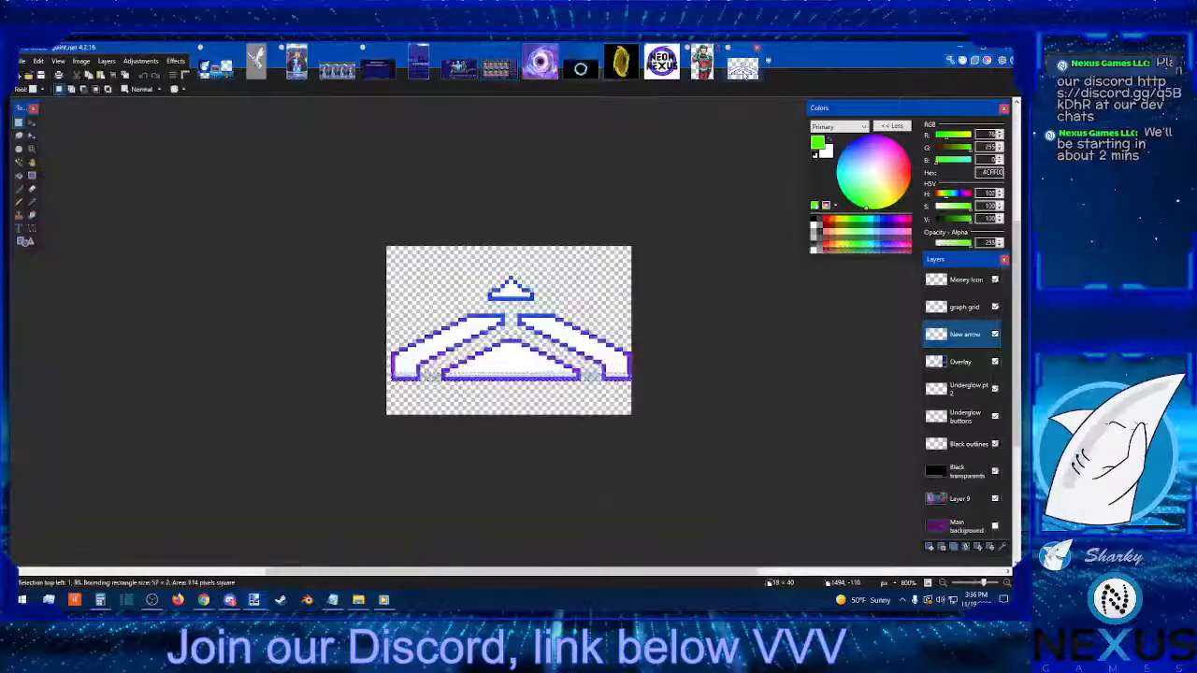
Step: Close the separate arrow image without saving it and return to the deck builder image
click(756, 48)
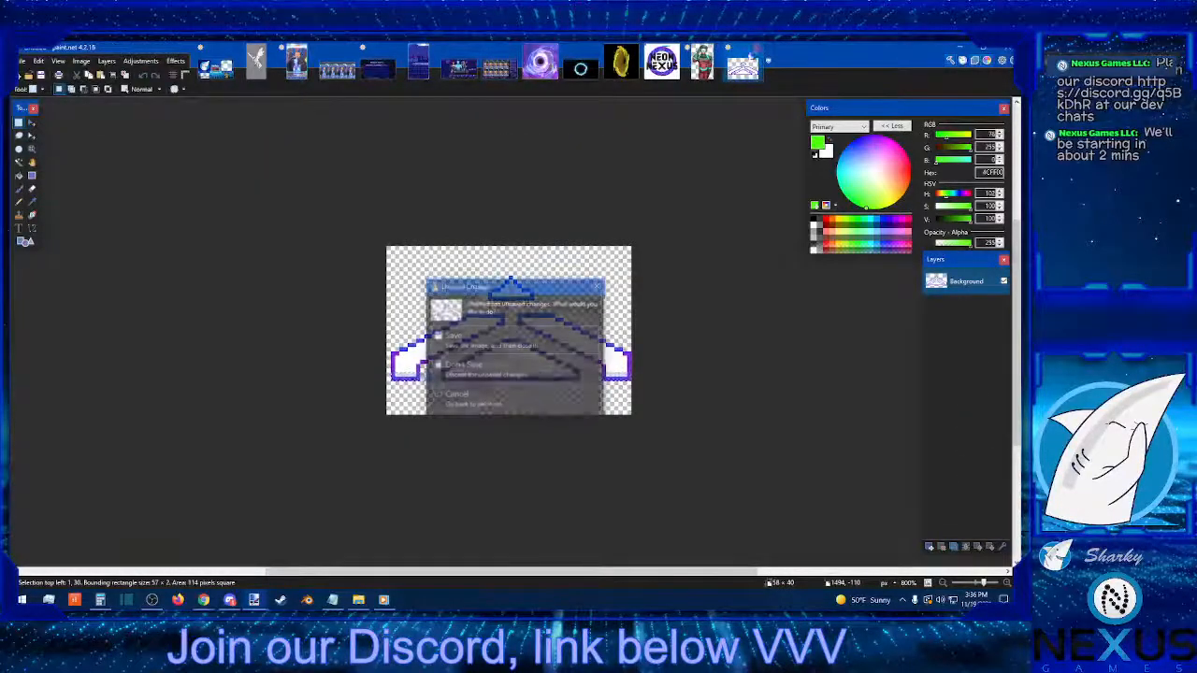
click(504, 365)
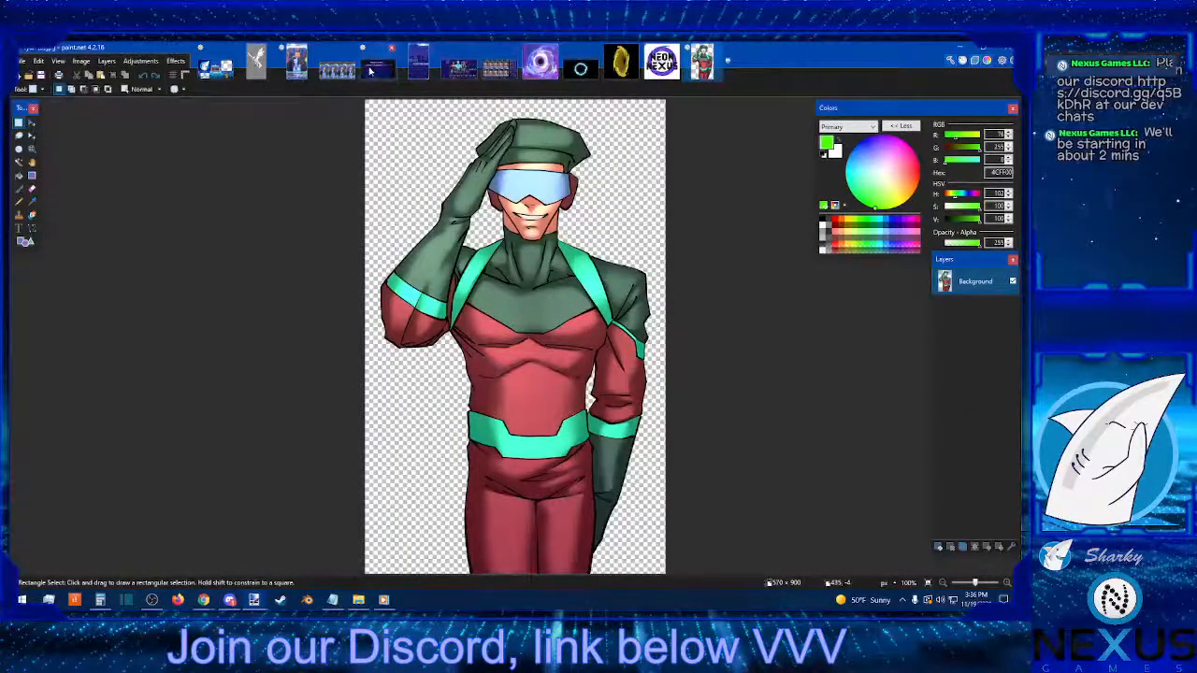
click(495, 70)
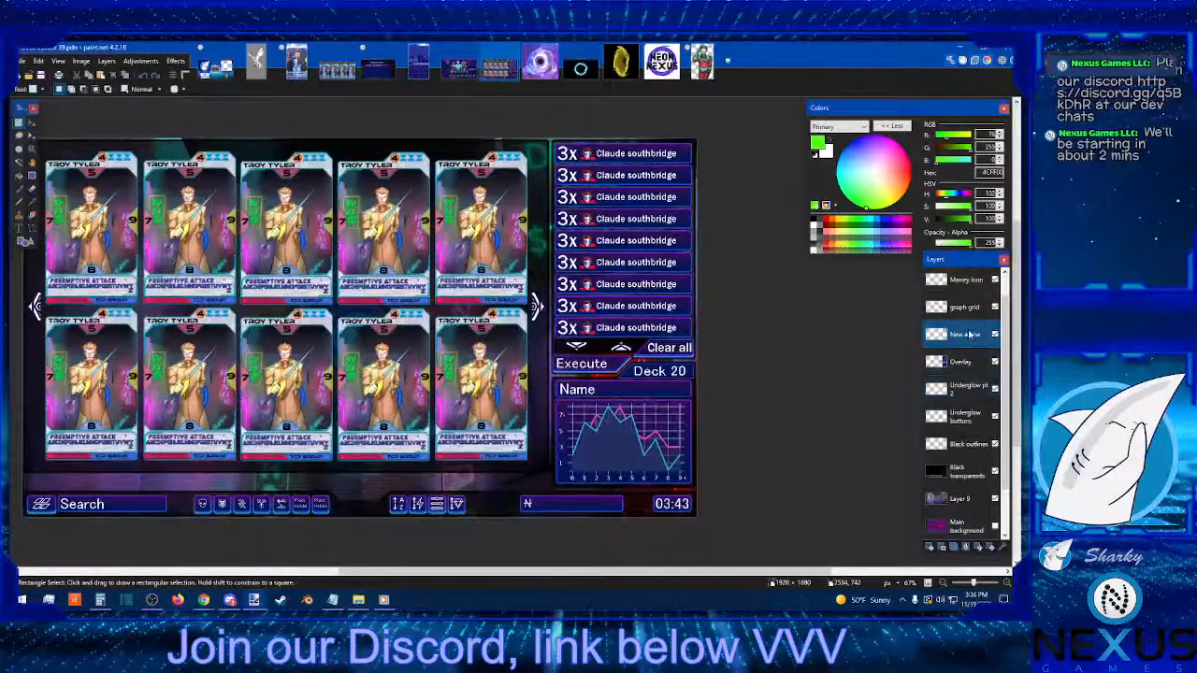
Step: Merge the New arrow layer down into the Overlay layer, and toggle Overlay's visibility to check the merge
click(967, 548)
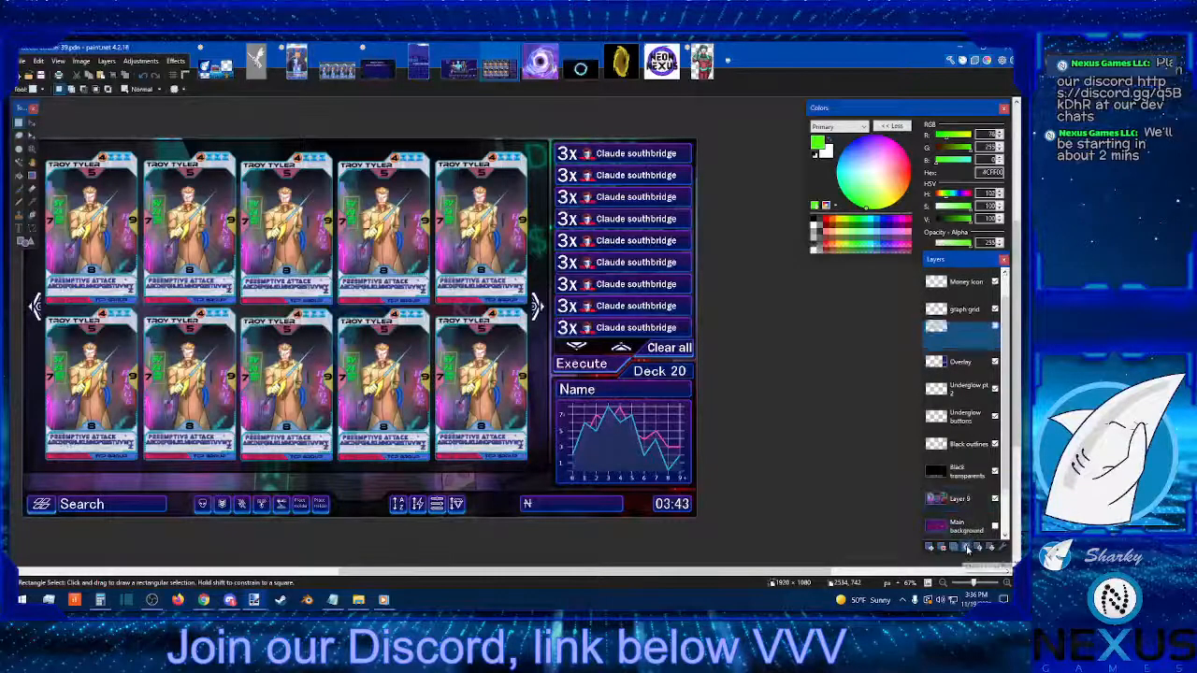
click(995, 363)
click(995, 363)
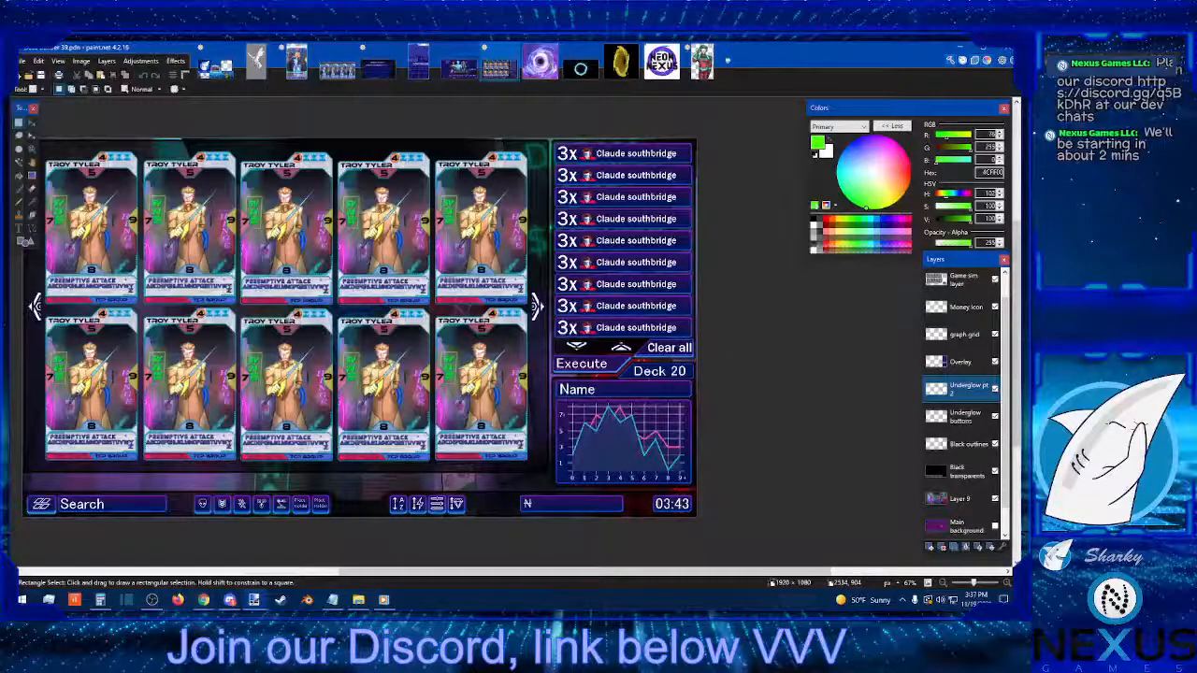
Step: Save the current deck builder file under its existing name
key(alt+Tab)
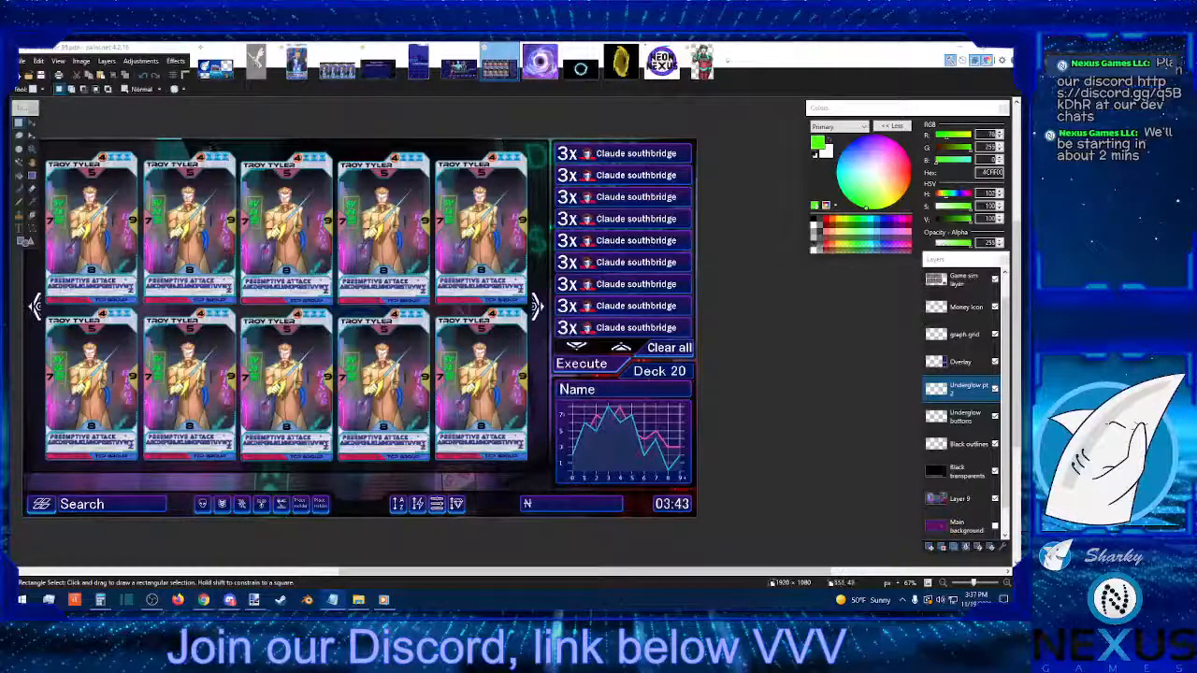
click(22, 62)
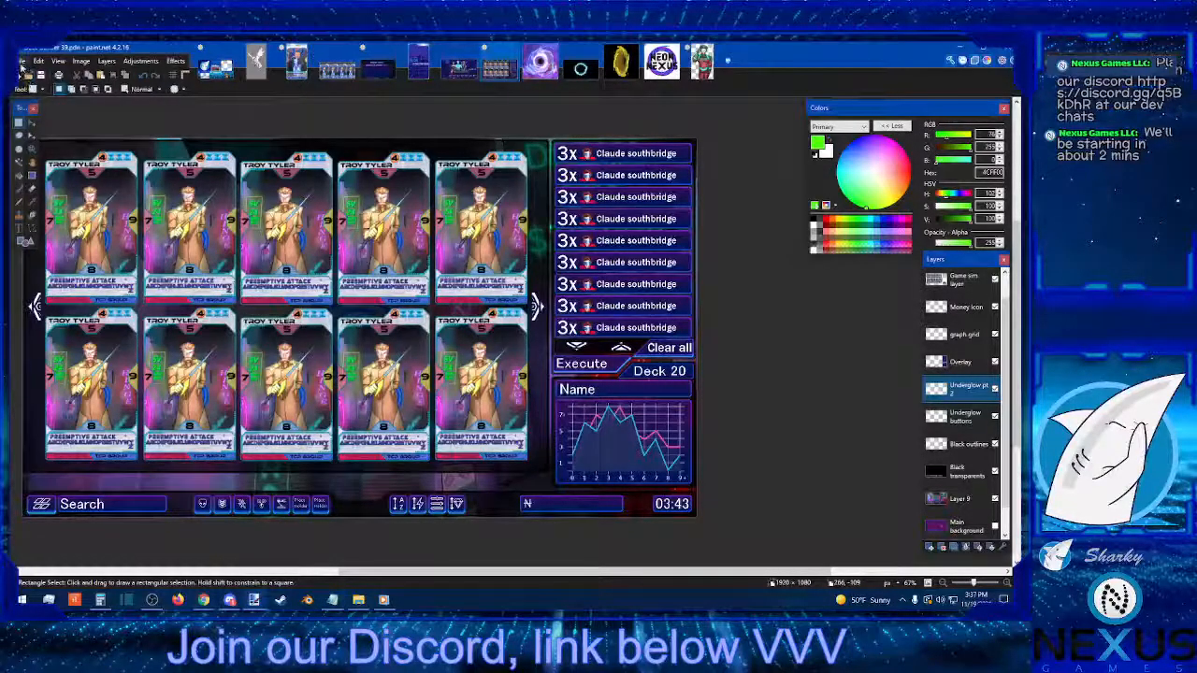
click(22, 62)
click(40, 130)
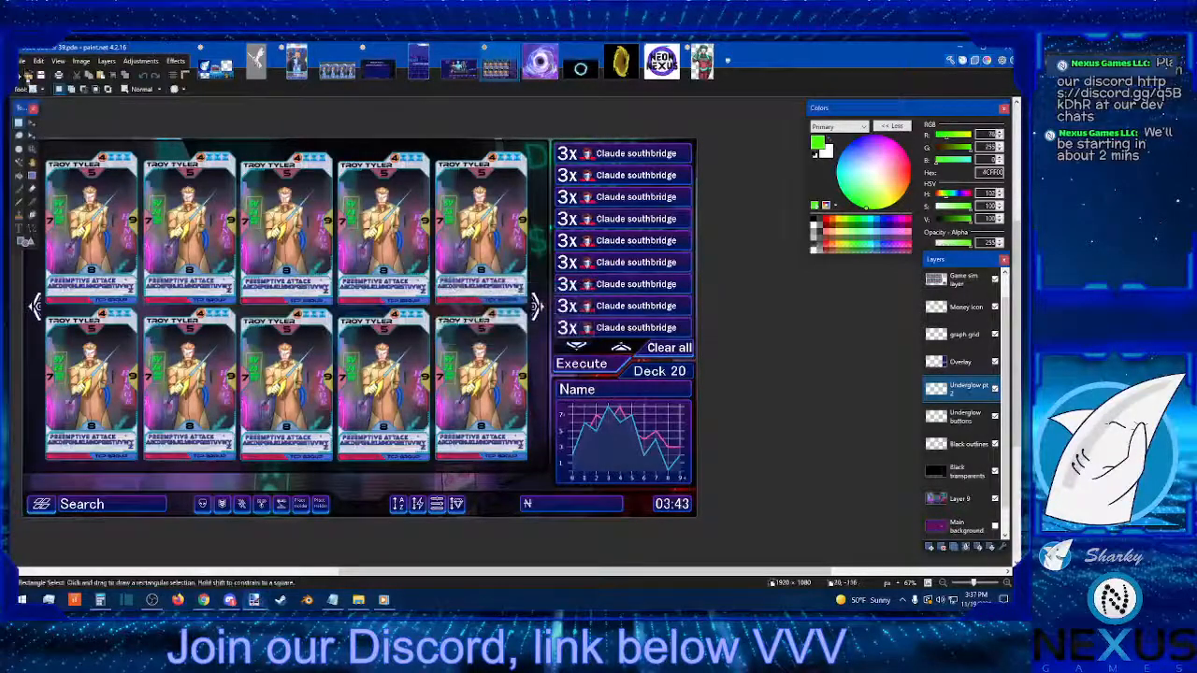
Step: Save the deck builder as a new paint.net file named Deck builder 40
click(22, 62)
click(39, 146)
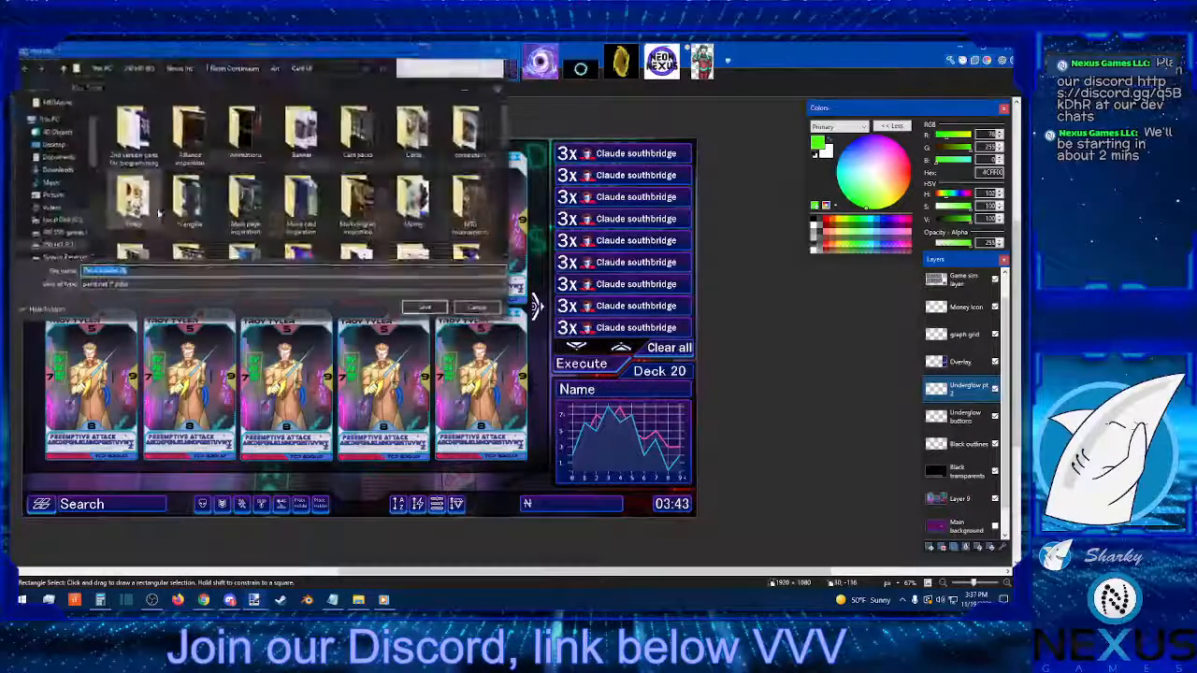
click(173, 271)
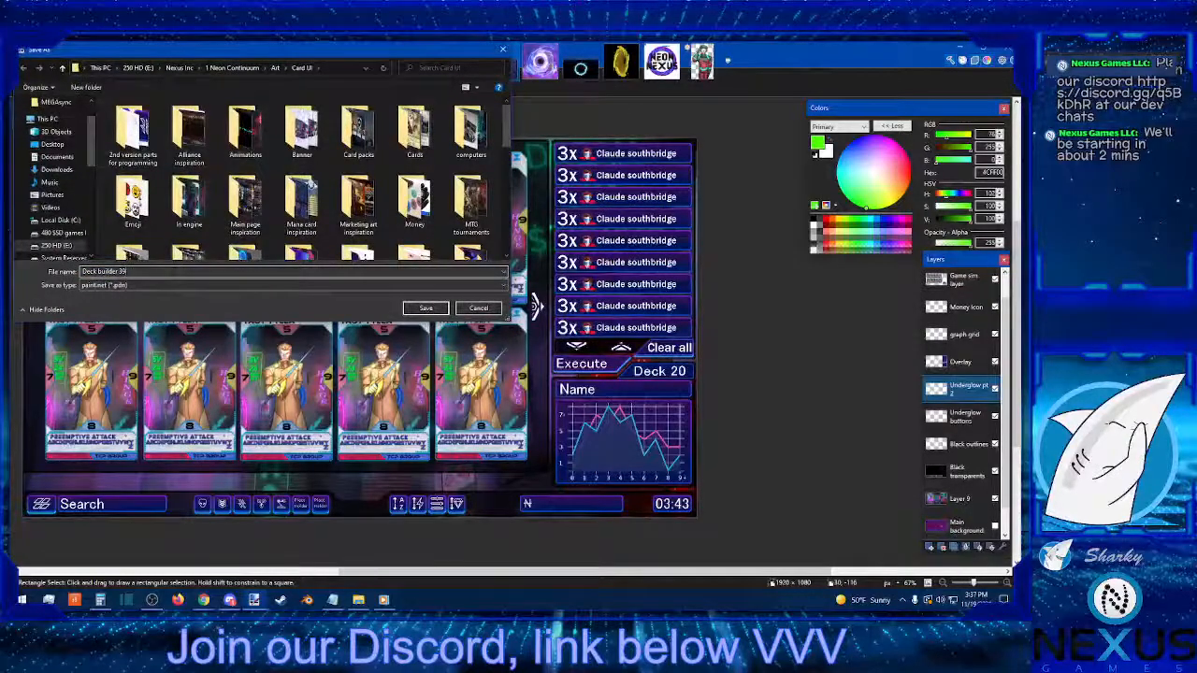
text(d)
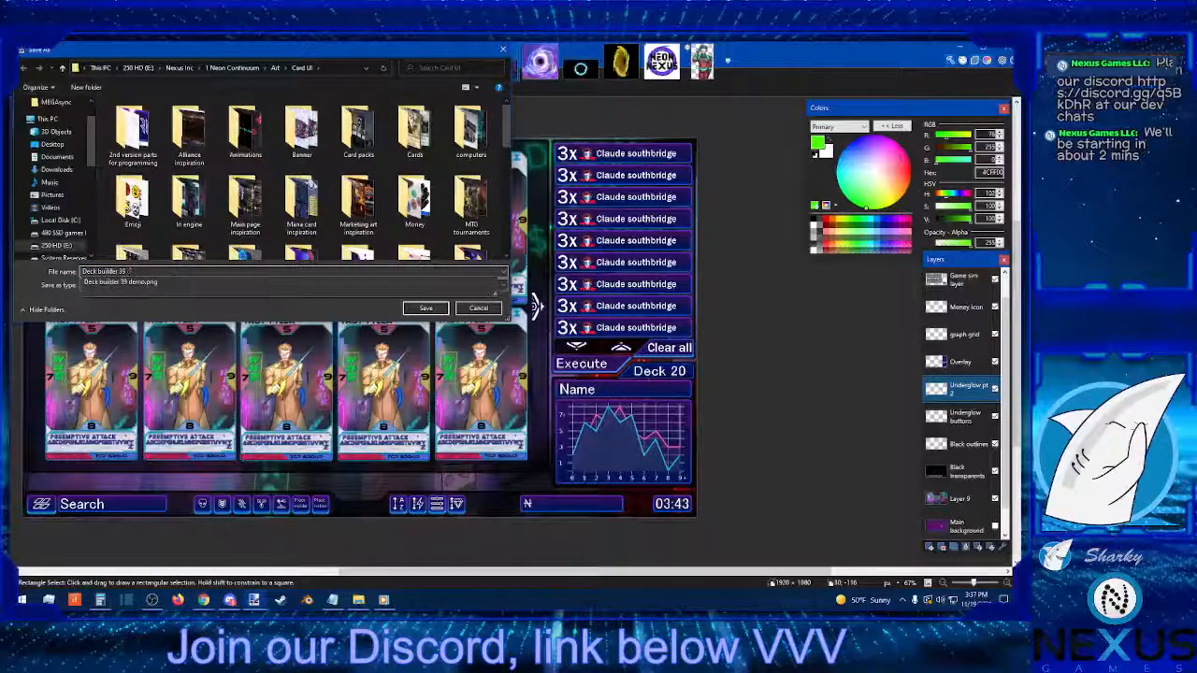
key(BackSpace)
key(BackSpace)
key(BackSpace)
key(BackSpace)
key(BackSpace)
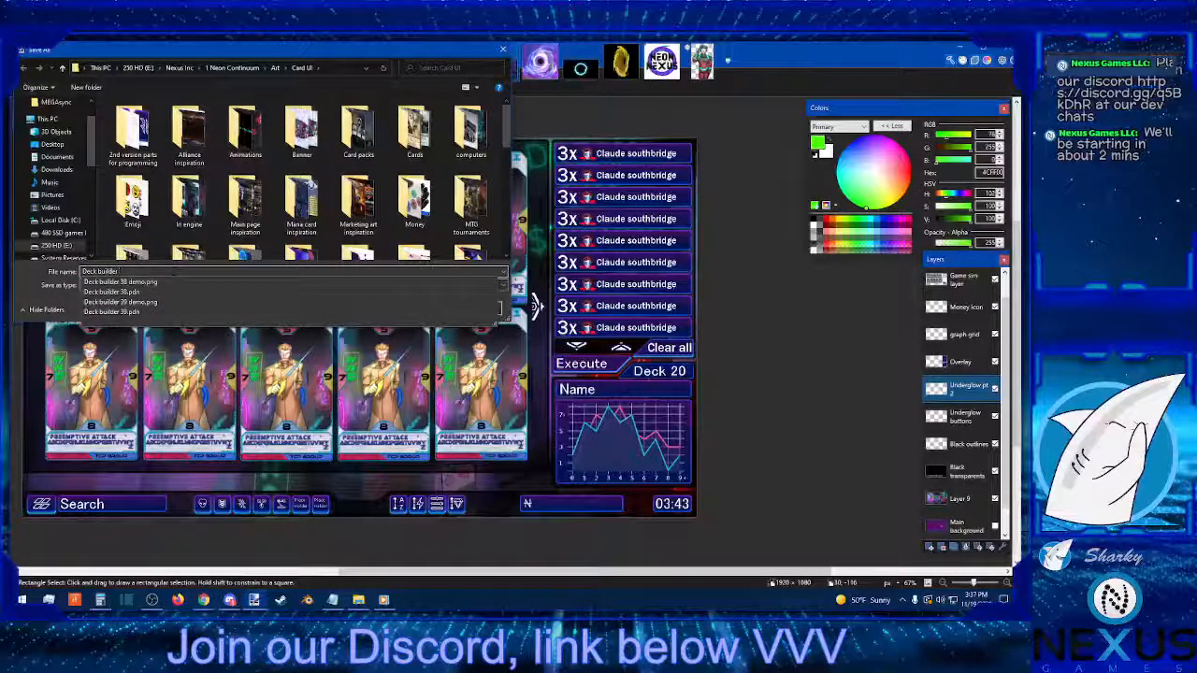
text(40)
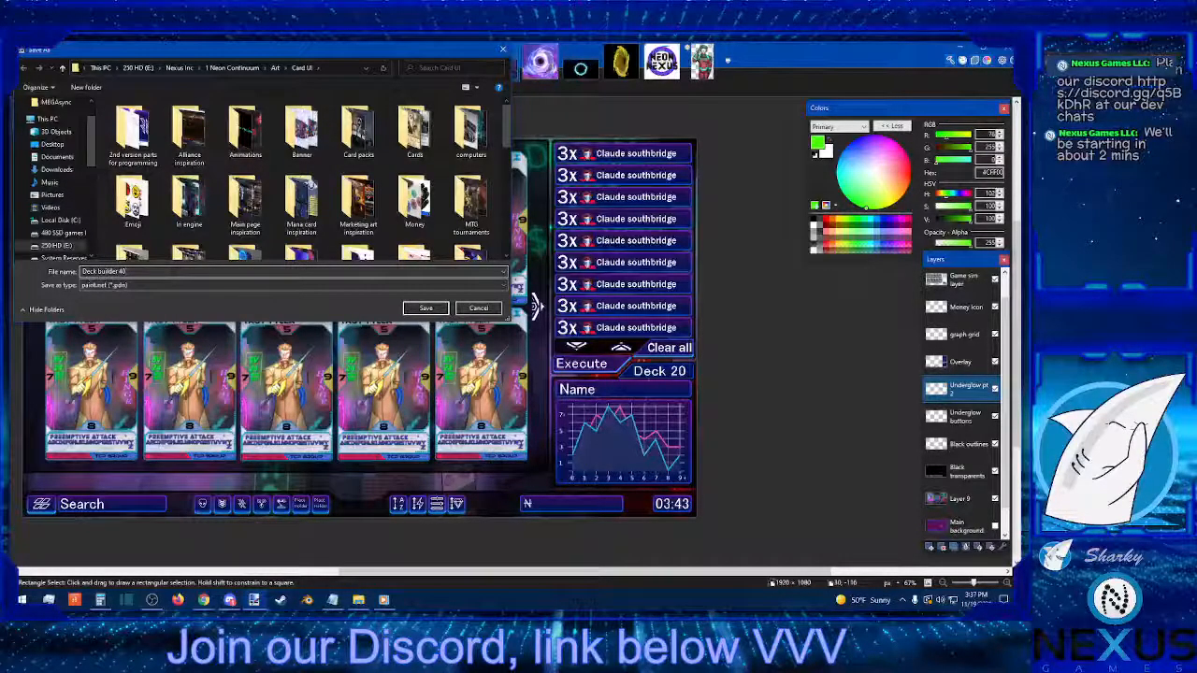
click(425, 308)
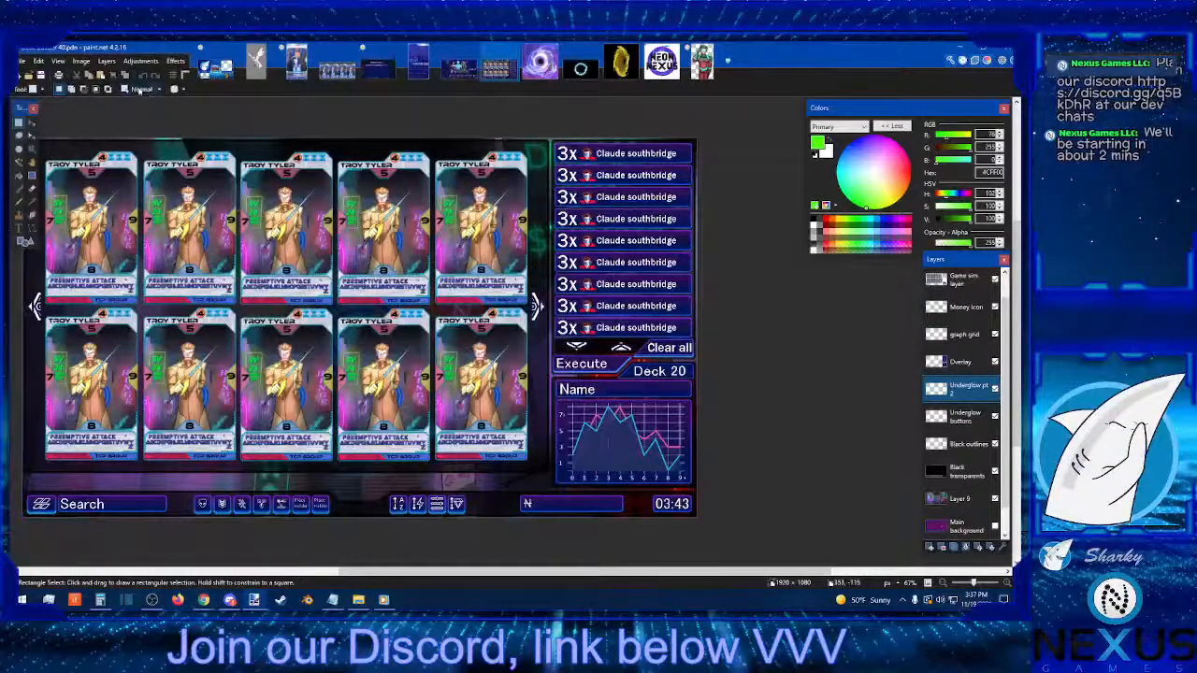
Step: Save a flattened PNG copy named Deck builder 40 demo with the default settings, and close the image
click(23, 61)
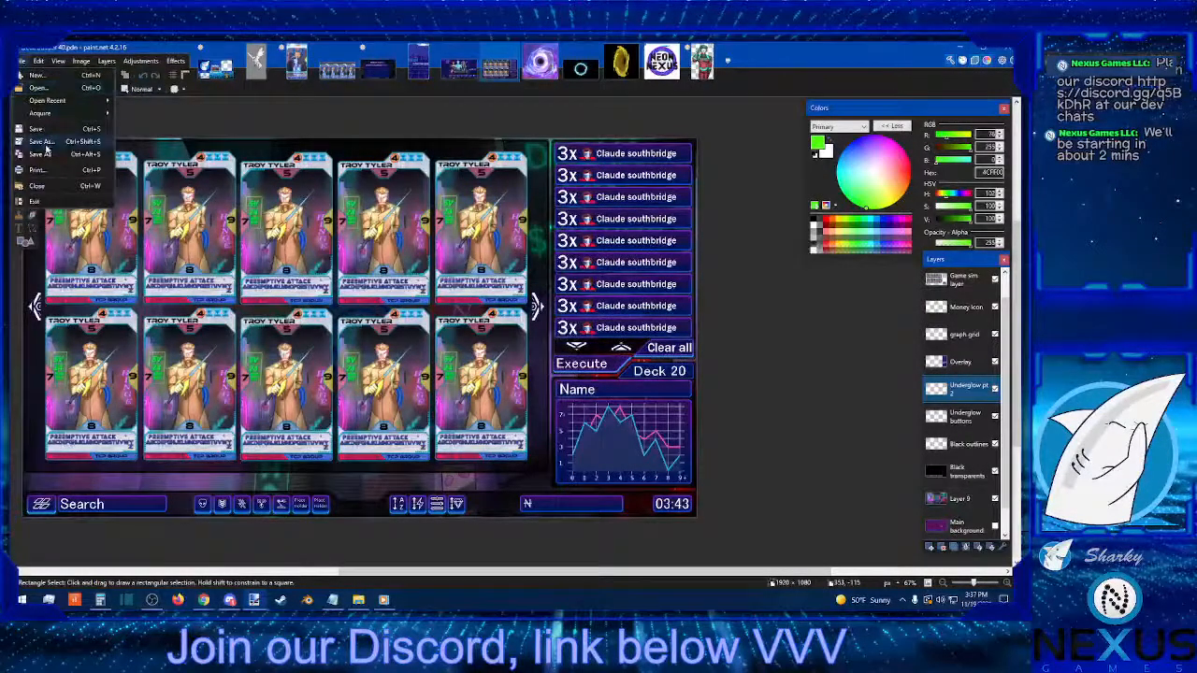
click(46, 147)
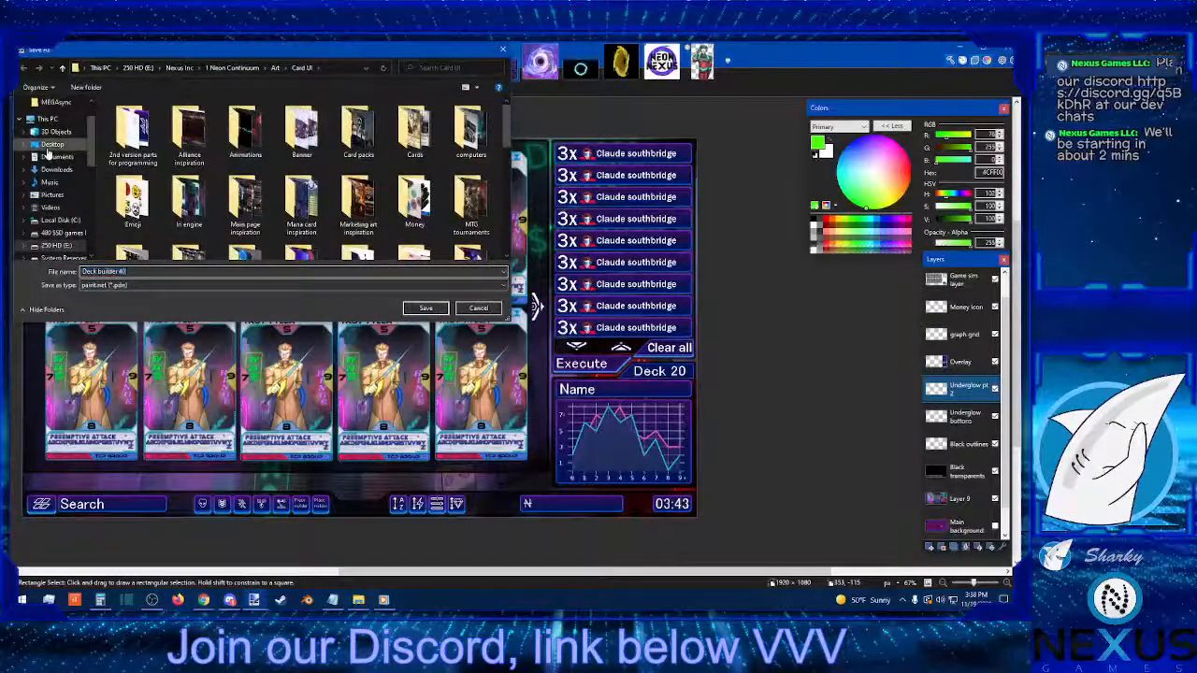
text(demo)
click(200, 285)
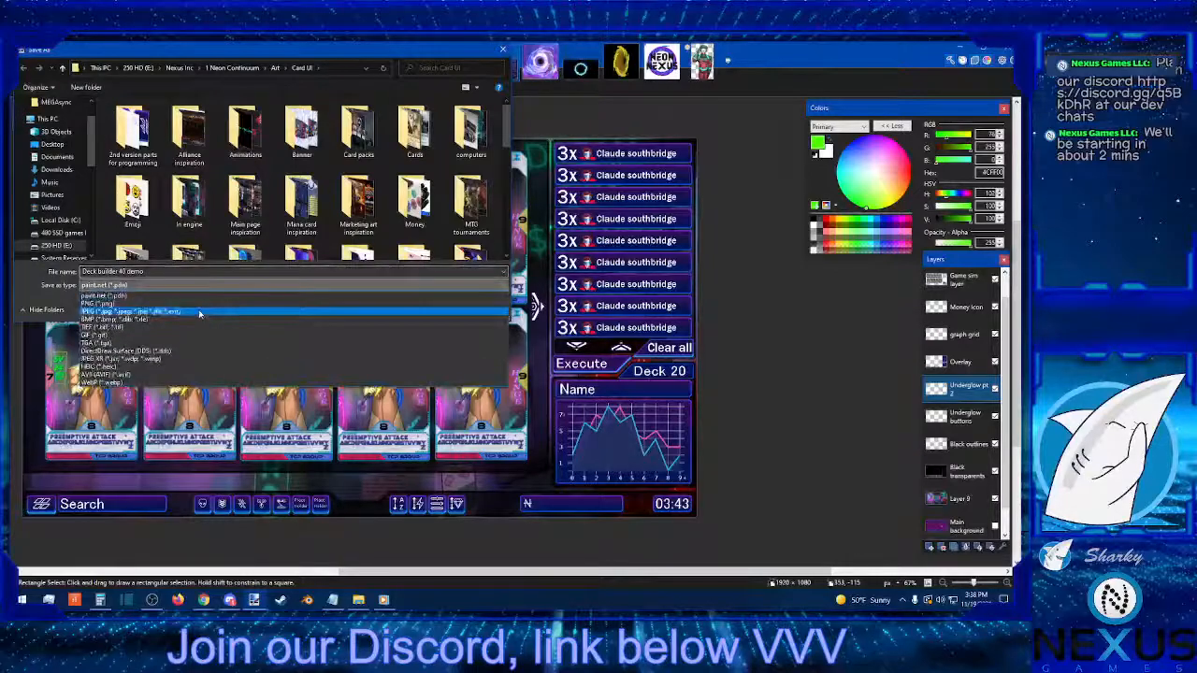
click(200, 305)
click(412, 308)
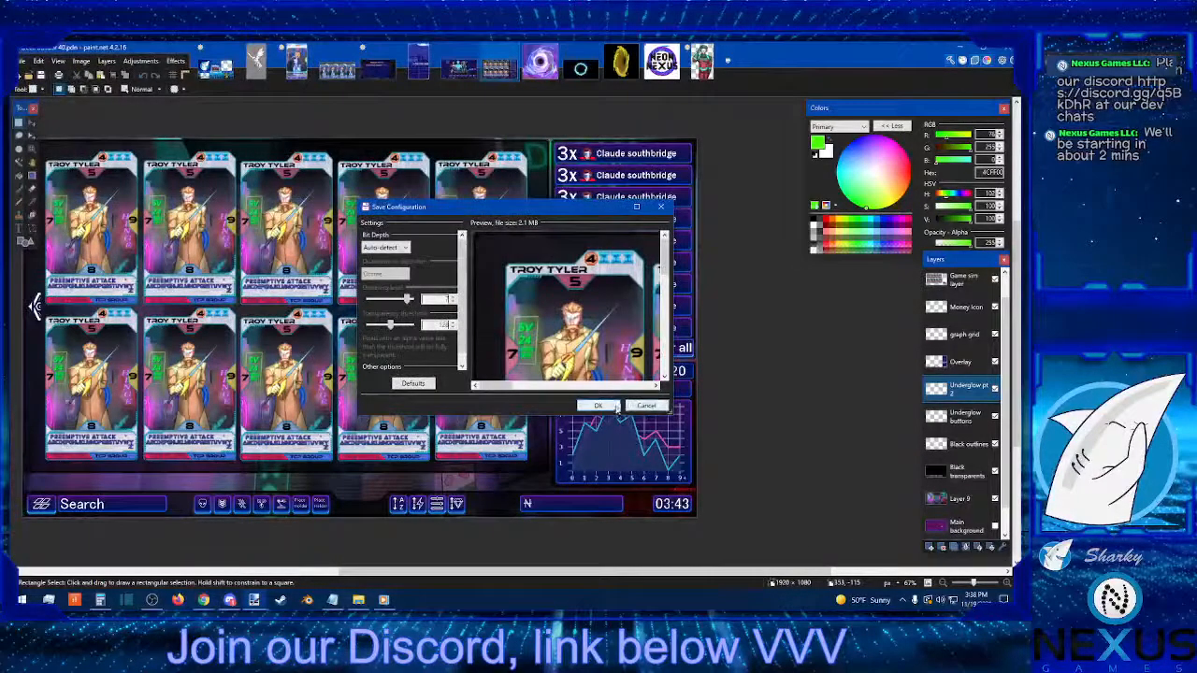
click(614, 410)
click(540, 346)
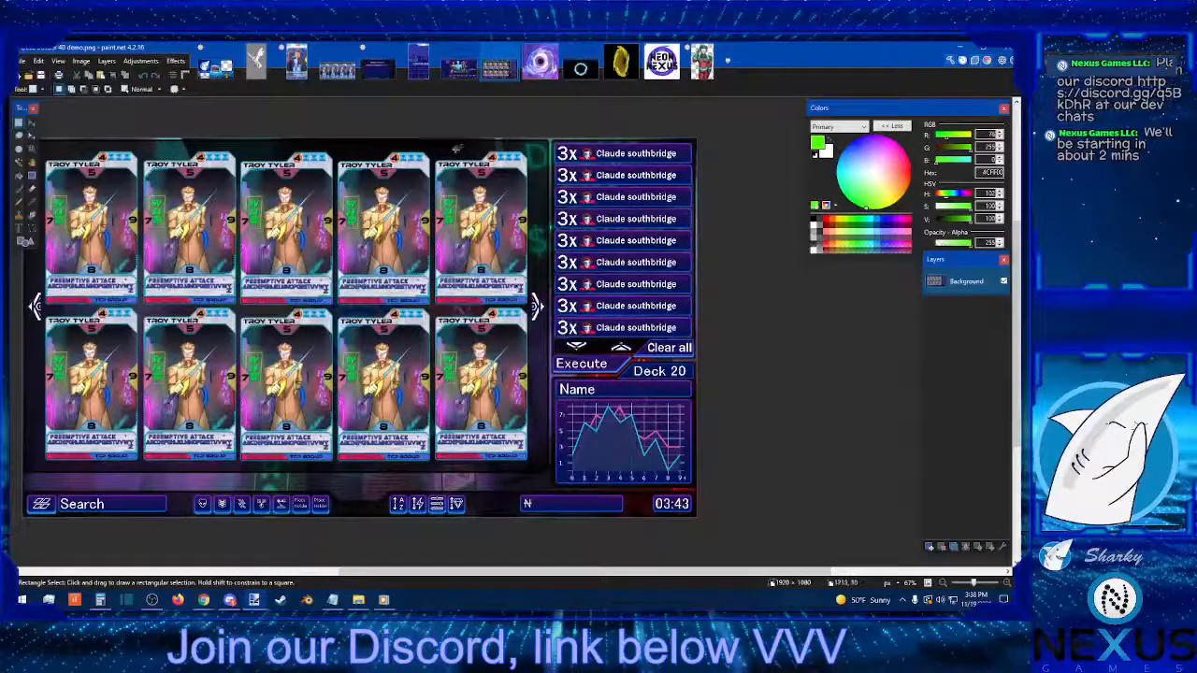
click(514, 48)
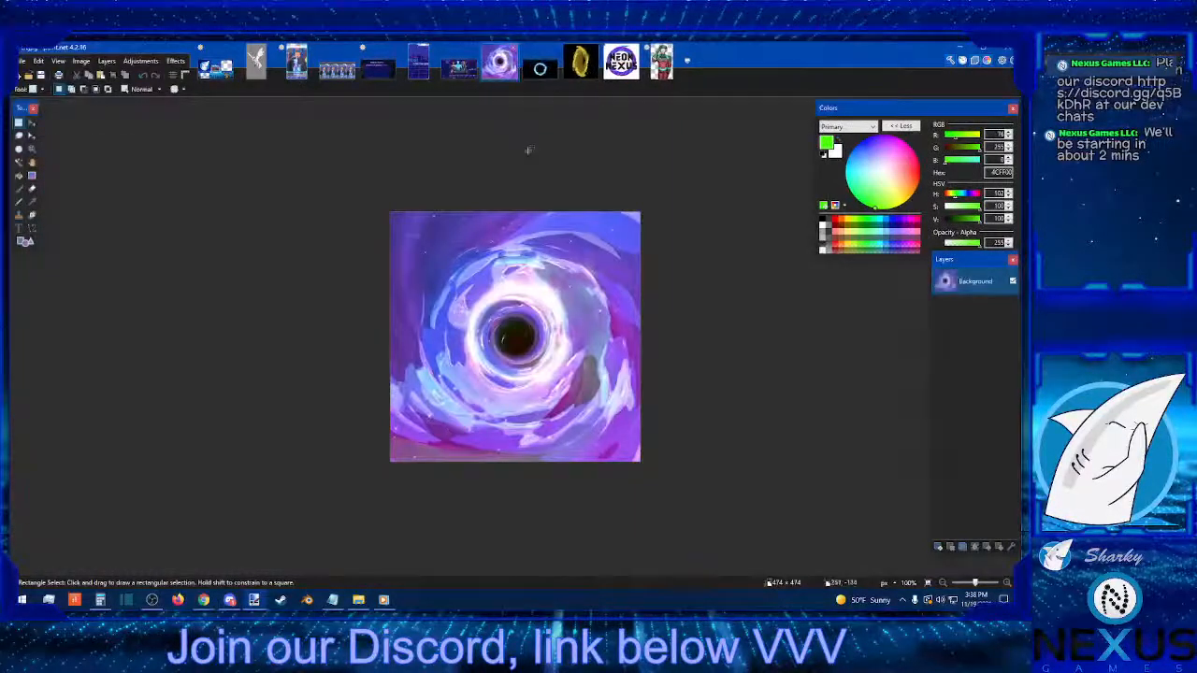
Step: Look through the open layout images, and review the layer list of the three-character layout up to its top layers
click(462, 69)
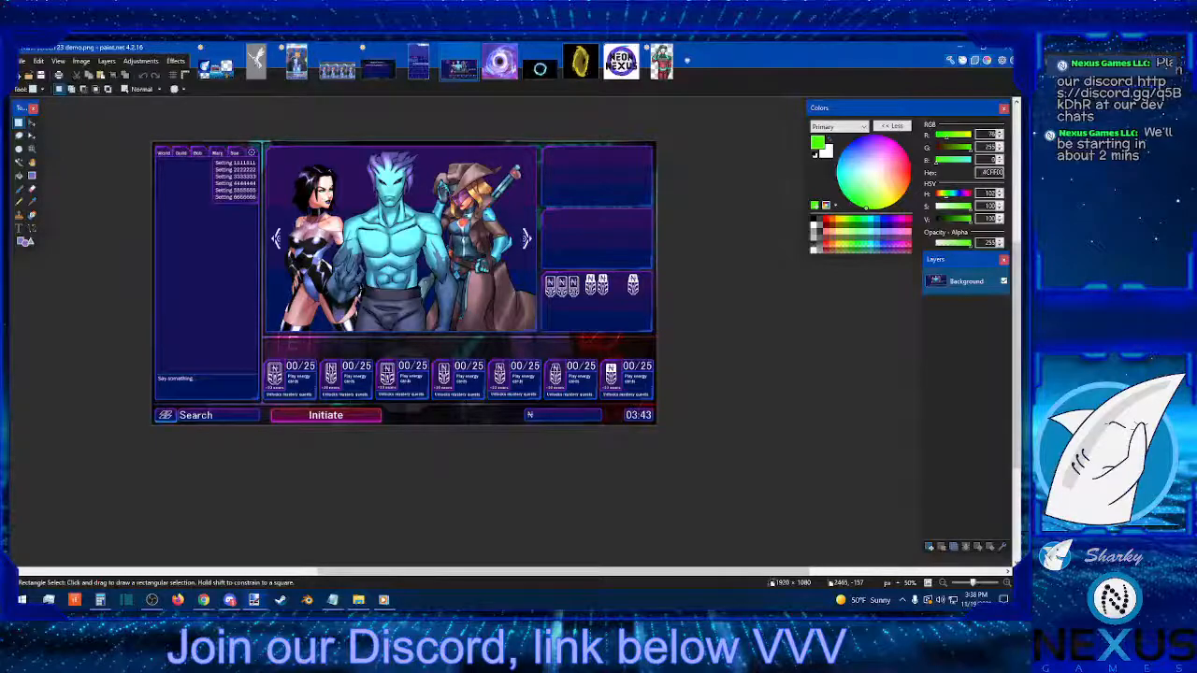
key(alt+Tab)
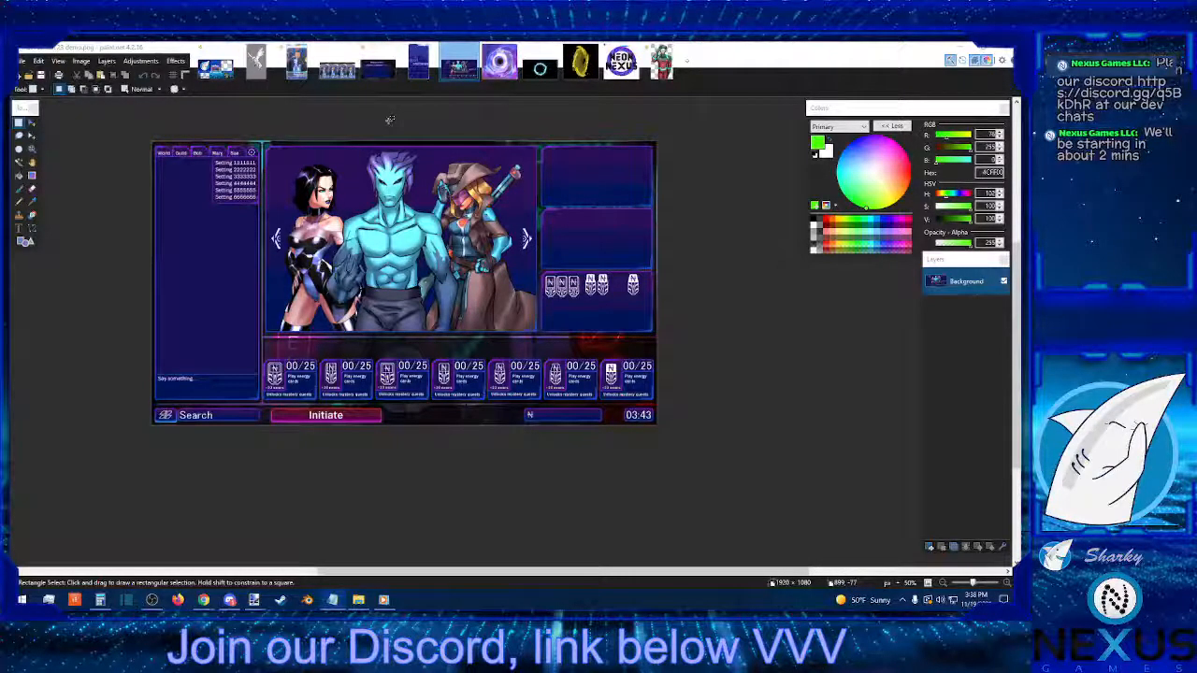
click(378, 72)
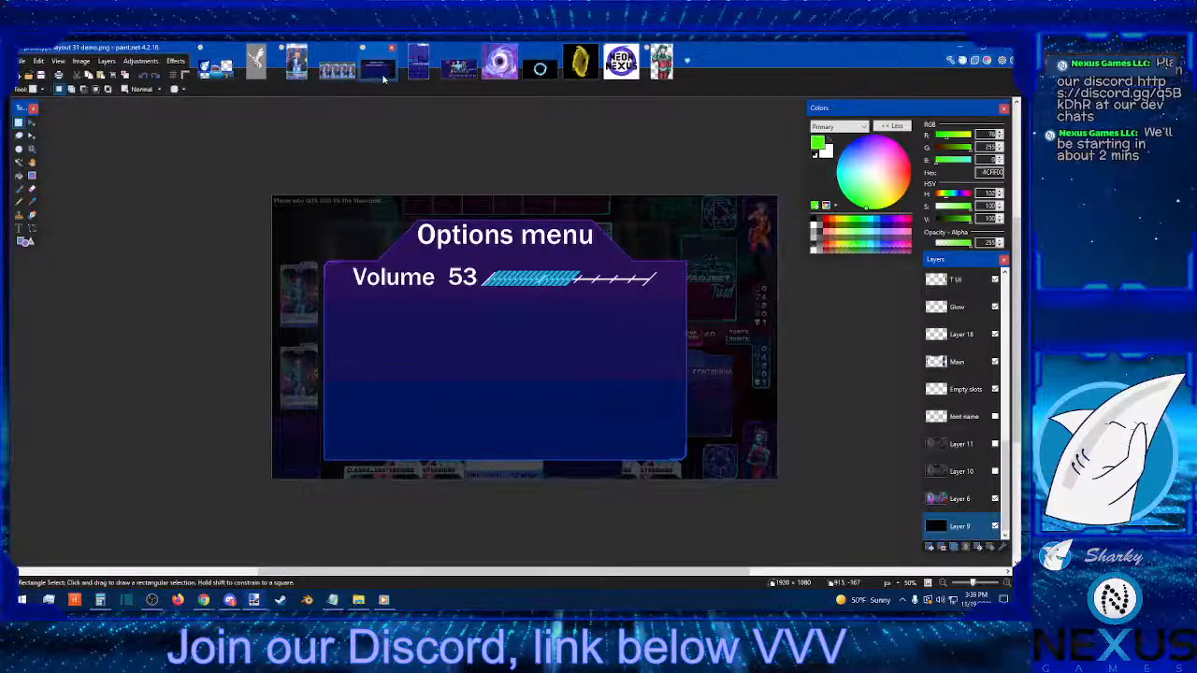
click(418, 67)
click(458, 73)
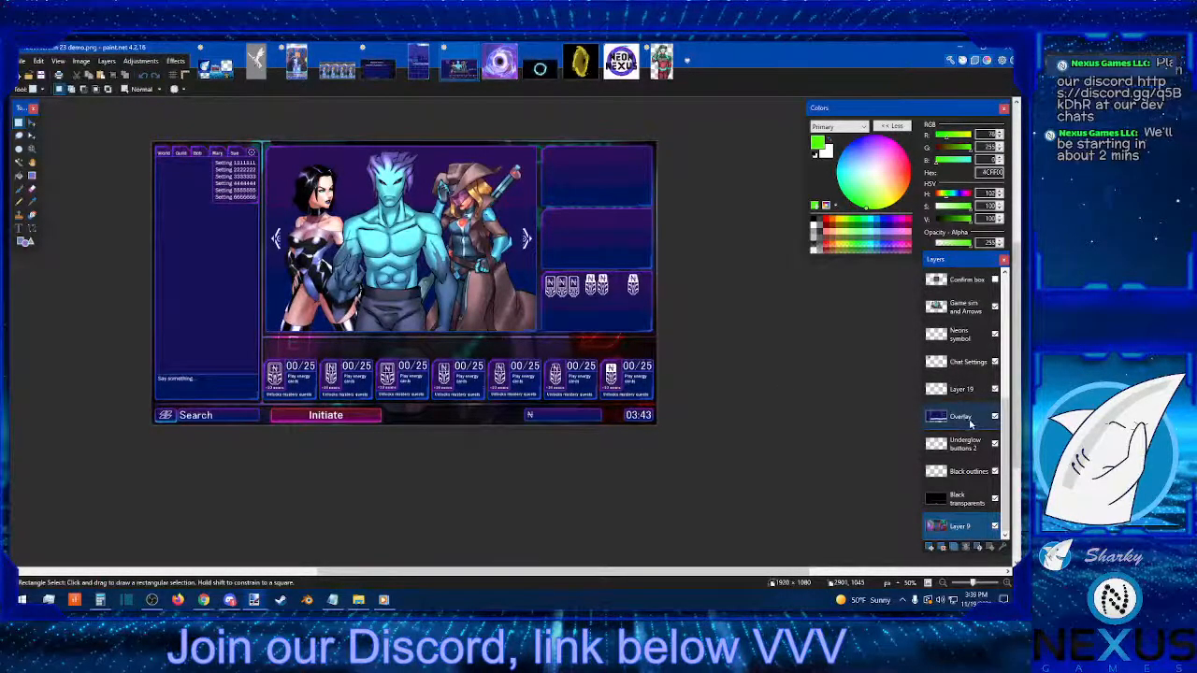
scroll(975, 412, up, 2)
scroll(982, 377, up, 3)
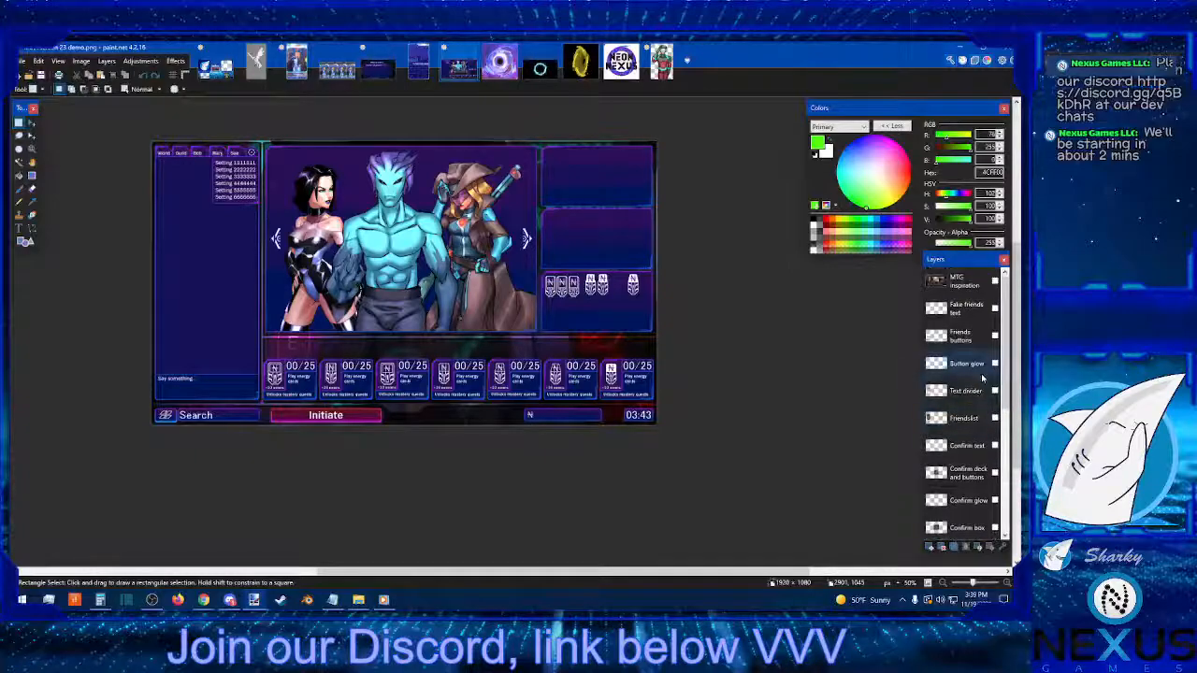
click(989, 344)
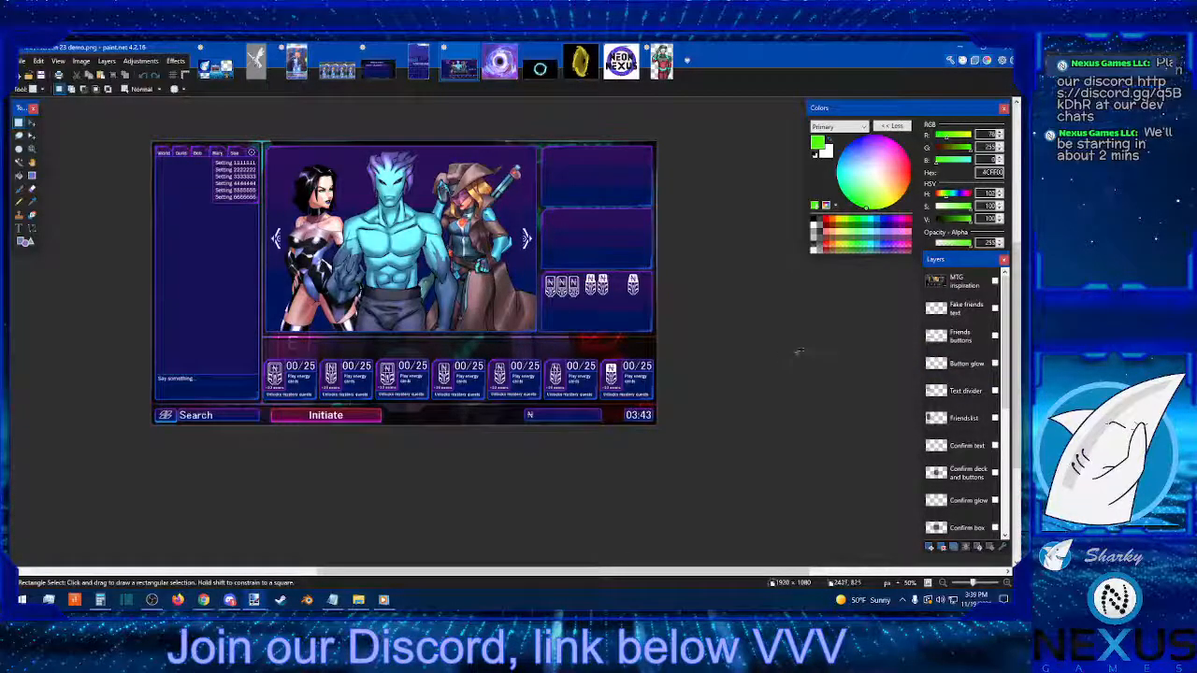
key(alt+Tab)
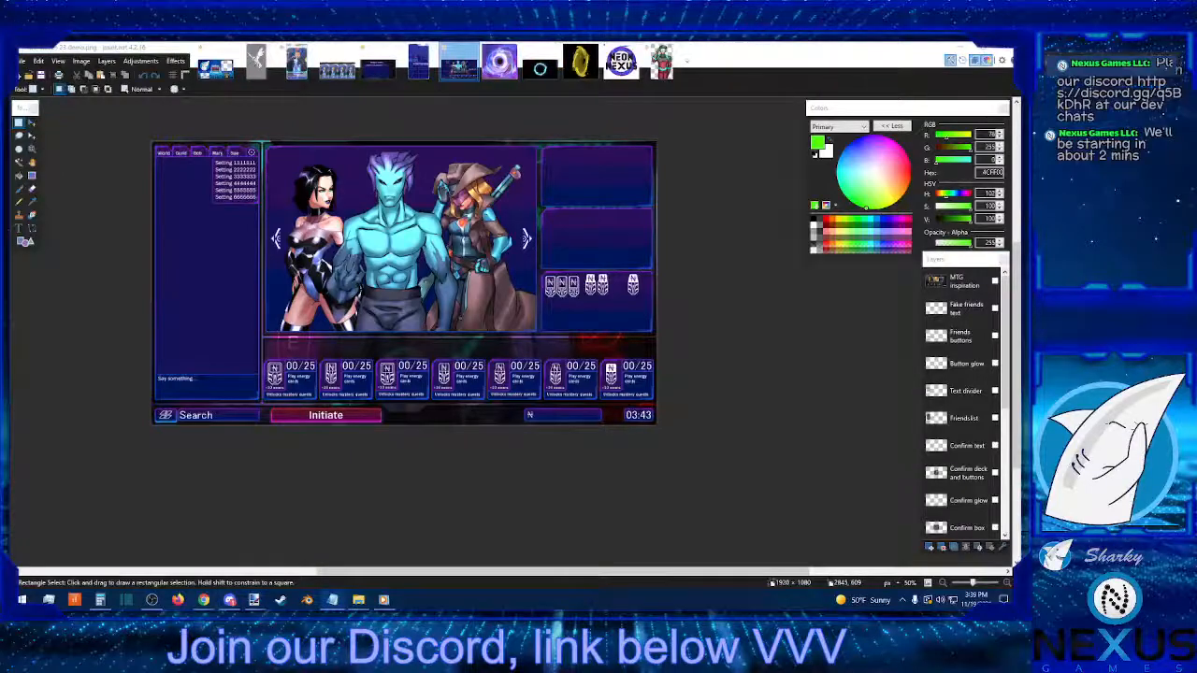
Step: Make the Overlay layer of the three-character layout active for editing
click(677, 362)
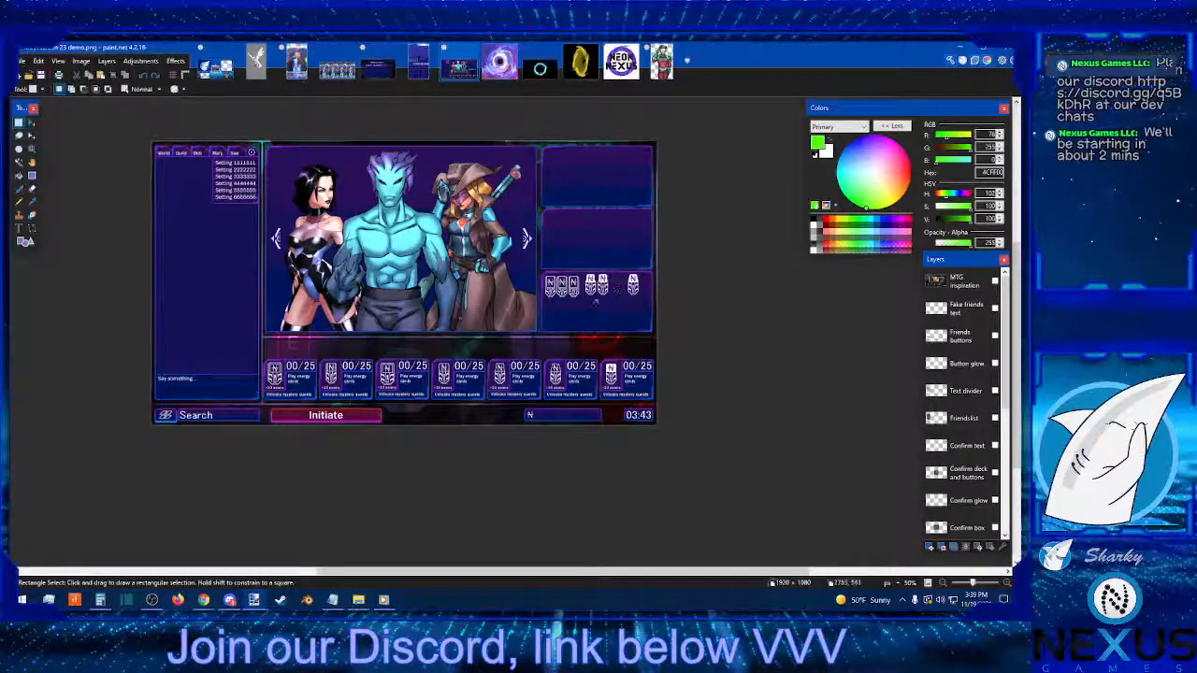
click(1006, 584)
click(1006, 584)
click(1006, 583)
scroll(949, 344, down, 2)
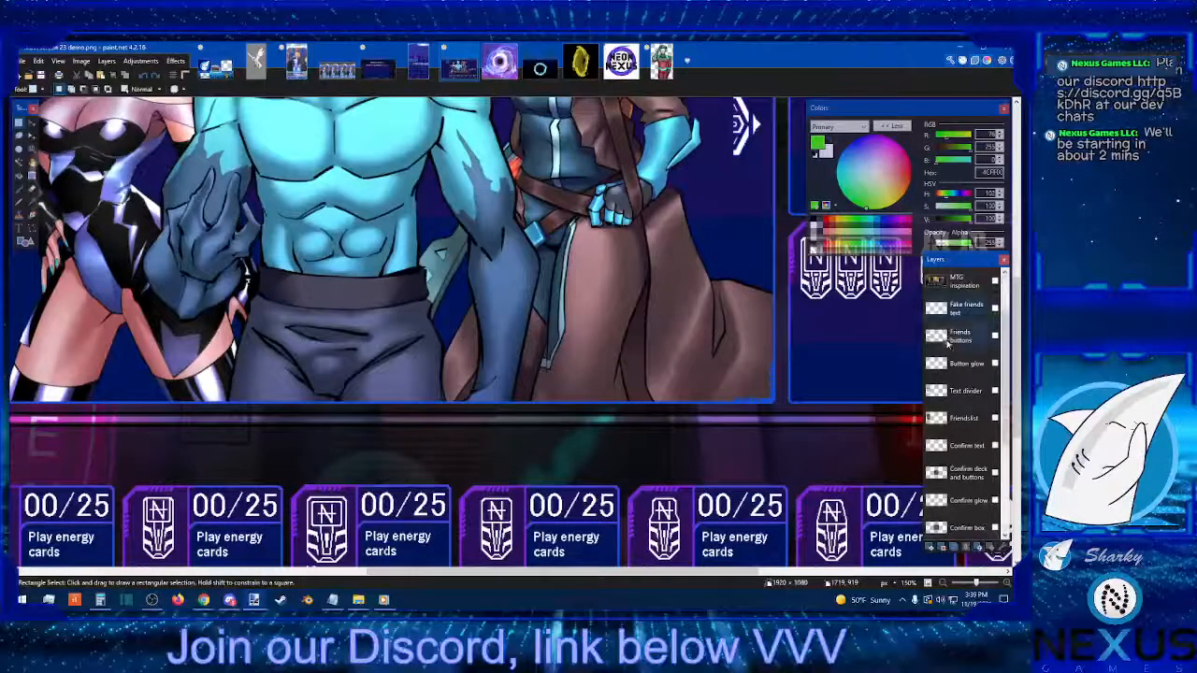
scroll(952, 401, down, 3)
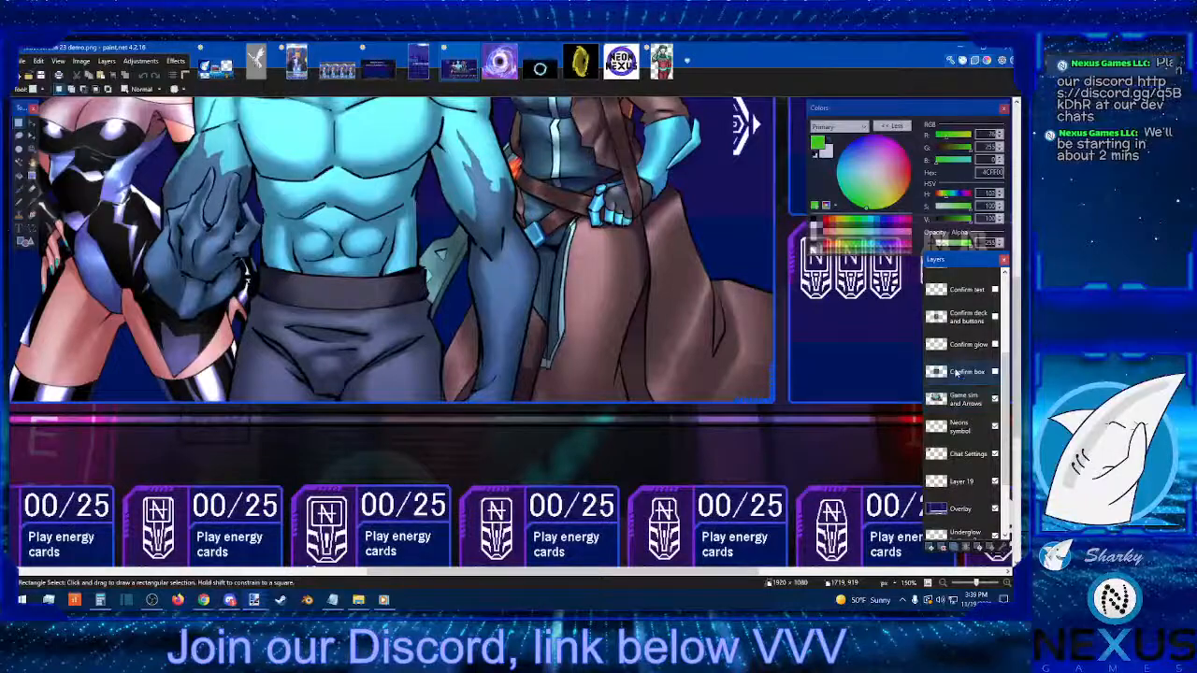
click(956, 373)
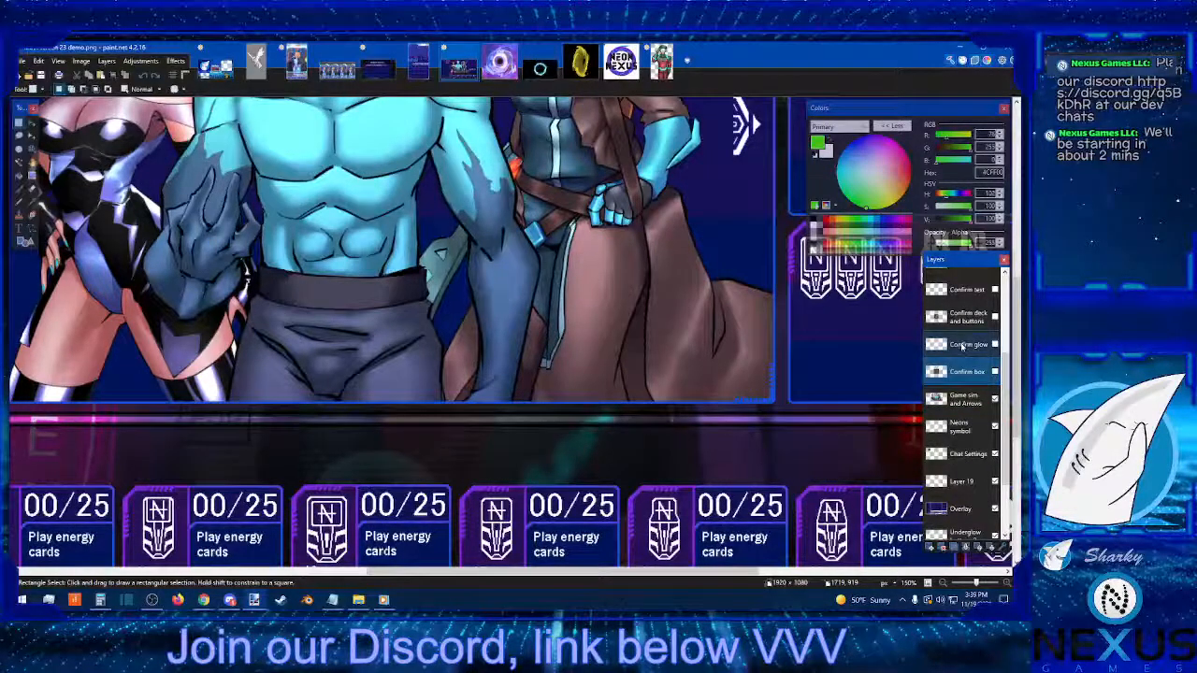
scroll(964, 381, down, 3)
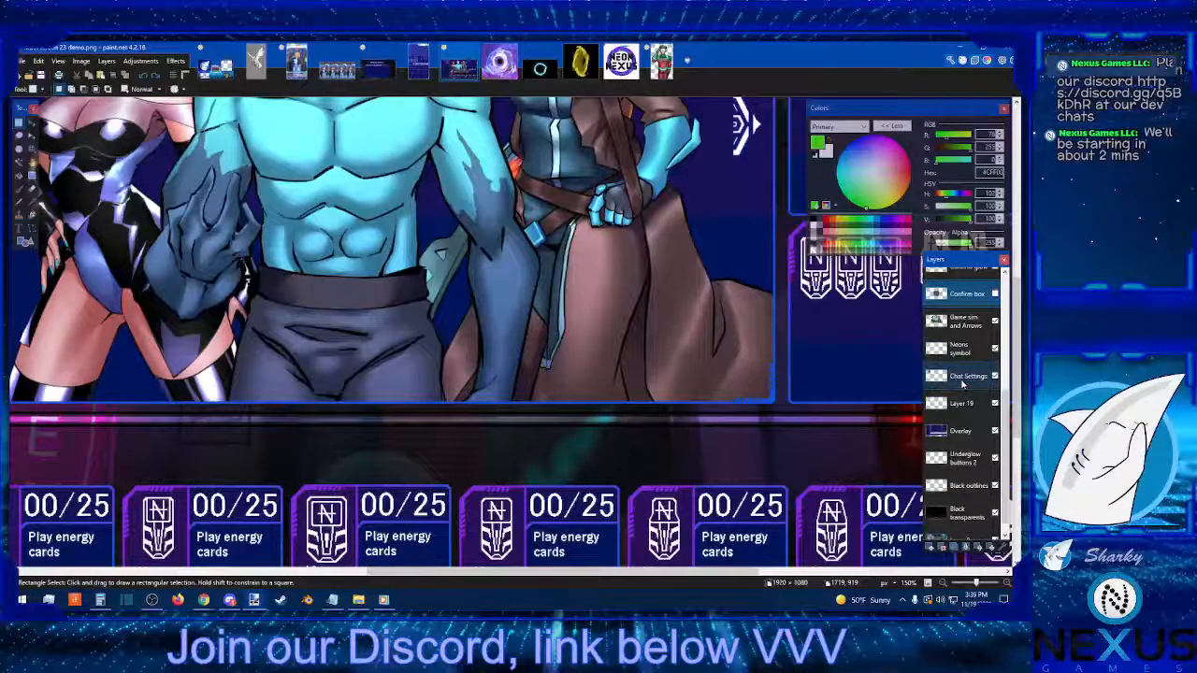
scroll(963, 383, down, 1)
click(959, 416)
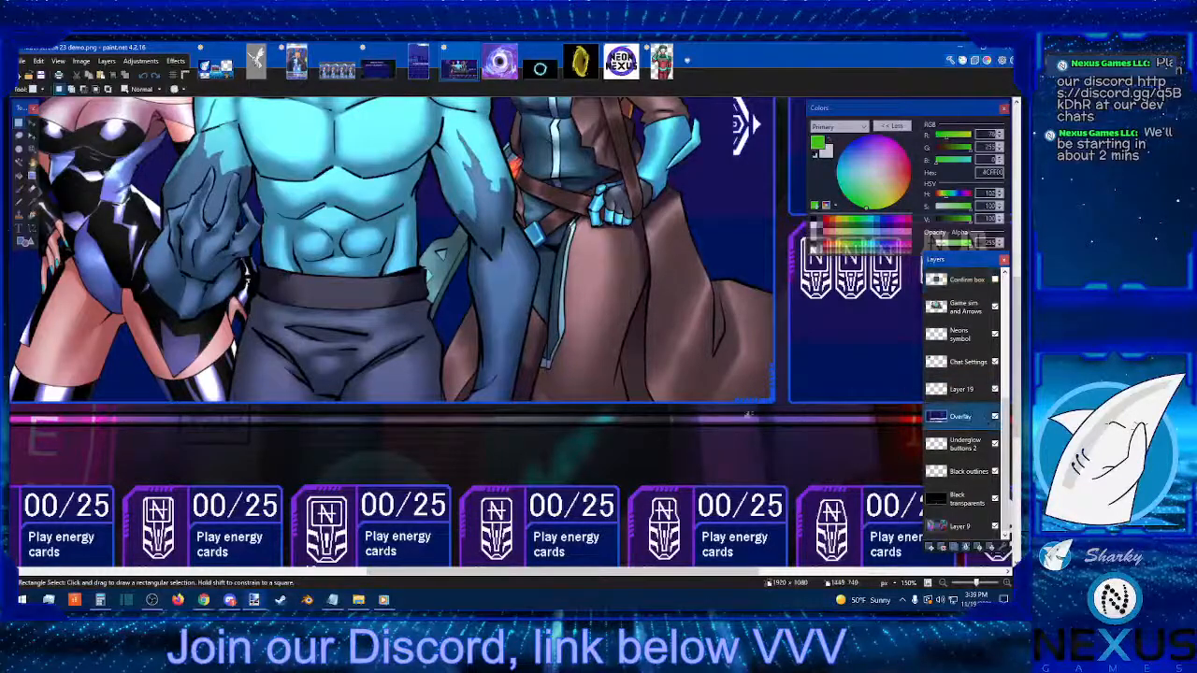
Step: Toggle the Overlay layer's visibility to check whether it holds the Initiate button along the layout's lower edge
scroll(748, 415, down, 3)
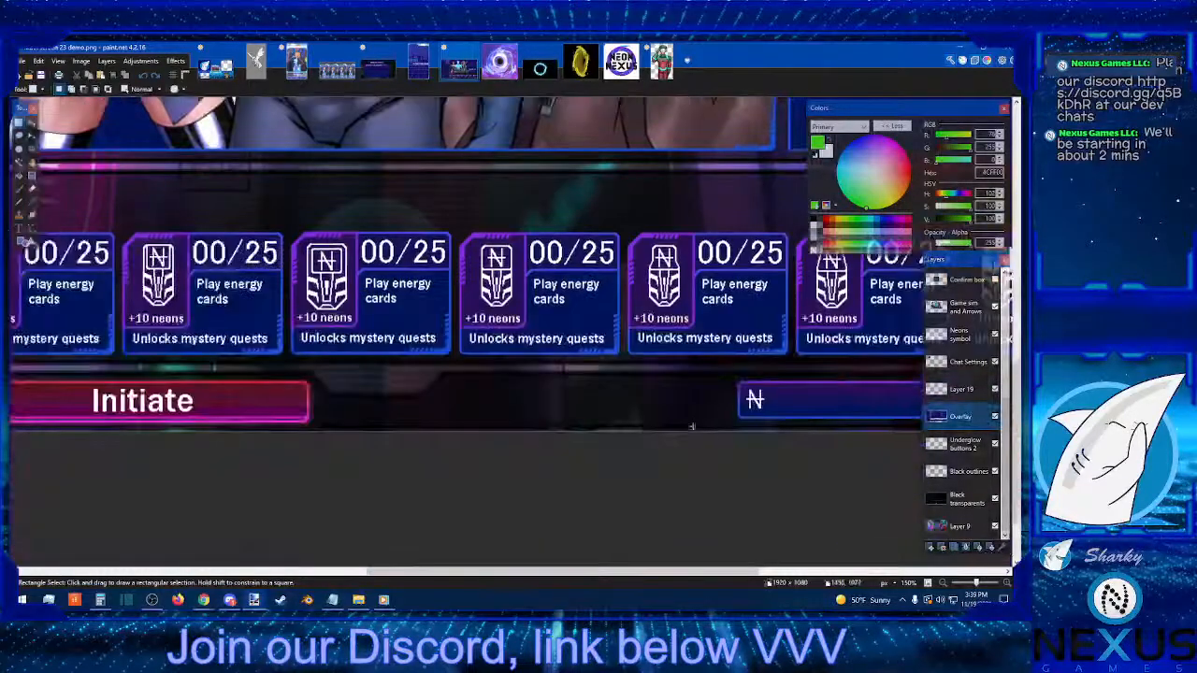
click(994, 418)
click(994, 418)
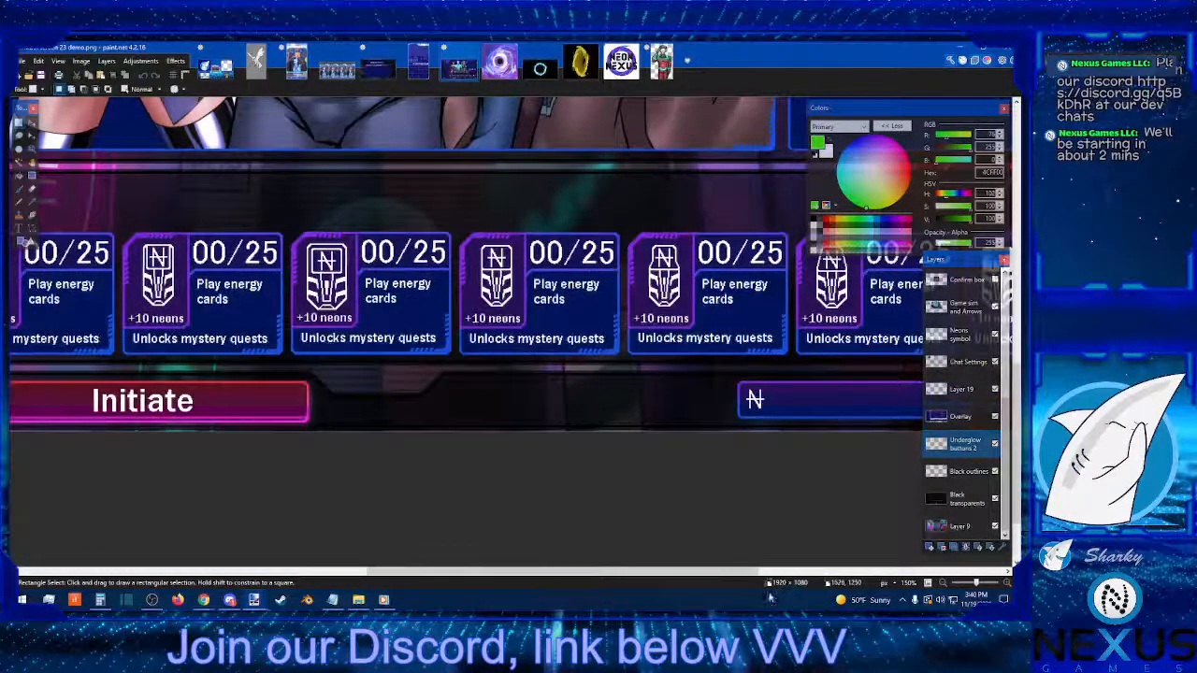
Step: Copy a rectangular area of about 420 × 68 pixels around the Initiate button from the Overlay layer
drag(746, 574, 647, 576)
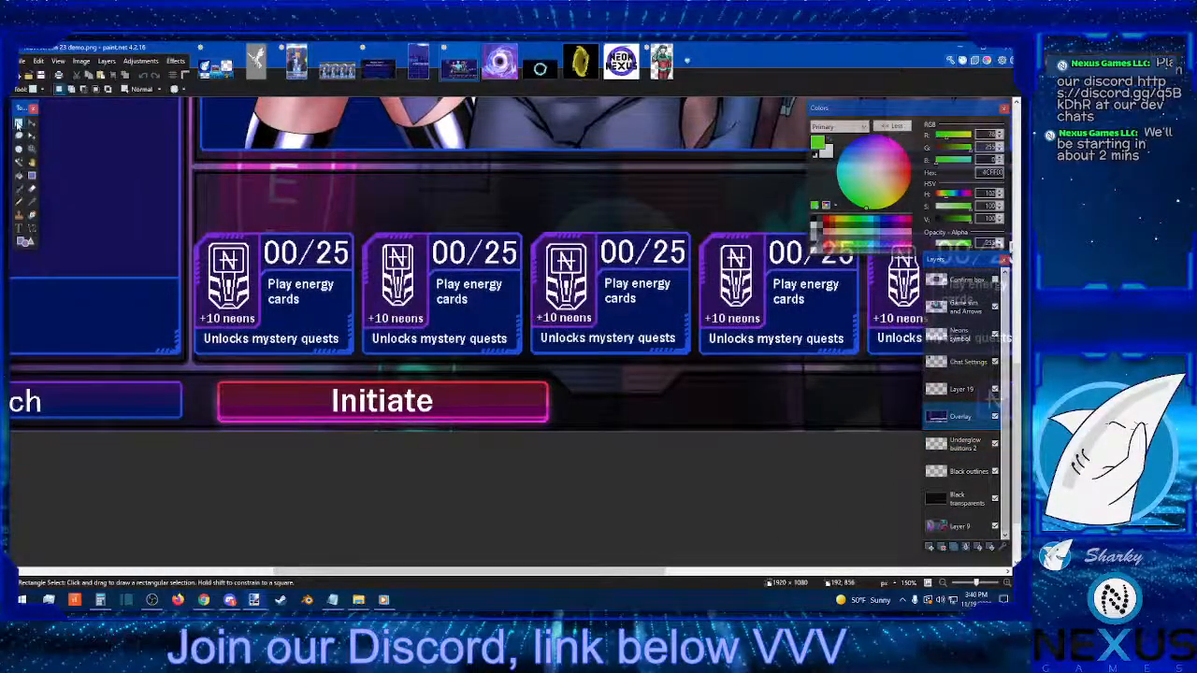
drag(557, 377, 194, 458)
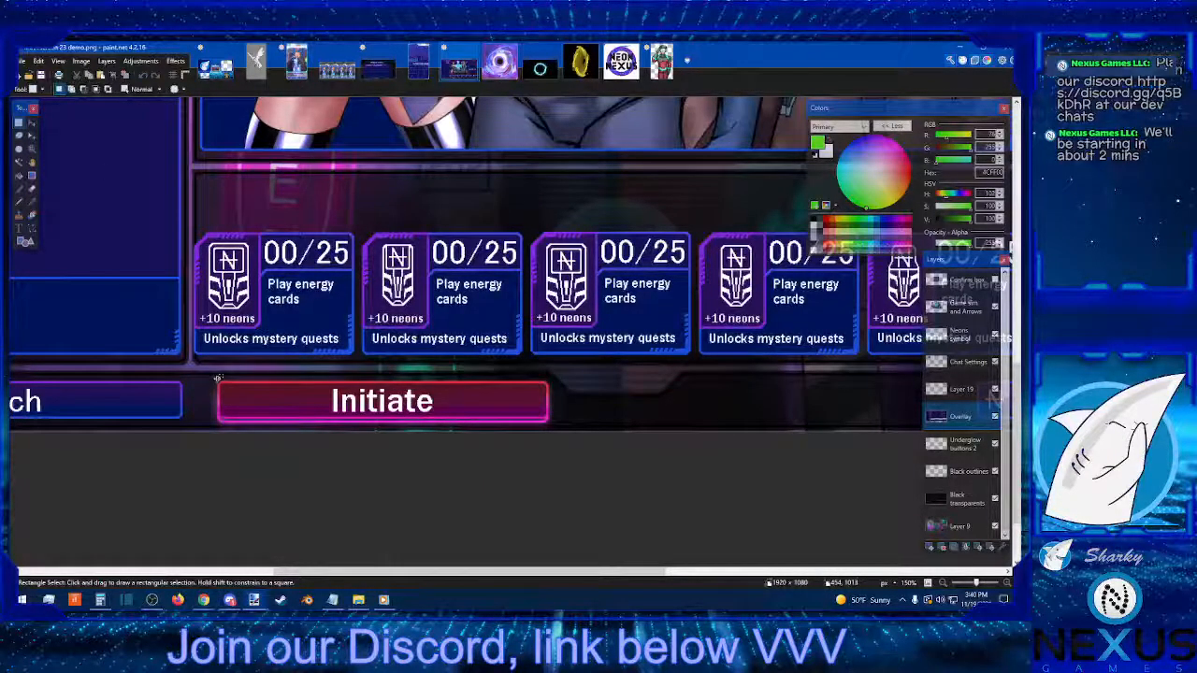
drag(217, 378, 550, 432)
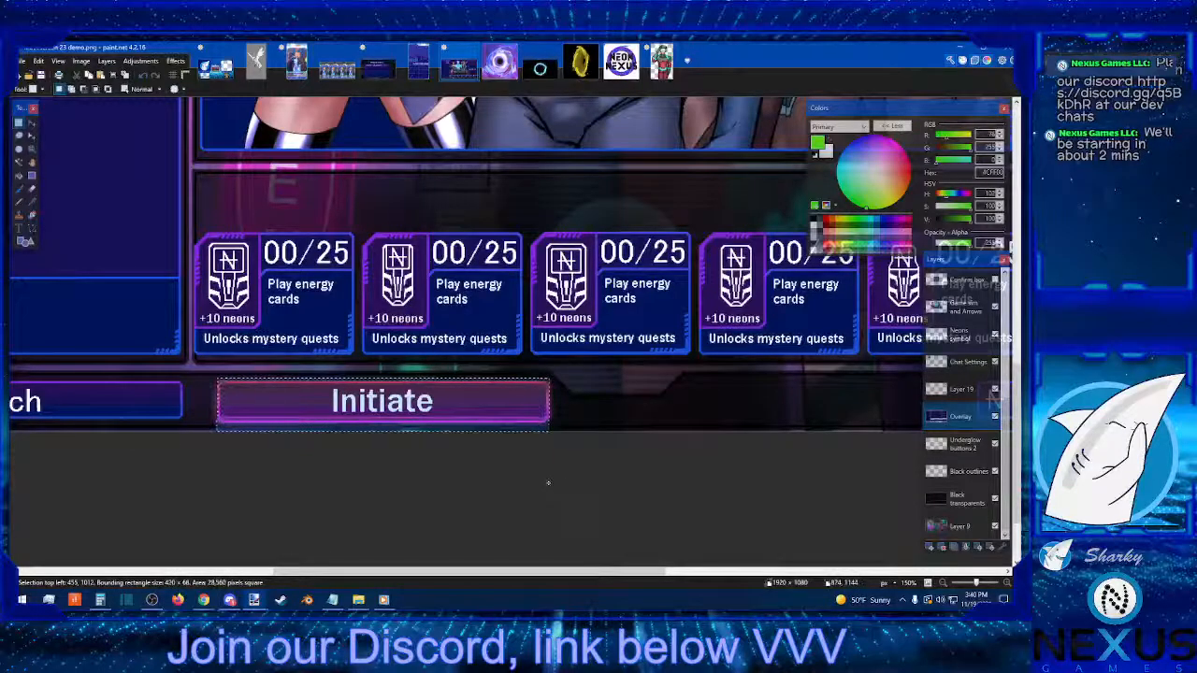
click(89, 76)
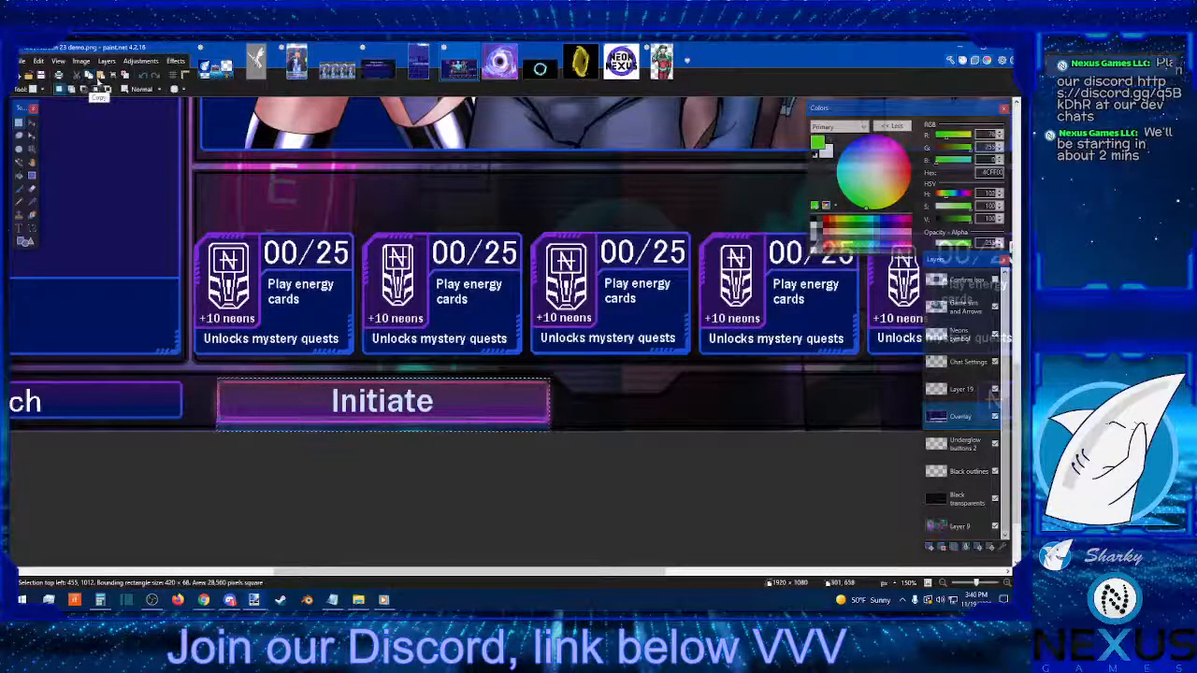
Step: Paste the copied button frame onto the Overlay layer and shift it horizontally toward the empty space to the right of the Initiate button
click(100, 76)
key(Right)
key(Right)
key(Right)
key(Right)
key(Right)
key(Right)
key(Right)
key(Right)
key(Right)
key(Right)
key(Right)
key(Right)
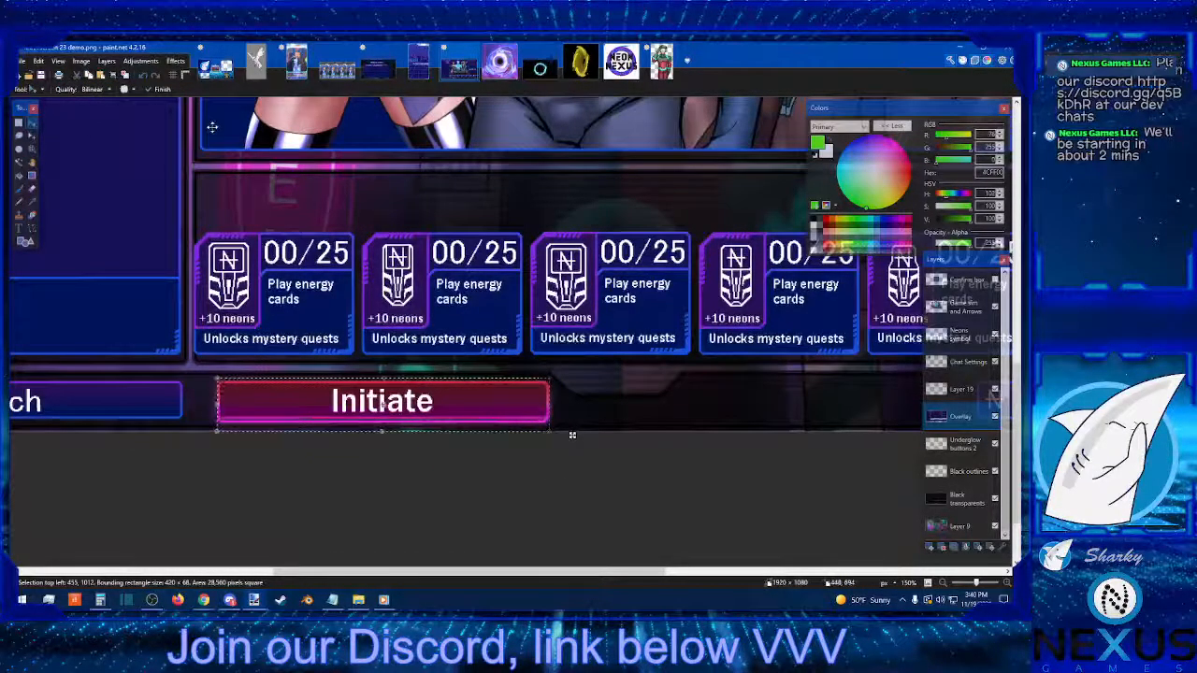
key(Right)
key(Right)
key(Right)
key(Right)
key(Right)
key(Right)
key(Right)
key(Right)
key(Right)
key(Right)
key(Right)
key(Right)
key(Right)
key(Right)
key(Right)
key(Right)
key(Right)
key(Right)
key(Right)
key(Right)
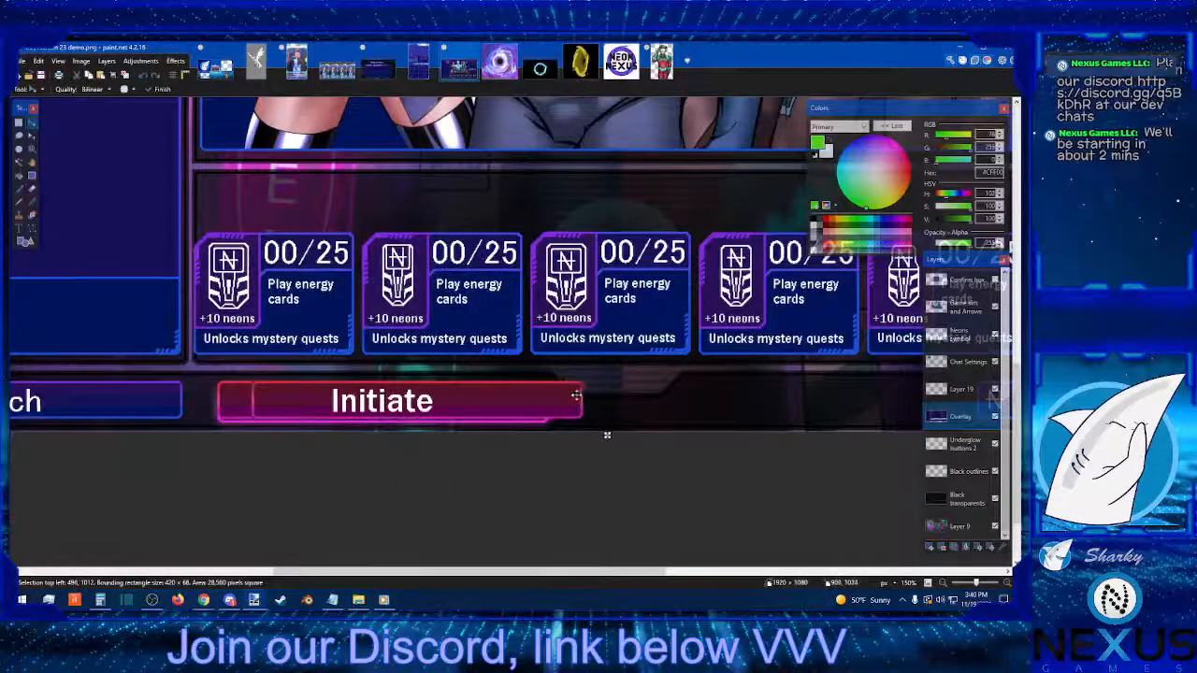
key(Right)
key(Right)
key(Right)
key(Right)
key(Right)
key(Right)
key(Right)
key(Right)
key(Right)
key(Right)
key(Right)
key(Right)
key(Right)
key(Right)
key(Right)
key(Right)
key(Right)
key(Right)
key(Right)
key(Right)
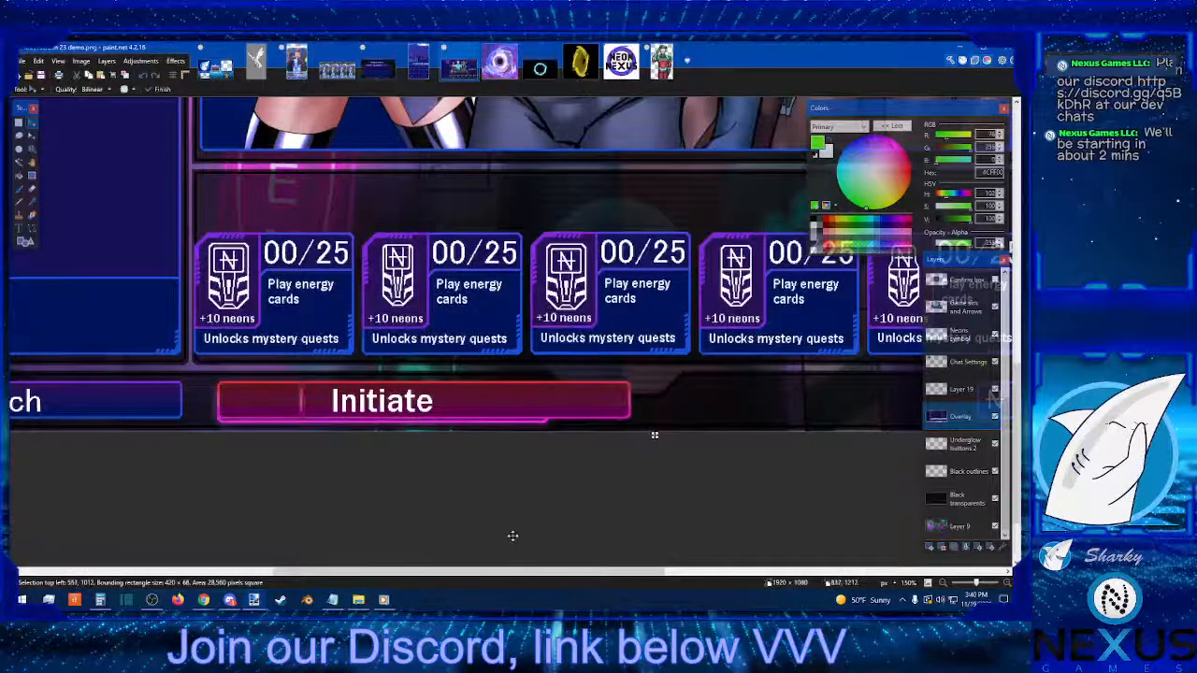
key(Right)
key(Right)
key(Right)
key(Right)
key(Right)
key(Right)
key(Right)
key(Right)
key(Right)
key(Right)
key(Right)
key(Right)
key(Right)
key(Right)
key(Right)
key(Right)
key(Right)
key(Right)
key(Right)
key(Right)
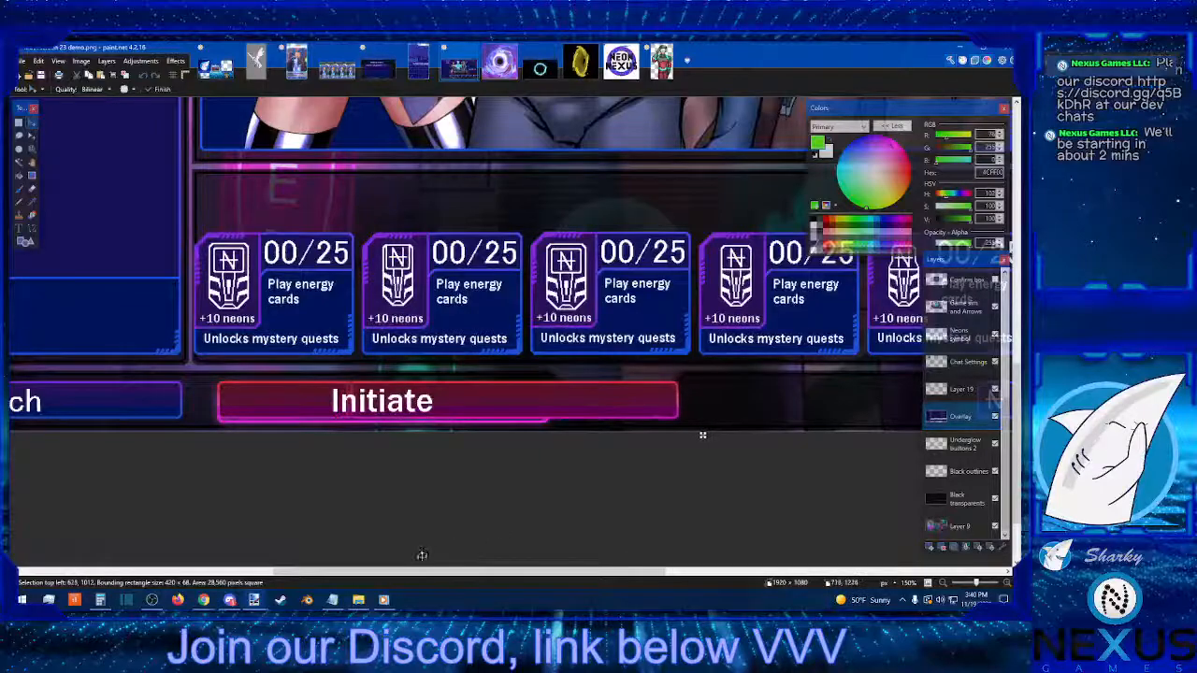
key(Right)
key(Right)
key(Right)
key(Right)
key(Right)
key(Right)
key(Right)
key(Right)
key(Right)
key(Right)
key(Right)
key(Right)
key(Right)
key(Right)
key(Right)
key(Right)
key(Right)
key(Right)
key(Right)
key(Right)
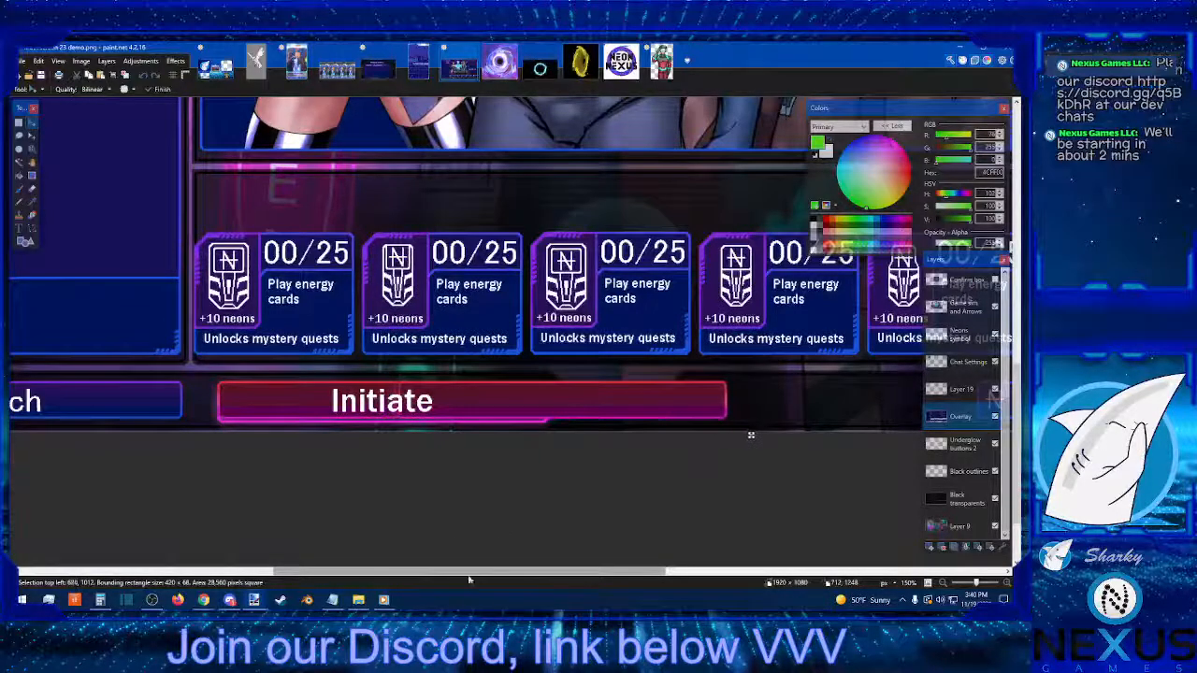
key(Right)
key(Right)
key(Right)
key(Right)
key(Right)
key(Right)
key(Right)
key(Right)
key(Right)
key(Right)
key(Right)
key(Right)
key(Right)
key(Right)
key(Right)
key(Right)
key(Right)
key(Right)
key(Right)
key(Right)
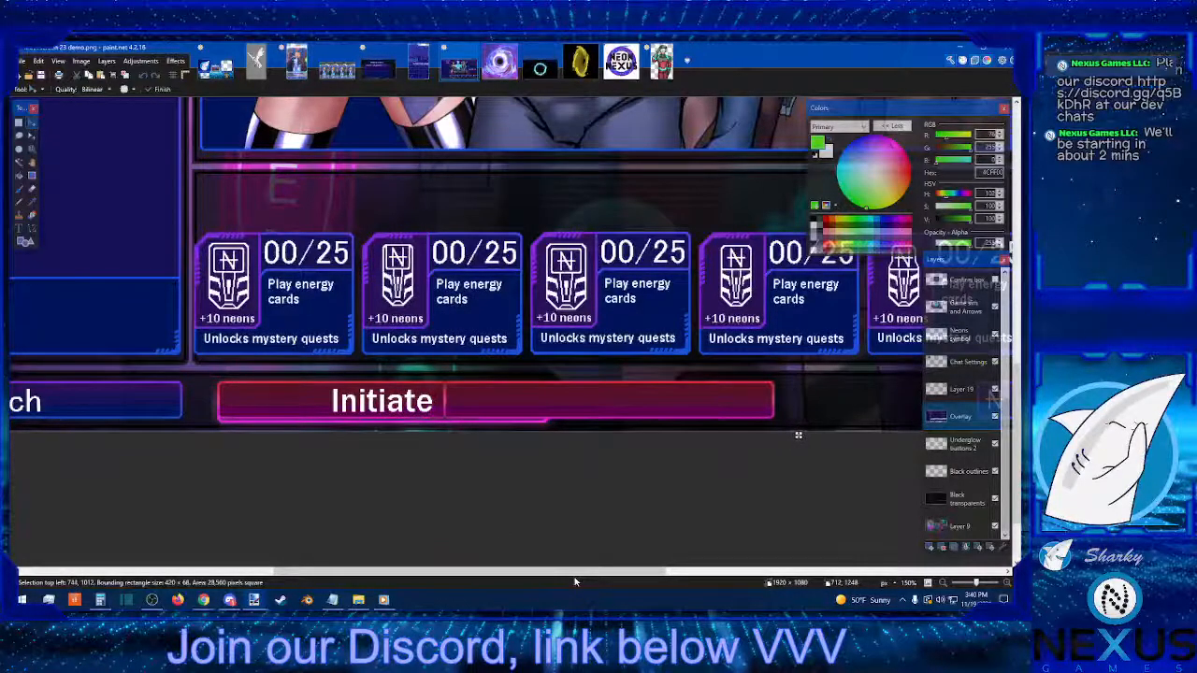
key(Right)
key(Right)
key(Right)
key(Right)
key(Right)
key(Right)
key(Right)
key(Right)
key(Right)
key(Right)
key(Right)
key(Right)
key(Right)
key(Right)
key(Right)
key(Right)
key(Right)
key(Right)
key(Right)
key(Right)
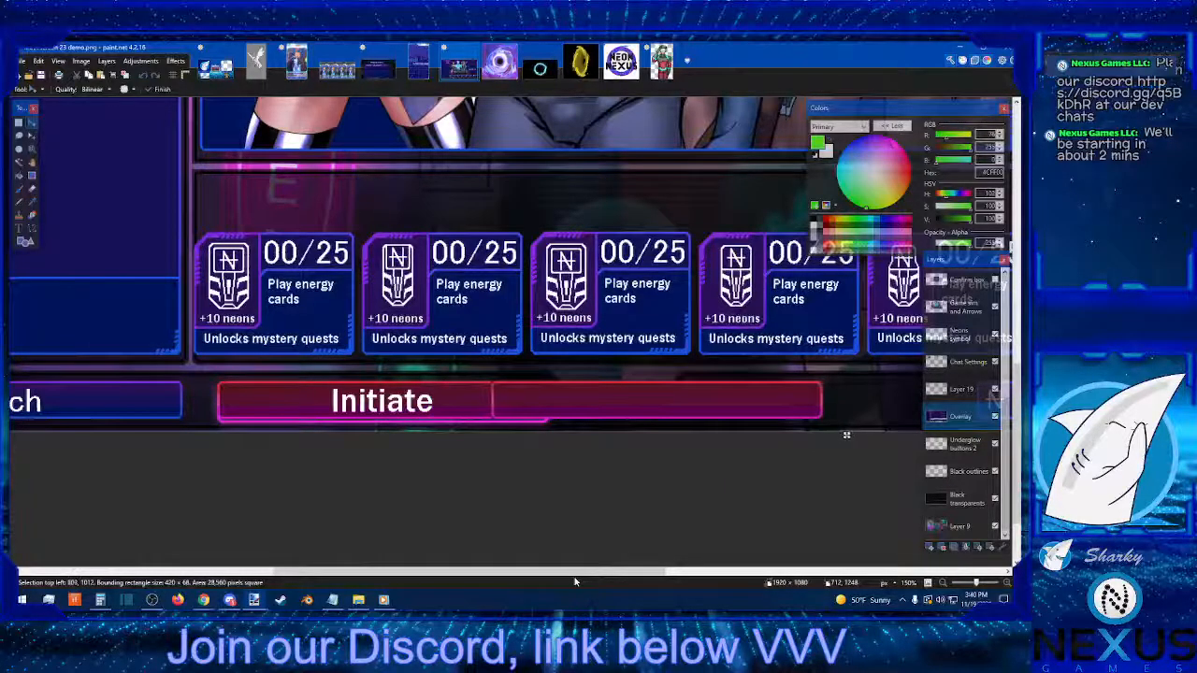
key(Right)
key(Right)
key(Right)
key(Right)
key(Right)
key(Right)
key(Right)
key(Right)
key(Right)
key(Right)
key(Right)
key(Right)
key(Right)
key(Right)
key(Right)
key(Right)
key(Right)
key(Right)
key(Right)
key(Right)
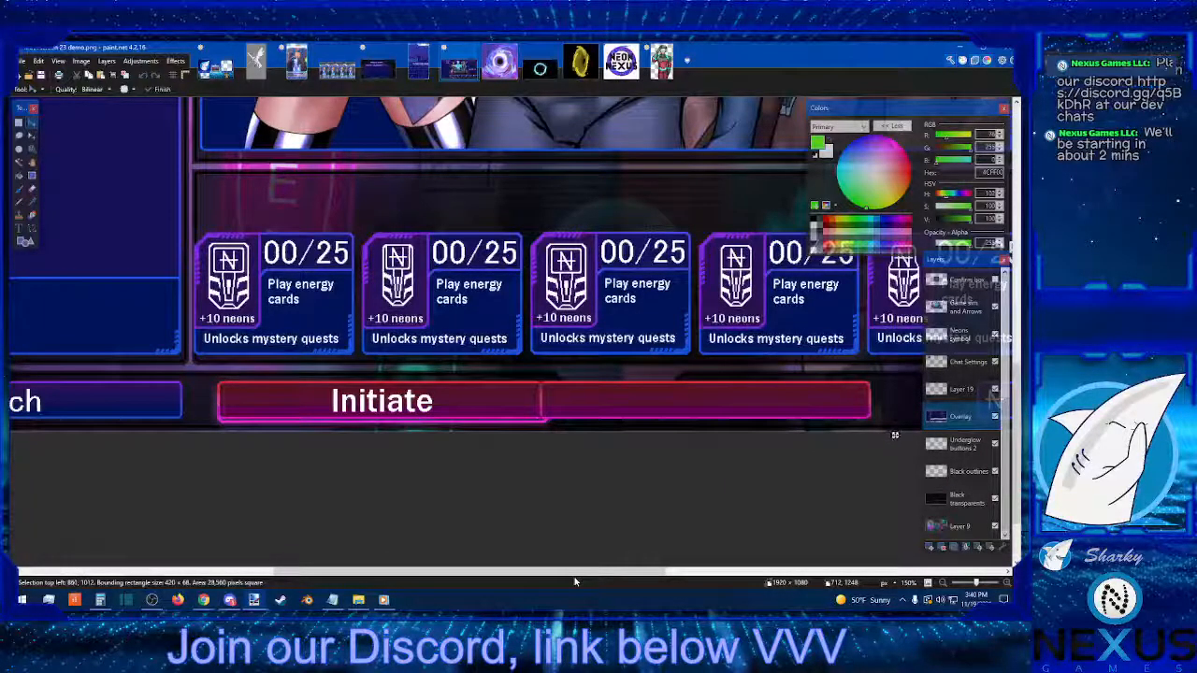
Step: Shift the pasted button frame horizontally across the empty space until it sits against the box with the neons symbol
key(Right)
key(Right)
key(Right)
key(Right)
key(Right)
key(Right)
key(Right)
key(Right)
key(Right)
key(Right)
key(Right)
key(Right)
key(Right)
key(Right)
key(Right)
key(Right)
key(Right)
key(Right)
key(Right)
key(Right)
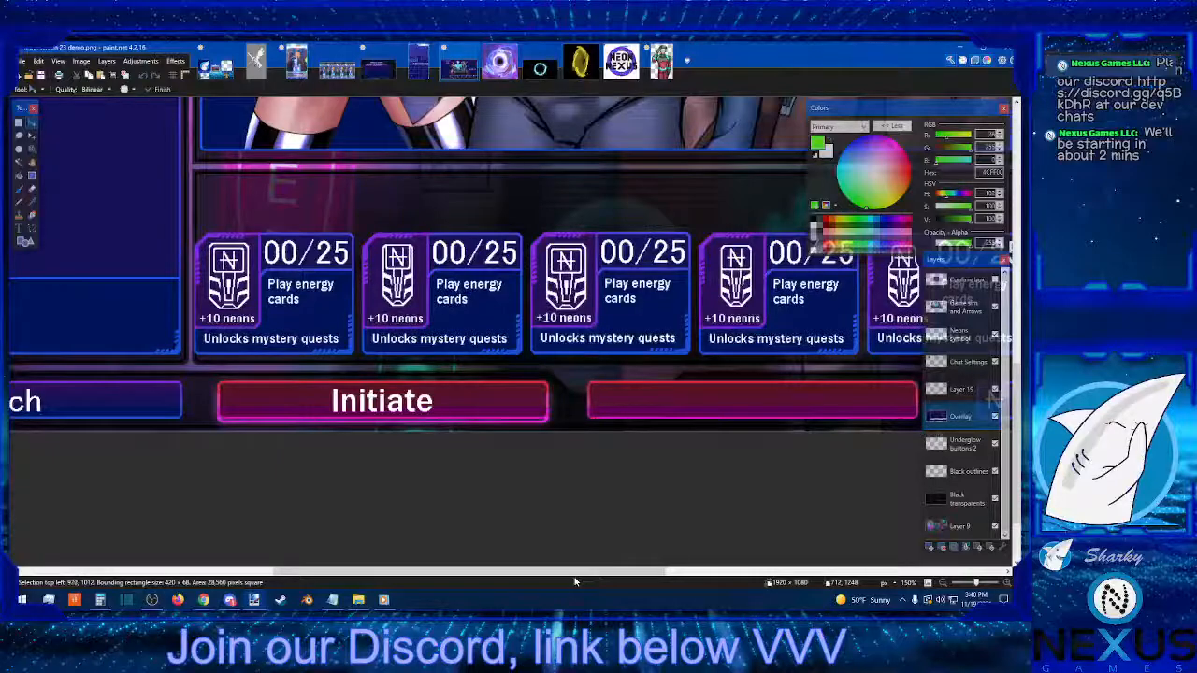
key(Right)
key(Right)
key(Right)
key(Right)
key(Right)
key(Right)
key(Right)
key(Right)
key(Right)
key(Right)
key(Right)
key(Right)
key(Right)
key(Right)
key(Right)
key(Right)
key(Right)
key(Right)
key(Right)
key(Right)
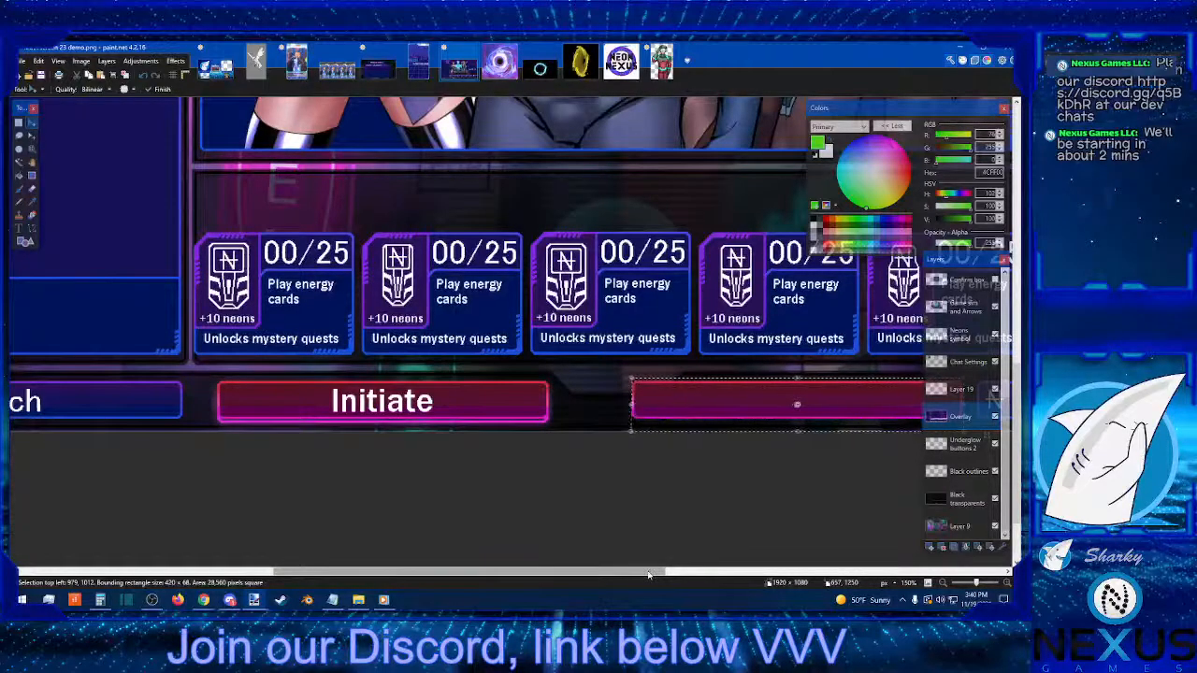
drag(647, 572, 804, 575)
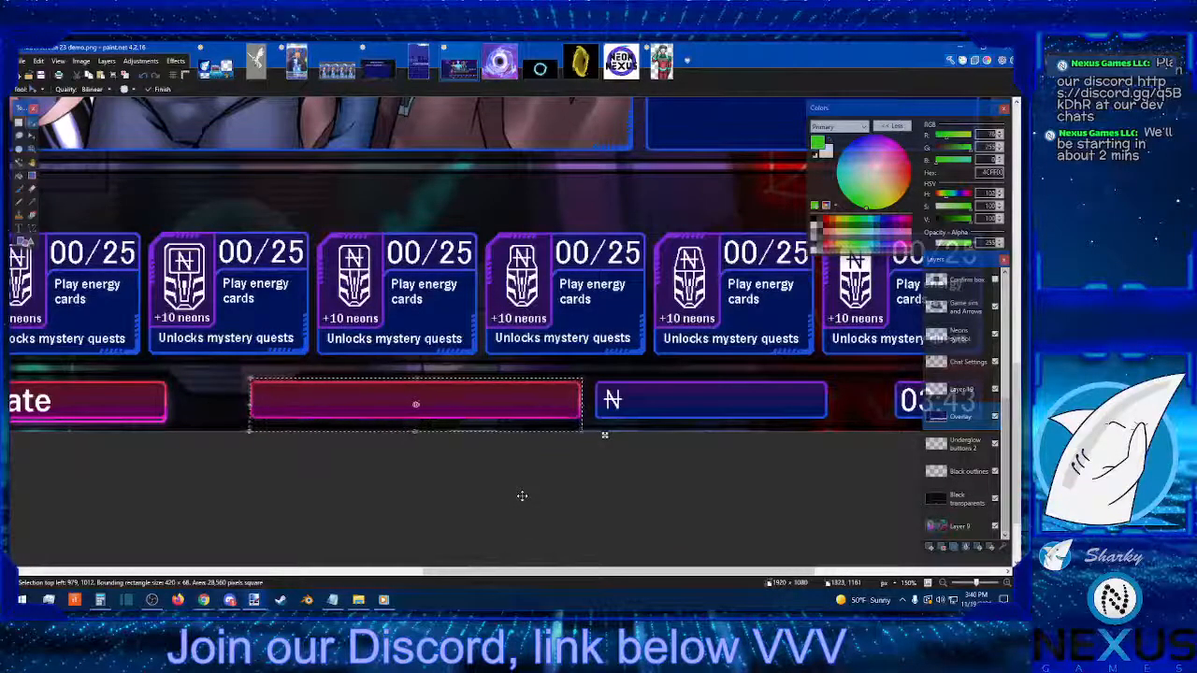
key(Right)
key(Right)
key(Right)
key(Right)
key(Right)
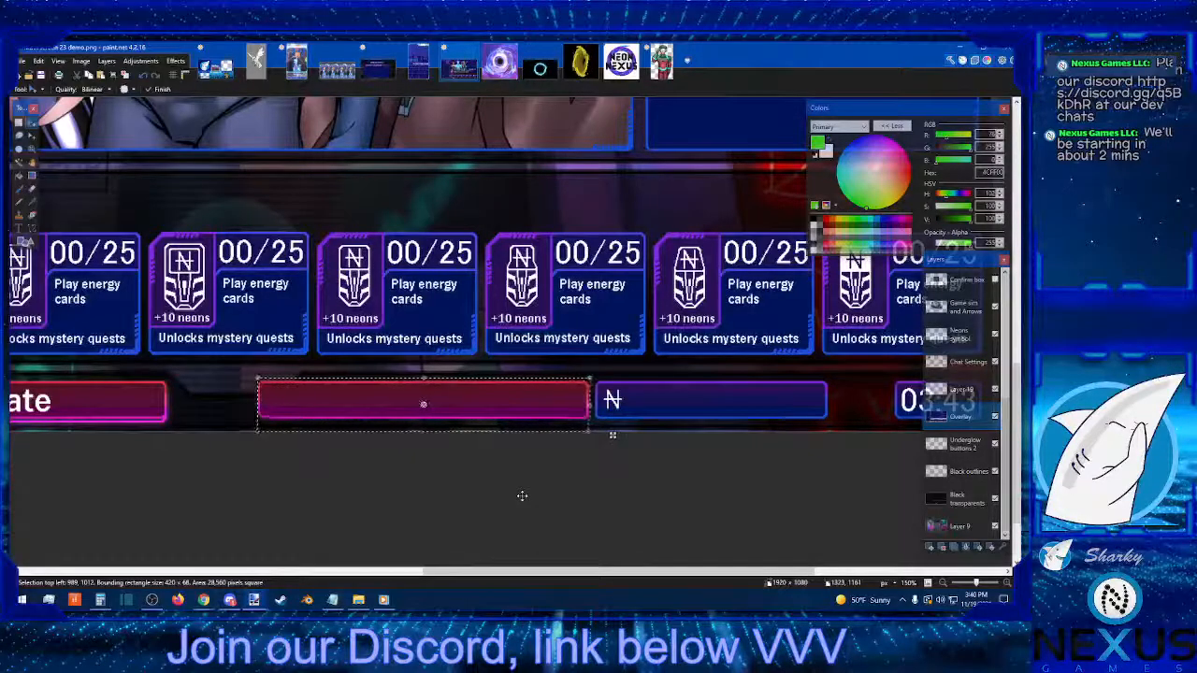
key(Right)
key(Right)
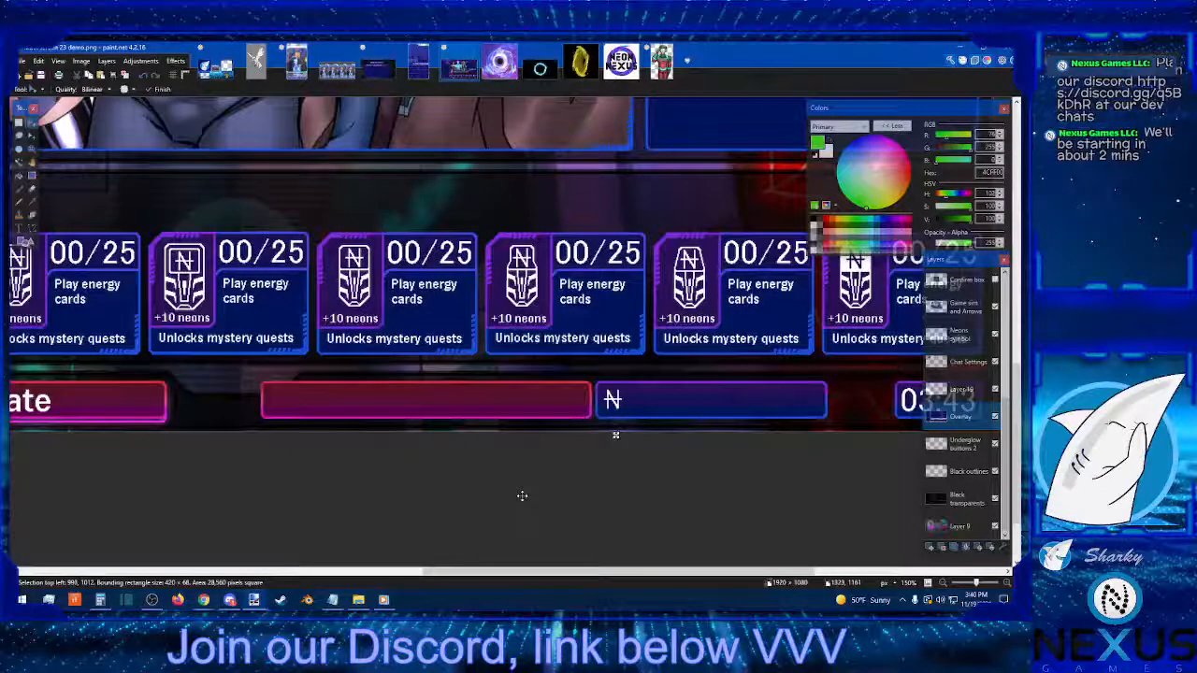
key(Right)
key(Right)
key(Right)
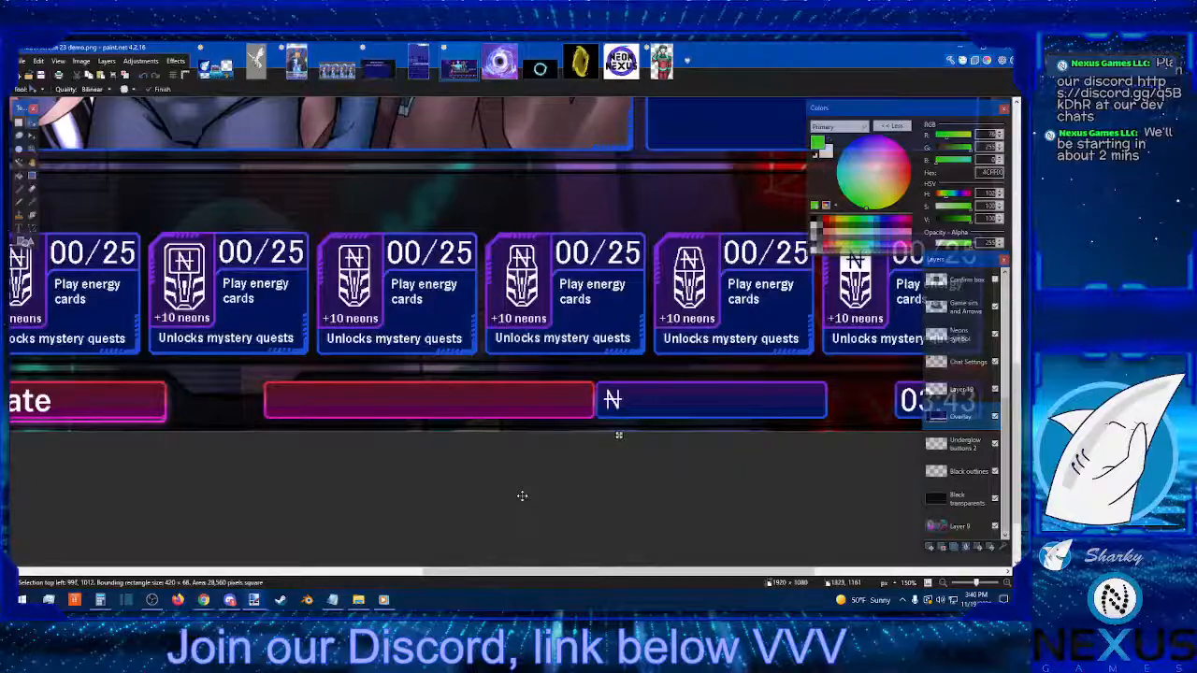
key(Left)
key(Left)
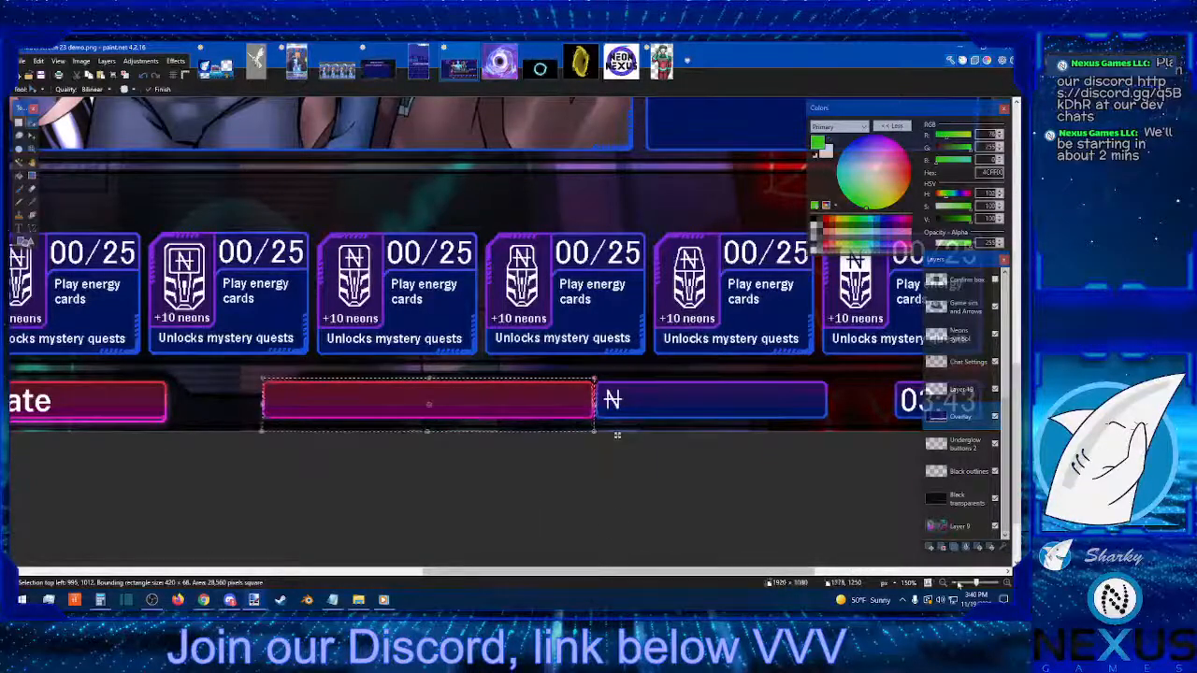
Step: Fine-tune the pasted frame's position so a narrow gap separates it from the neons symbol box
click(1006, 583)
click(1007, 584)
click(1006, 583)
scroll(863, 490, down, 3)
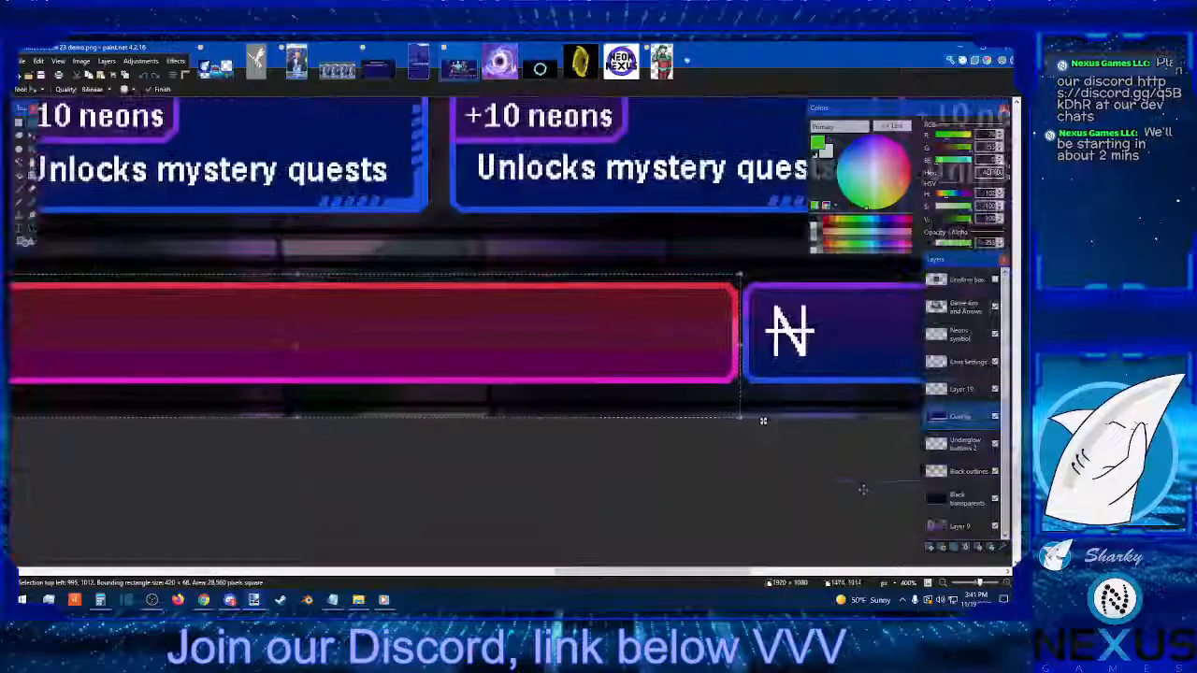
drag(740, 415, 728, 412)
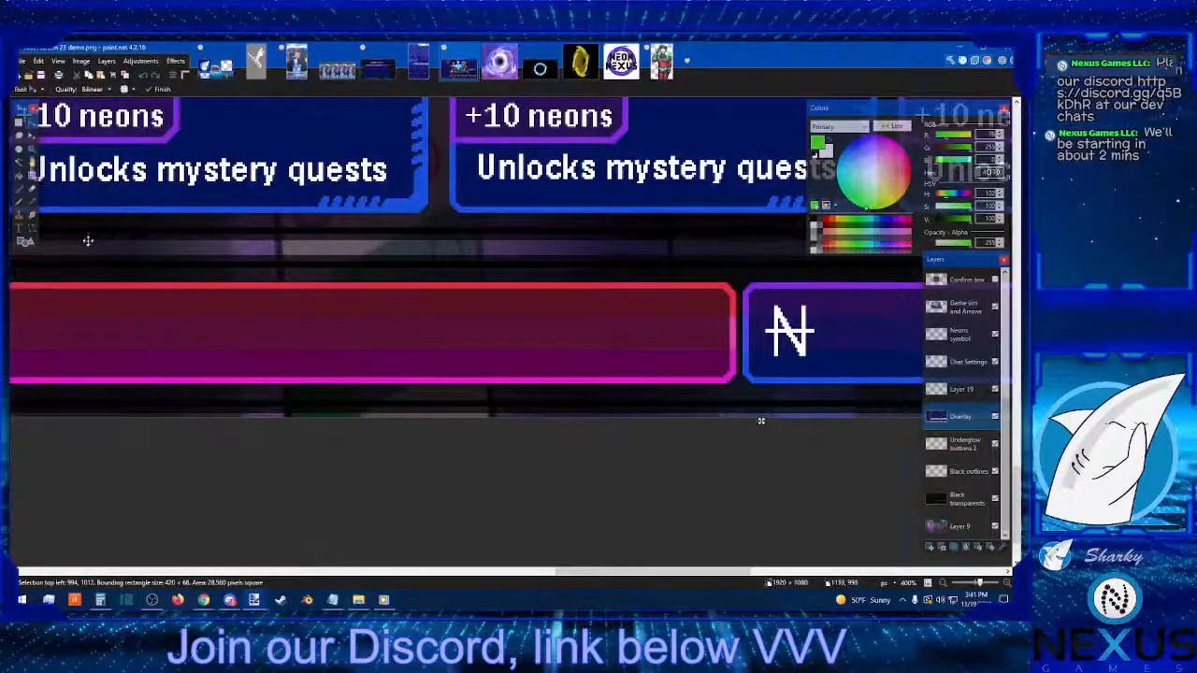
Step: Measure the gap between the grid icon button and the Search box, and compare it with the gap beside the new frame
click(19, 122)
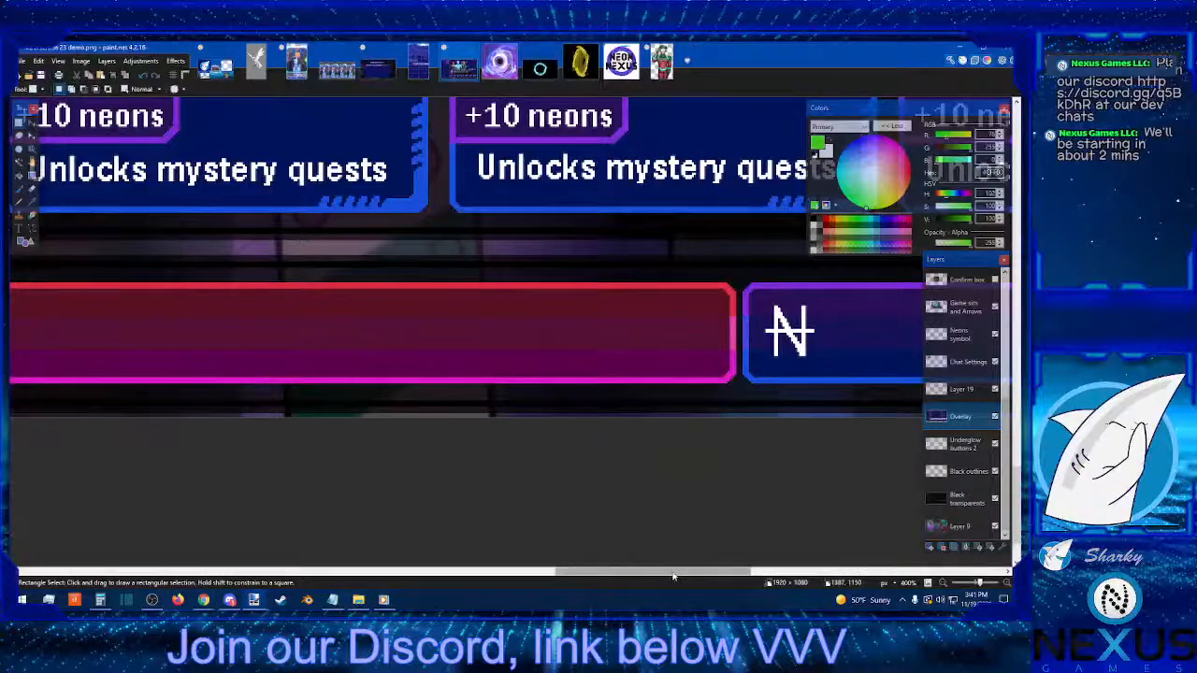
drag(673, 573, 198, 520)
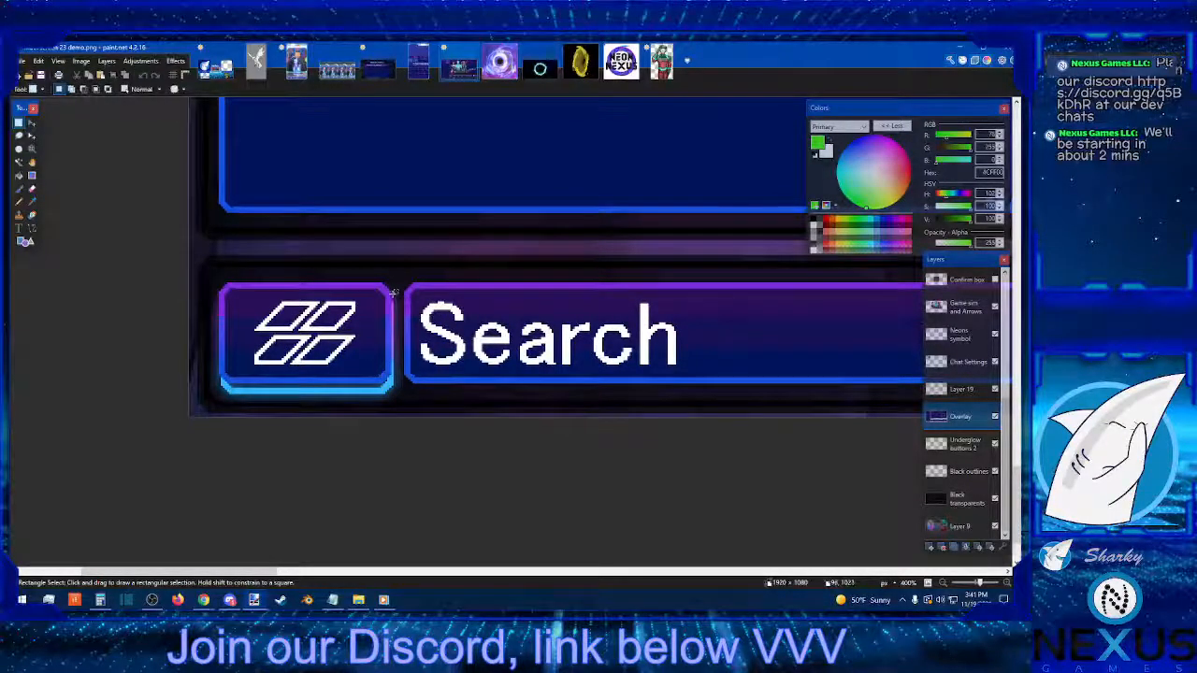
drag(392, 294, 396, 300)
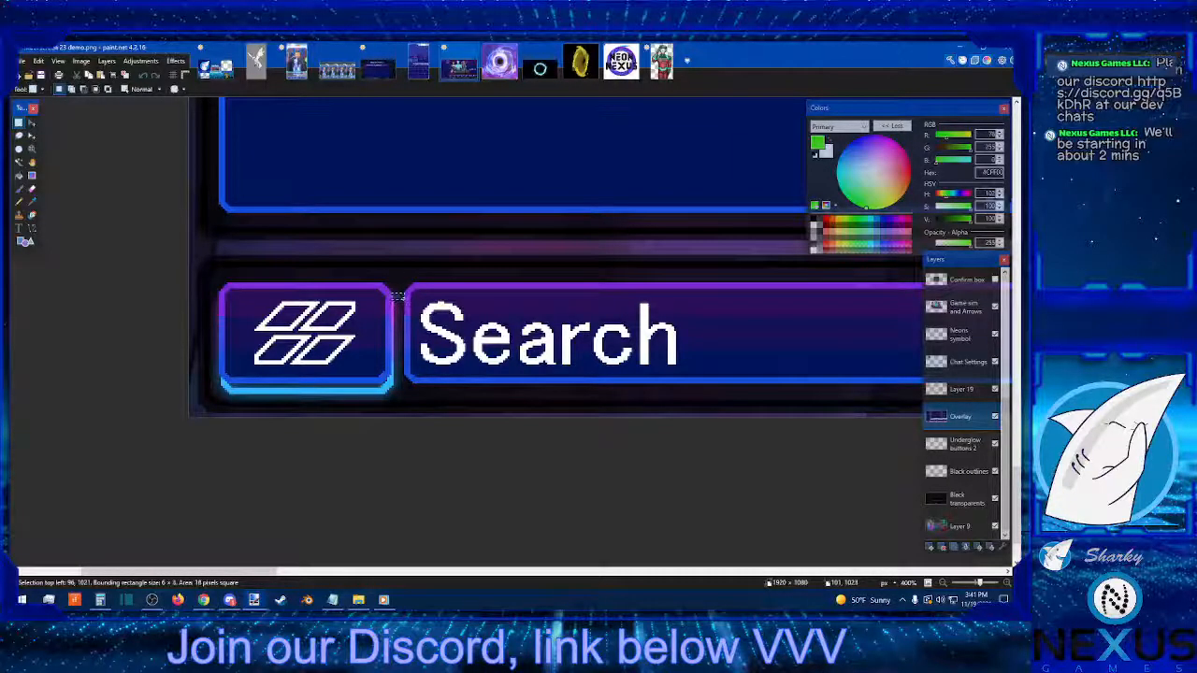
click(339, 574)
drag(338, 573, 645, 575)
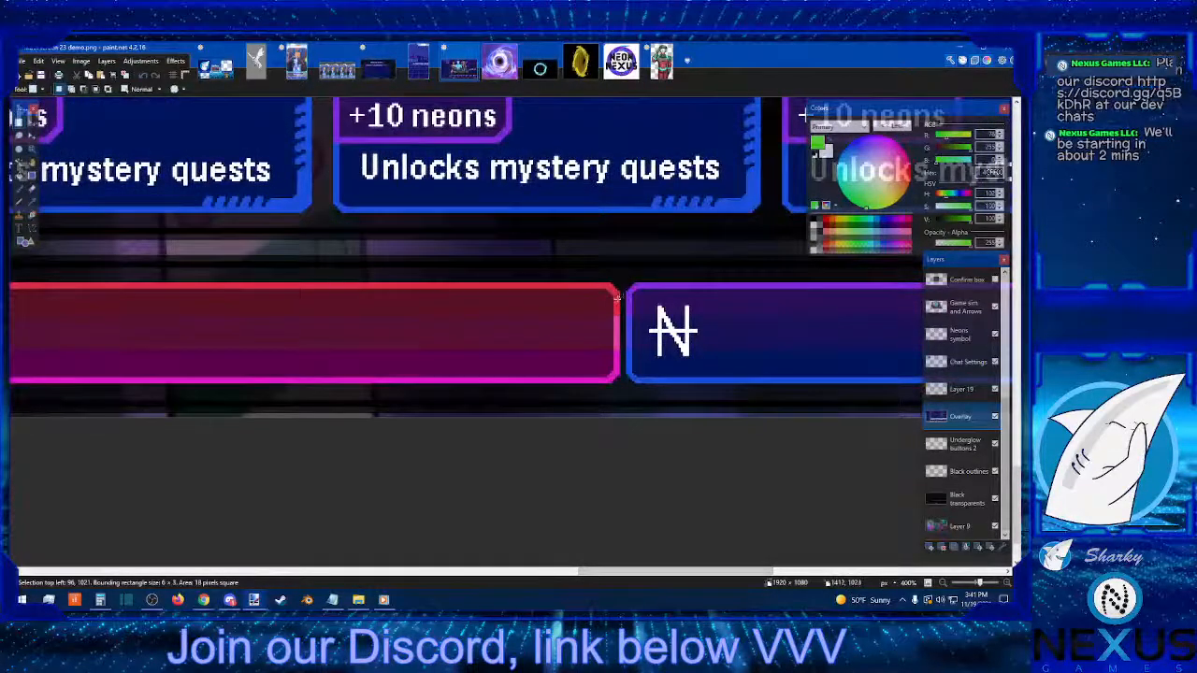
drag(620, 298, 630, 304)
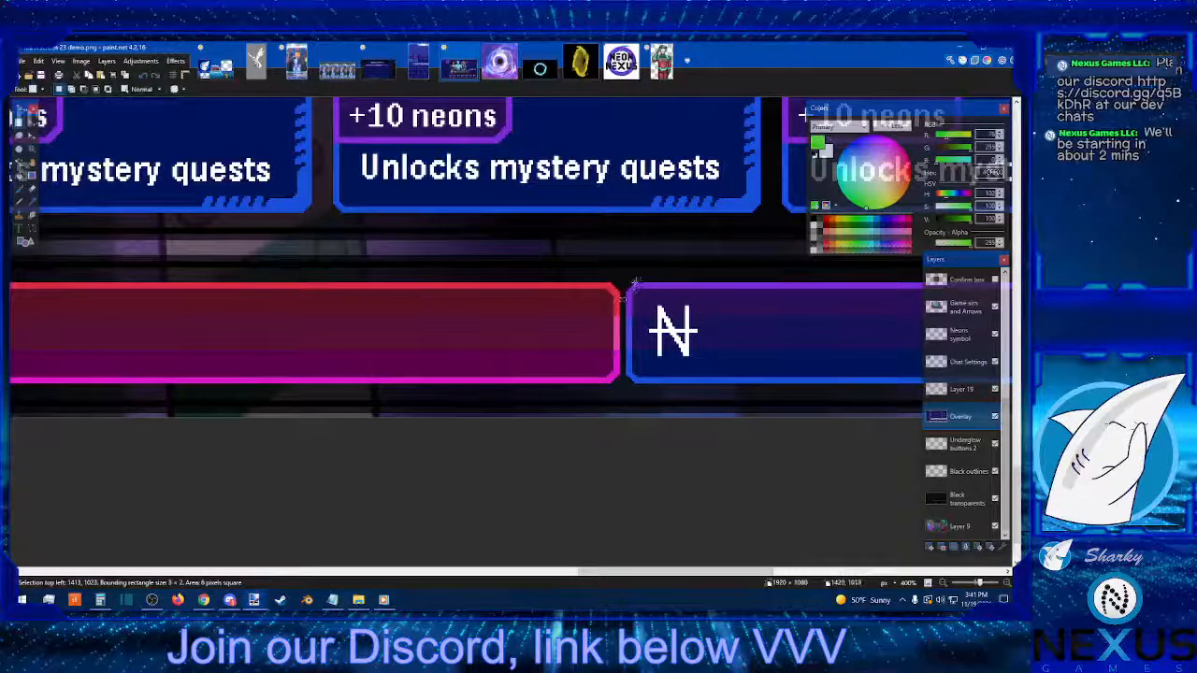
Step: Select an area of about 443 × 69 pixels around the new frame and nudge it 3 pixels away from the neons symbol box
drag(627, 274, 399, 433)
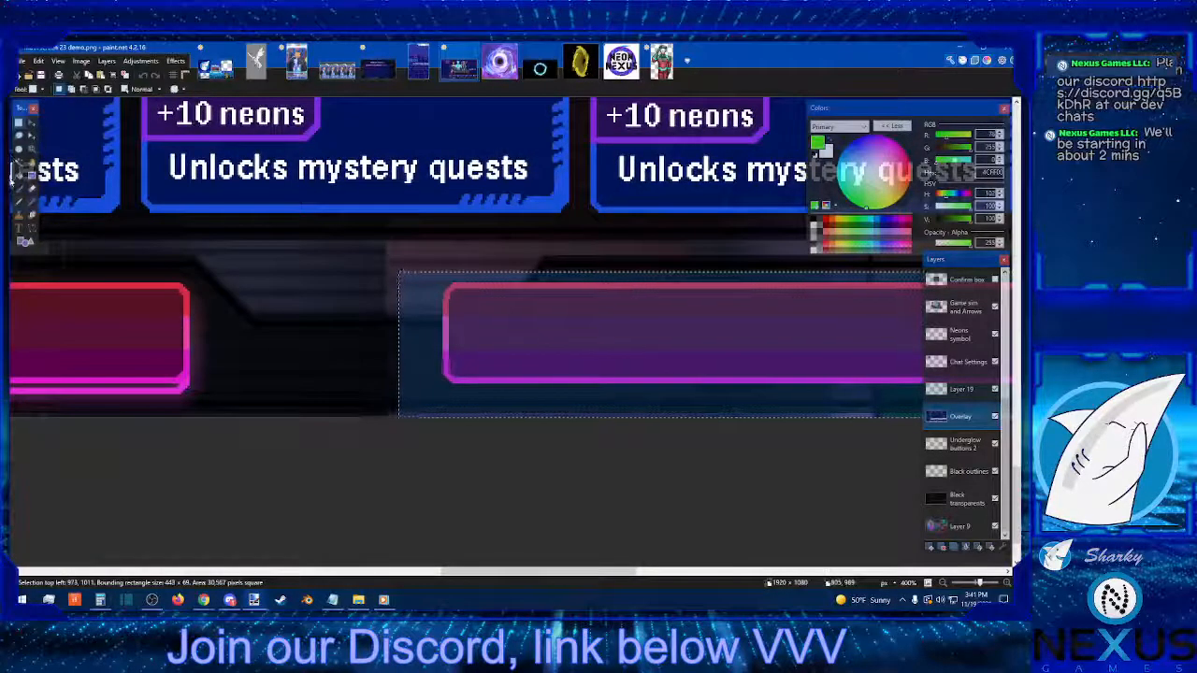
click(32, 124)
key(Left)
key(Left)
key(Left)
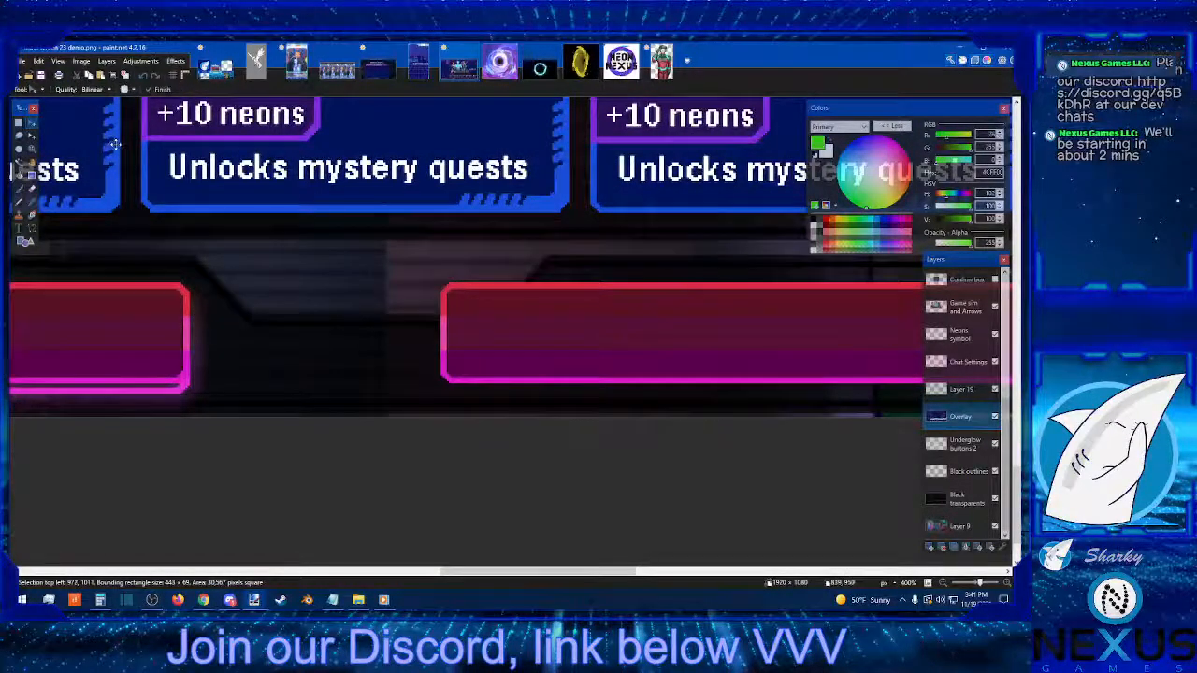
Step: Shorten the new frame by moving an area of about 83 × 69 pixels around its end nearest Initiate inward, then deselect
click(19, 122)
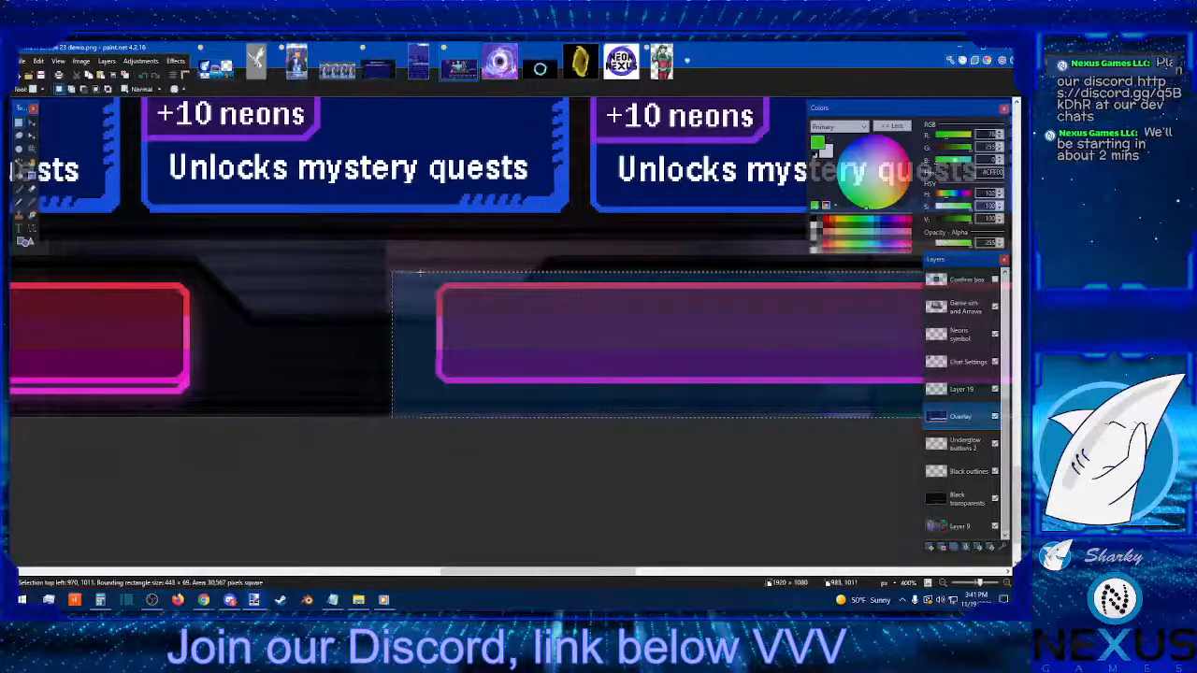
drag(419, 272, 594, 417)
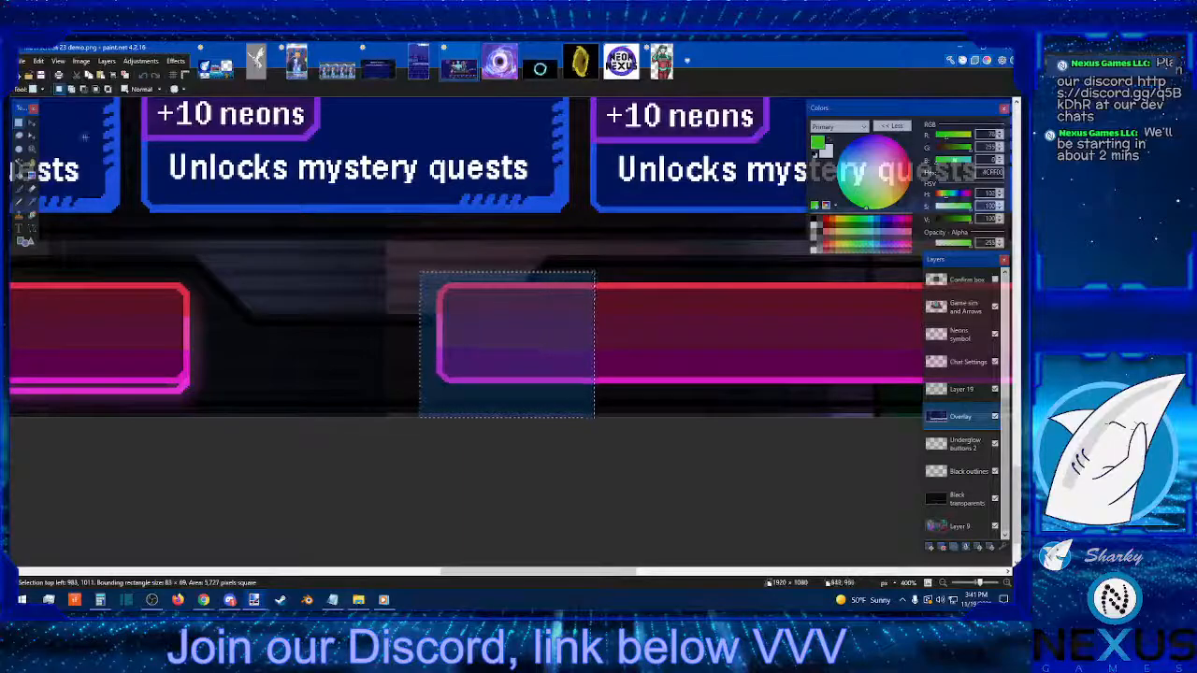
click(31, 123)
key(Right)
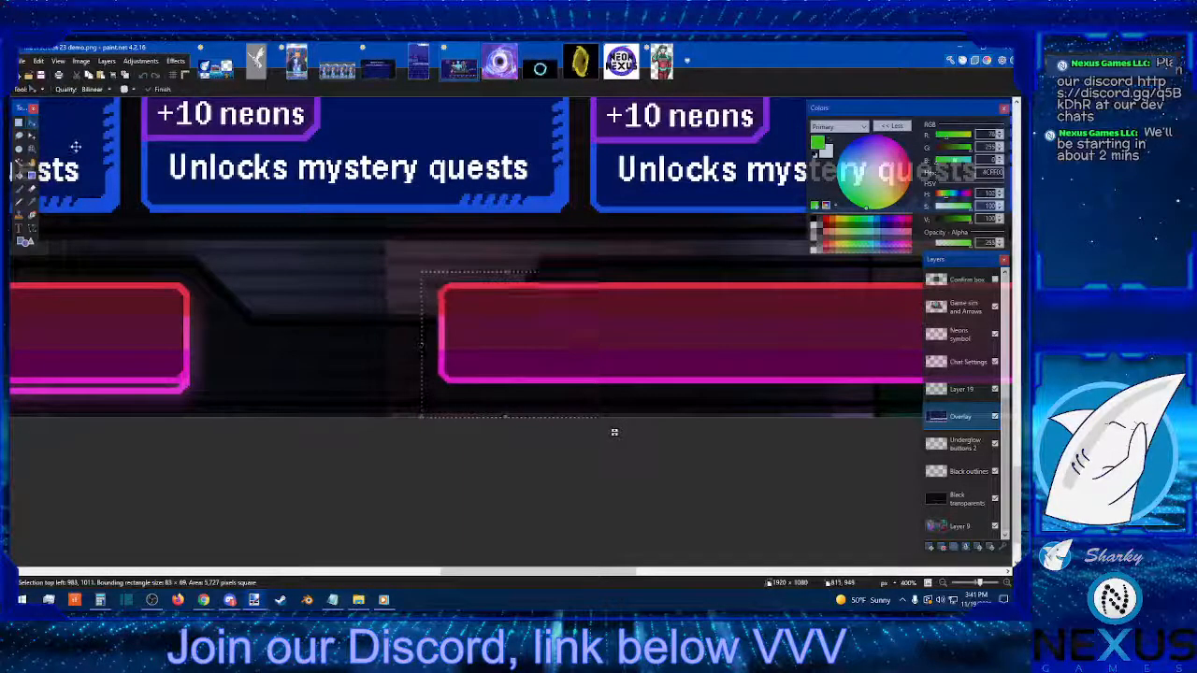
drag(614, 433, 711, 432)
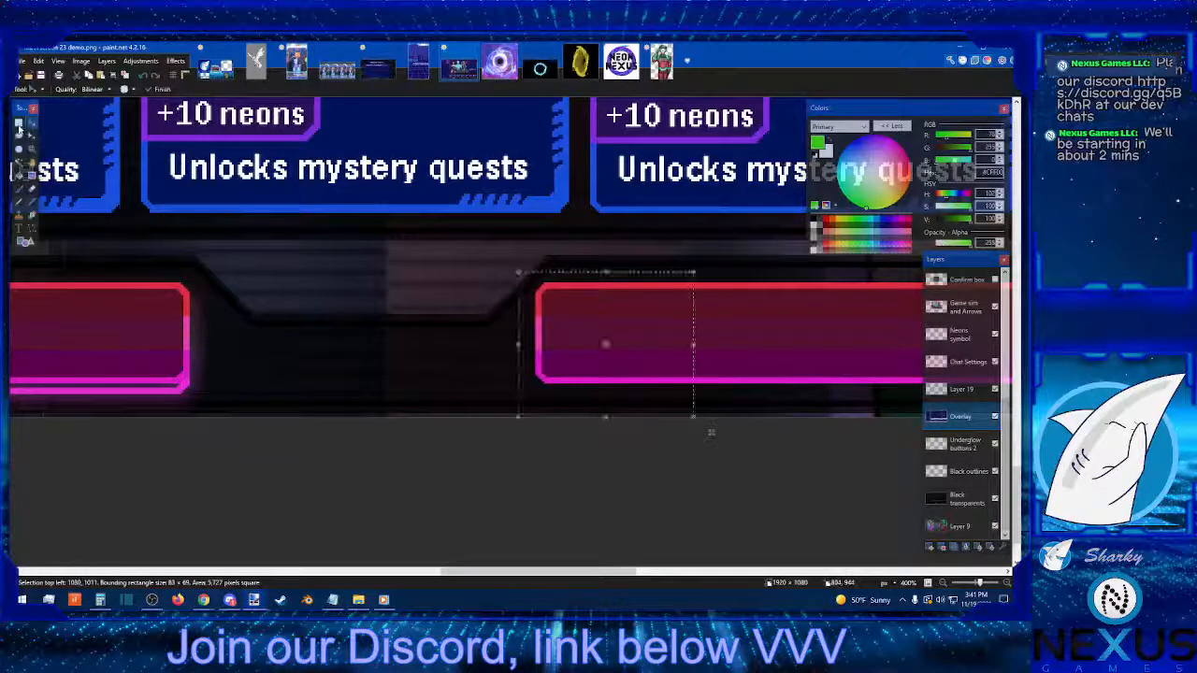
click(20, 126)
click(699, 354)
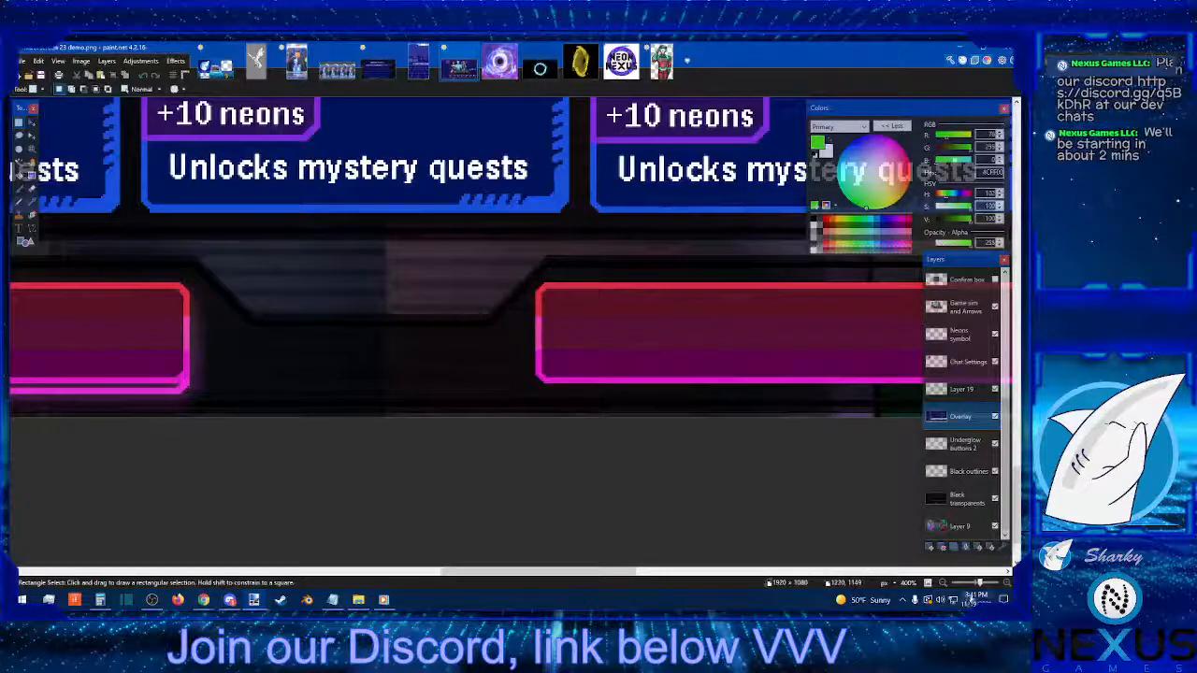
Step: Toggle Layer 9's visibility to check the whole layout and its lower button row without the background
click(944, 584)
click(945, 583)
click(944, 584)
click(945, 584)
click(945, 584)
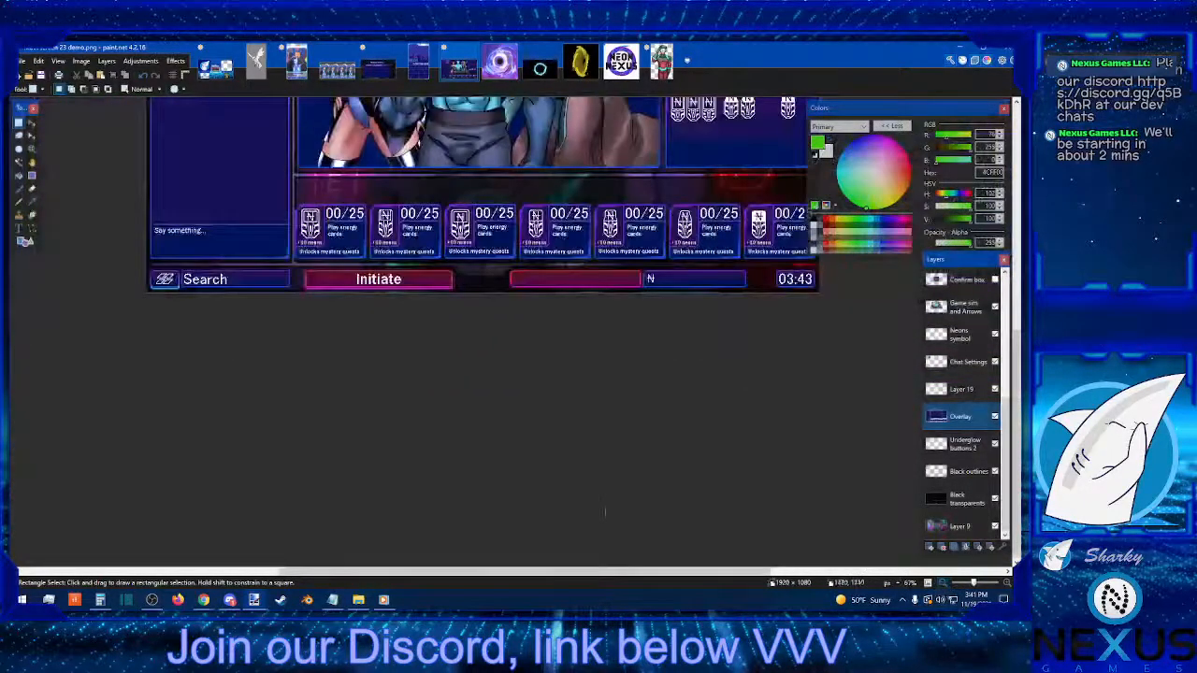
scroll(590, 491, up, 2)
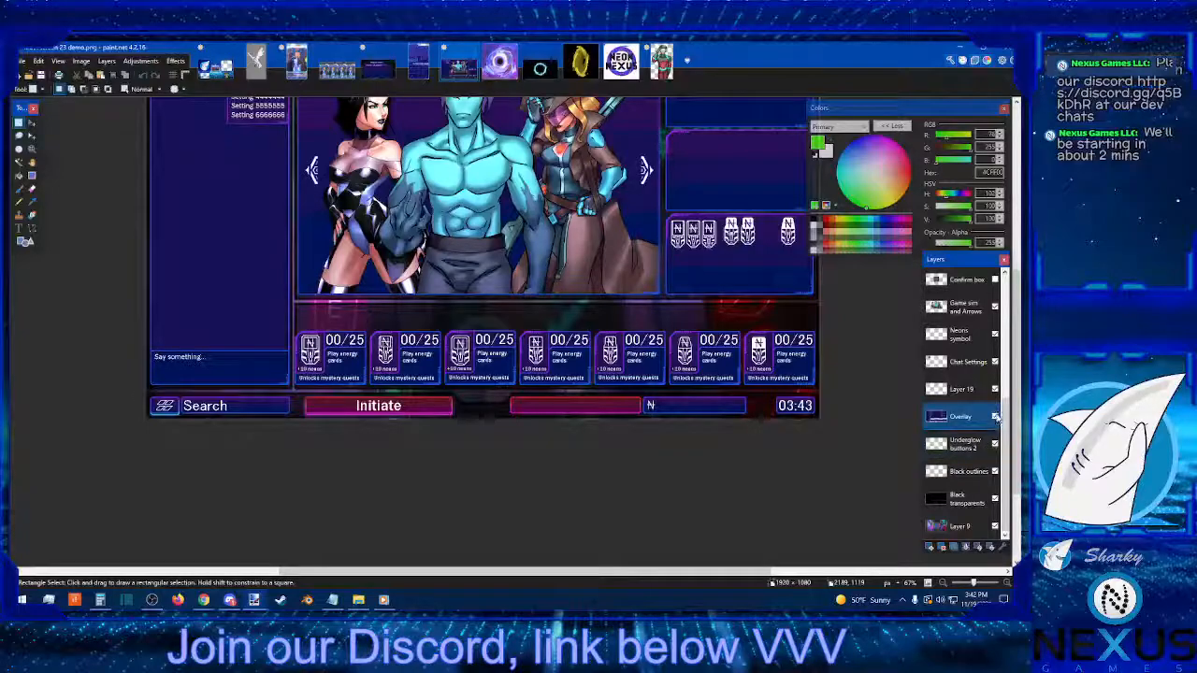
click(996, 527)
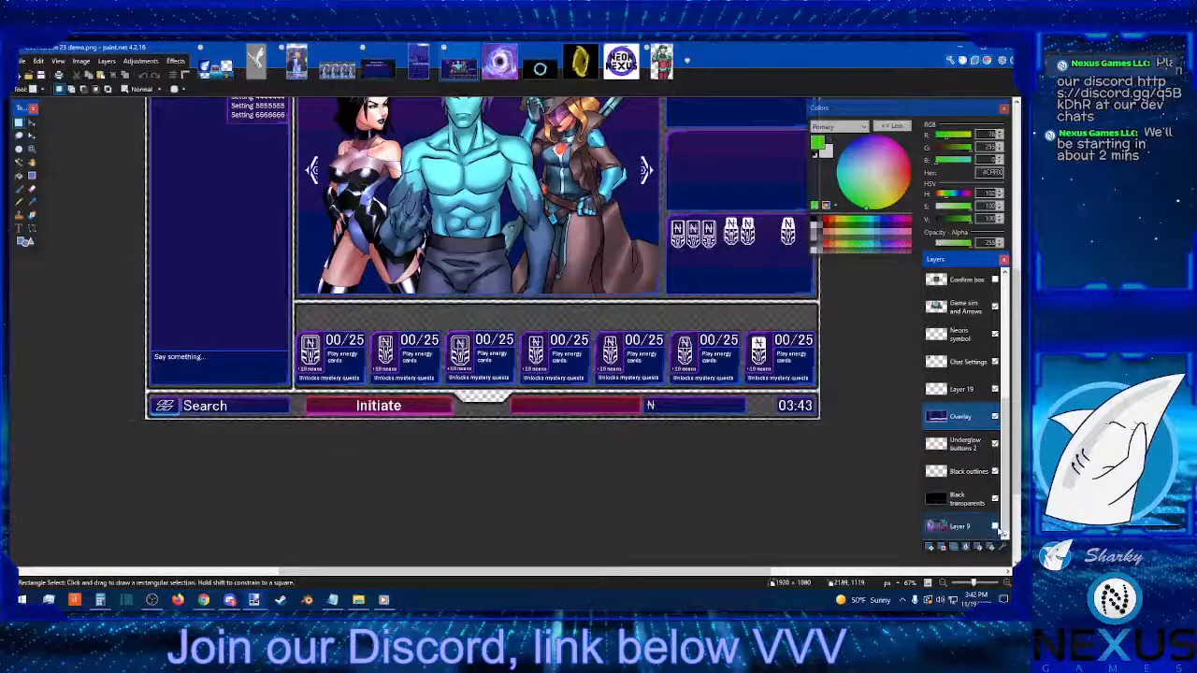
click(996, 526)
click(996, 527)
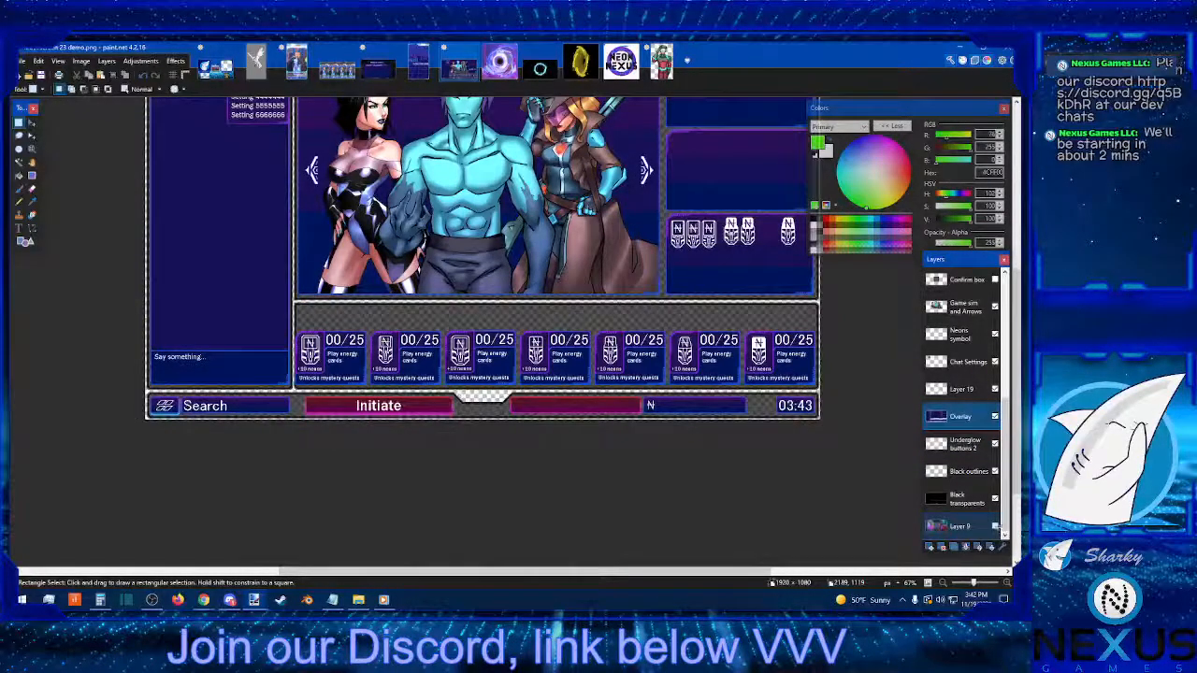
click(996, 526)
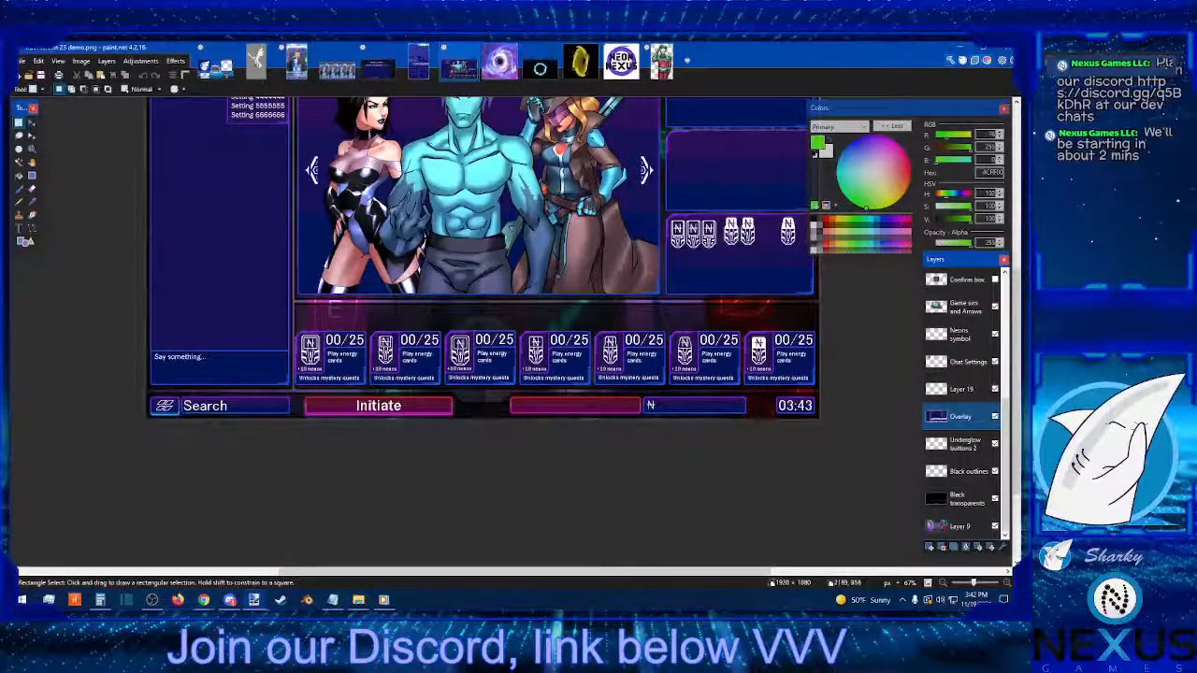
Step: Toggle the visibility of the Overlay and the Game sim and Arrows layers to check which parts of the buttons each holds
click(995, 417)
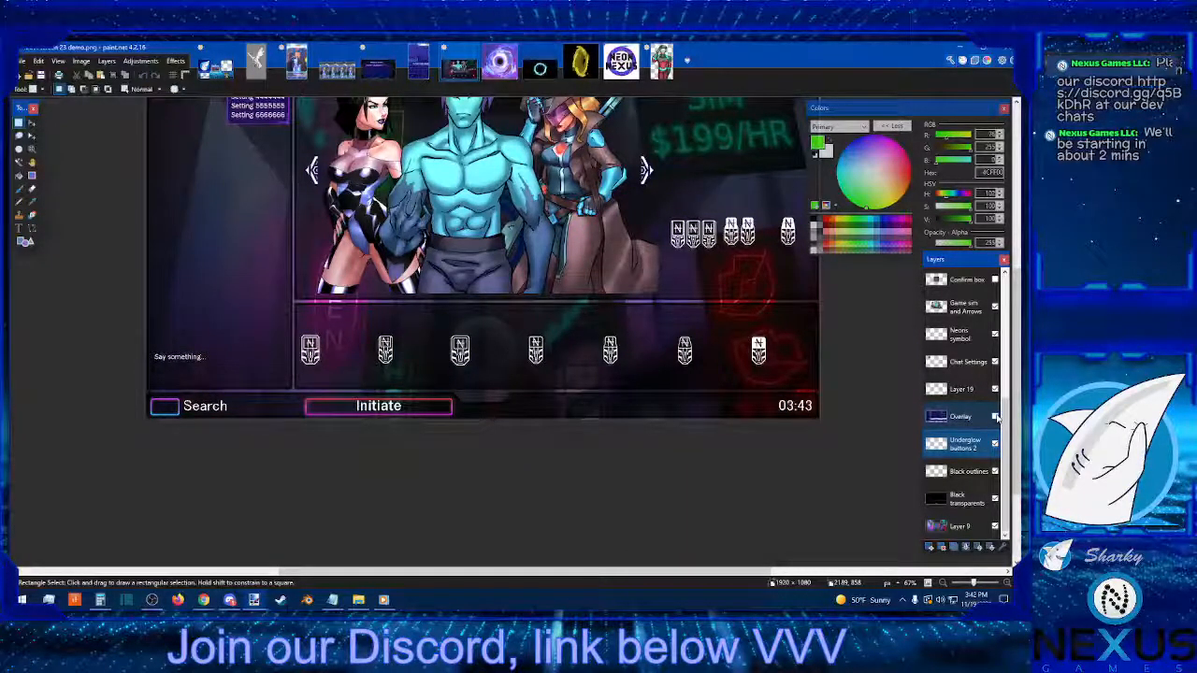
click(995, 306)
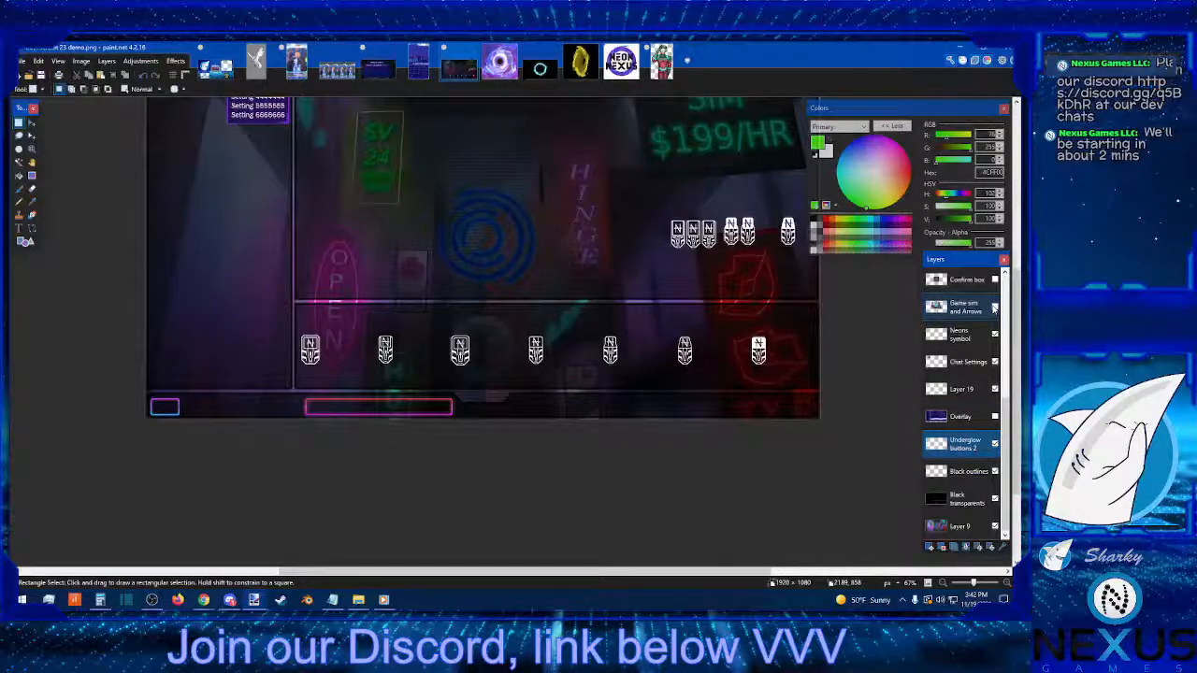
click(995, 307)
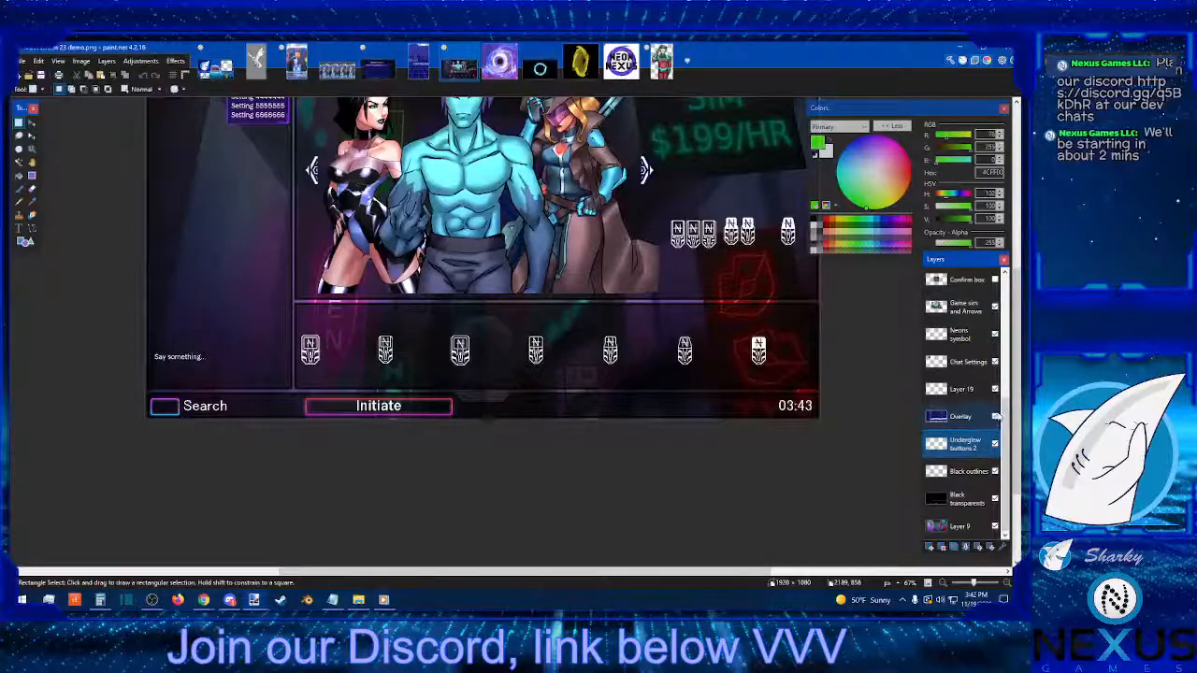
click(995, 416)
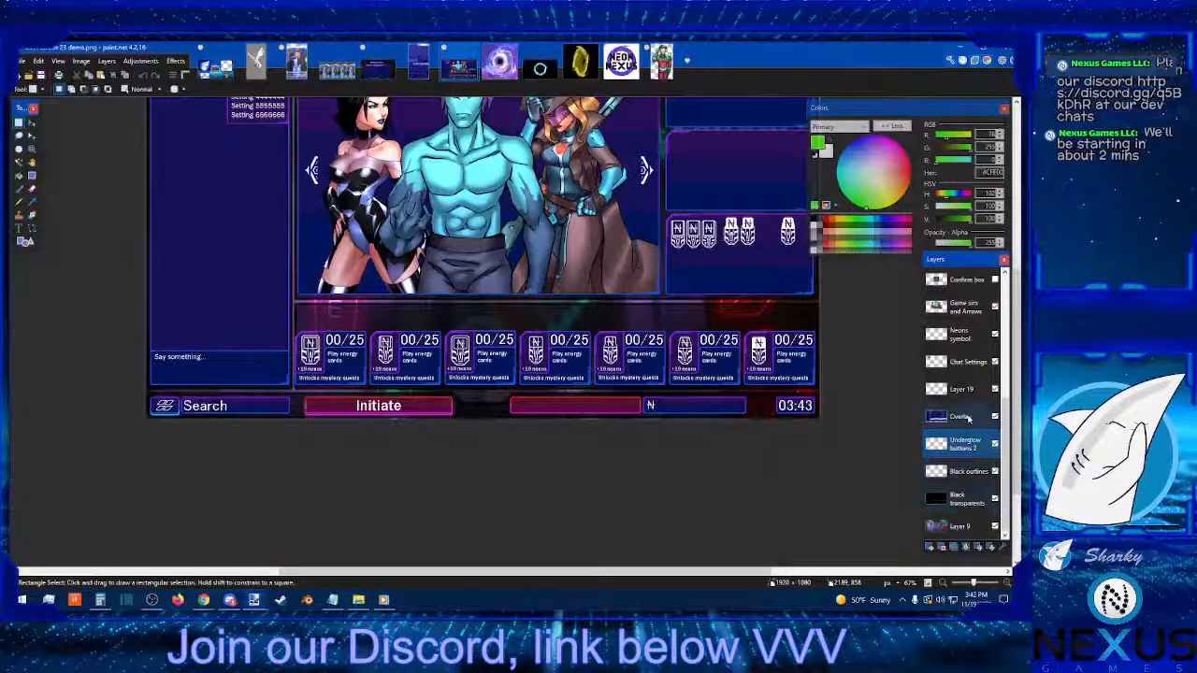
Step: Make the Overlay layer active and gauge the gap between Initiate's upper corner and the black notch line using small rectangular selections, then deselect
click(968, 418)
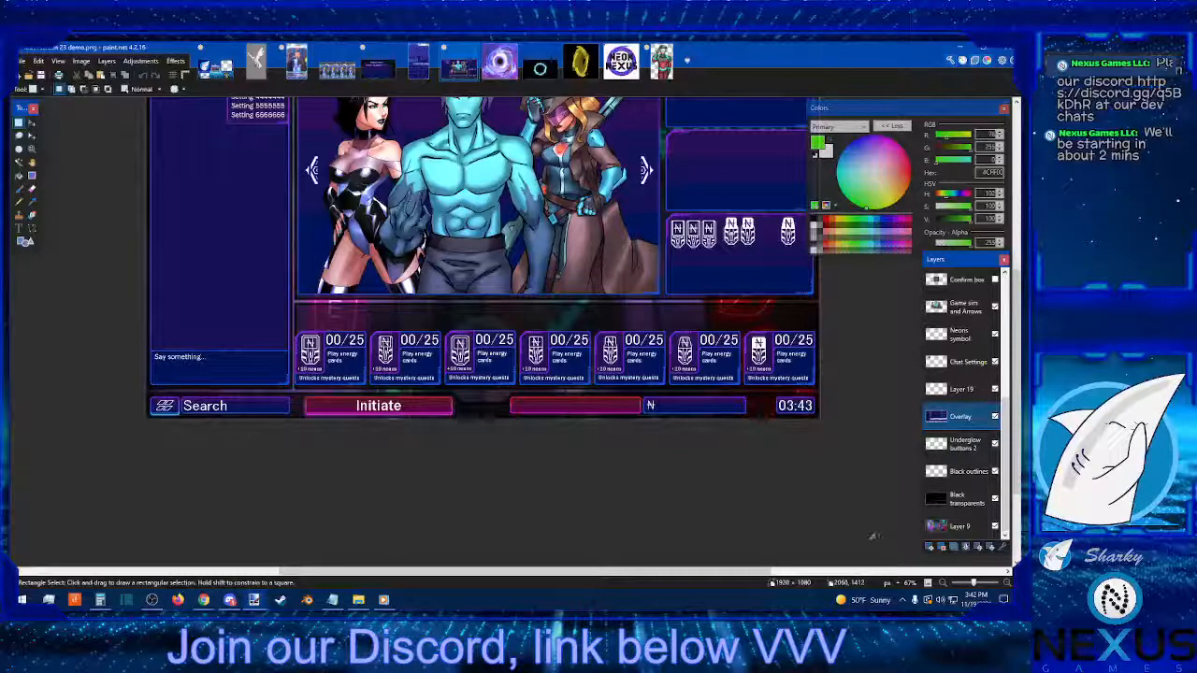
scroll(497, 304, up, 6)
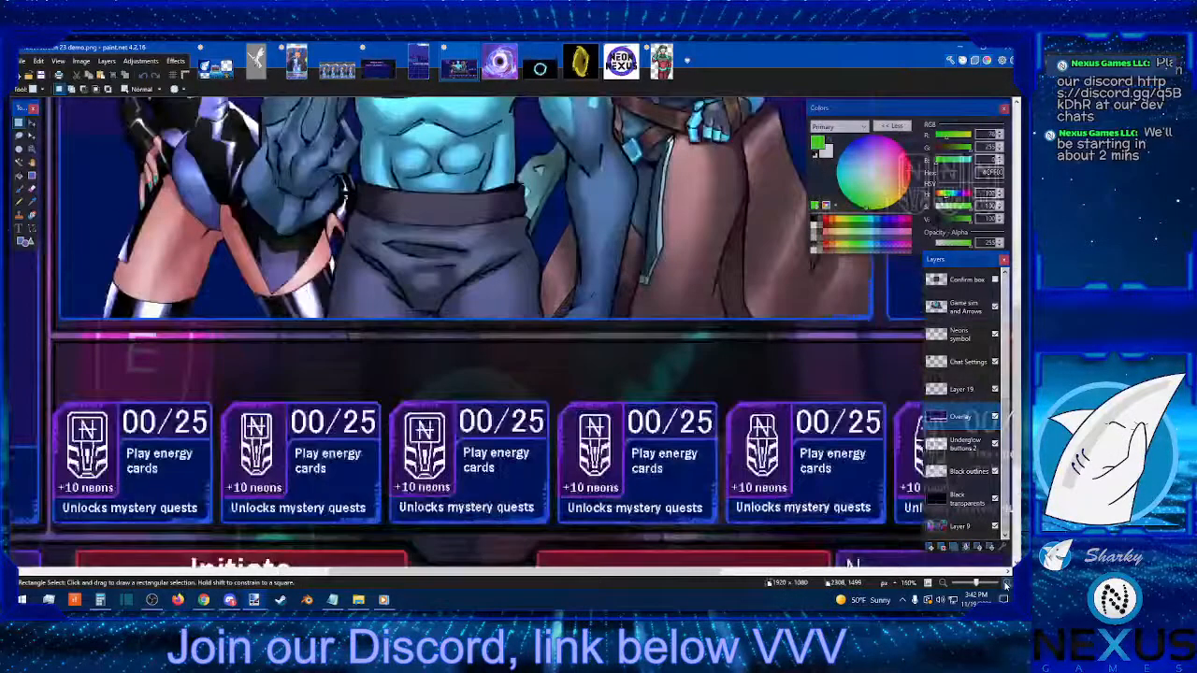
scroll(763, 440, down, 3)
scroll(763, 449, down, 3)
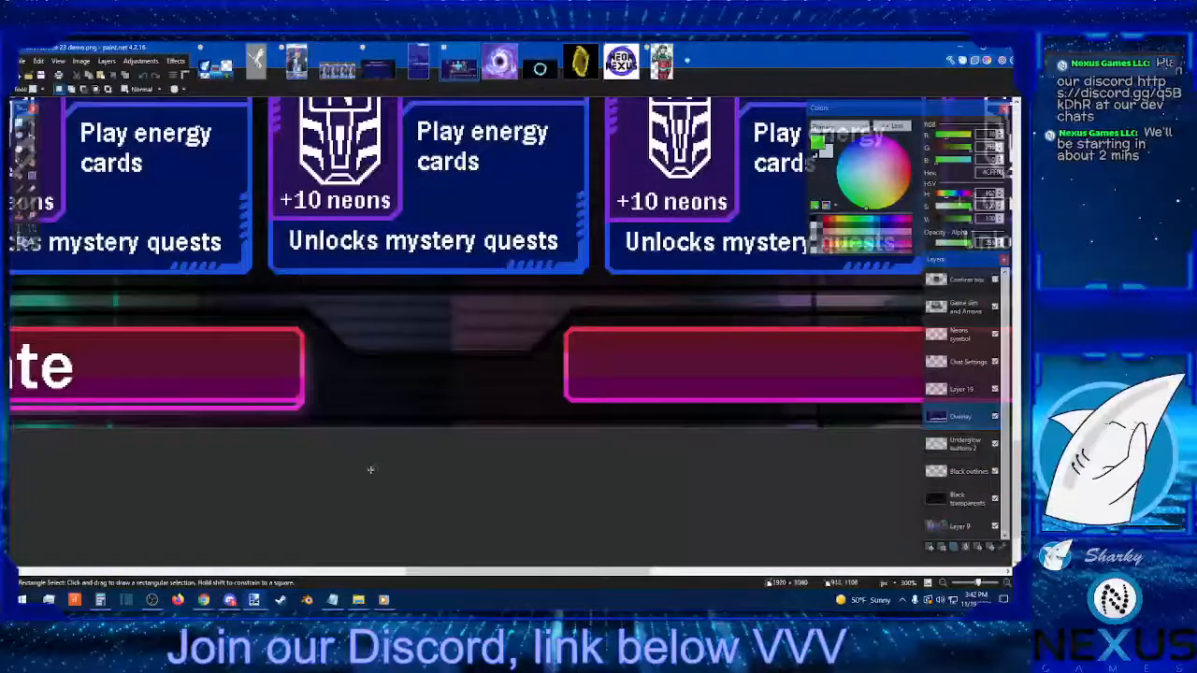
click(403, 572)
drag(402, 572, 629, 550)
click(1007, 582)
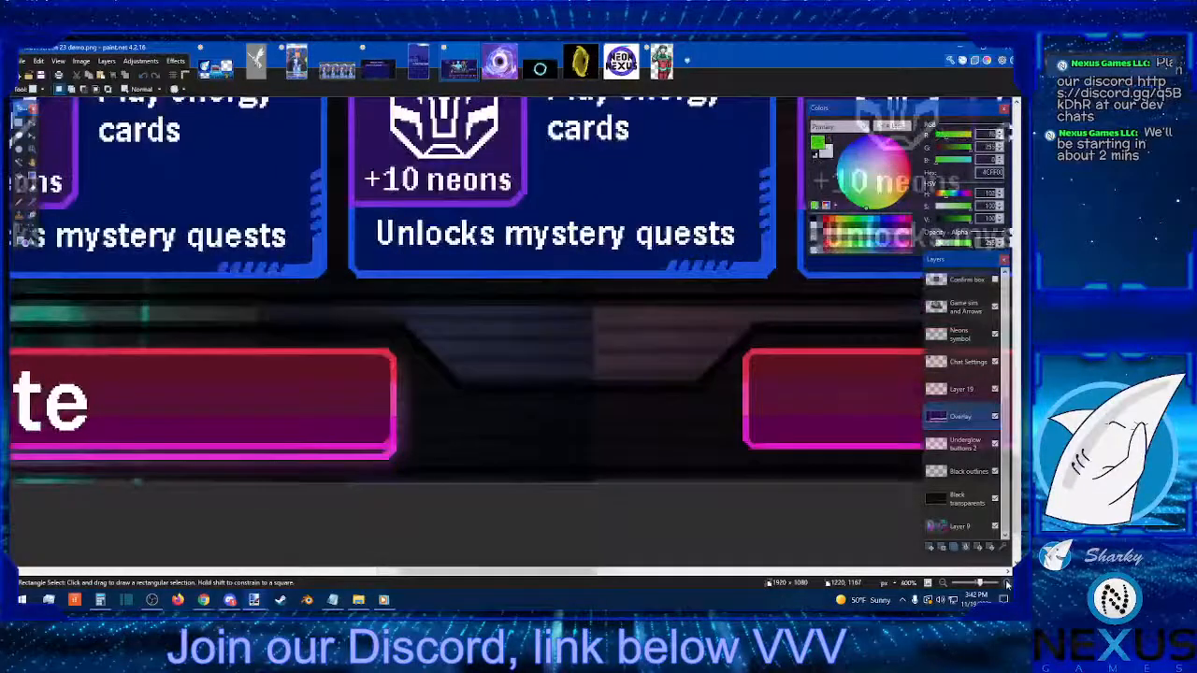
click(1007, 583)
click(1007, 583)
scroll(773, 505, down, 3)
scroll(374, 271, up, 1)
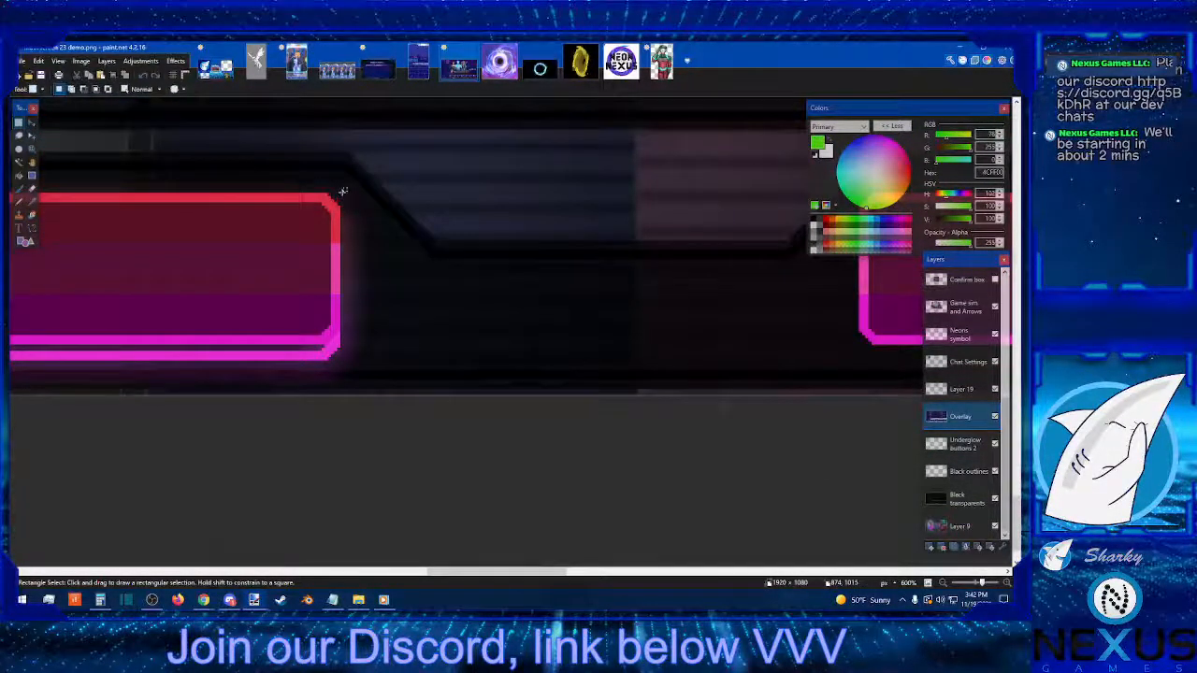
drag(342, 191, 352, 223)
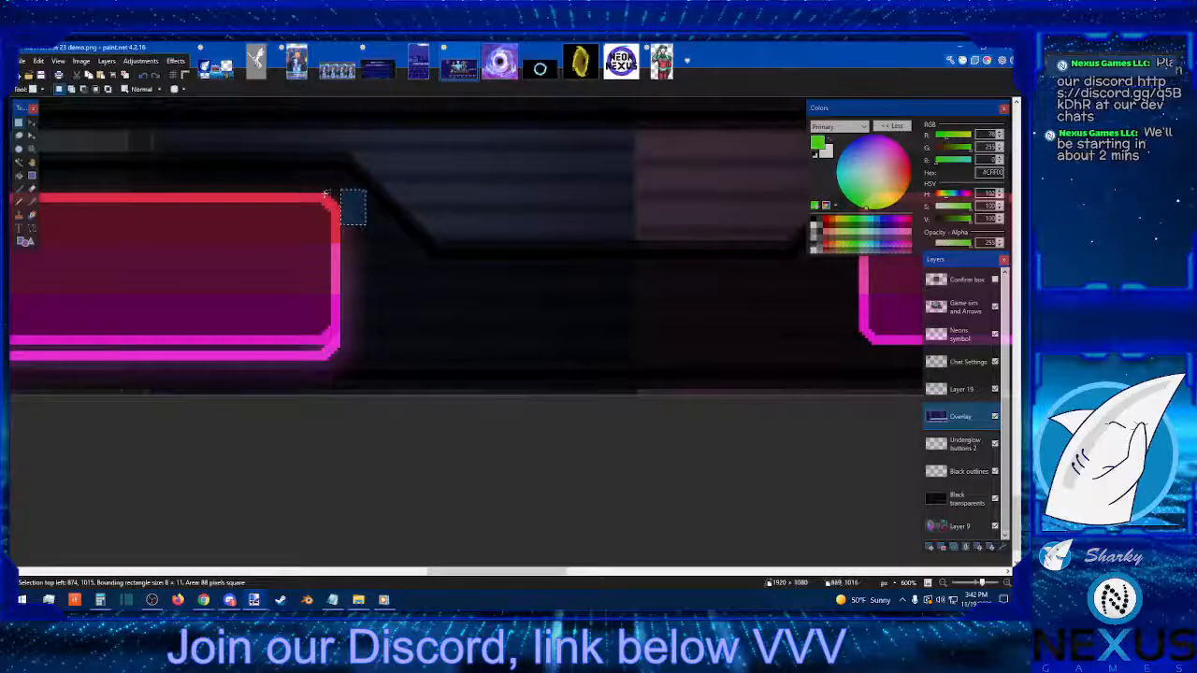
drag(327, 194, 340, 200)
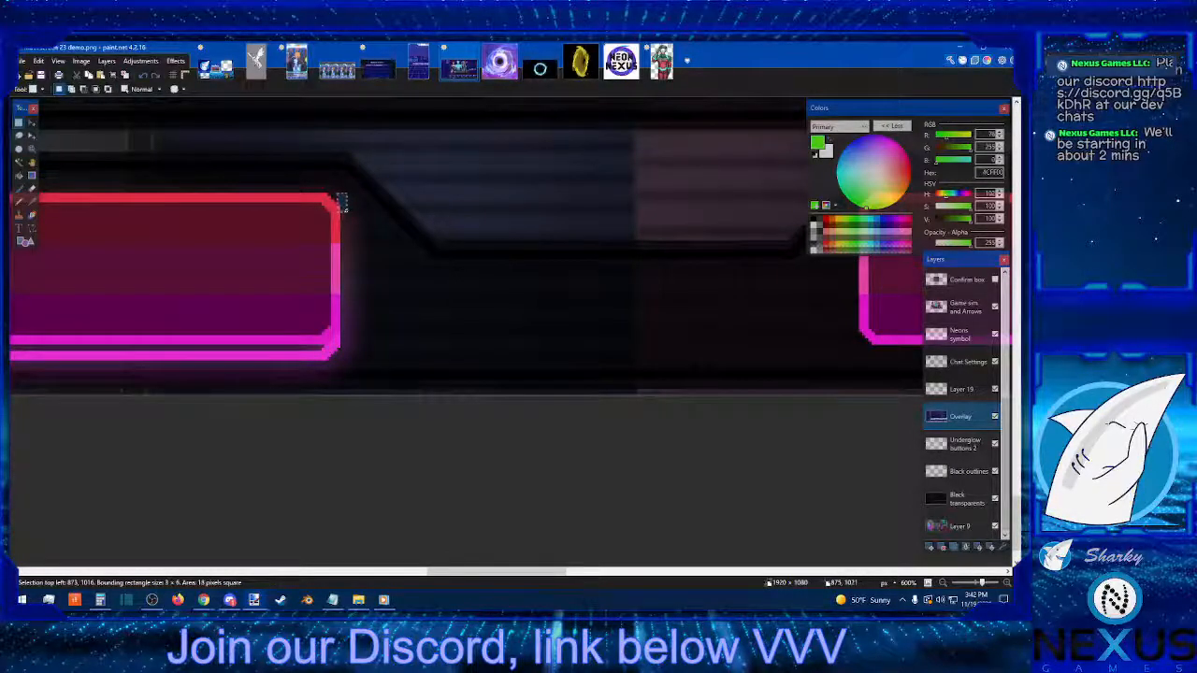
click(338, 208)
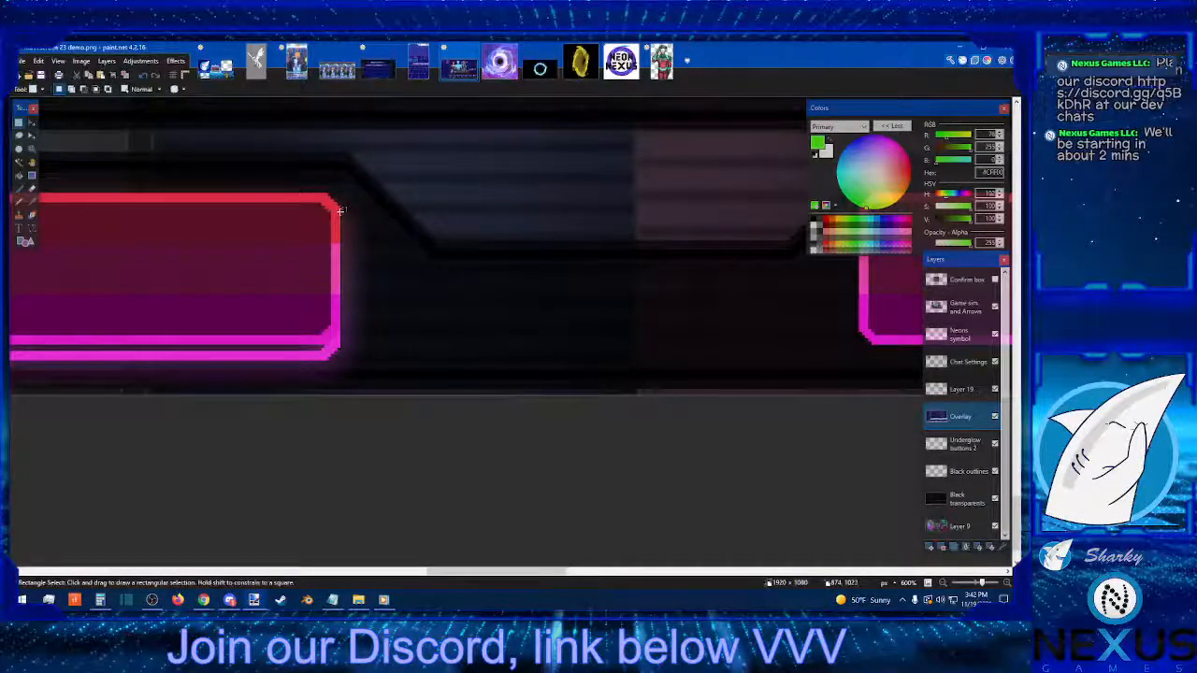
drag(340, 210, 372, 215)
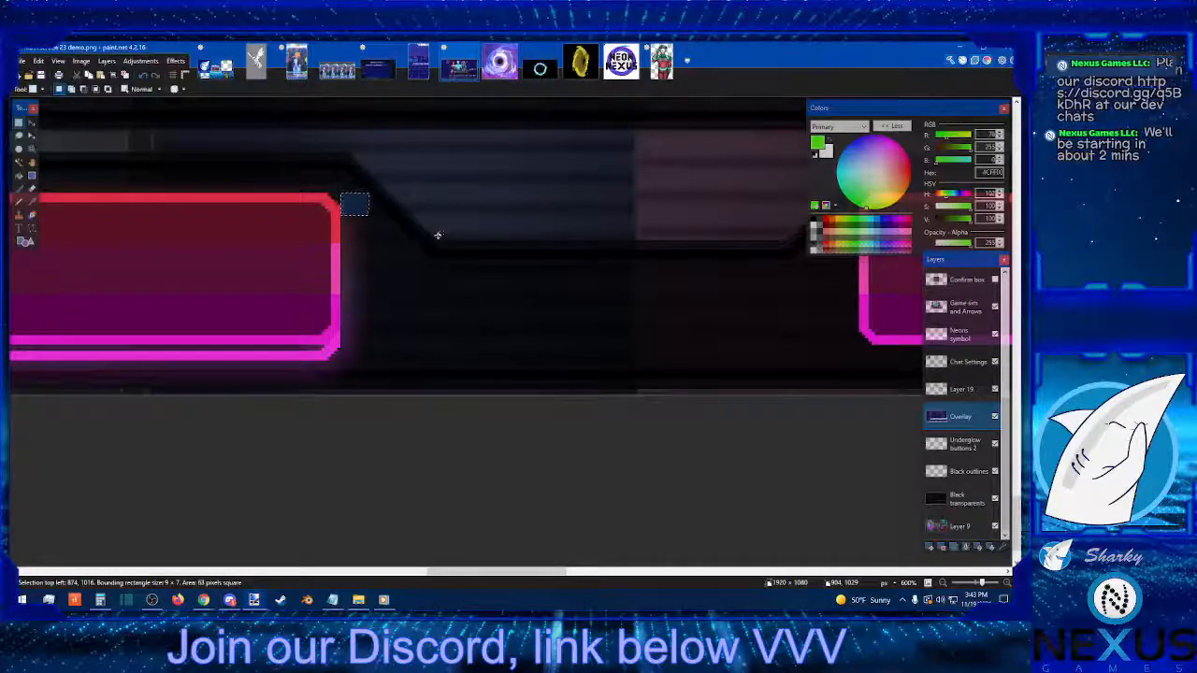
click(488, 299)
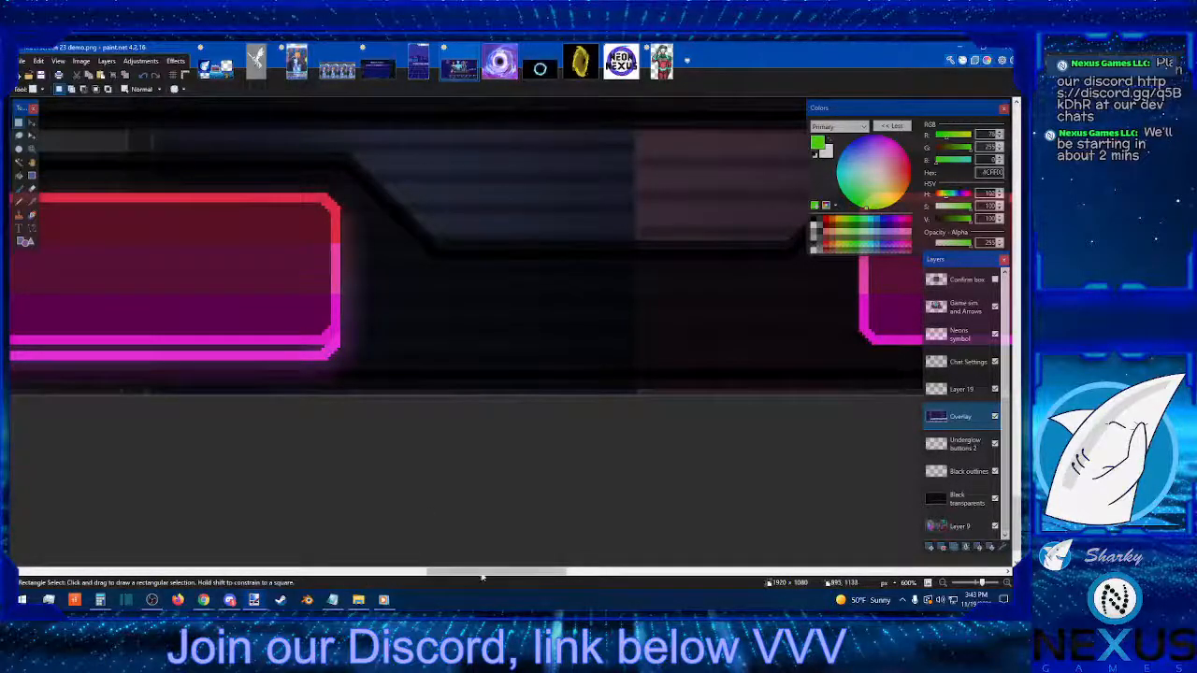
Step: Select an area of about 60 × 57 pixels around the new frame's end nearest Initiate and nudge it 9 pixels away from Initiate
drag(511, 572, 585, 573)
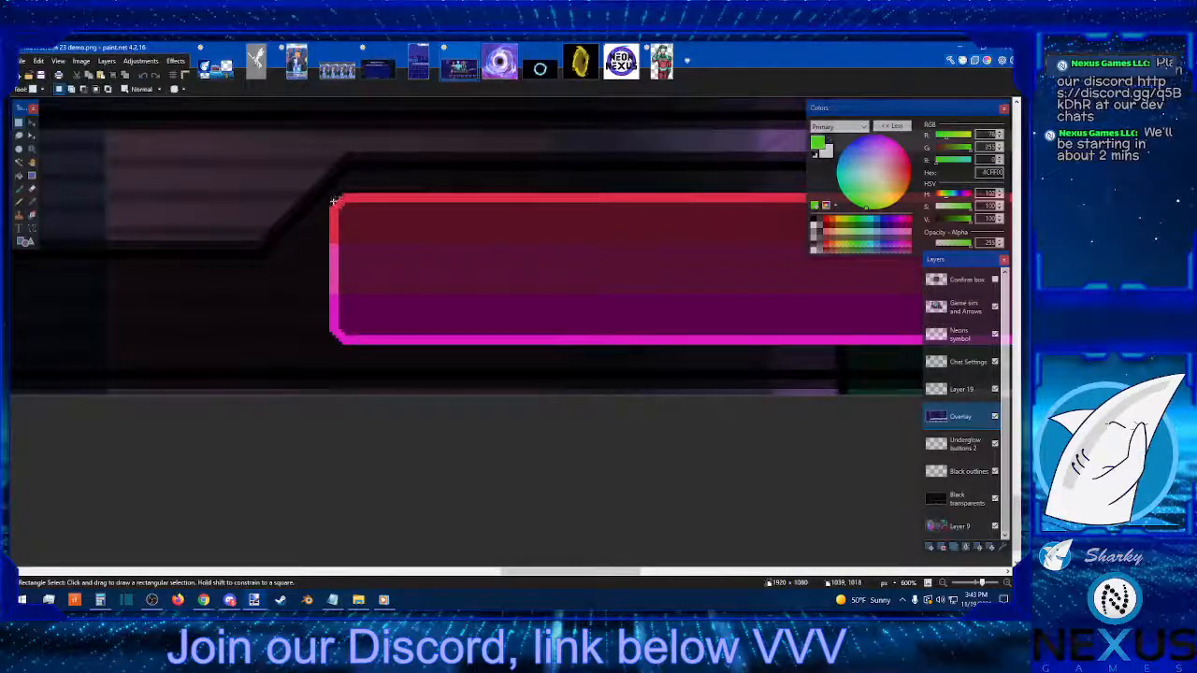
drag(331, 204, 515, 364)
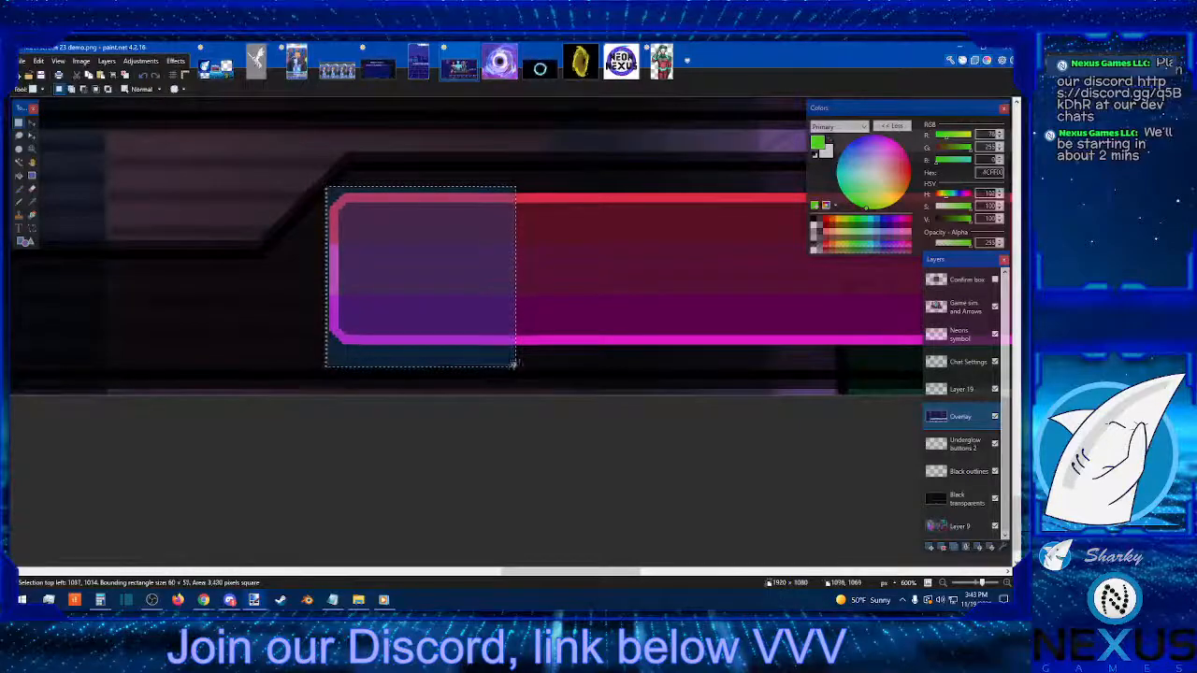
click(32, 122)
key(Right)
key(Right)
key(Right)
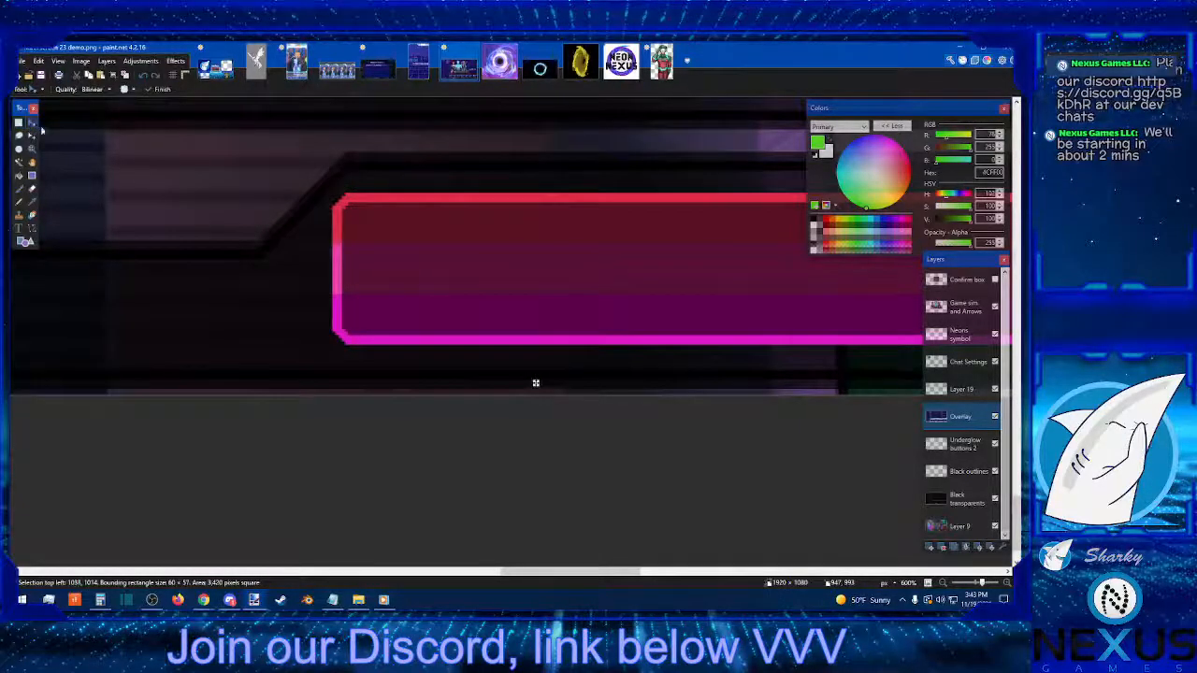
key(Right)
key(Right)
key(Right)
key(Right)
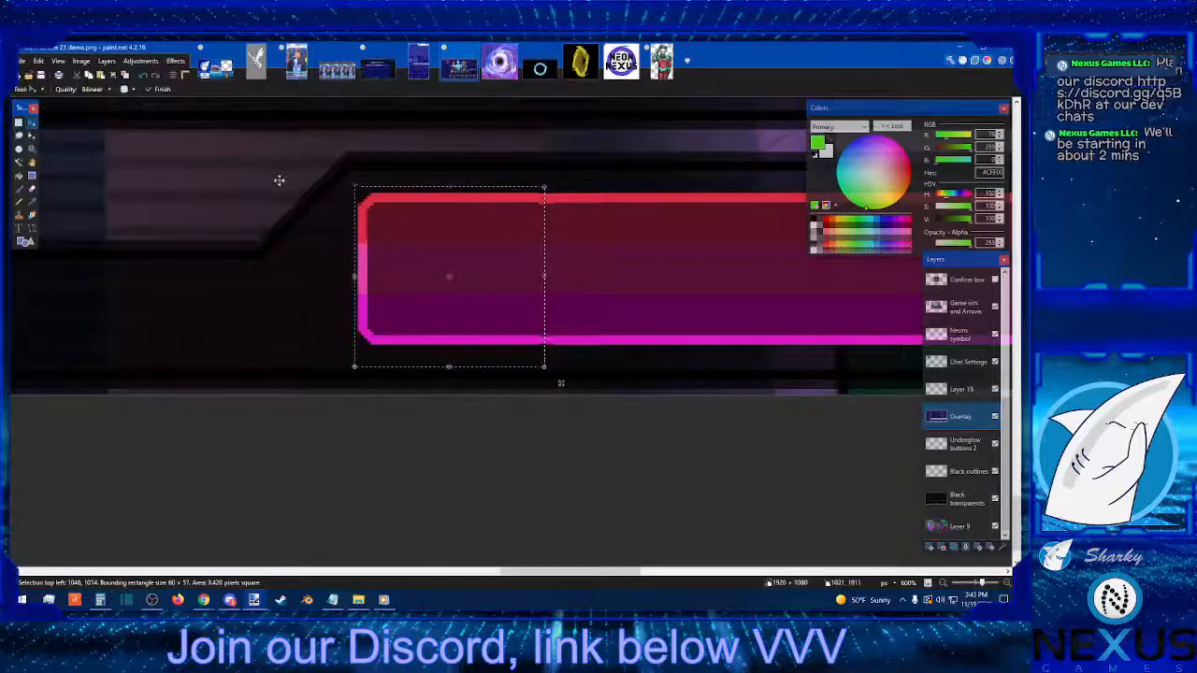
Step: Check the gap between the notch line and the new frame's upper corner with a selection of about 10 × 5 pixels, then deselect
click(18, 122)
click(359, 202)
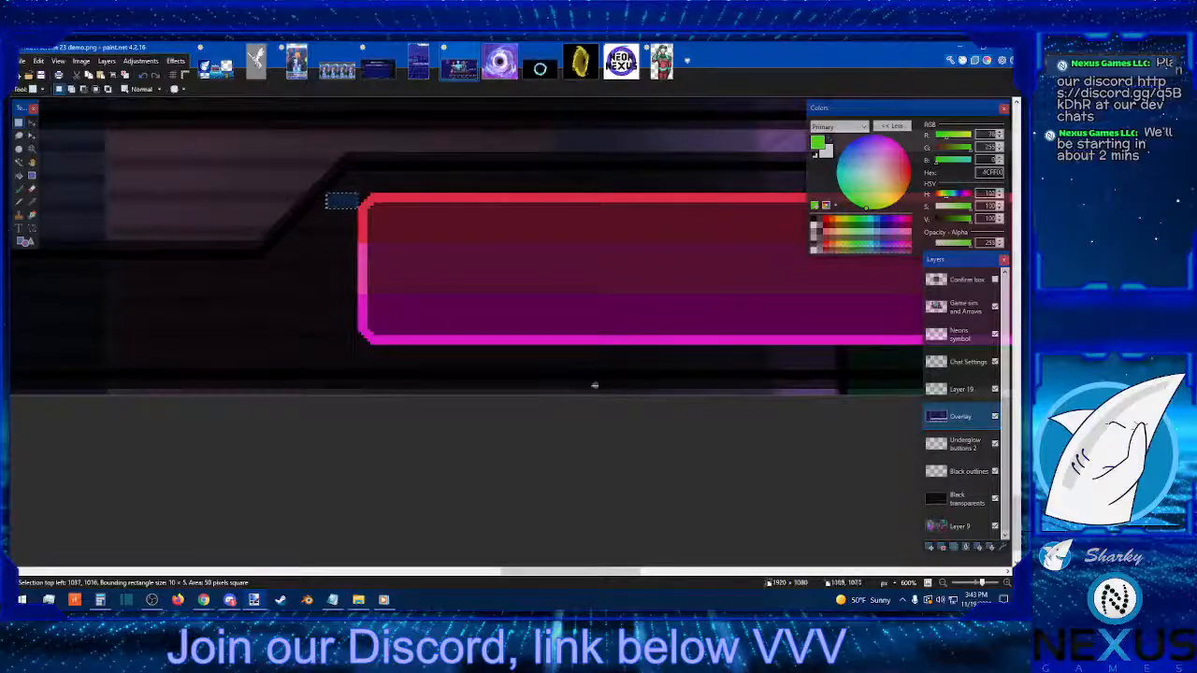
click(1008, 584)
click(1008, 584)
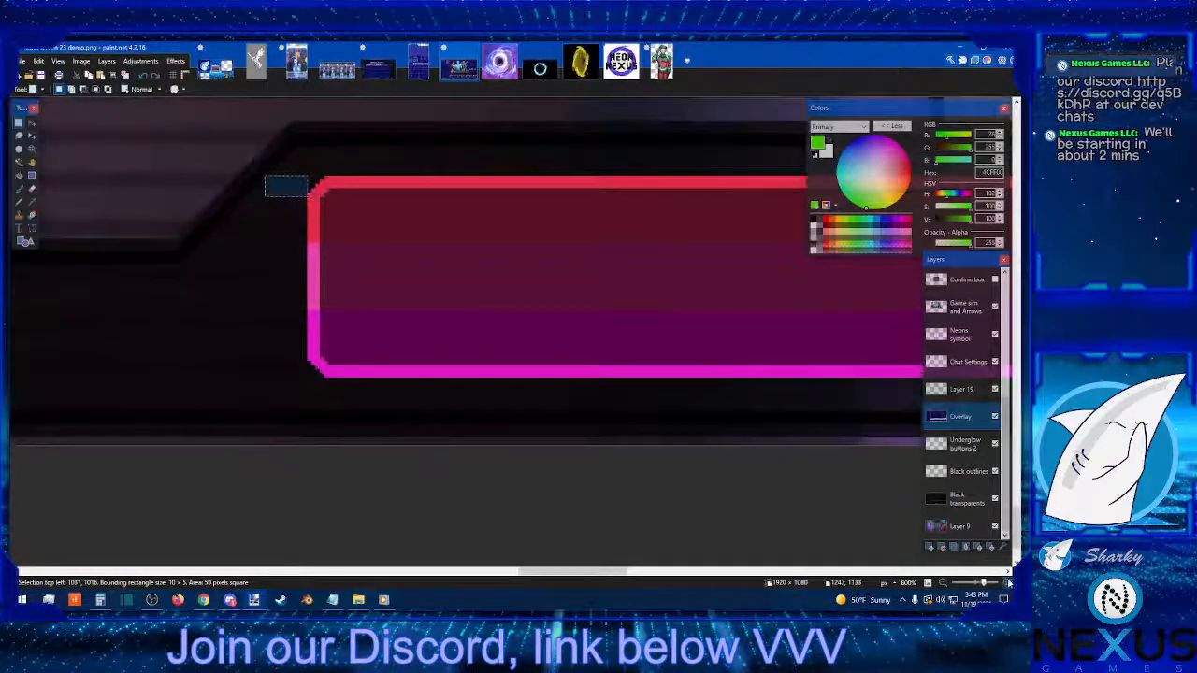
click(1008, 583)
click(1008, 584)
scroll(269, 408, up, 3)
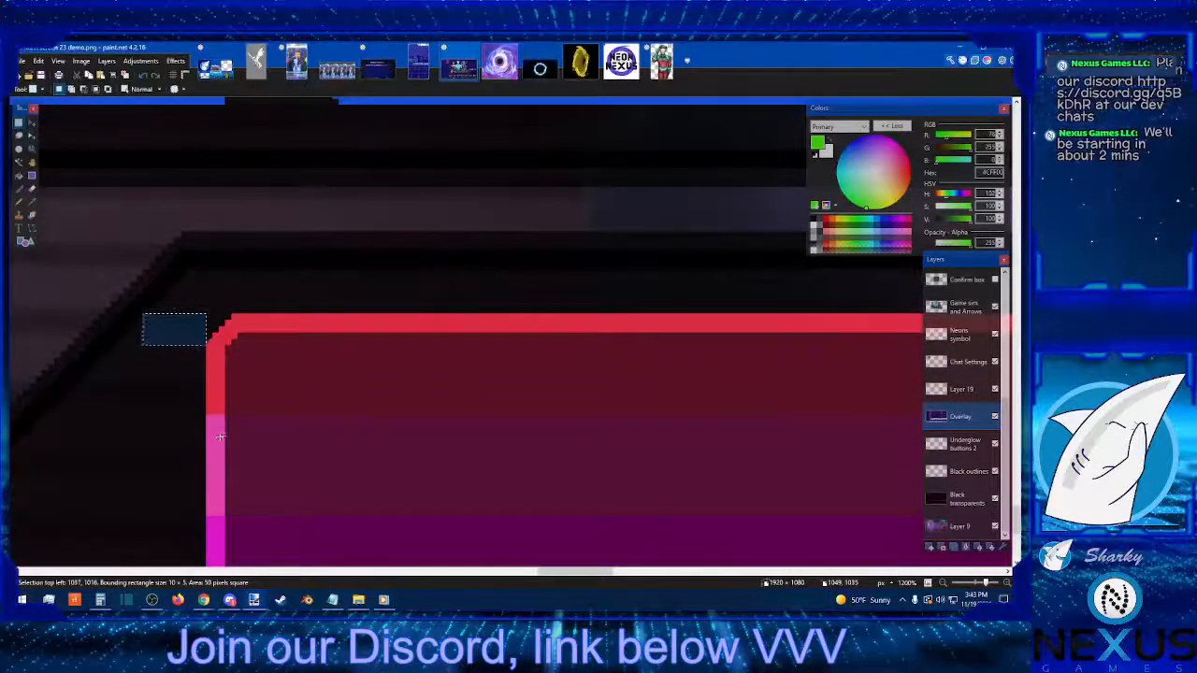
scroll(223, 435, down, 3)
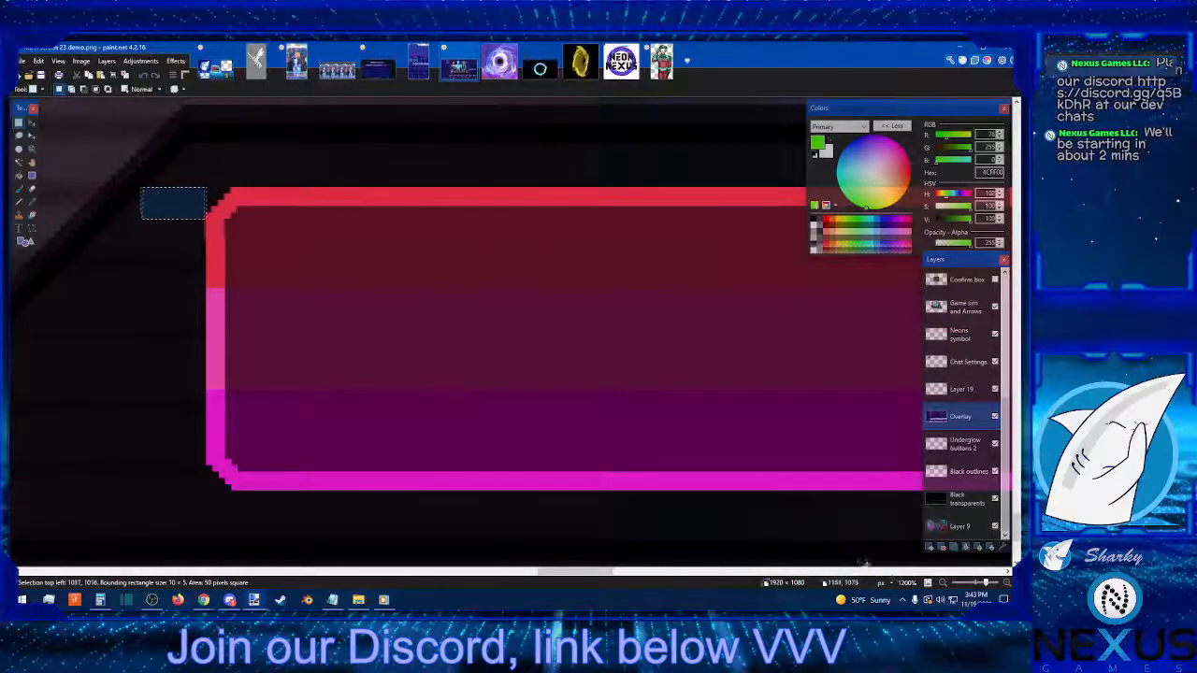
click(945, 583)
click(945, 583)
click(944, 584)
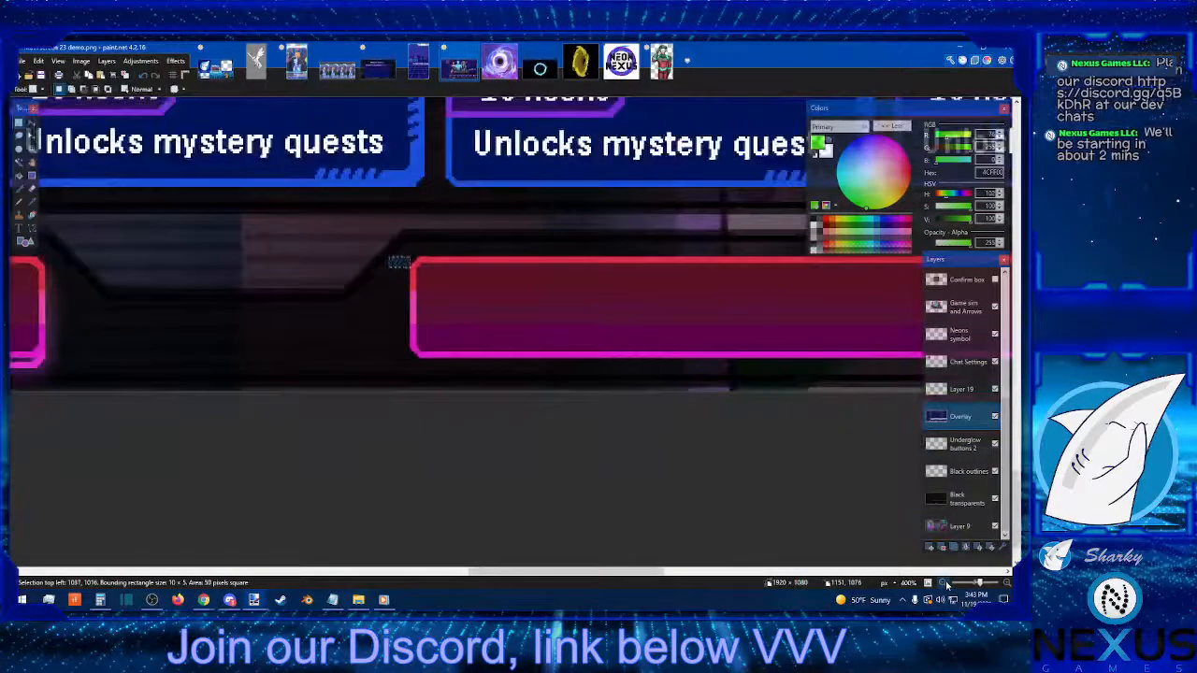
click(944, 584)
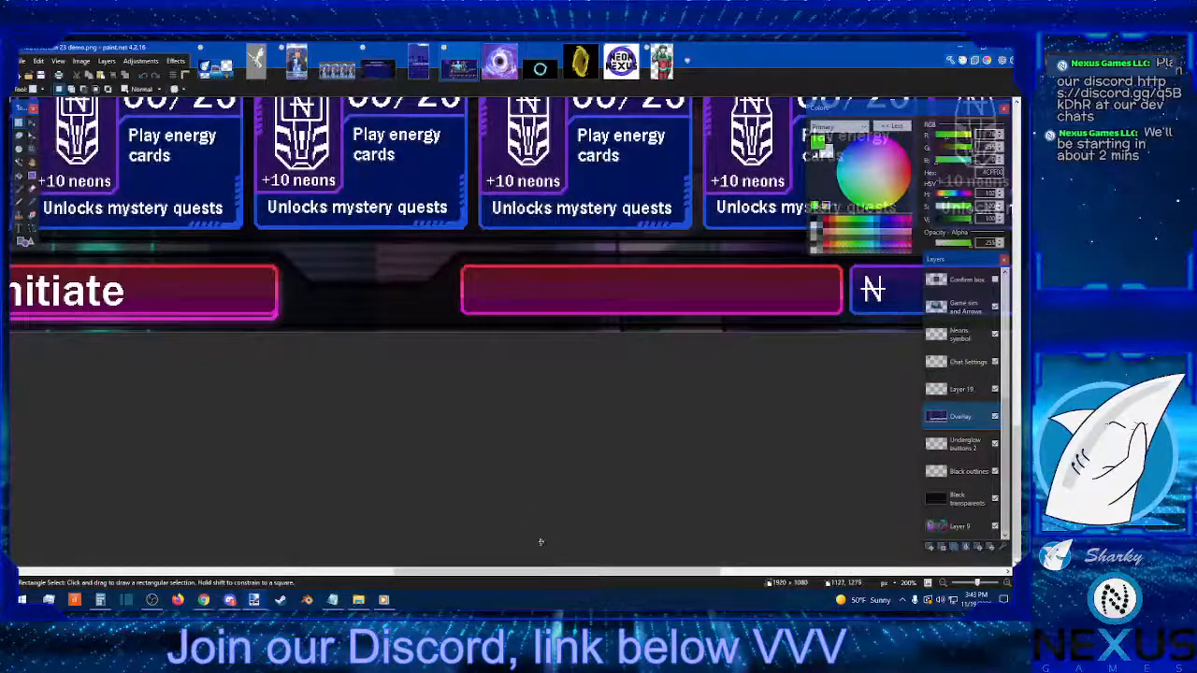
Step: Check which layer holds the Initiate button's underglow by toggling its visibility, and make the Underglow buttons 2 layer active
drag(632, 565, 539, 562)
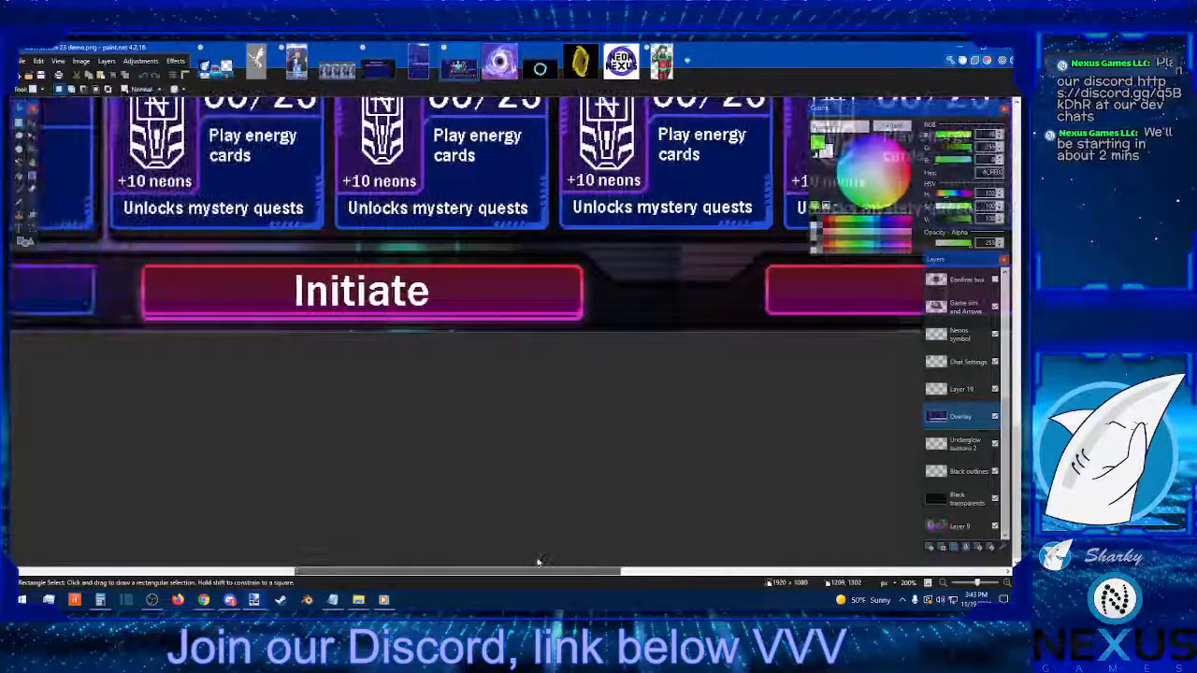
click(973, 453)
click(996, 445)
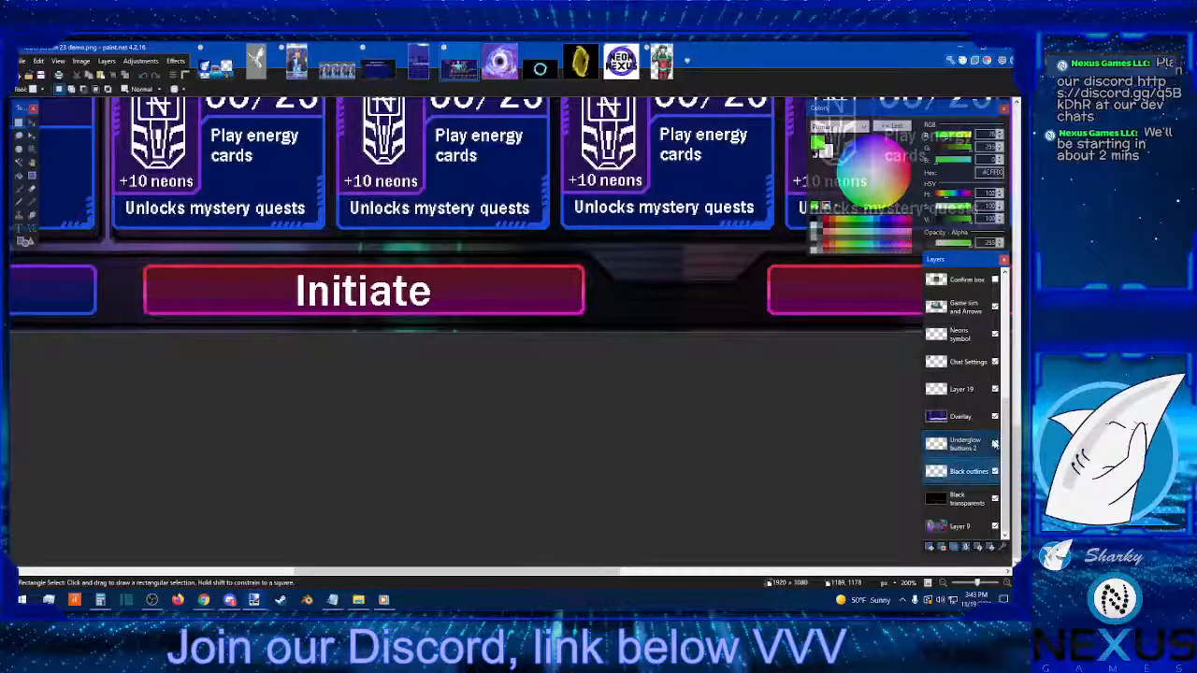
click(995, 445)
click(984, 448)
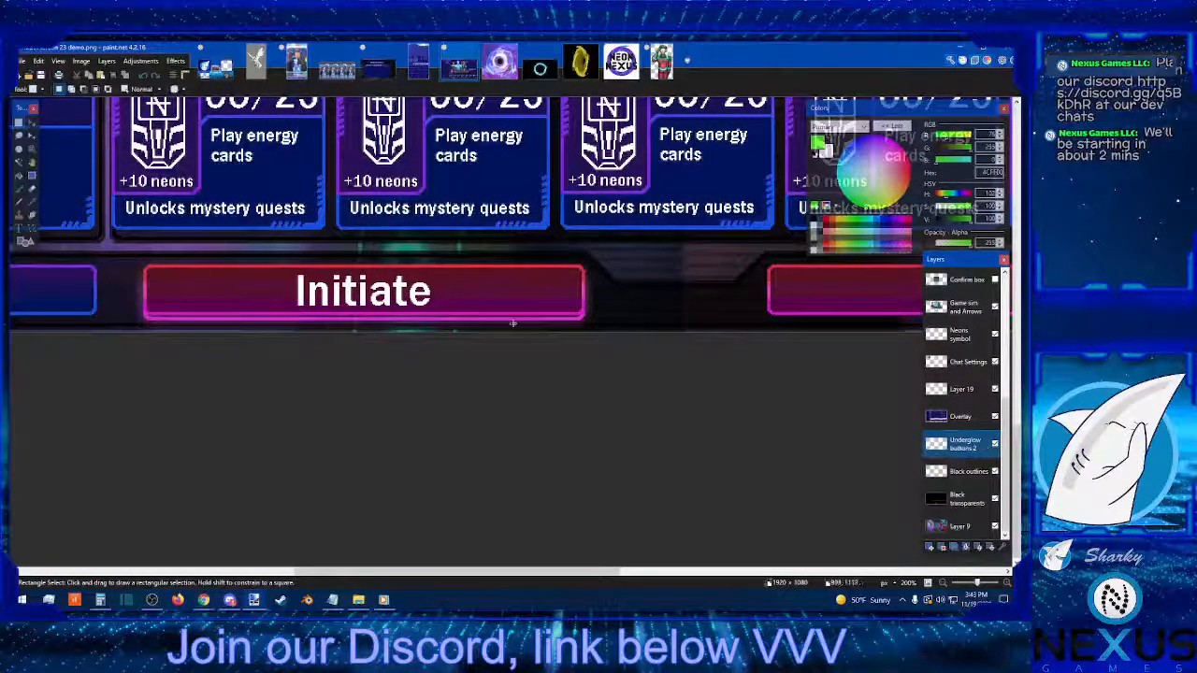
Step: Duplicate the left end of the Initiate button's underglow, an area about 183 × 78 px, and shift the copy horizontally towards the empty red button
drag(124, 250, 316, 331)
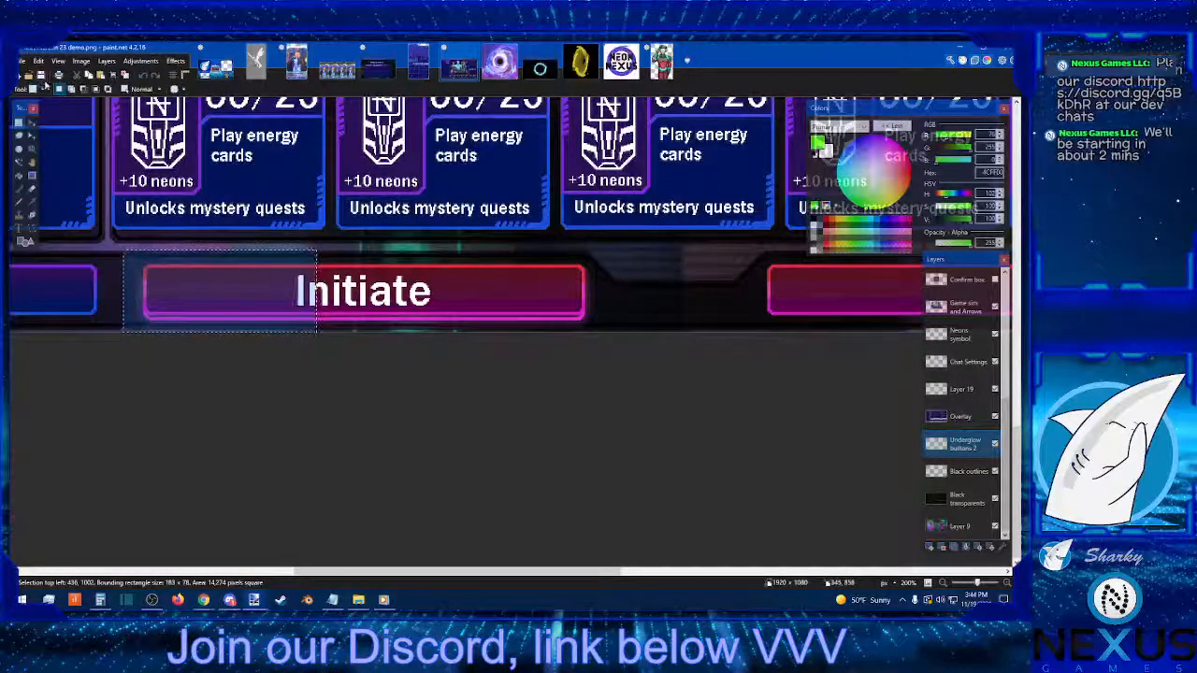
key(m)
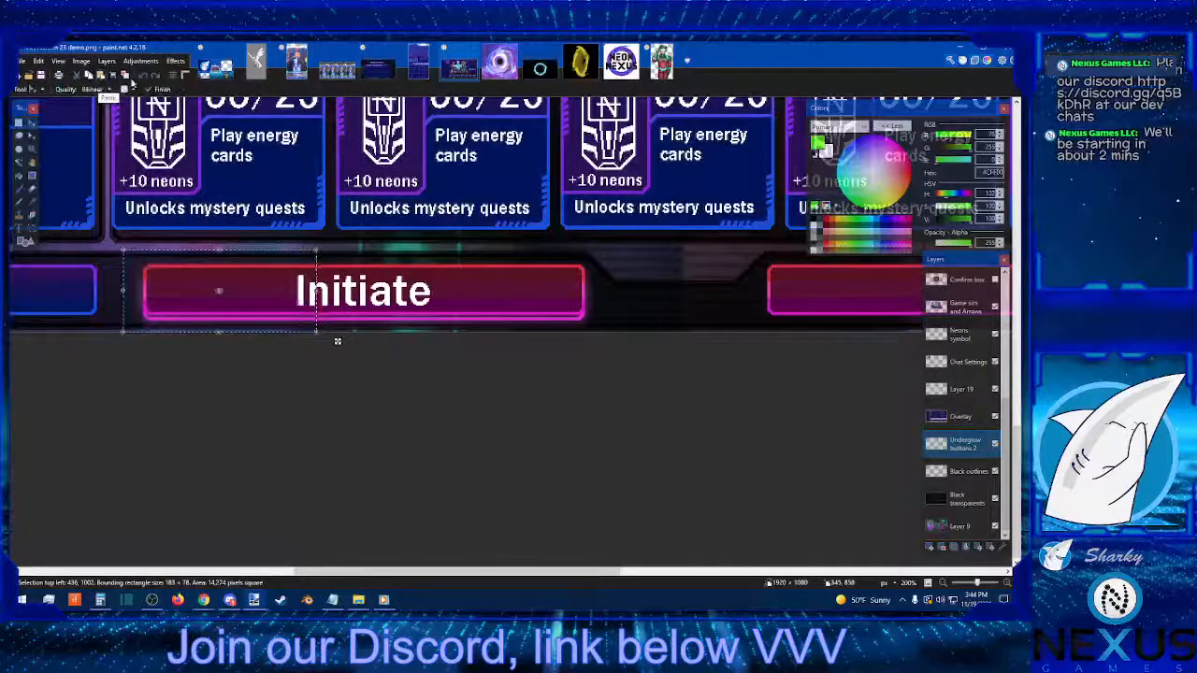
key(Right)
key(Right)
key(Right)
key(Right)
key(Right)
key(Right)
key(Right)
key(Right)
key(Right)
key(Right)
key(Right)
key(Right)
key(Right)
key(Right)
key(Right)
key(Right)
key(Right)
key(Right)
key(Right)
key(Right)
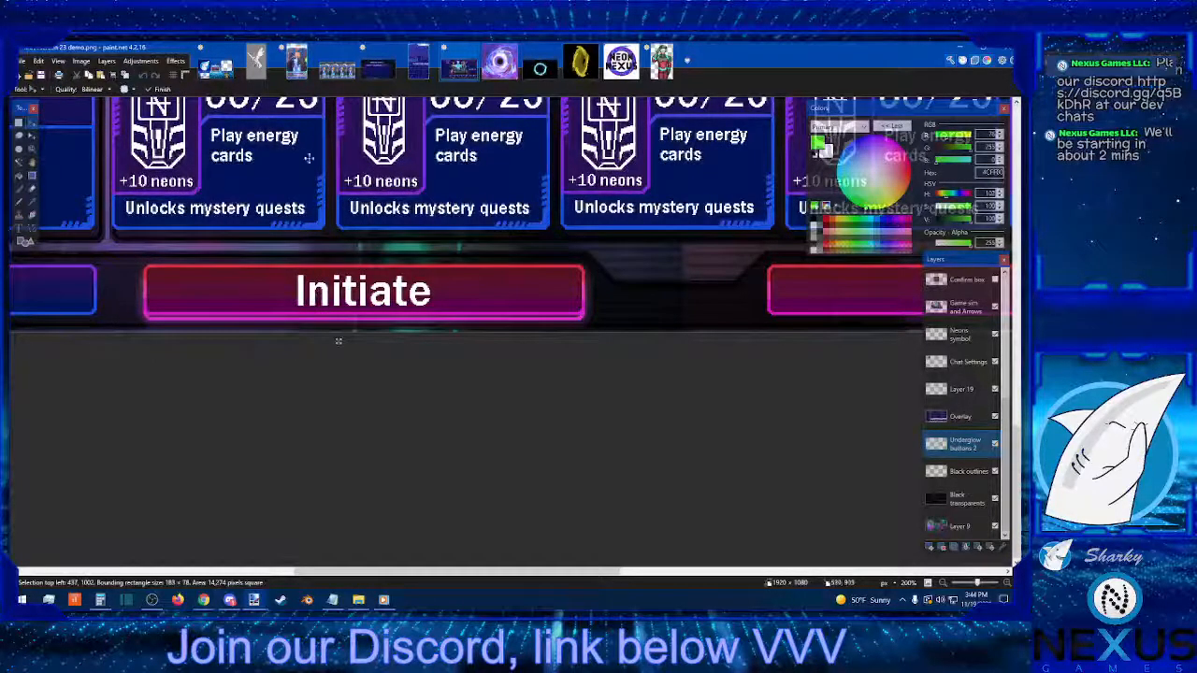
key(Right)
key(Right)
key(Right)
key(Right)
key(Right)
key(Right)
key(Right)
key(Right)
key(Right)
key(Right)
key(Right)
key(Right)
key(Right)
key(Right)
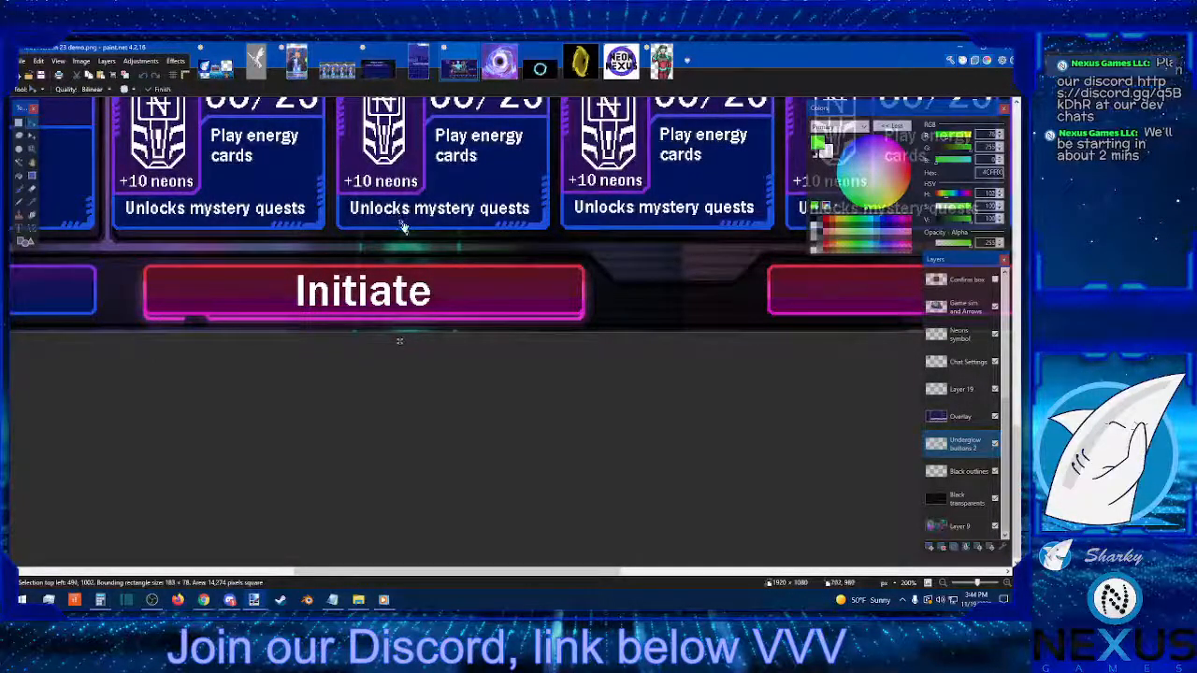
key(Right)
key(Right)
key(Right)
key(Right)
key(Right)
key(Right)
key(Right)
key(Right)
key(Right)
key(Right)
key(Right)
key(Right)
key(Right)
key(Right)
key(Right)
key(Right)
key(Right)
key(Right)
key(Right)
key(Right)
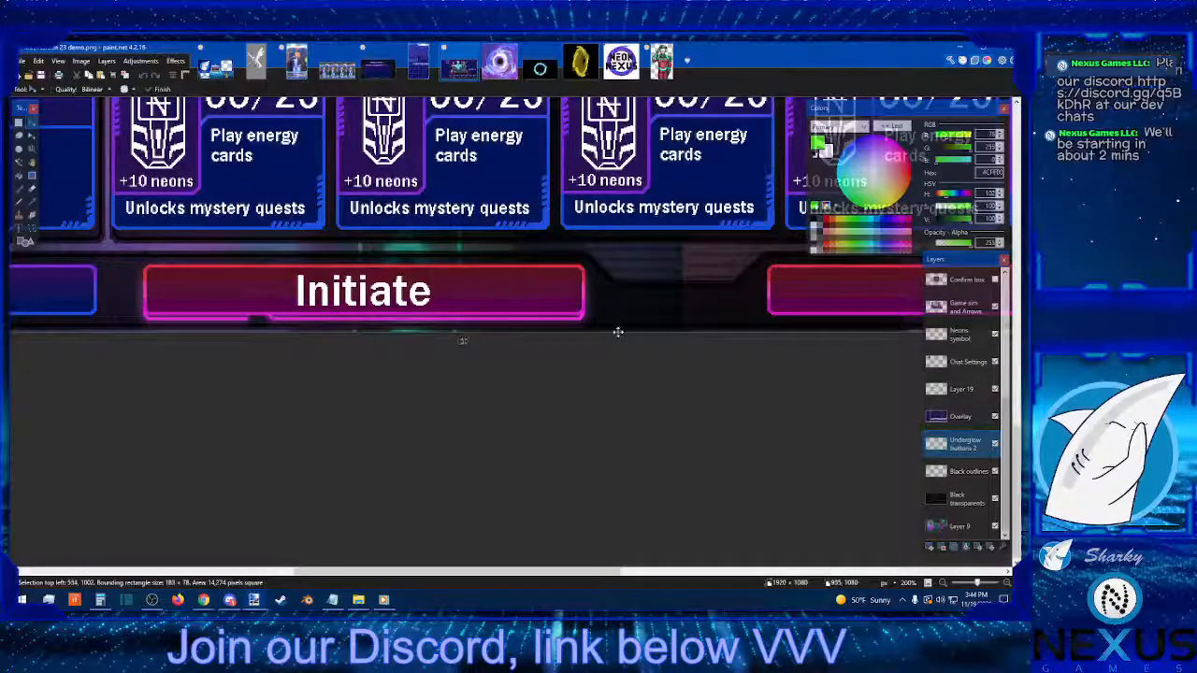
key(Right)
key(Right)
key(Right)
key(Right)
key(Right)
key(Right)
key(Right)
key(Right)
key(Right)
key(Right)
key(Right)
key(Right)
key(Right)
key(Right)
key(Right)
key(Right)
key(Right)
key(Right)
key(Right)
key(Right)
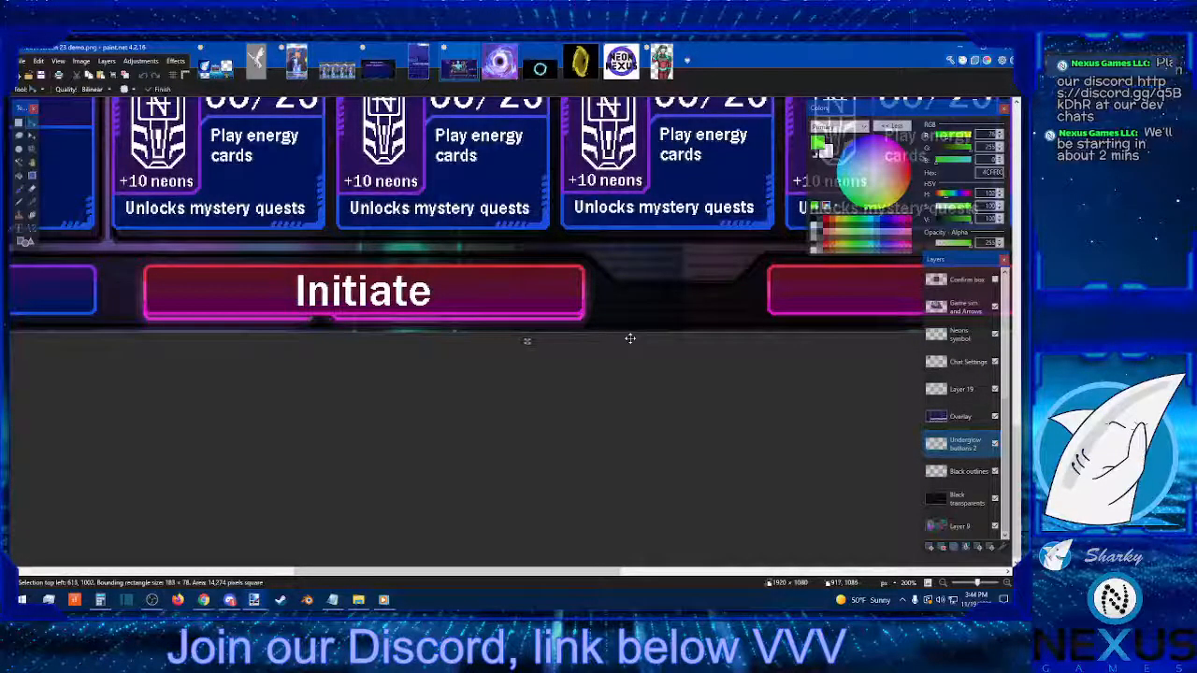
key(Right)
key(Right)
key(Right)
key(Right)
key(Right)
key(Right)
key(Right)
key(Right)
key(Right)
key(Right)
key(Right)
key(Right)
key(Right)
key(Right)
key(Right)
key(Right)
key(Right)
key(Right)
key(Right)
key(Right)
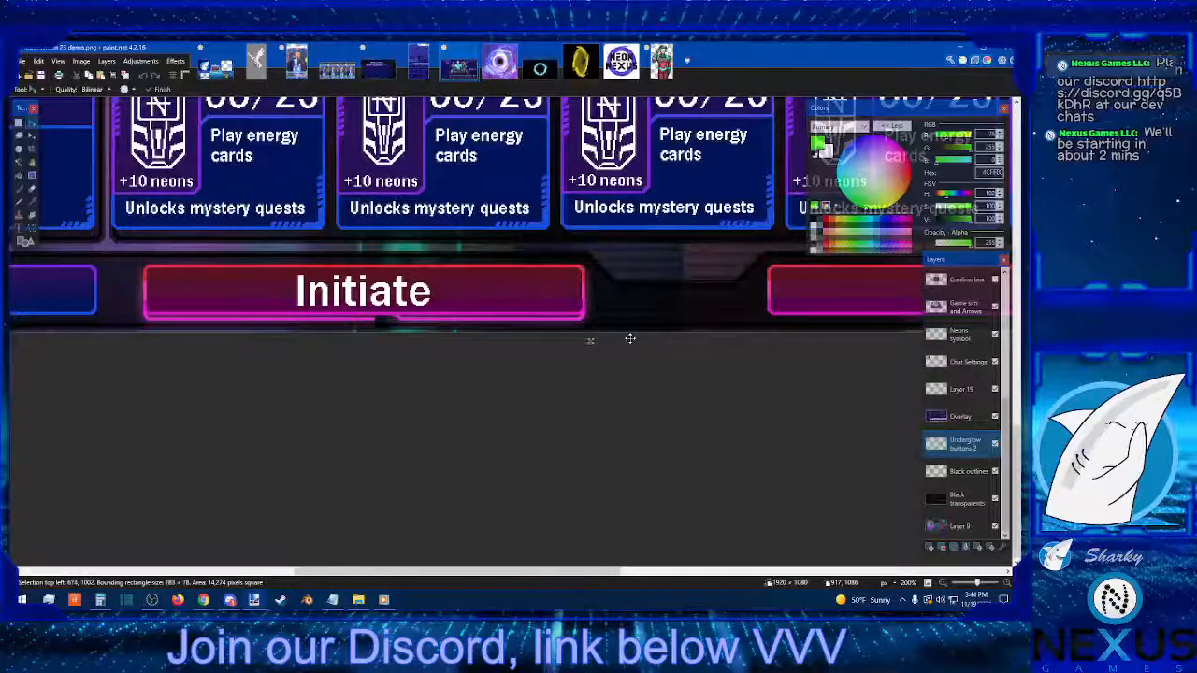
key(Right)
key(Right)
key(Right)
key(Right)
key(Right)
key(Right)
key(Right)
key(Right)
key(Right)
key(Right)
key(Right)
key(Right)
key(Right)
key(Right)
key(Right)
key(Right)
key(Right)
key(Right)
key(Right)
key(Right)
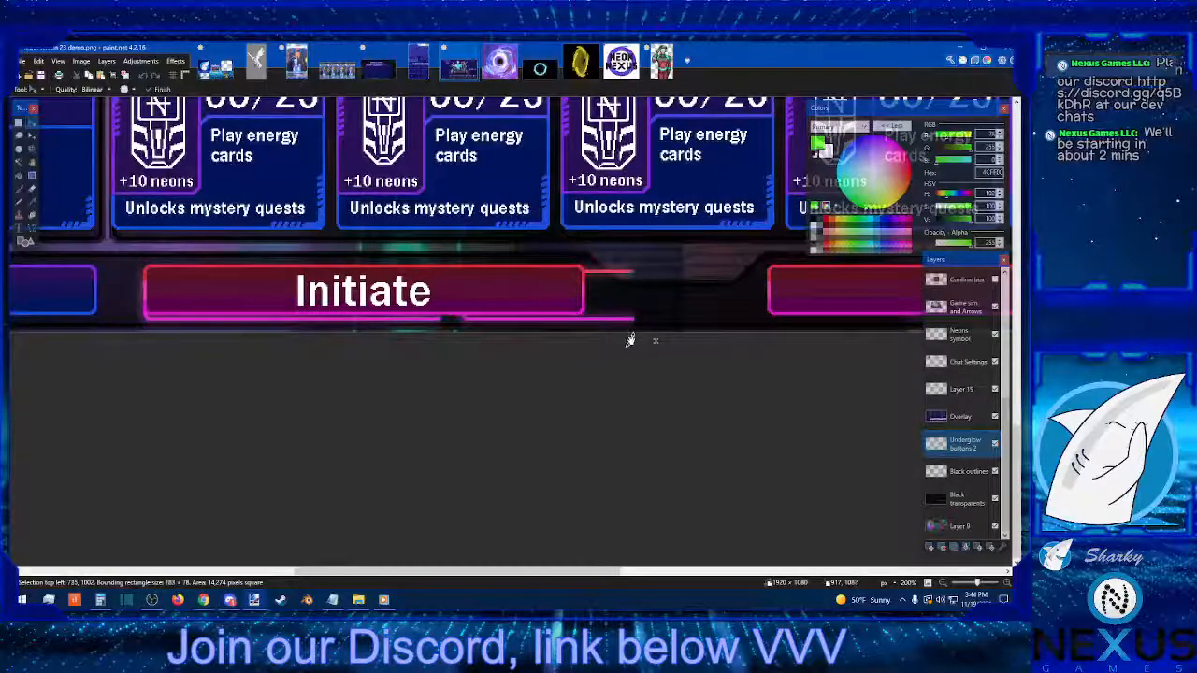
key(Right)
key(Right)
key(Right)
key(Right)
key(Right)
key(Right)
key(Right)
key(Right)
key(Right)
key(Right)
key(Right)
key(Right)
key(Right)
key(Right)
key(Right)
key(Right)
key(Right)
key(Right)
key(Right)
key(Right)
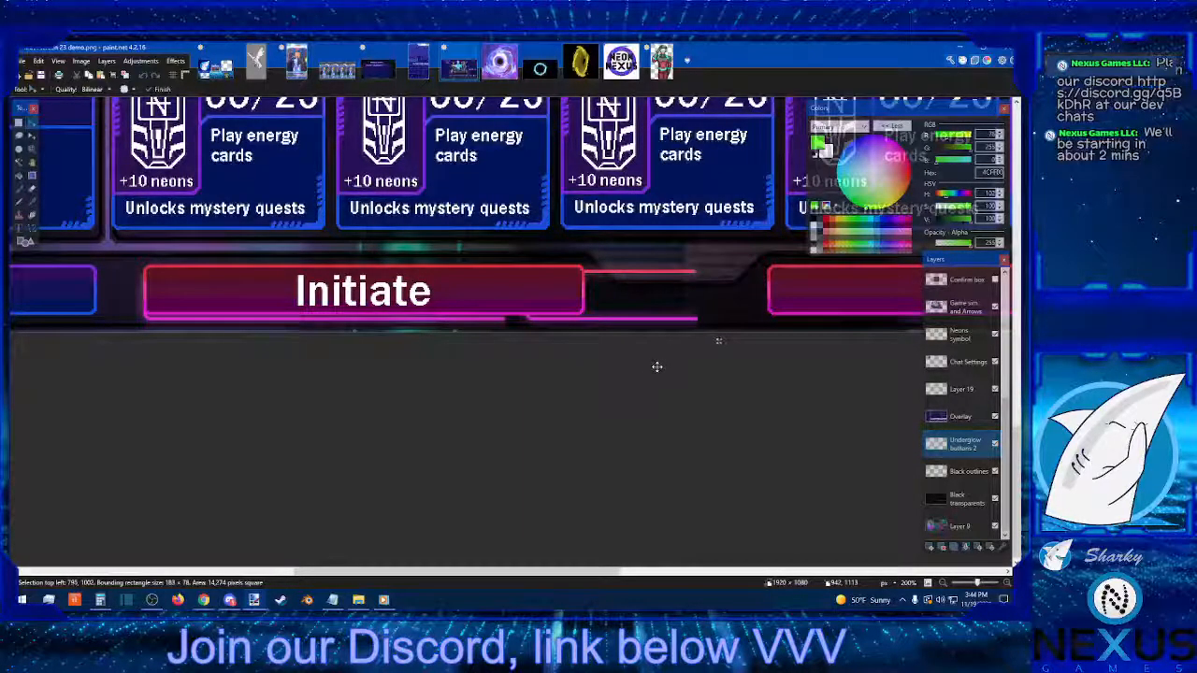
Step: Shift the copied left end of the underglow horizontally until it lines up with the left edge of the empty red button
key(Right)
key(Right)
key(Right)
key(Right)
key(Right)
key(Right)
key(Right)
key(Right)
key(Right)
key(Right)
key(Right)
key(Right)
key(Right)
key(Right)
key(Right)
key(Right)
key(Right)
key(Right)
key(Right)
key(Right)
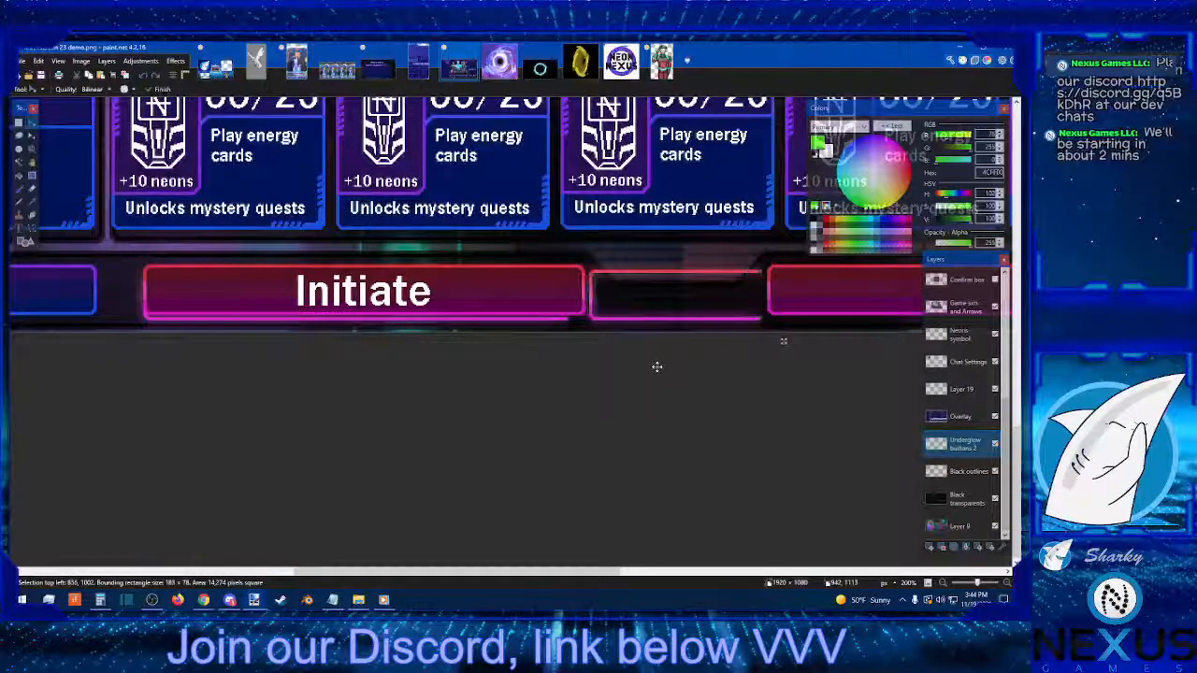
key(Right)
key(Right)
key(Right)
key(Right)
key(Right)
key(Right)
key(Right)
key(Right)
key(Right)
key(Right)
key(Right)
key(Right)
key(Right)
key(Right)
key(Right)
key(Right)
key(Right)
key(Right)
key(Right)
key(Right)
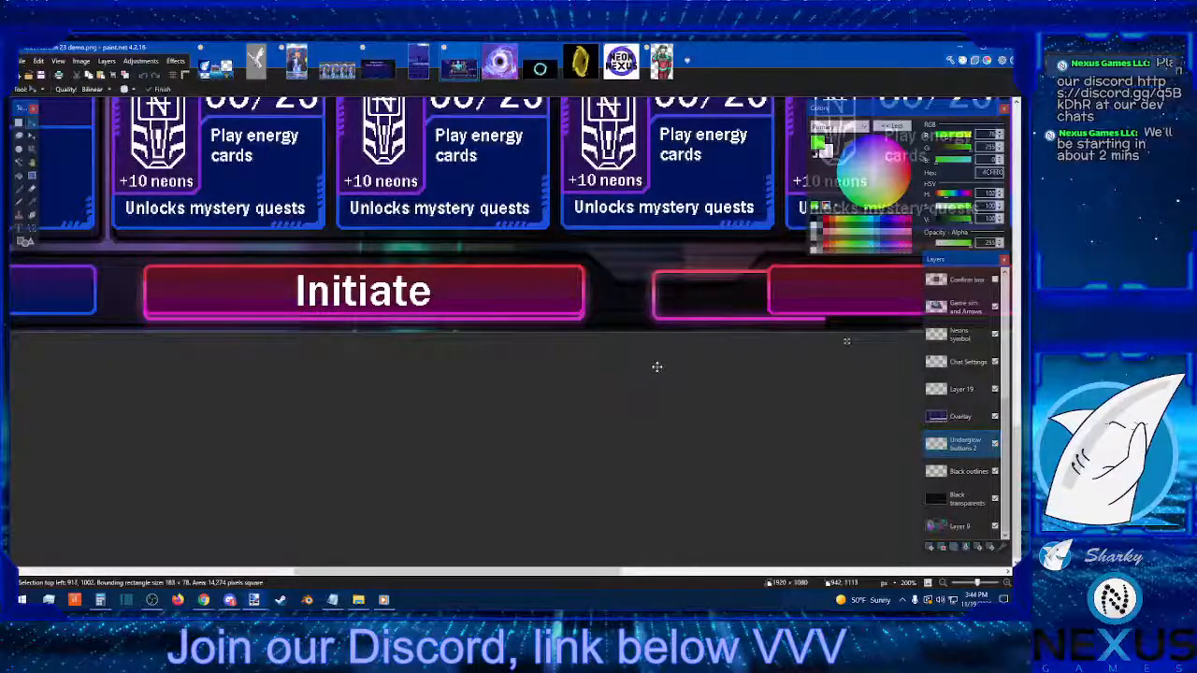
key(Right)
key(Right)
key(Right)
key(Right)
key(Right)
key(Right)
key(Right)
key(Right)
key(Right)
key(Right)
key(Right)
key(Right)
key(Right)
key(Right)
key(Right)
key(Right)
key(Right)
key(Right)
key(Right)
key(Right)
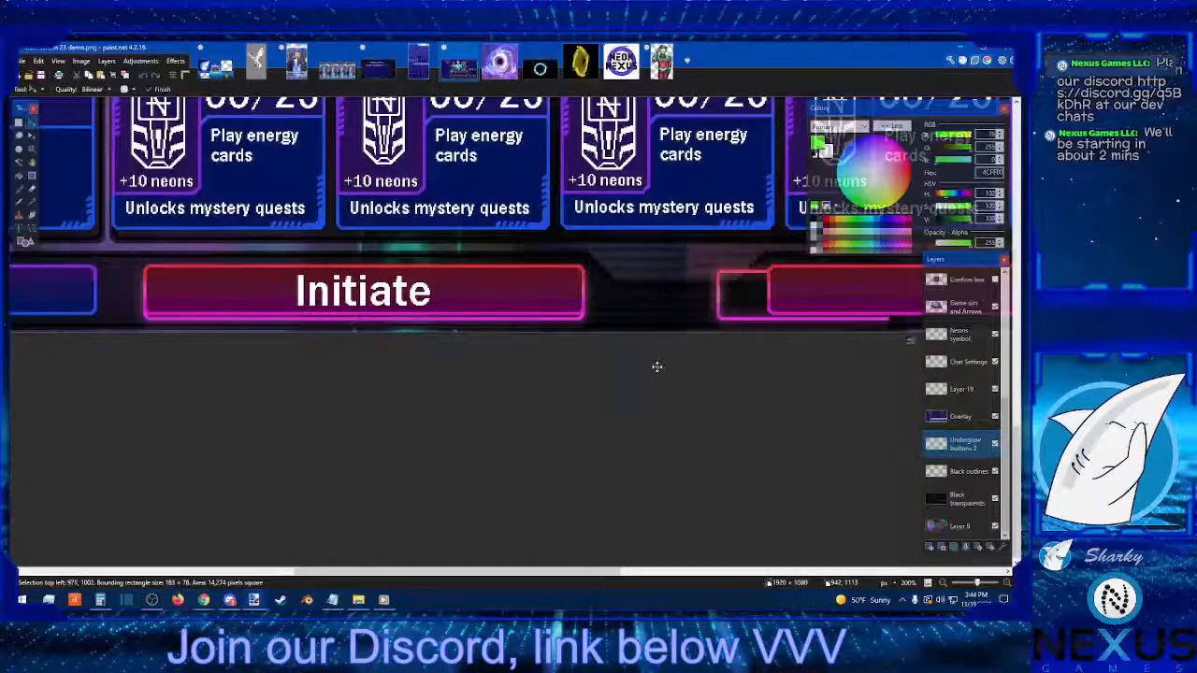
key(Right)
key(Right)
key(Right)
key(Right)
key(Right)
key(Right)
key(Right)
key(Right)
key(Right)
key(Right)
key(Right)
key(Right)
key(Right)
key(Right)
key(Right)
key(Right)
key(Right)
key(Right)
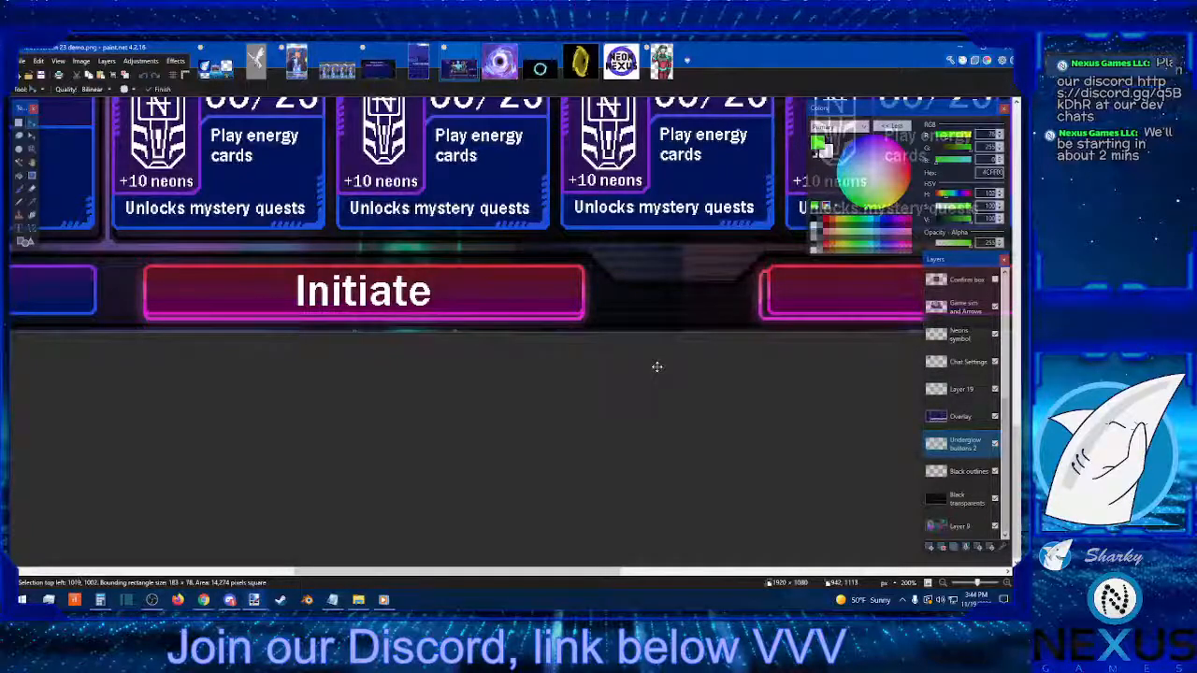
key(Right)
key(Right)
key(Right)
key(Right)
key(Right)
key(Right)
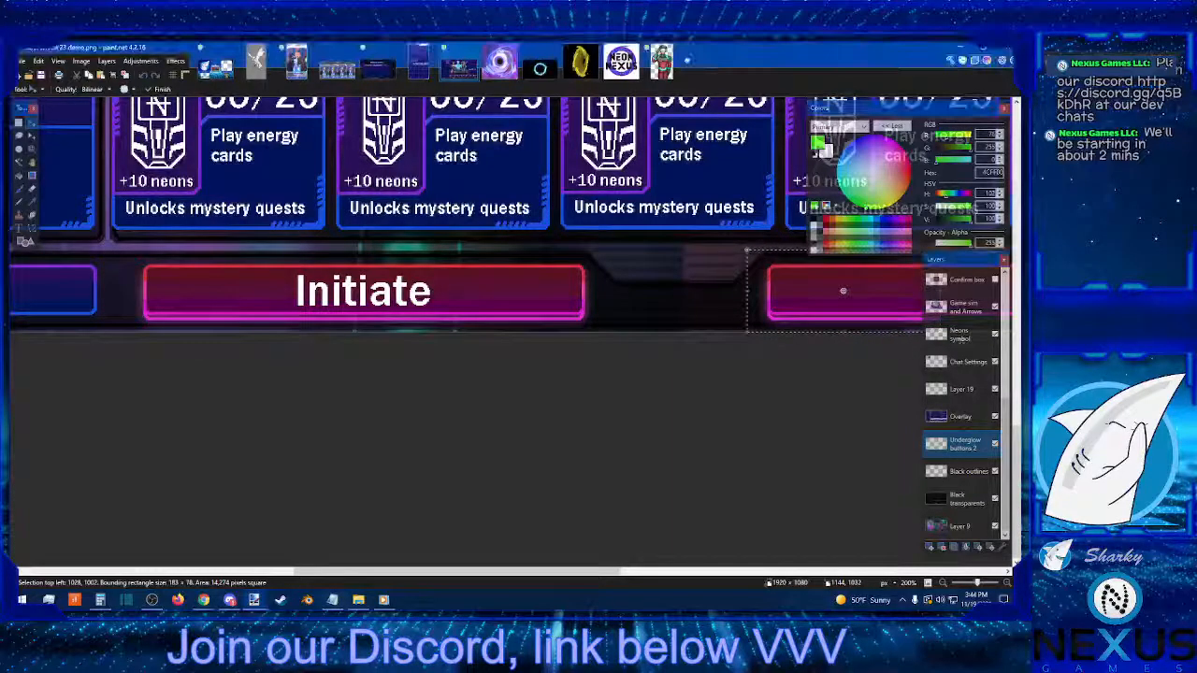
Step: Duplicate the right end of the Initiate button's underglow, an area about 161 × 81 px, on the same layer
click(20, 123)
drag(606, 249, 436, 361)
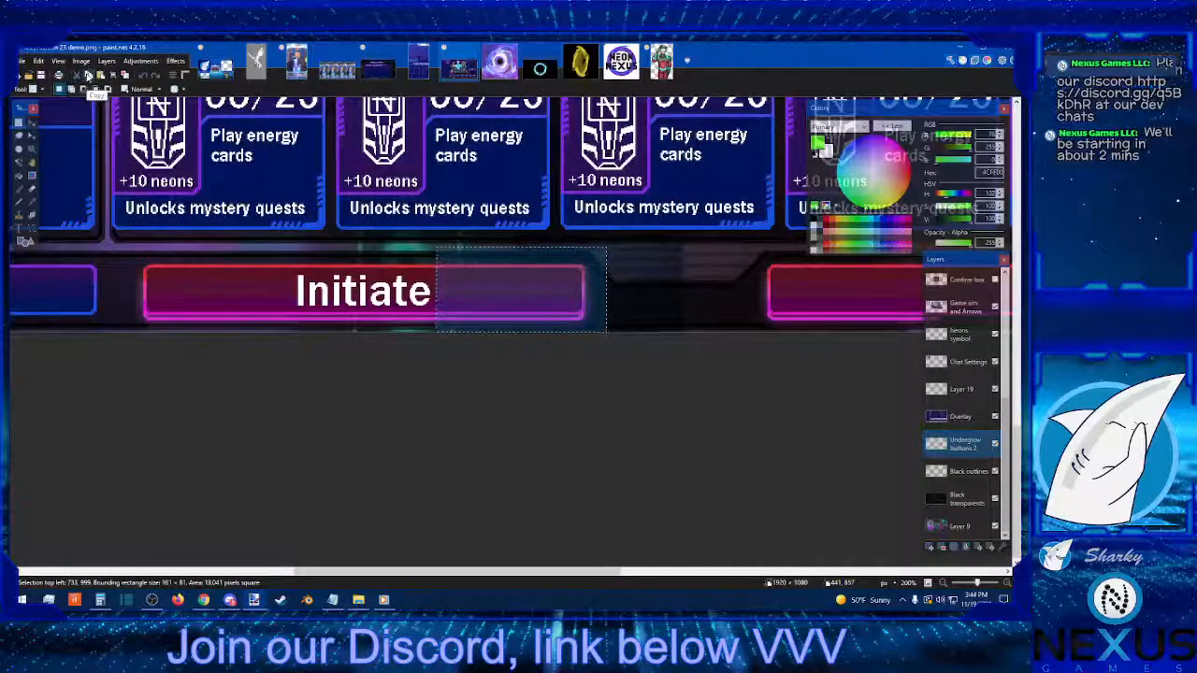
click(89, 76)
click(100, 76)
Step: Shift the copied right end of the underglow horizontally from the Initiate button across the empty red button towards its right edge
key(Right)
key(Right)
key(Right)
key(Right)
key(Right)
key(Right)
key(Right)
key(Right)
key(Right)
key(Right)
key(Right)
key(Right)
key(Right)
key(Right)
key(Right)
key(Right)
key(Right)
key(Right)
key(Right)
key(Right)
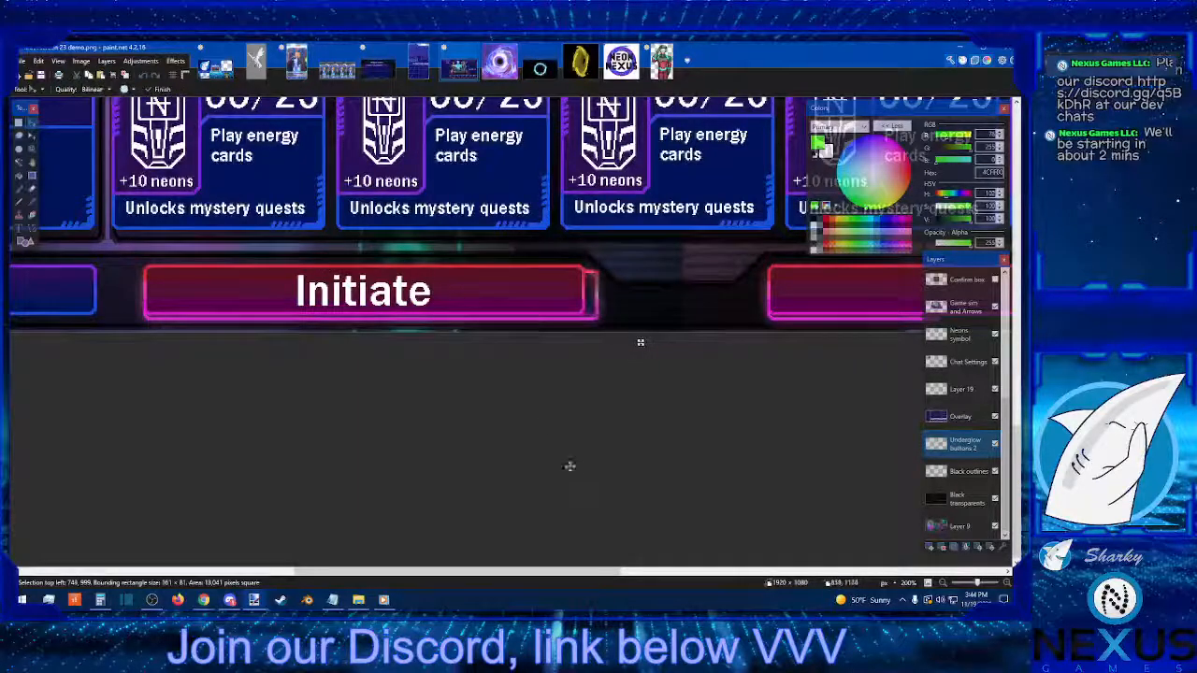
key(Right)
key(Right)
key(Right)
key(Right)
key(Right)
key(Right)
key(Right)
key(Right)
key(Right)
key(Right)
key(Right)
key(Right)
key(Right)
key(Right)
key(Right)
key(Right)
key(Right)
key(Right)
key(Right)
key(Right)
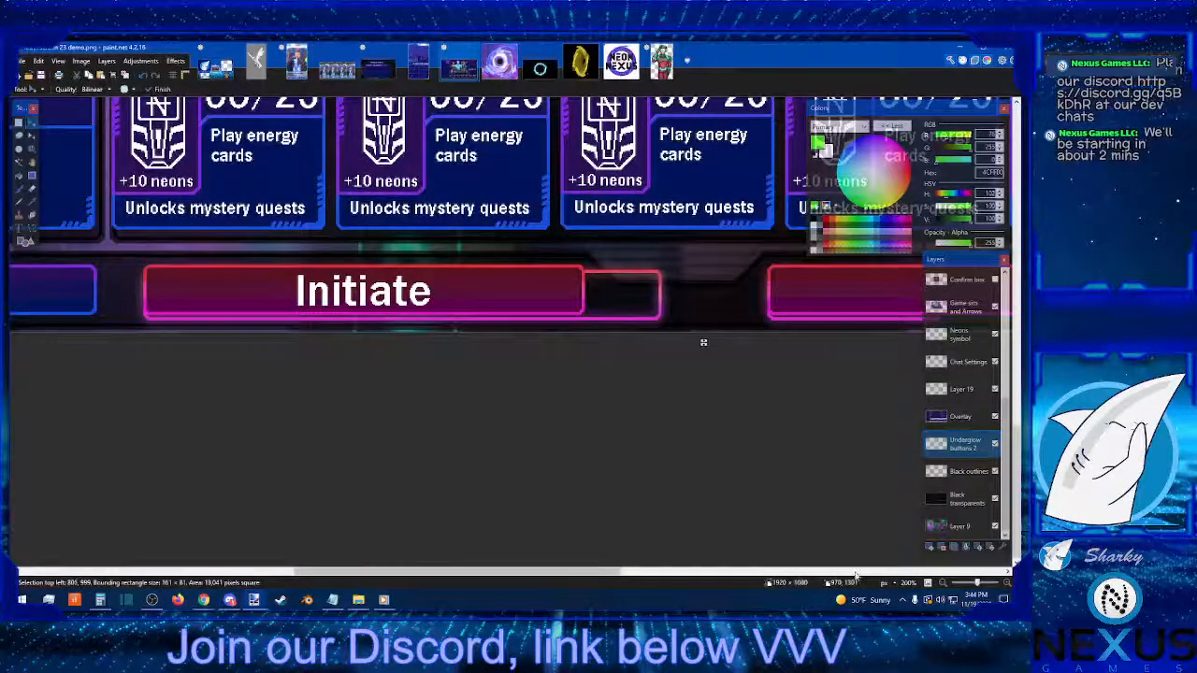
scroll(856, 572, left, 1)
key(Right)
key(Right)
key(Right)
key(Right)
key(Right)
key(Right)
key(Right)
key(Right)
key(Right)
key(Right)
key(Right)
key(Right)
key(Right)
key(Right)
key(Right)
key(Right)
key(Right)
key(Right)
key(Right)
key(Right)
scroll(857, 575, right, 4)
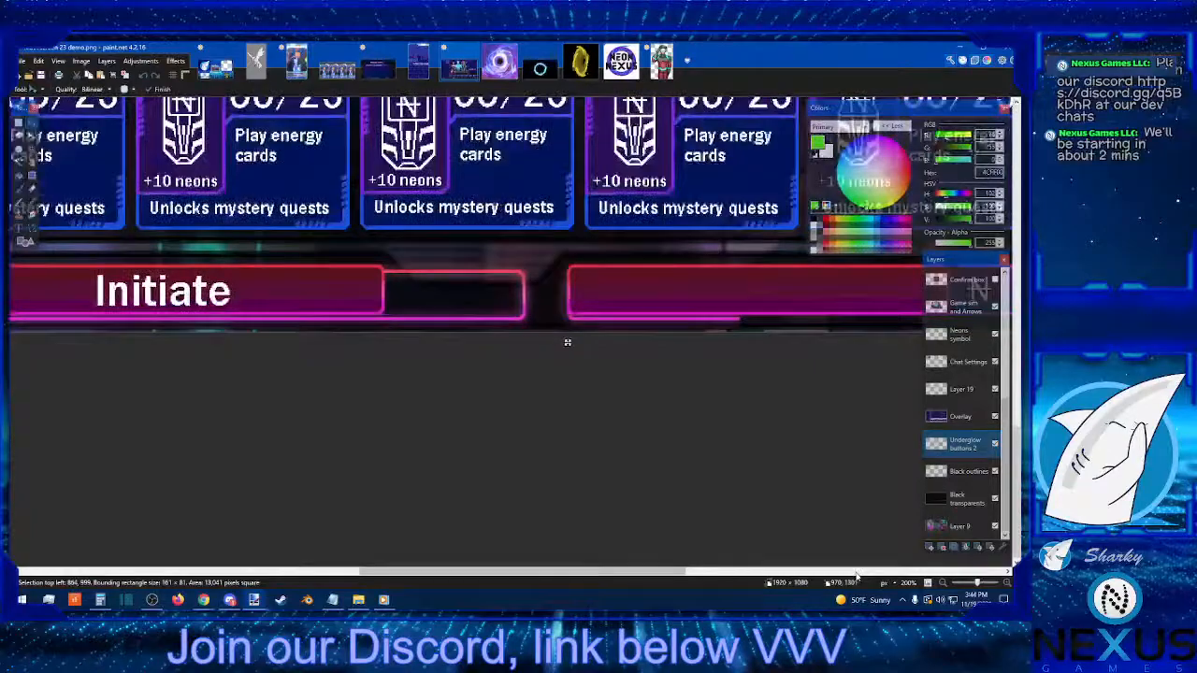
key(Right)
key(Right)
key(Right)
key(Right)
key(Right)
key(Right)
key(Right)
key(Right)
key(Right)
key(Right)
key(Right)
key(Right)
key(Right)
key(Right)
key(Right)
key(Right)
key(Right)
key(Right)
key(Right)
key(Right)
scroll(857, 573, right, 2)
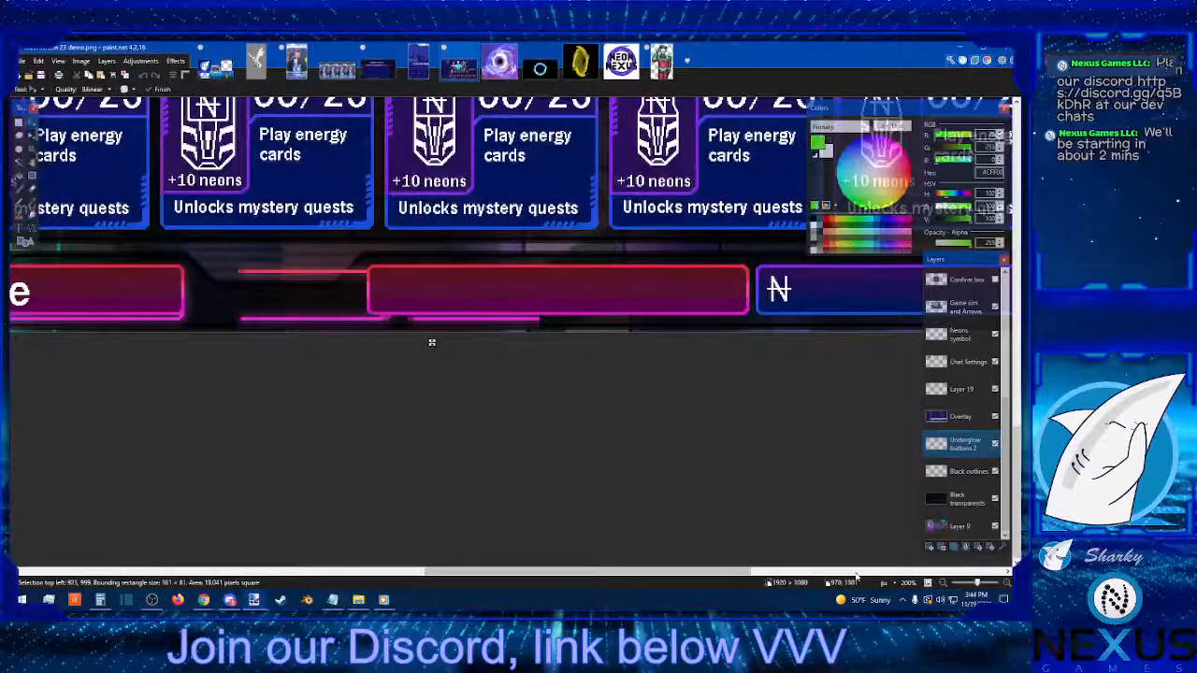
key(Right)
key(Right)
key(Right)
key(Right)
key(Right)
key(Right)
key(Right)
key(Right)
key(Right)
key(Right)
key(Right)
key(Right)
key(Right)
key(Right)
key(Right)
key(Right)
key(Right)
key(Right)
key(Right)
key(Right)
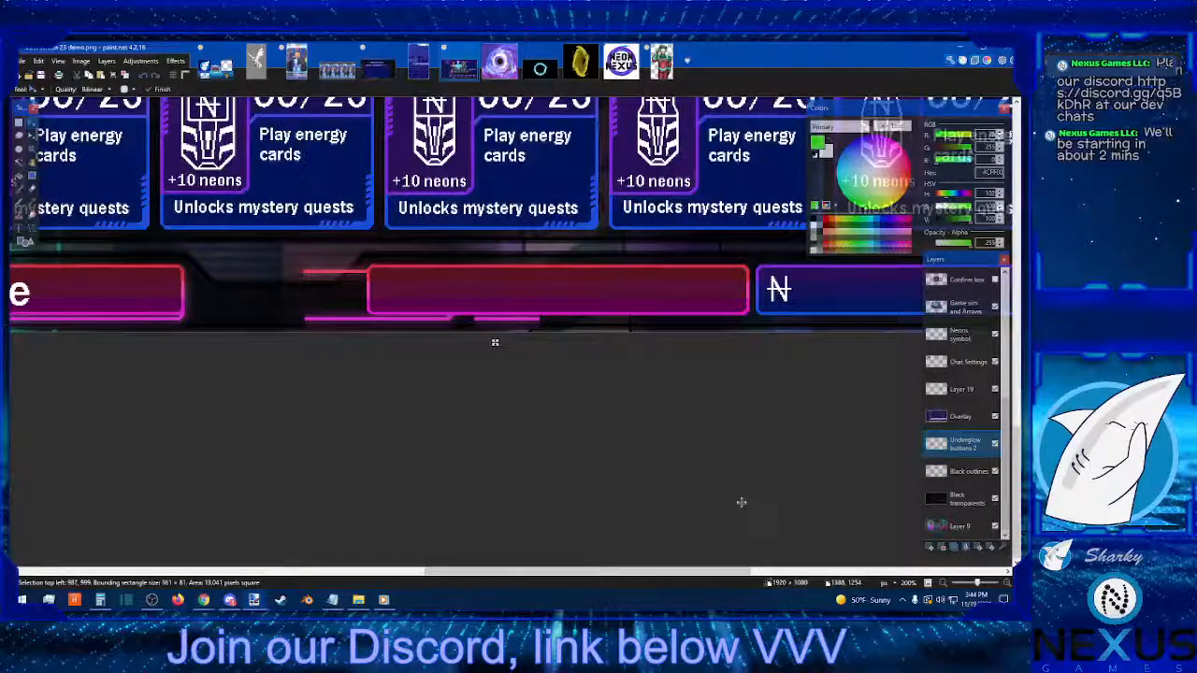
key(Right)
key(Right)
key(Right)
key(Right)
key(Right)
key(Right)
key(Right)
key(Right)
key(Right)
key(Right)
key(Right)
key(Right)
key(Right)
key(Right)
key(Right)
key(Right)
key(Right)
key(Right)
key(Right)
key(Right)
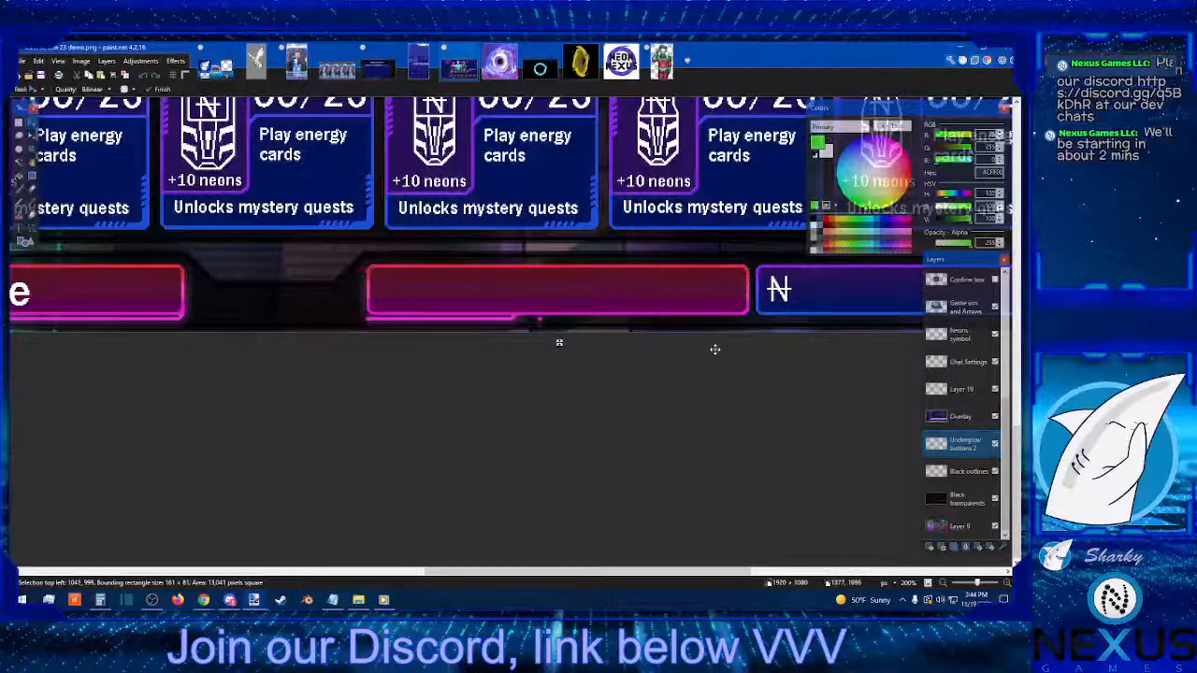
key(Right)
key(Right)
key(Right)
key(Right)
key(Right)
key(Right)
key(Right)
key(Right)
key(Right)
key(Right)
key(Right)
key(Right)
key(Right)
key(Right)
key(Right)
key(Right)
key(Right)
key(Right)
key(Right)
key(Right)
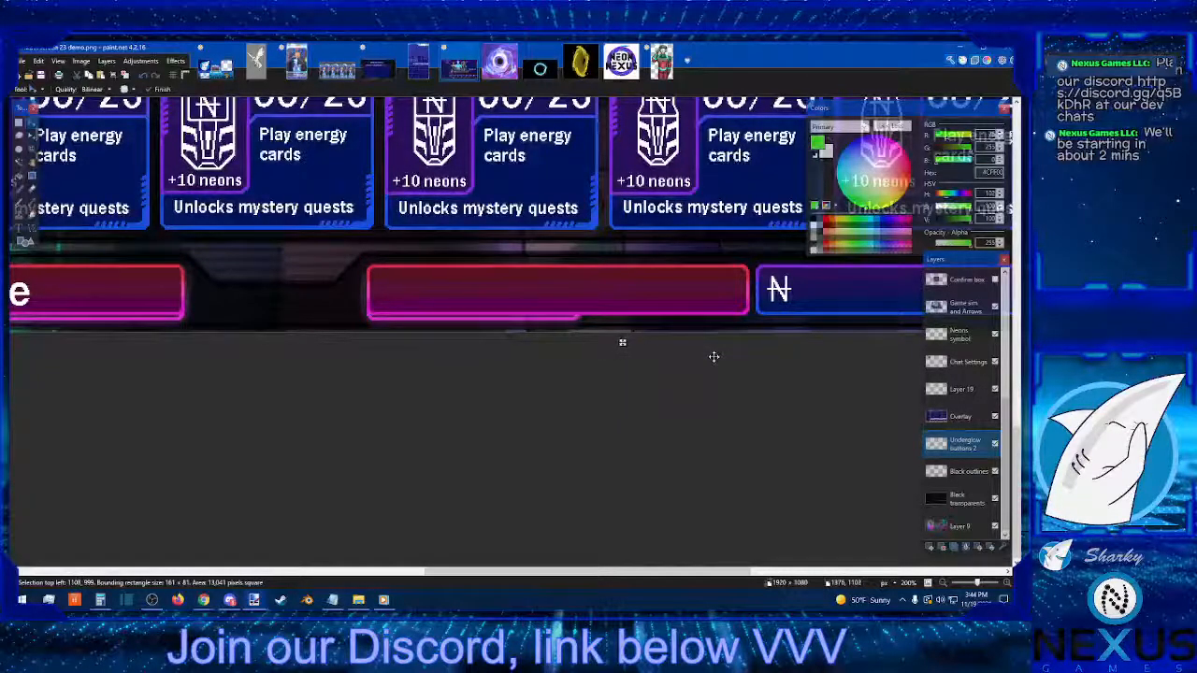
Step: Shift the copied right end of the underglow horizontally until it lines up exactly with the right edge of the empty red button
key(Right)
key(Right)
key(Right)
key(Right)
key(Right)
key(Right)
key(Right)
key(Right)
key(Right)
key(Right)
key(Right)
key(Right)
key(Right)
key(Right)
key(Right)
key(Right)
key(Right)
key(Right)
key(Right)
key(Right)
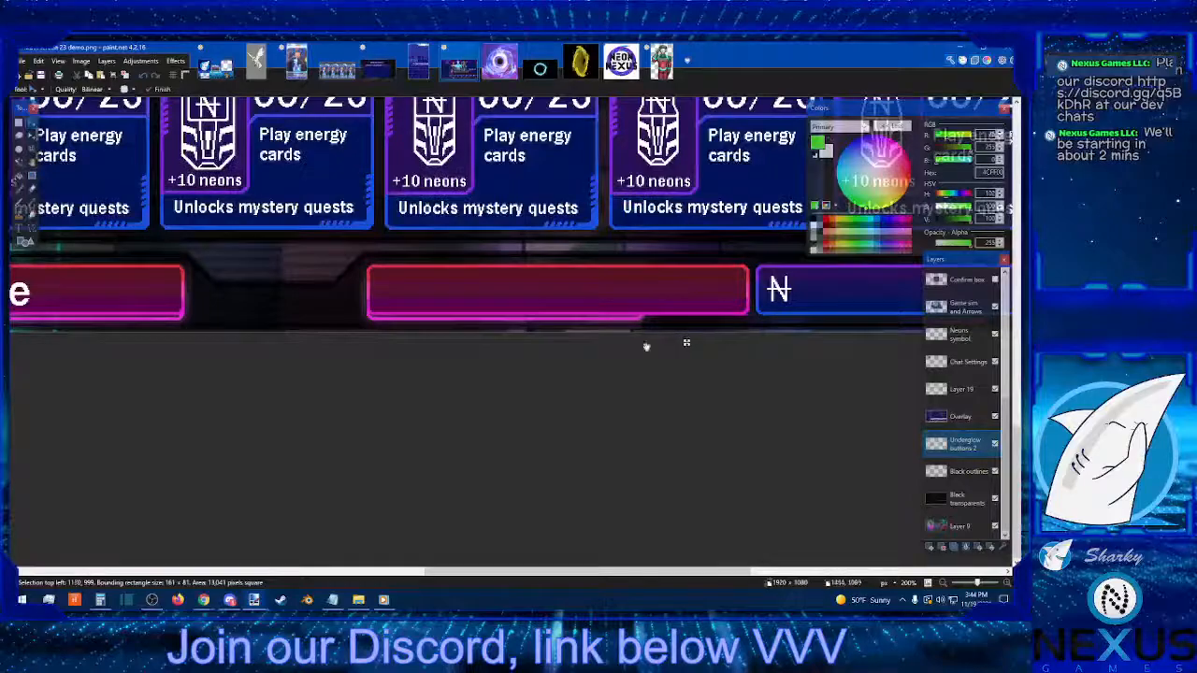
key(Right)
key(Right)
key(Right)
key(Right)
key(Right)
key(Right)
key(Right)
key(Right)
key(Right)
key(Right)
key(Right)
key(Right)
key(Right)
key(Right)
key(Right)
key(Right)
key(Right)
key(Right)
key(Right)
key(Right)
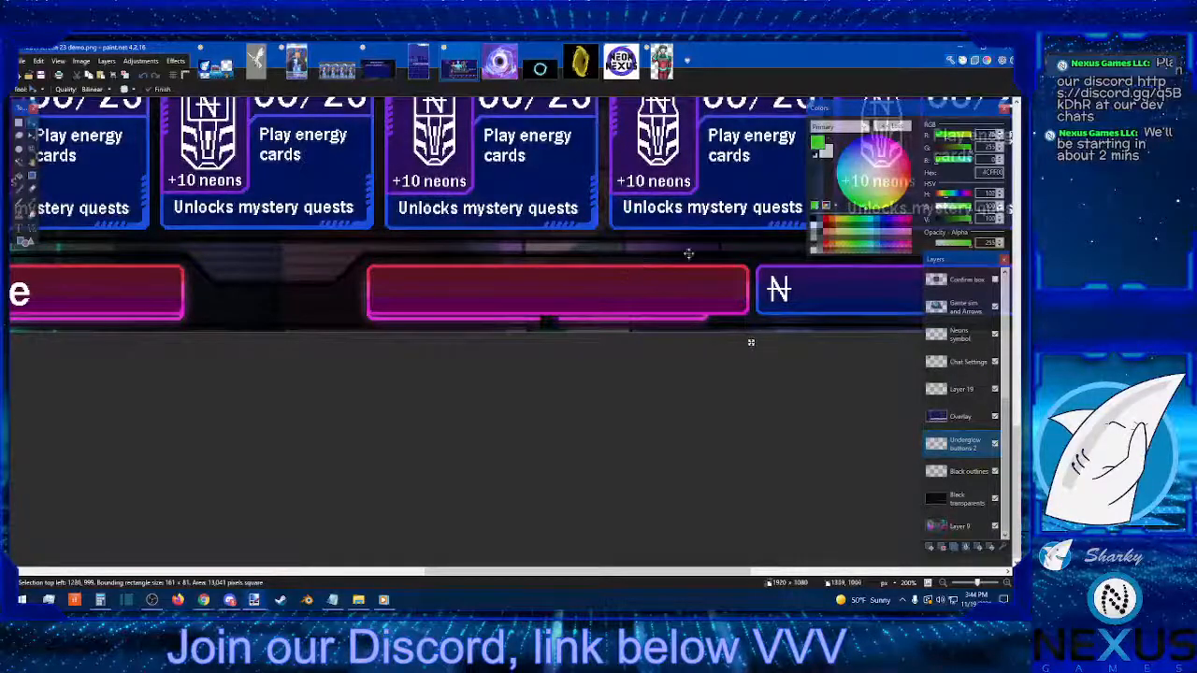
key(Right)
key(Right)
key(Right)
key(Right)
key(Right)
key(Right)
key(Right)
key(Right)
key(Right)
key(Right)
key(Right)
key(Right)
key(Right)
key(Right)
key(Right)
key(Right)
key(Right)
key(Right)
key(Right)
key(Right)
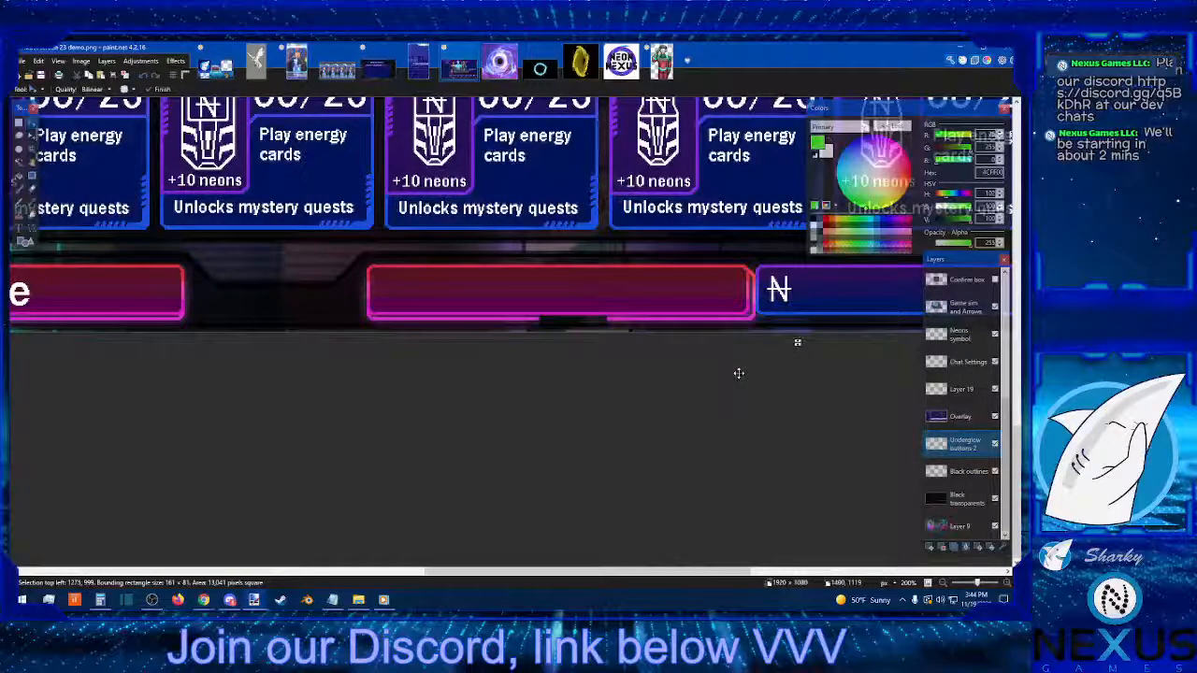
key(Left)
key(Left)
key(Left)
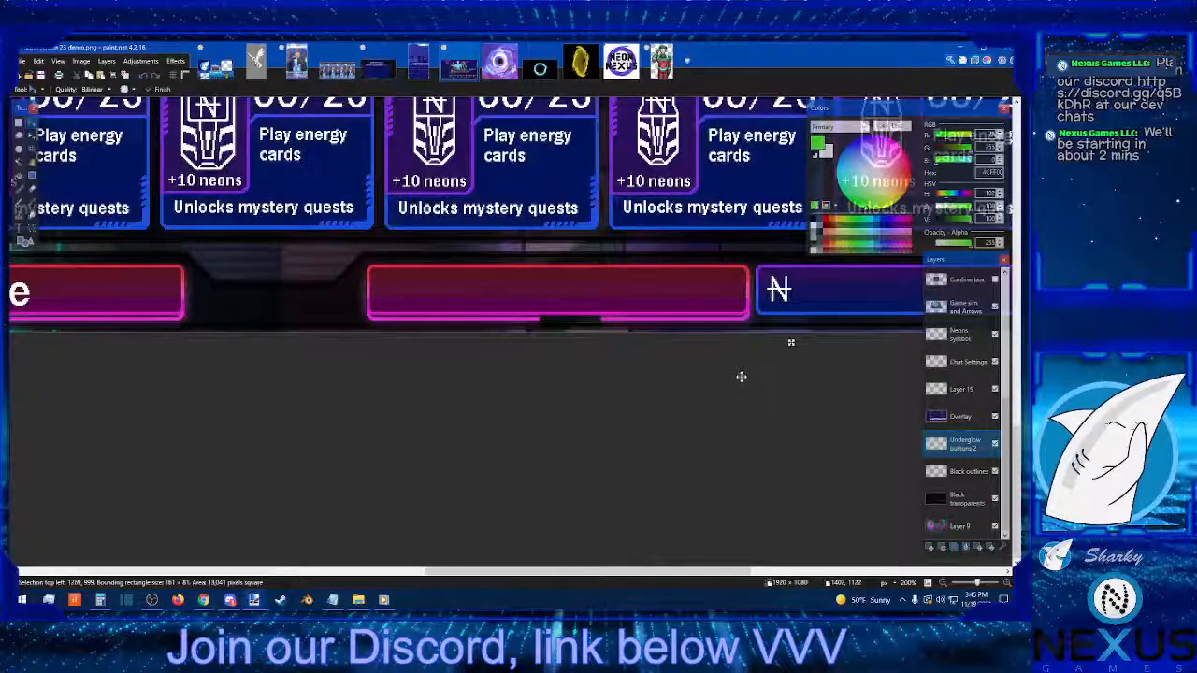
Step: Select a 67 × 84 px piece of the empty red button's underglow, stretch it to about 169 px wide across the gap, and deselect
click(20, 124)
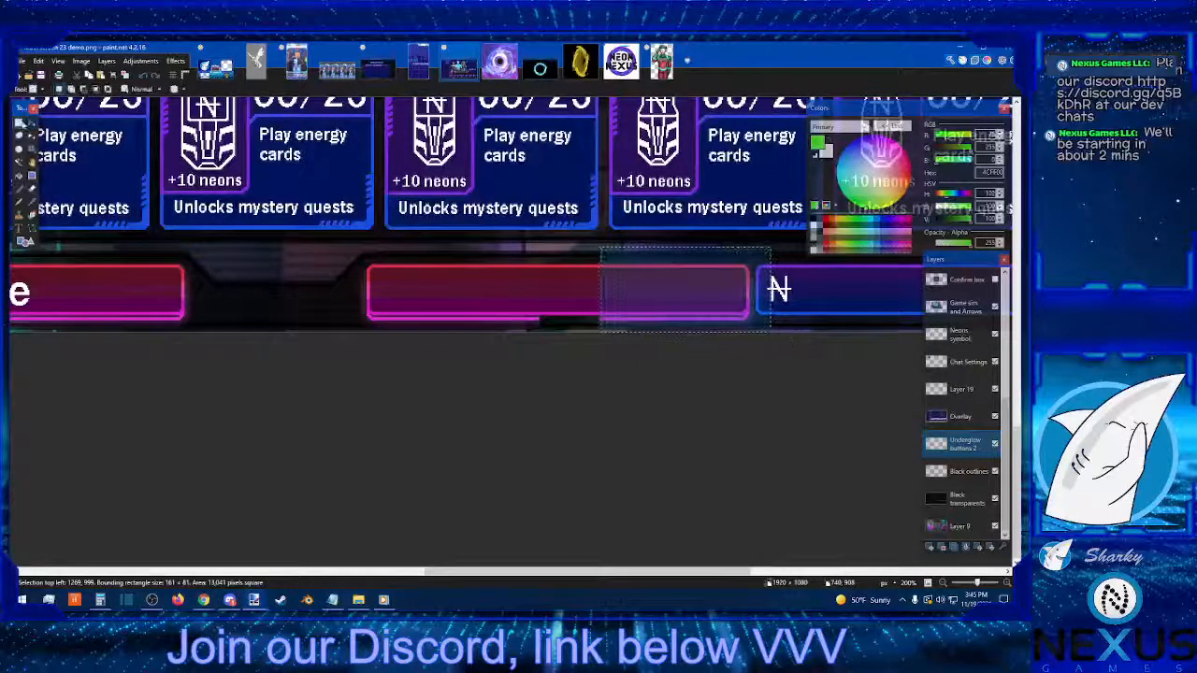
drag(456, 245, 526, 356)
click(32, 123)
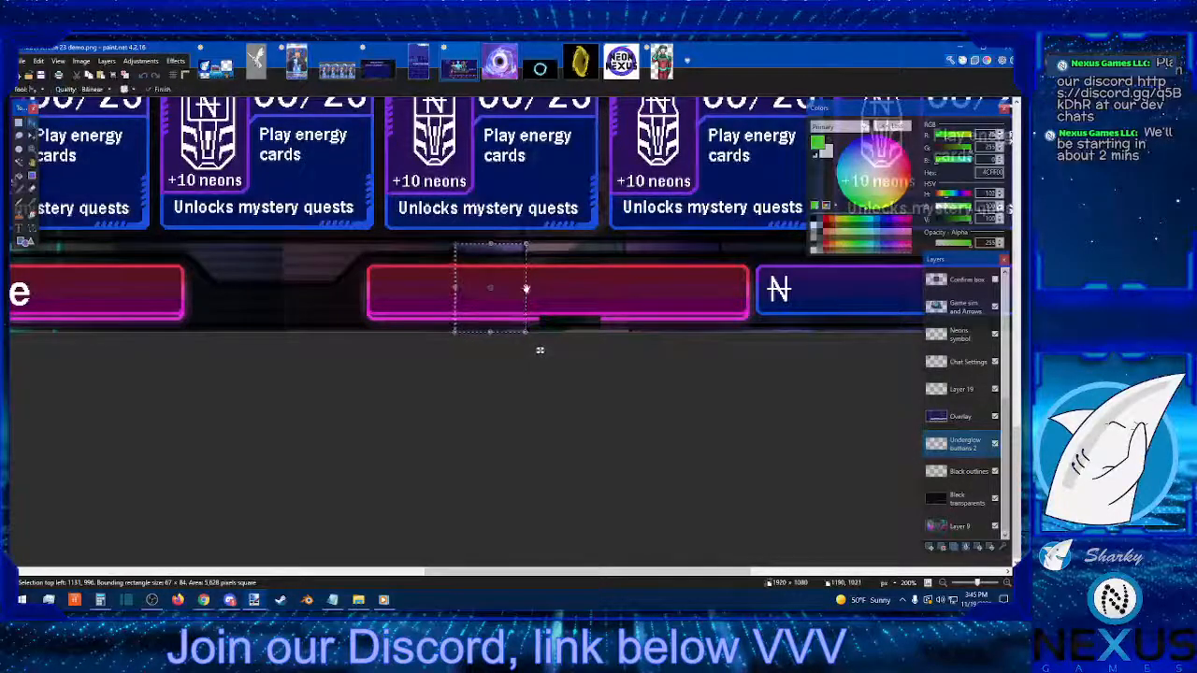
drag(527, 288, 547, 289)
drag(547, 350, 652, 339)
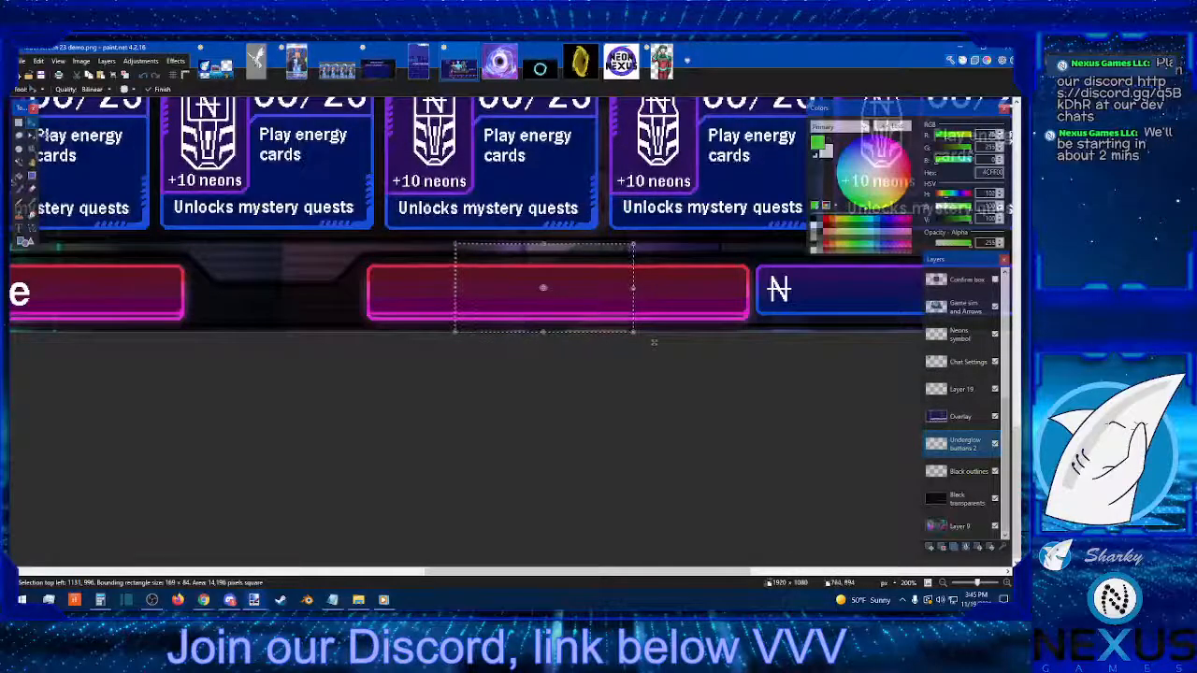
click(19, 124)
click(310, 242)
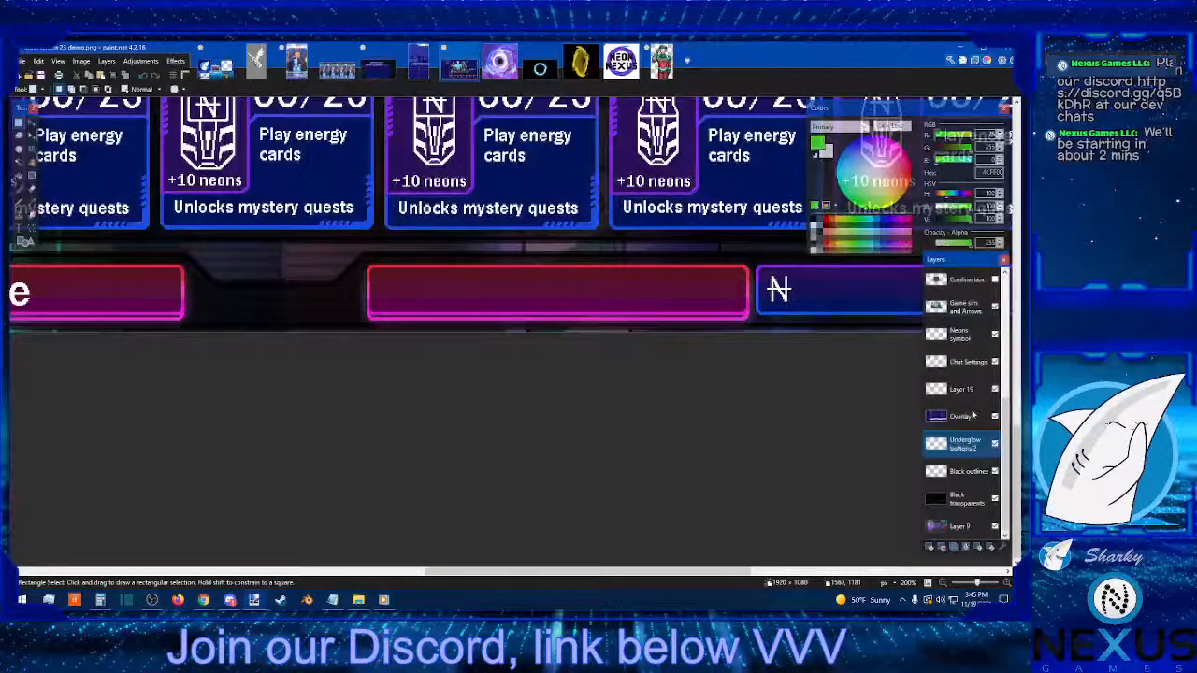
Step: On the Game sim and Arrows layer, add the text "Initiate" in green over the existing white Initiate label
click(995, 308)
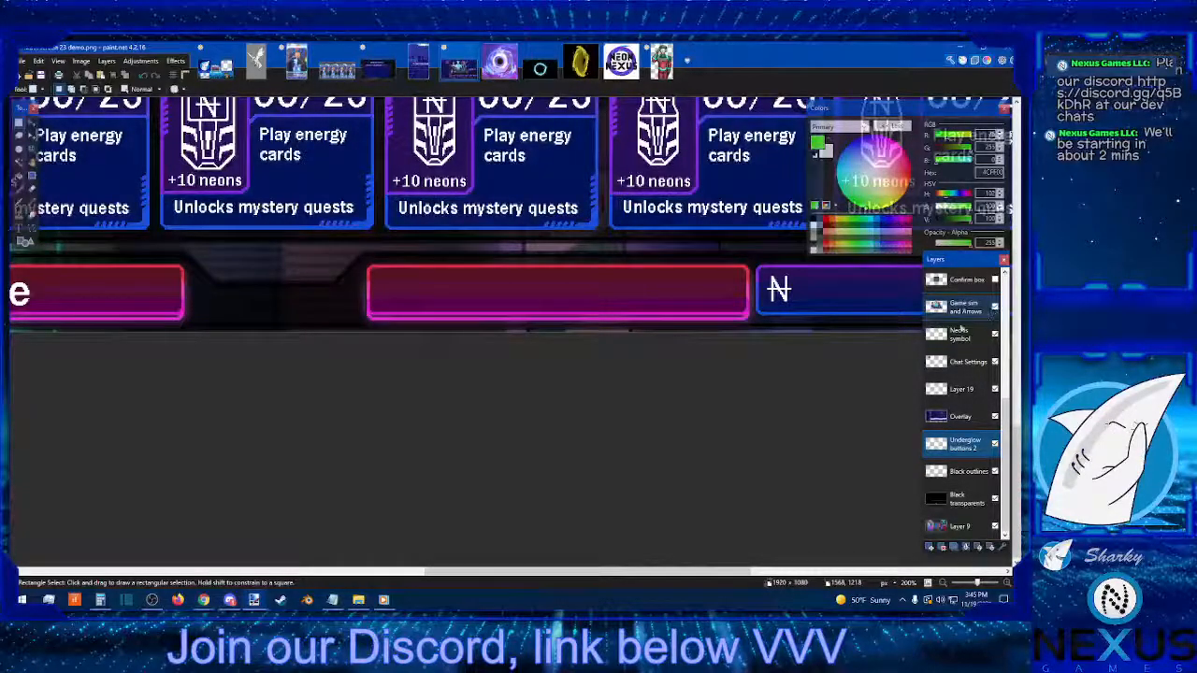
click(961, 307)
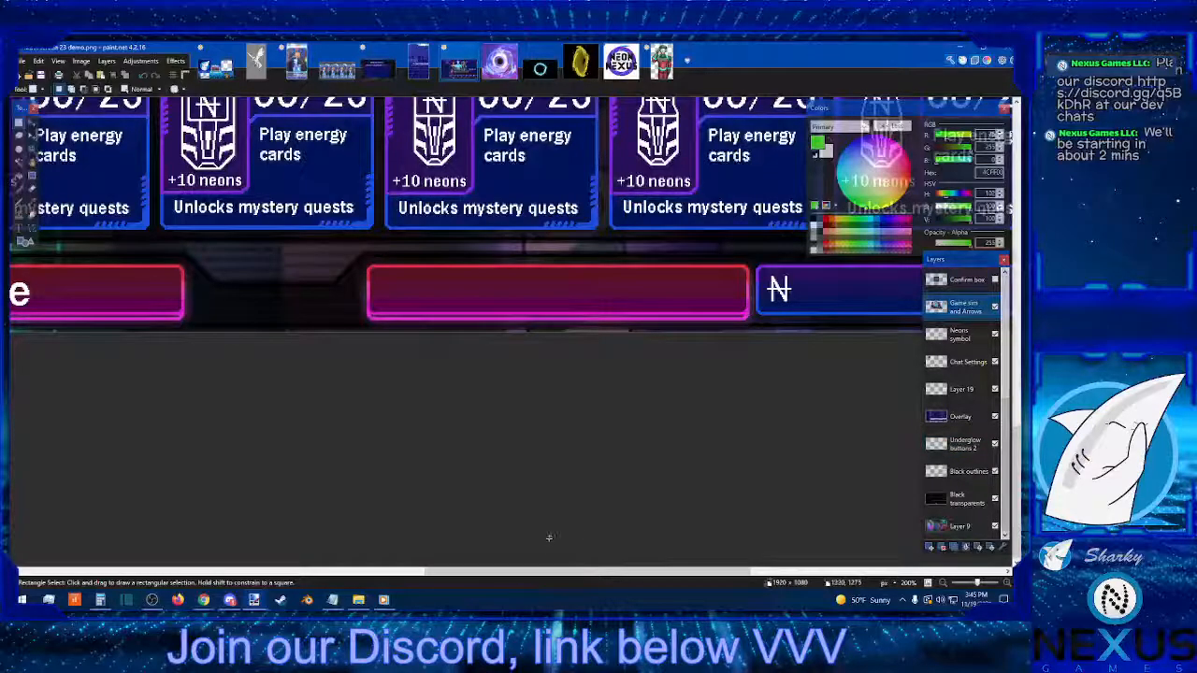
drag(689, 572, 566, 572)
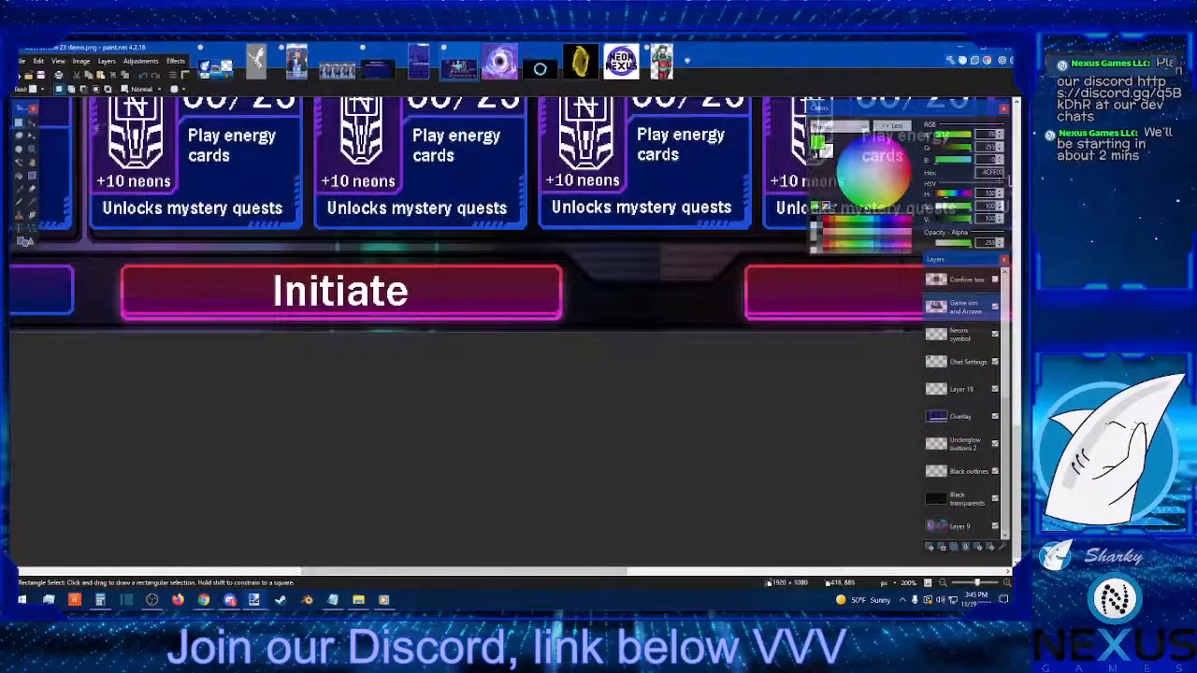
click(18, 227)
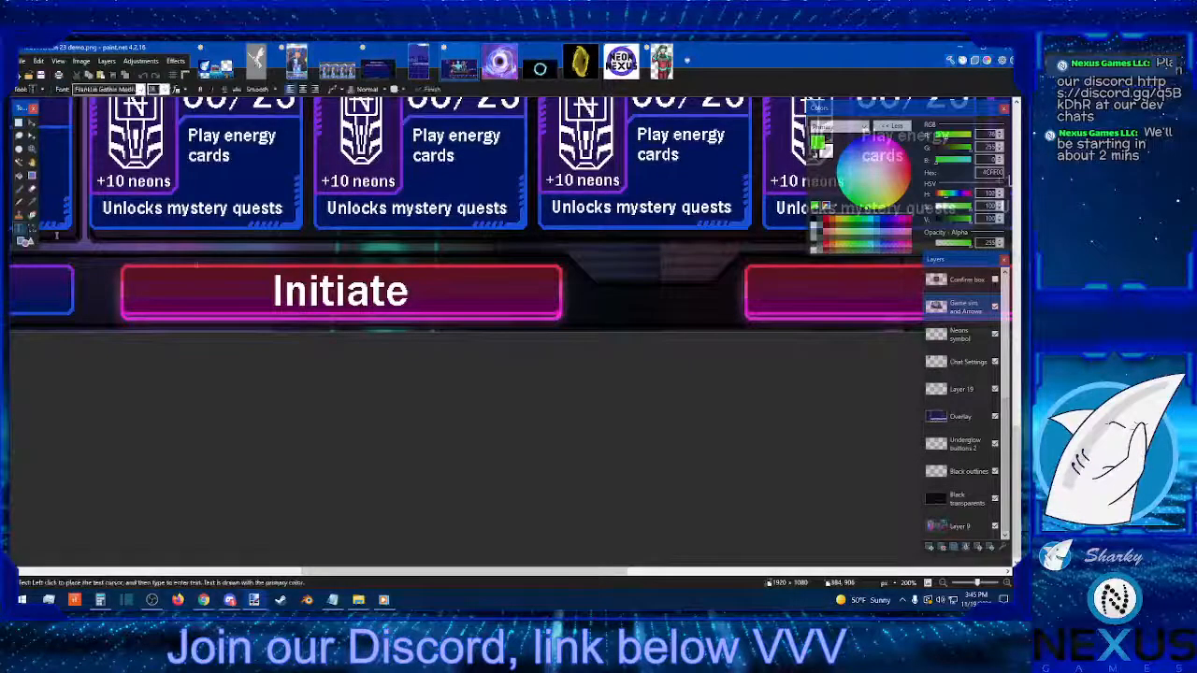
click(259, 302)
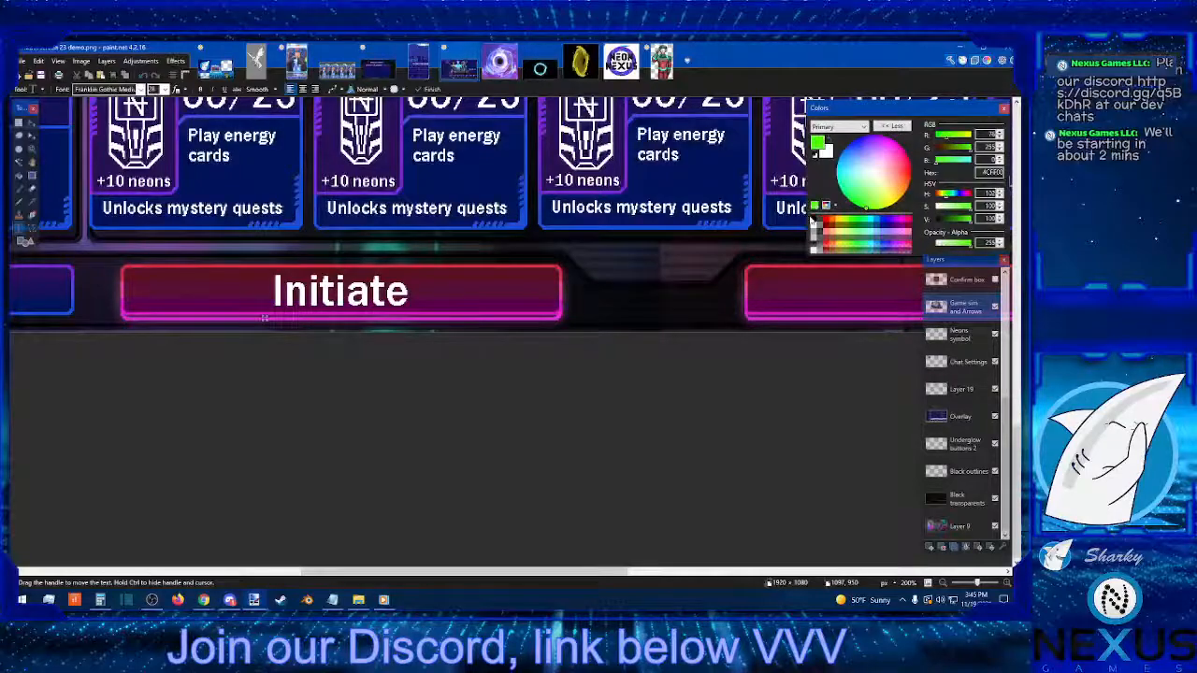
scroll(467, 318, up, 4)
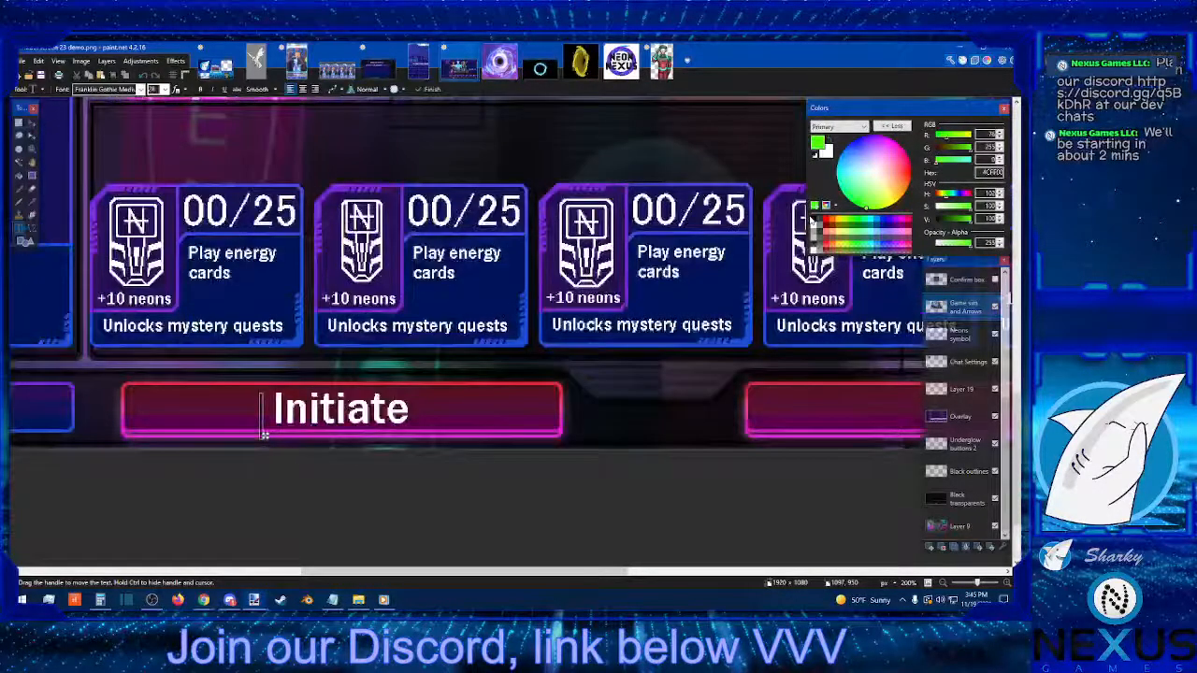
text(In)
scroll(468, 318, up, 1)
text(i)
scroll(468, 318, up, 1)
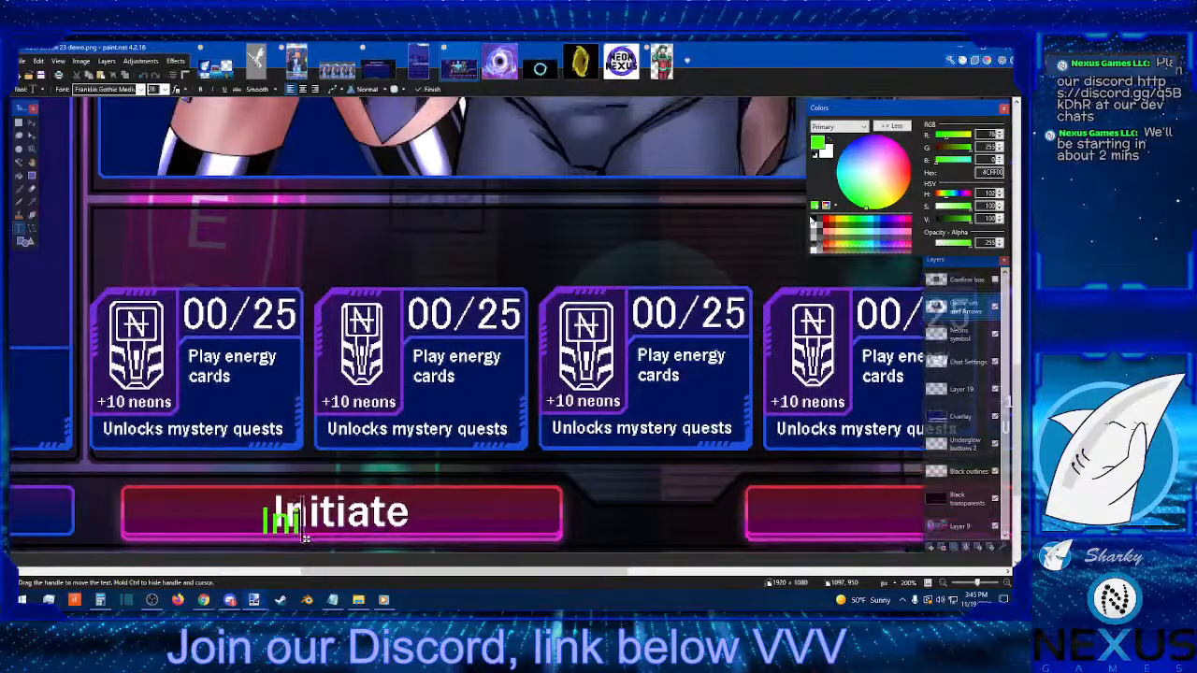
scroll(510, 327, up, 1)
text(t)
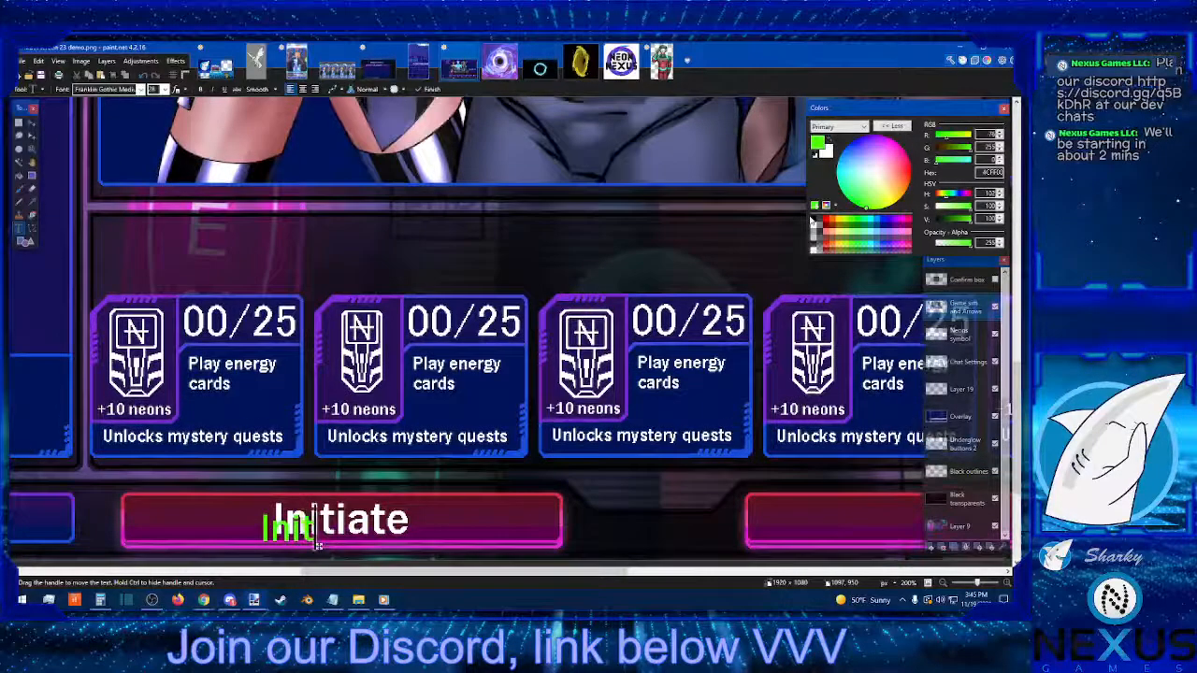
scroll(318, 545, up, 1)
text(iate)
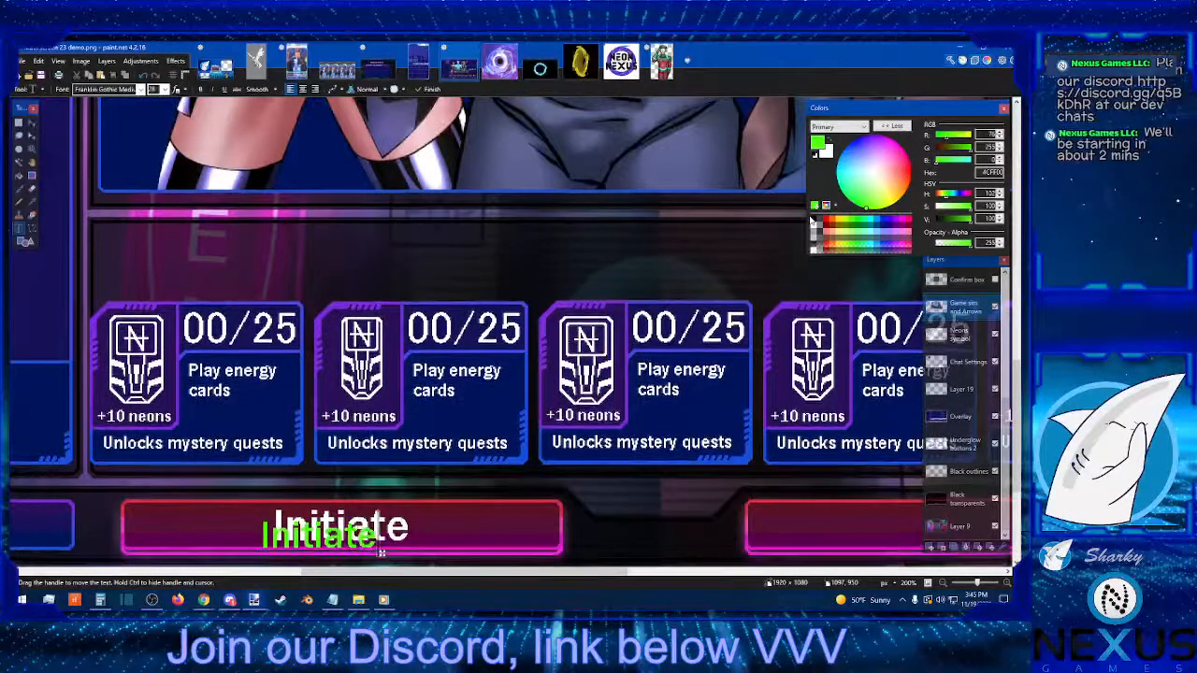
Step: Align the green Initiate text with the start of the white label and adjust its font size until both match in size
click(827, 152)
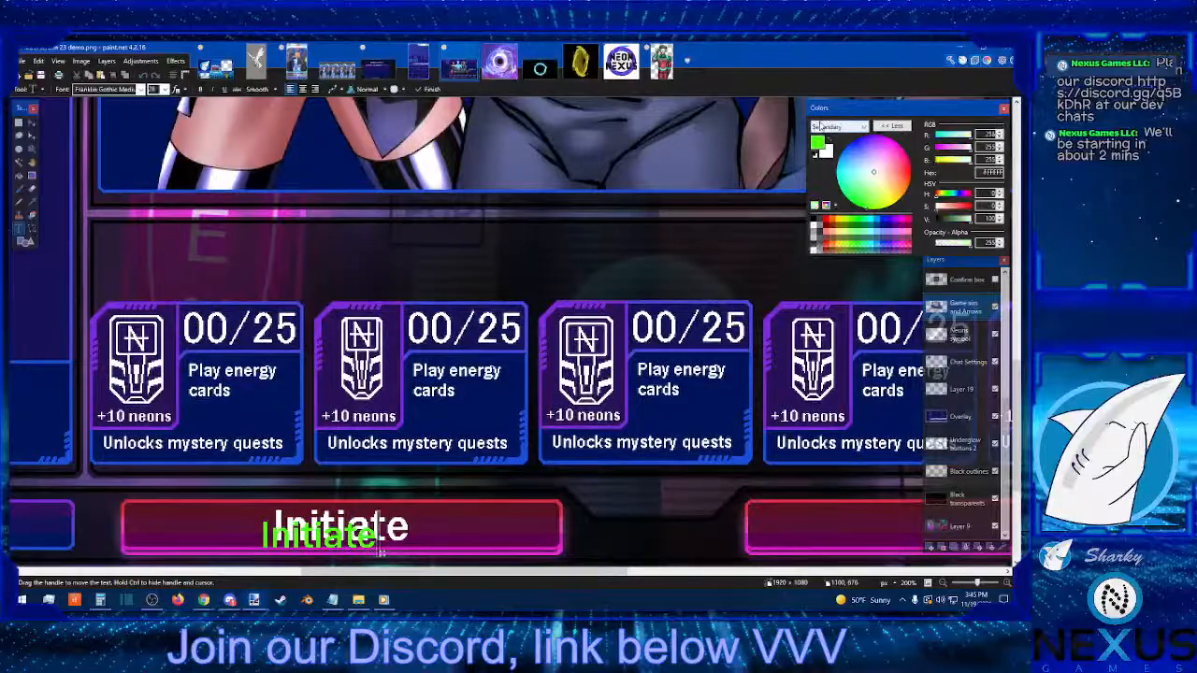
scroll(511, 327, down, 3)
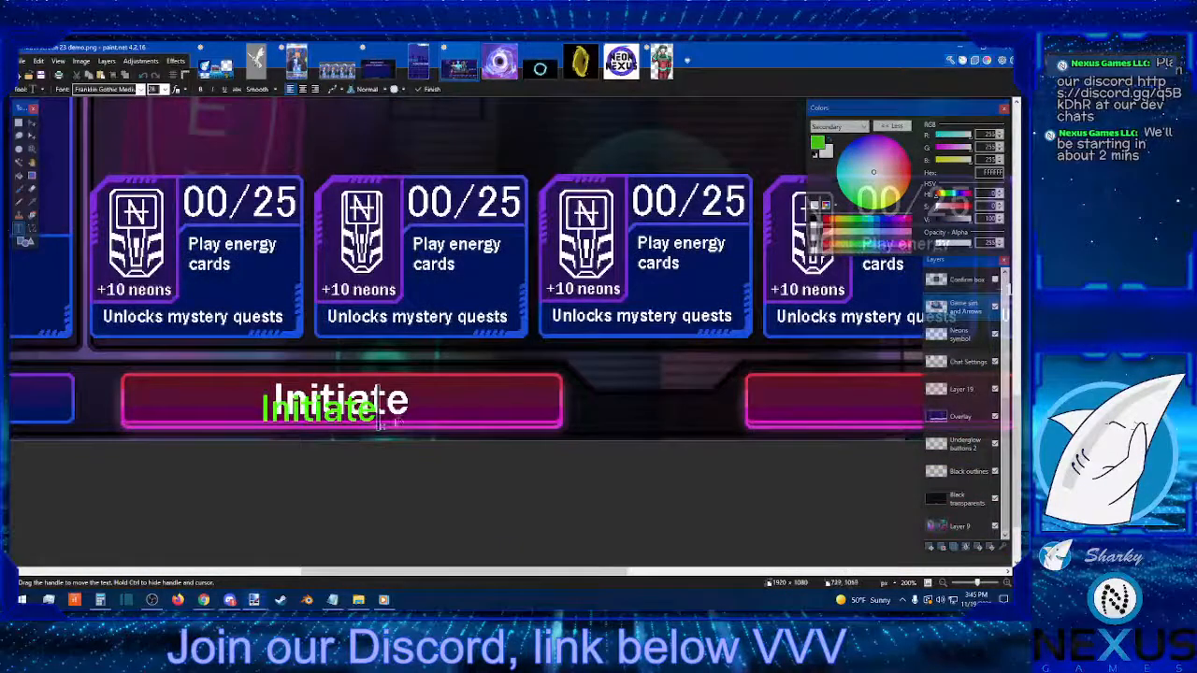
drag(382, 428, 395, 422)
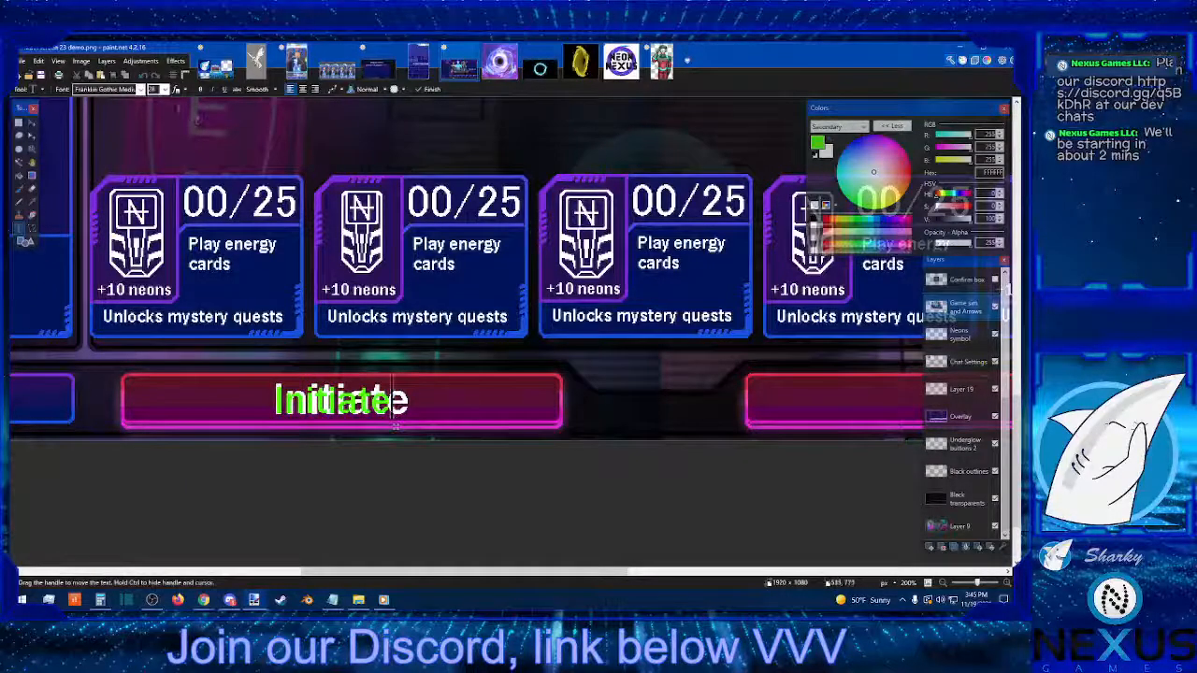
click(163, 89)
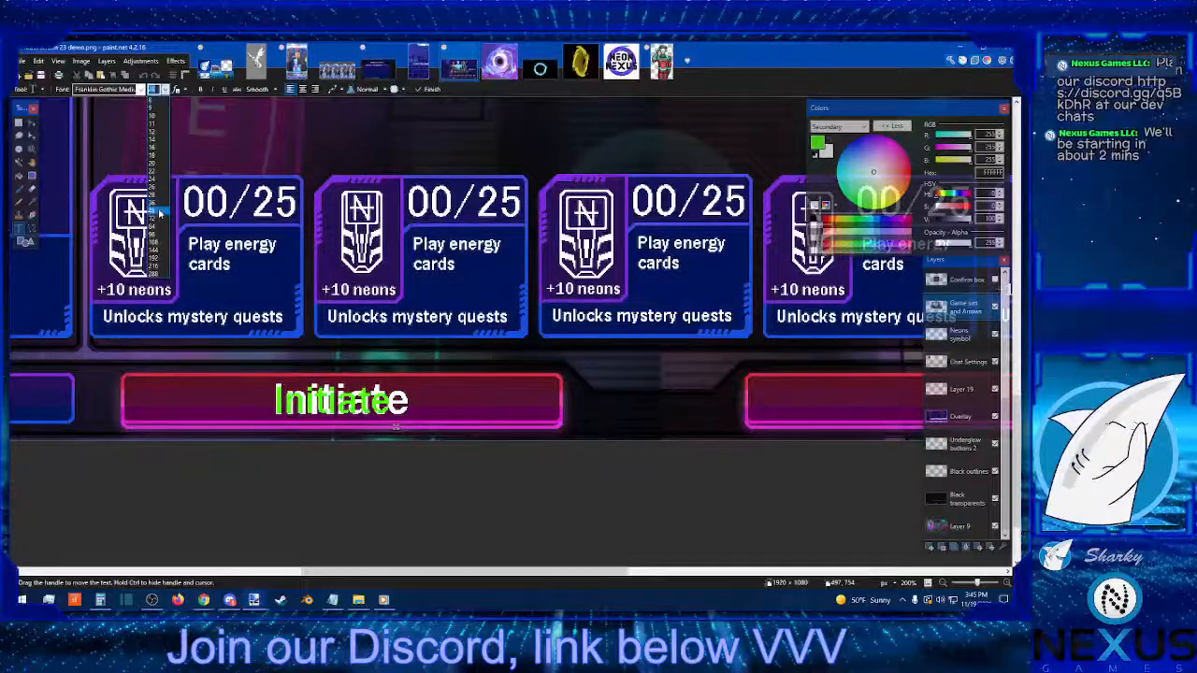
click(159, 213)
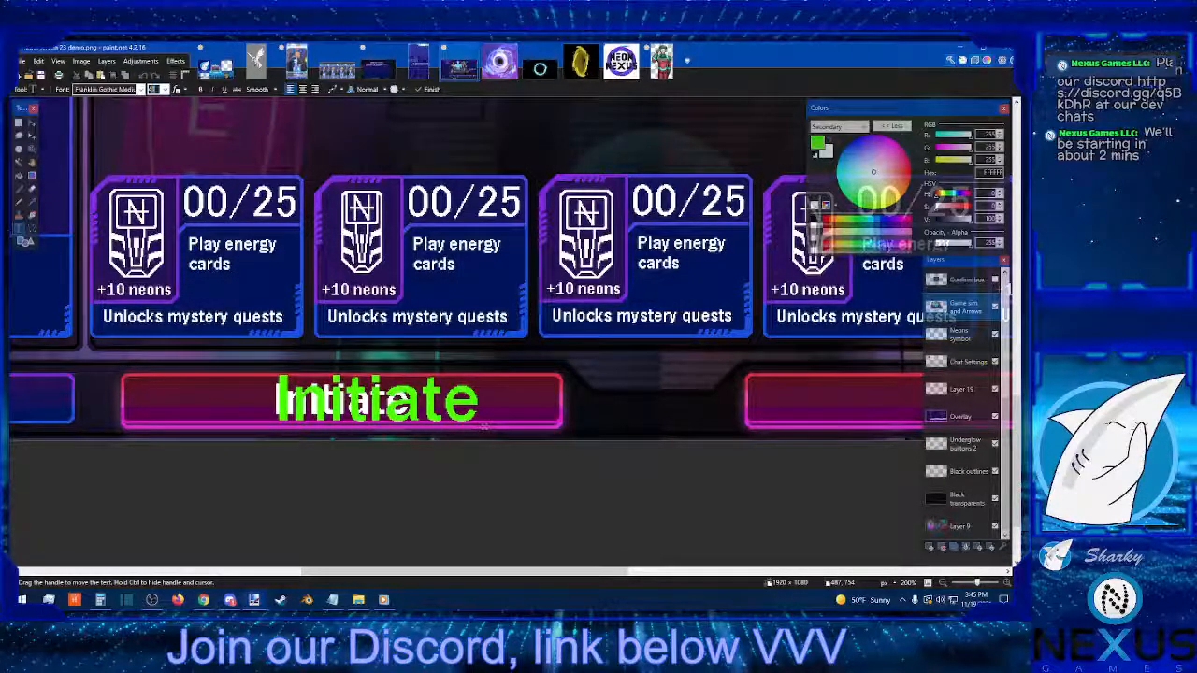
key(Up)
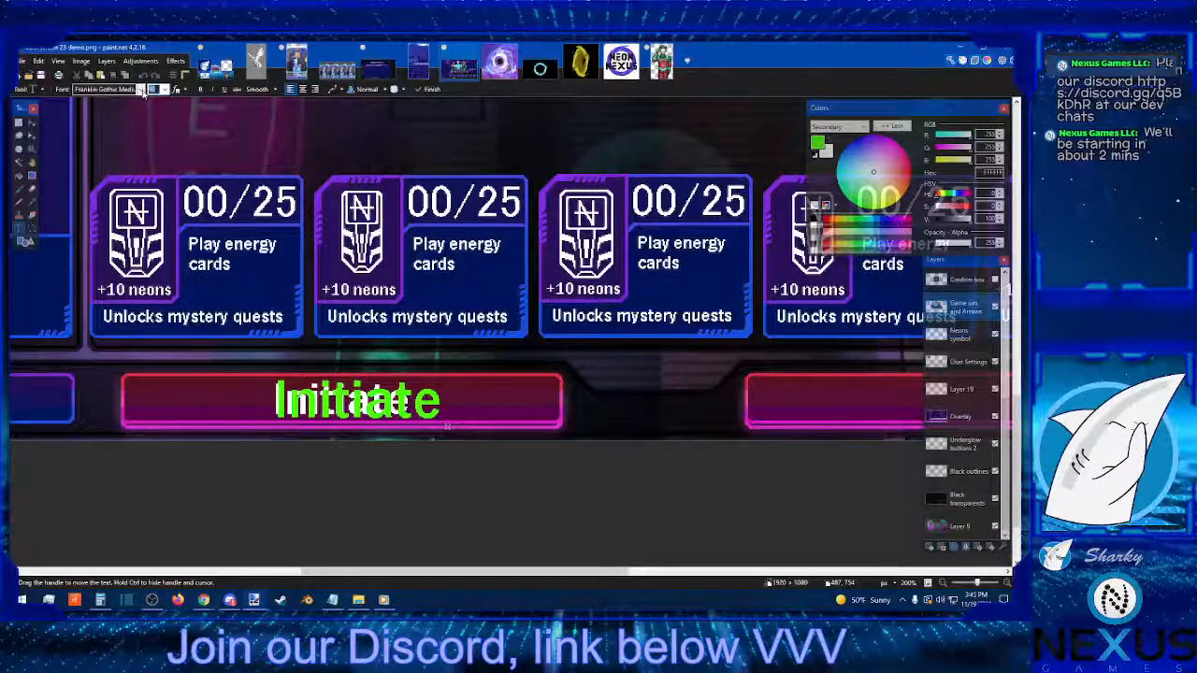
key(Up)
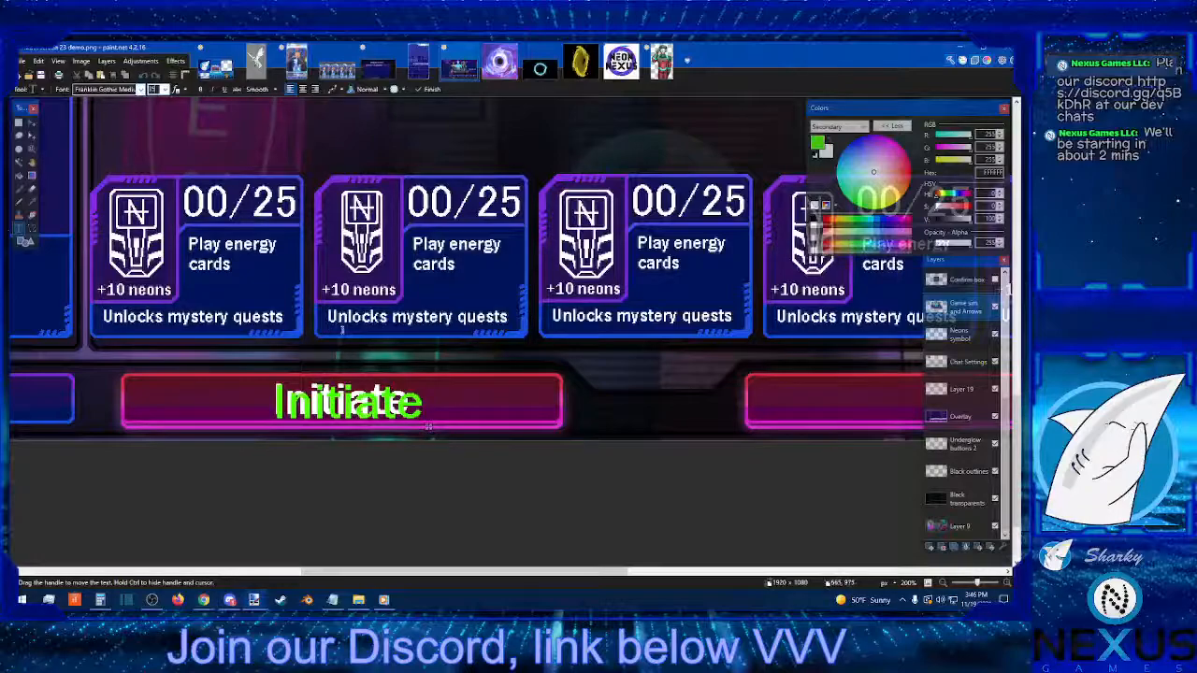
drag(431, 429, 430, 426)
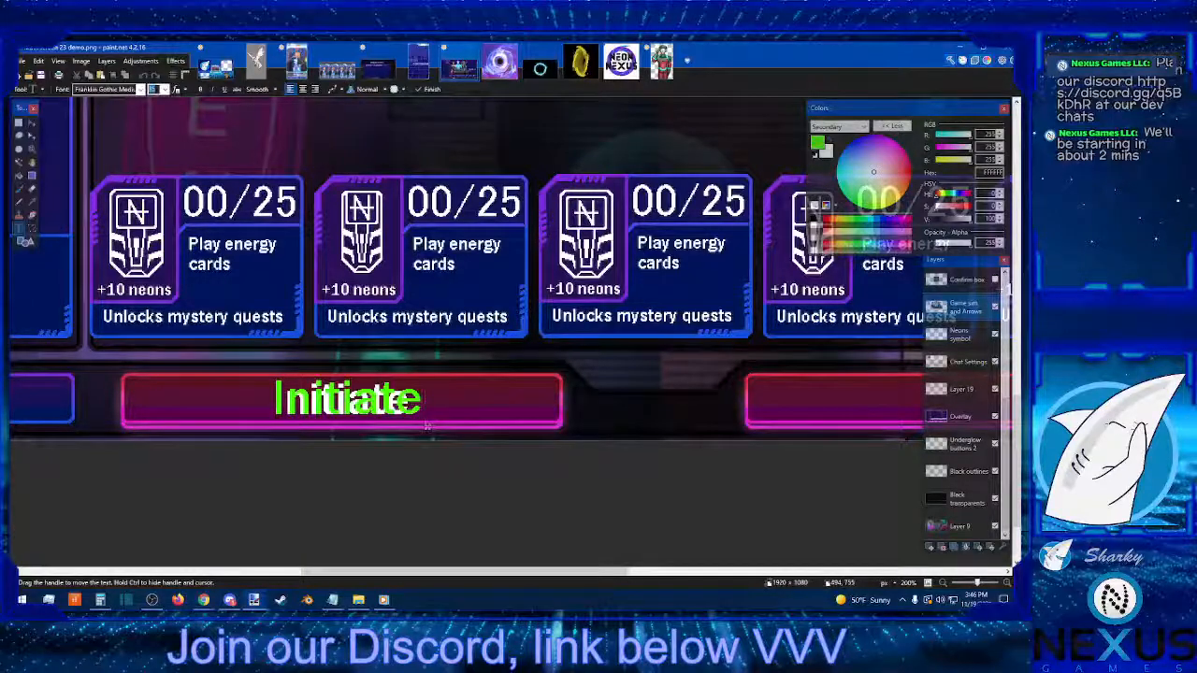
text(65)
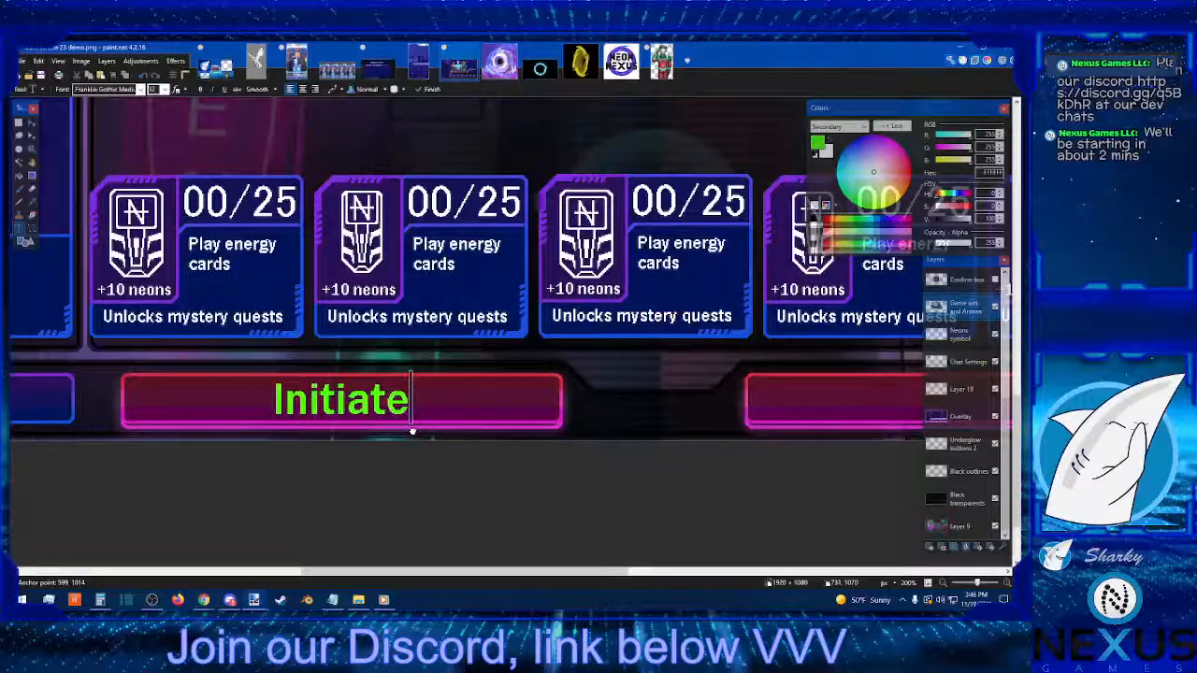
Step: Move the green text onto the empty red button and replace its wording with "Store"
drag(412, 431, 515, 428)
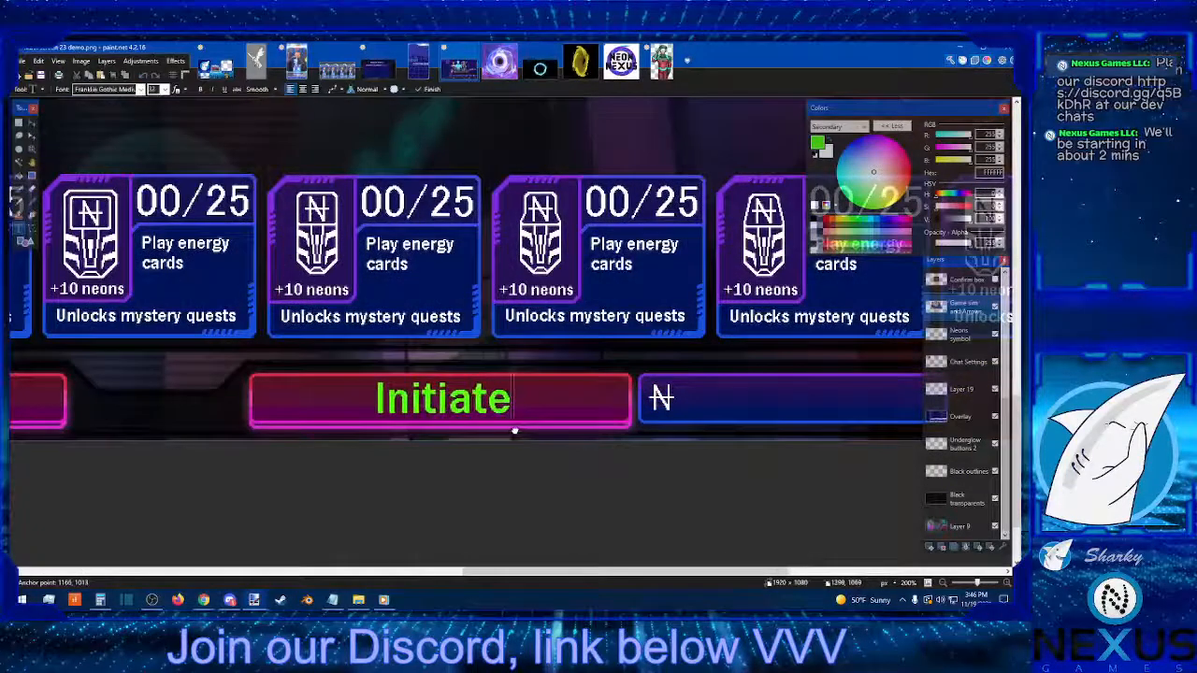
key(BackSpace)
key(BackSpace)
key(BackSpace)
key(BackSpace)
key(BackSpace)
key(BackSpace)
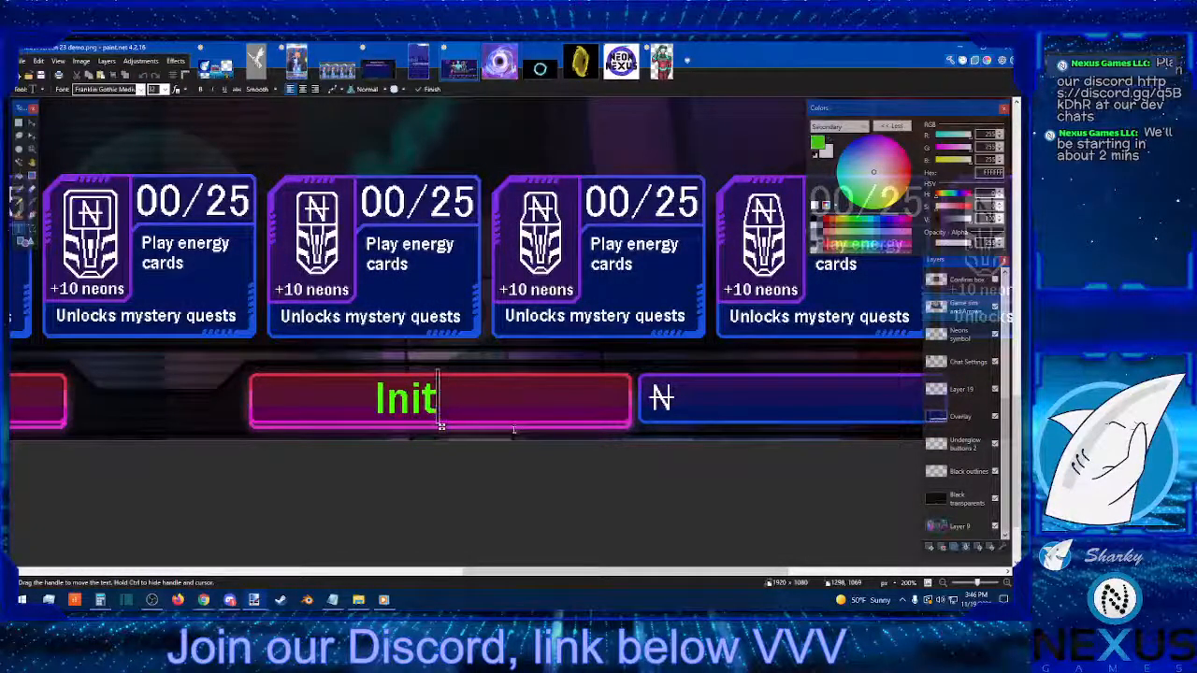
key(BackSpace)
key(BackSpace)
text(S)
scroll(514, 430, up, 1)
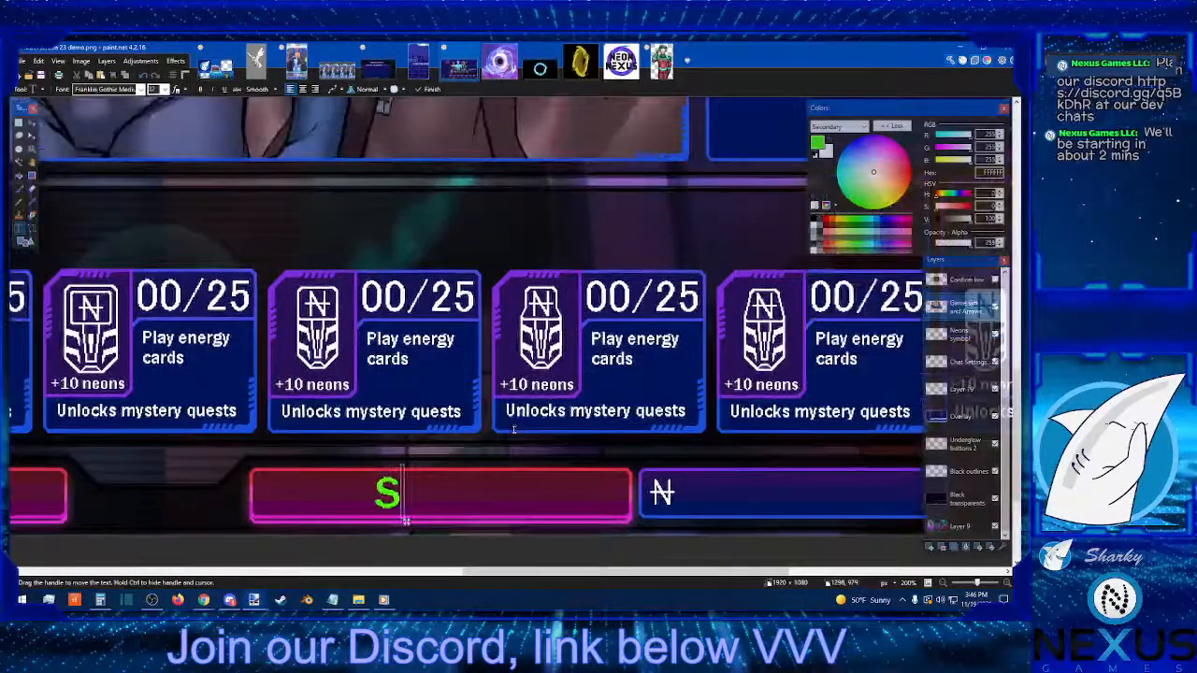
text(tore)
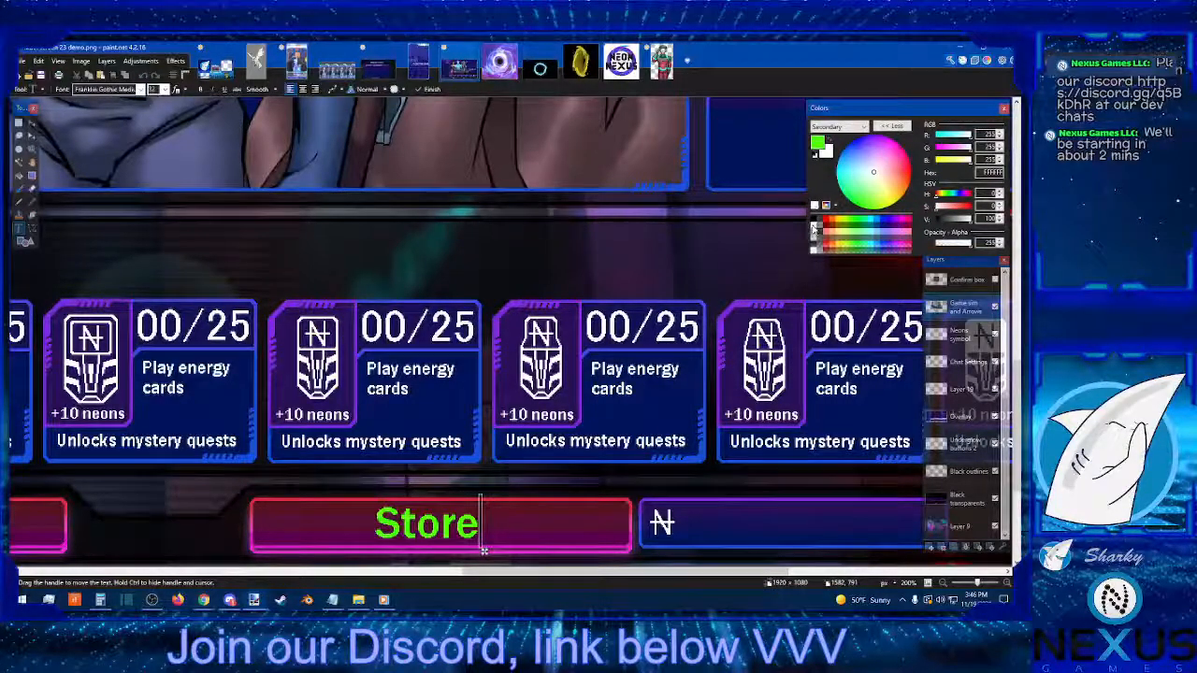
Step: Erase the green Store text from the red button and restart the Text tool
scroll(760, 250, down, 2)
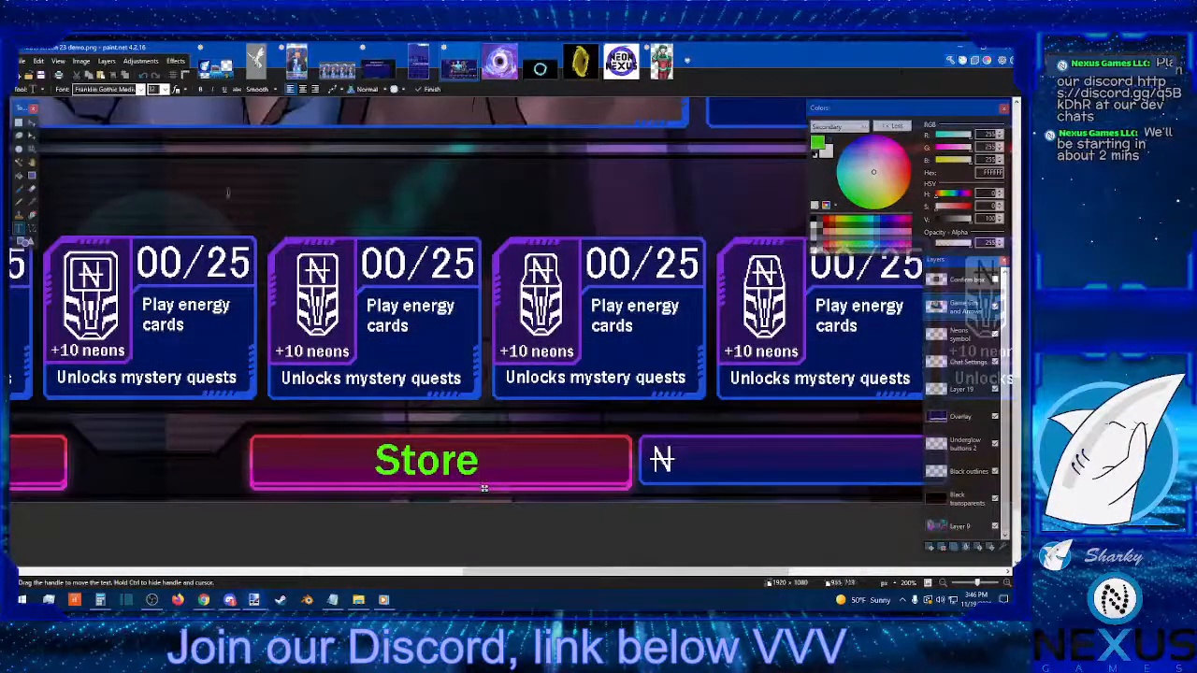
key(BackSpace)
key(BackSpace)
key(BackSpace)
key(BackSpace)
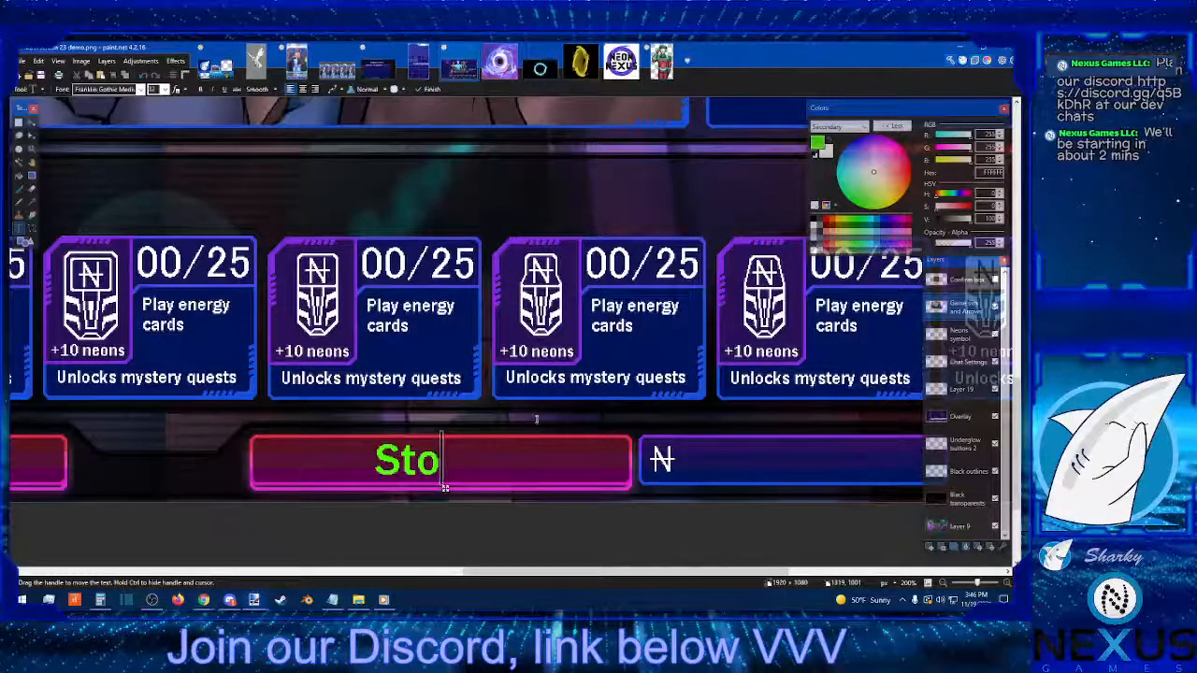
key(BackSpace)
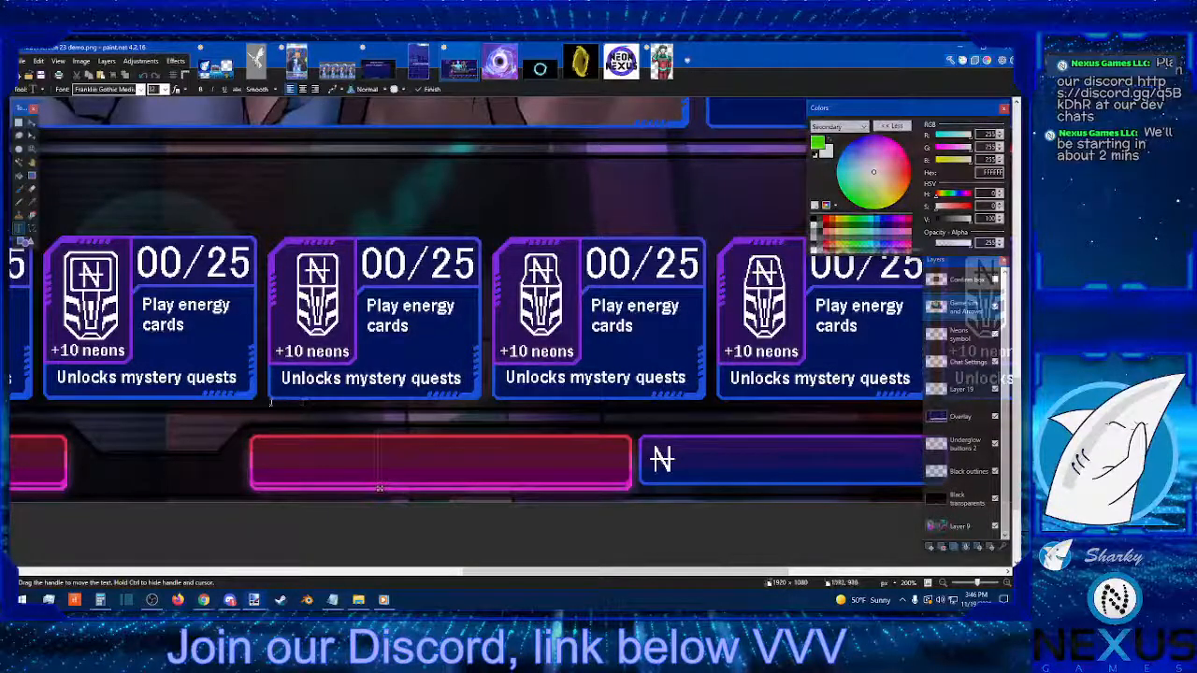
click(19, 123)
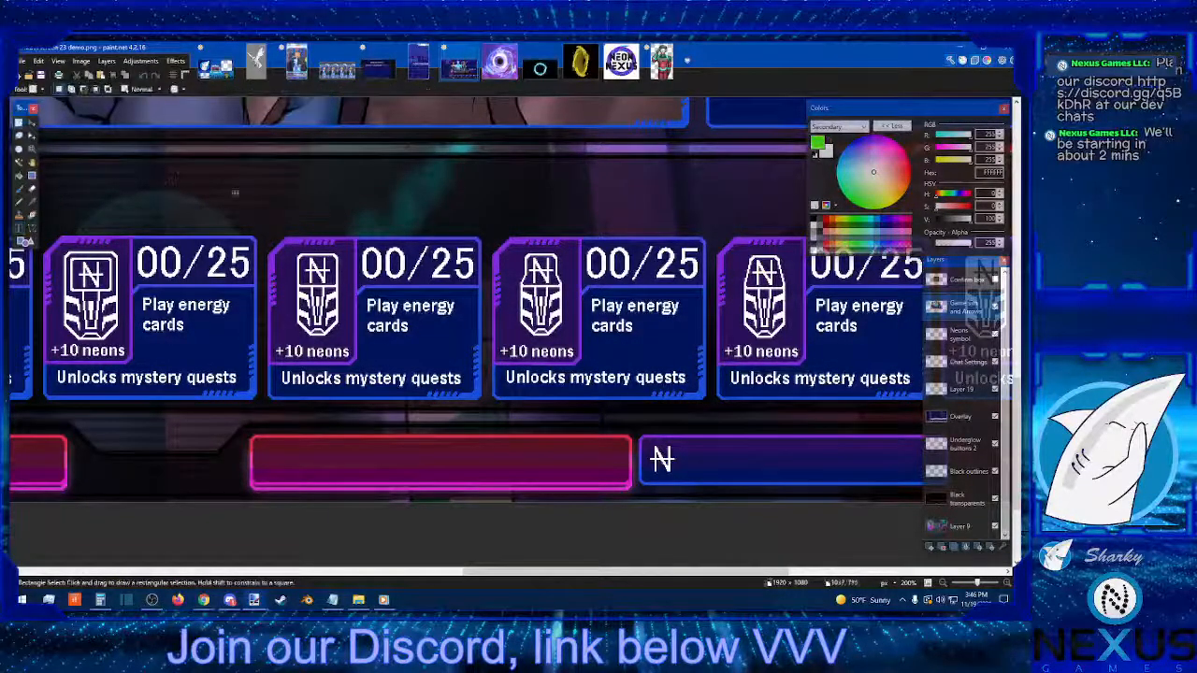
click(19, 227)
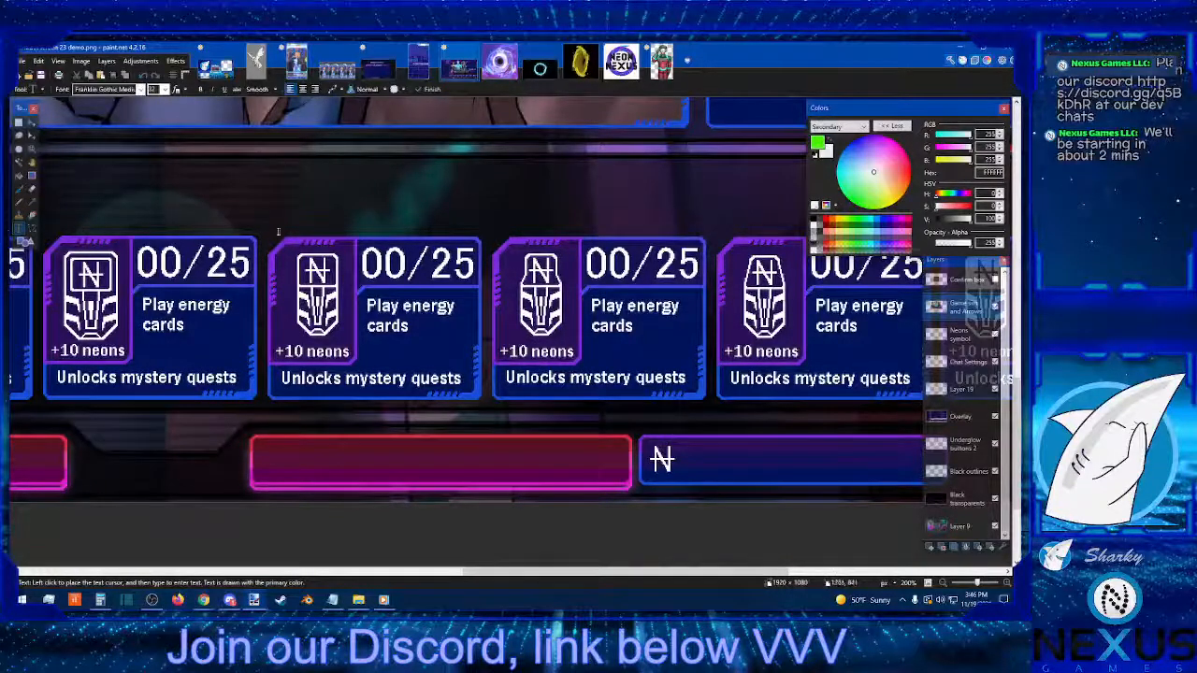
Step: Leave the Text tool and set the primary colour to white
click(18, 122)
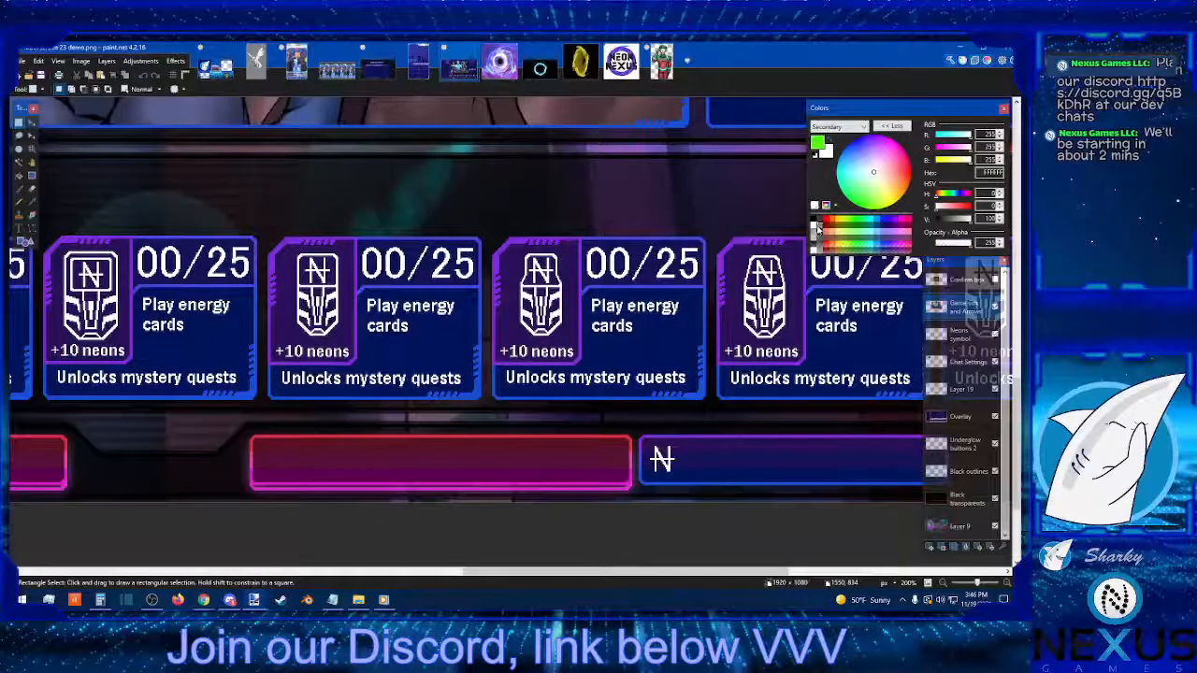
click(815, 223)
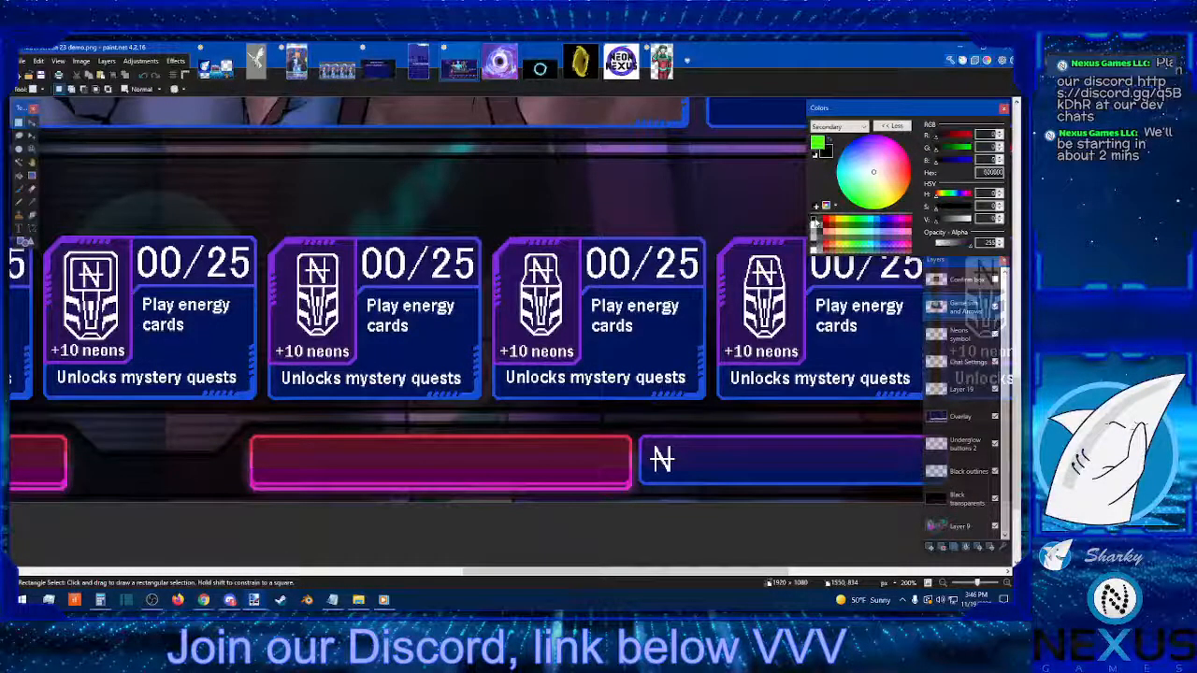
click(816, 227)
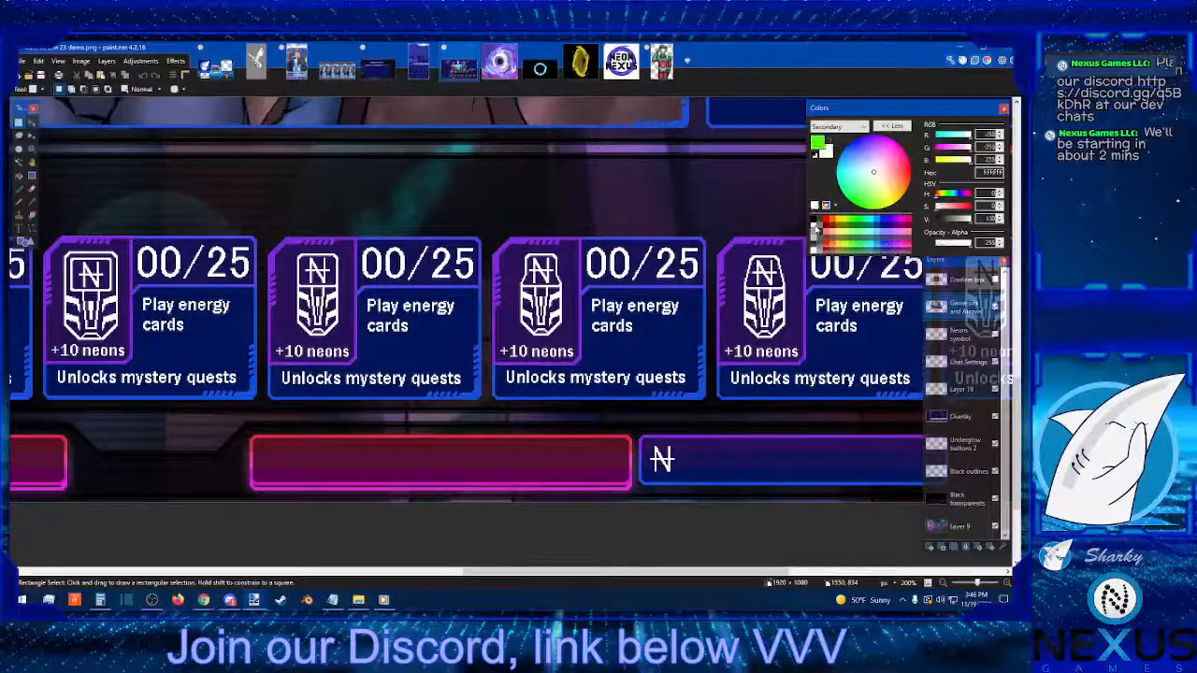
click(818, 142)
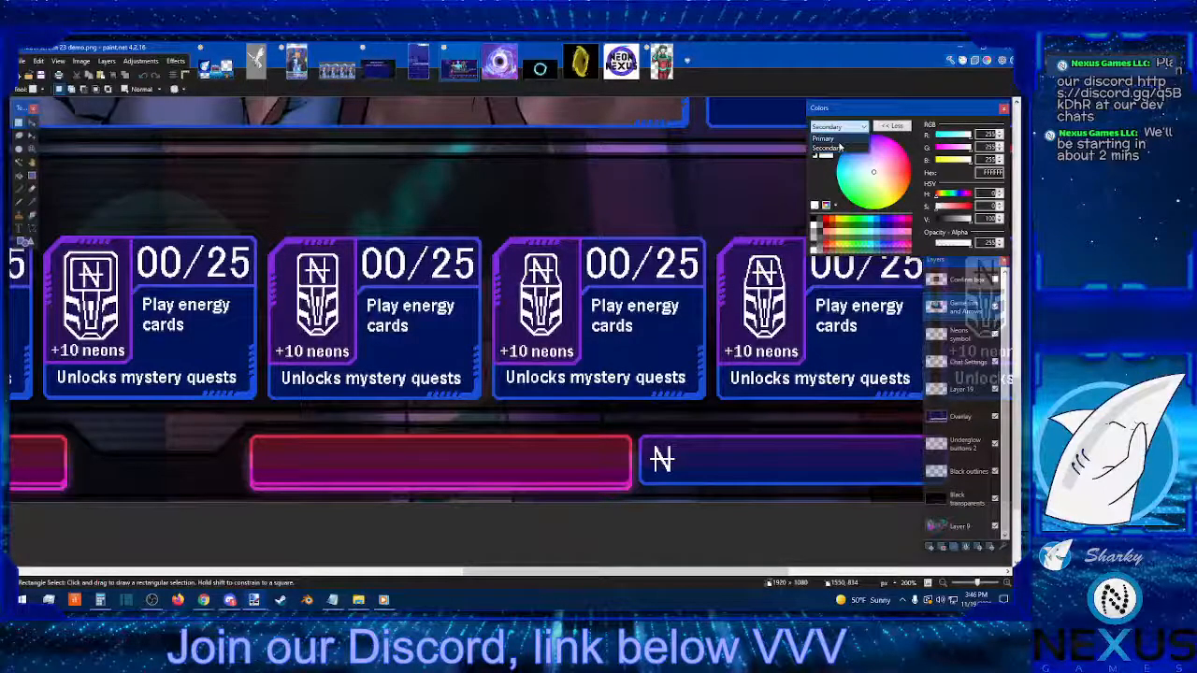
click(815, 227)
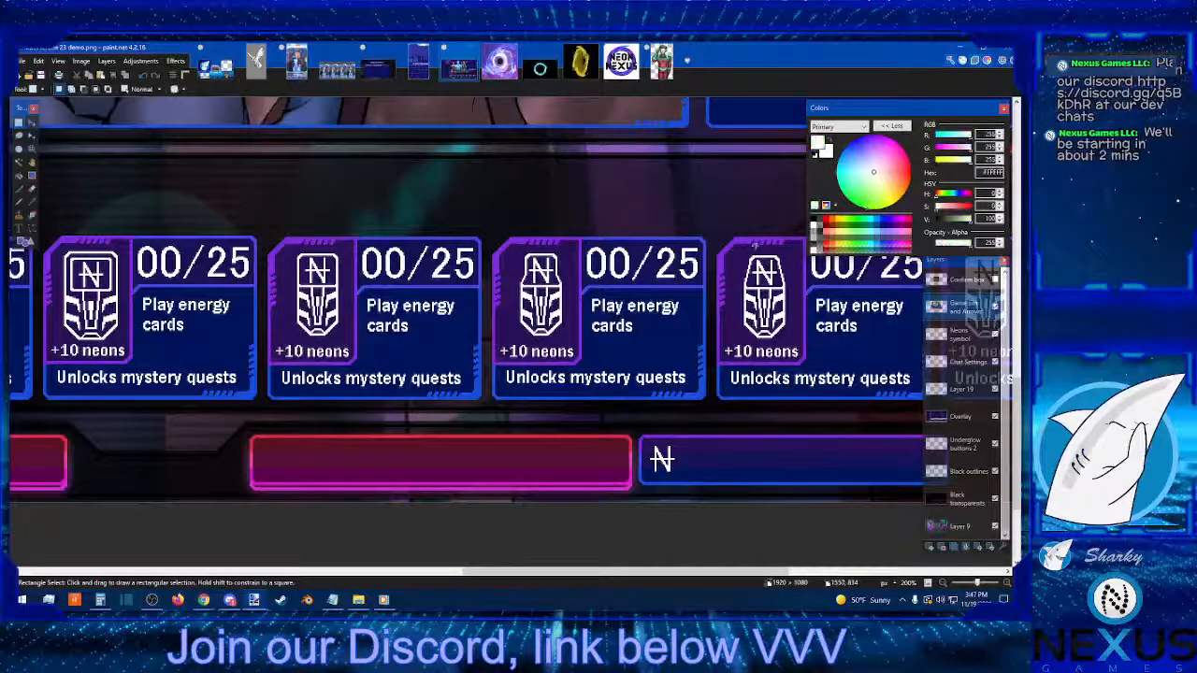
Step: Add the white text "Store" on the empty red button, move it toward the button's centre and commit it
click(20, 228)
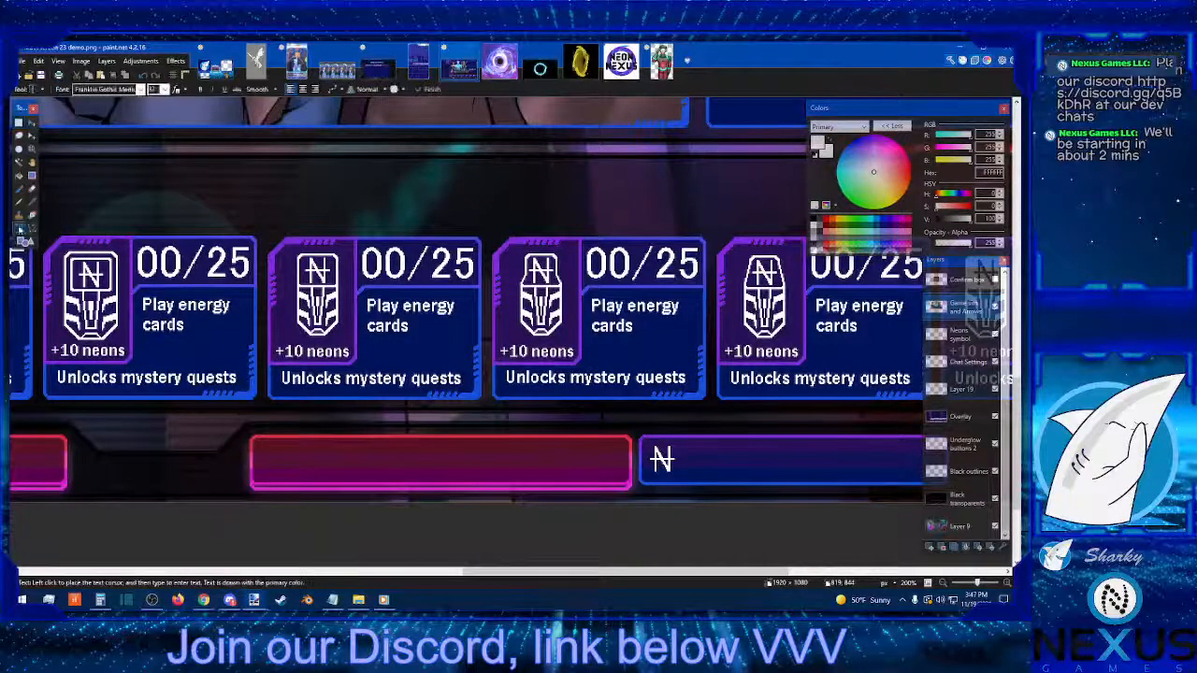
click(353, 460)
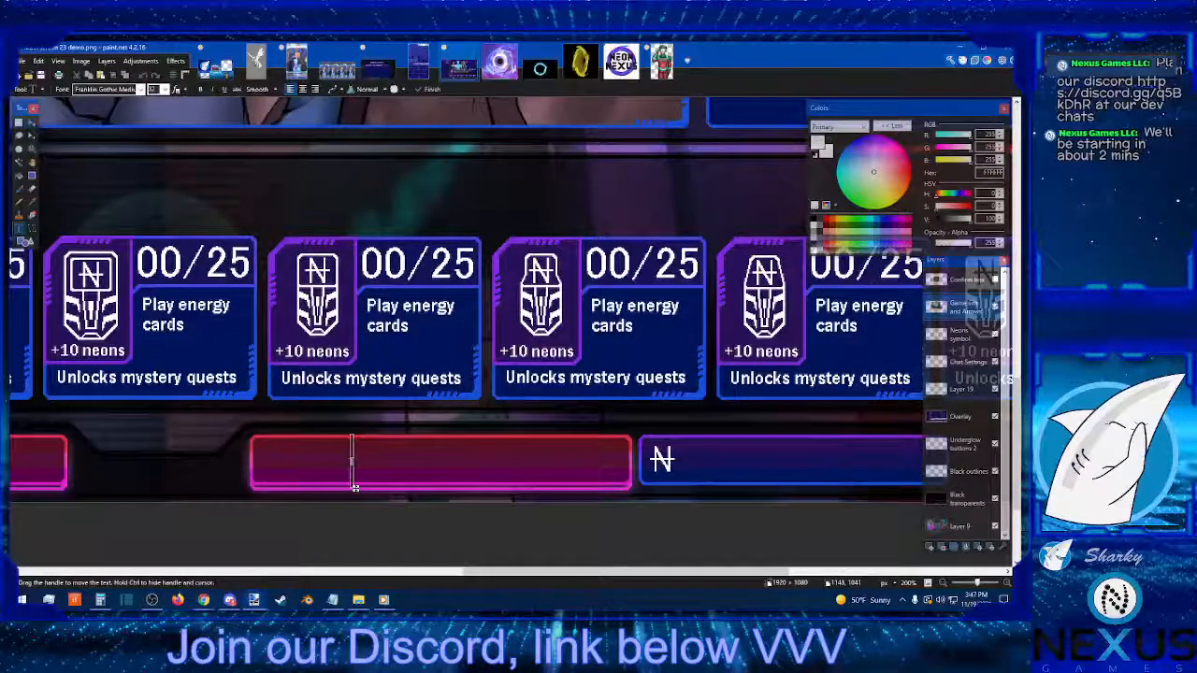
text(St)
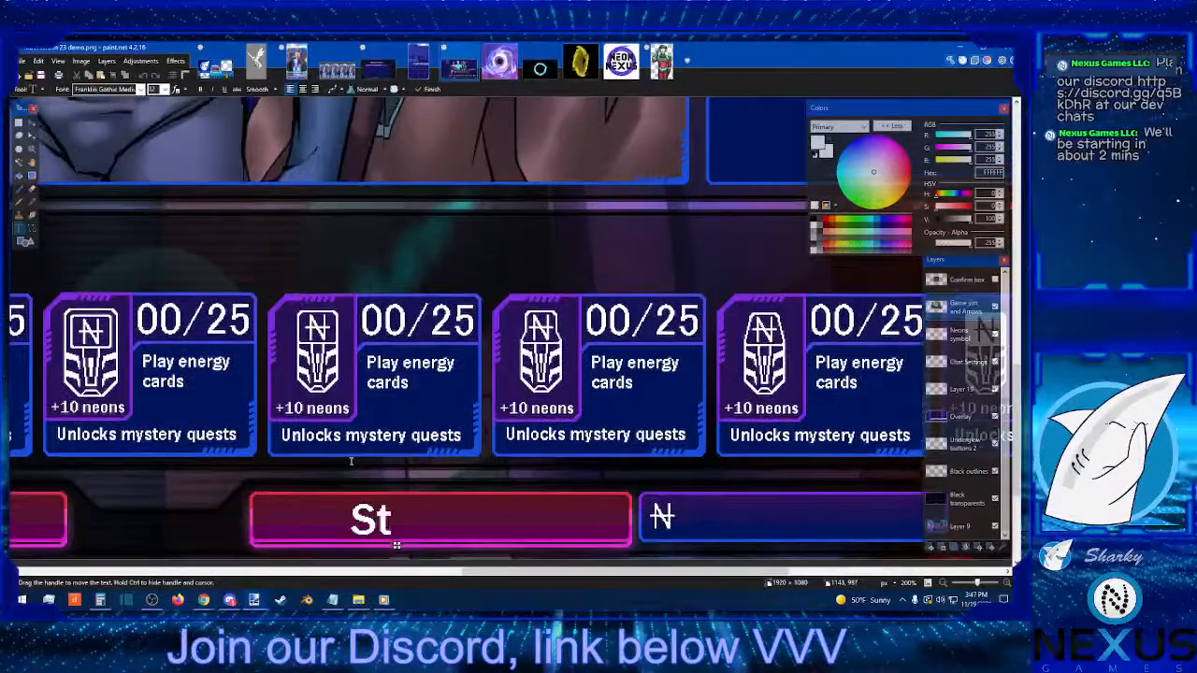
text(ore)
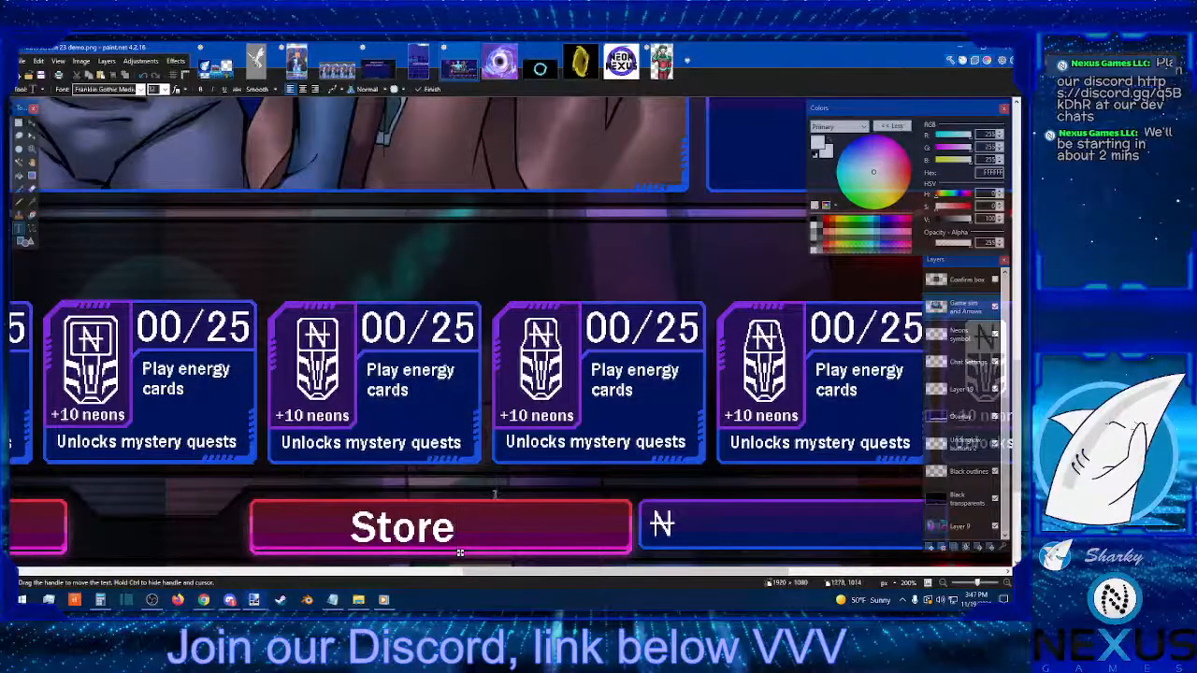
scroll(494, 486, down, 3)
drag(460, 425, 491, 425)
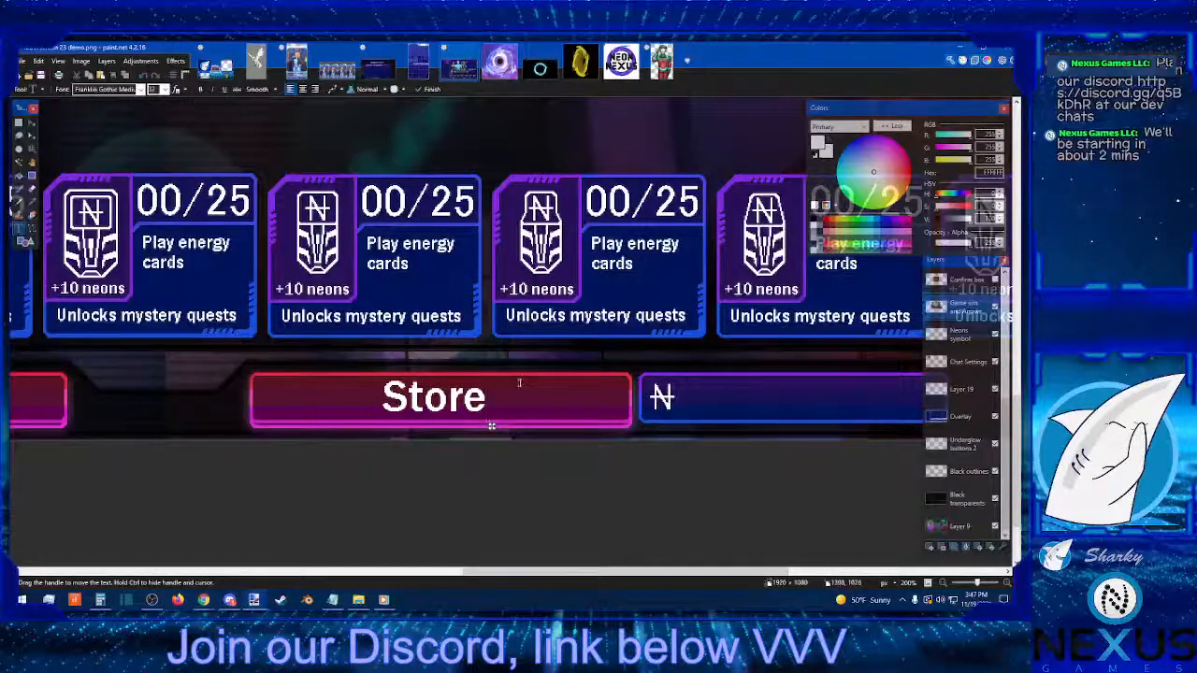
scroll(519, 381, up, 2)
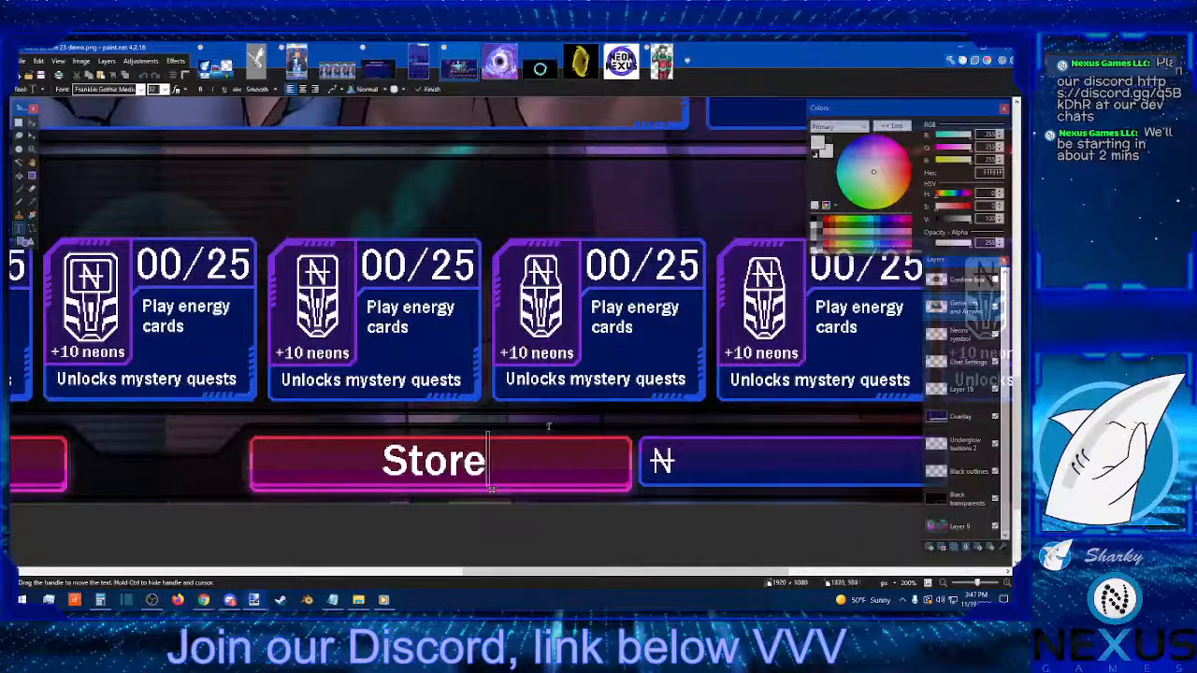
click(18, 124)
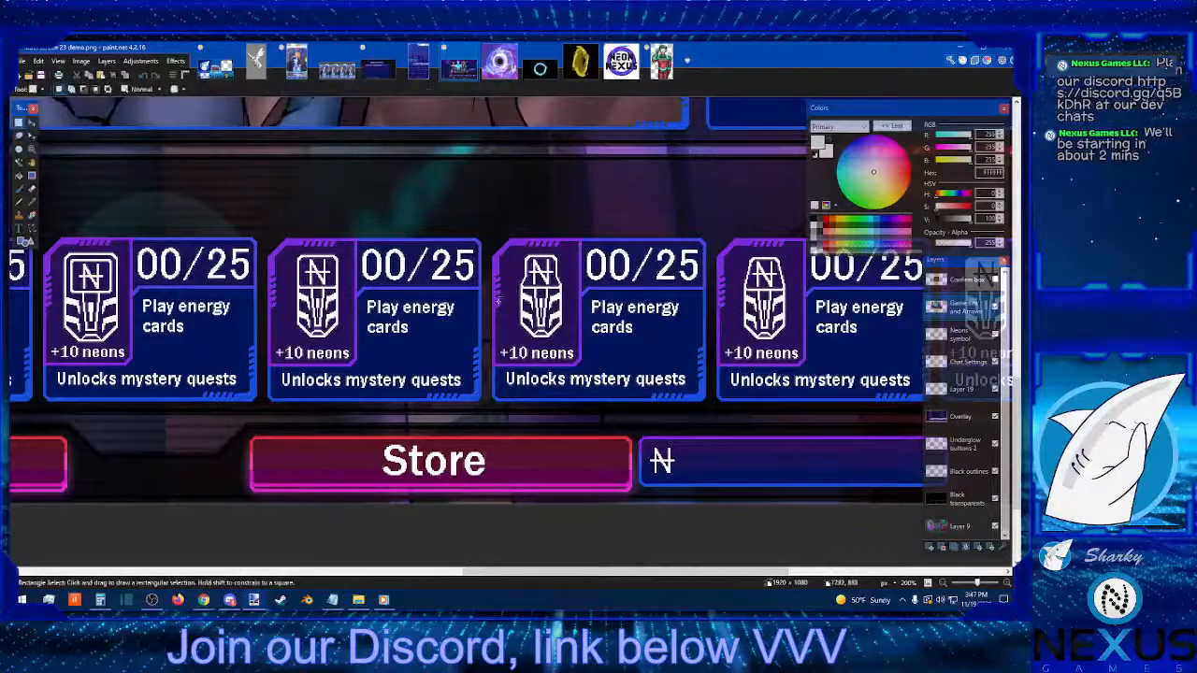
Step: Compare the vertical alignment of the Store and Initiate labels by stretching rectangular selections between the two texts
scroll(606, 433, down, 4)
scroll(606, 432, down, 1)
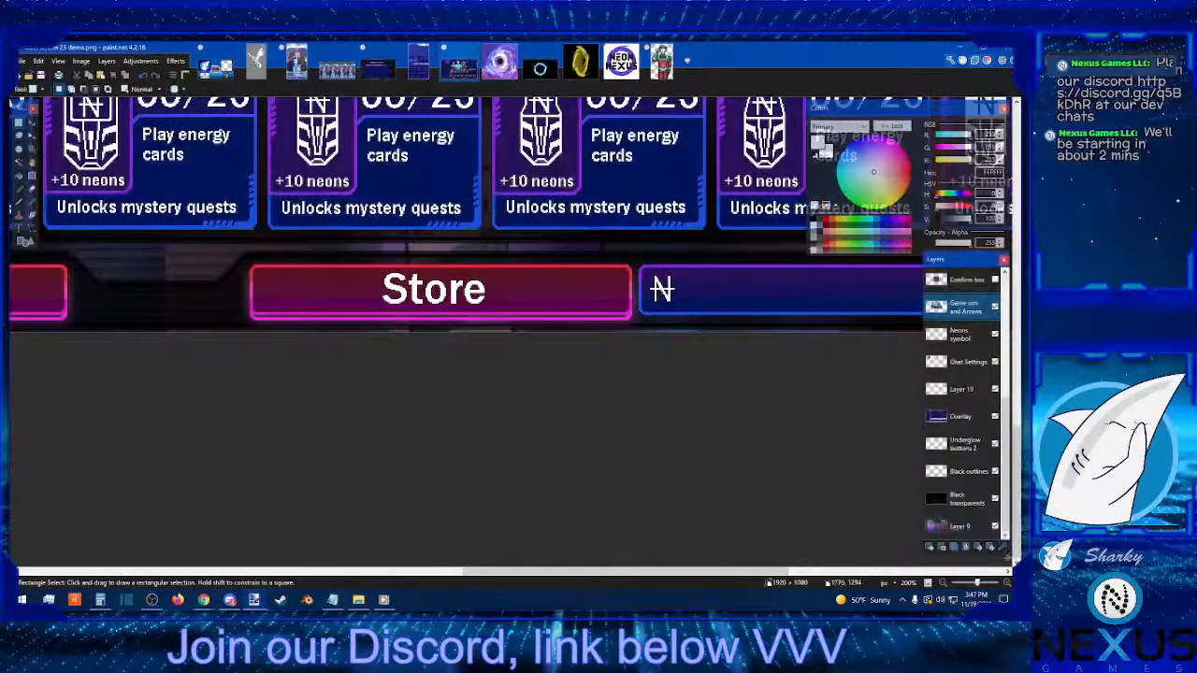
click(1007, 583)
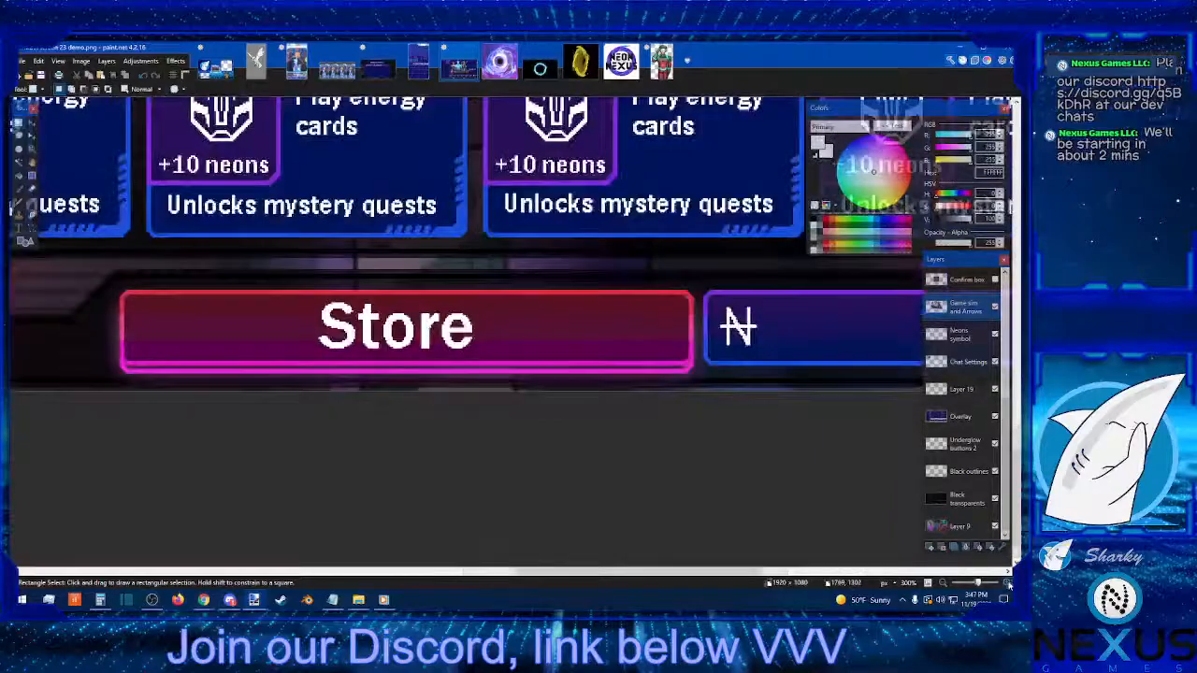
click(1008, 582)
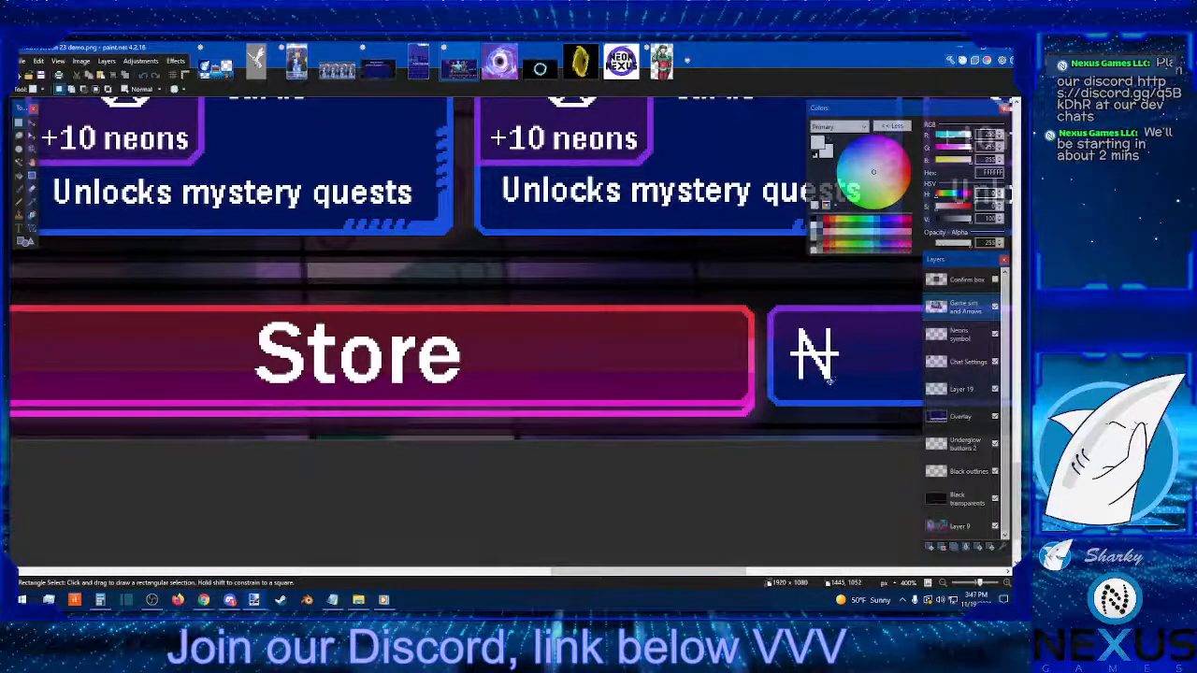
drag(830, 380, 272, 327)
click(400, 460)
click(404, 572)
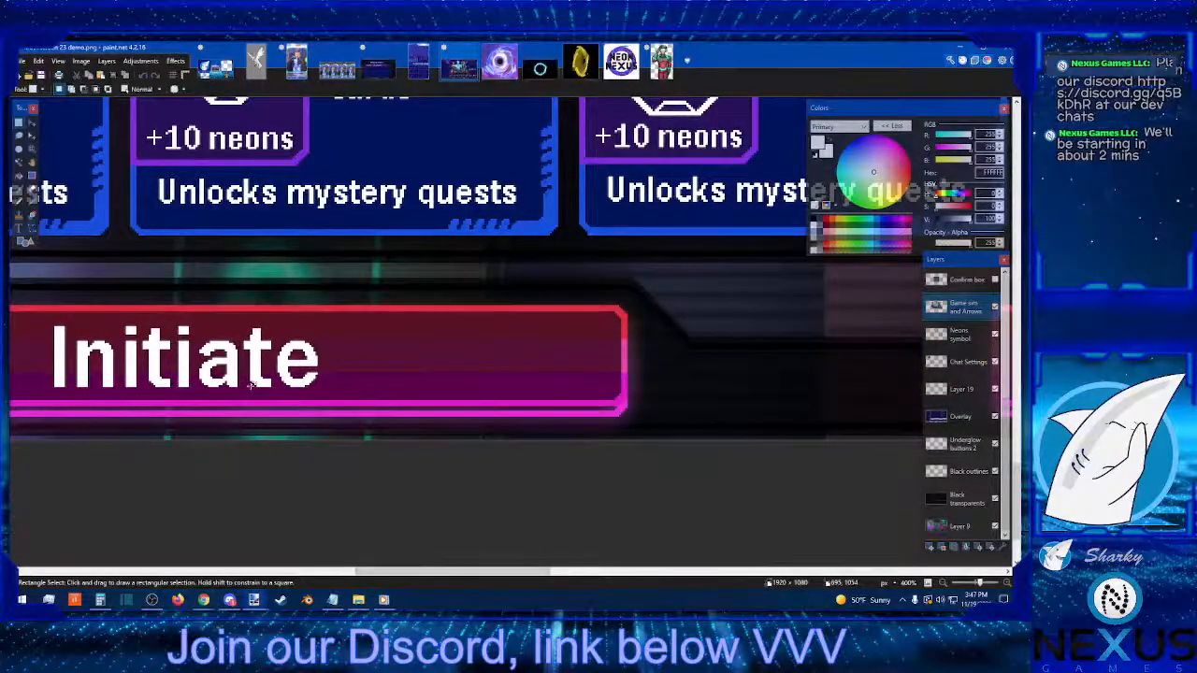
drag(250, 385, 920, 331)
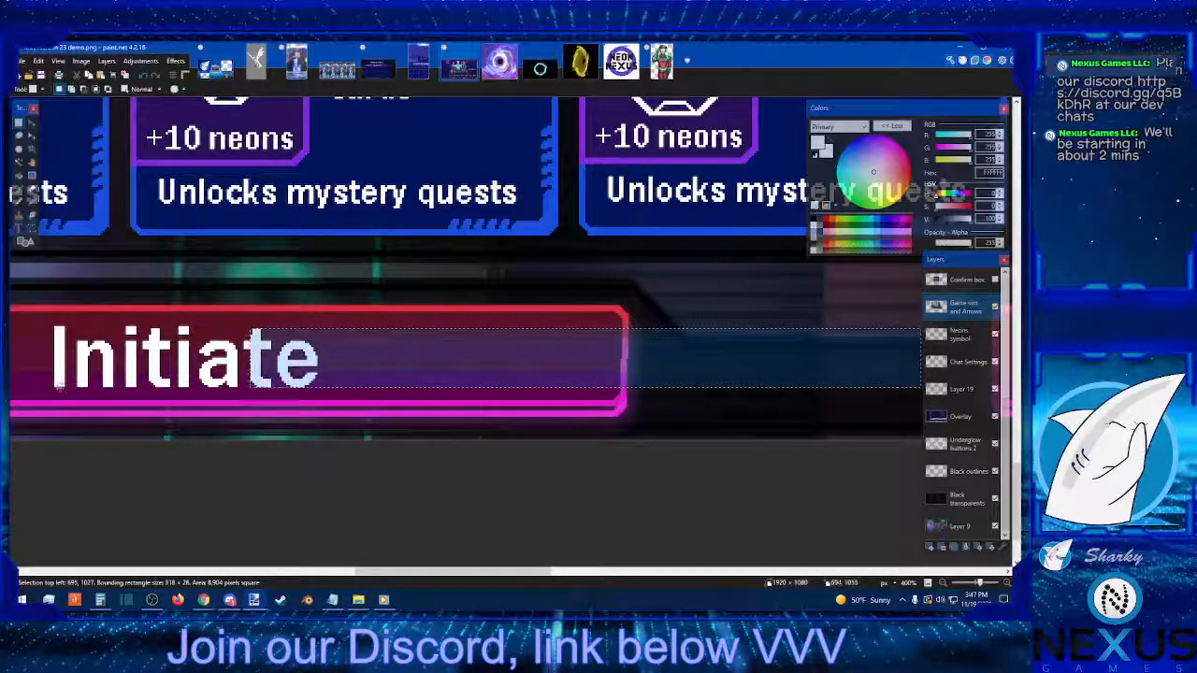
drag(55, 384, 518, 325)
mouse_move(714, 327)
mouse_down()
mouse_move(926, 324)
mouse_move(737, 325)
mouse_up()
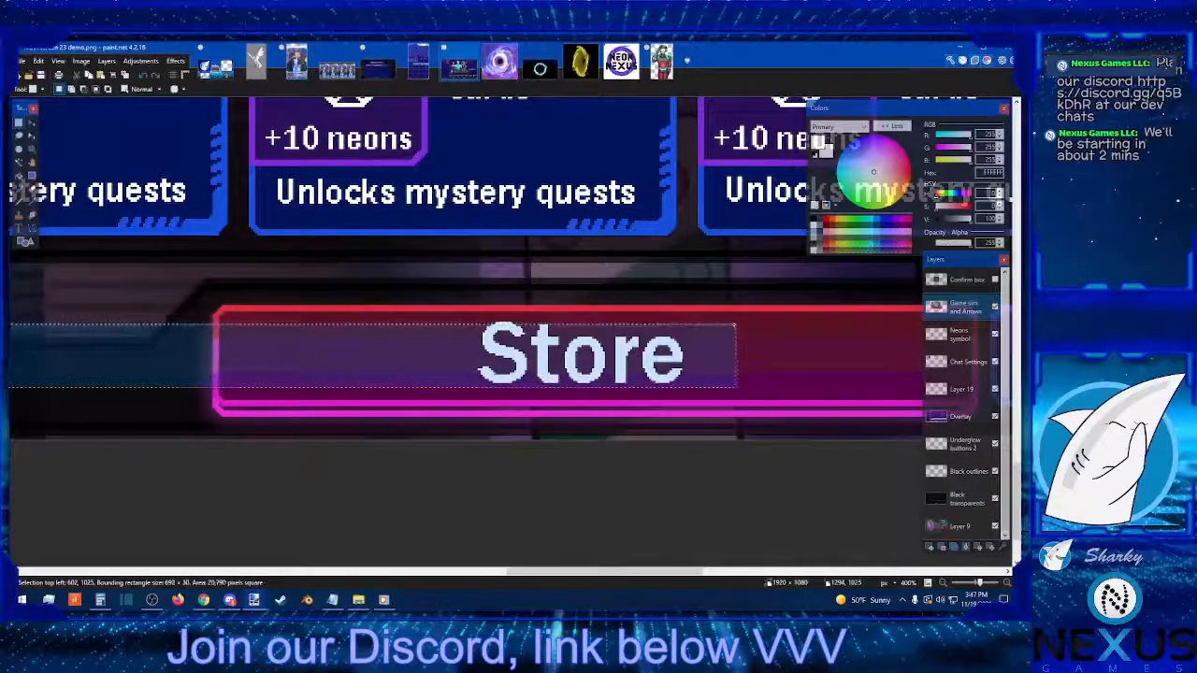
drag(735, 326, 735, 322)
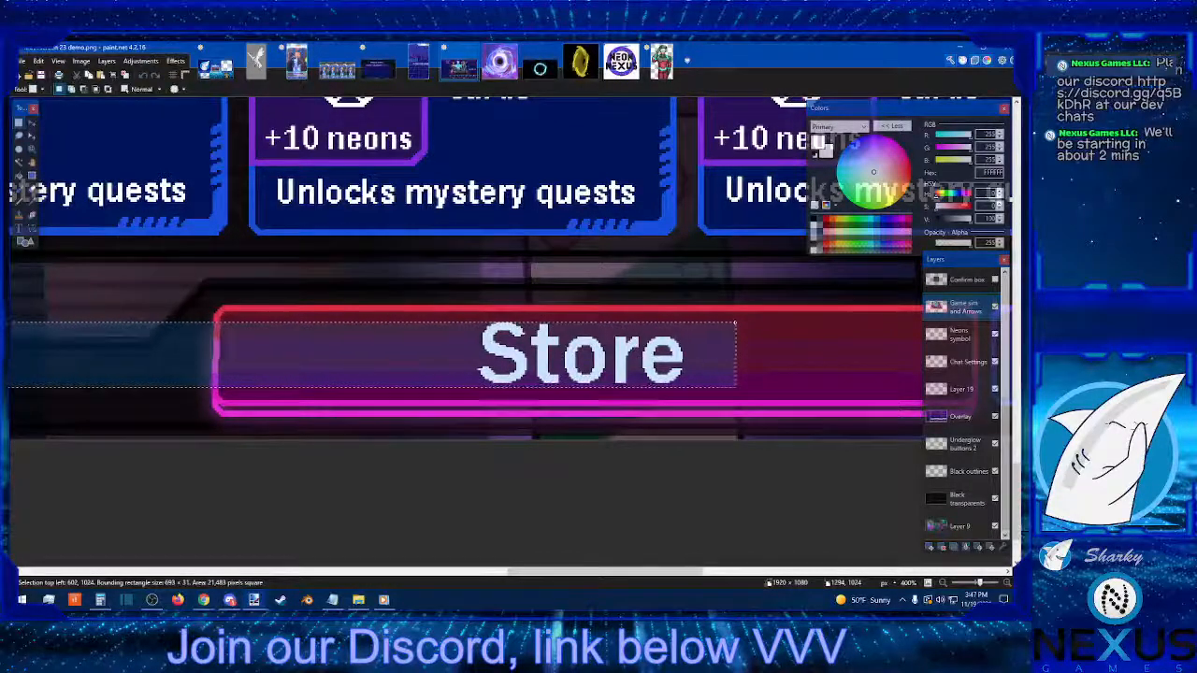
click(798, 576)
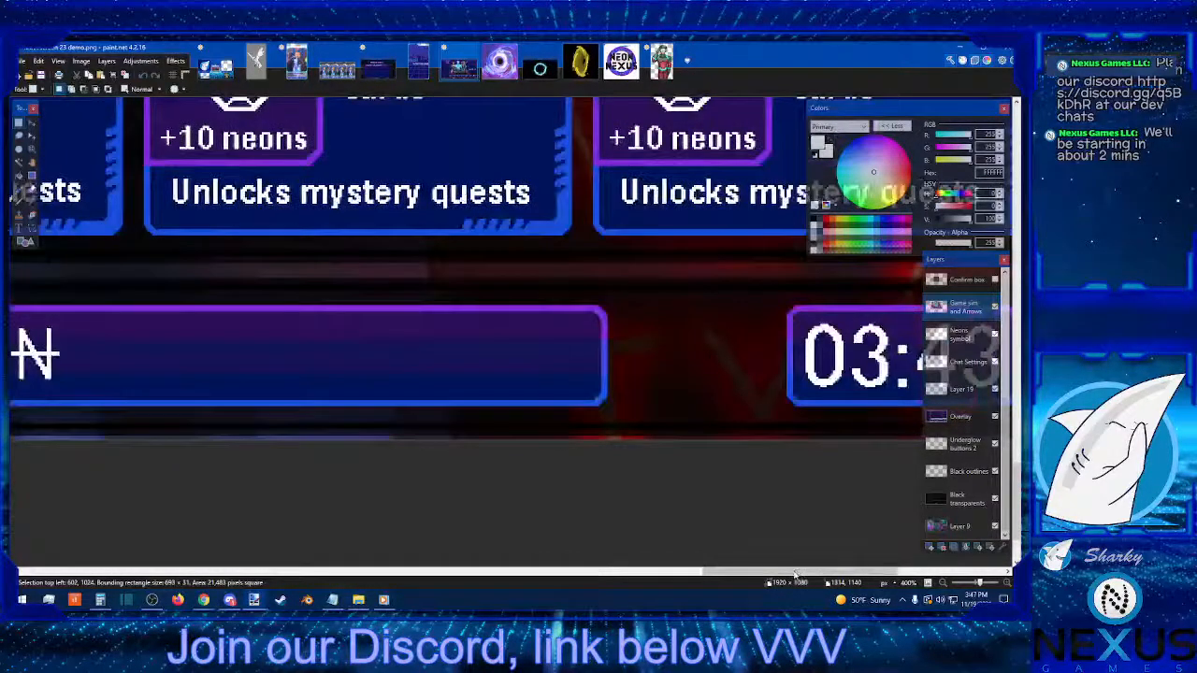
drag(799, 575, 626, 575)
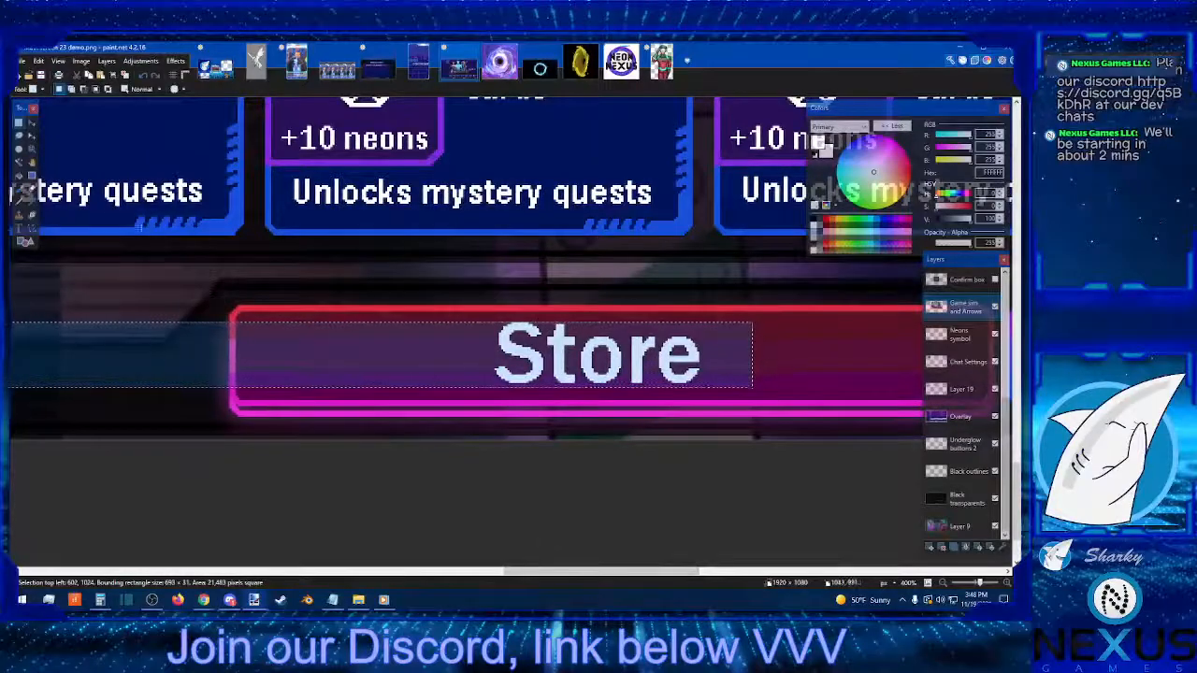
click(32, 125)
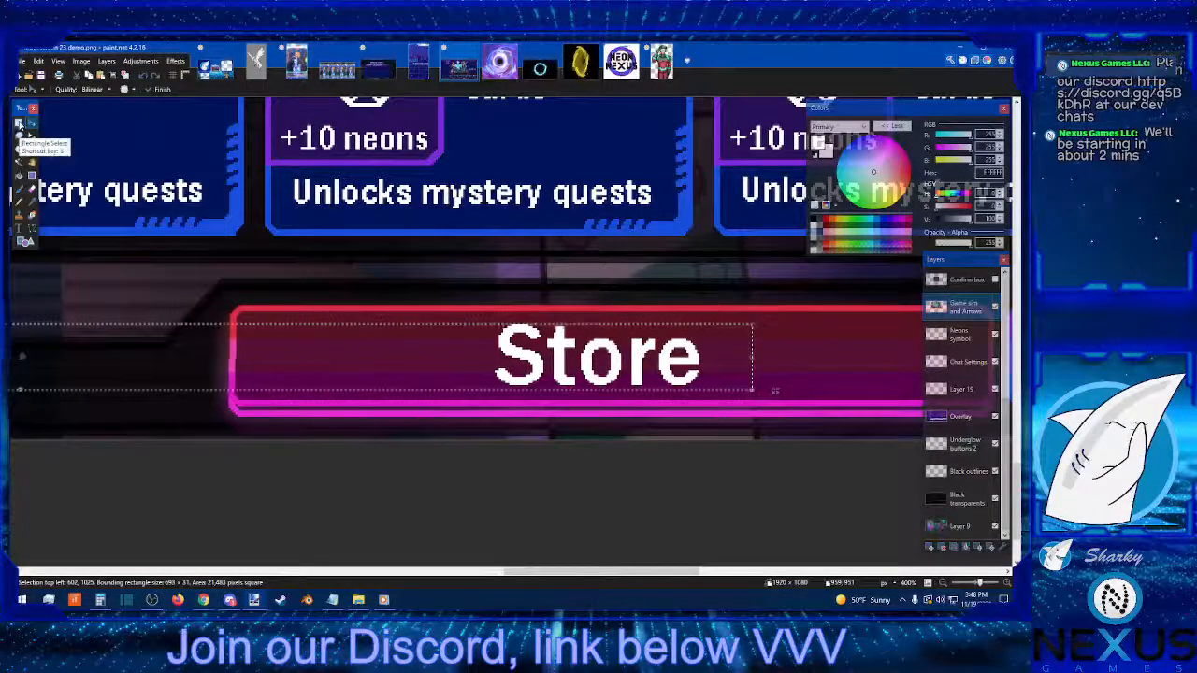
key(Up)
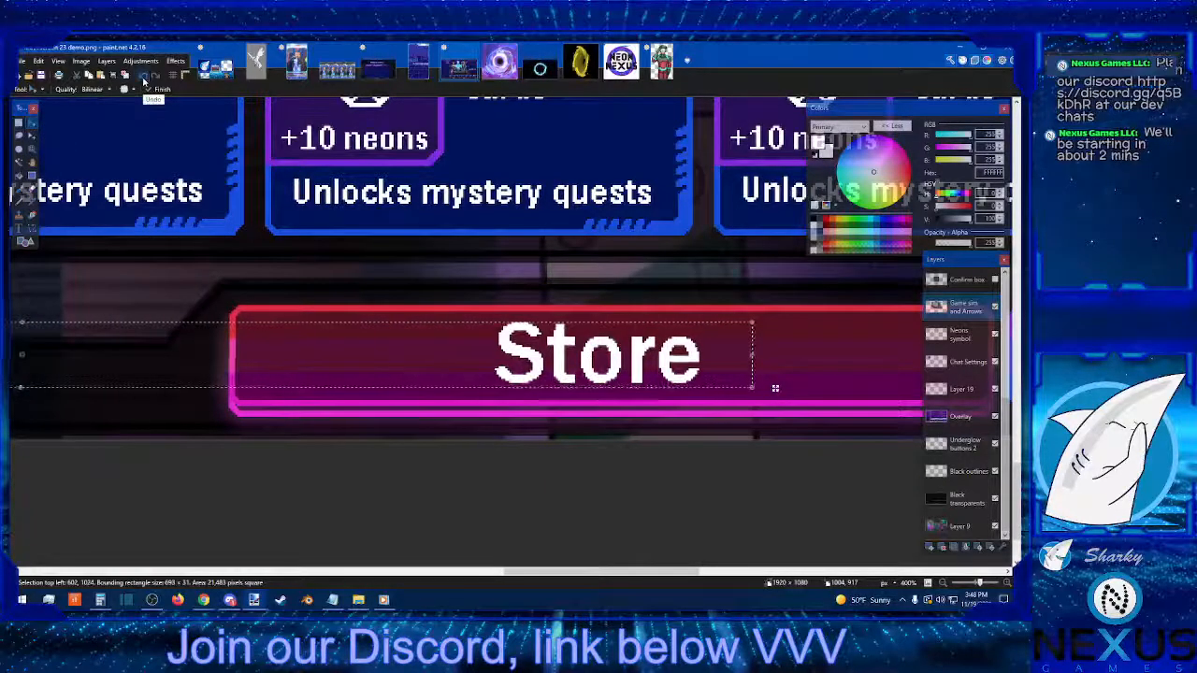
click(145, 78)
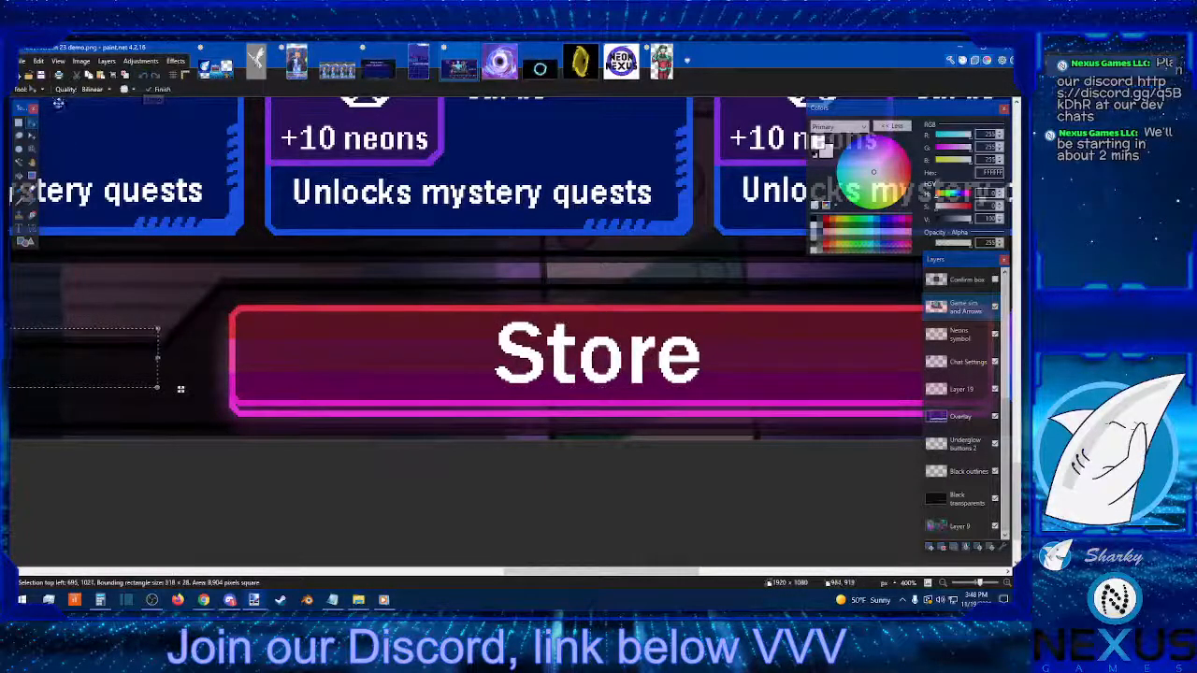
Step: Select only the Store text with a rectangle and nudge it down one pixel
click(19, 123)
drag(448, 306, 725, 379)
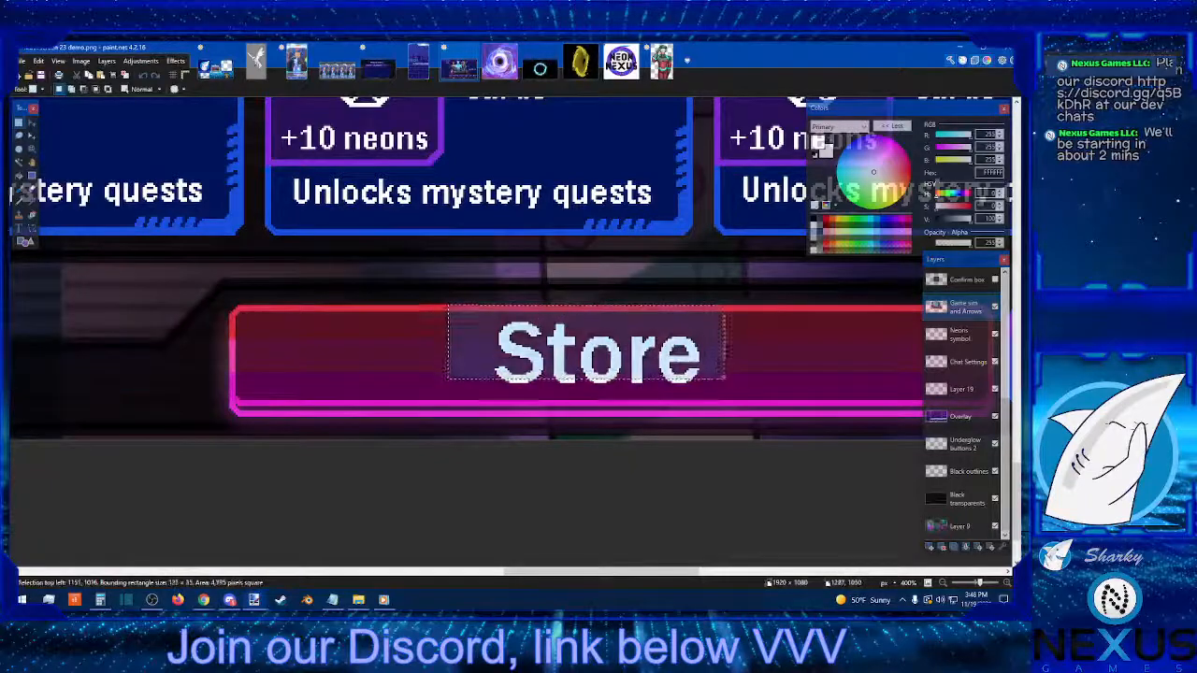
key(m)
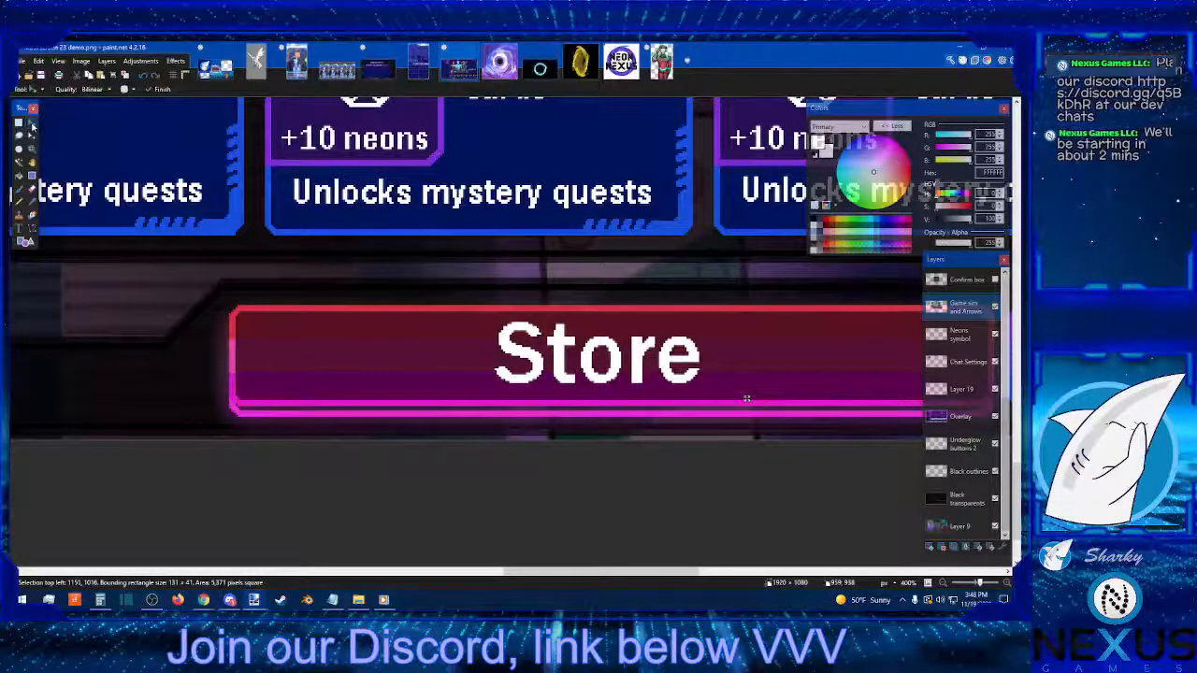
key(s)
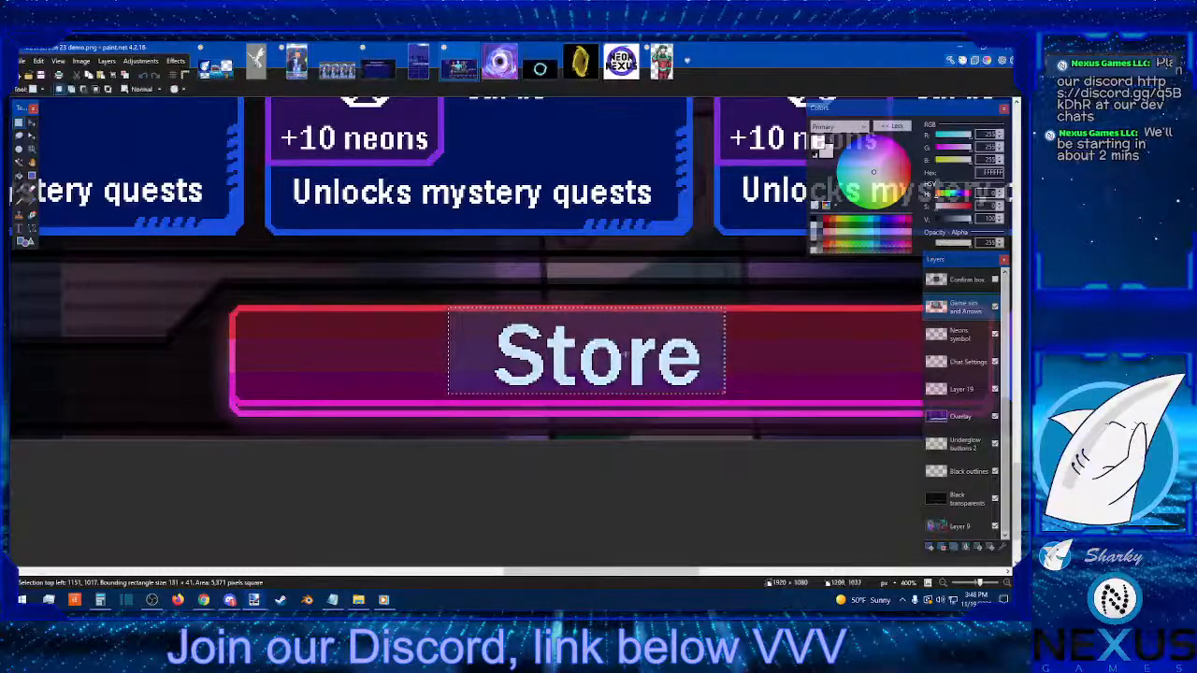
Step: Check the Store baseline against the Initiate label with a long selection, then reselect Store and nudge it down one more pixel
drag(688, 383, 227, 368)
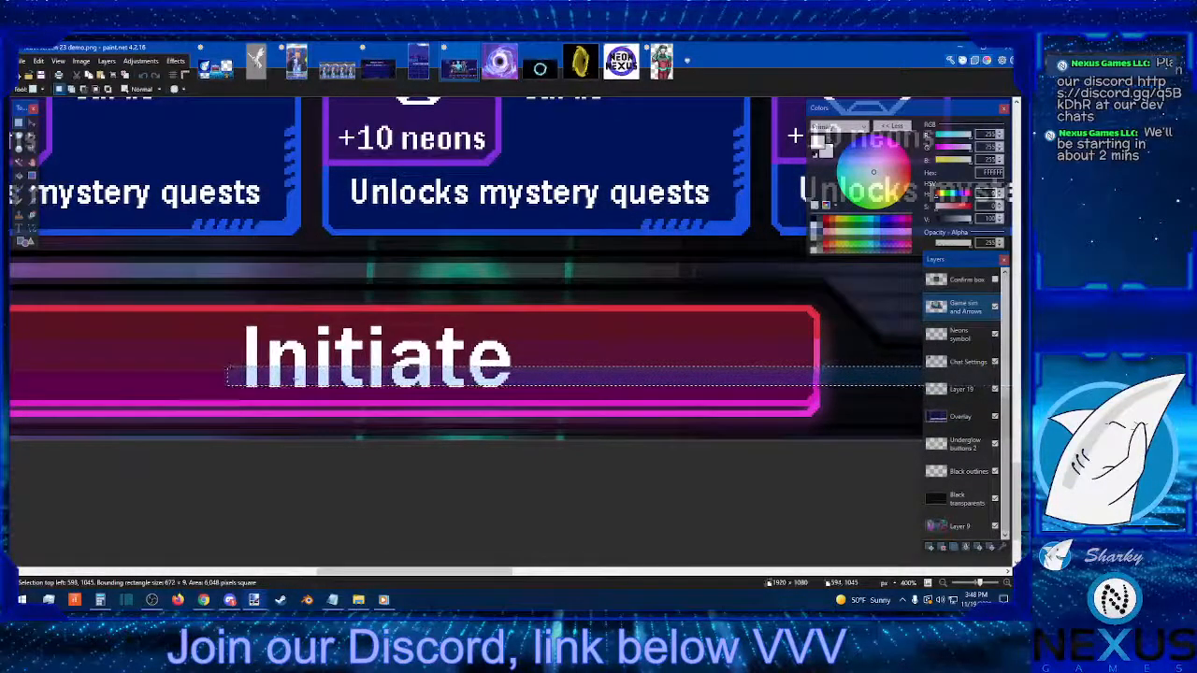
click(535, 562)
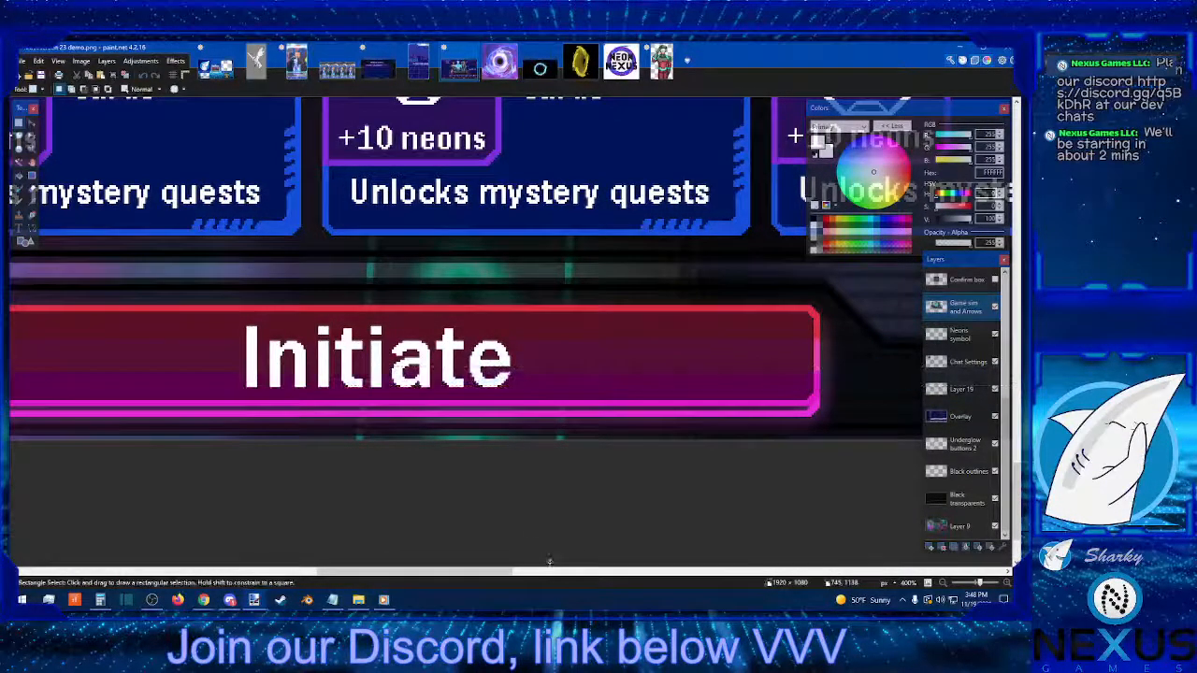
click(565, 573)
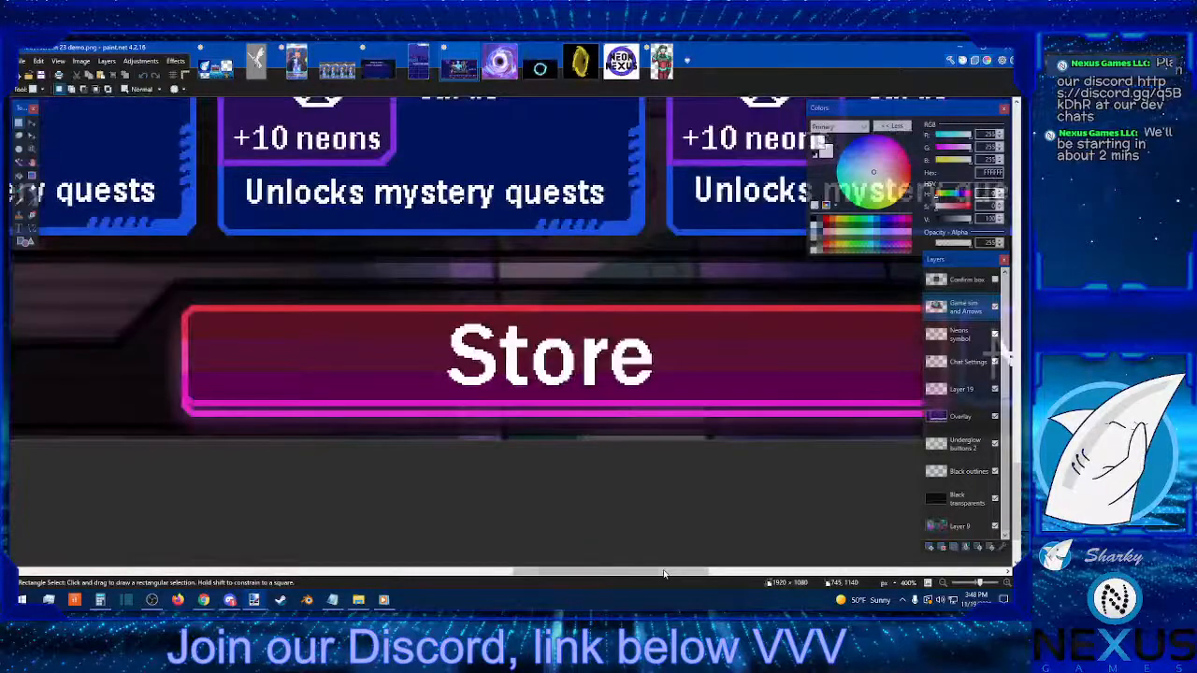
drag(405, 302, 679, 393)
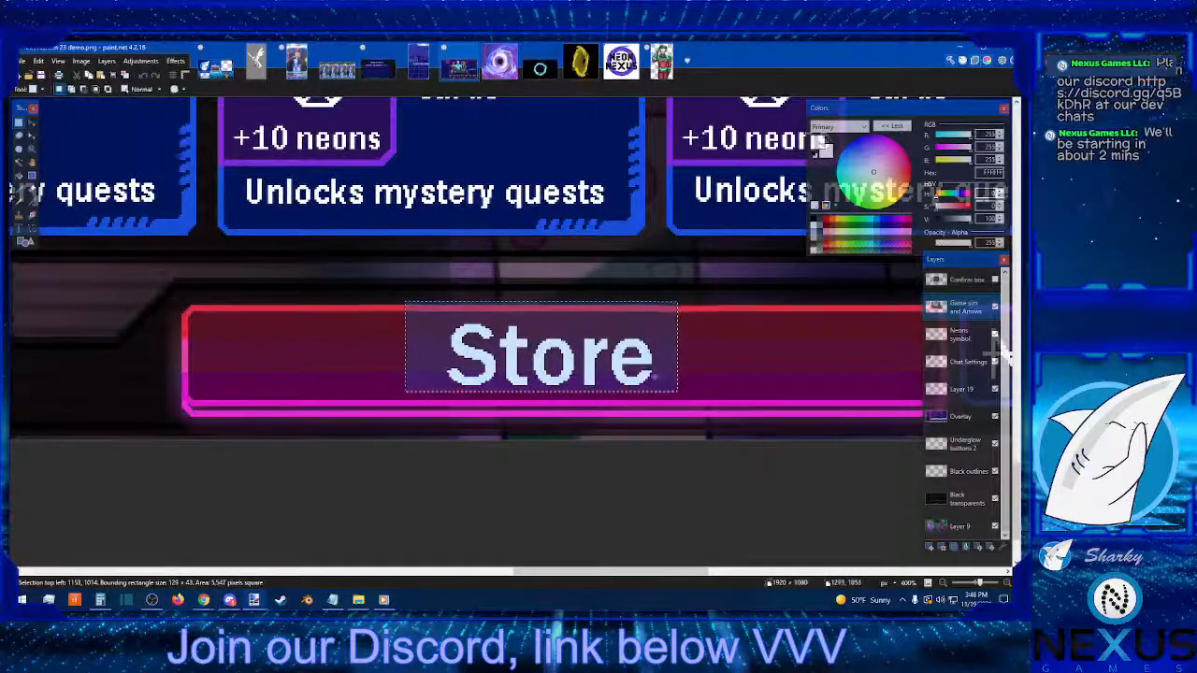
click(32, 123)
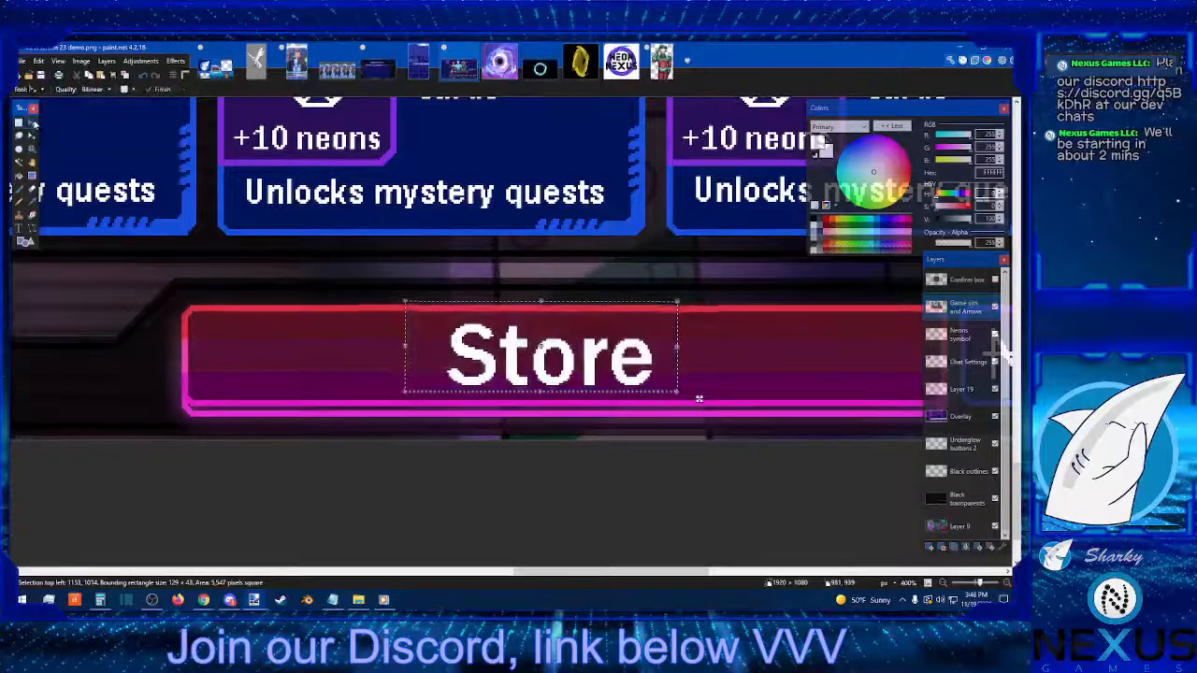
key(Down)
click(19, 123)
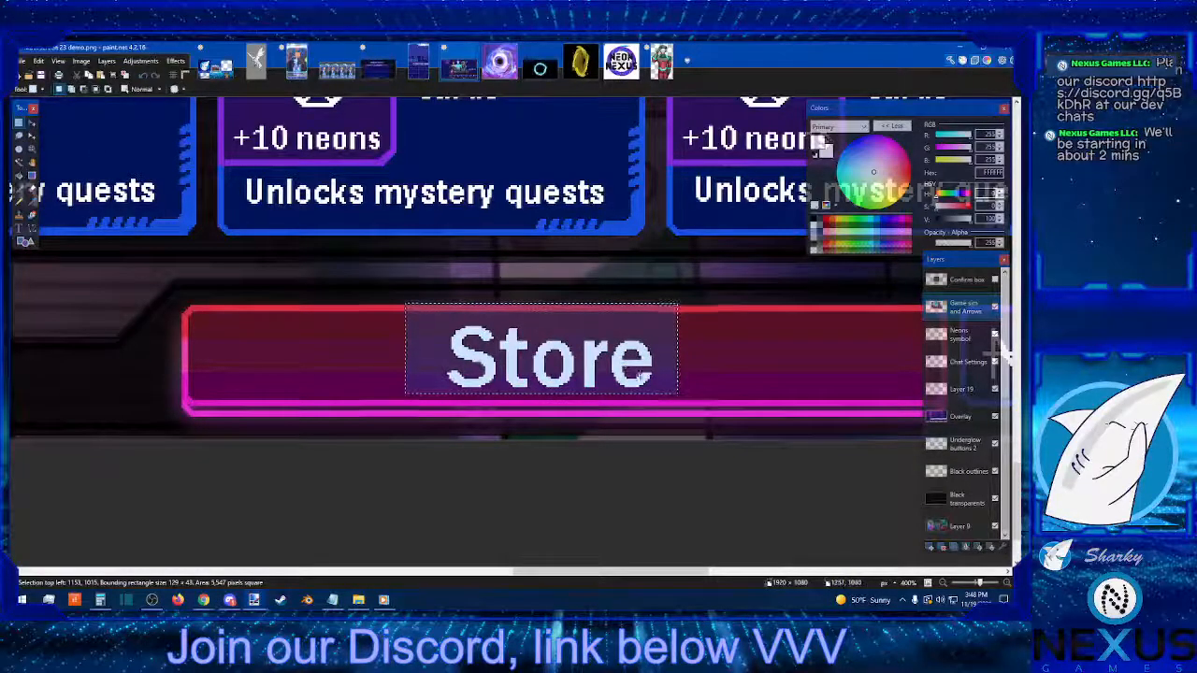
Step: Recheck the Store baseline against the Initiate label with a long selection, then clear the selection and return to Store
drag(639, 385, 247, 368)
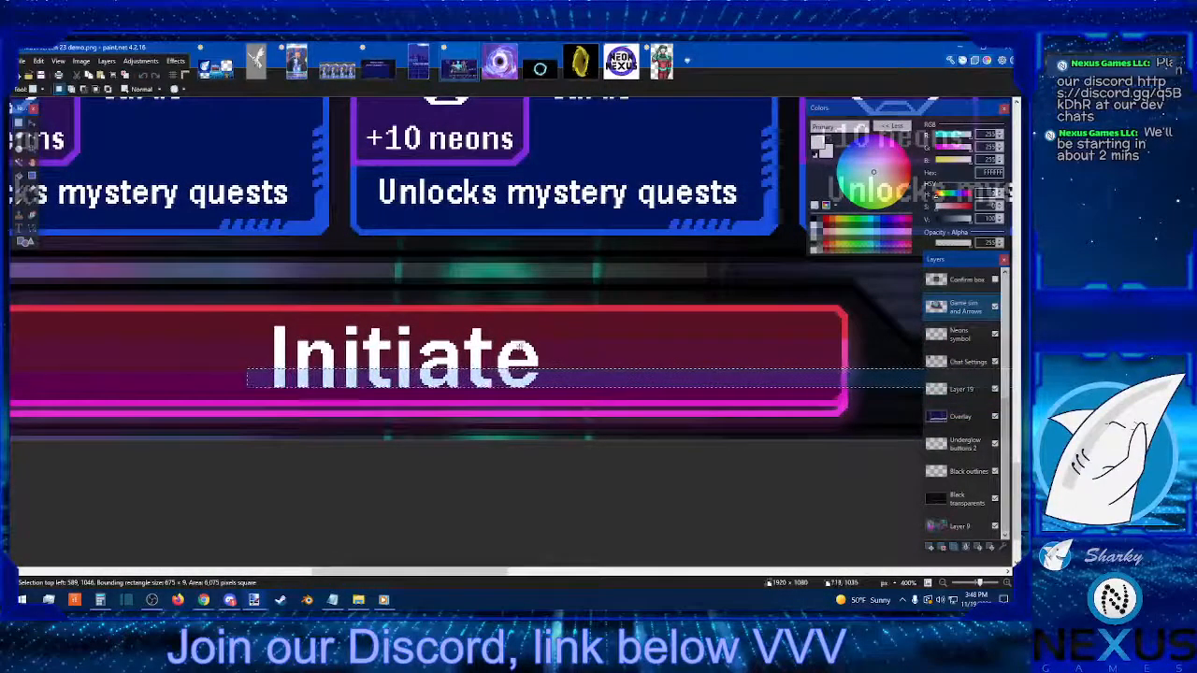
click(635, 377)
click(674, 572)
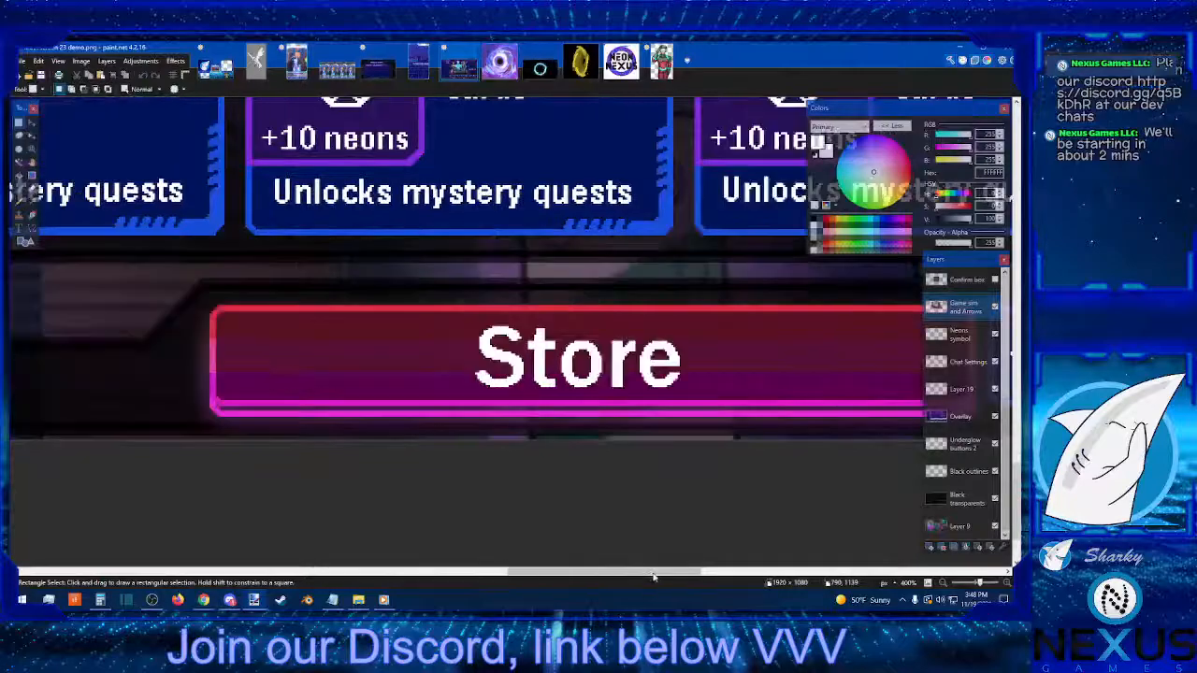
Step: Save the interface mock-up as a new paint.net file named Main screen 24
drag(708, 575, 696, 571)
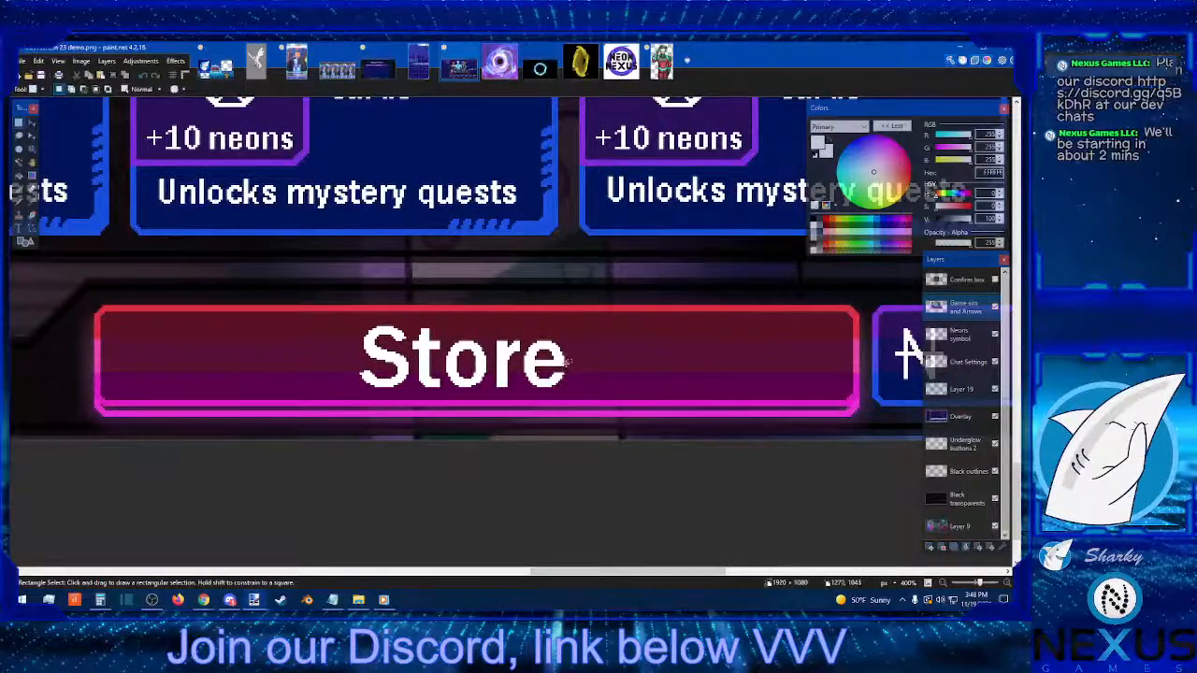
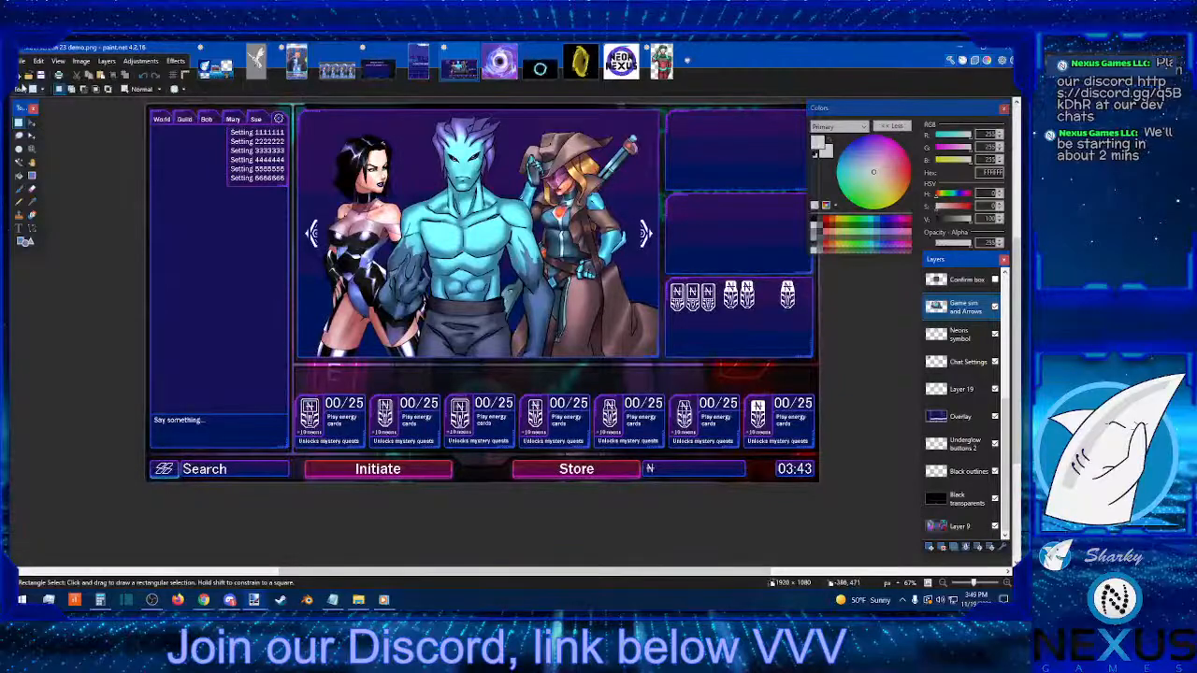
click(21, 60)
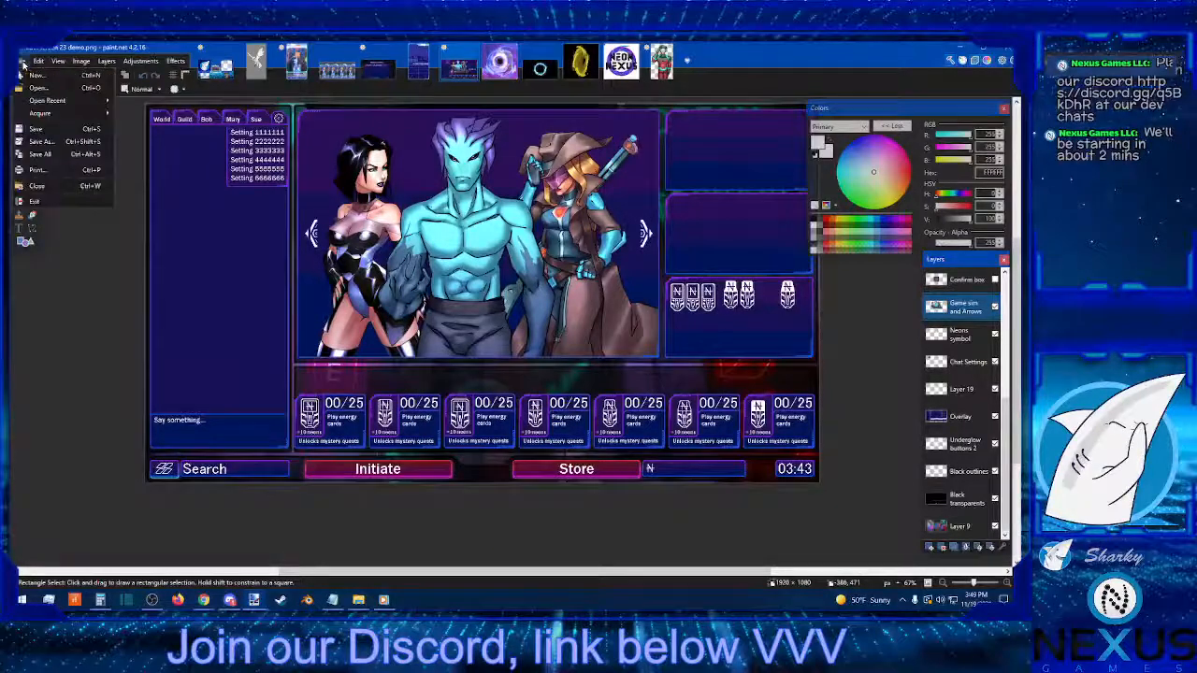
click(40, 142)
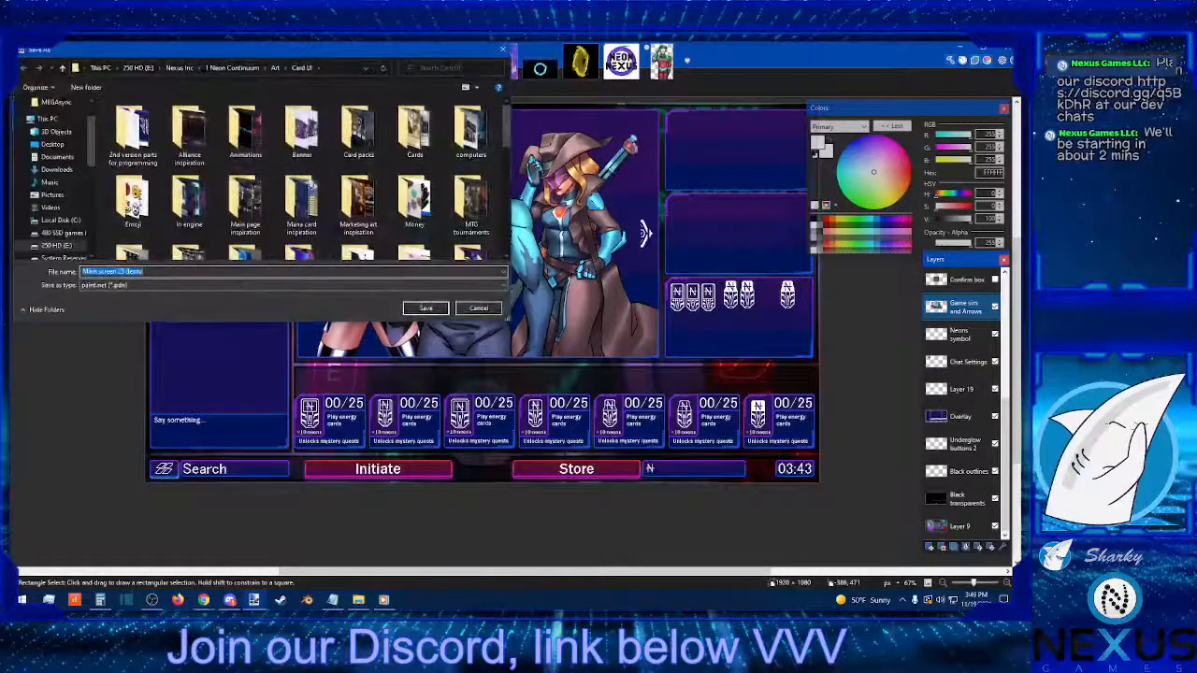
drag(144, 273, 119, 272)
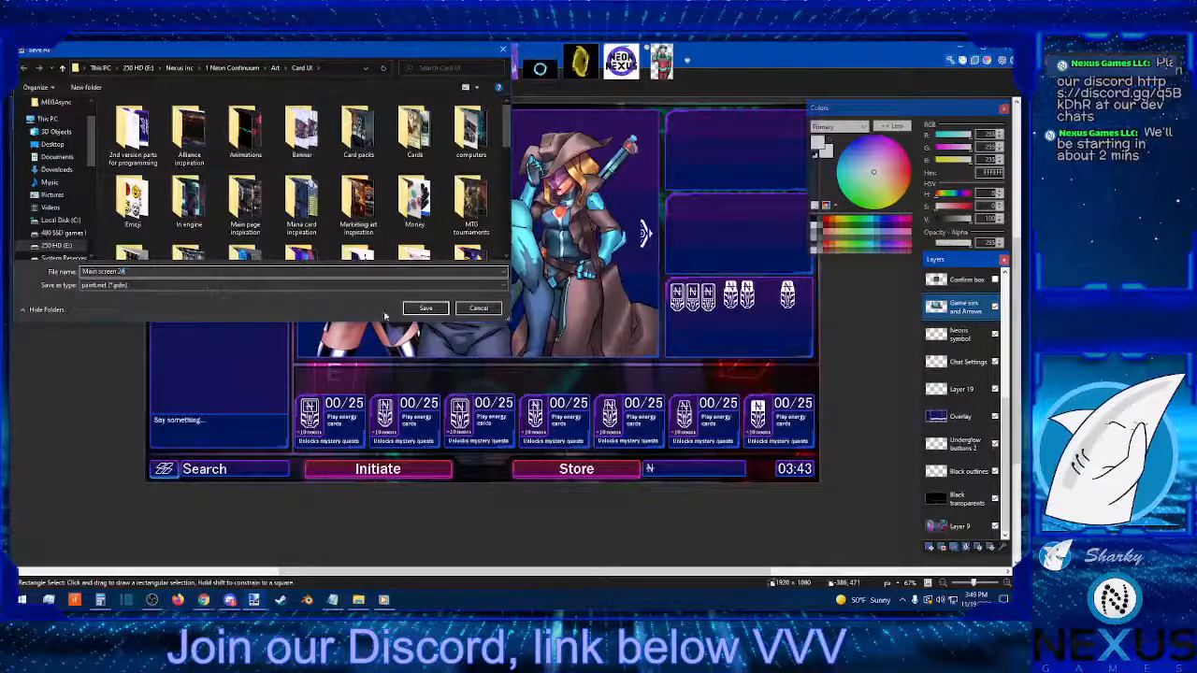
click(426, 309)
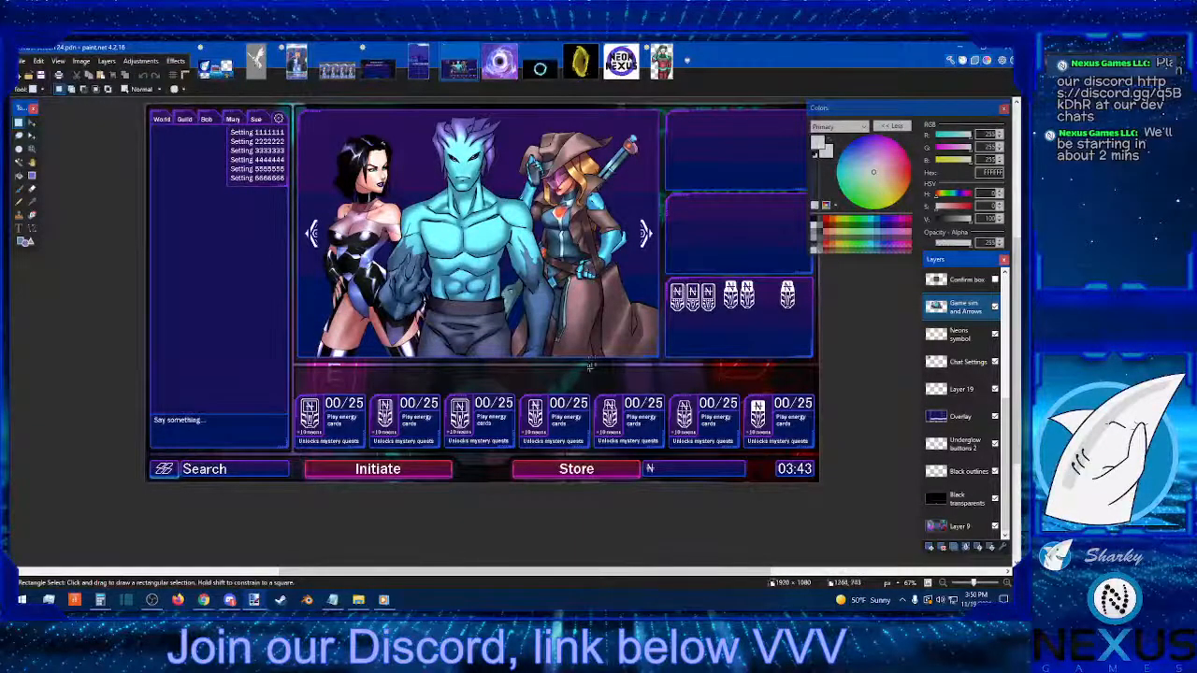
scroll(589, 367, down, 2)
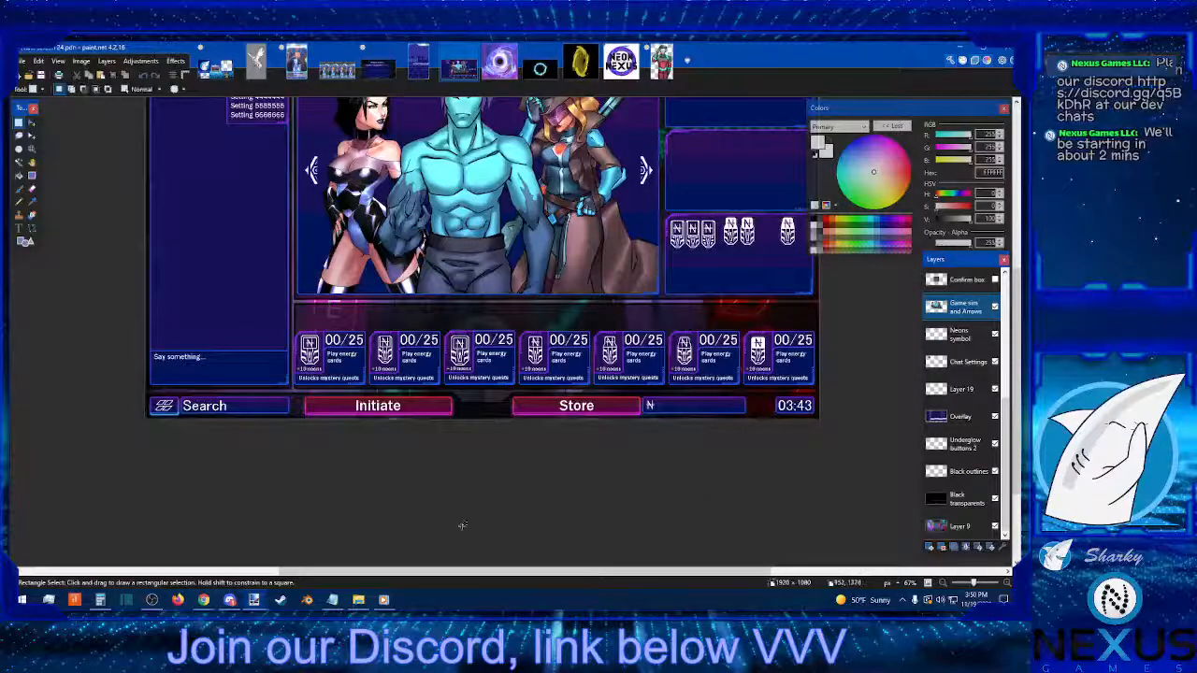
click(334, 601)
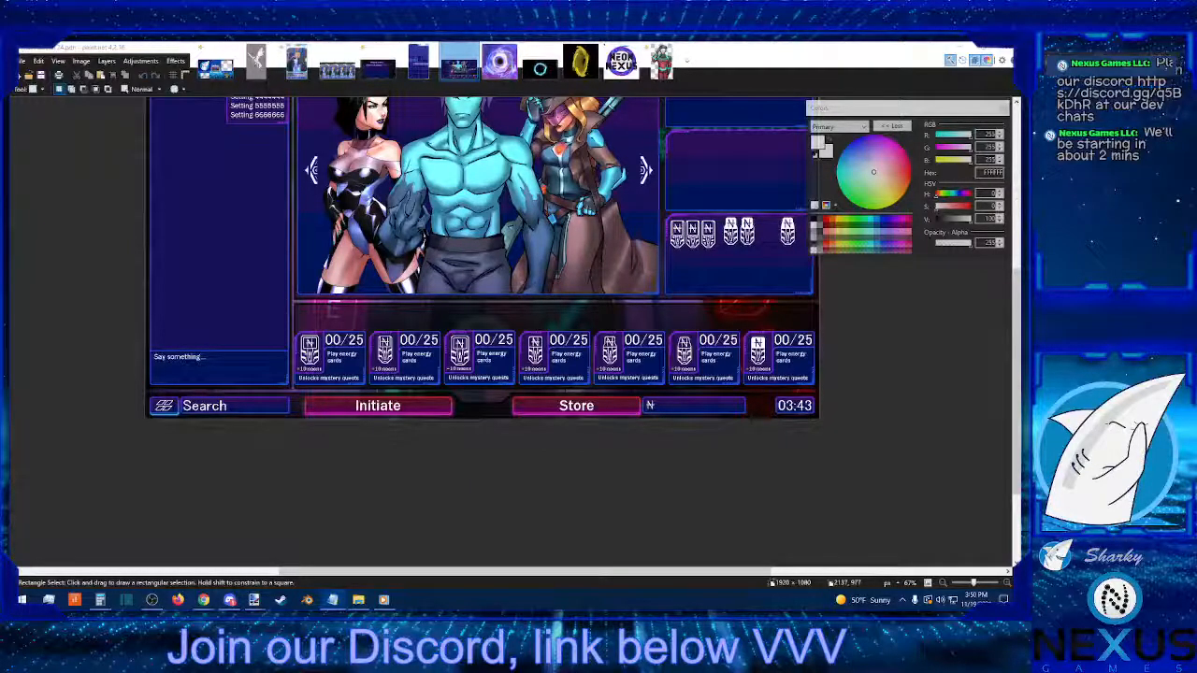
click(844, 361)
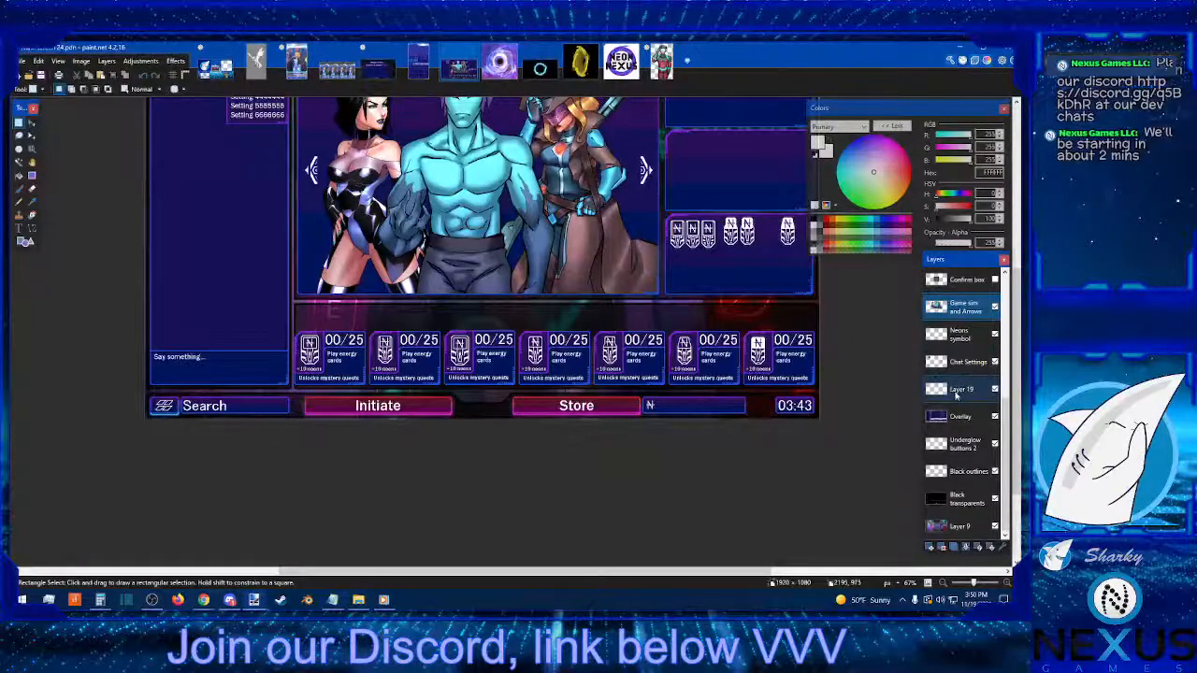
Step: Make the Friends buttons, Fake friends text, Button glow, Text divider and Friendslist layers visible
scroll(968, 404, up, 3)
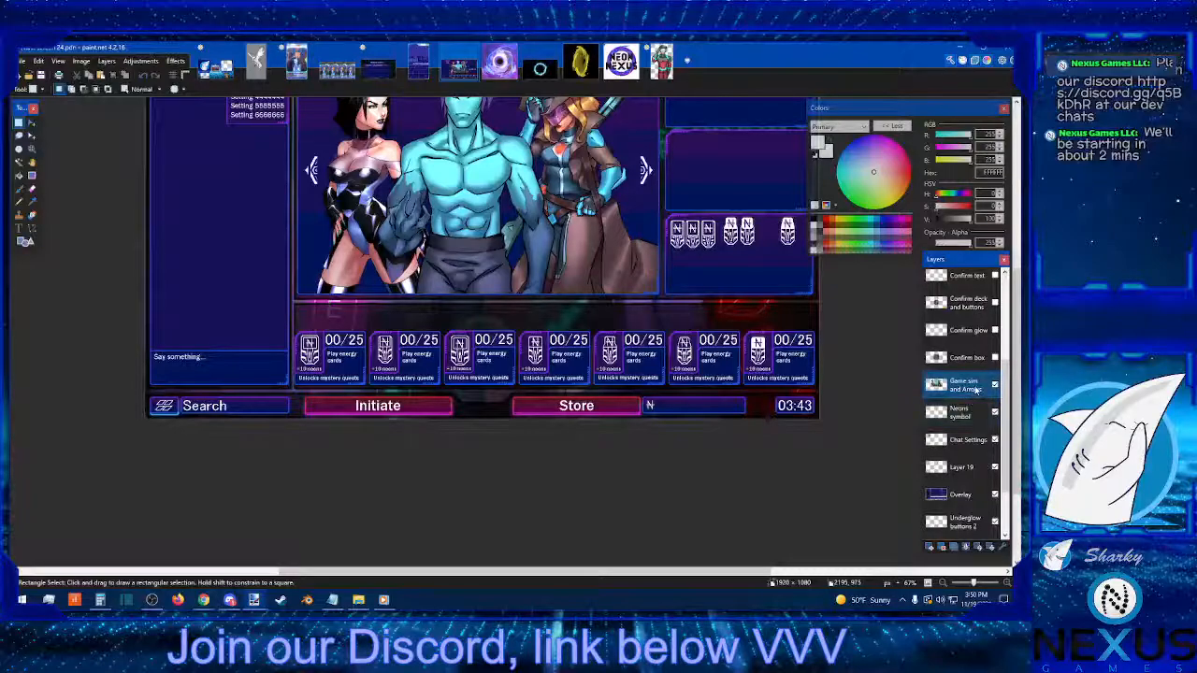
scroll(973, 404, up, 2)
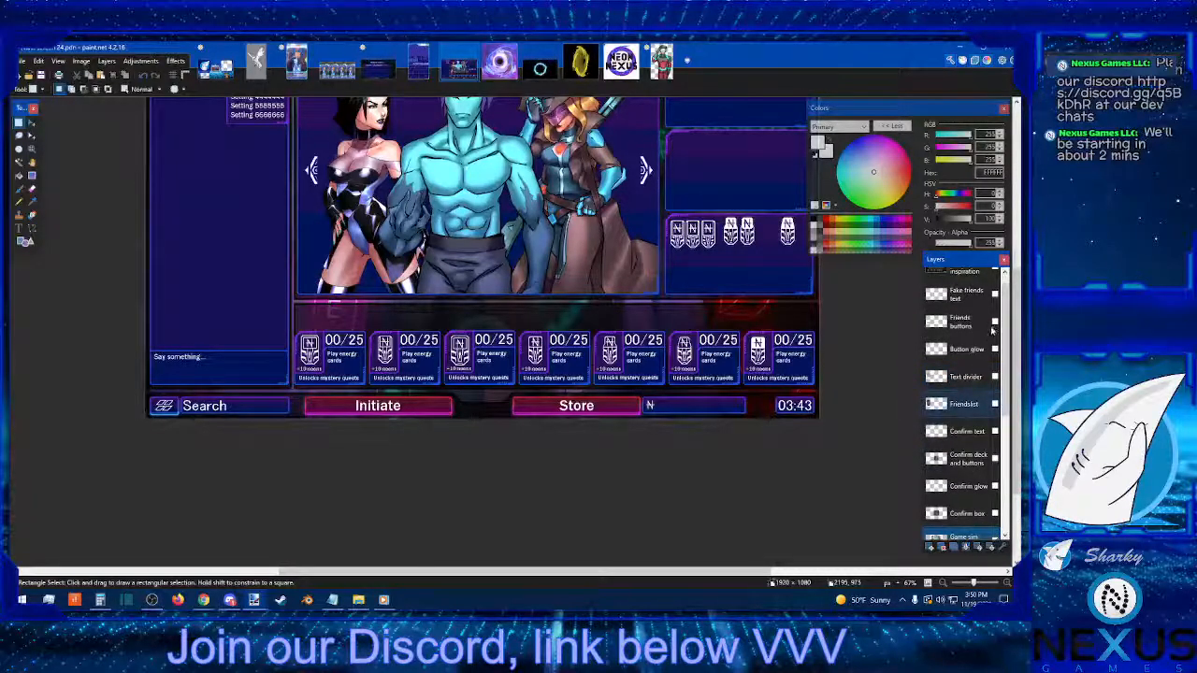
click(994, 323)
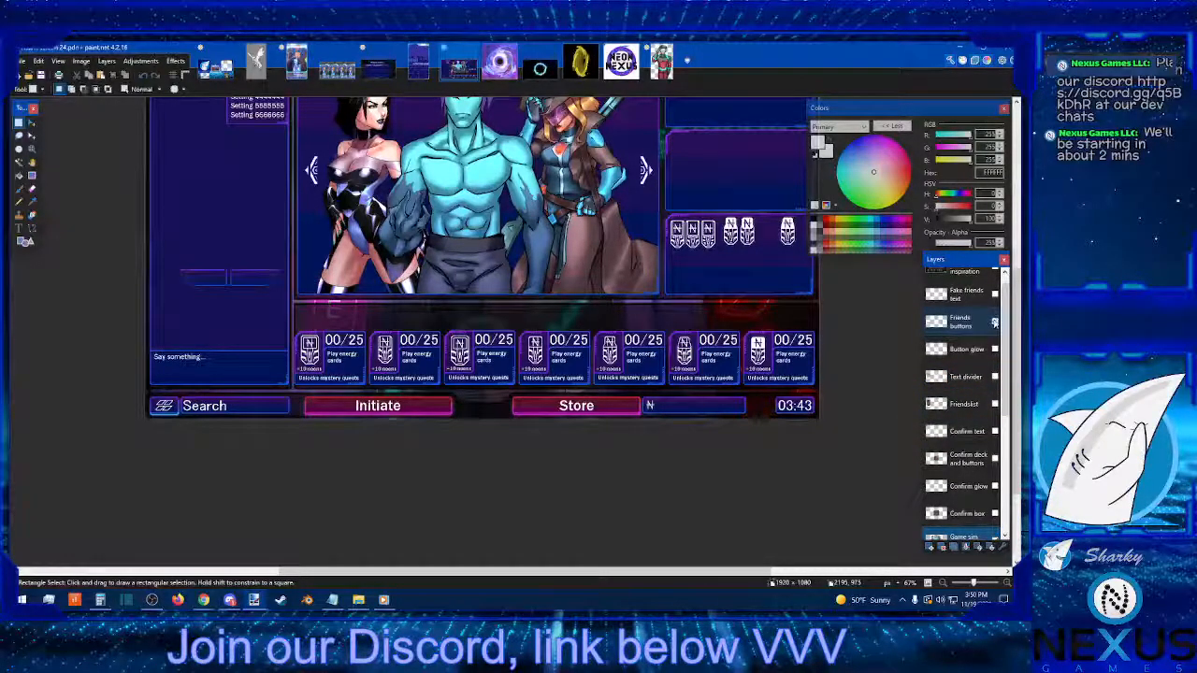
click(996, 295)
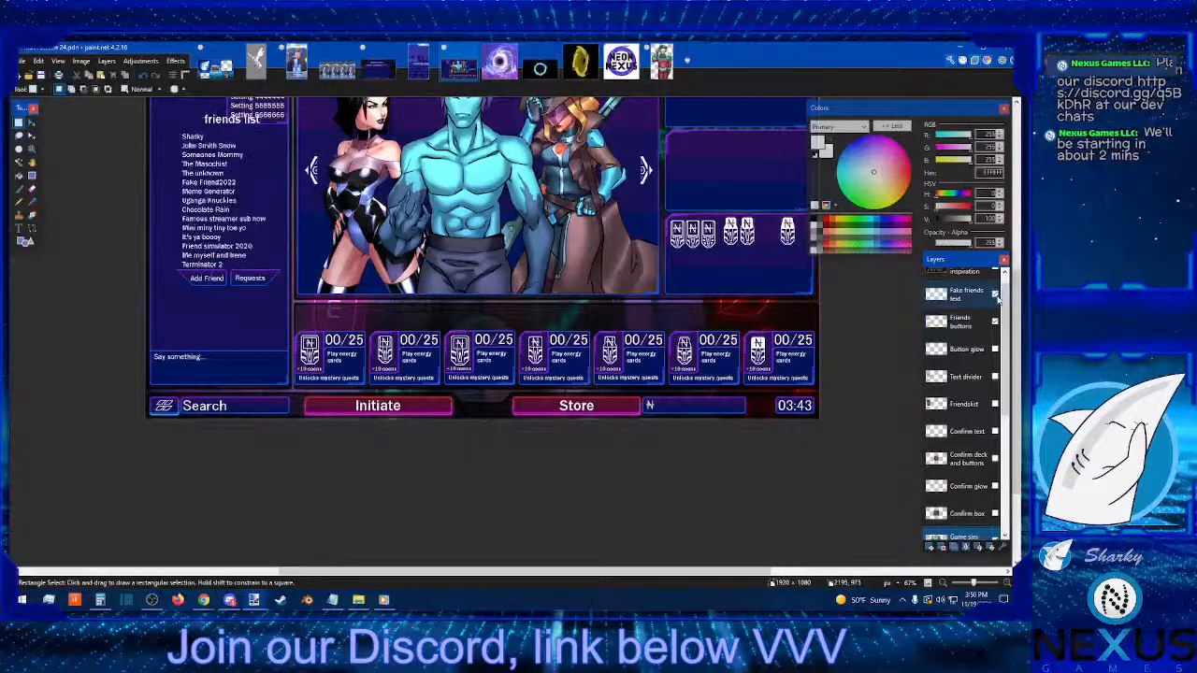
scroll(977, 318, up, 1)
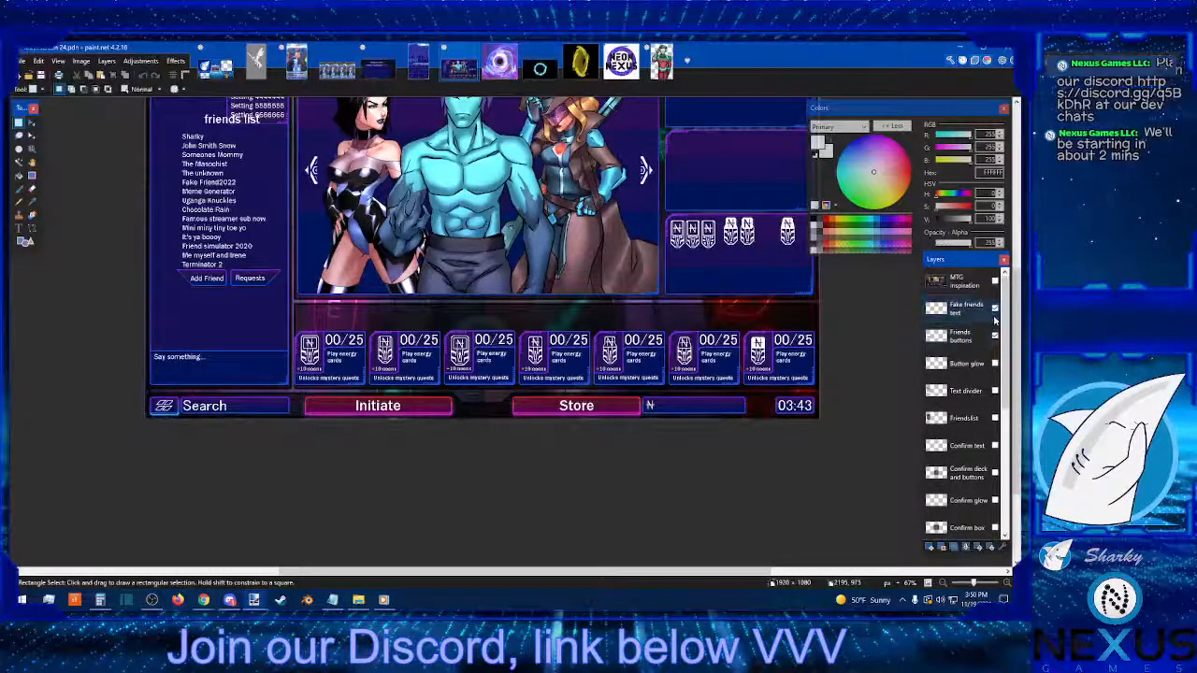
click(994, 365)
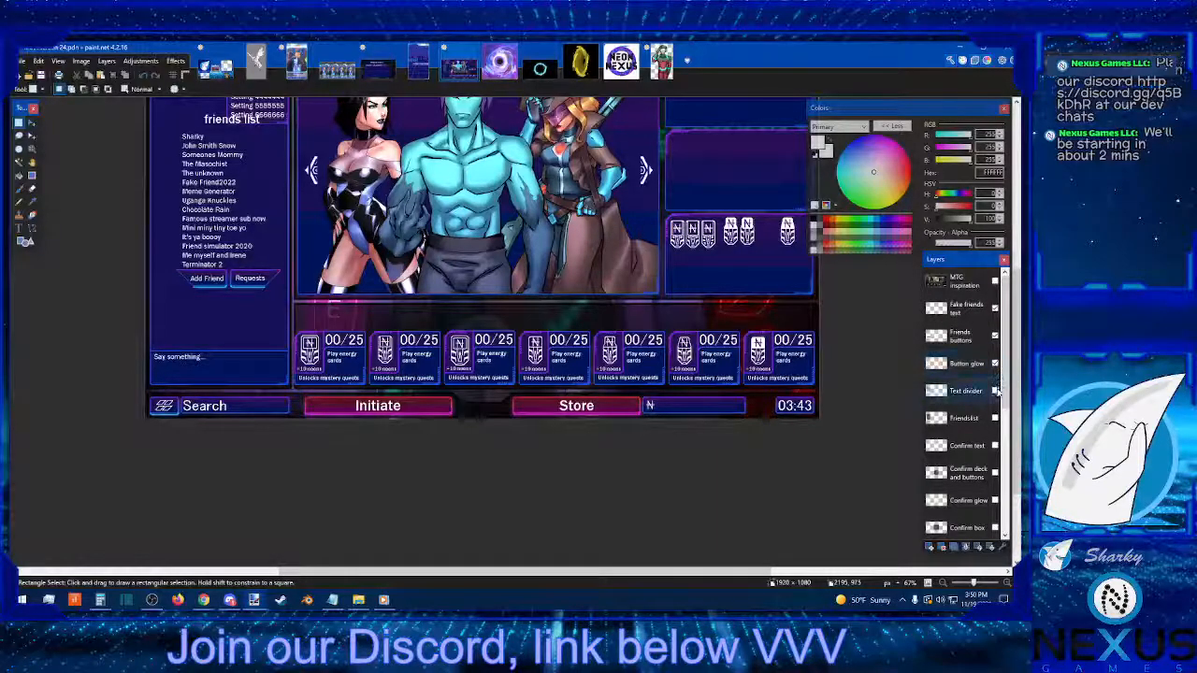
click(995, 391)
click(994, 418)
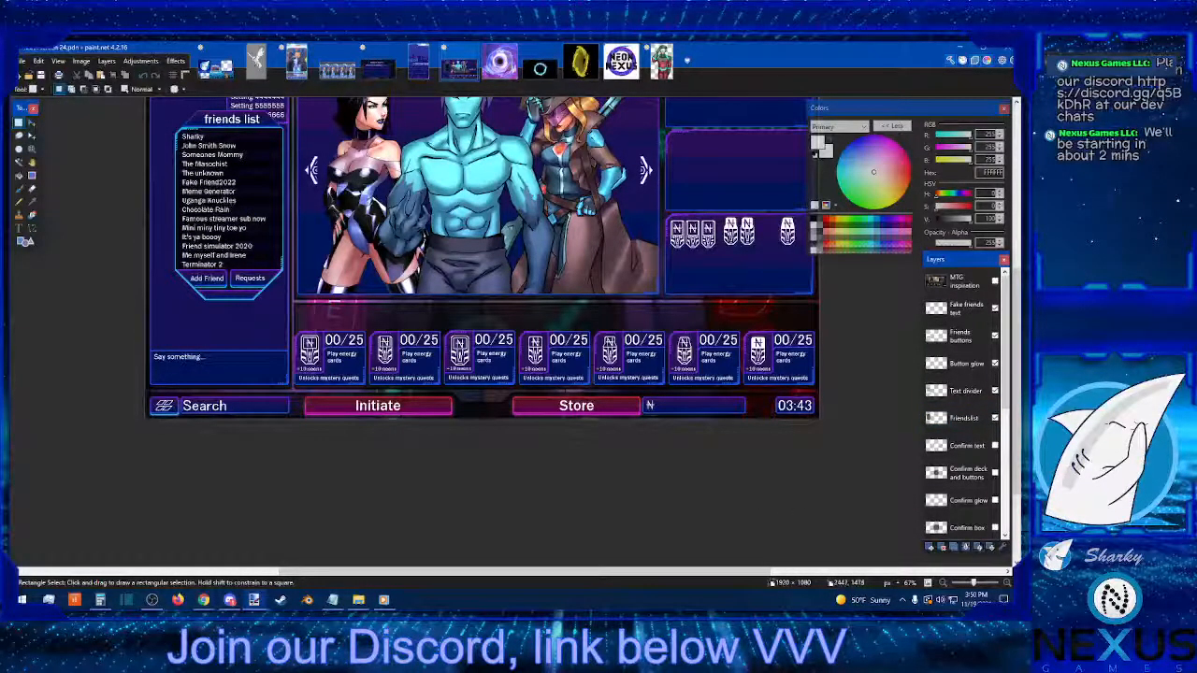
Step: Set the primary colour to bright green for drawing guides at the friends list's upper-right corner
click(1007, 584)
click(1008, 583)
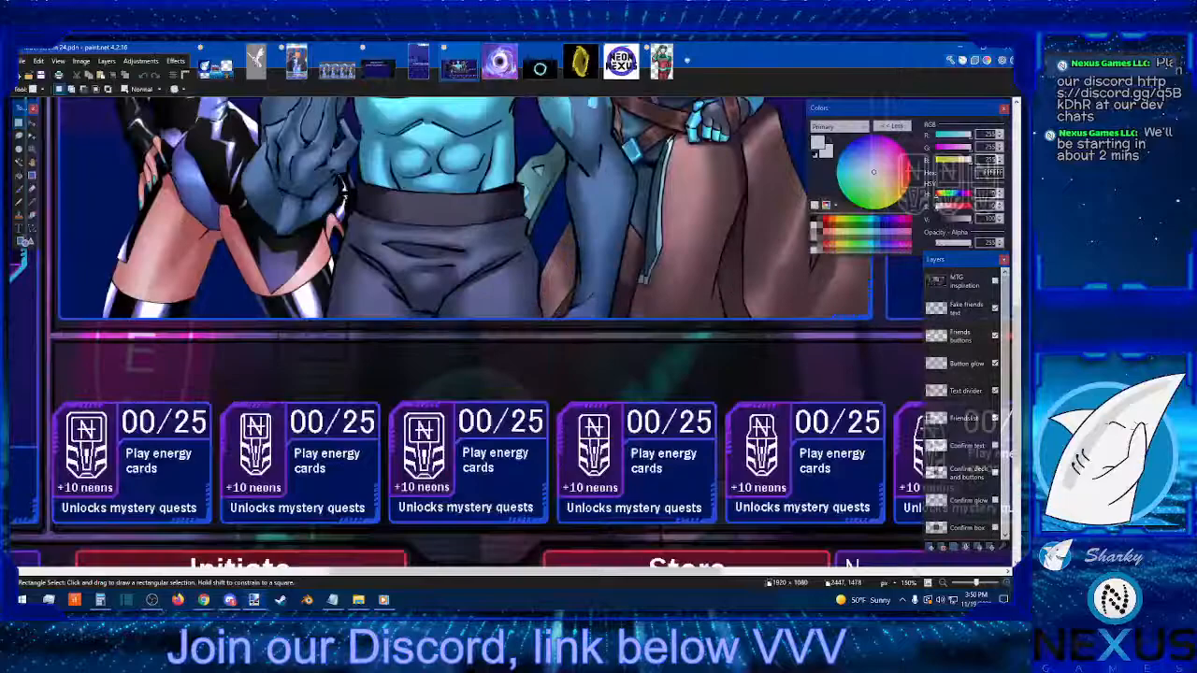
click(802, 573)
drag(803, 572, 309, 510)
scroll(375, 445, up, 8)
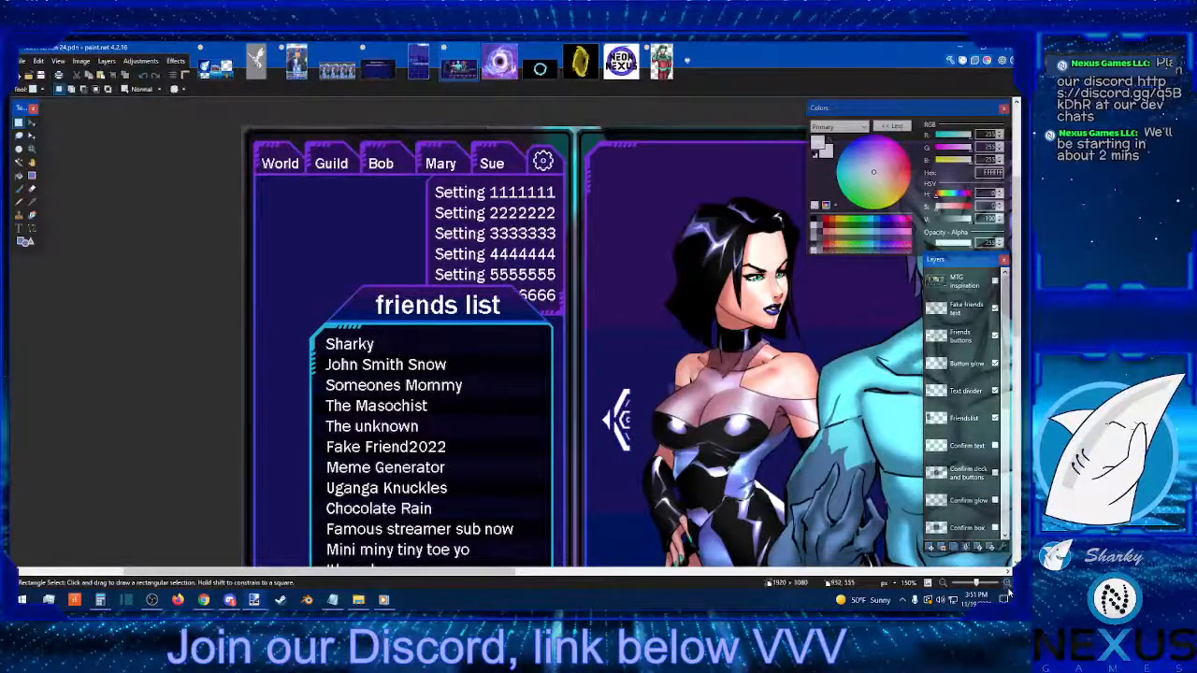
click(1006, 583)
click(1006, 583)
click(1007, 584)
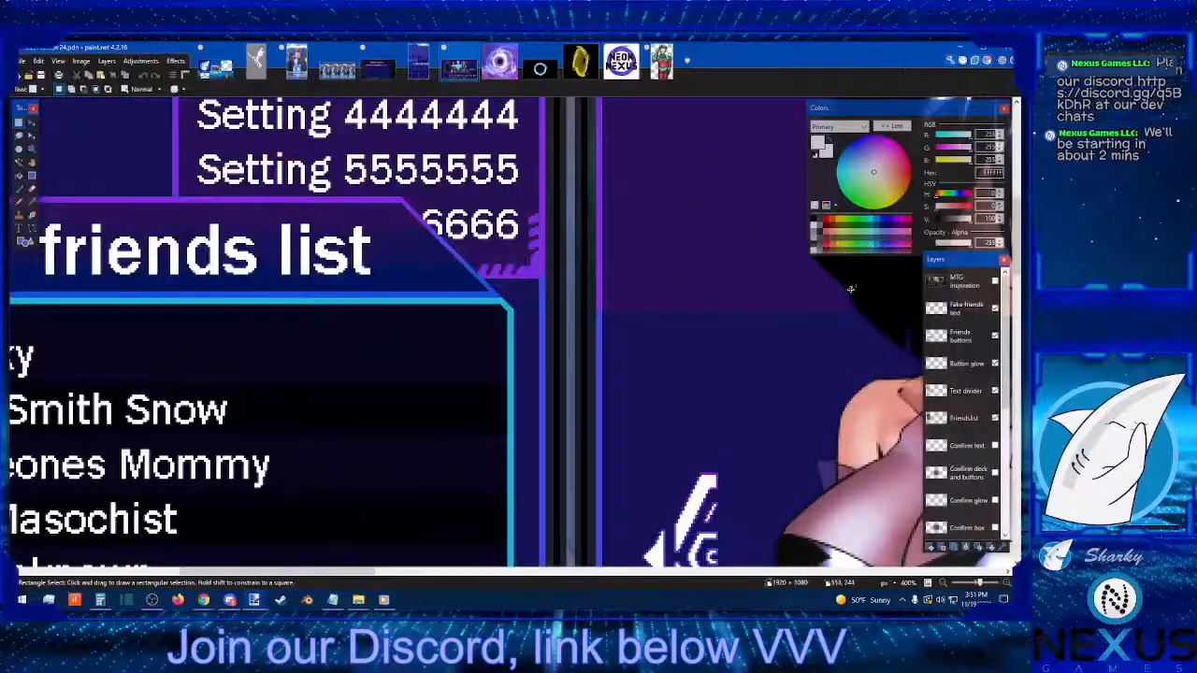
click(829, 222)
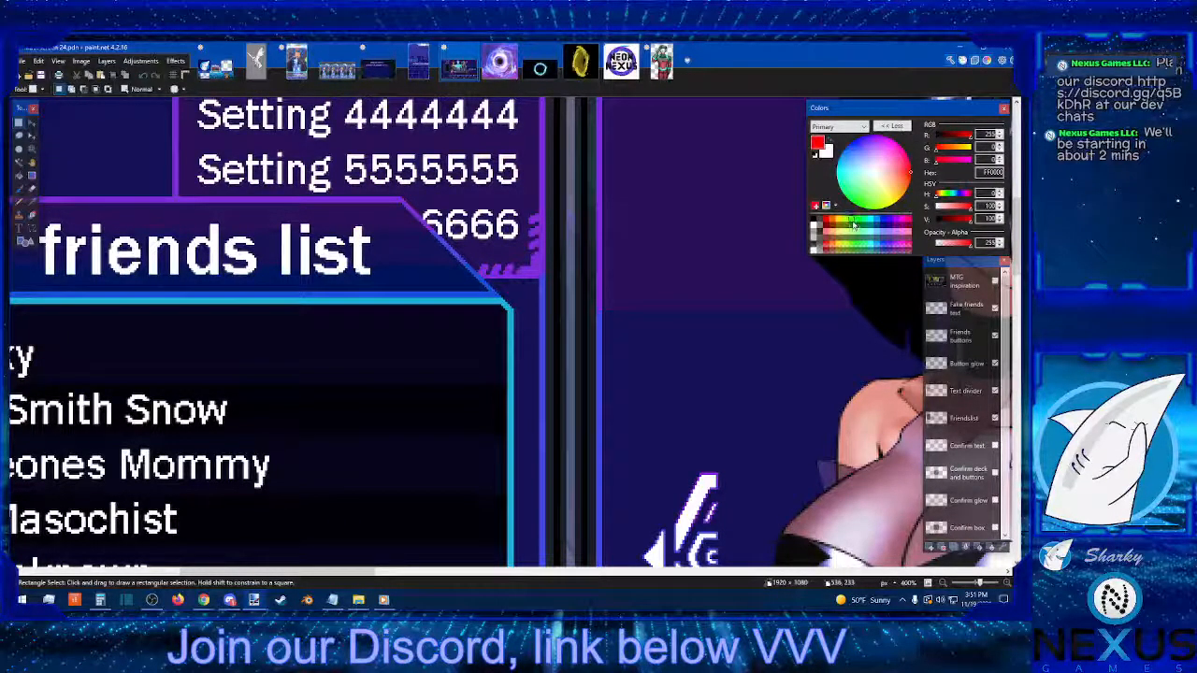
click(853, 226)
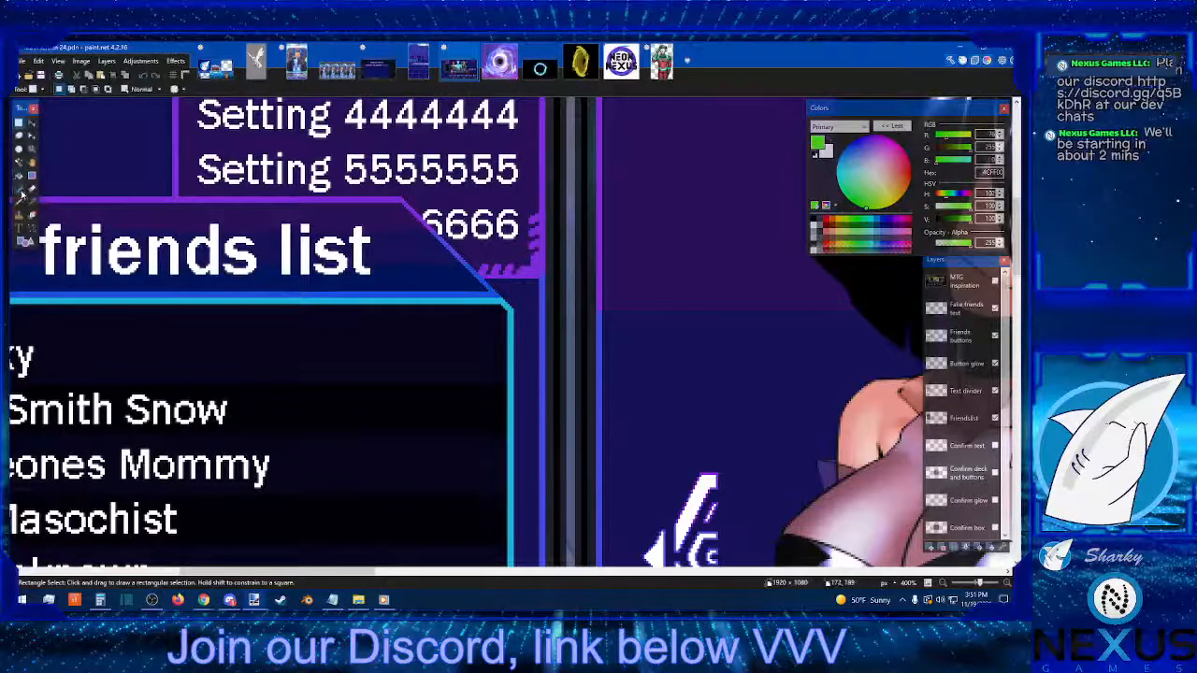
Step: Try to draw a horizontal green line rightward from the corner of the friends list header with the Line/Curve tool
click(17, 207)
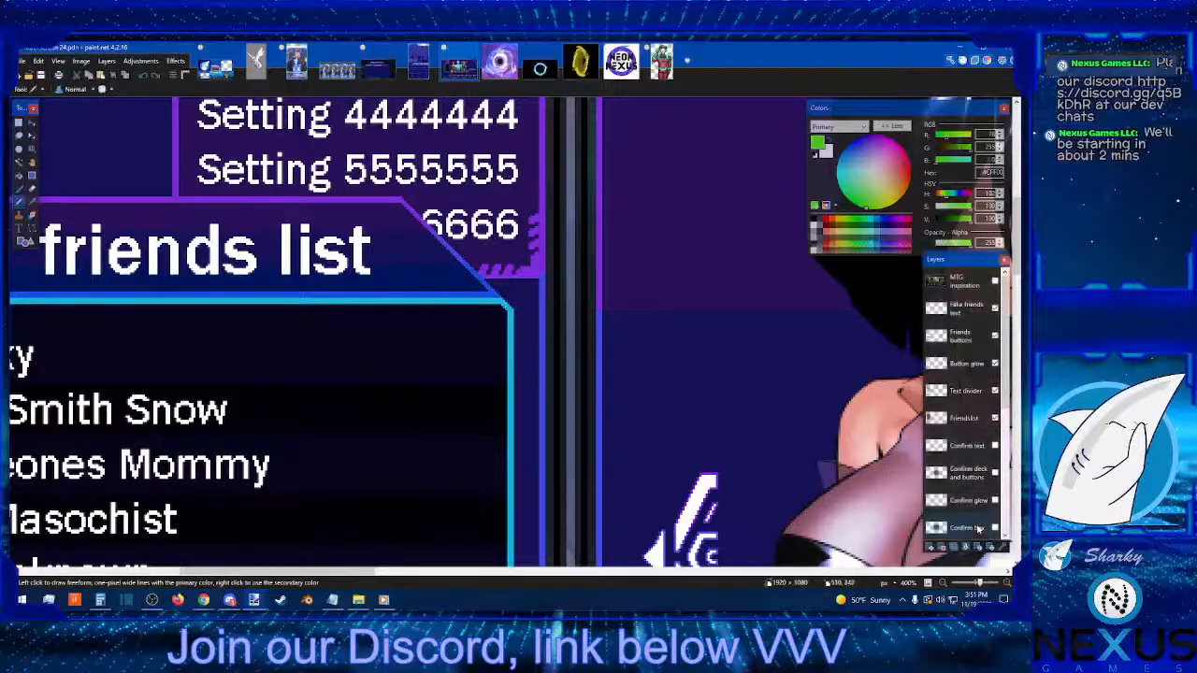
click(1008, 583)
click(1007, 584)
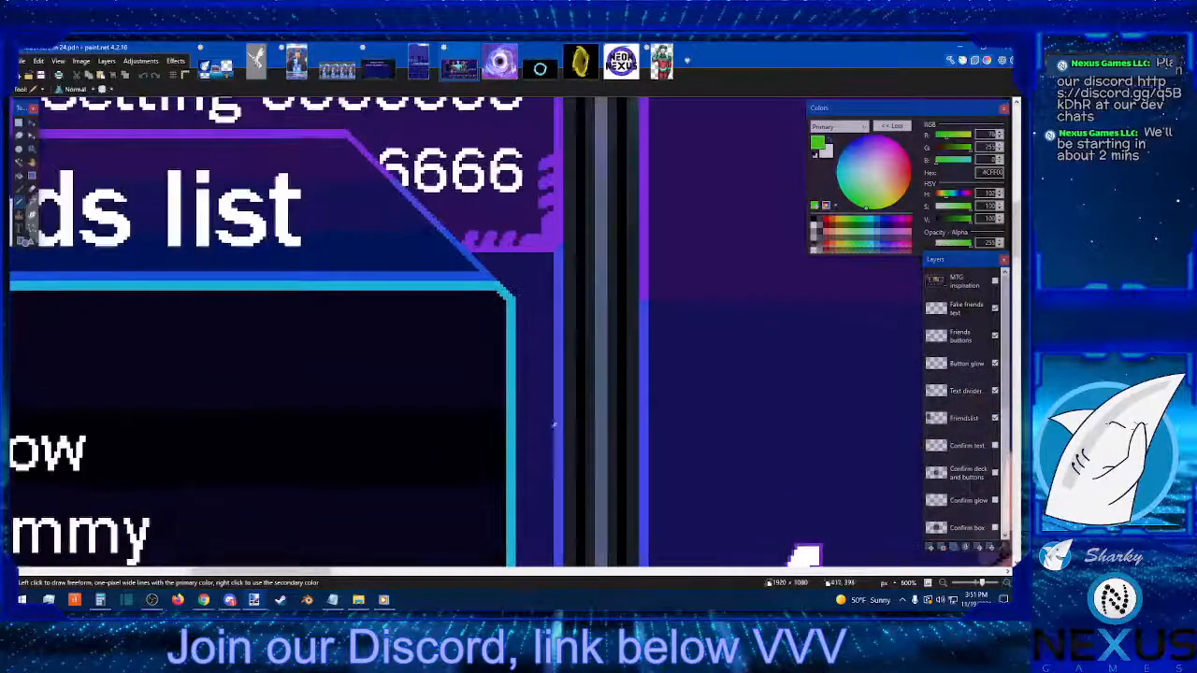
scroll(496, 385, up, 2)
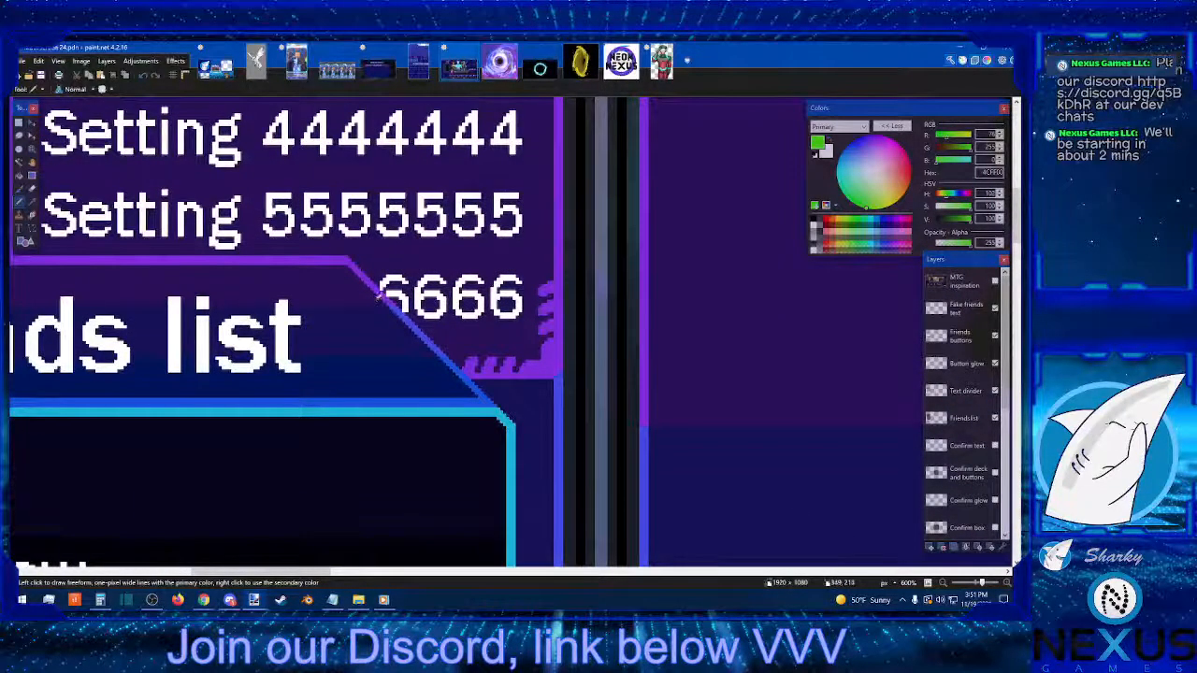
click(31, 229)
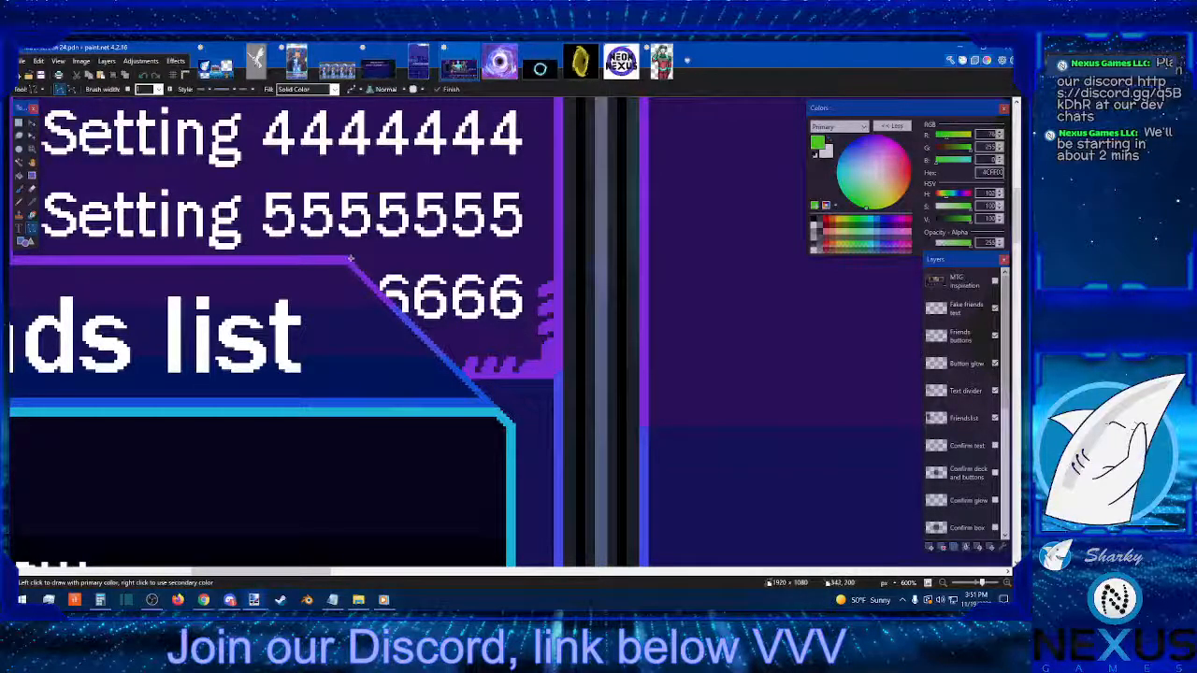
drag(351, 260, 513, 255)
key(Return)
Step: Toggle layer visibility to find the friends list frame's layer, and make Friendslist the active layer
scroll(988, 354, up, 1)
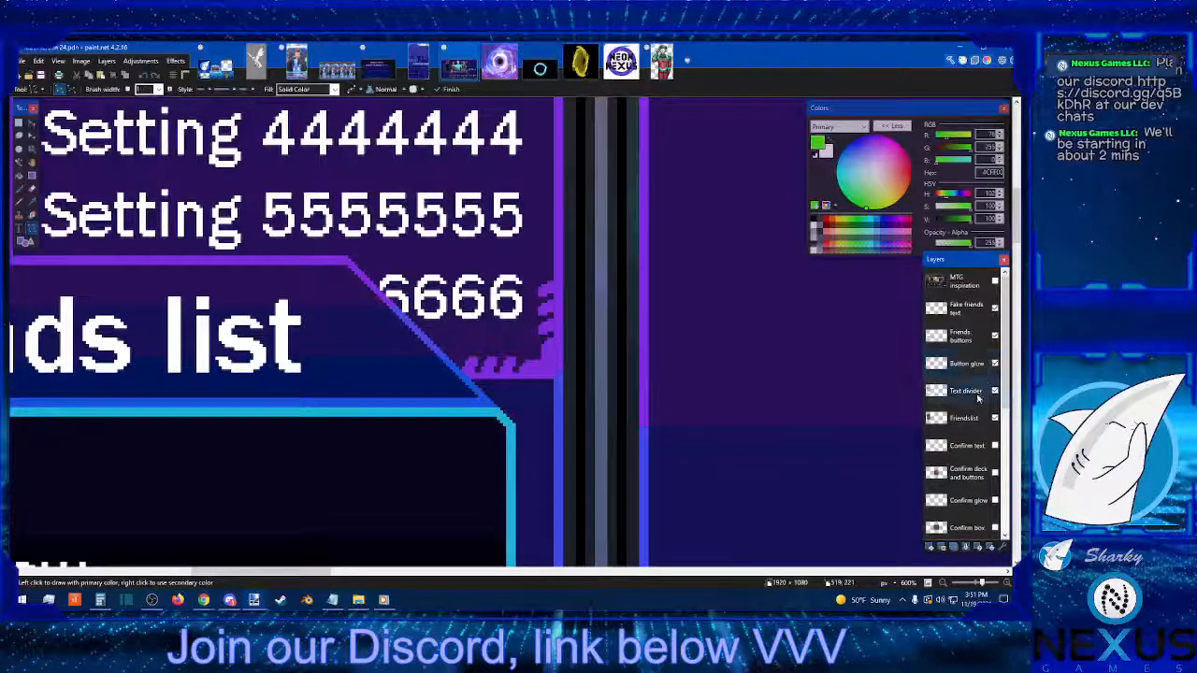
click(993, 391)
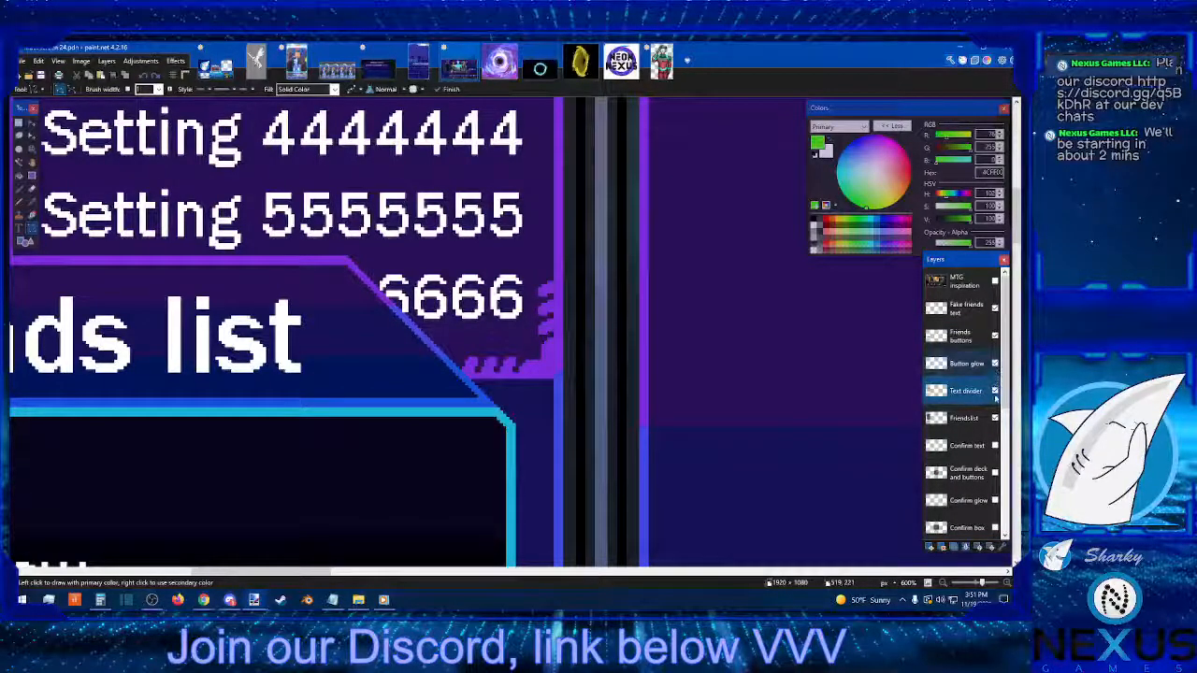
click(995, 418)
click(995, 418)
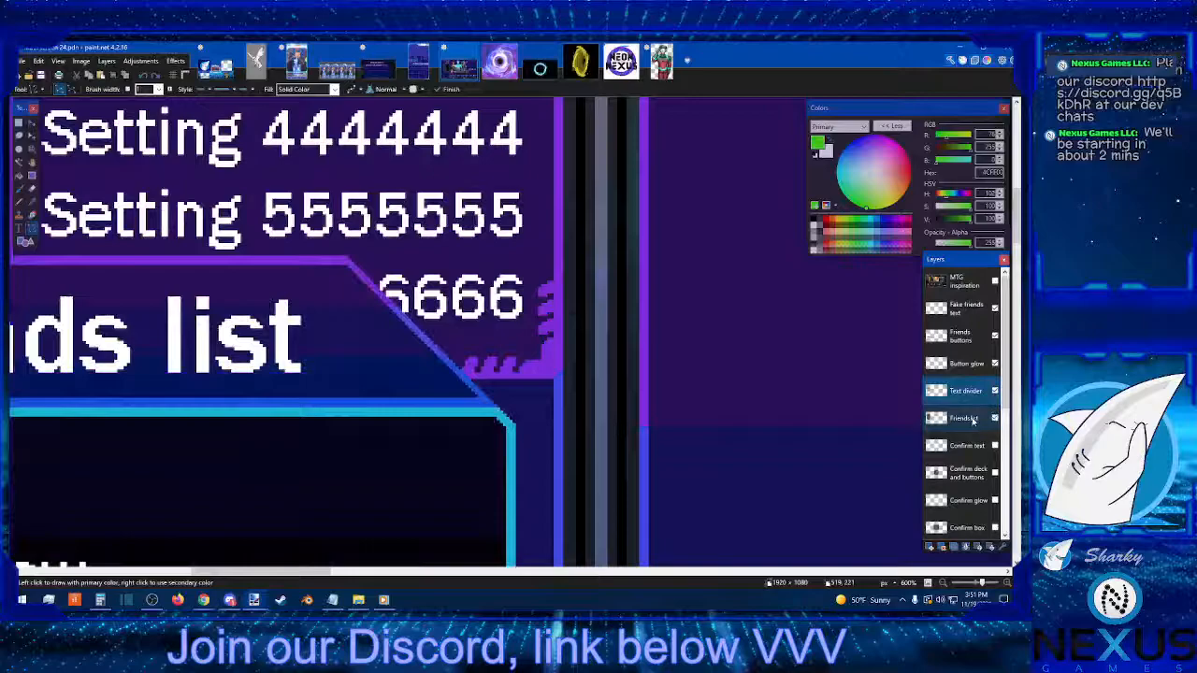
click(973, 420)
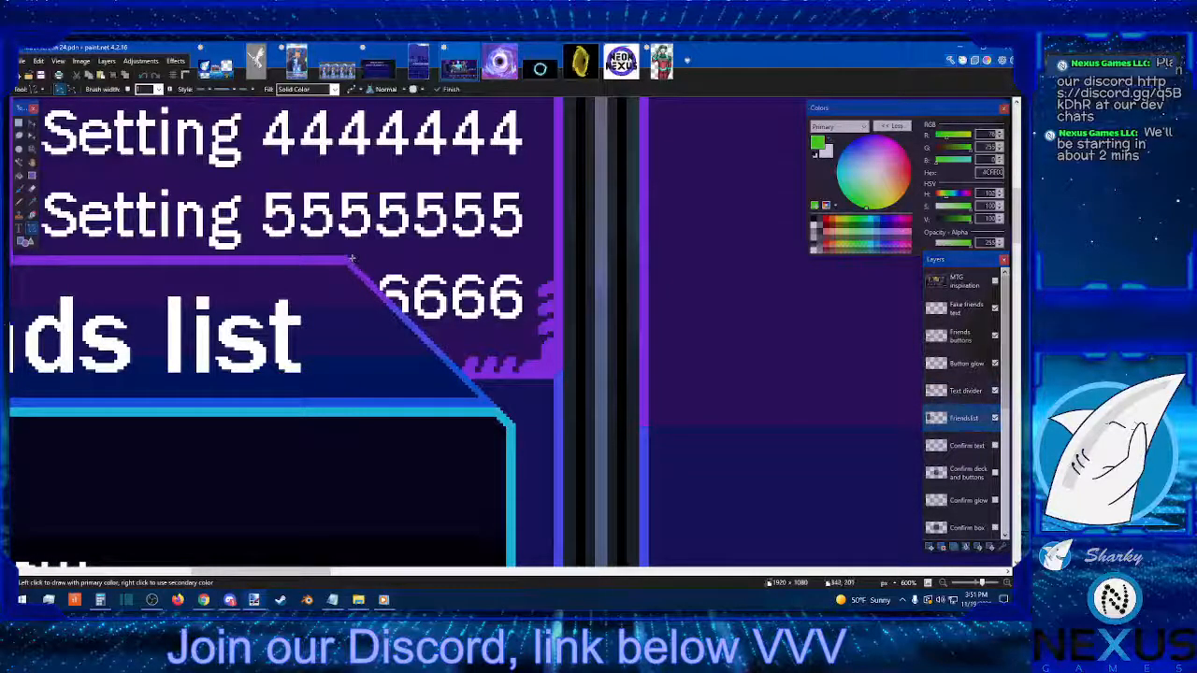
Step: Draw a horizontal green line about 53 pixels long from the header's slanted corner and a vertical one from the cyan frame's corner to meet it
drag(349, 259, 515, 258)
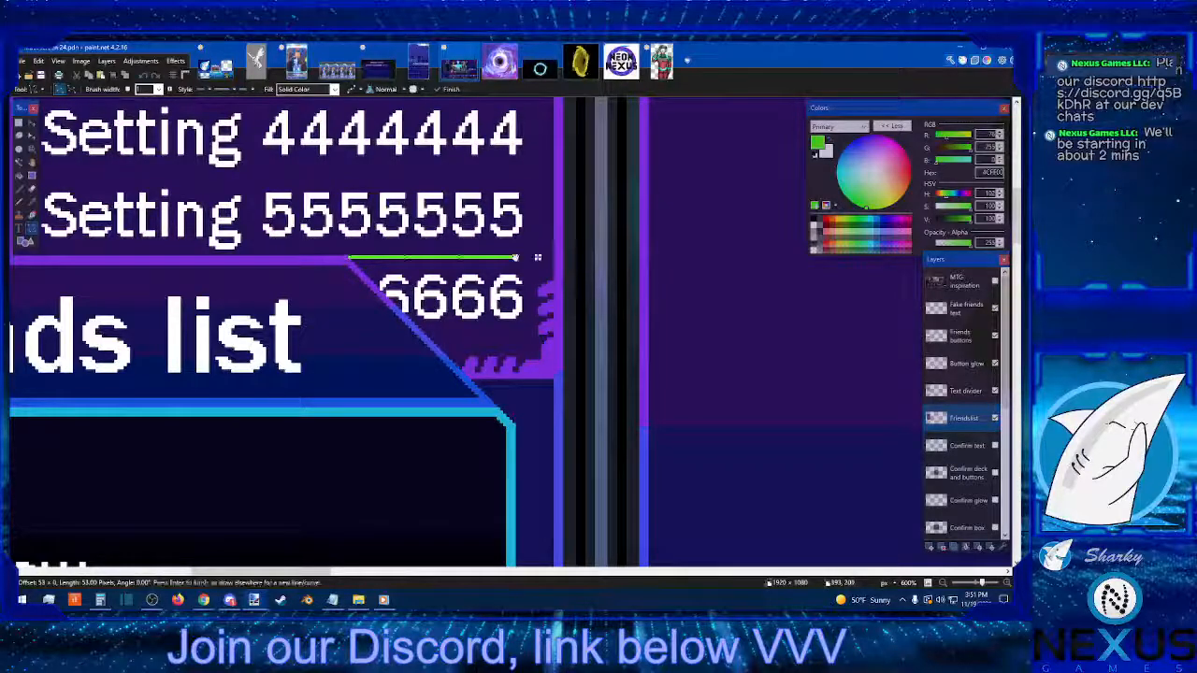
drag(512, 421, 515, 258)
scroll(539, 252, down, 1)
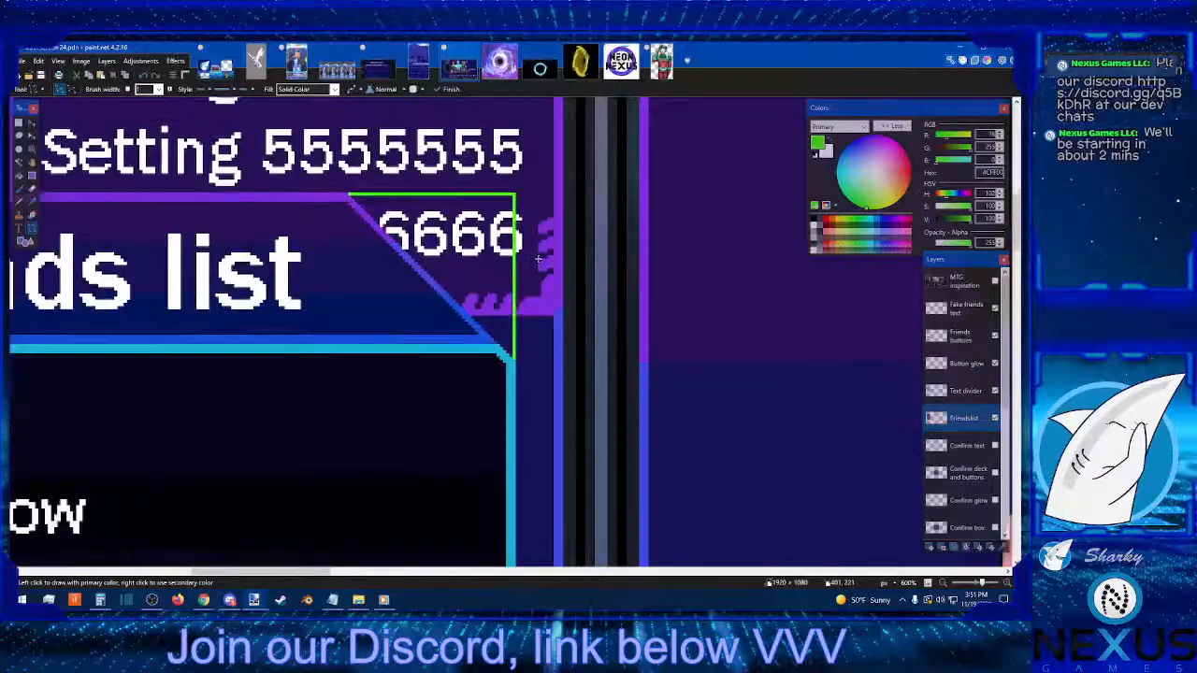
Step: Copy the cyan frame's 9 × 8 pixel corner piece up to where the two green lines meet
click(19, 202)
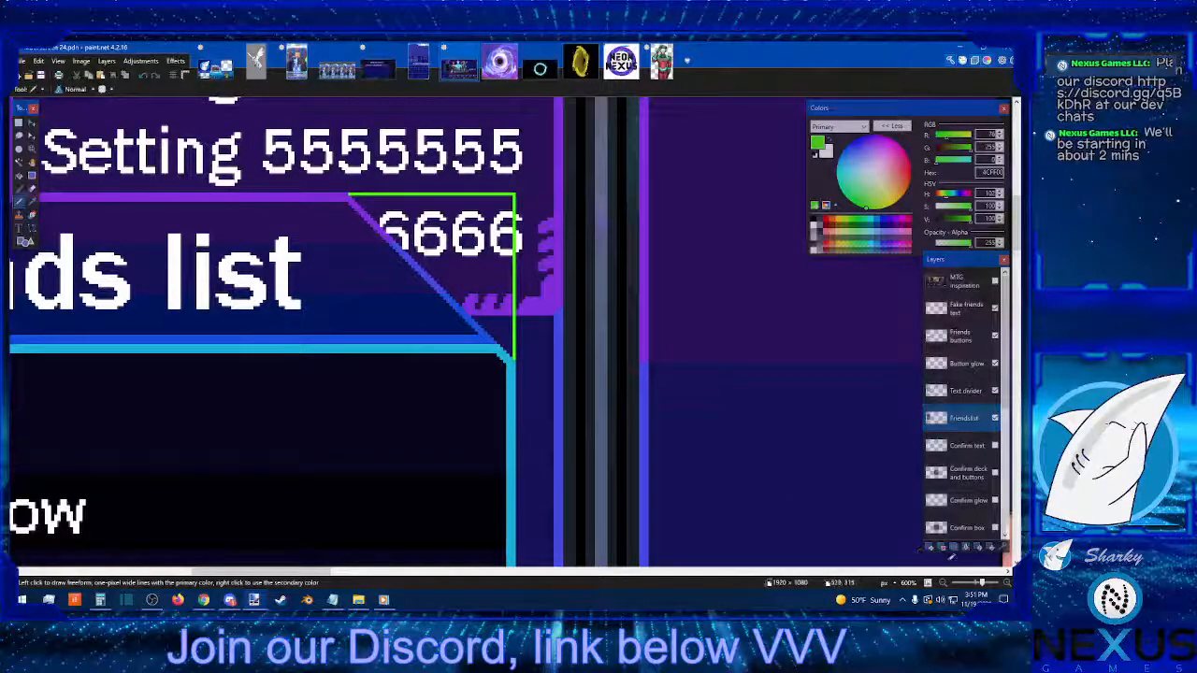
click(1006, 583)
click(1006, 584)
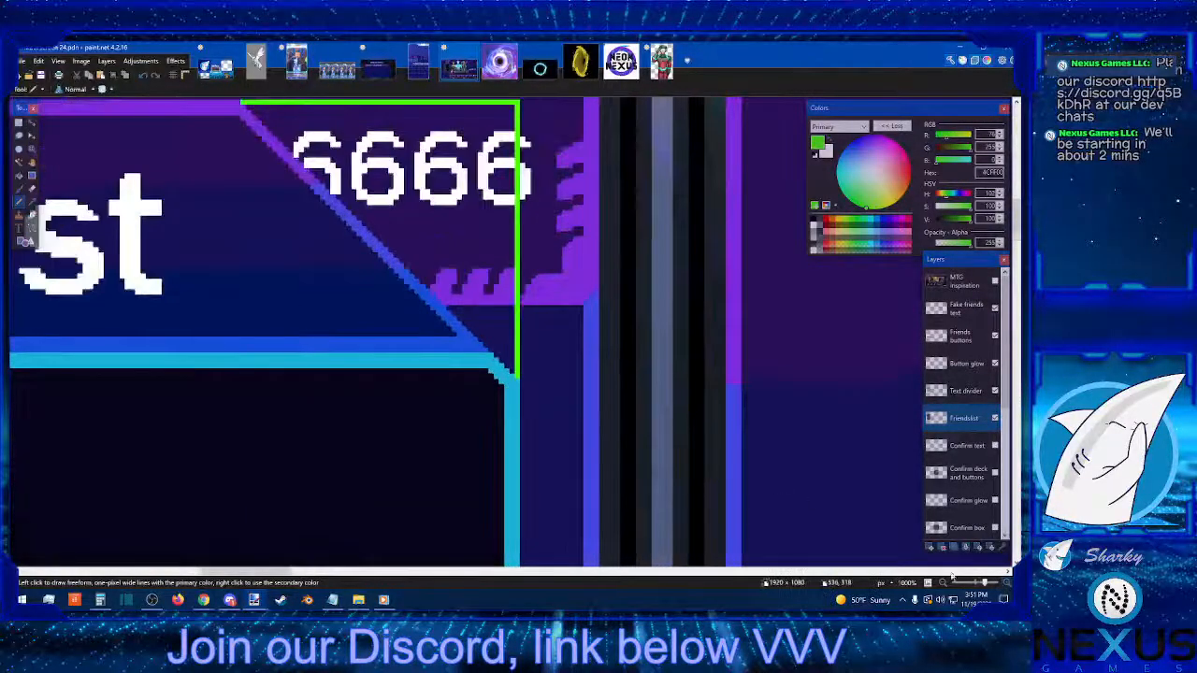
click(19, 123)
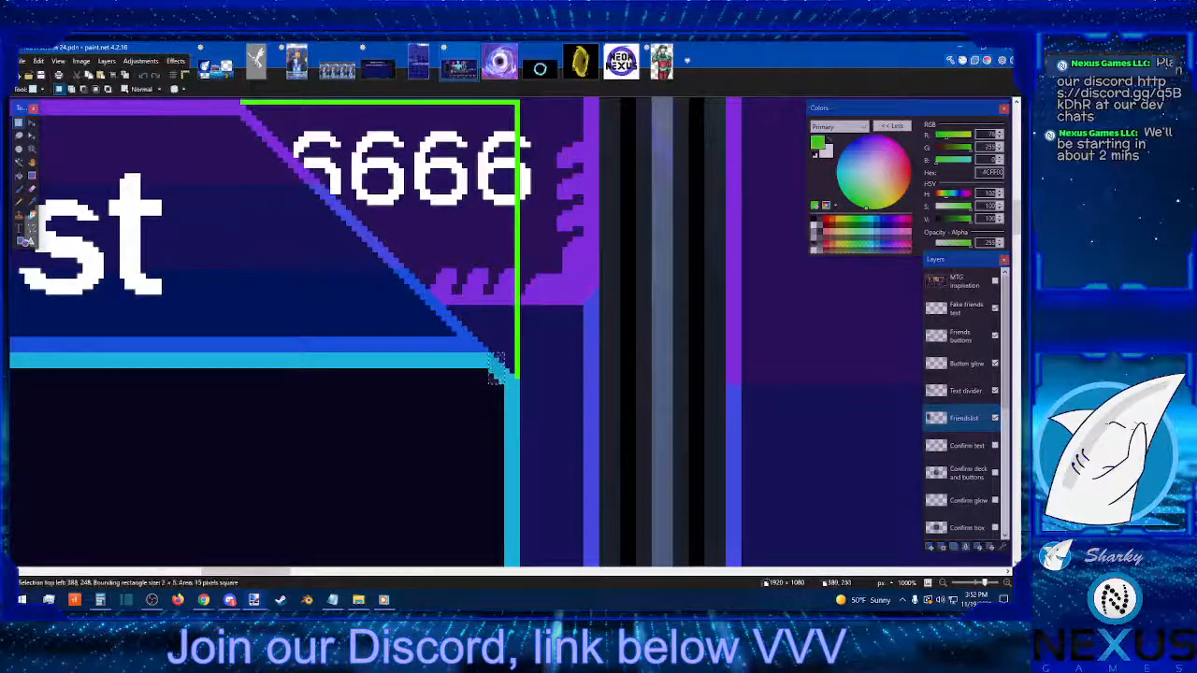
drag(473, 353, 519, 396)
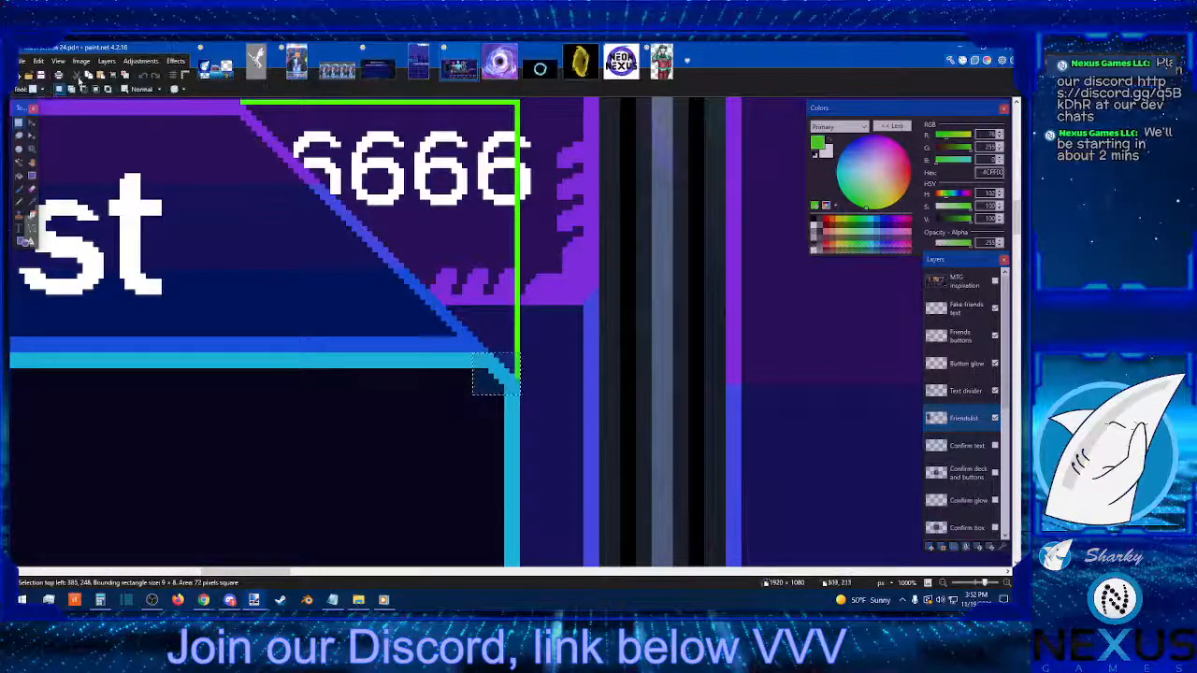
key(m)
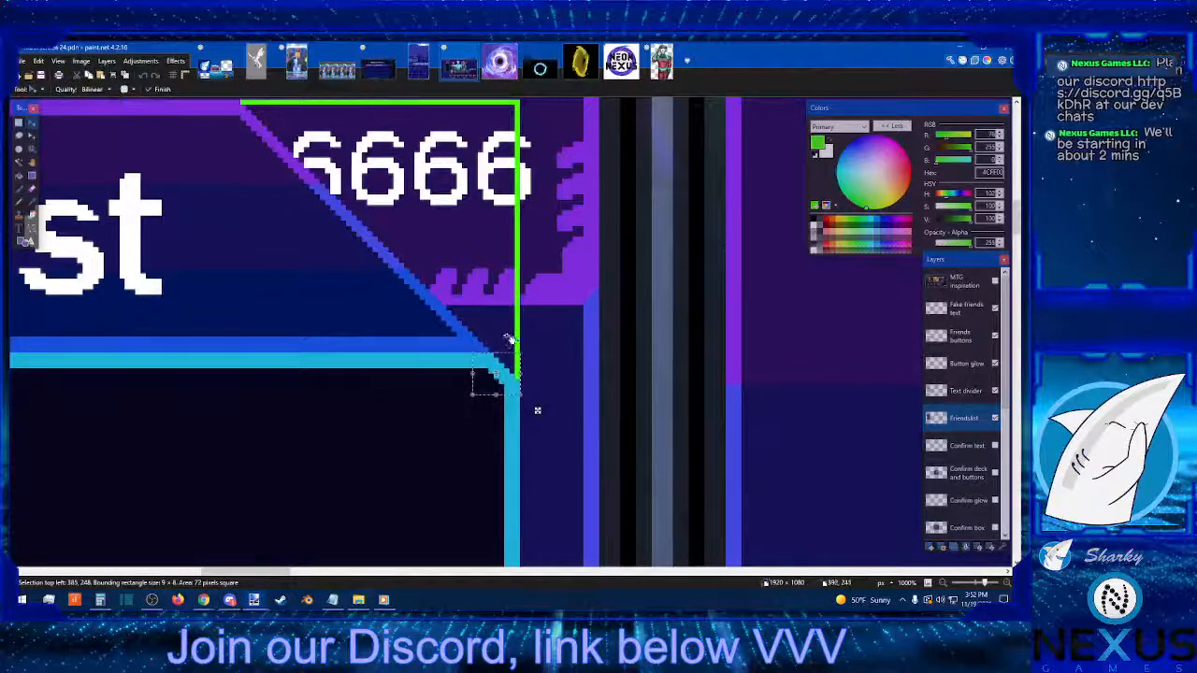
drag(502, 354, 504, 116)
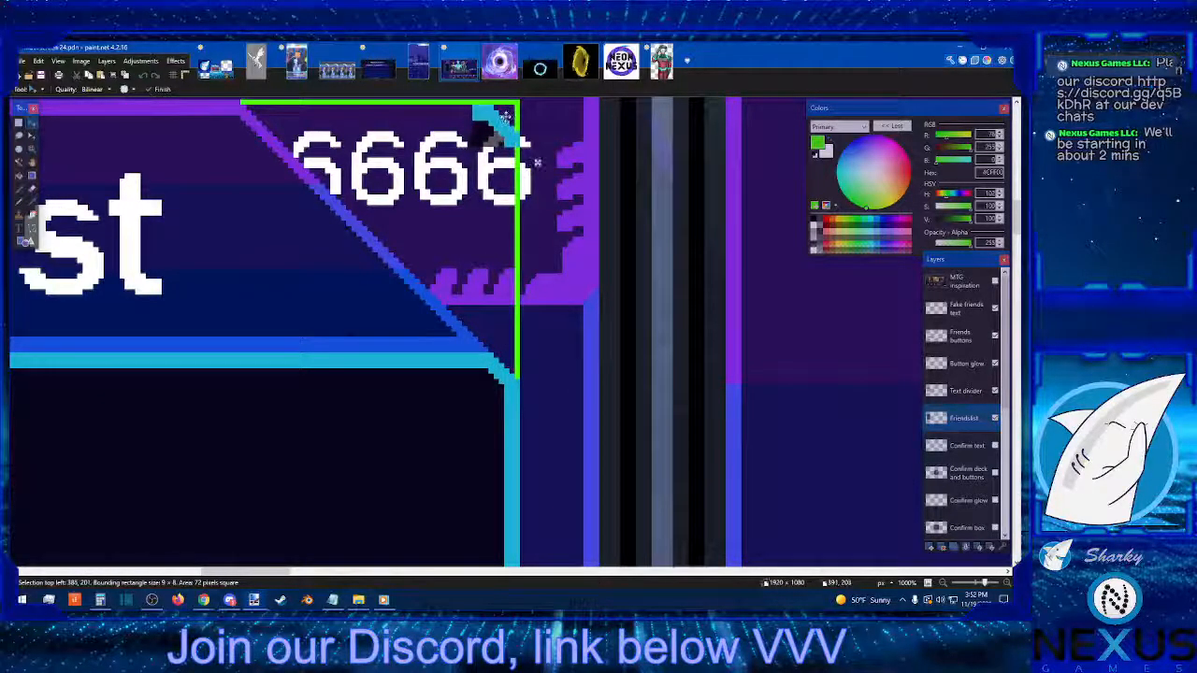
scroll(573, 174, up, 2)
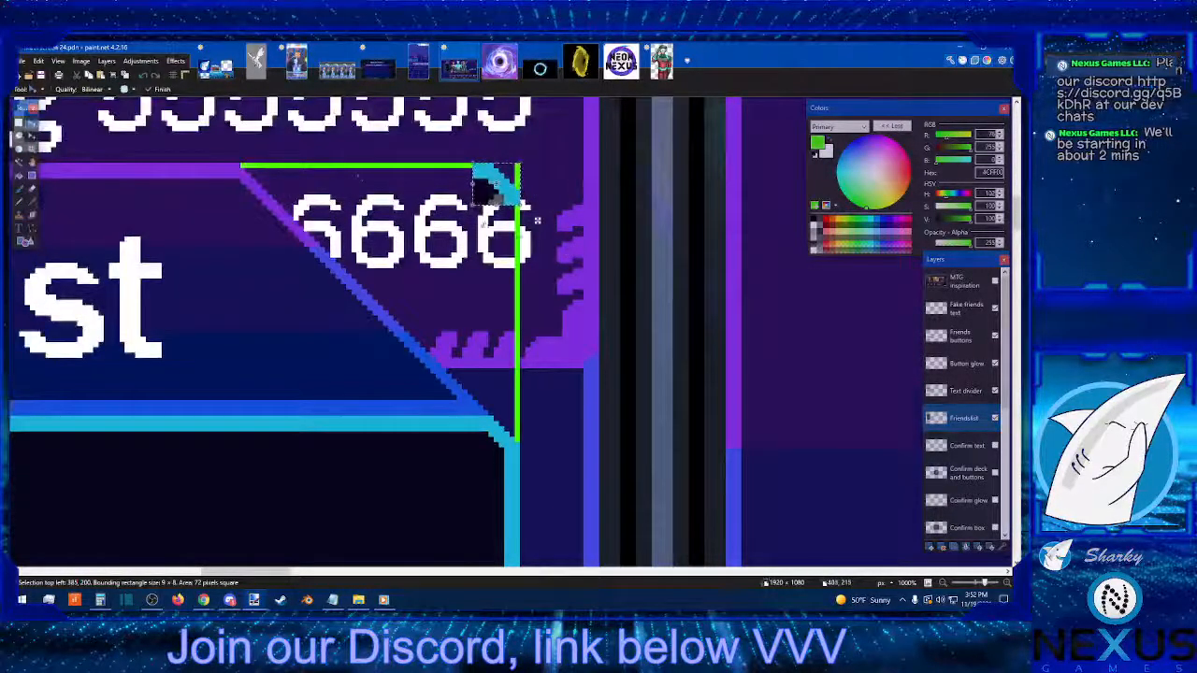
Step: Delete the green line end sticking out beyond the copied corner piece and the dark pixels on its inner side
click(20, 122)
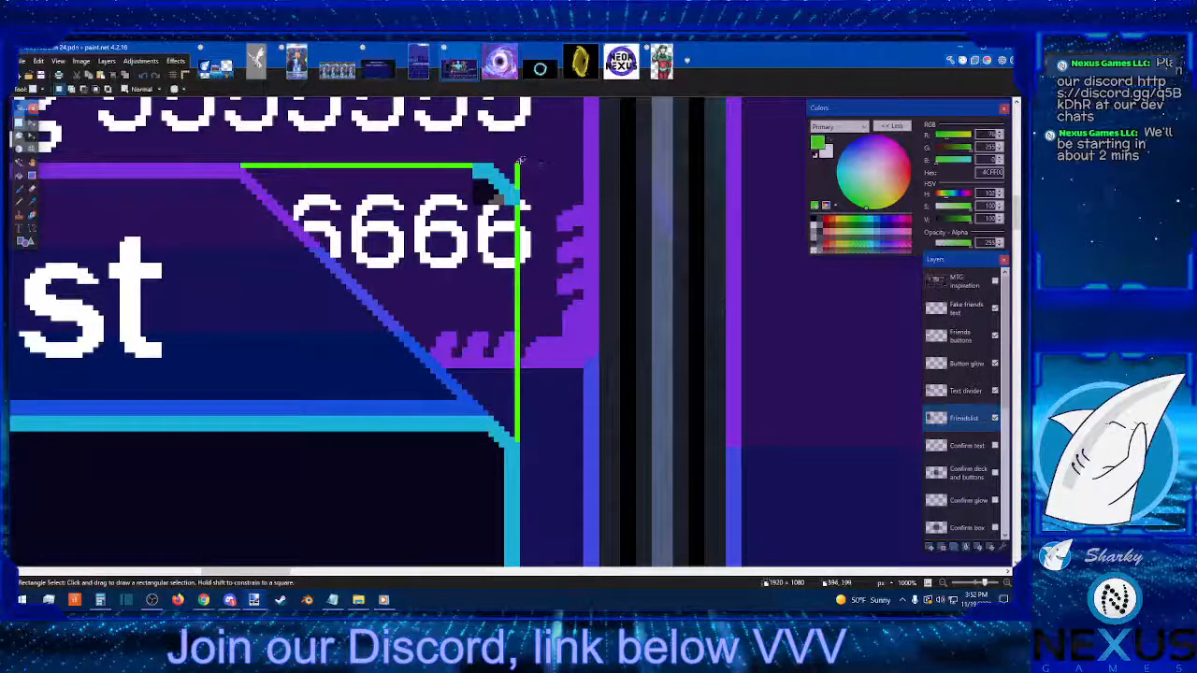
drag(520, 161, 522, 187)
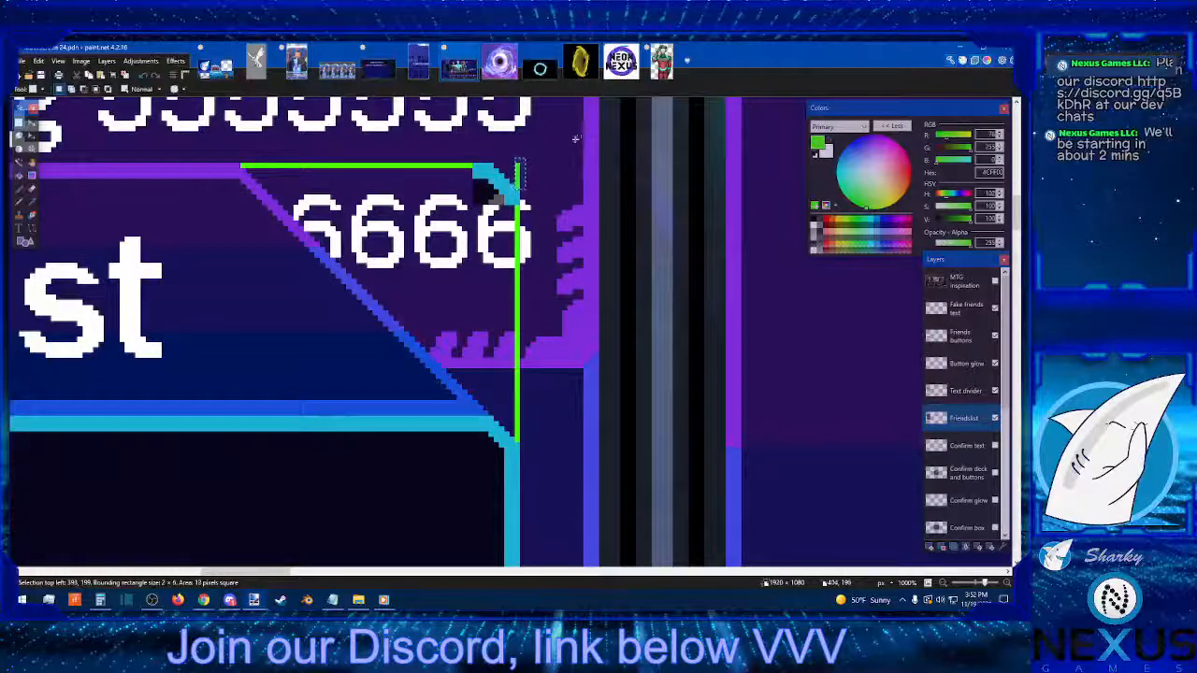
key(Delete)
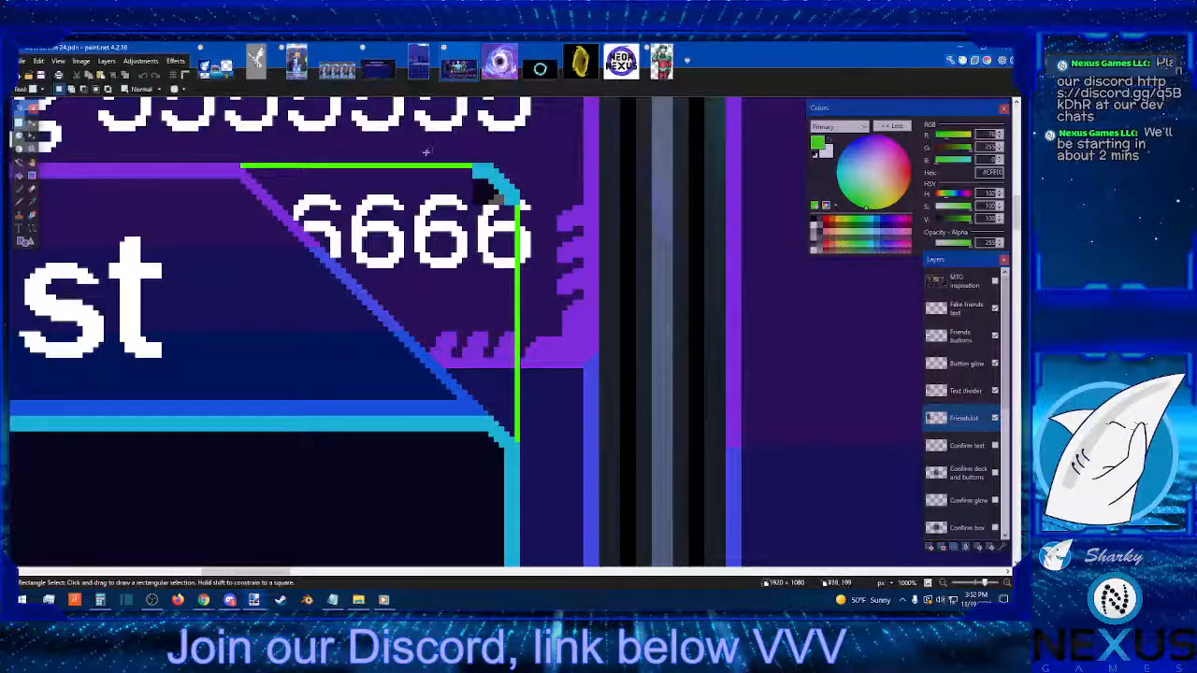
mouse_move(465, 201)
mouse_down()
mouse_move(476, 222)
mouse_move(488, 183)
mouse_move(488, 197)
mouse_up()
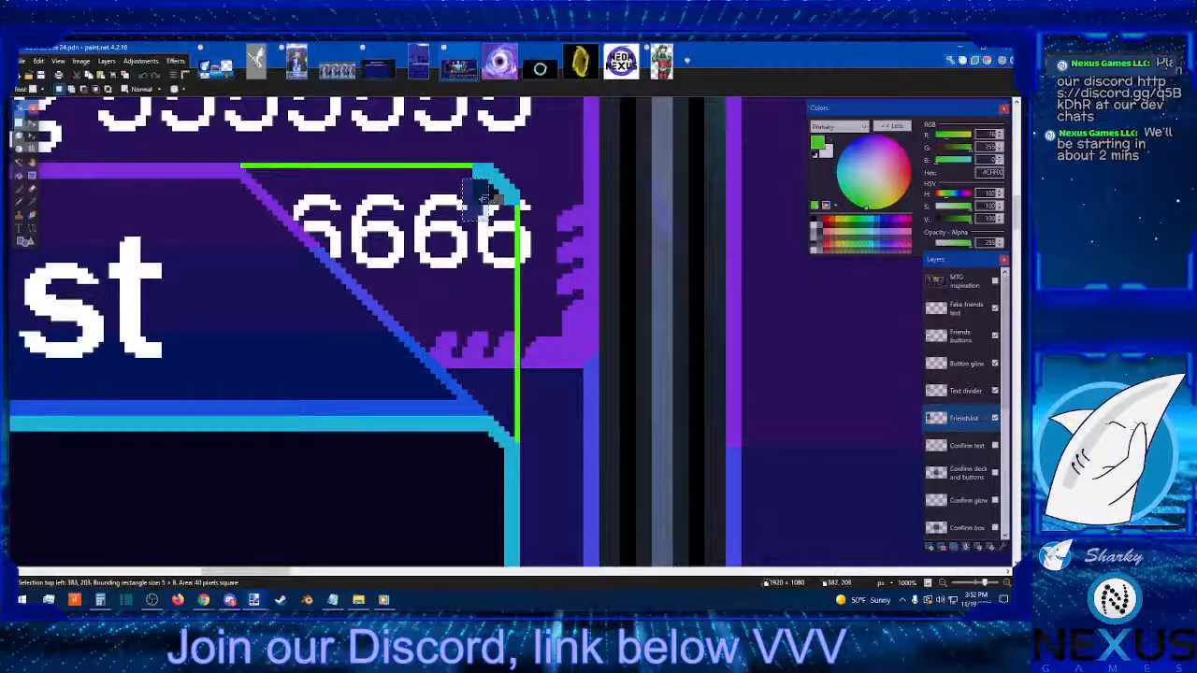
key(Delete)
Step: Fill the copied cyan corner piece with the bright green primary colour
click(21, 161)
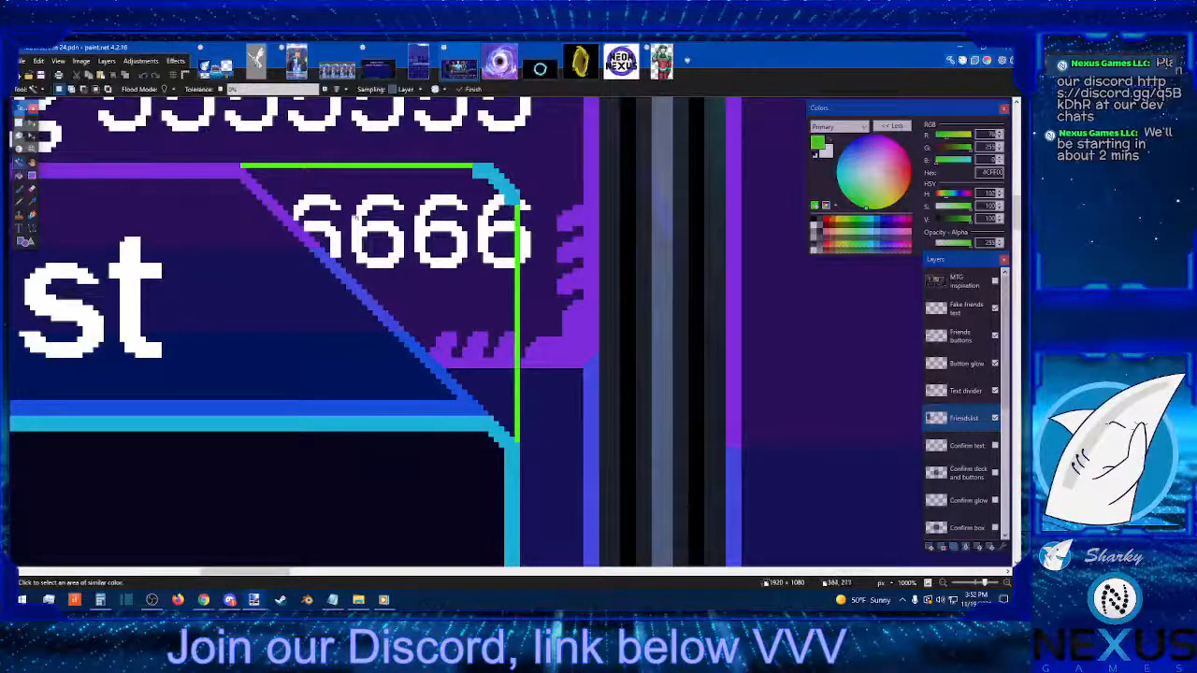
click(32, 200)
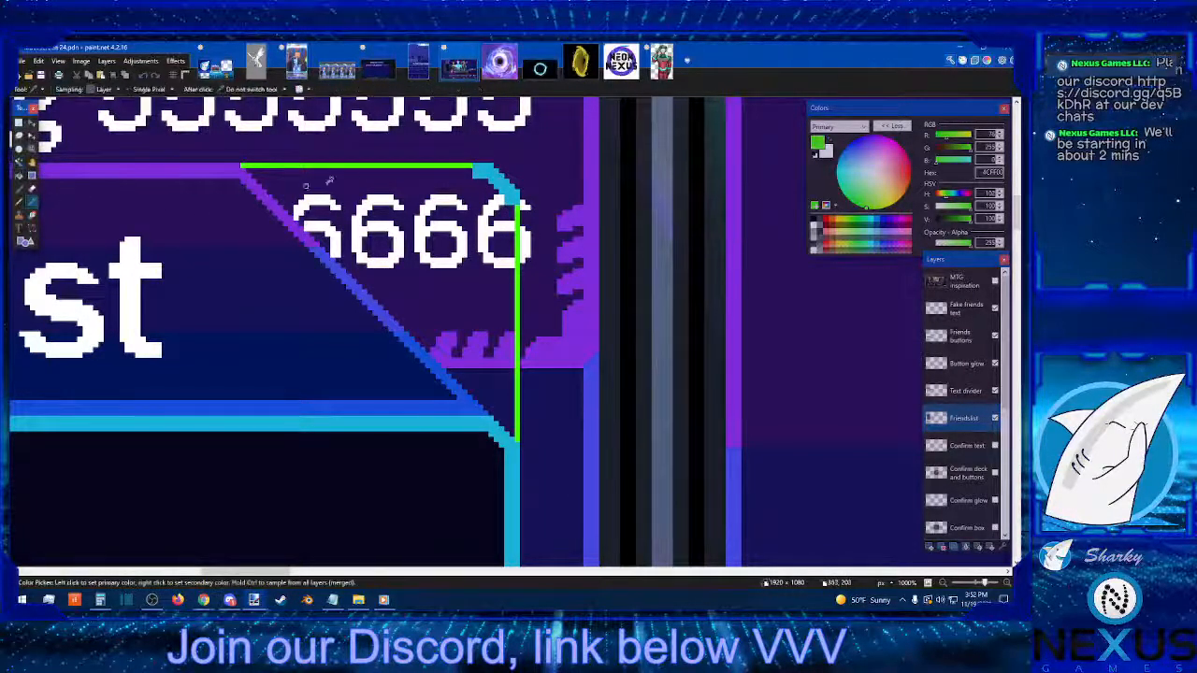
click(20, 174)
click(482, 174)
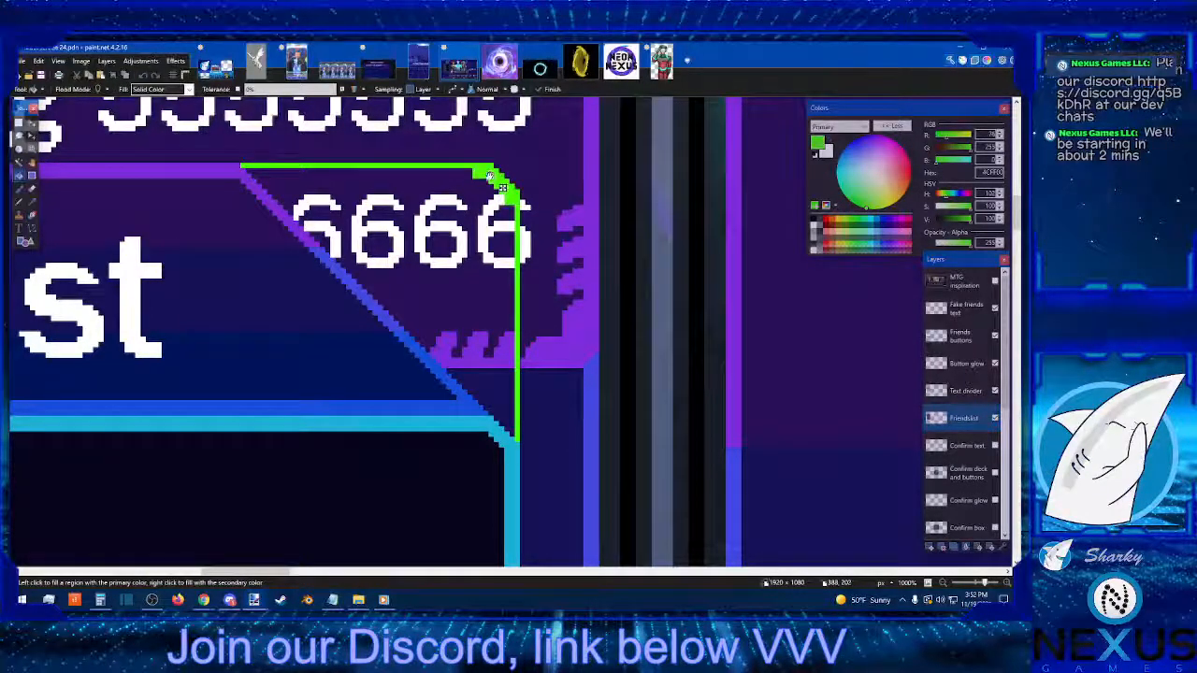
Step: Stretch the start of the green corner piece leftward to about 42 pixels wide to thicken the horizontal line
key(s)
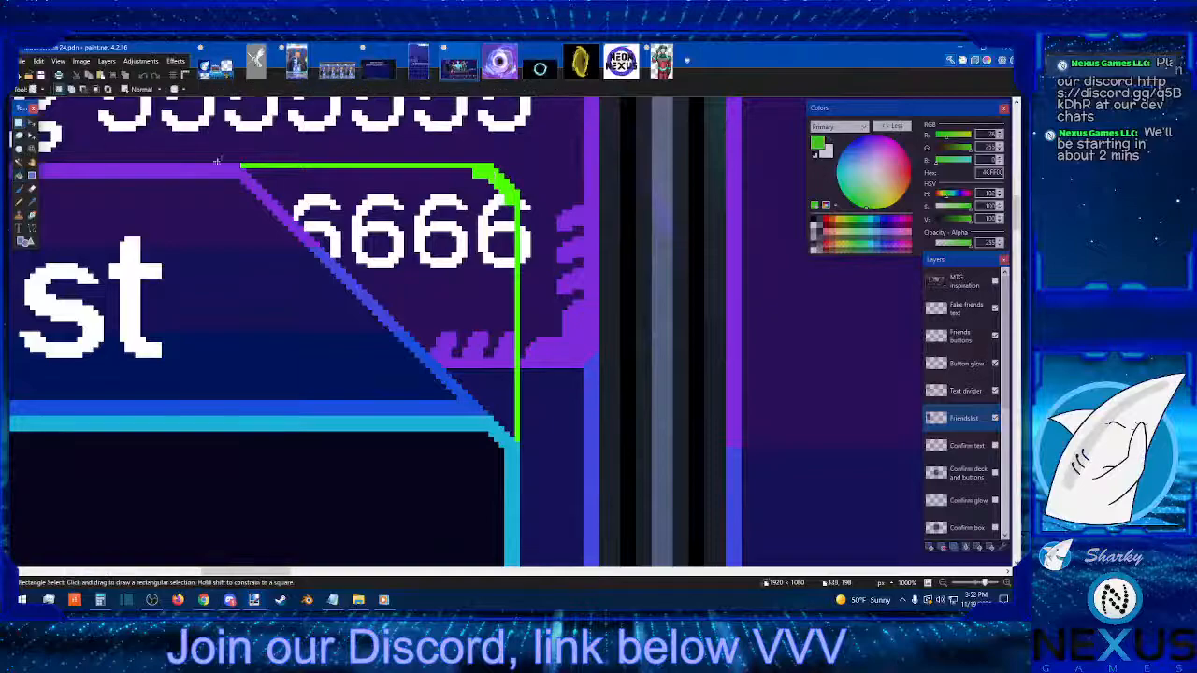
drag(474, 159, 487, 187)
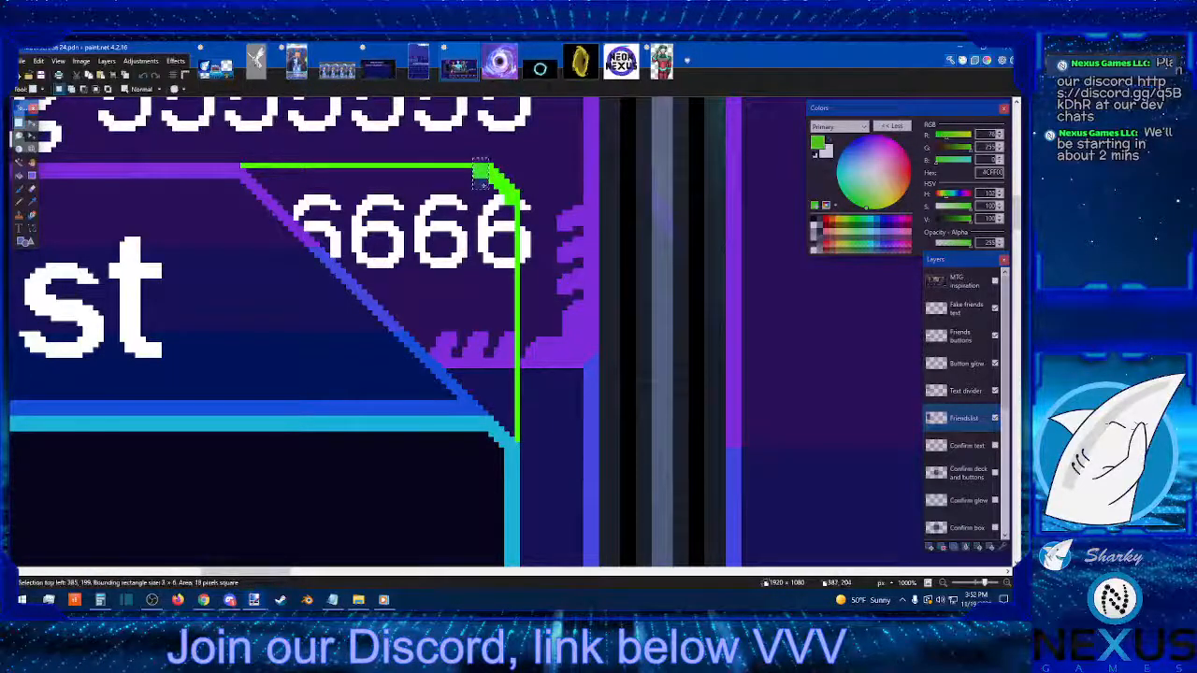
click(32, 123)
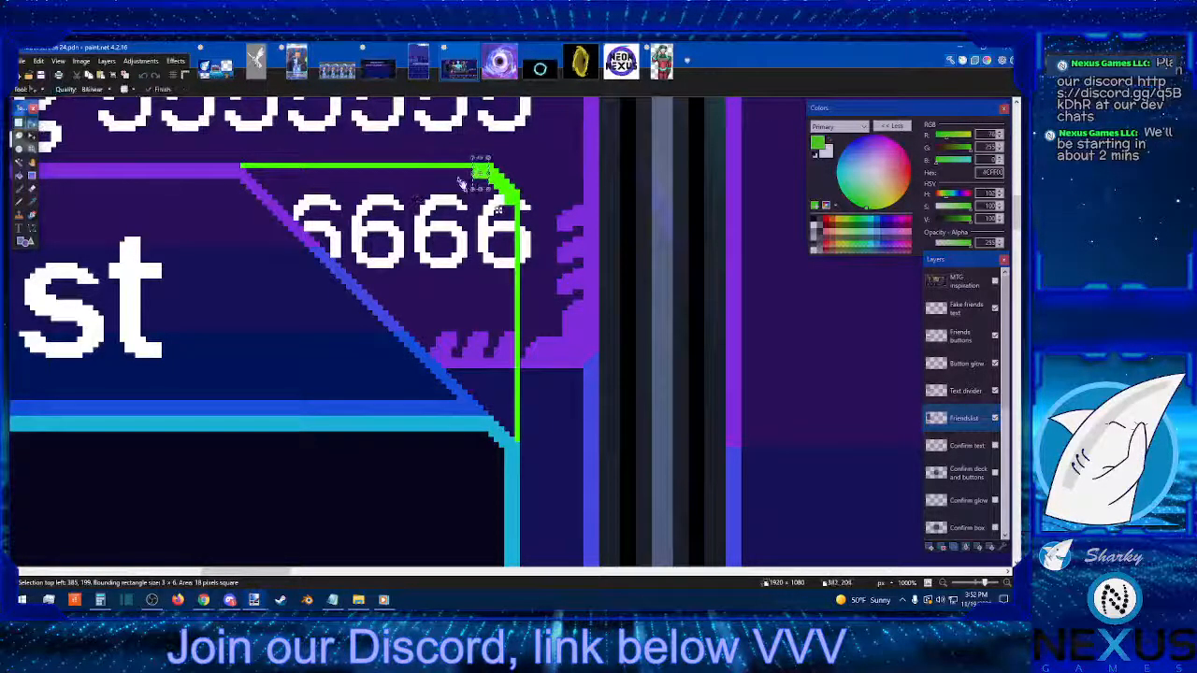
drag(474, 174, 266, 174)
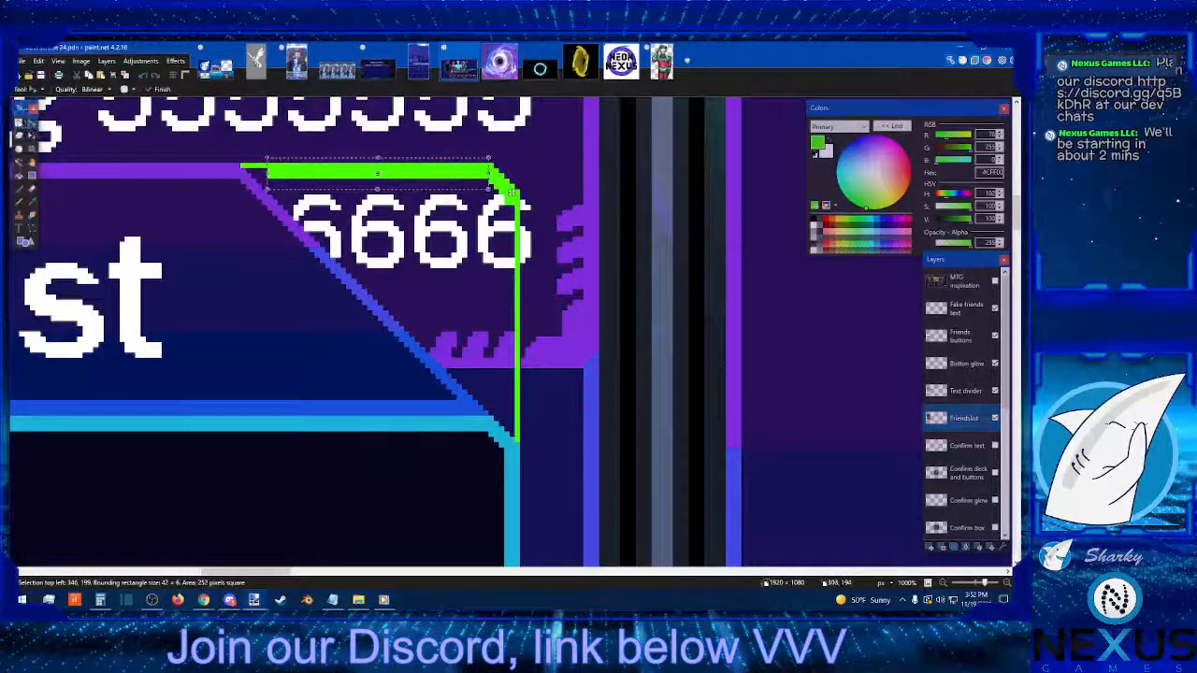
Step: Stretch a 5 × 2 pixel slice of the green corner's lower end downward to about 42 pixels tall to thicken the vertical line
click(20, 123)
click(497, 194)
drag(505, 193, 526, 206)
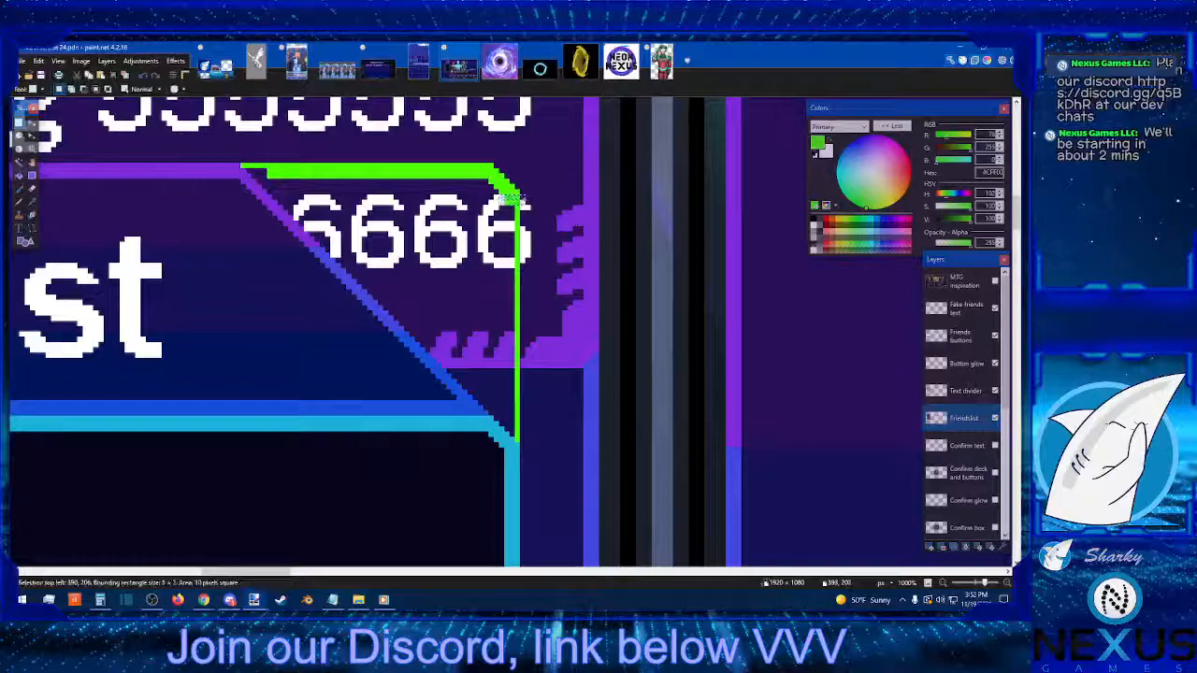
click(34, 122)
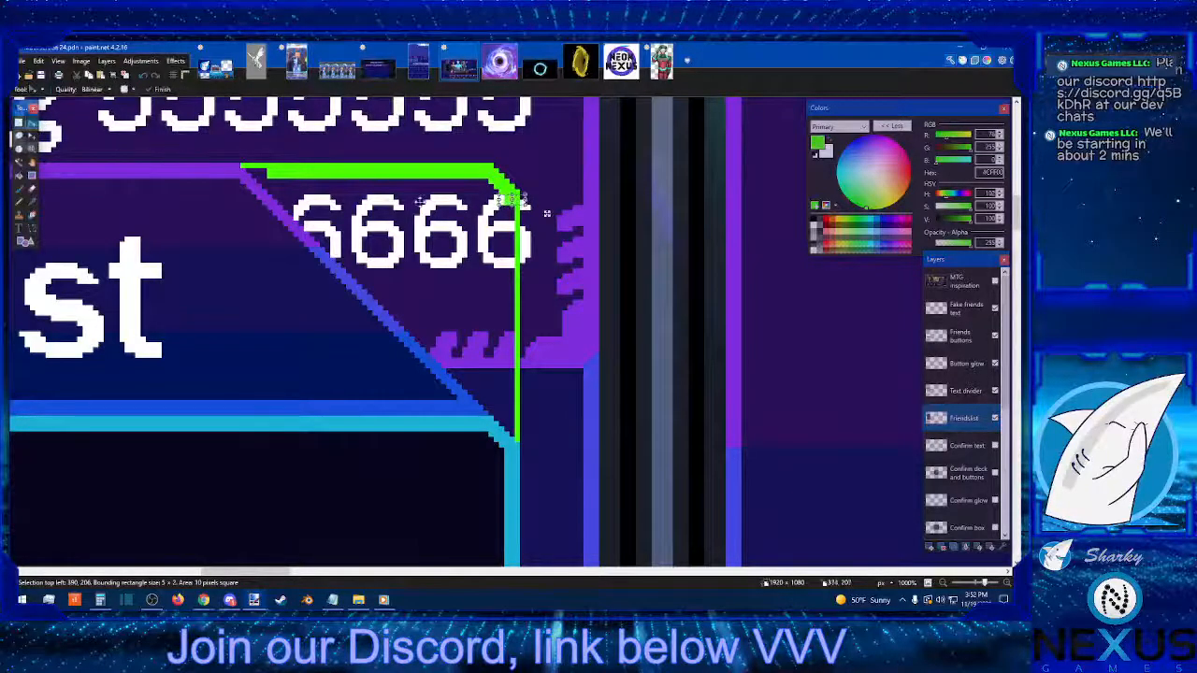
drag(514, 207, 514, 422)
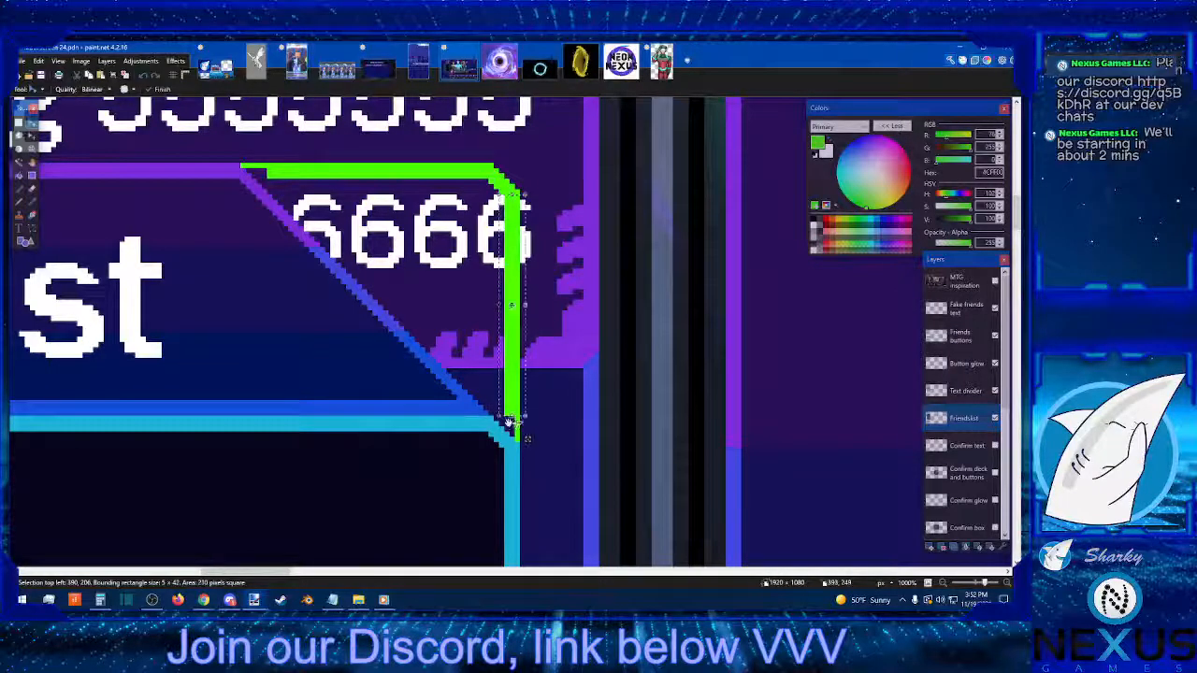
Step: Deselect and fill the remaining gaps at both ends of the thick green outline with the Pencil tool
key(s)
click(178, 186)
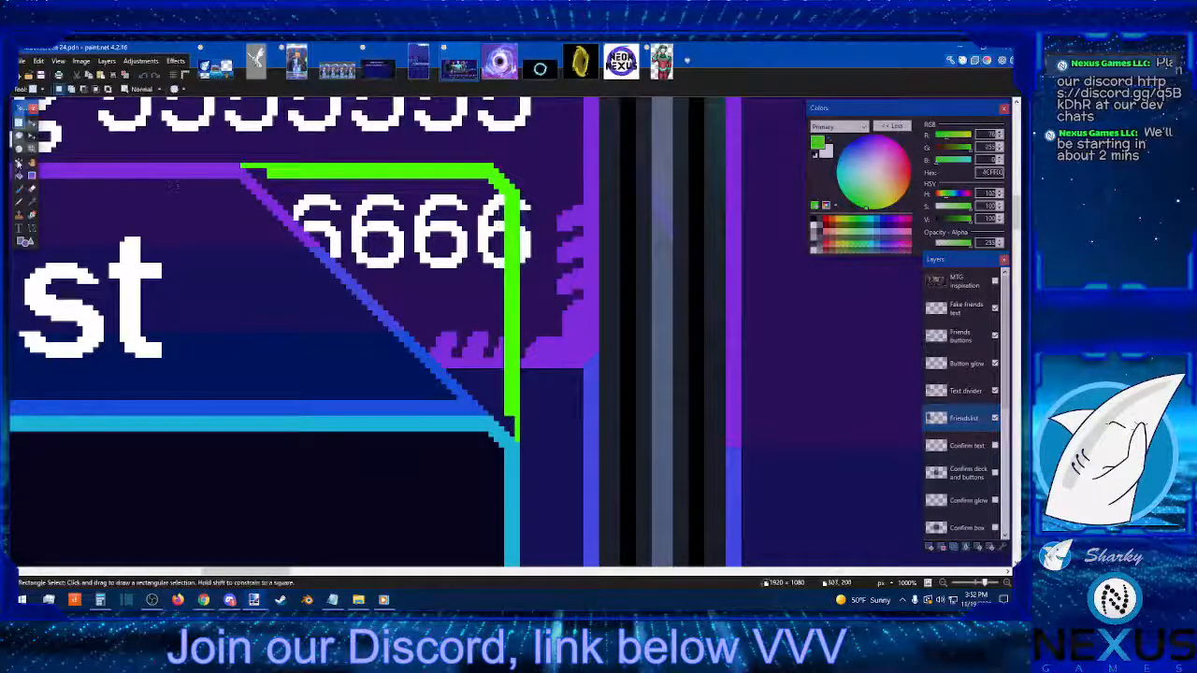
click(19, 202)
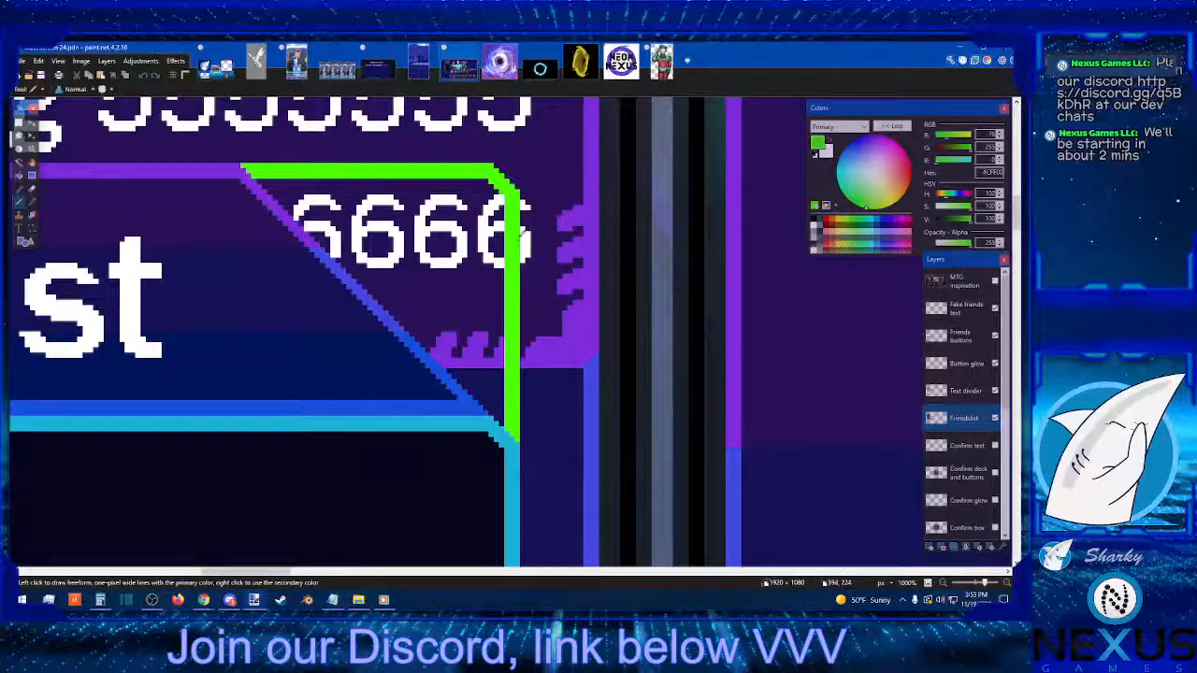
Step: Try filling the triangle enclosed by the green outline with green and view it against the whole friends list panel
click(19, 176)
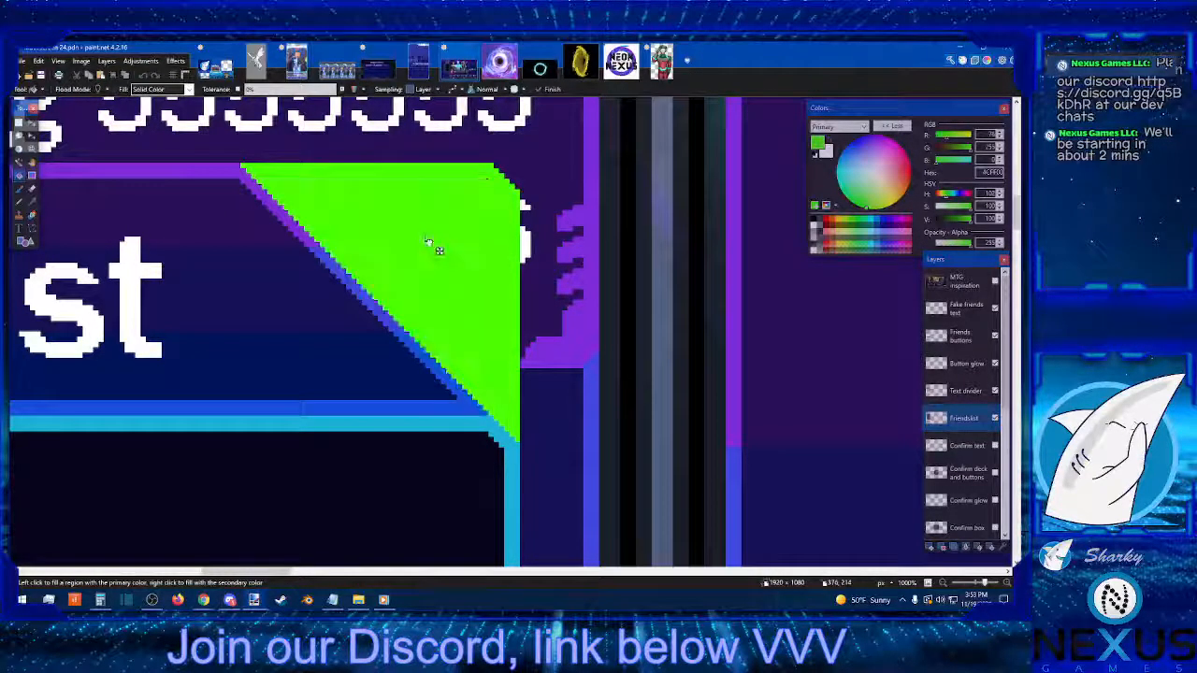
click(423, 238)
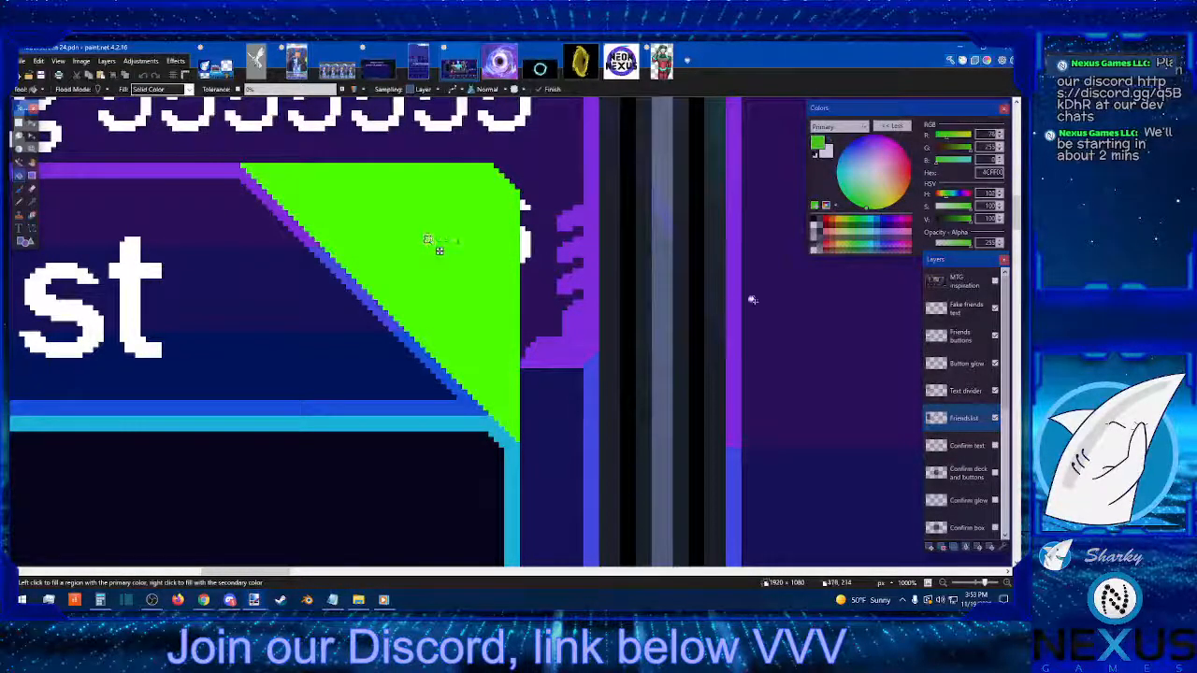
click(944, 583)
click(944, 584)
click(944, 584)
click(945, 584)
click(944, 583)
click(945, 584)
click(944, 583)
click(944, 584)
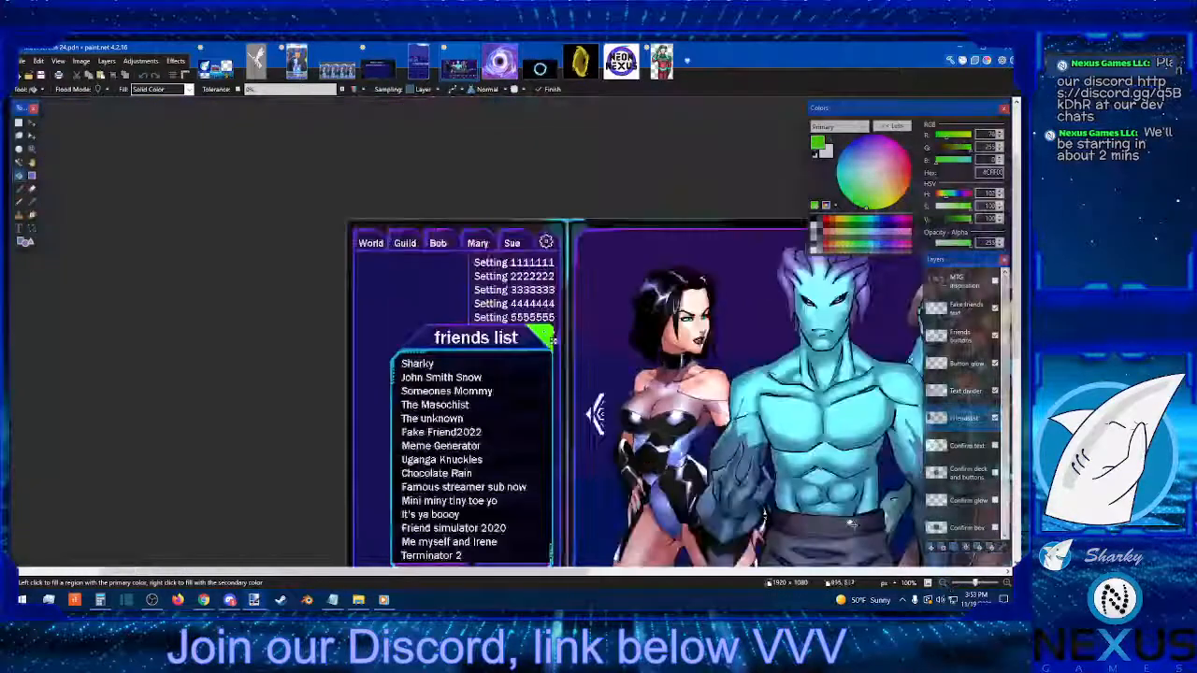
scroll(797, 418, down, 3)
scroll(796, 418, up, 2)
scroll(796, 418, up, 1)
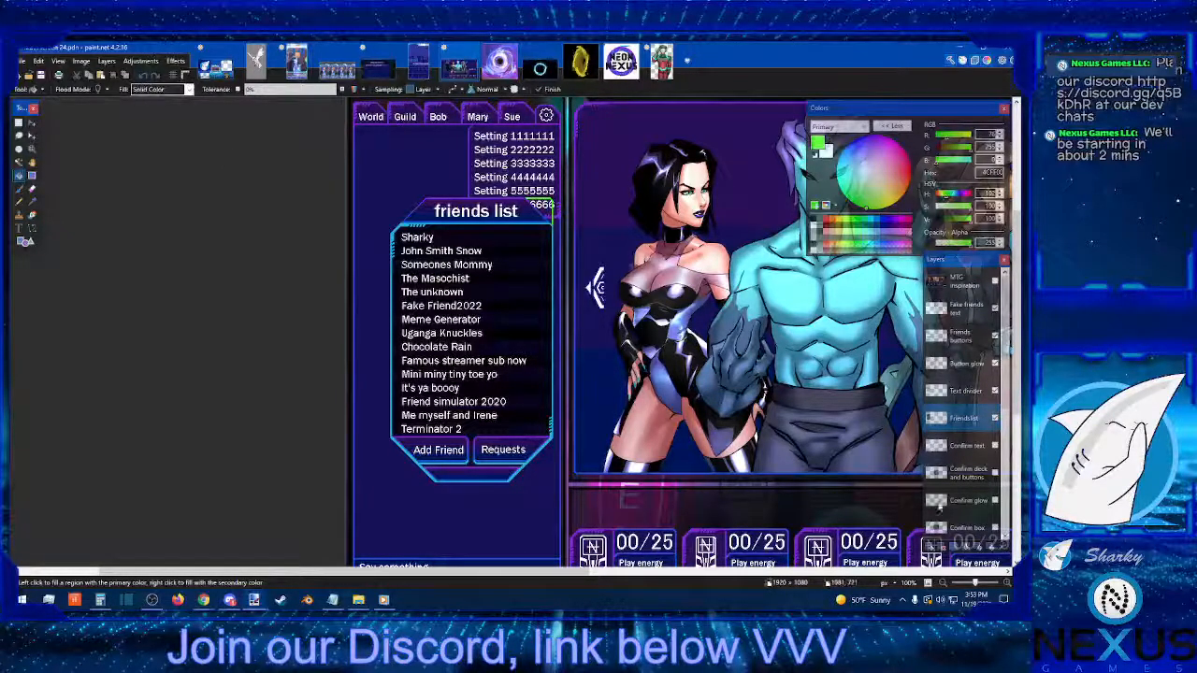
Step: Measure the inner bevel at the green outline's upper-right corner using a rectangular selection
click(1006, 584)
click(1007, 585)
click(1007, 585)
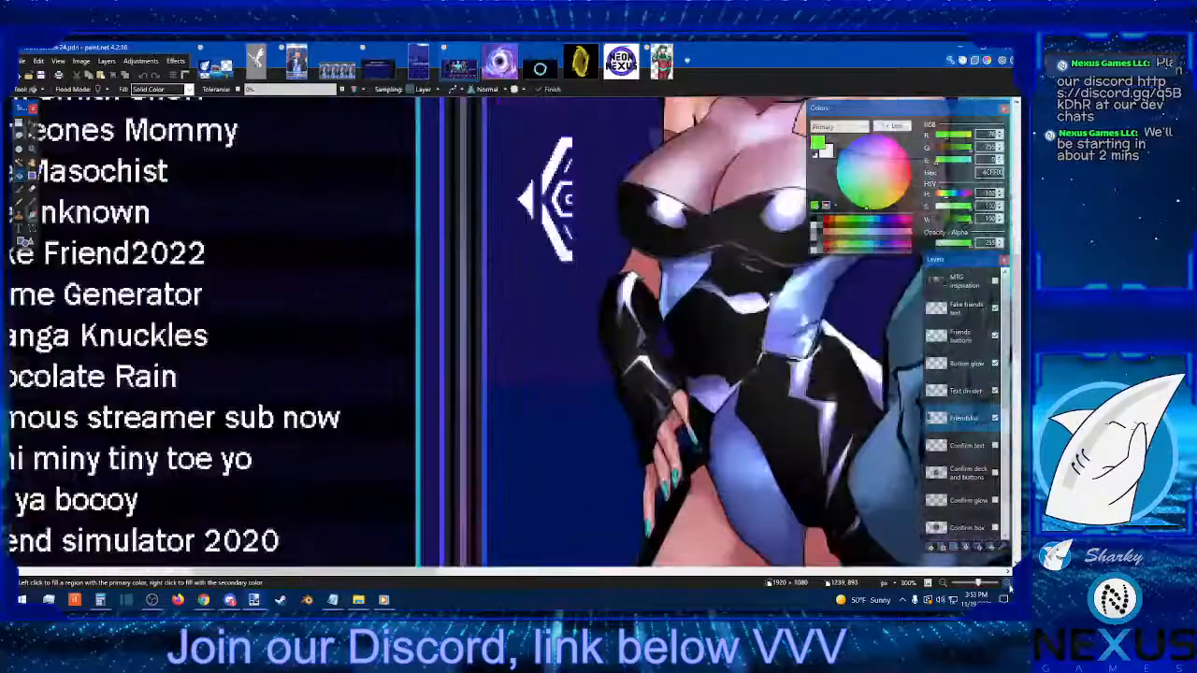
click(1008, 585)
click(1007, 584)
scroll(331, 393, up, 5)
scroll(335, 398, up, 4)
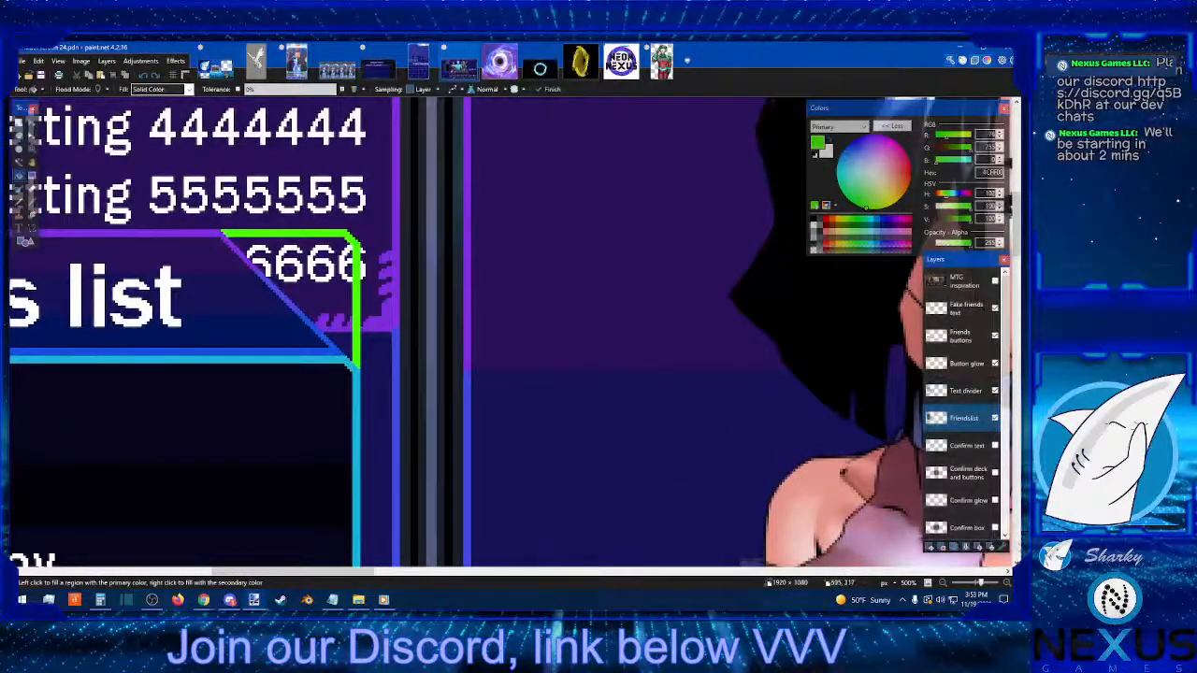
click(1007, 584)
click(1007, 585)
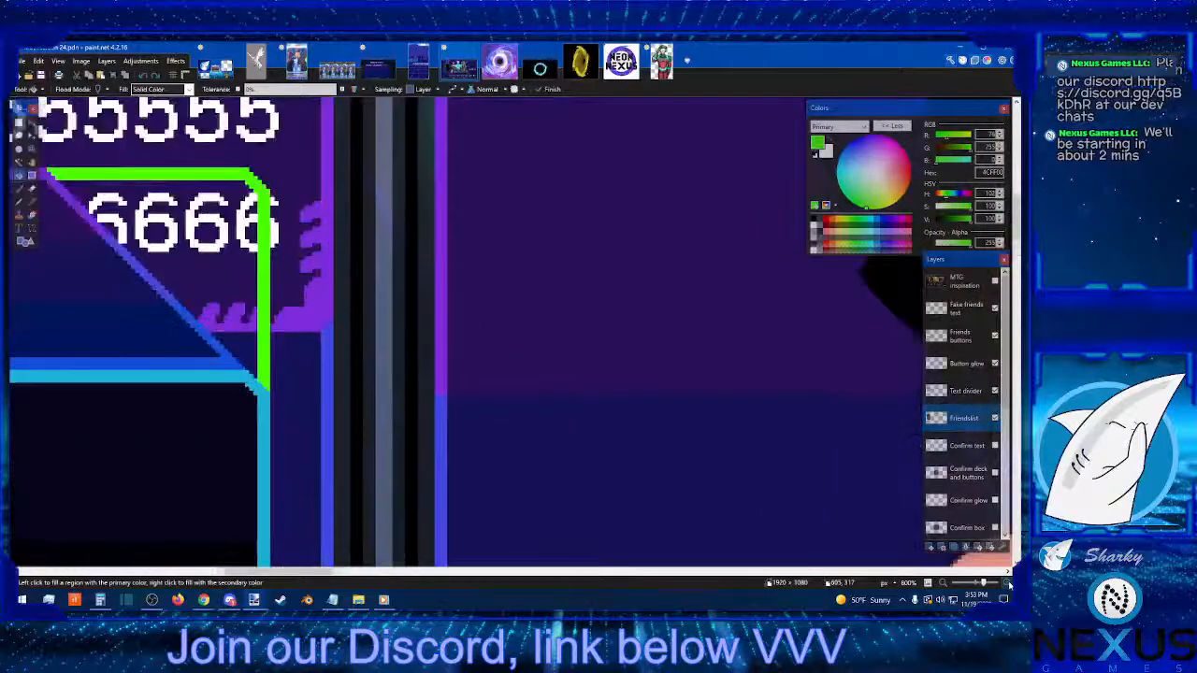
click(748, 573)
click(749, 573)
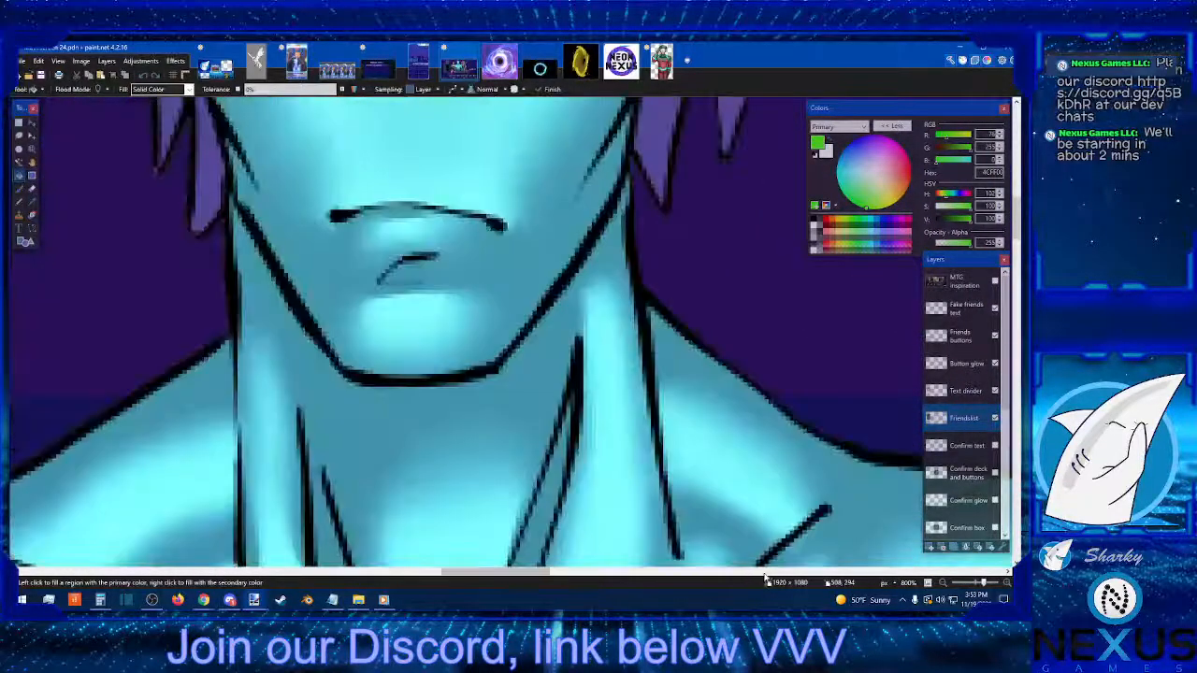
click(752, 573)
click(753, 573)
click(651, 573)
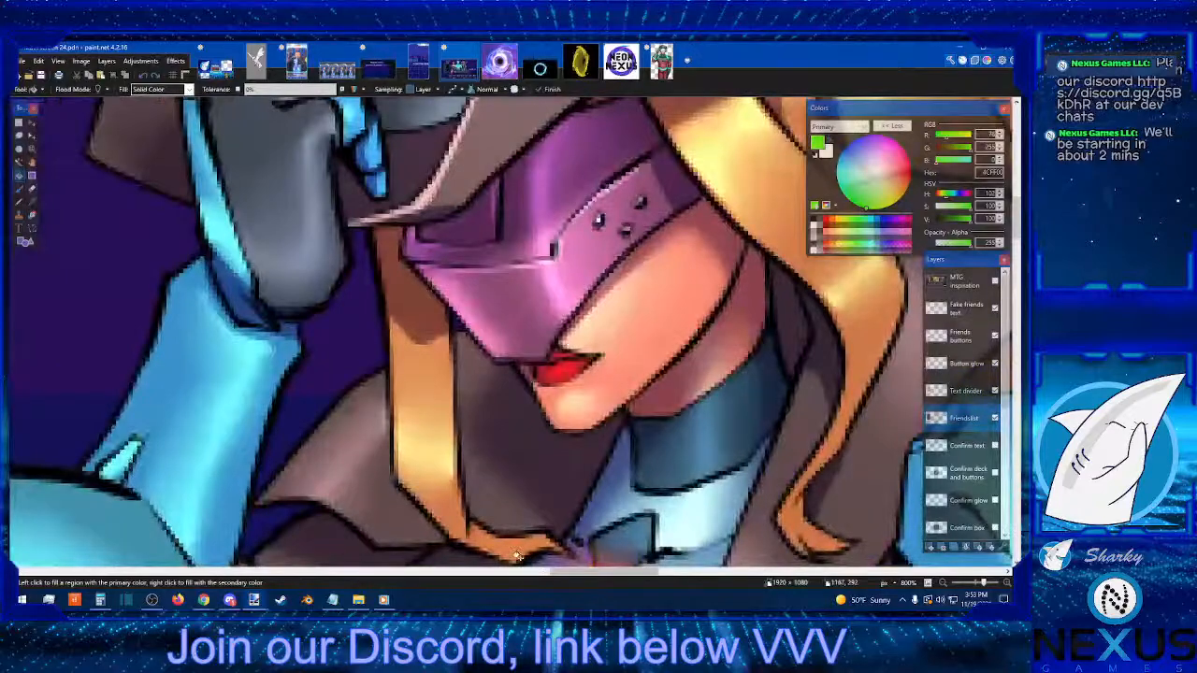
click(365, 573)
click(351, 573)
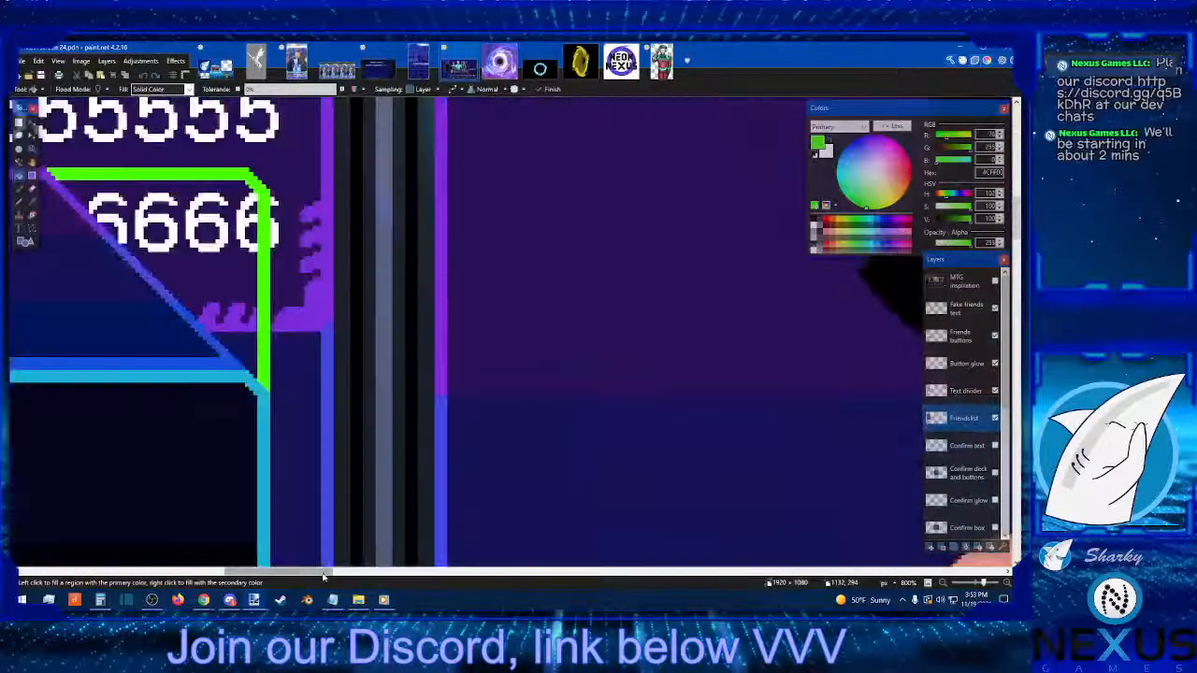
click(336, 573)
click(328, 573)
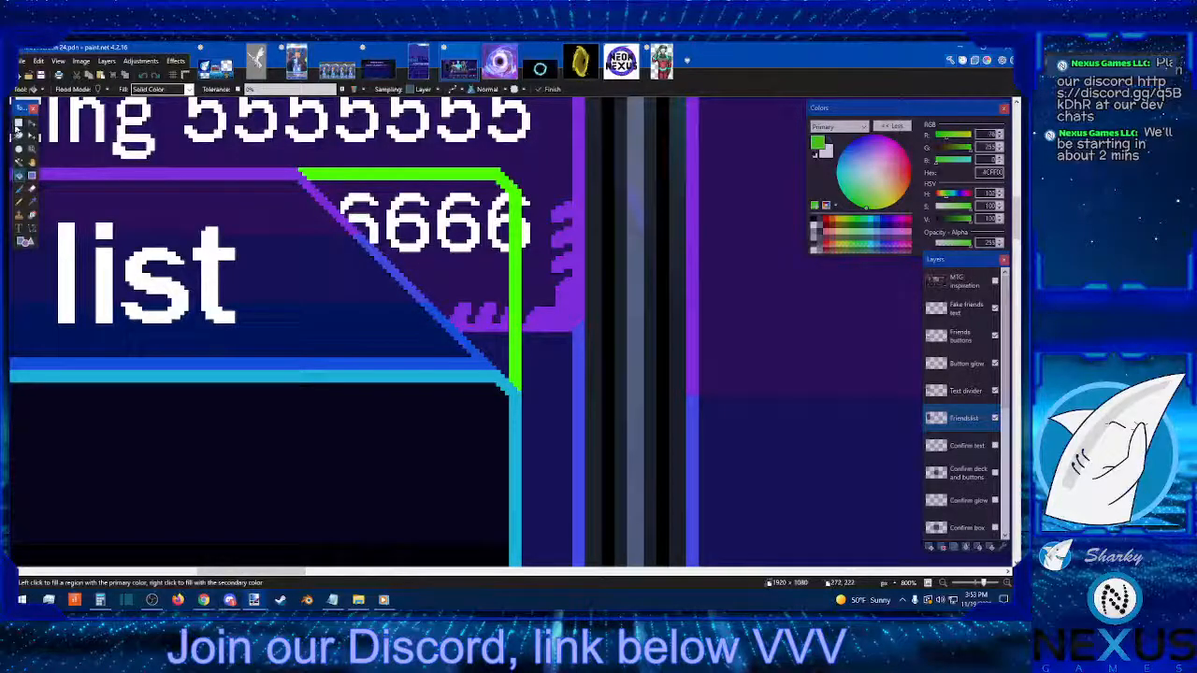
click(18, 123)
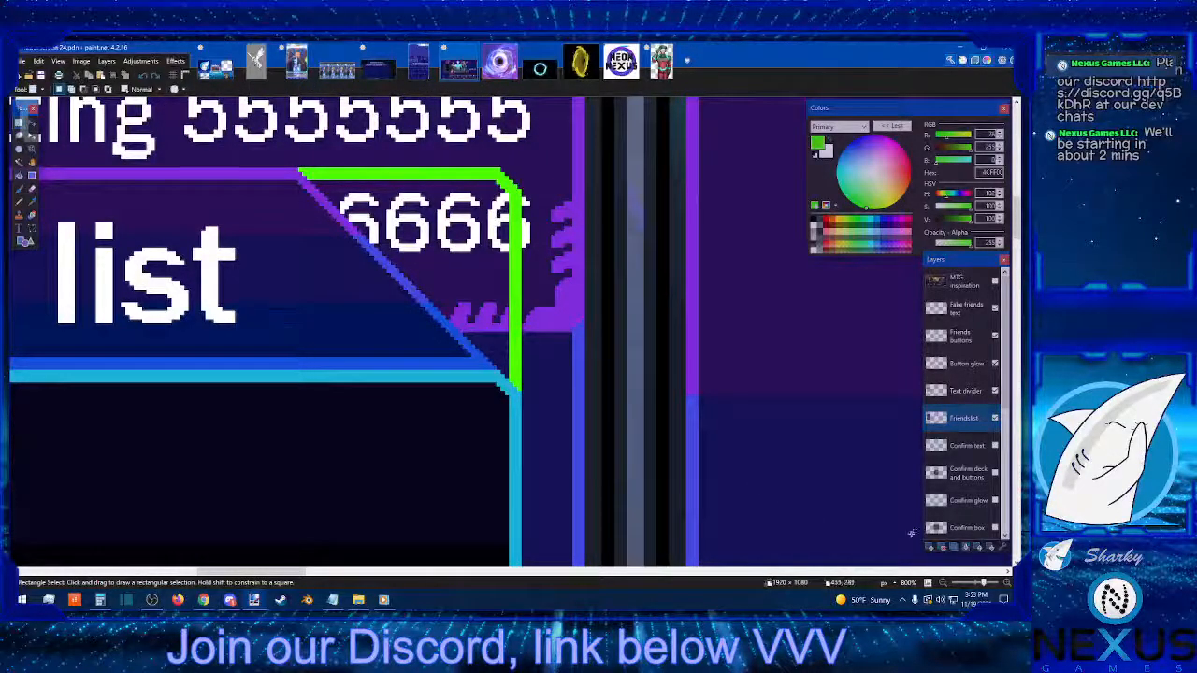
click(1007, 582)
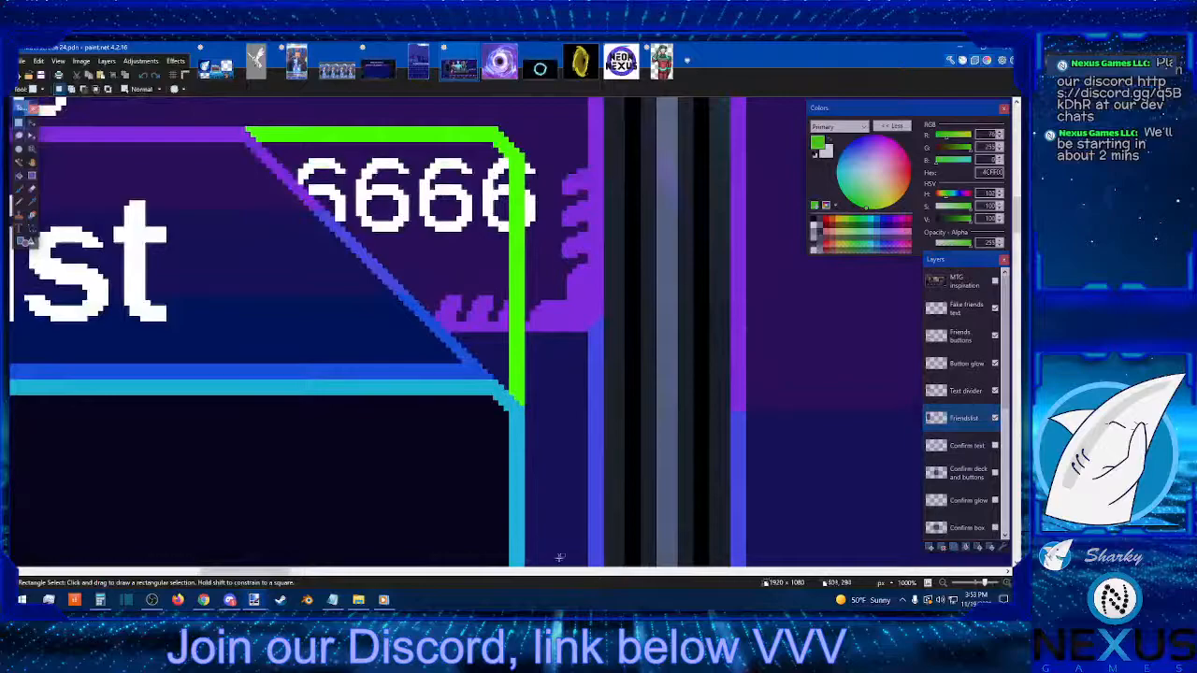
scroll(560, 558, up, 2)
scroll(533, 536, down, 1)
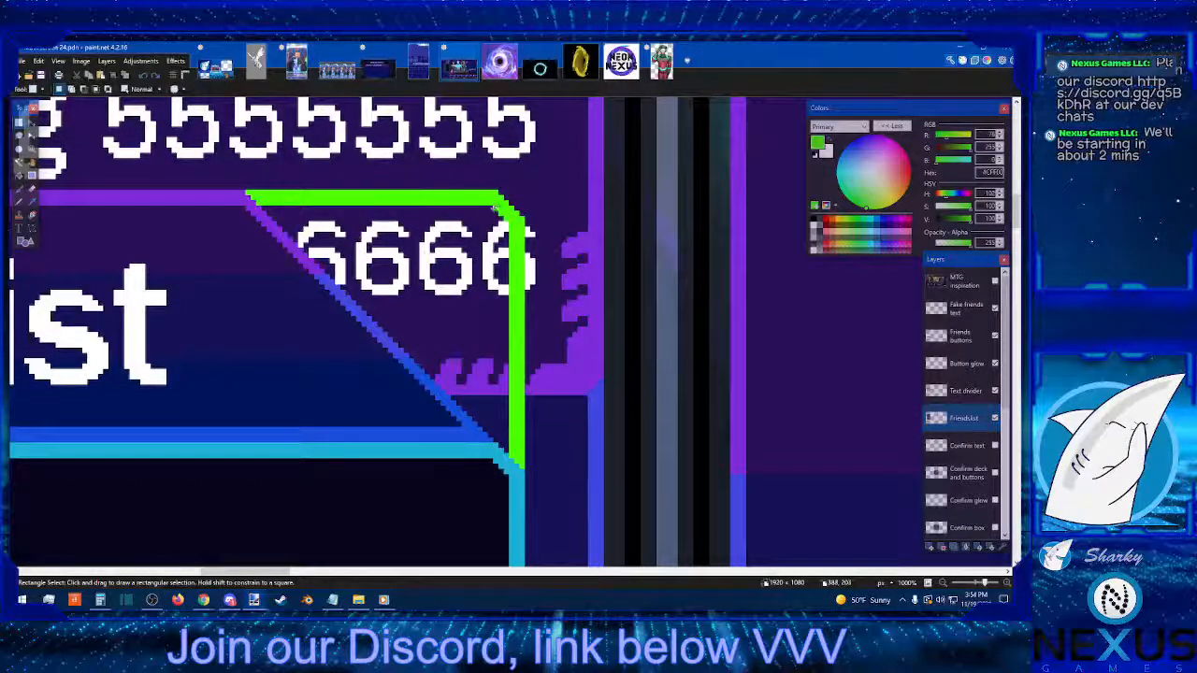
drag(490, 210, 503, 214)
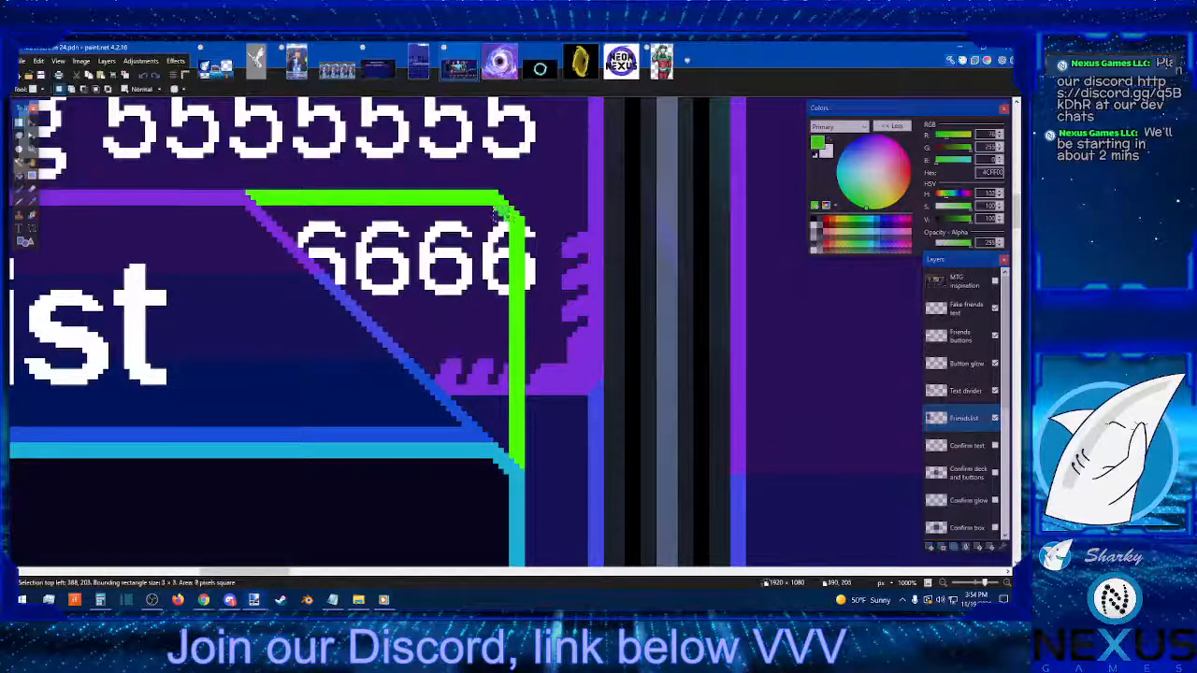
click(491, 225)
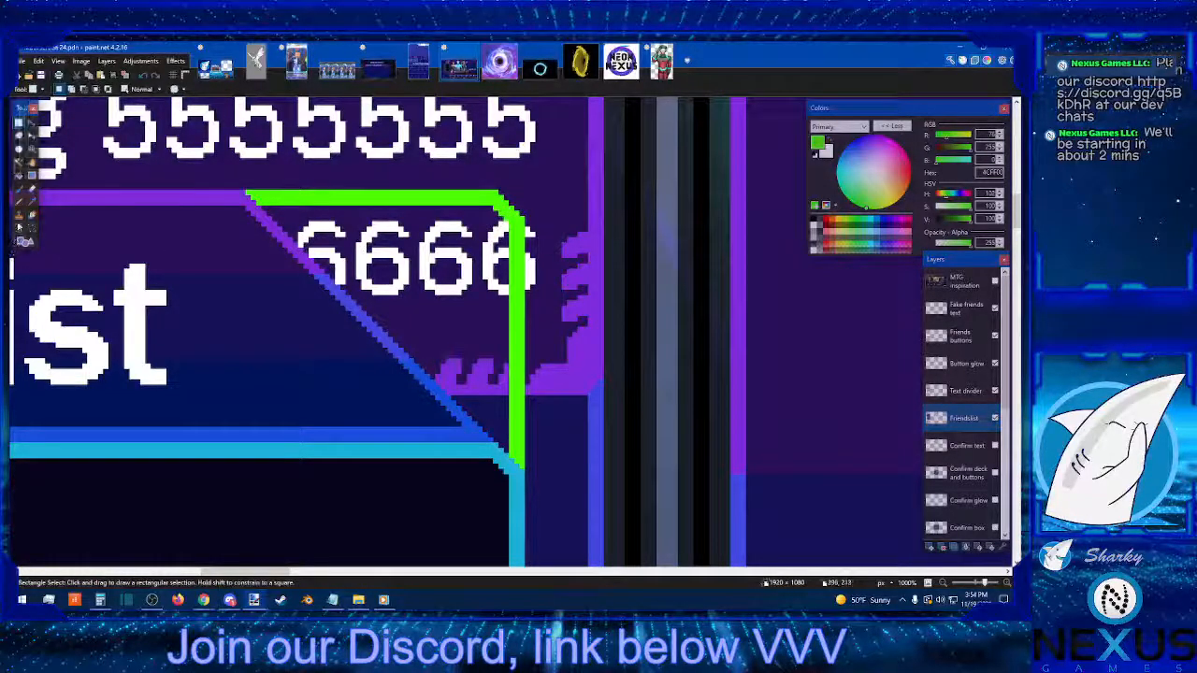
Step: Pencil a green bevel beneath the outline's upper-left end and compare it with the upper-right bevel using a rectangular selection
click(19, 202)
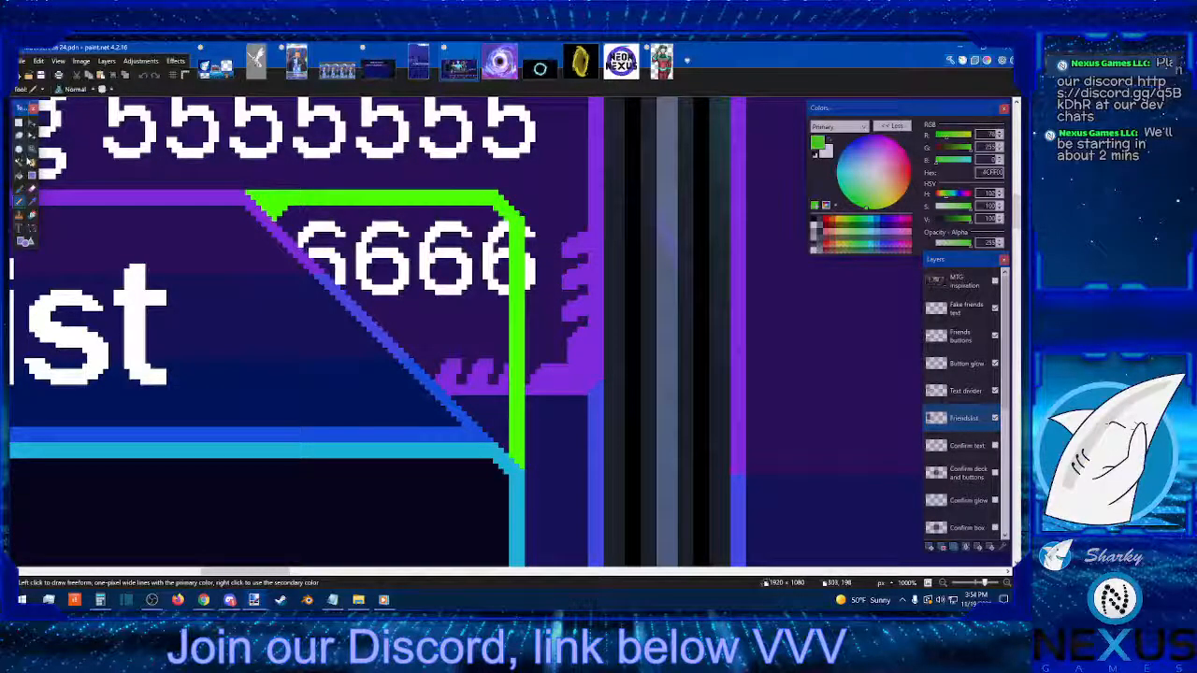
click(19, 123)
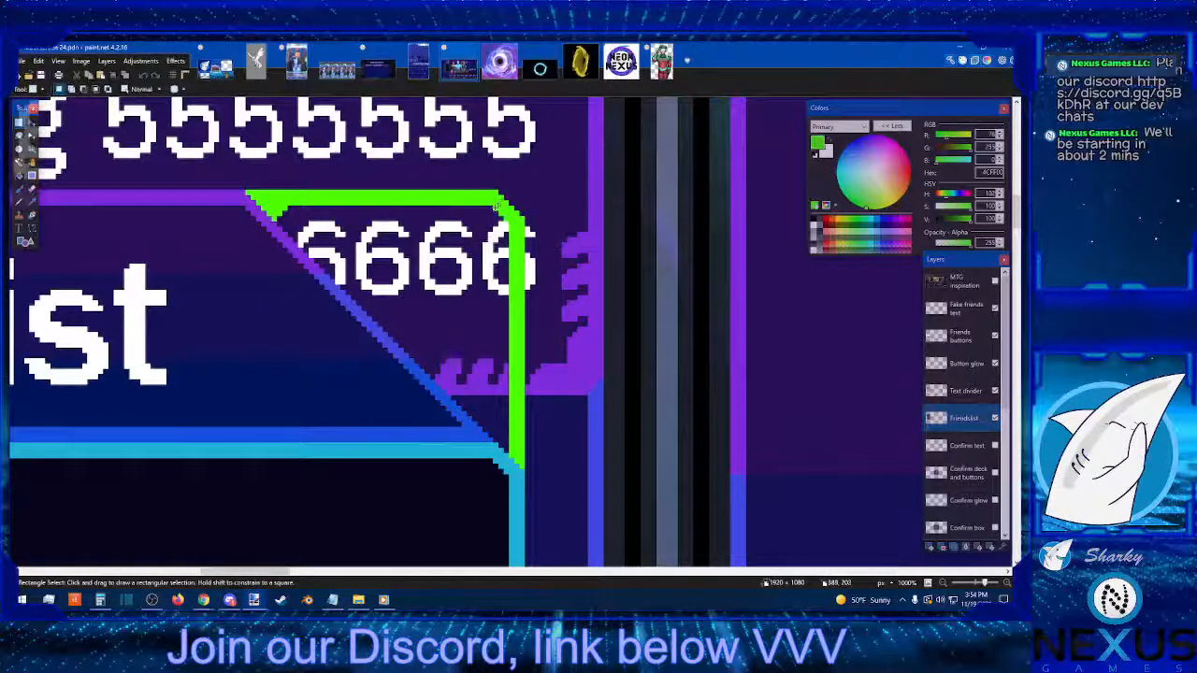
drag(499, 206, 513, 207)
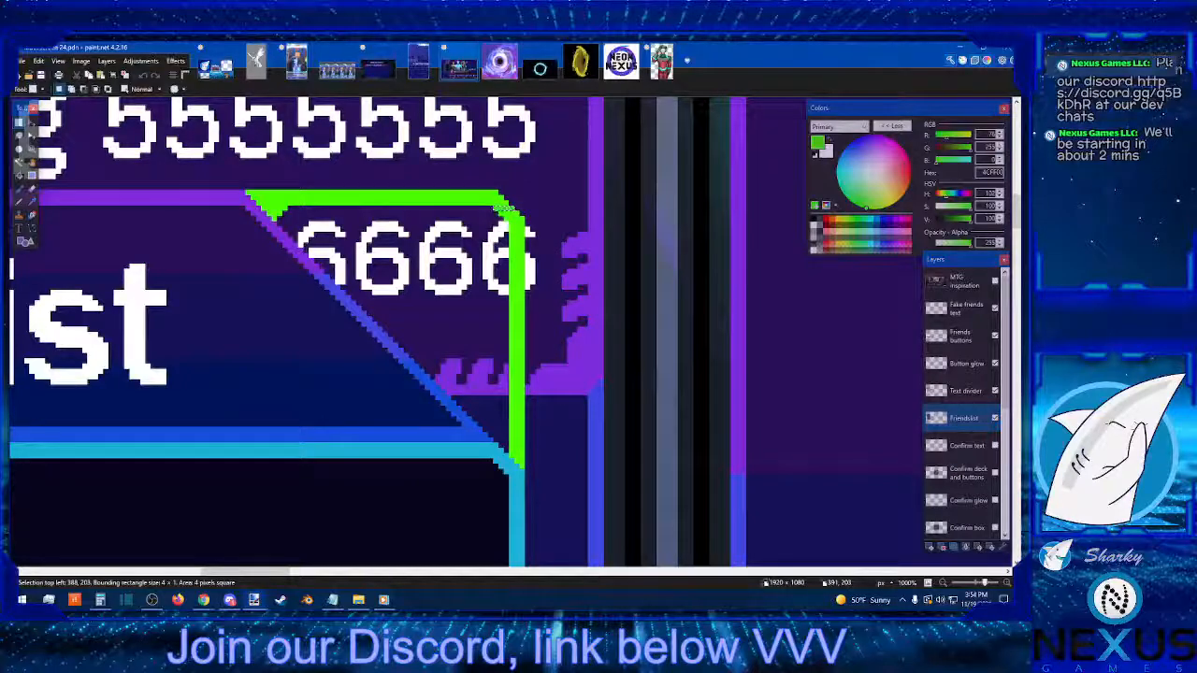
Step: Cut away the excess green at the outline's upper-left end, including the detached leftover piece, leaving a diagonal bevel
mouse_move(271, 206)
mouse_down()
mouse_move(287, 207)
mouse_move(264, 187)
mouse_up()
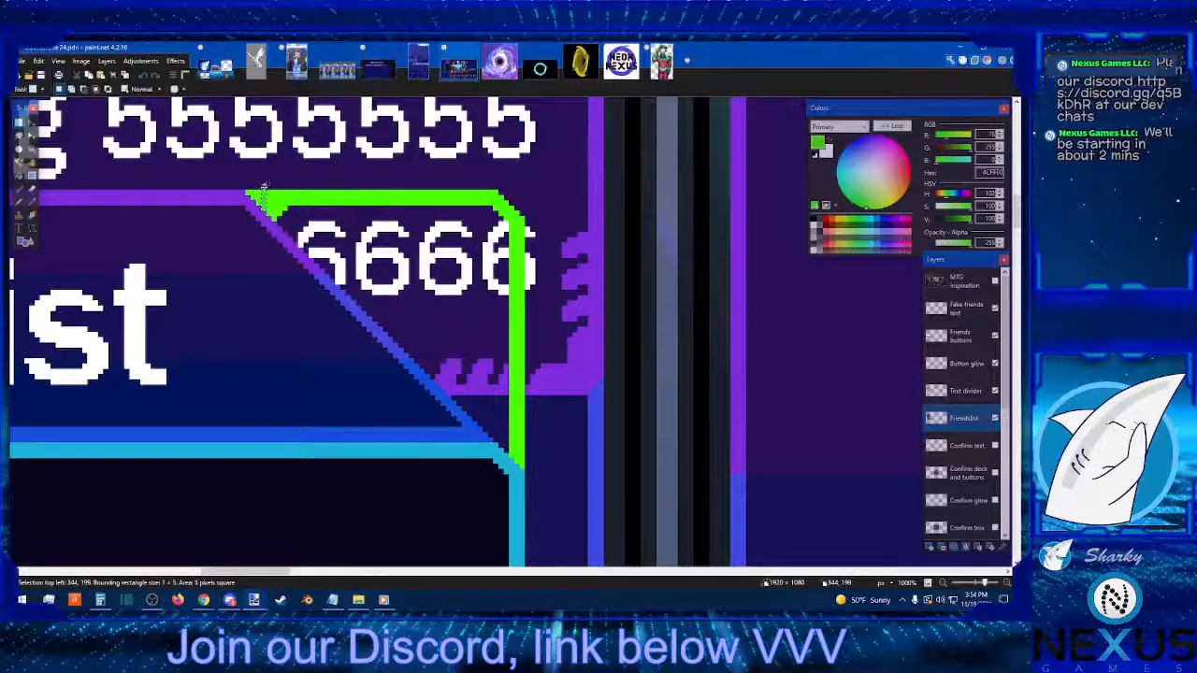
click(266, 191)
drag(265, 195, 281, 194)
key(Delete)
click(278, 189)
click(281, 185)
click(281, 188)
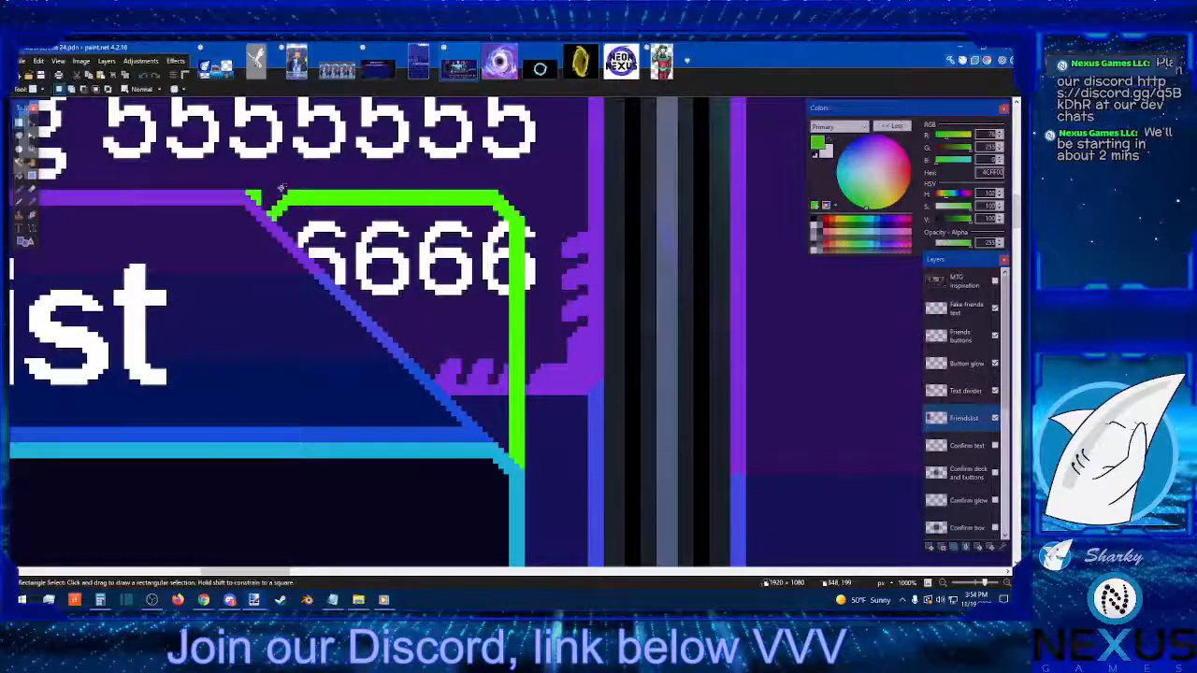
click(20, 162)
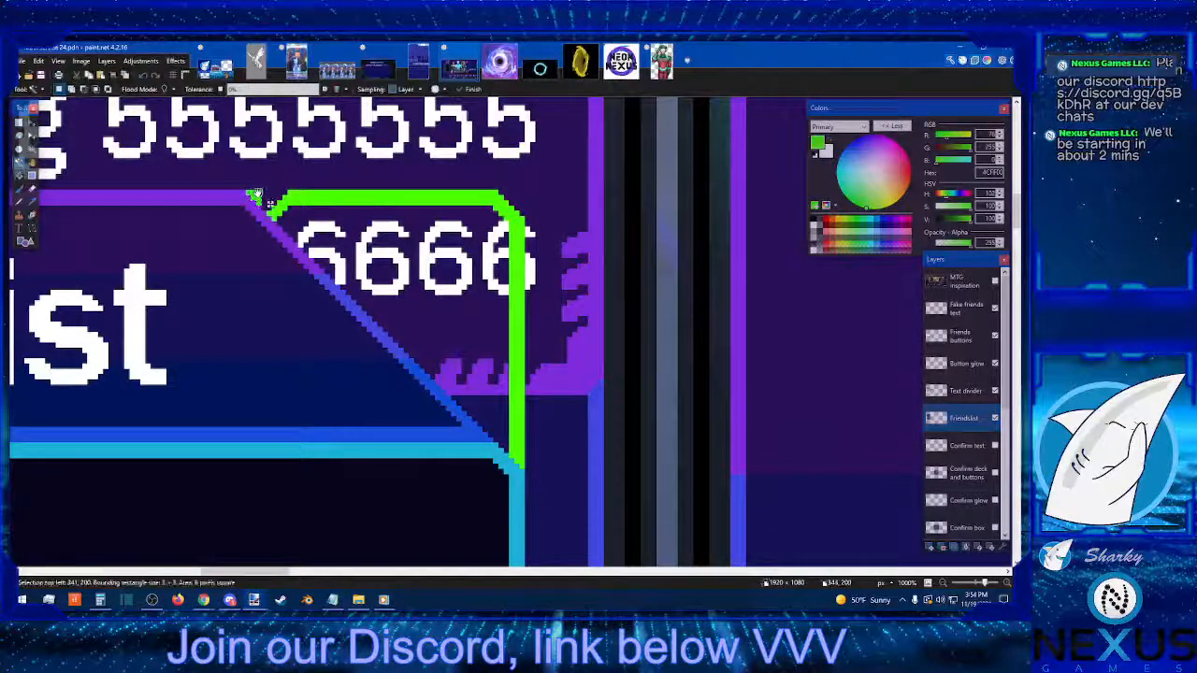
scroll(418, 293, down, 1)
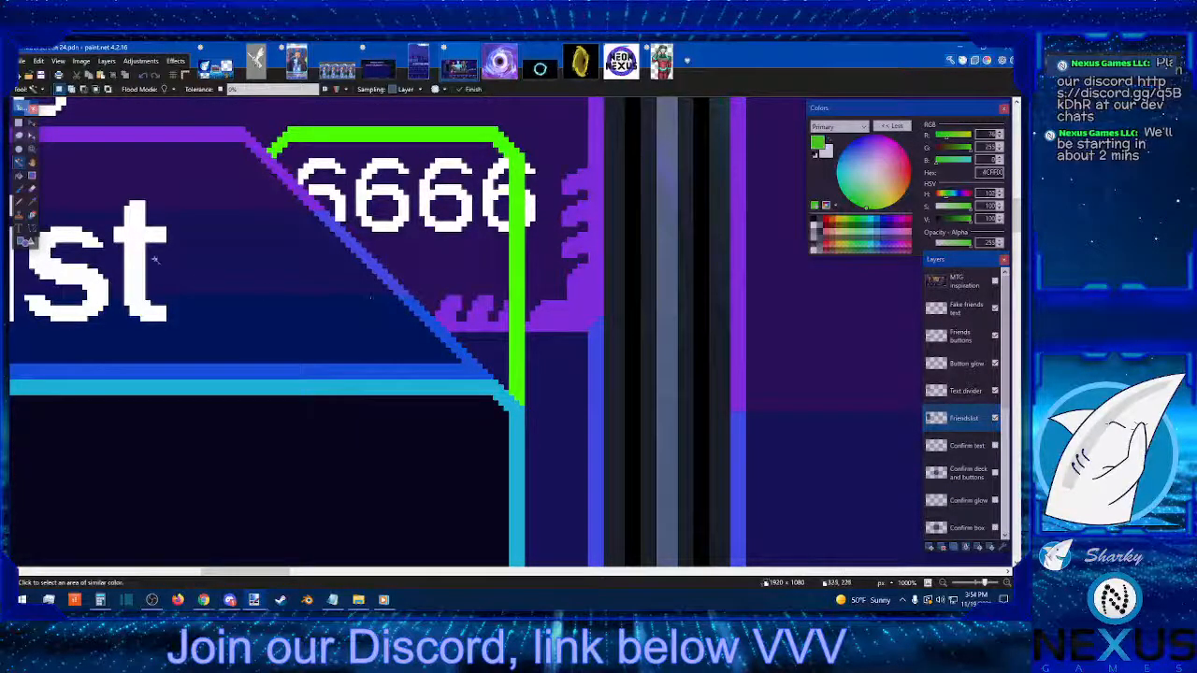
Step: Pencil a diagonal from the vertical green line's lower end to the blue frame and delete the green below it
click(19, 201)
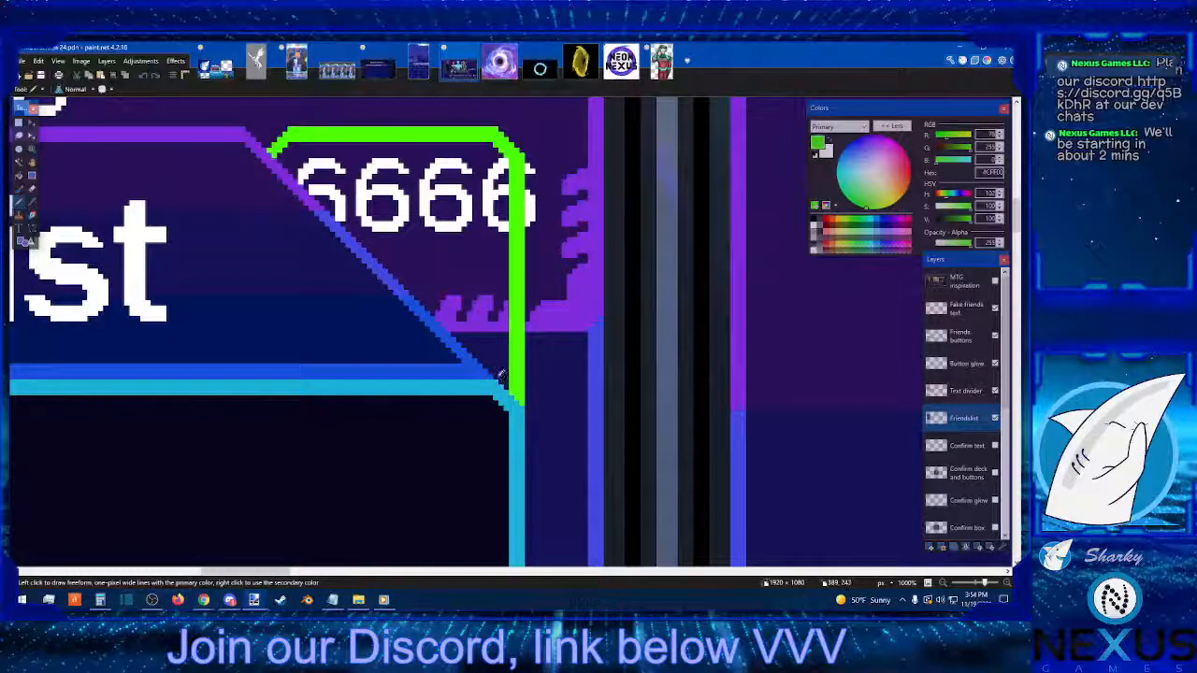
click(495, 377)
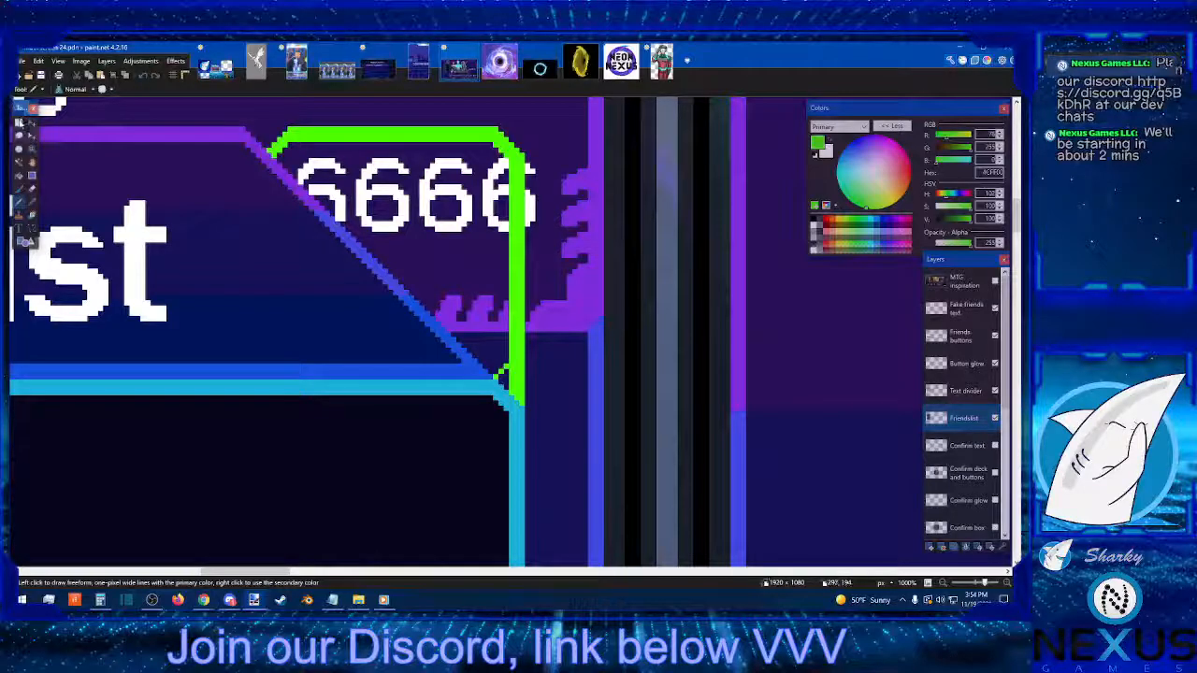
key(s)
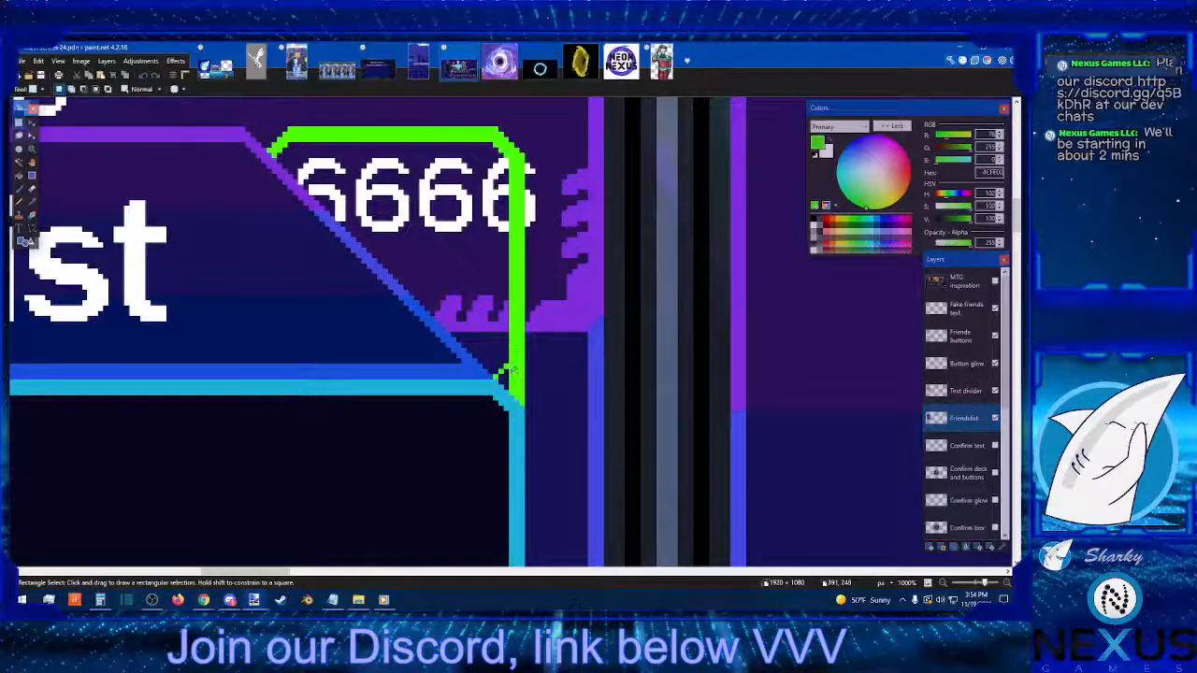
mouse_move(510, 371)
mouse_down()
mouse_move(528, 378)
mouse_move(522, 402)
mouse_up()
key(Delete)
key(Delete)
key(Delete)
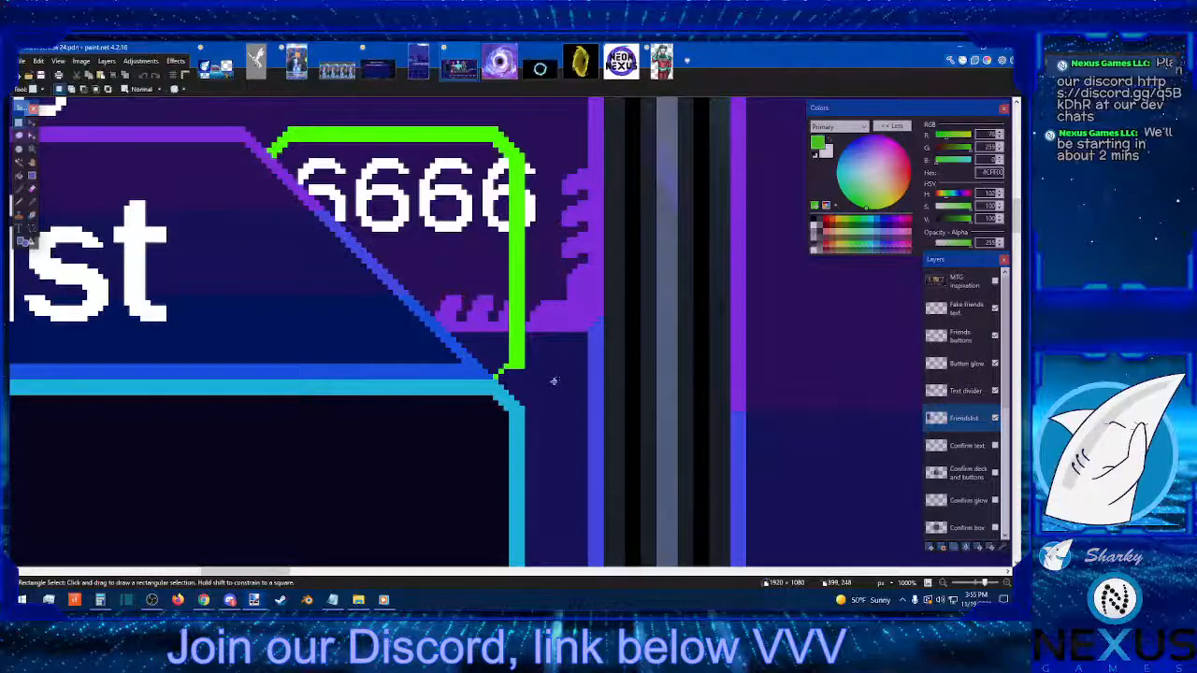
Step: Trim the outer corner at the vertical green line's lower end to follow the diagonal bevel
mouse_move(553, 381)
mouse_down()
mouse_move(509, 365)
mouse_move(523, 362)
mouse_up()
key(Delete)
key(Delete)
Step: Examine the bevelled green outline against the whole friends list panel
click(944, 583)
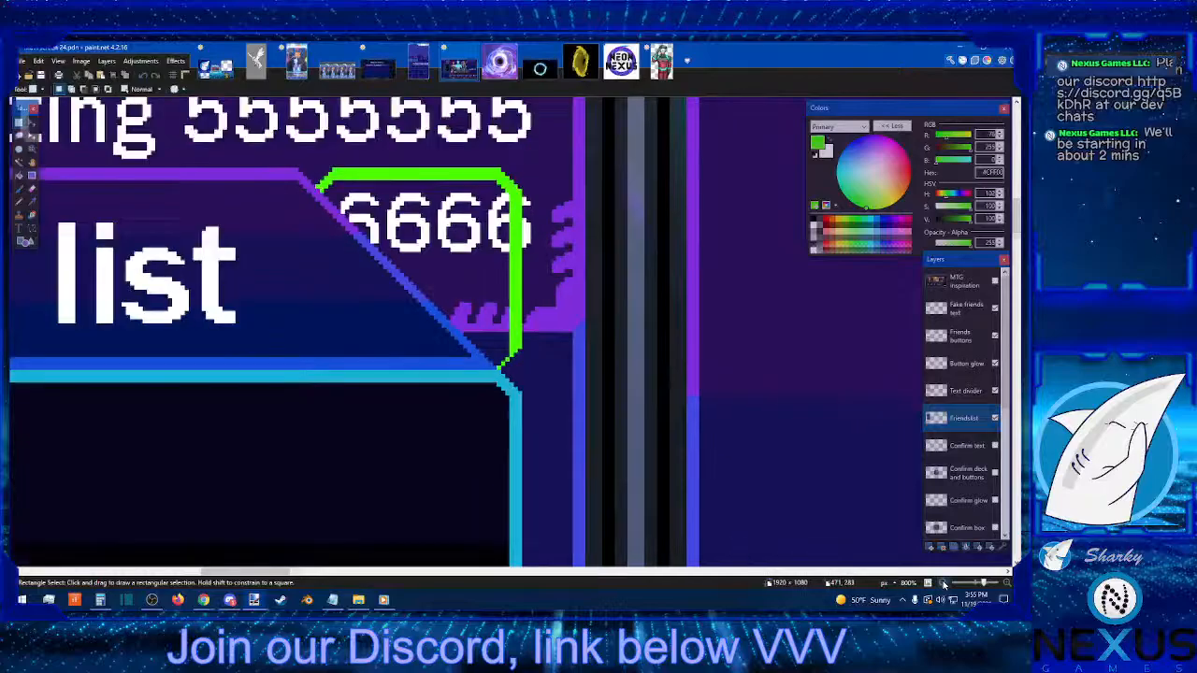
click(944, 583)
click(943, 583)
click(944, 584)
click(944, 584)
click(944, 583)
click(944, 583)
click(944, 584)
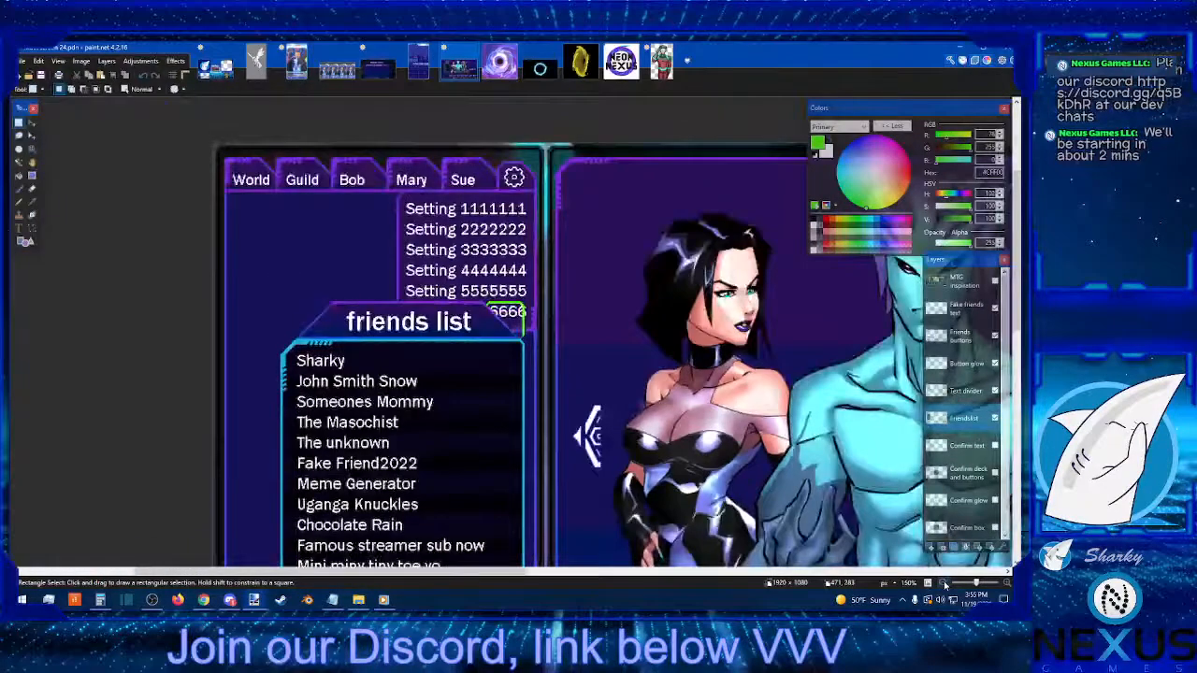
click(944, 582)
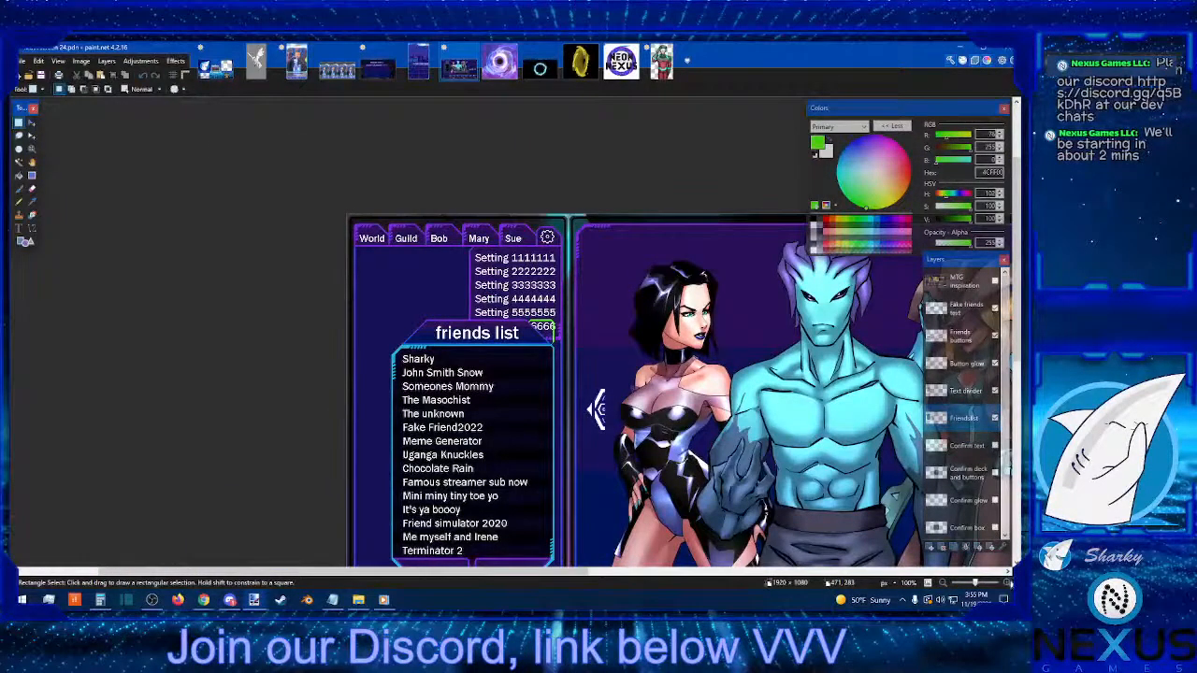
Step: Thicken the lower-right bevel of the green outline with diagonal strokes of the Line tool
click(1008, 582)
click(1008, 582)
click(1008, 583)
click(1008, 582)
click(1009, 583)
click(1009, 583)
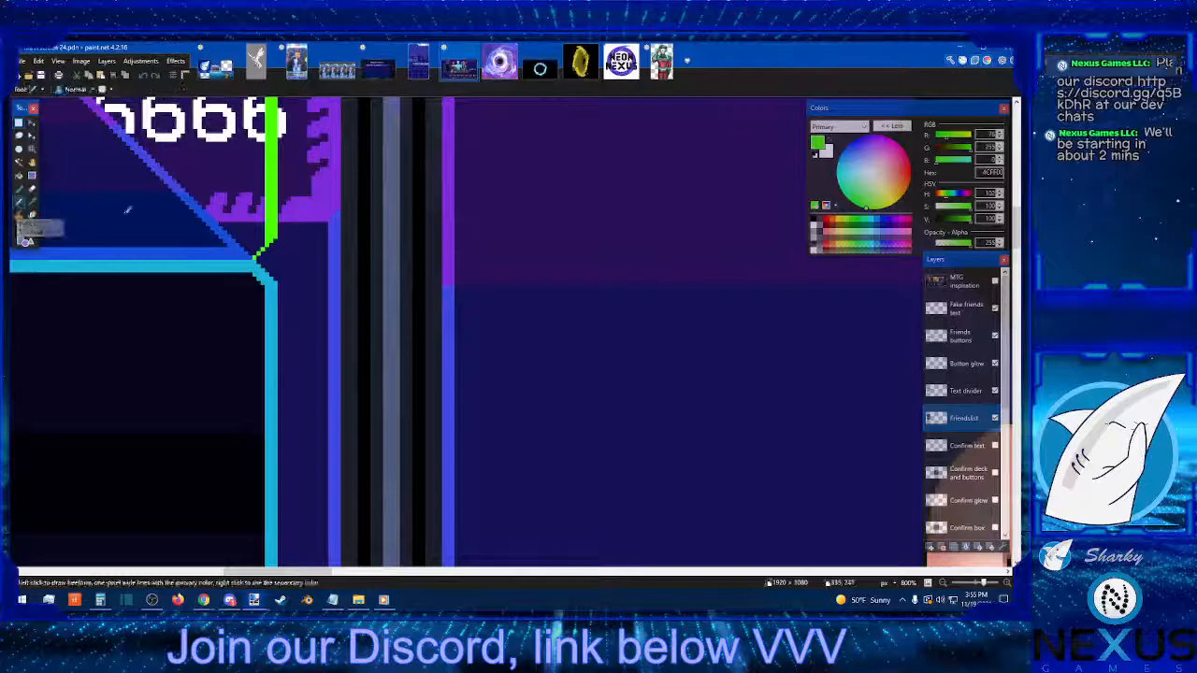
click(19, 201)
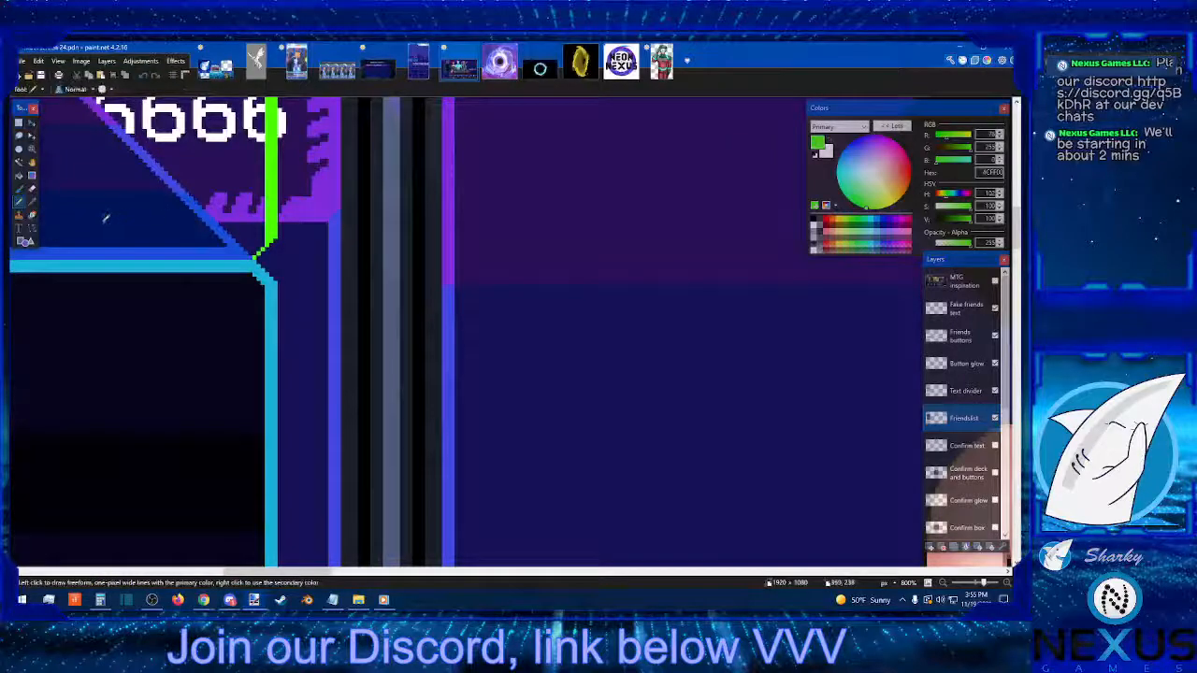
click(32, 228)
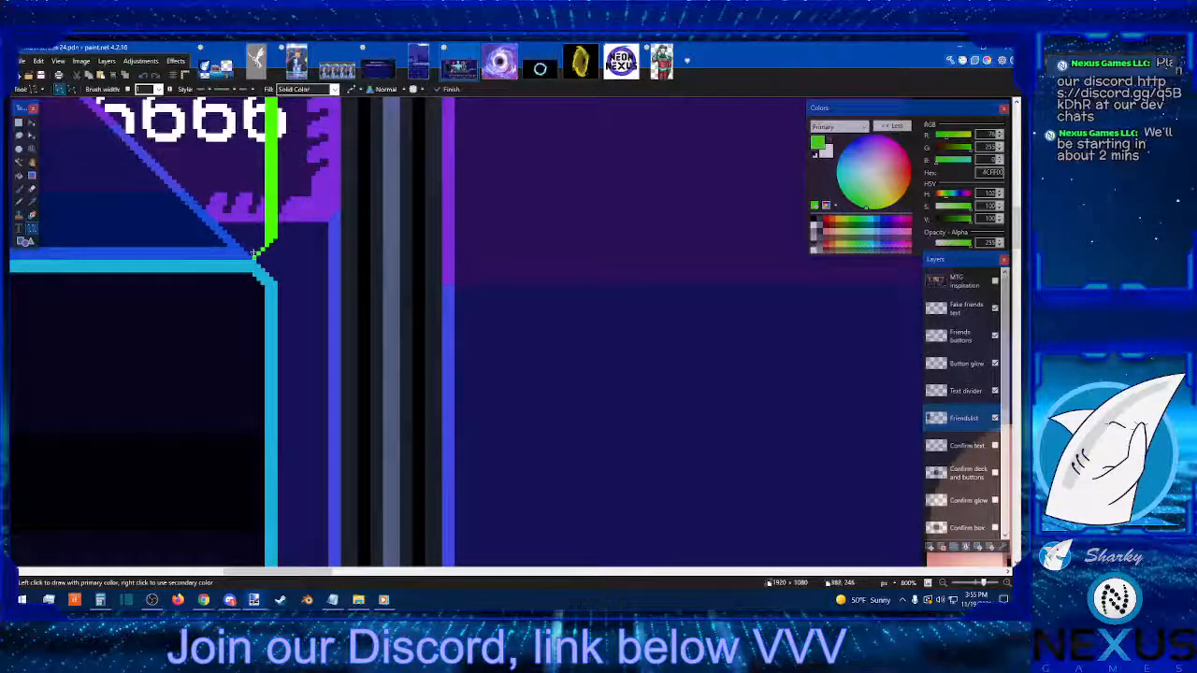
drag(254, 252, 267, 243)
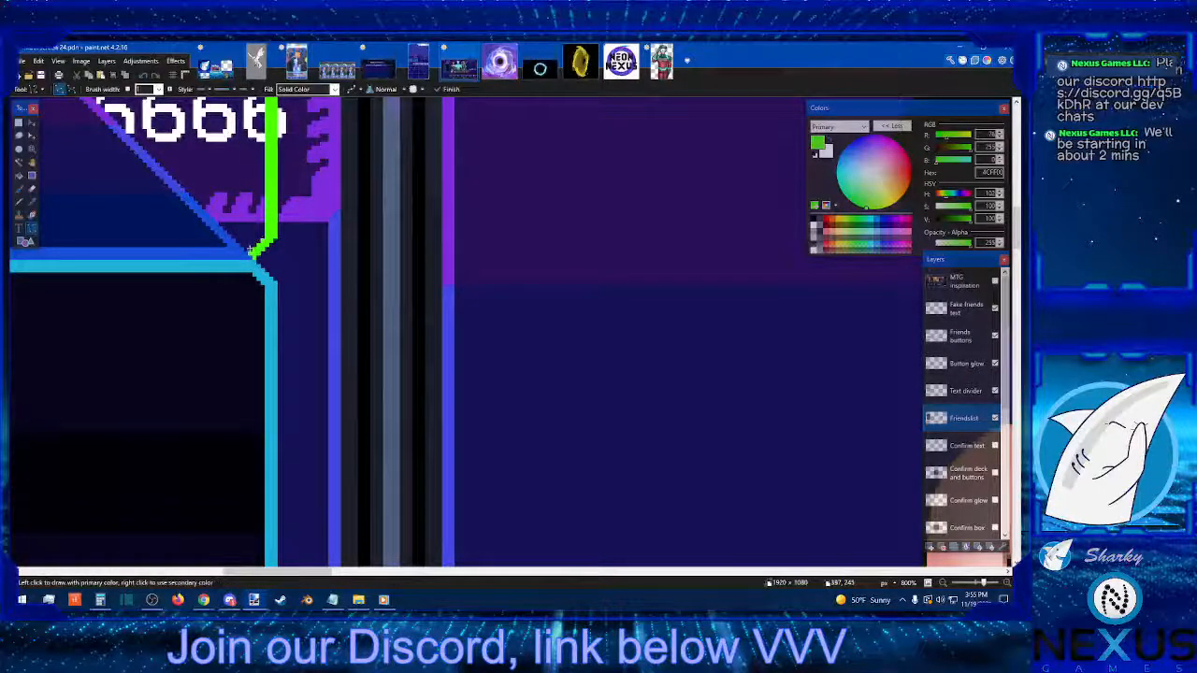
drag(251, 250, 273, 235)
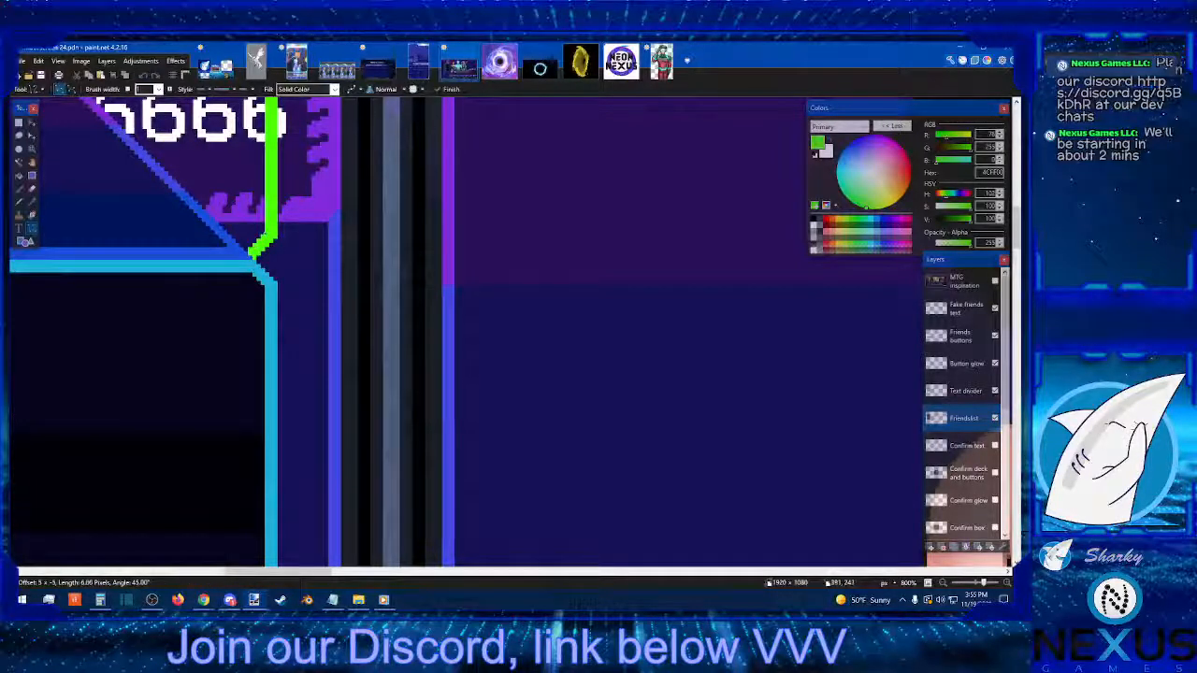
Step: Check the lower-right bevel's width with a rectangular selection and view the outline against the whole friends list panel
click(19, 123)
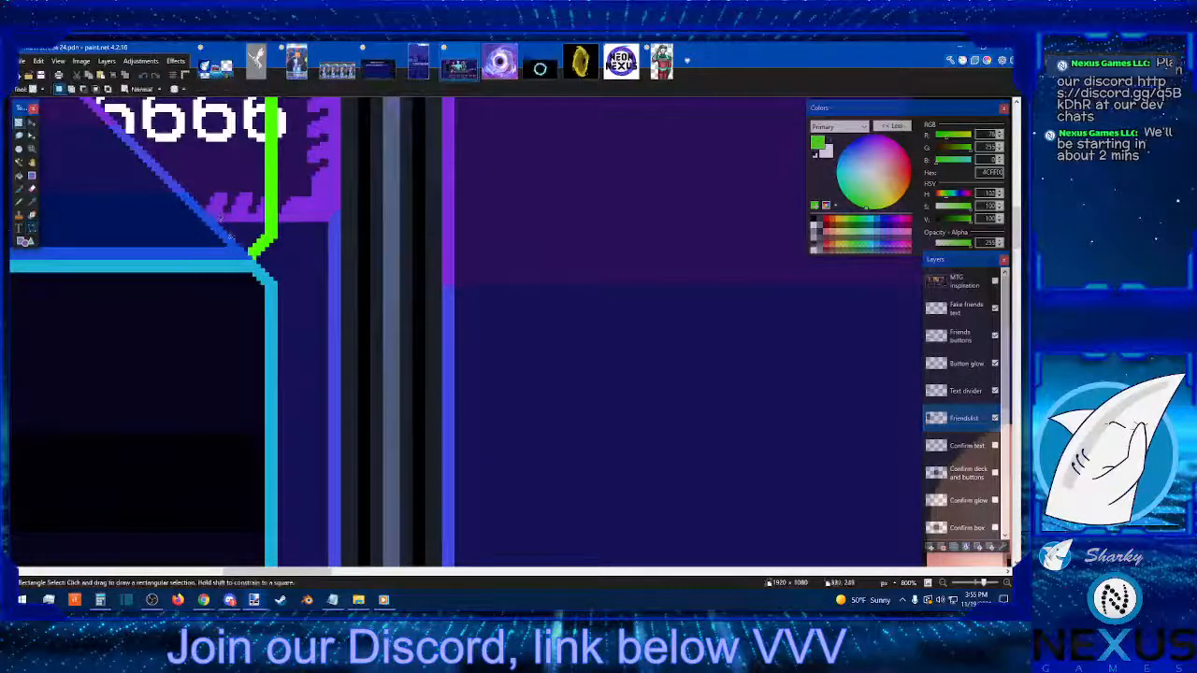
drag(254, 247, 267, 245)
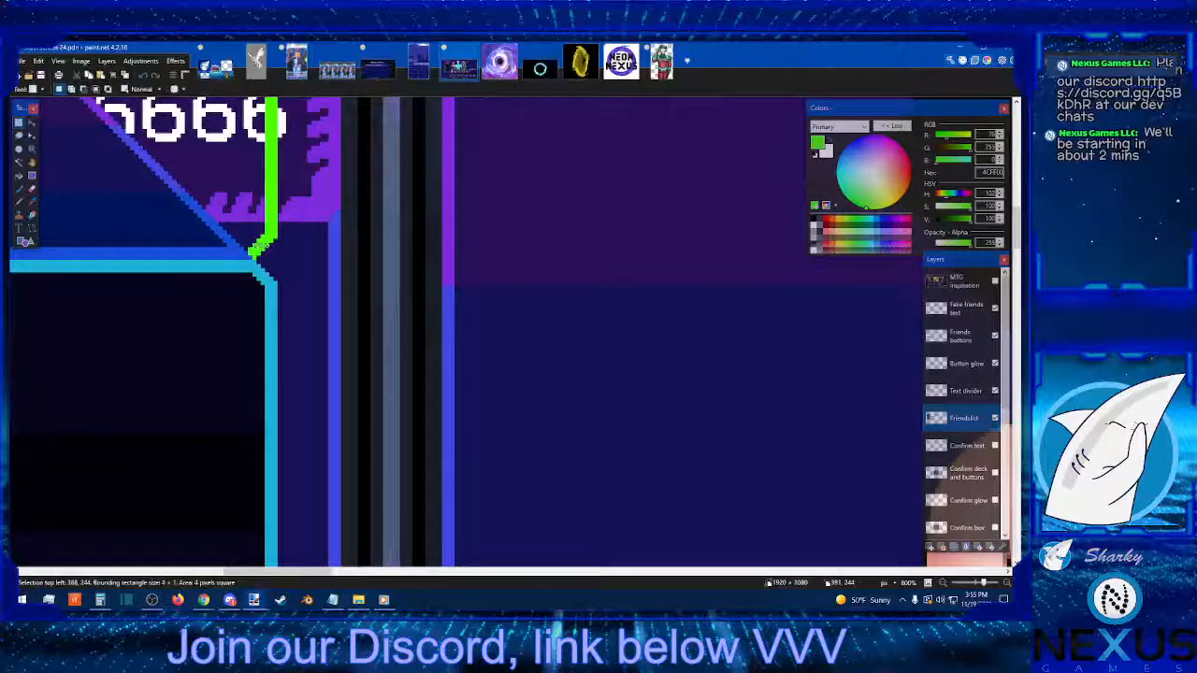
click(319, 250)
scroll(306, 253, up, 2)
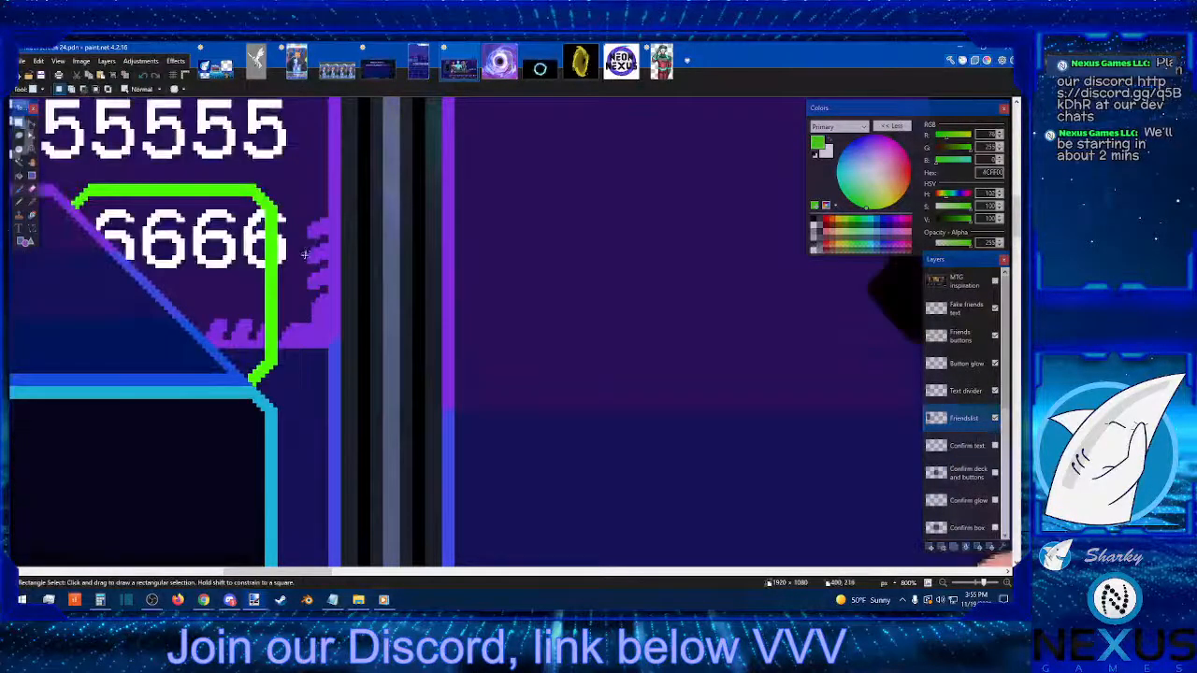
click(943, 585)
click(943, 584)
click(944, 584)
click(944, 585)
click(944, 585)
click(944, 584)
click(943, 584)
click(944, 585)
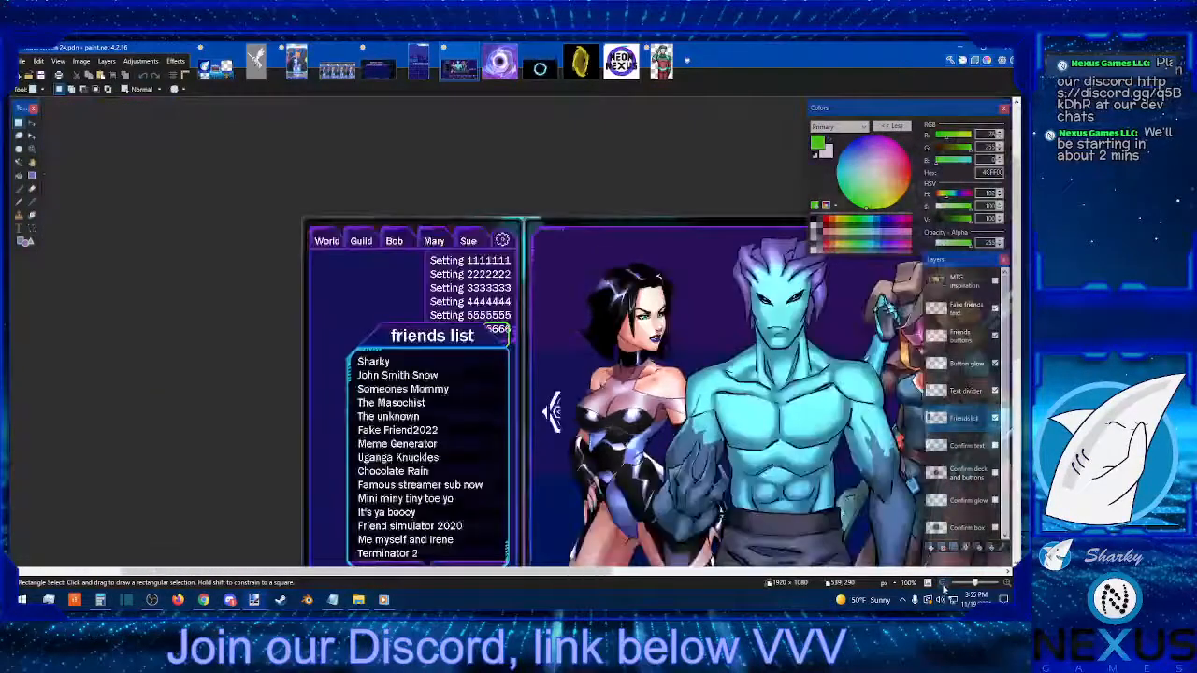
Step: Copy an area of about 51 × 69 px around the Initiate button's right end from the Overlay layer
scroll(849, 462, down, 2)
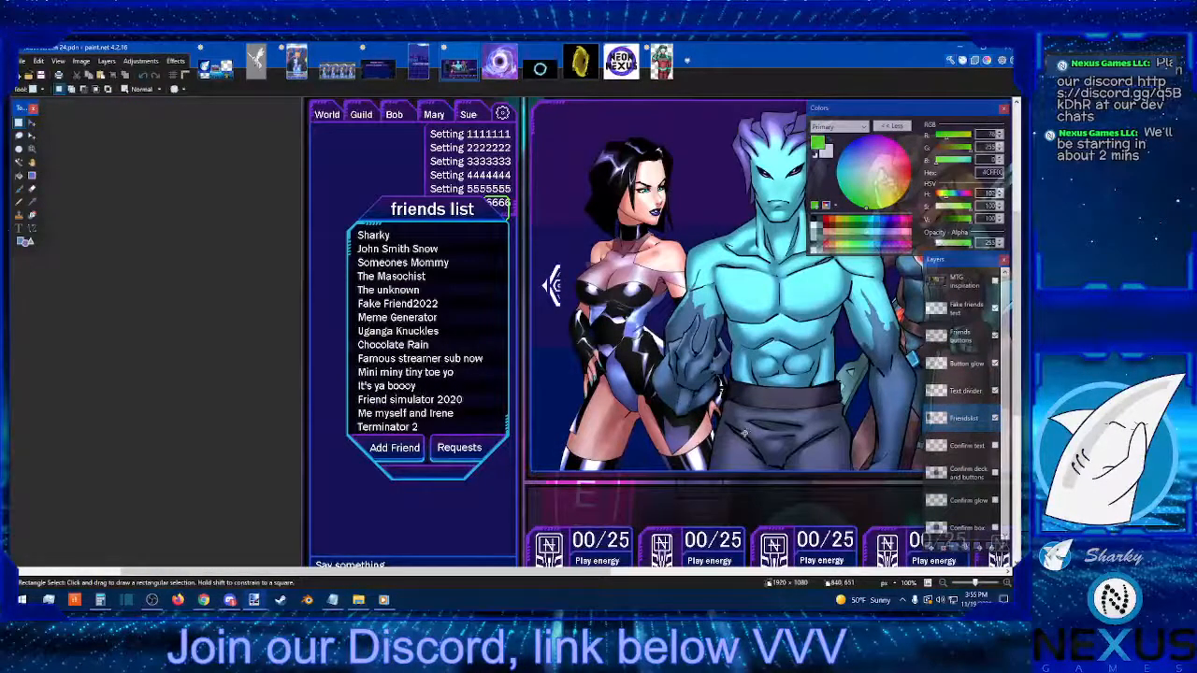
scroll(744, 433, down, 2)
scroll(743, 435, down, 2)
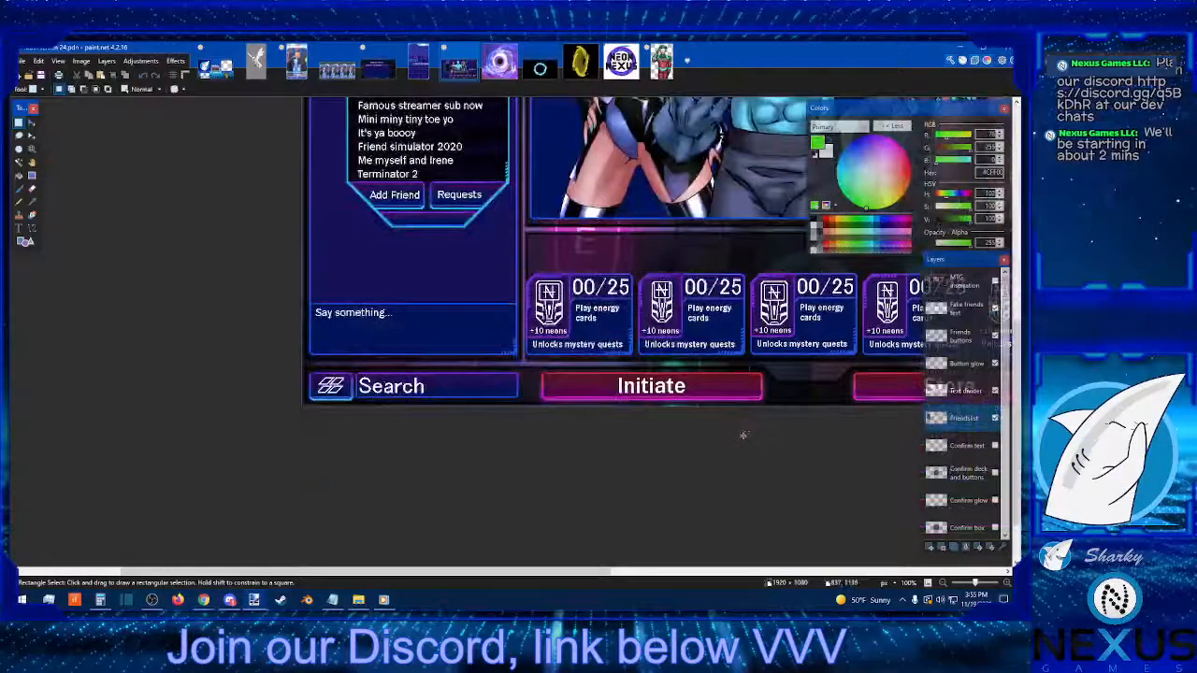
click(1008, 585)
click(1008, 585)
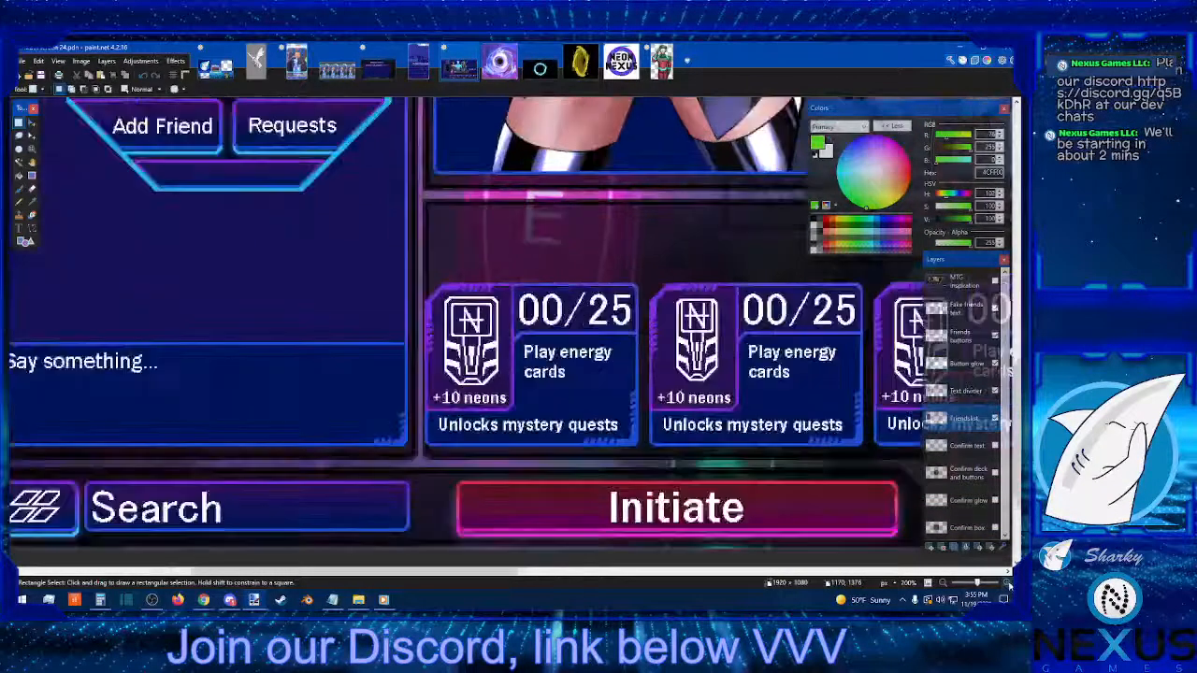
click(1008, 585)
scroll(588, 396, right, 3)
scroll(513, 435, down, 2)
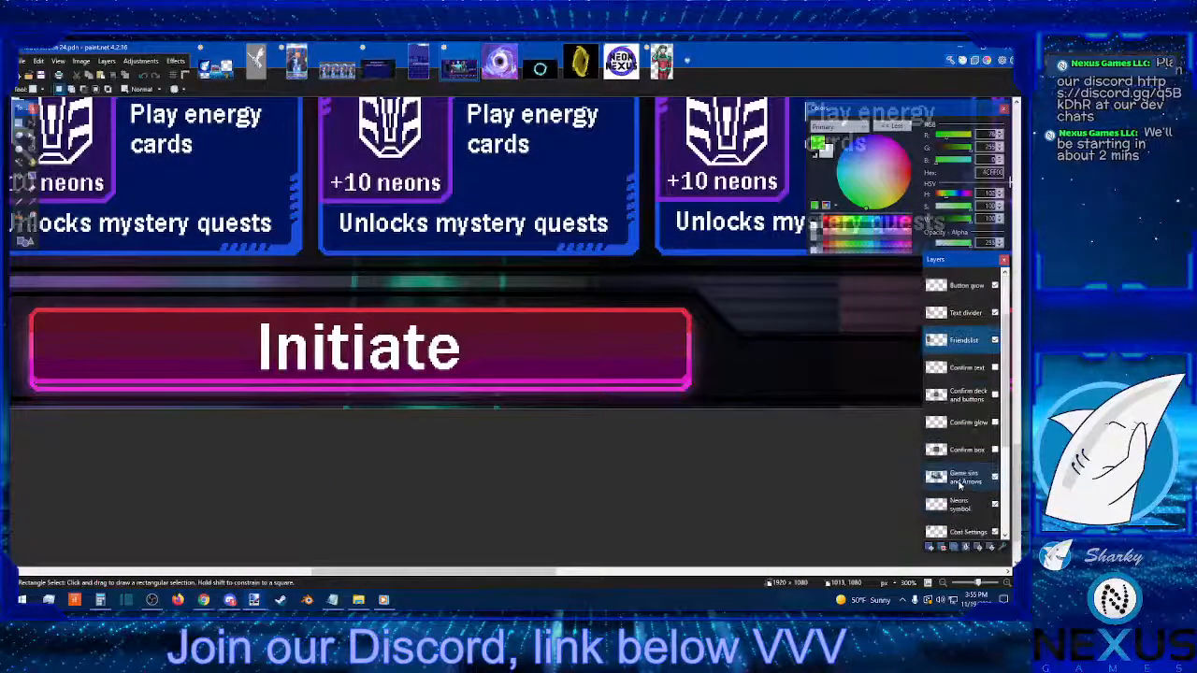
click(956, 432)
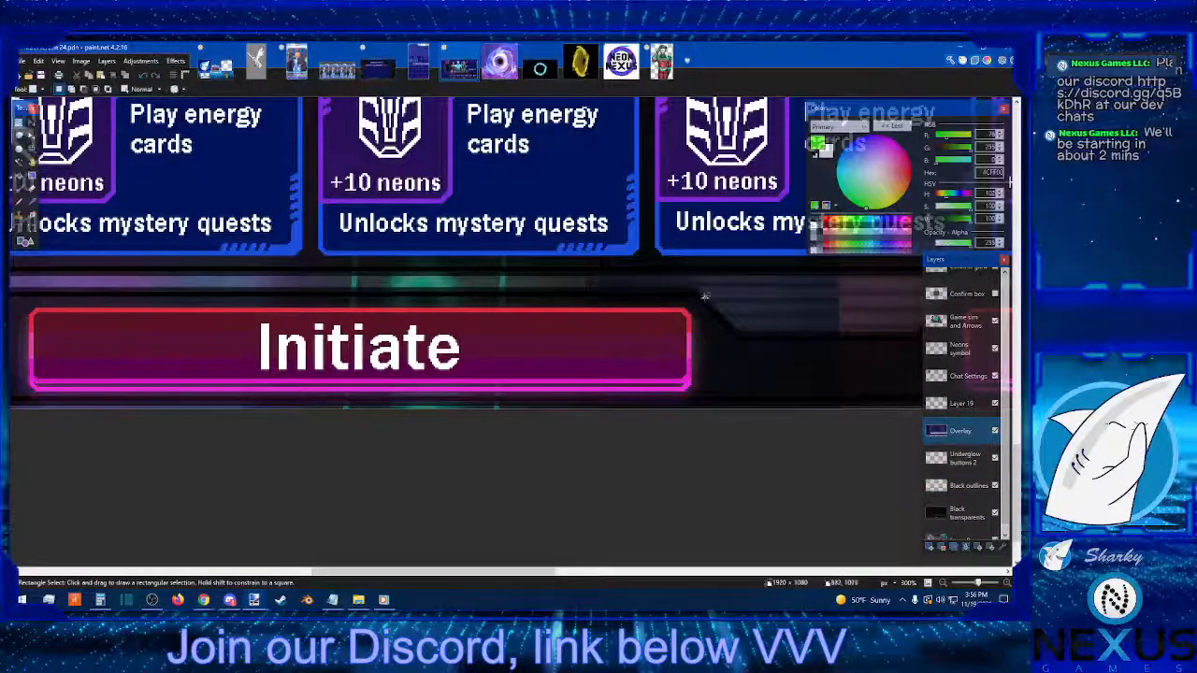
drag(700, 294, 620, 402)
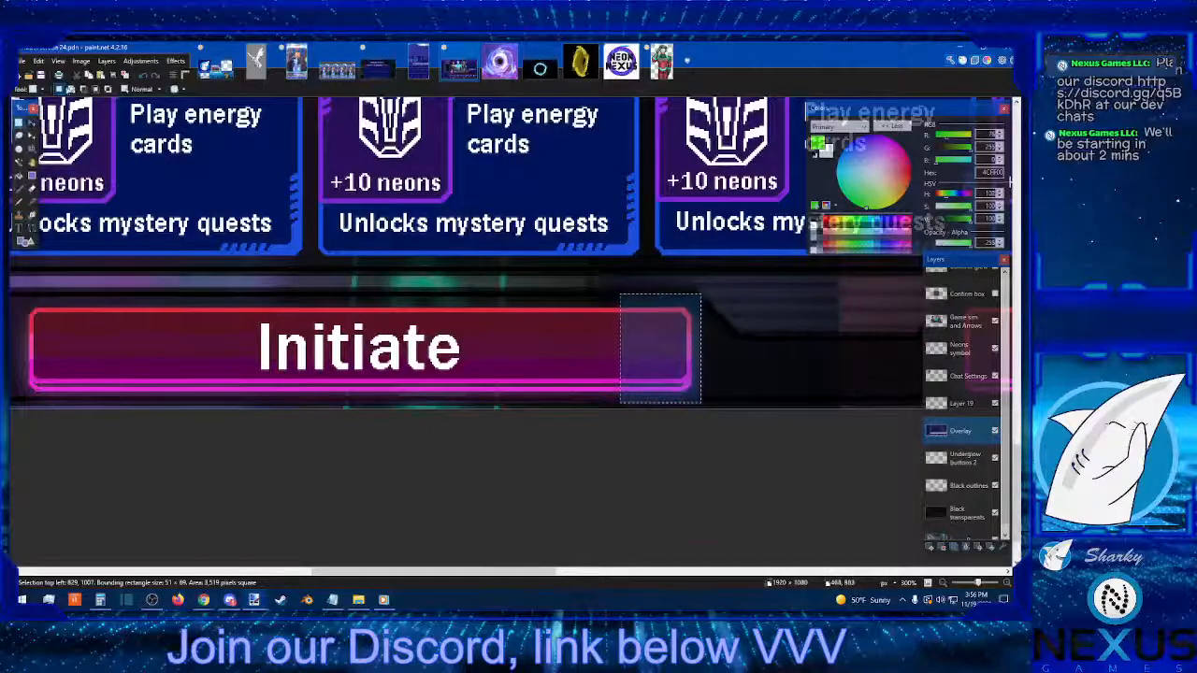
click(101, 82)
Step: Paste the copied Initiate button end onto the Friendslist layer and place it just right of the friends list panel as a colour reference
scroll(972, 375, up, 5)
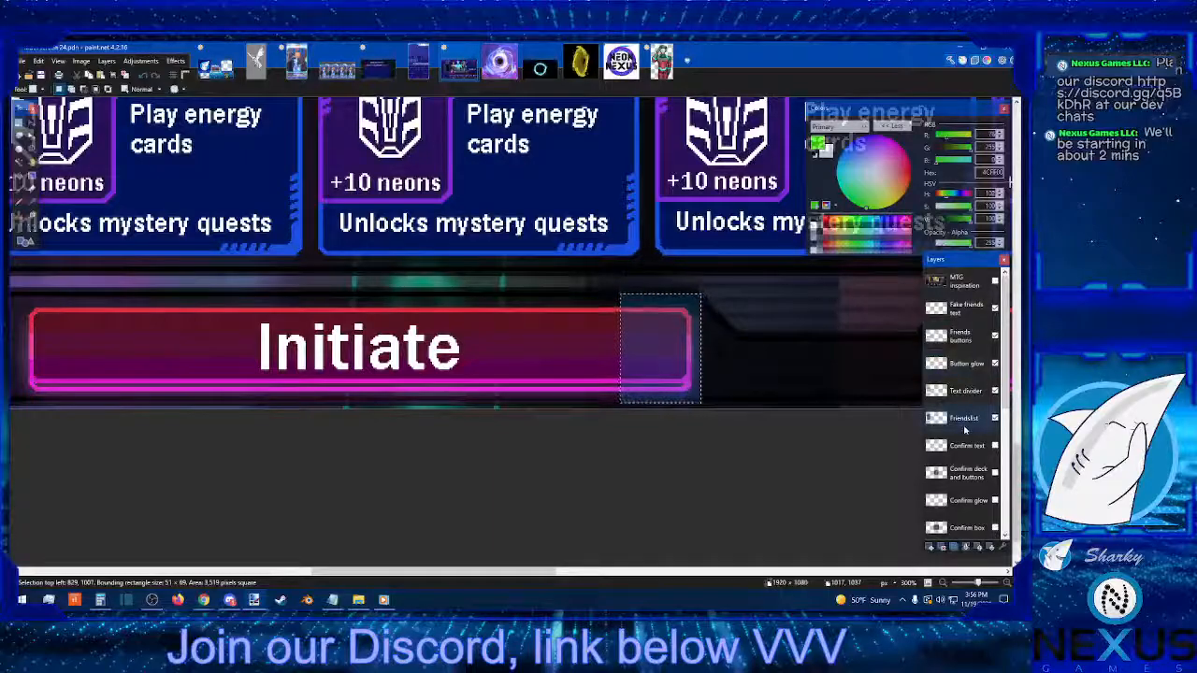
click(966, 418)
scroll(561, 280, up, 5)
scroll(567, 109, up, 10)
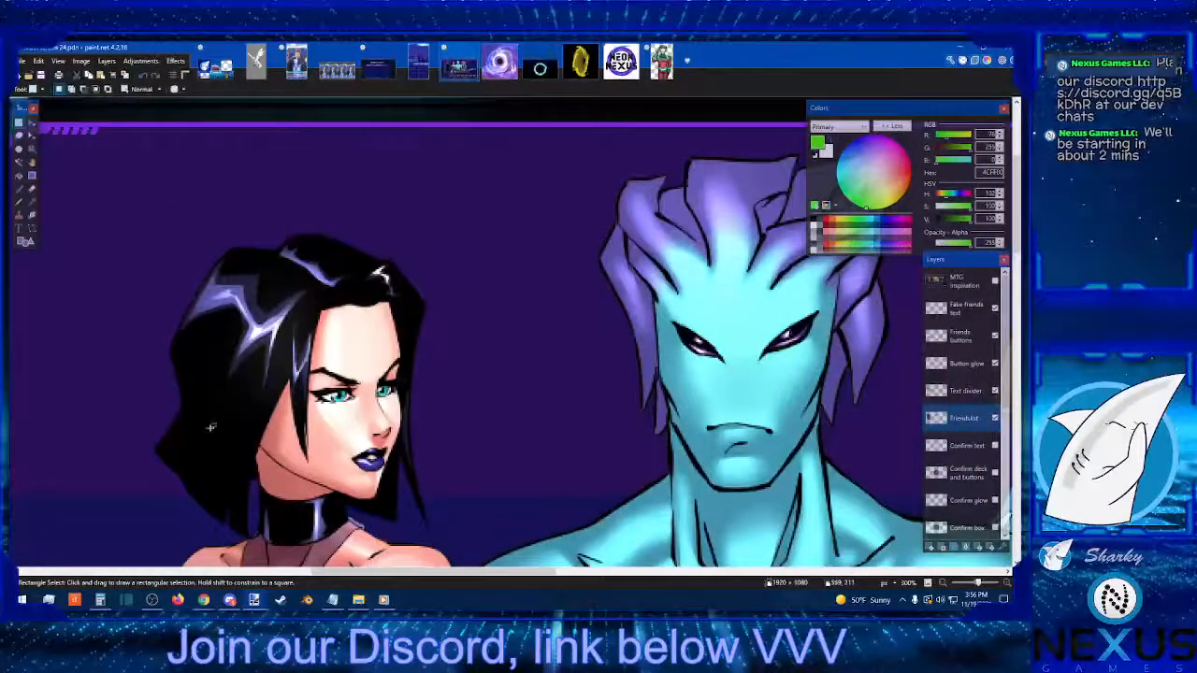
drag(476, 568, 343, 554)
scroll(767, 388, down, 3)
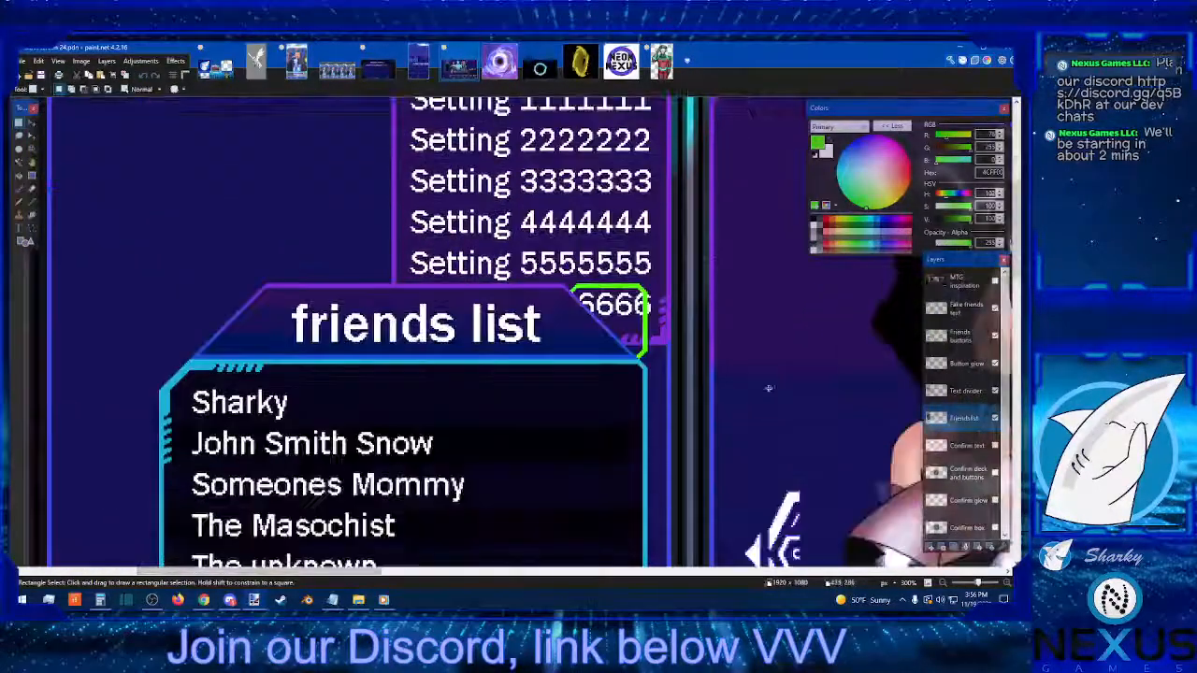
click(994, 419)
click(994, 418)
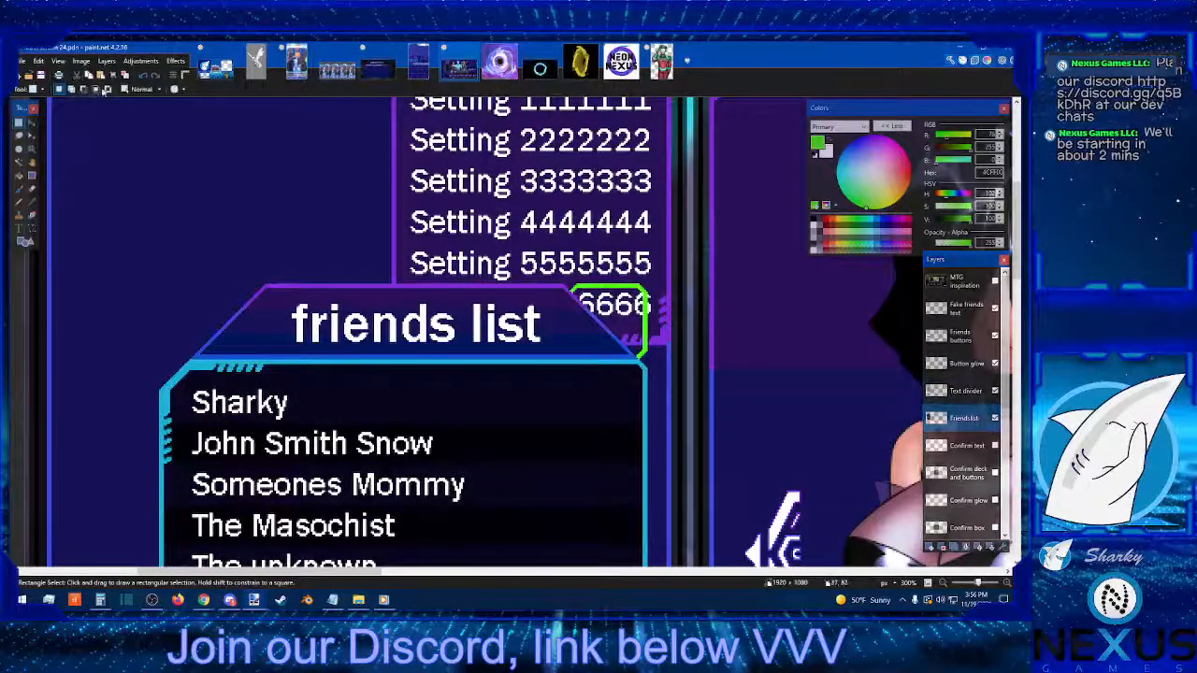
click(101, 75)
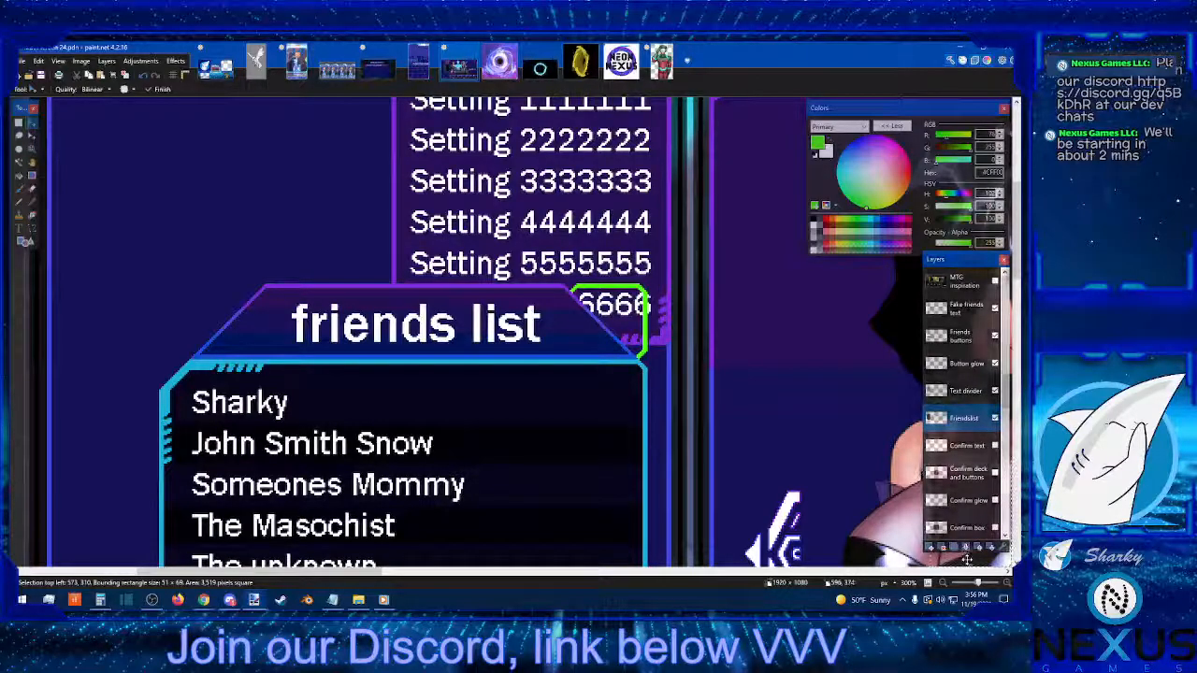
drag(959, 559, 747, 331)
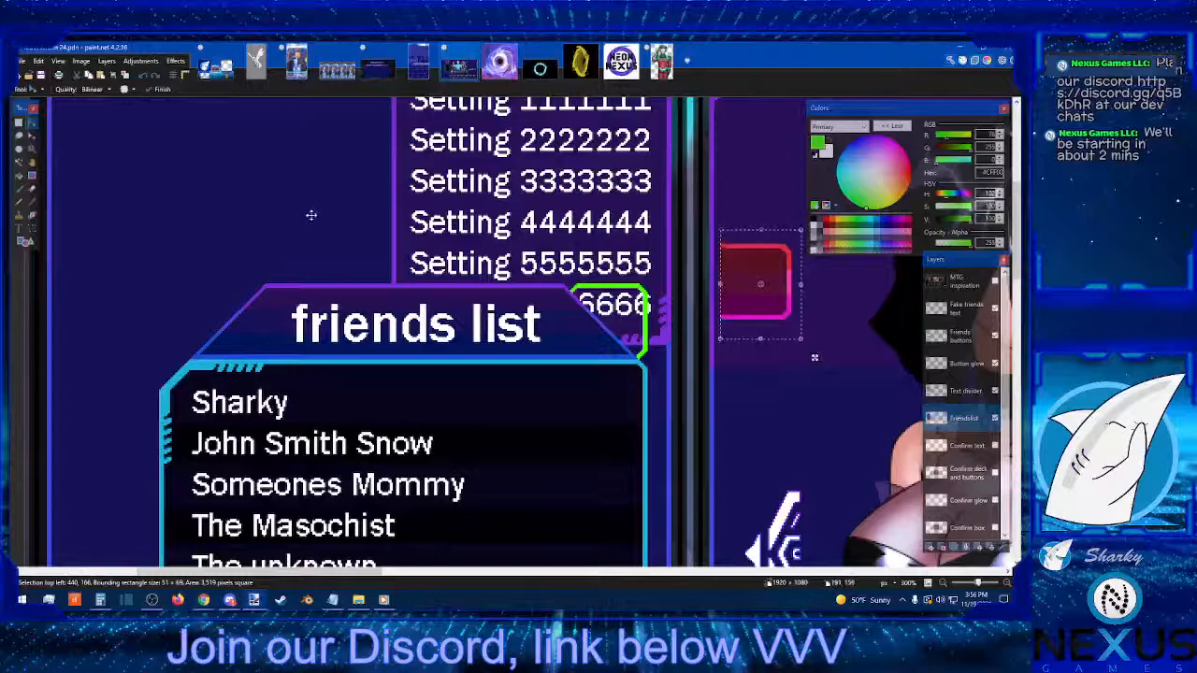
key(s)
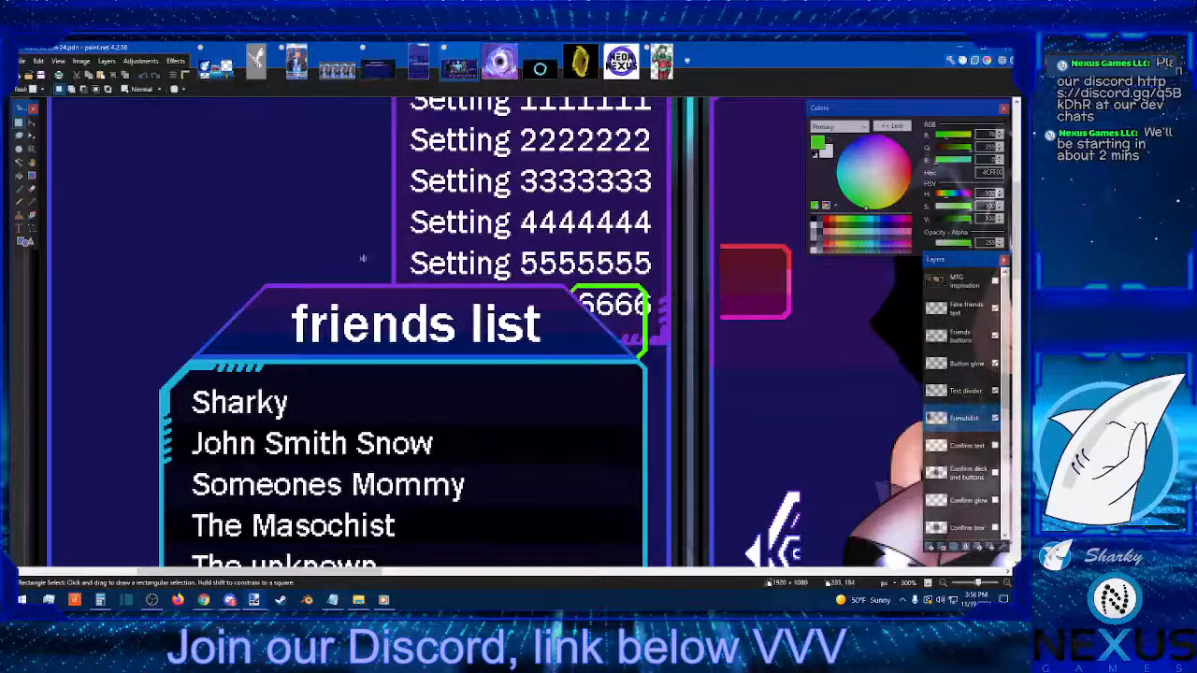
Step: Sample the red from the pasted button's upper outline and fill the green corner outline with it
click(31, 201)
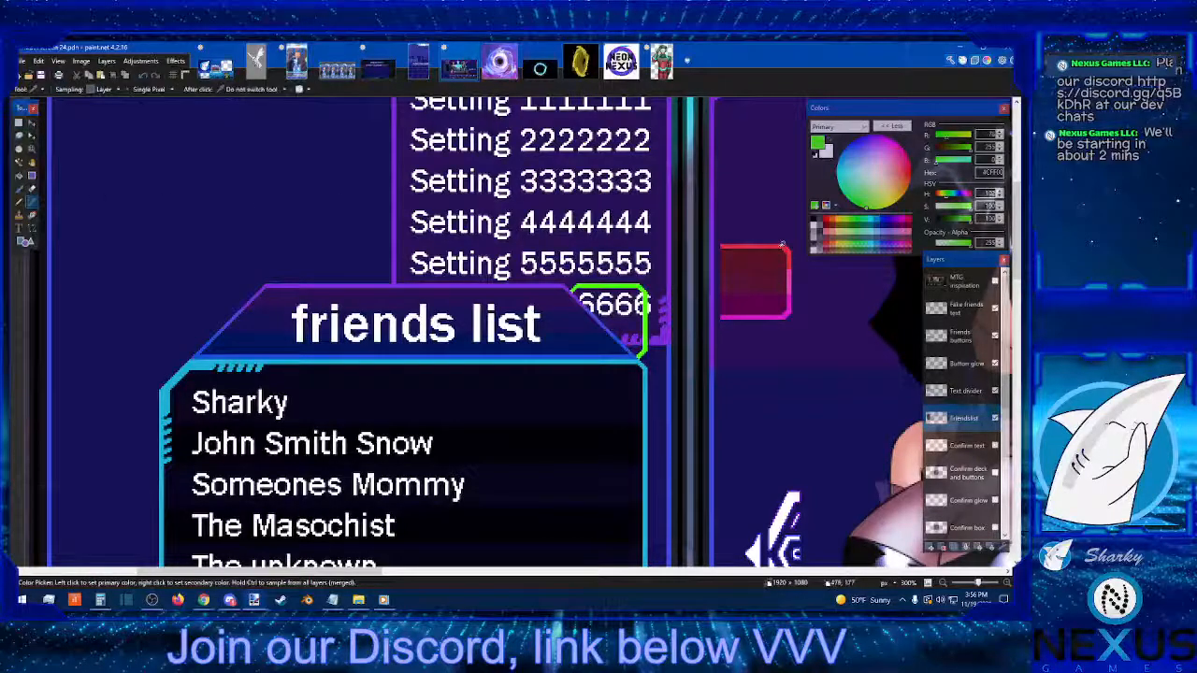
click(782, 245)
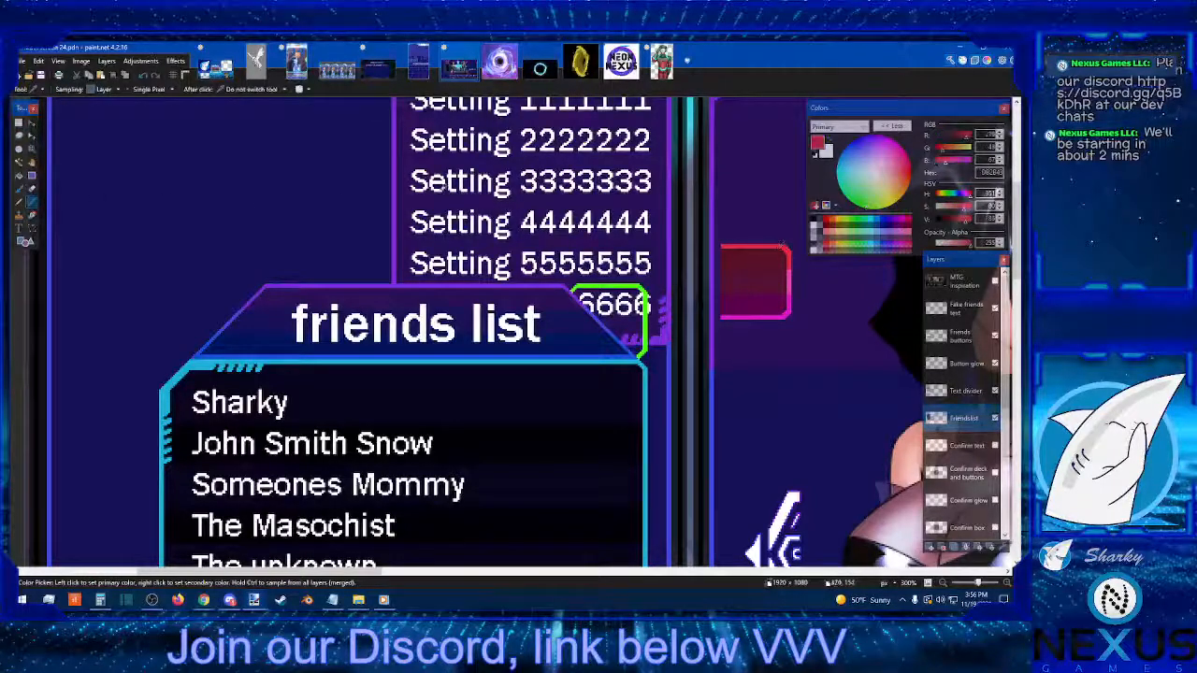
click(18, 174)
click(617, 287)
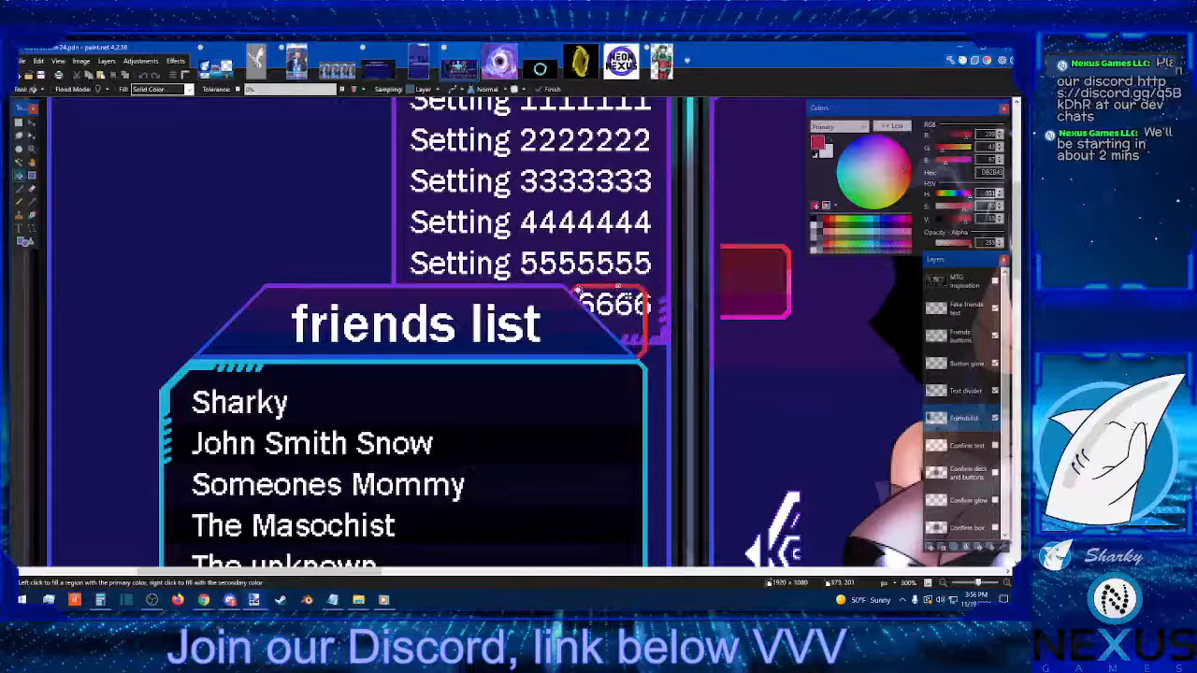
Step: Sample the dark red from the pasted button's interior and fill the inside of the corner outline with it
click(31, 202)
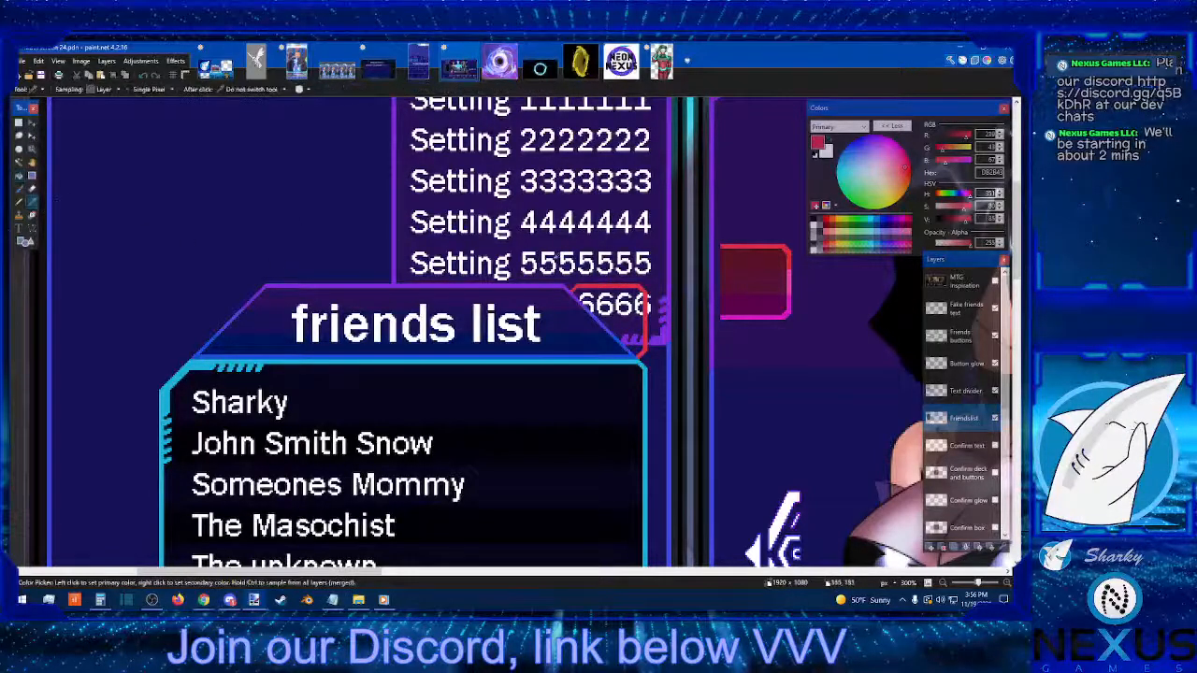
click(745, 262)
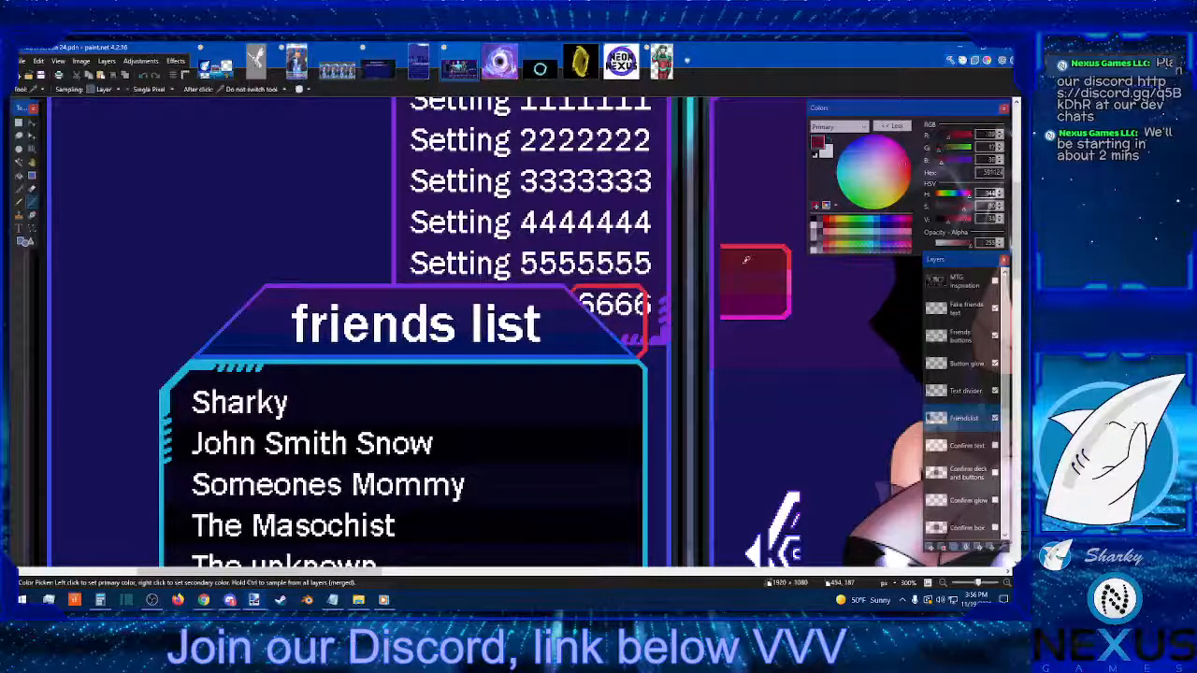
click(18, 175)
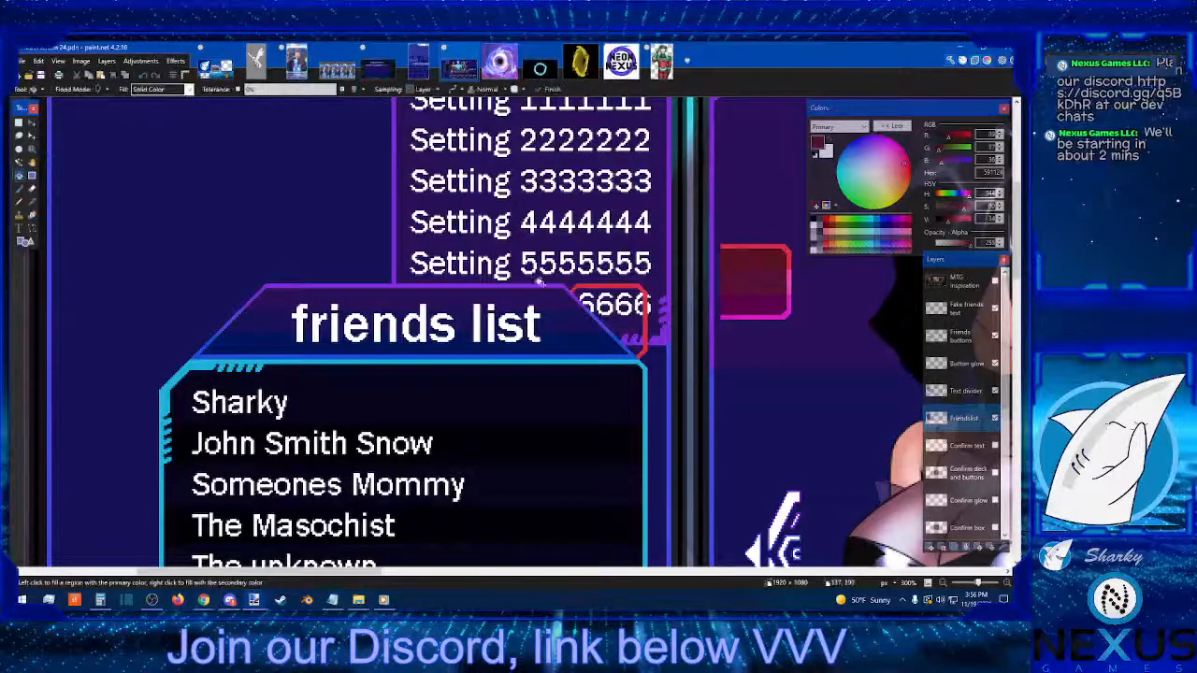
click(620, 299)
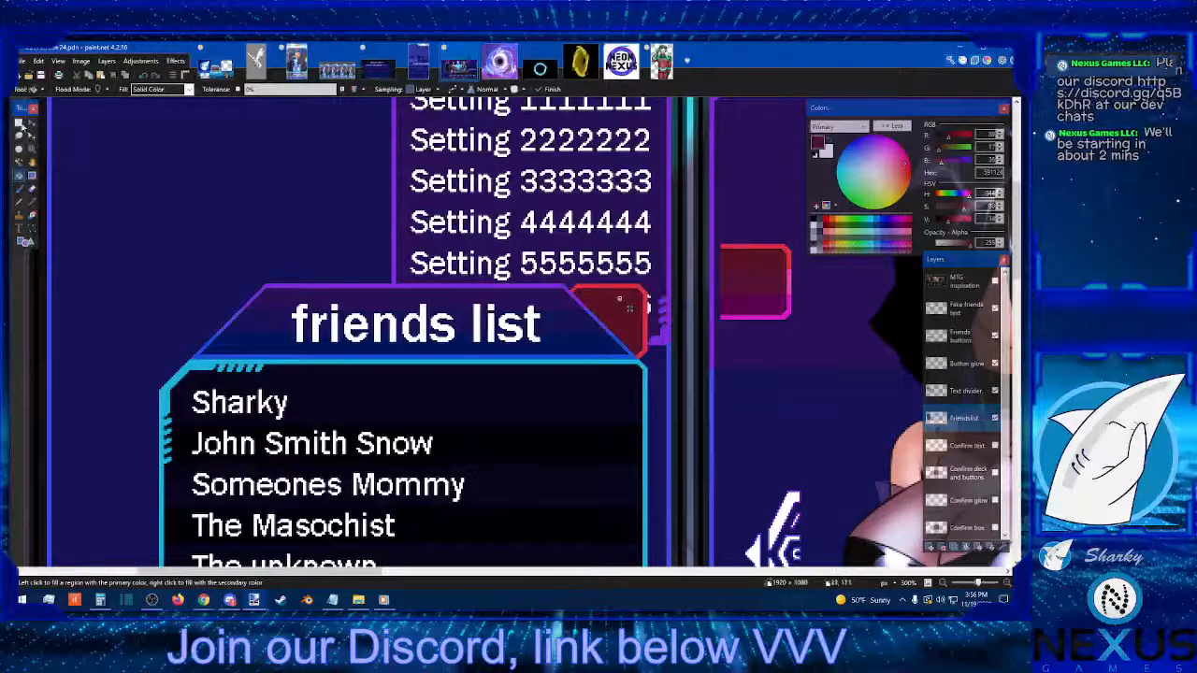
Step: Examine the recoloured red corner against the whole mock-up and up close beside the pasted button end
click(18, 121)
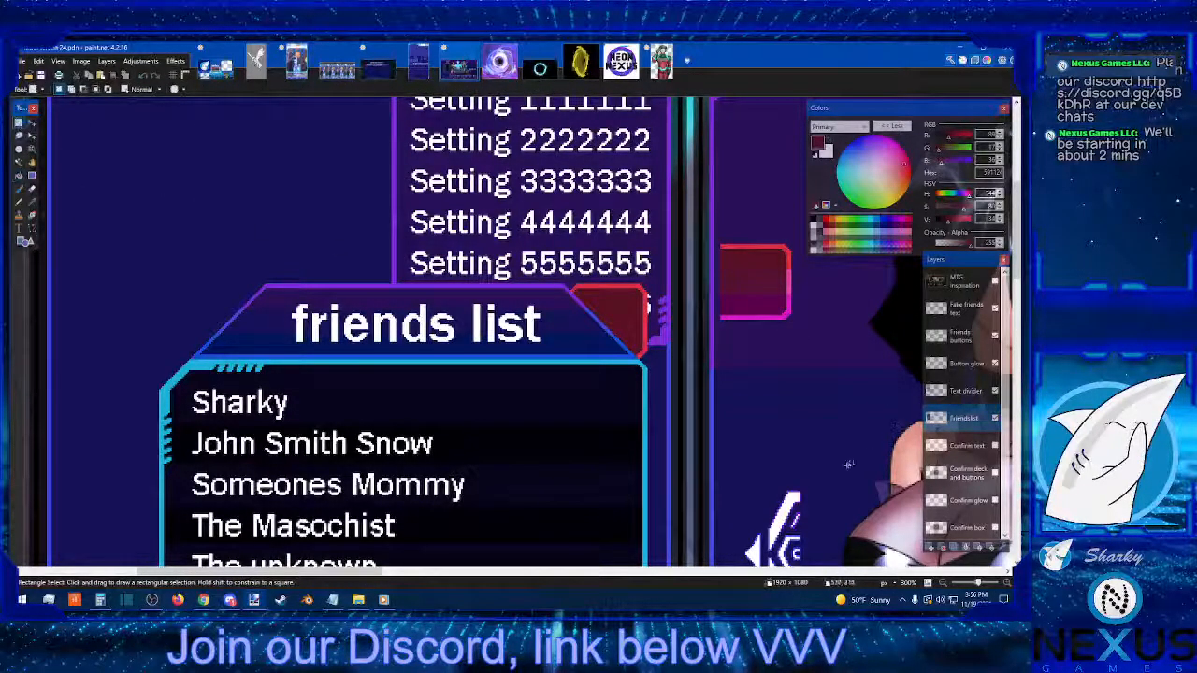
click(944, 583)
click(945, 585)
click(945, 584)
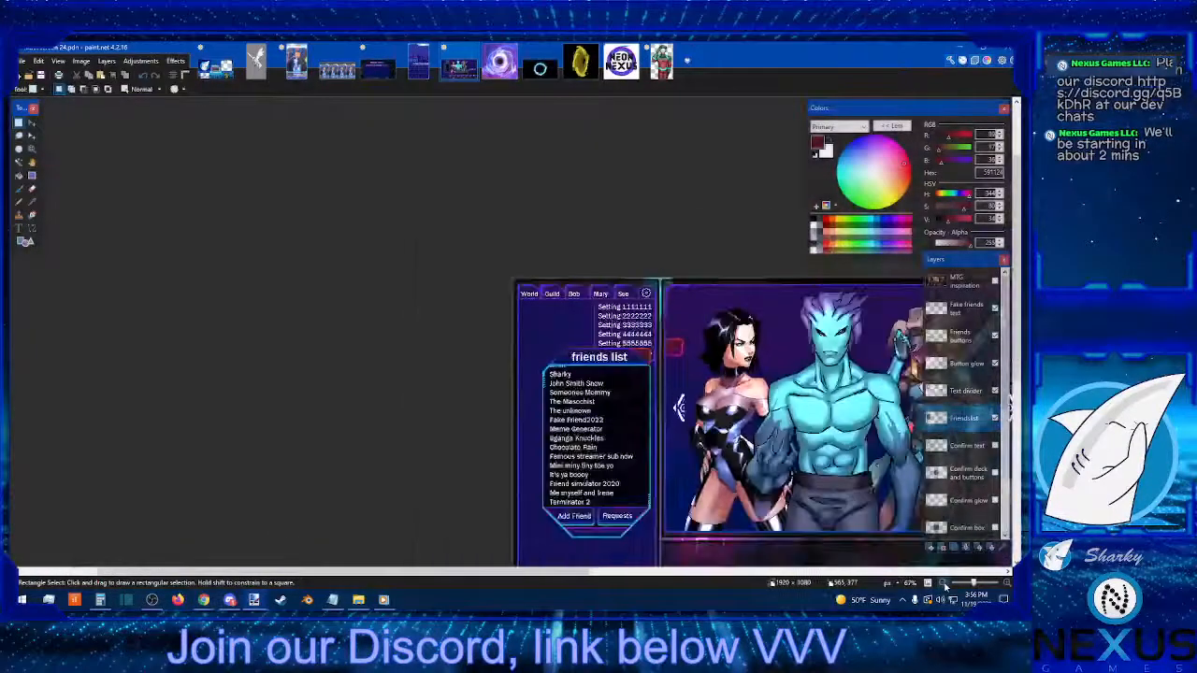
scroll(814, 480, down, 2)
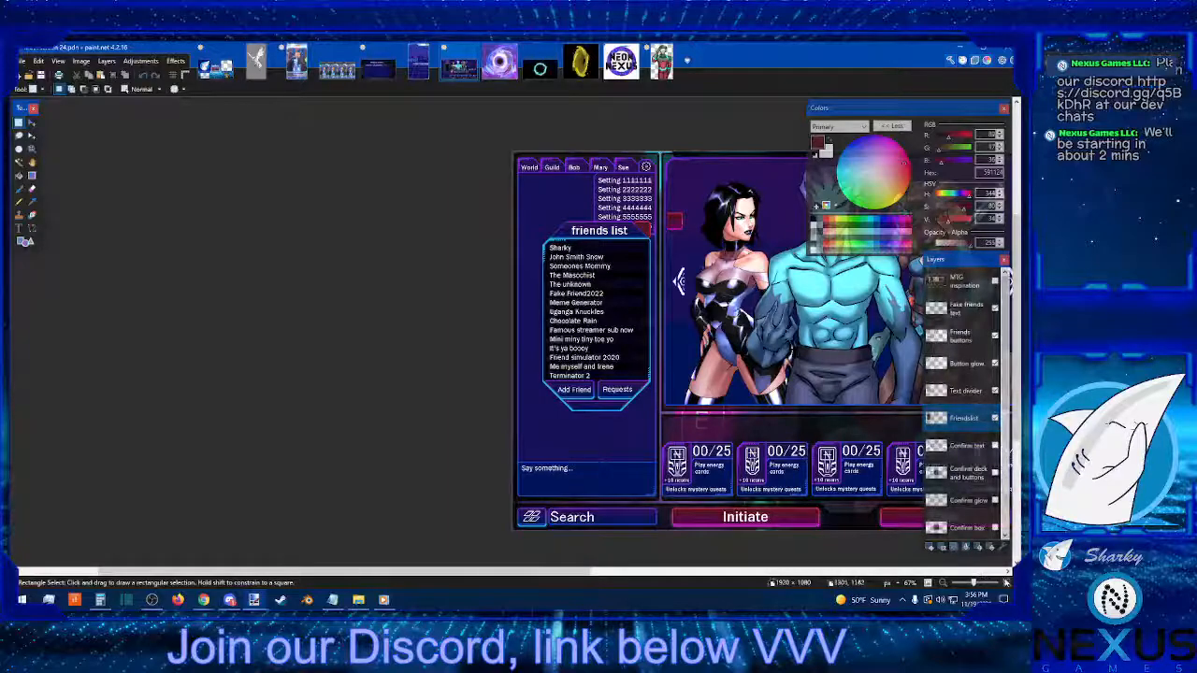
click(1006, 583)
click(1007, 583)
click(1006, 582)
click(1006, 583)
scroll(474, 367, up, 8)
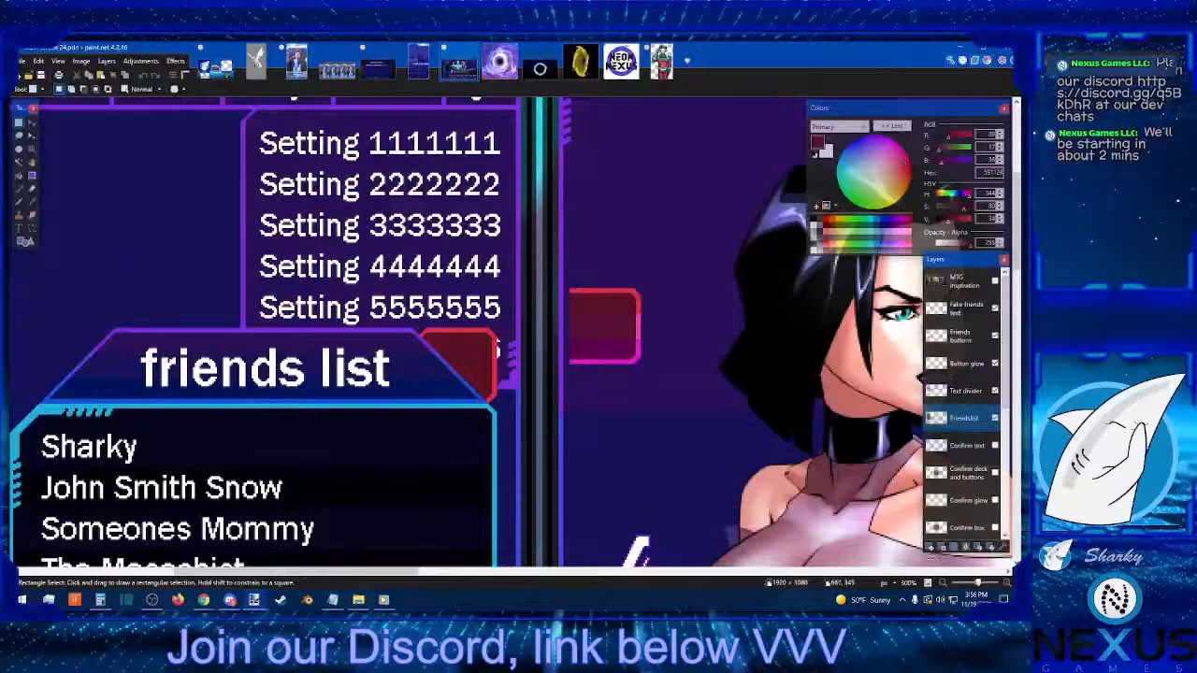
click(1006, 583)
click(1007, 582)
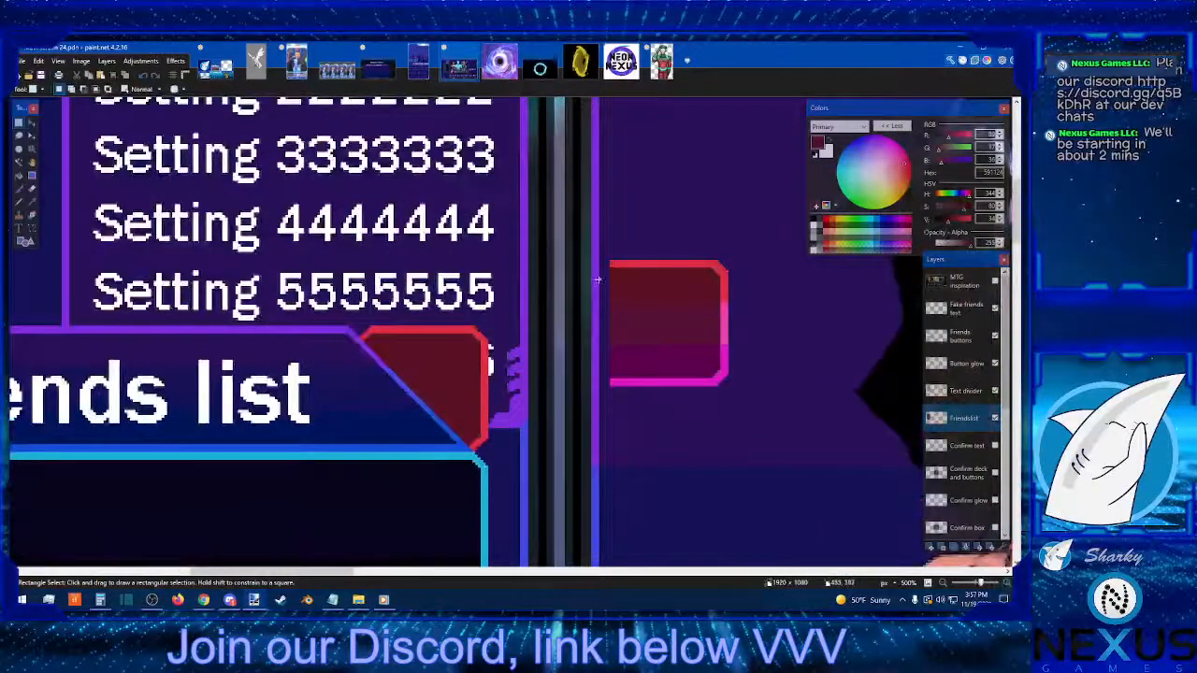
Step: Measure the heights of the pasted button end's colour bands with narrow rectangular selections
scroll(511, 266, down, 3)
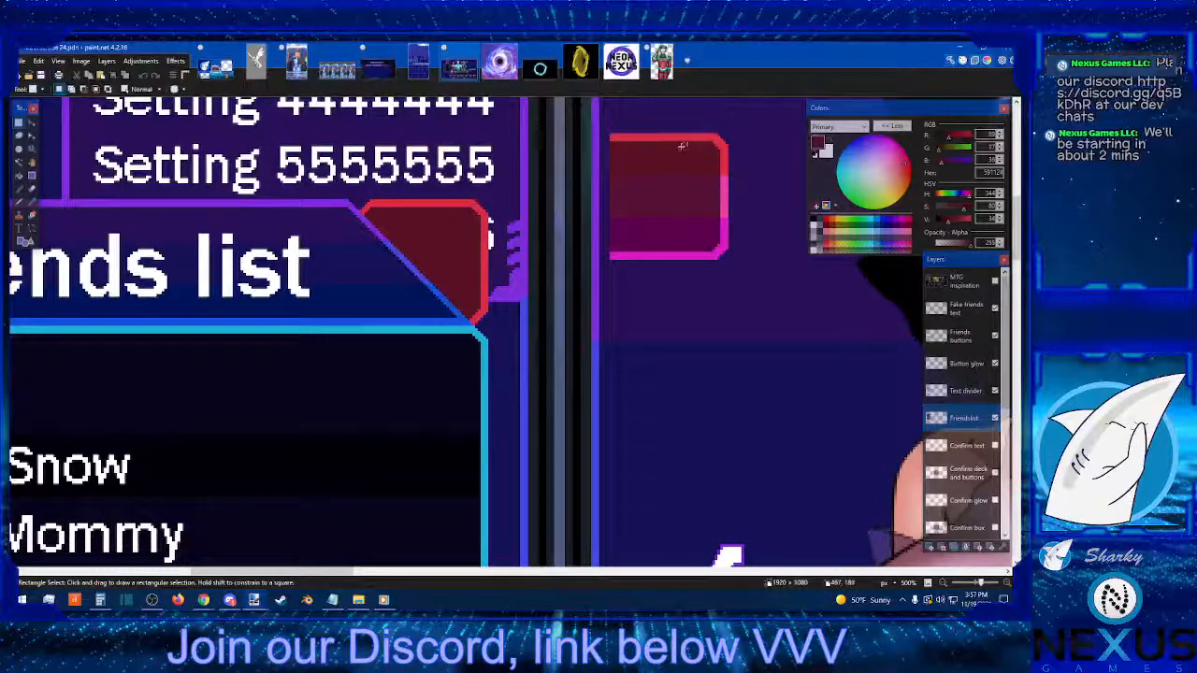
drag(681, 140, 686, 217)
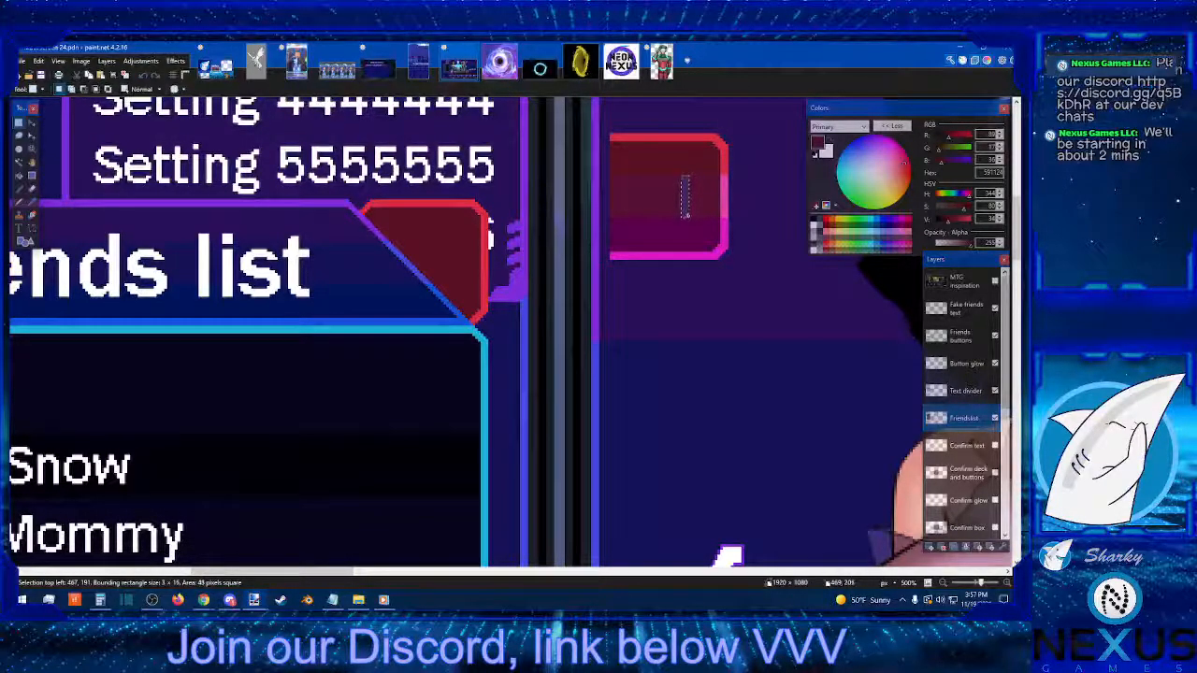
click(681, 220)
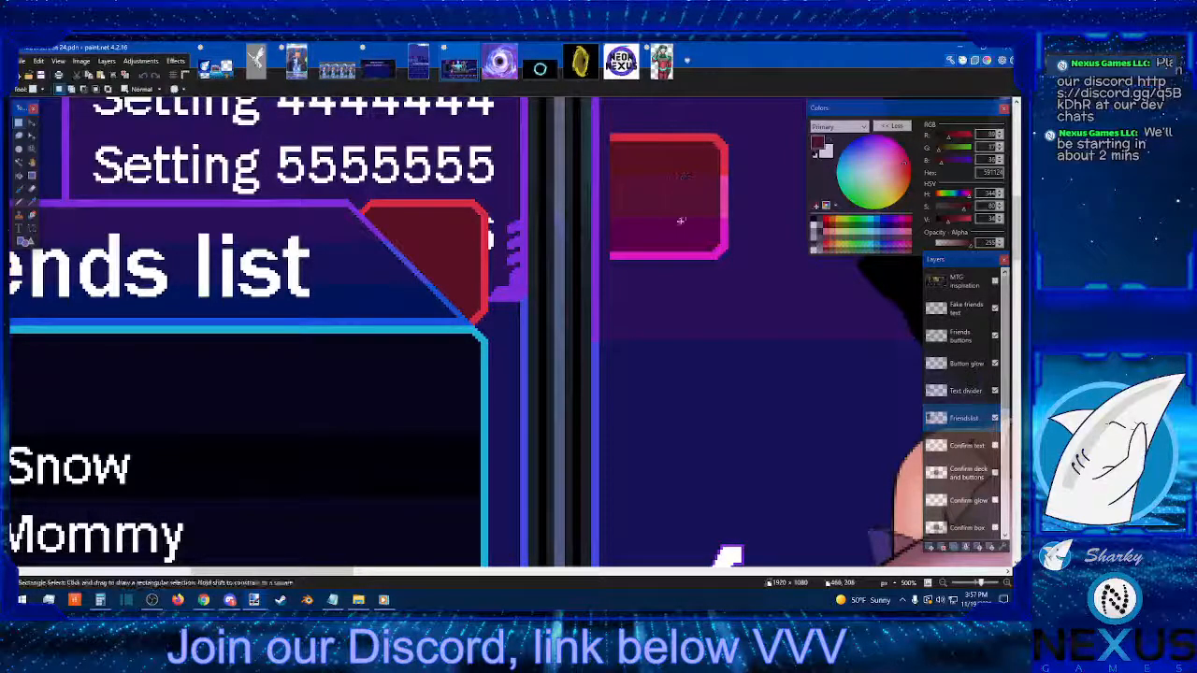
drag(681, 219, 682, 251)
click(682, 250)
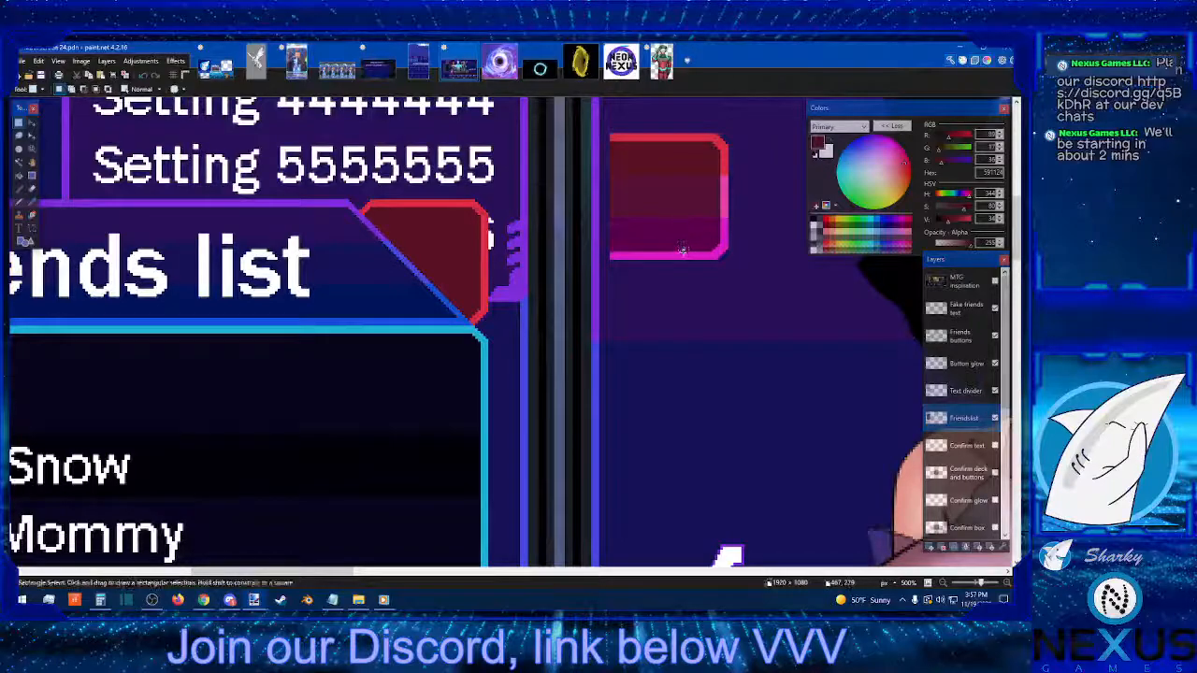
drag(681, 135, 681, 173)
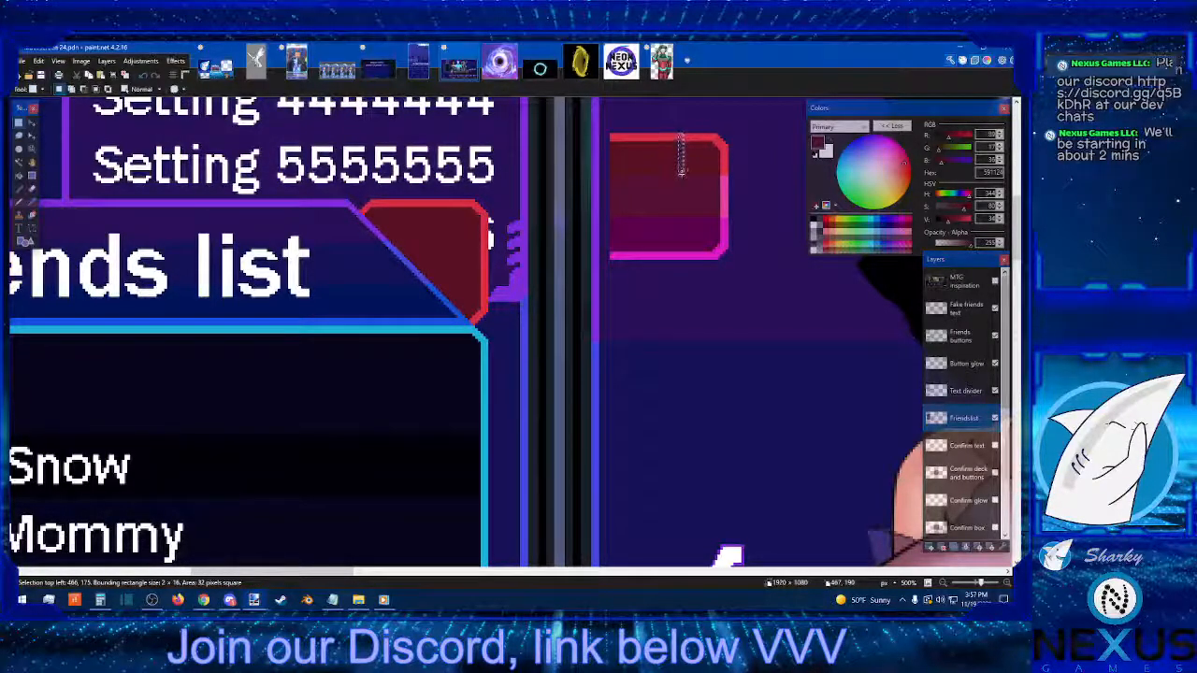
click(680, 174)
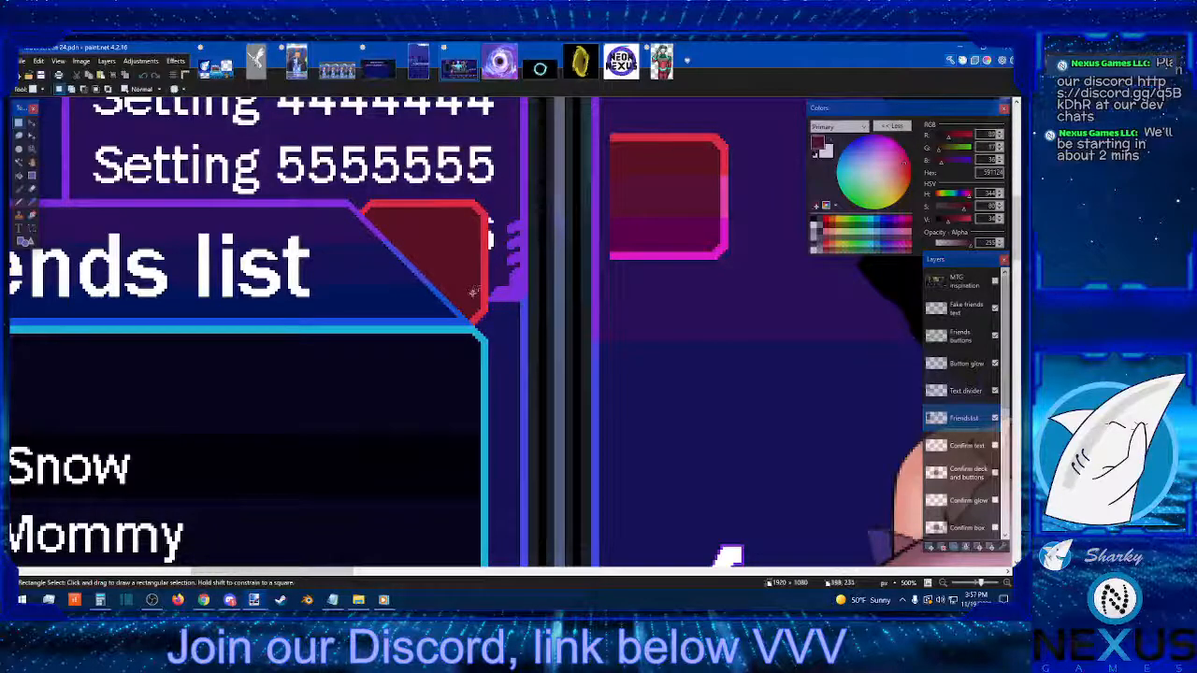
Step: Measure the red corner's height, divide 48 by 3 in Calculator, and mark that band height on the pasted button end in the drawing
drag(473, 199, 474, 323)
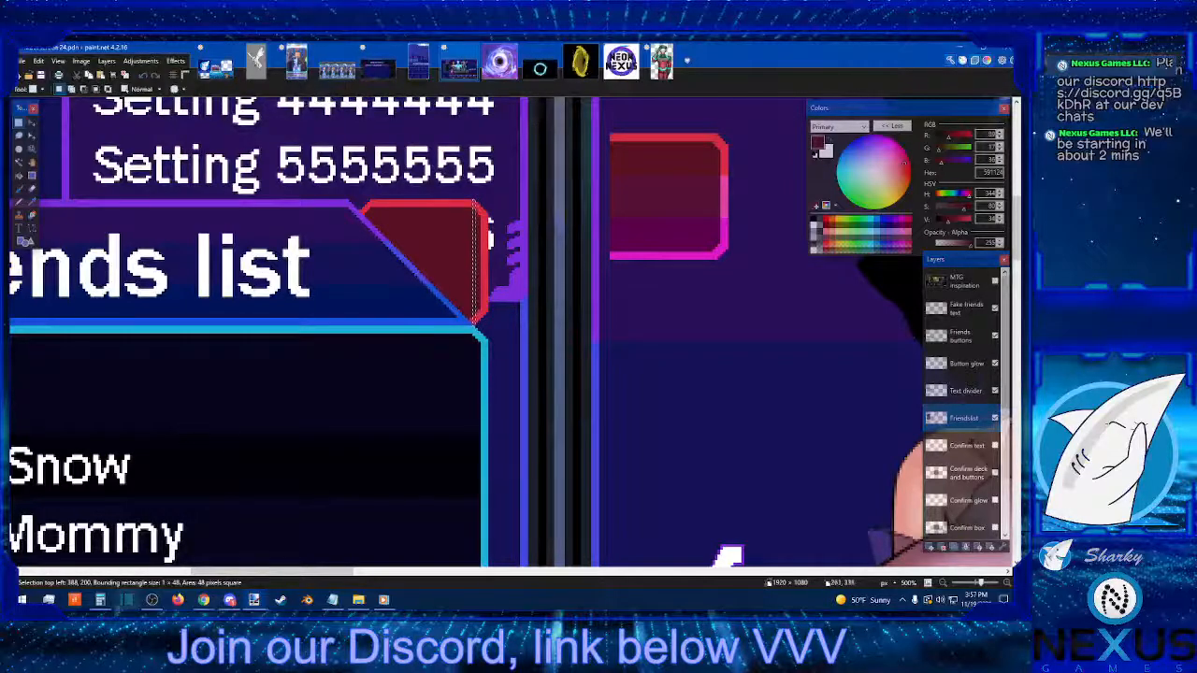
click(100, 599)
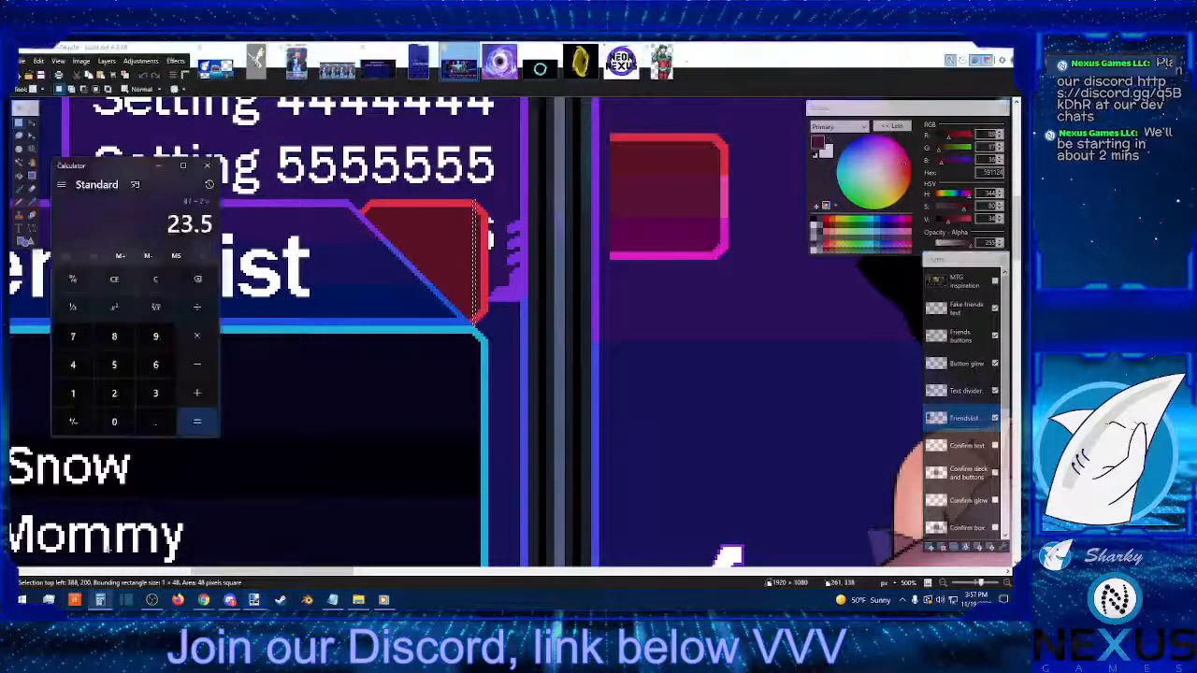
click(73, 364)
click(114, 336)
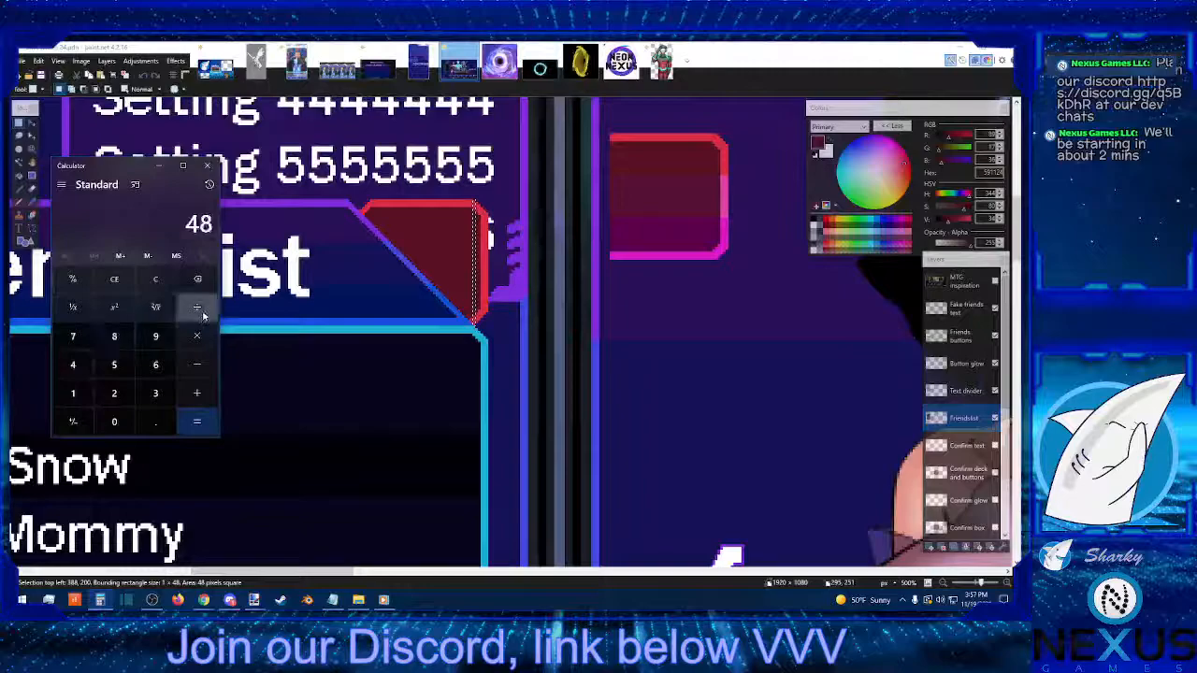
click(200, 311)
click(156, 392)
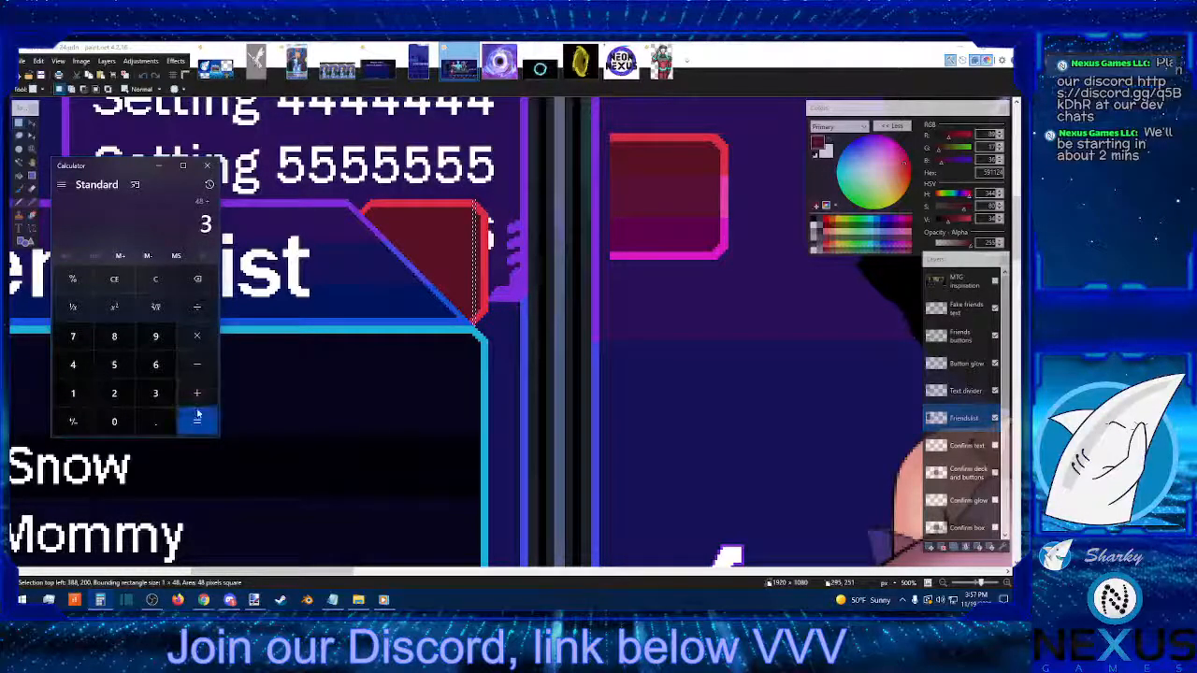
click(198, 418)
click(210, 169)
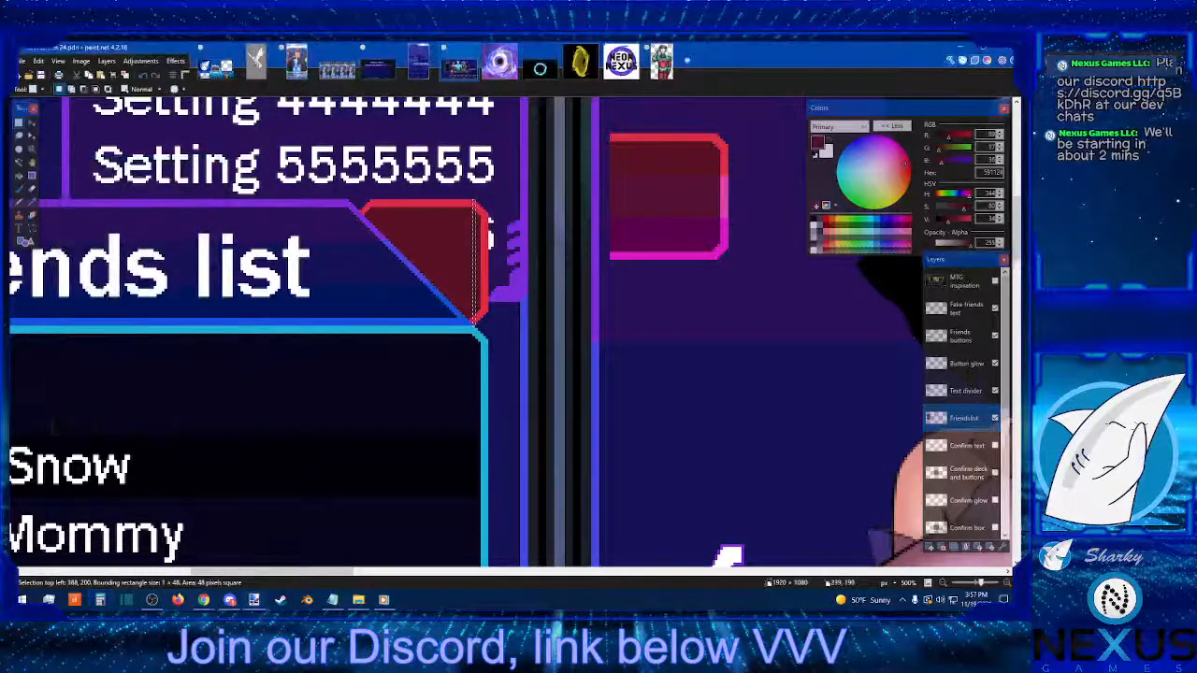
drag(665, 174, 680, 136)
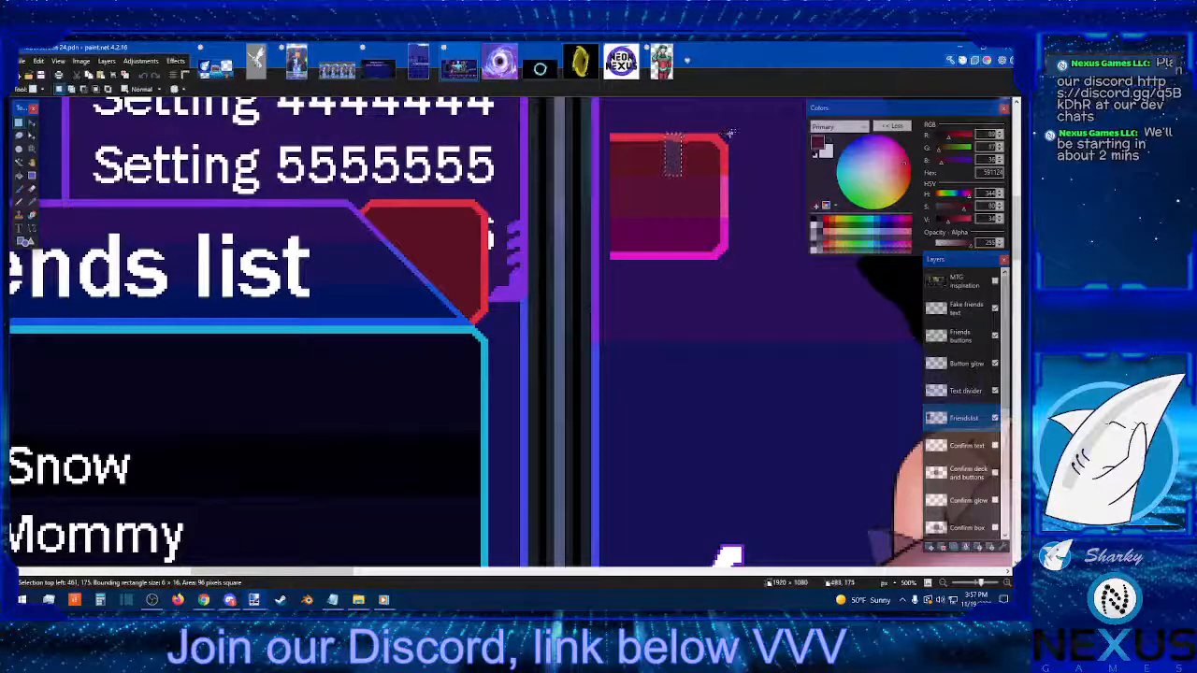
Step: Select the whole pasted button end with a rectangular selection and move it slightly downward, then deselect it
drag(728, 131, 612, 256)
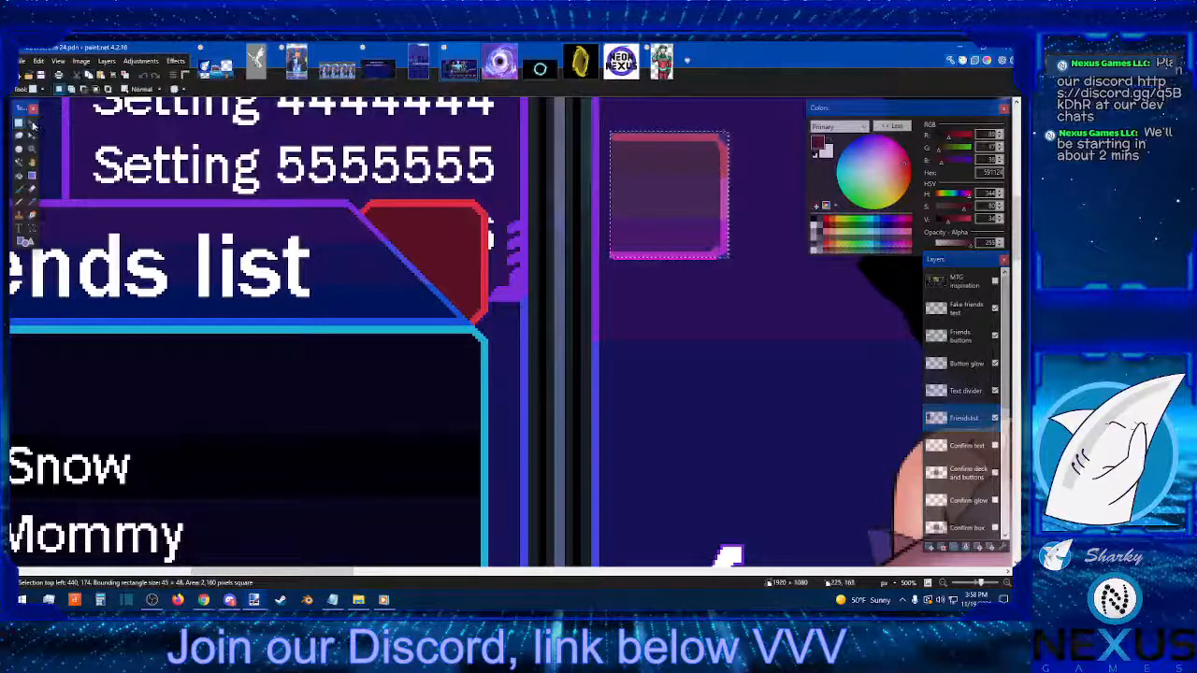
click(32, 122)
drag(664, 168, 687, 202)
key(s)
click(752, 315)
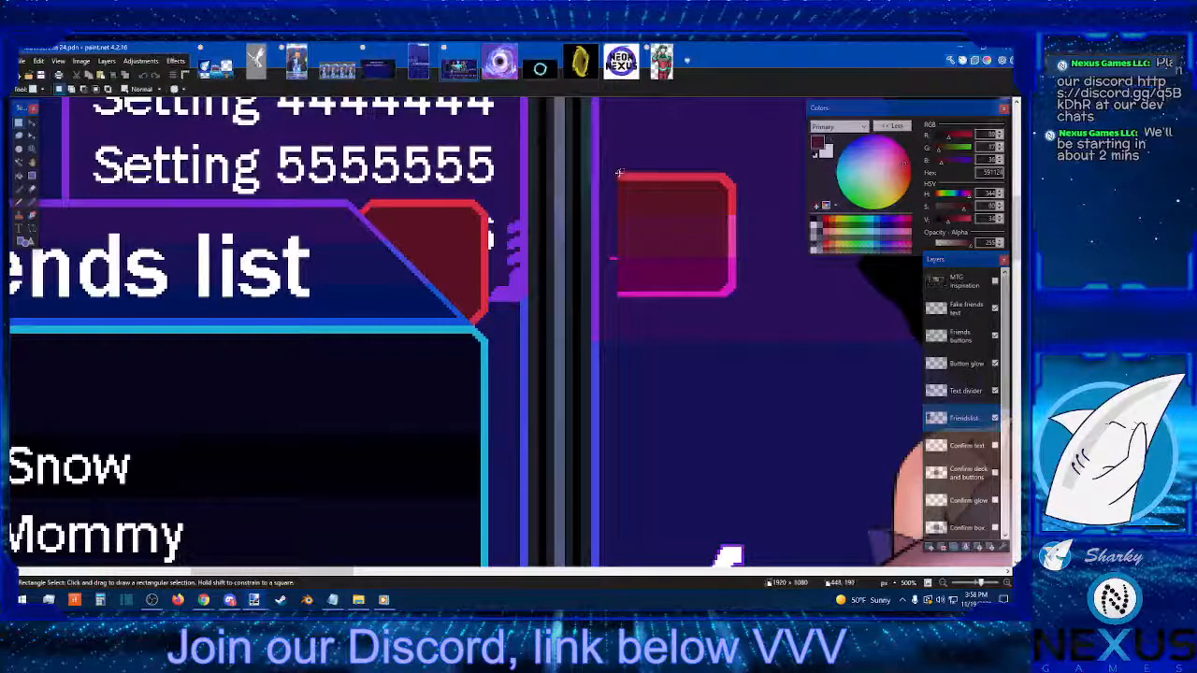
Step: Try overlaying a copy of the pasted button end on the red corner using a new layer, and delete that layer
drag(618, 176, 735, 294)
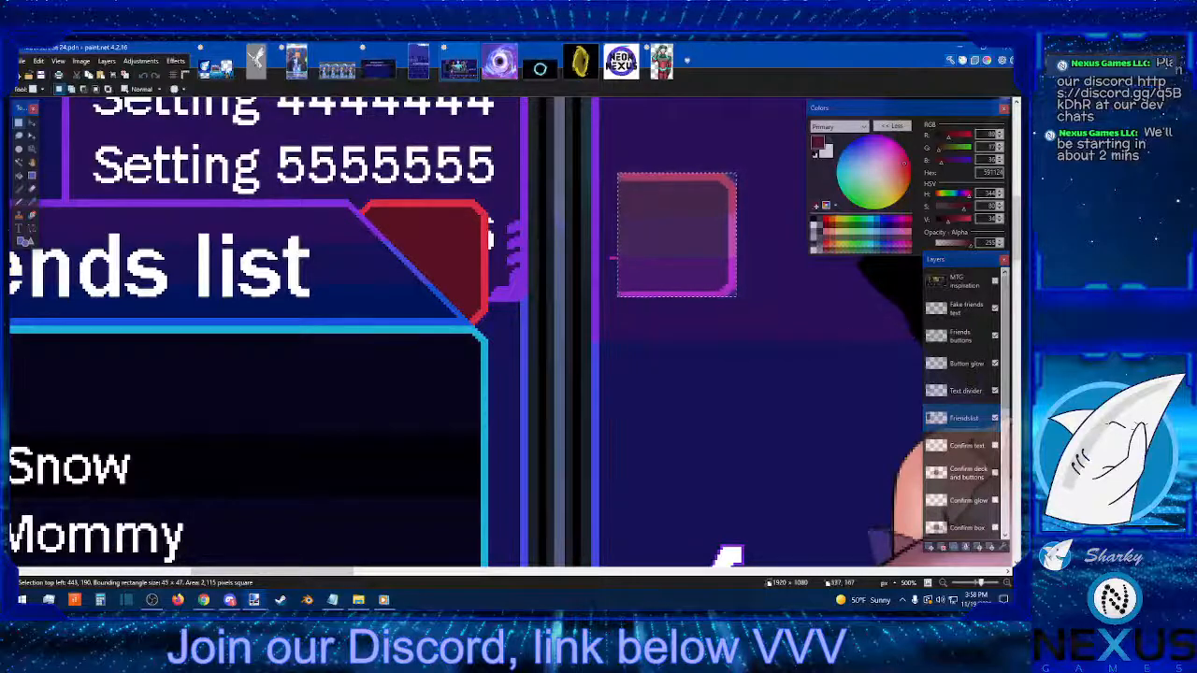
click(931, 549)
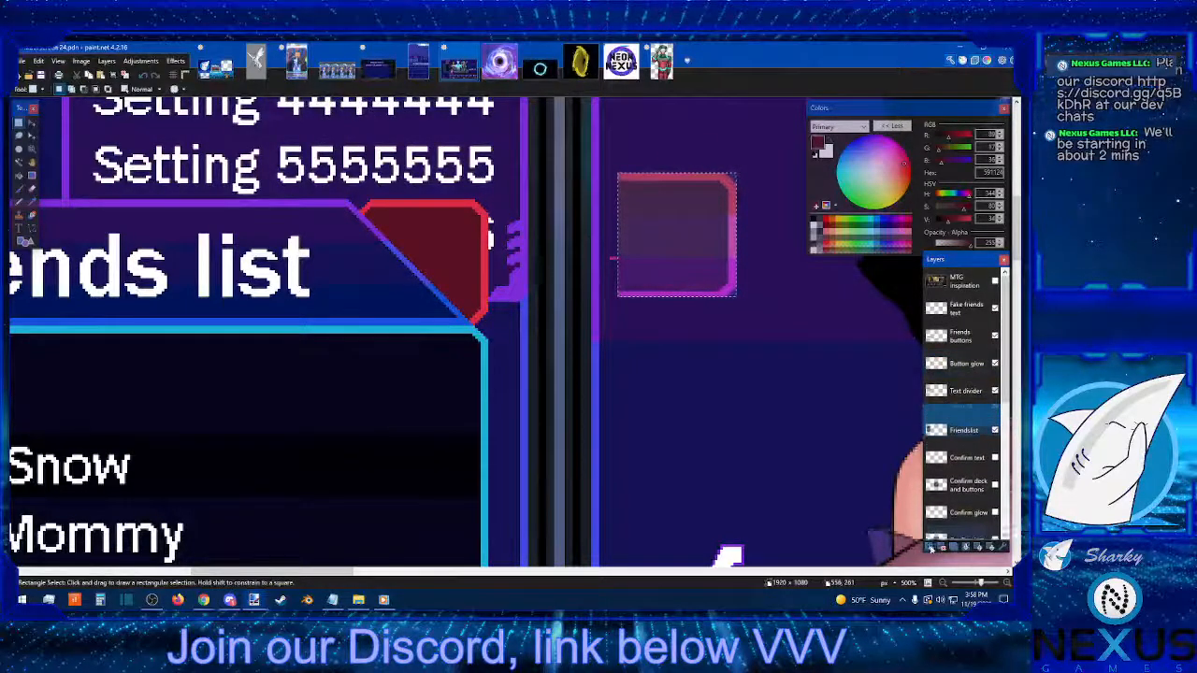
click(101, 76)
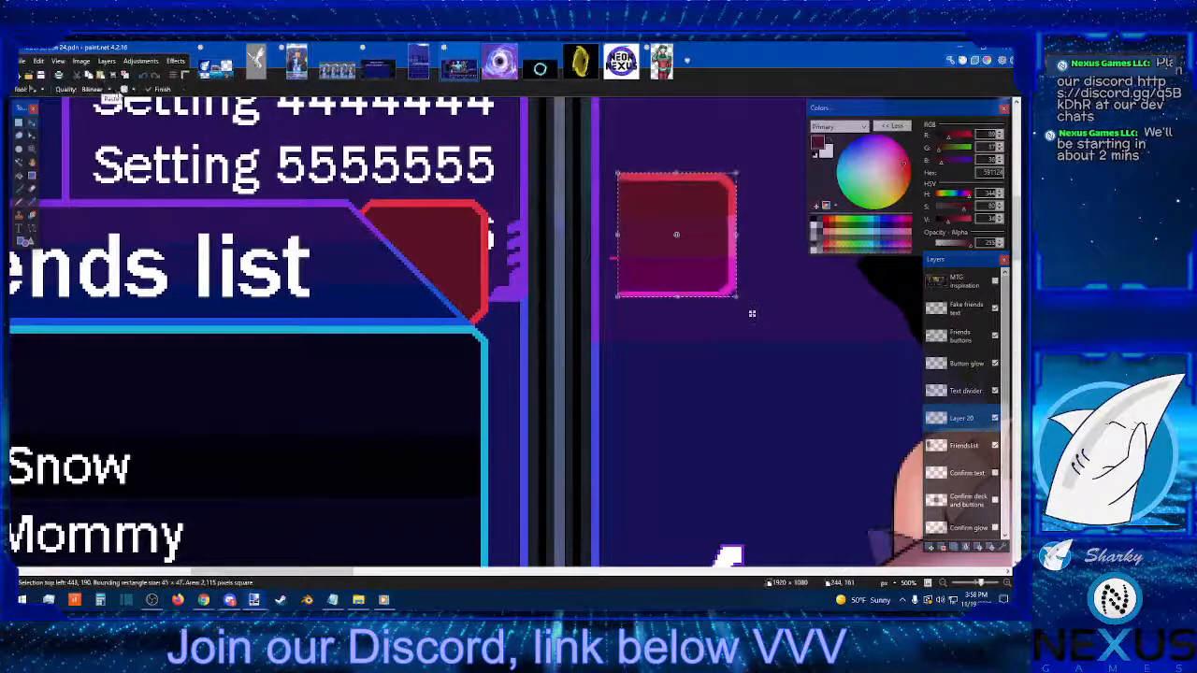
drag(689, 200, 438, 236)
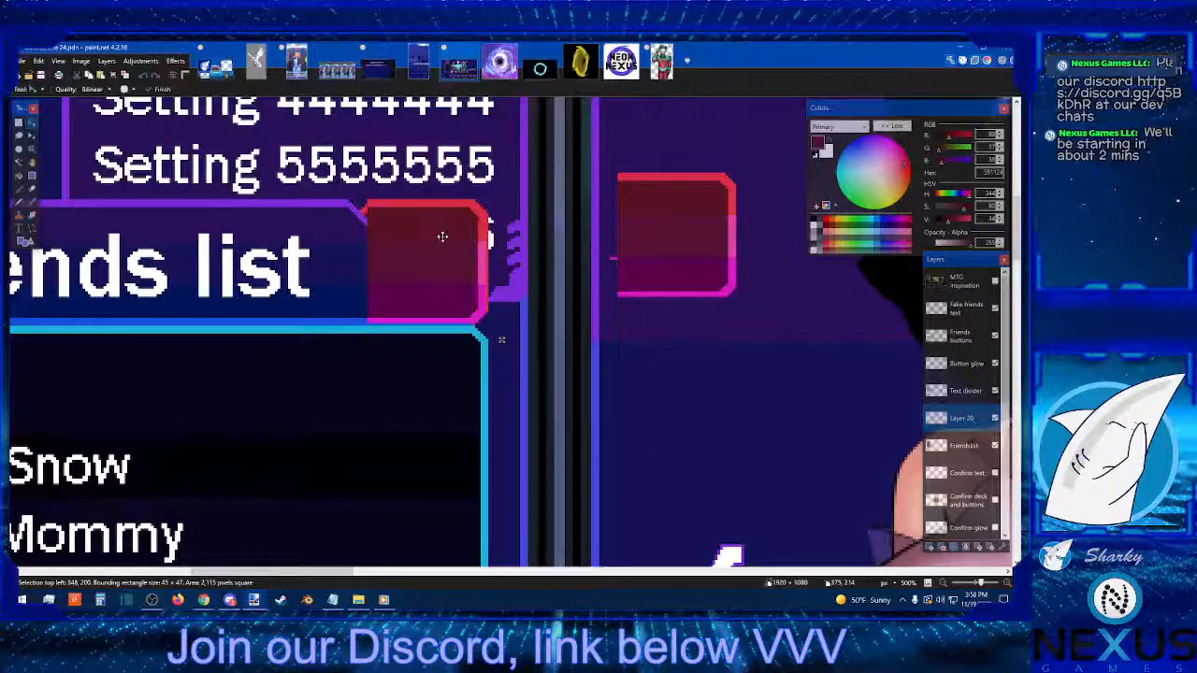
drag(442, 237, 681, 215)
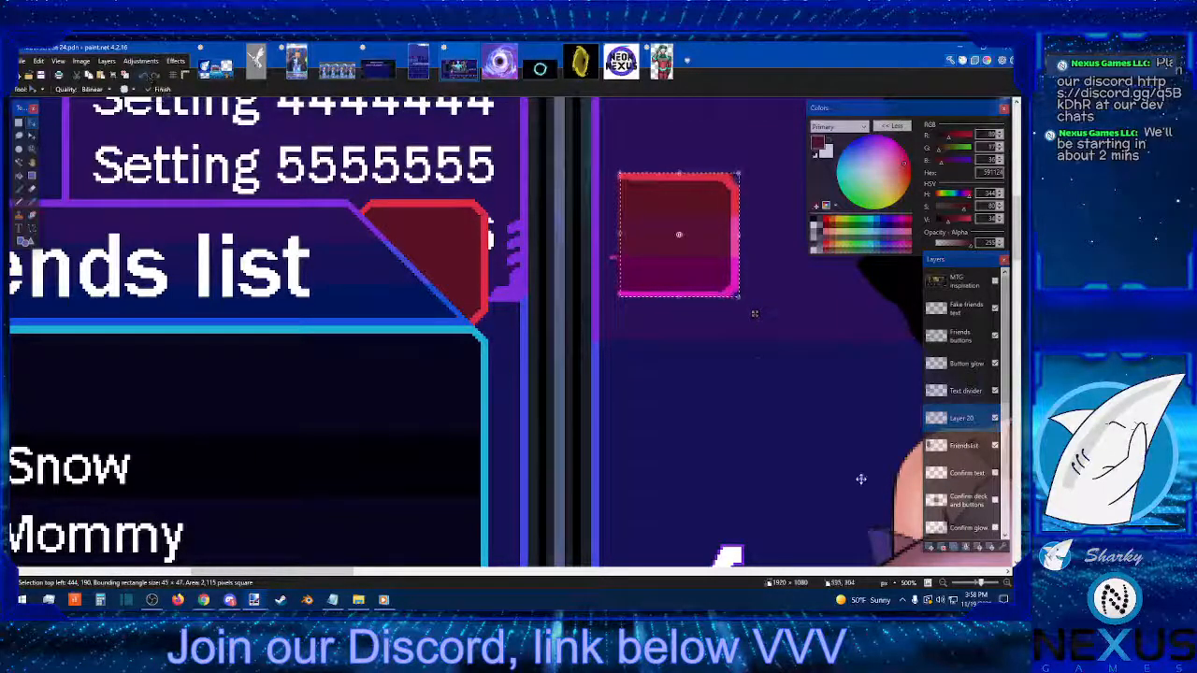
click(942, 549)
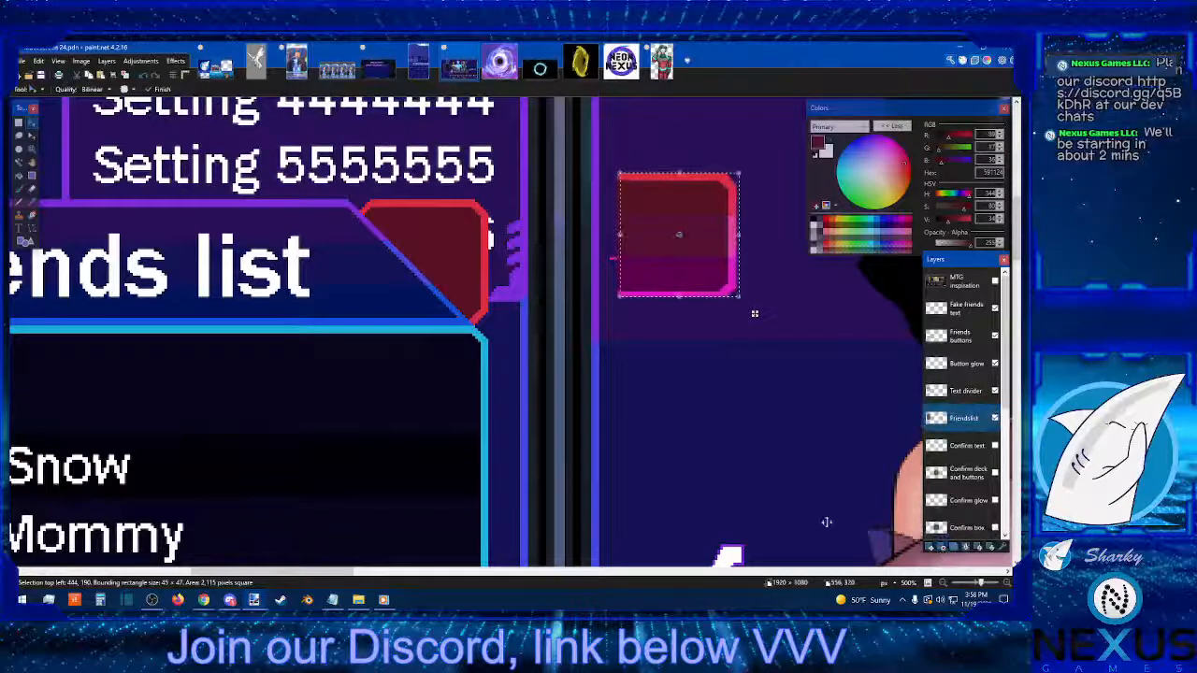
Step: Copy a full-height strip 4 pixels wide from the pasted button end and place the copy inside the red corner near its lower tip
click(19, 122)
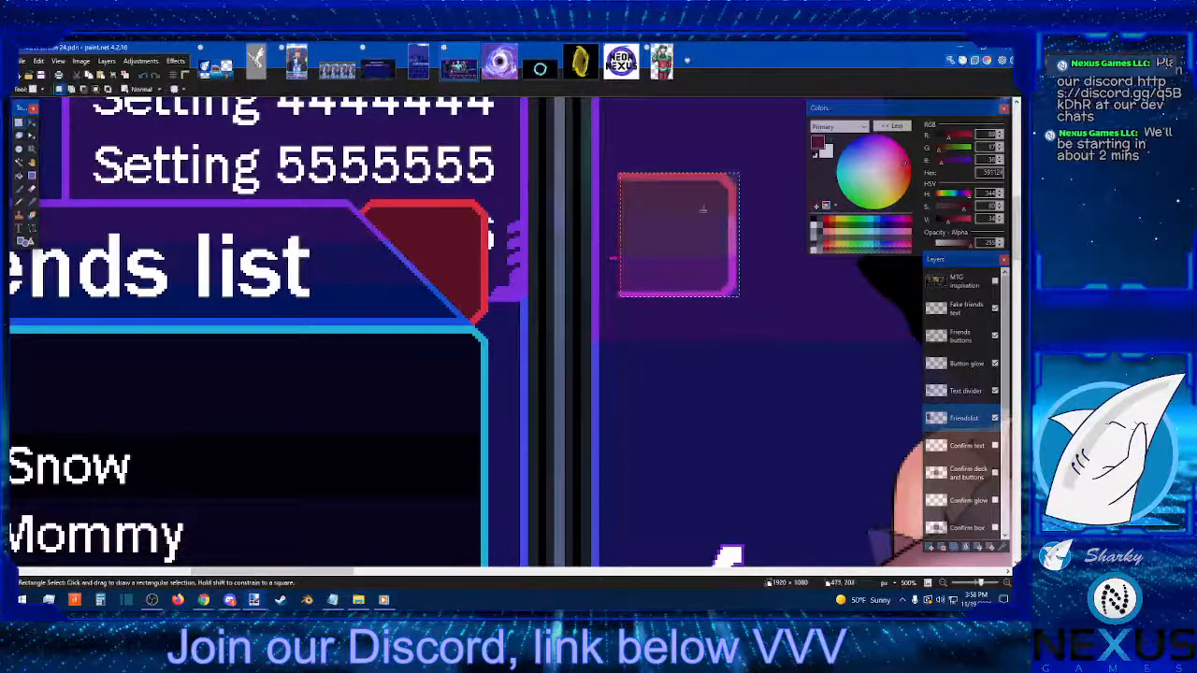
click(683, 188)
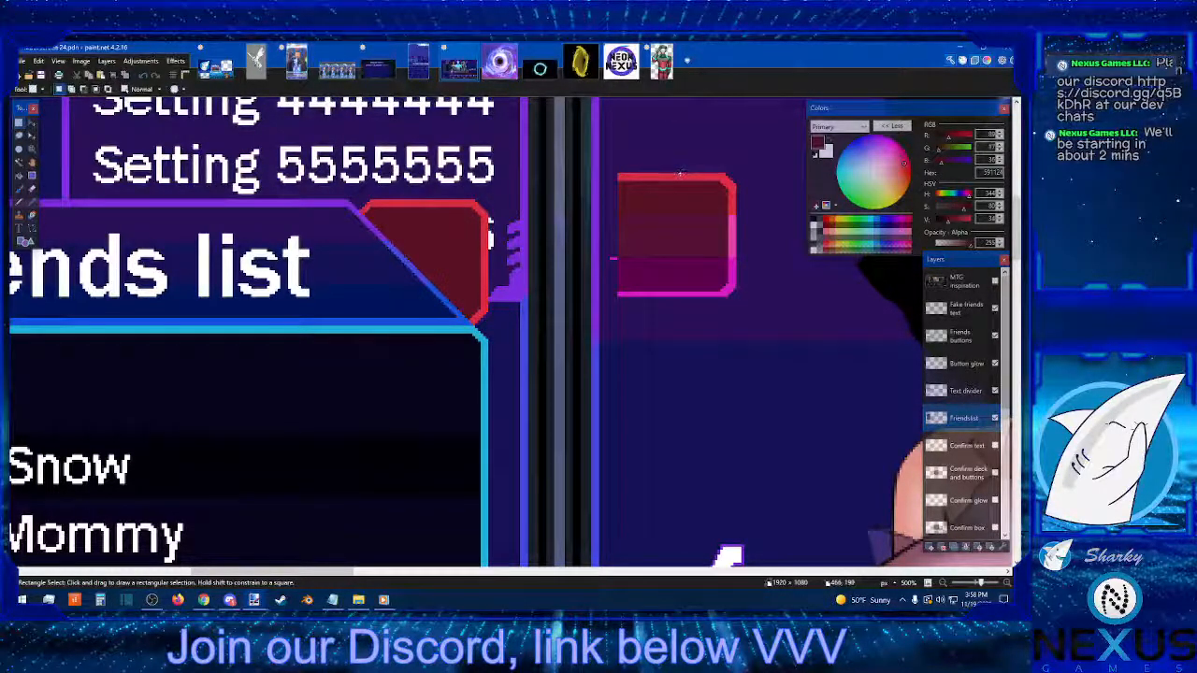
drag(681, 174, 684, 295)
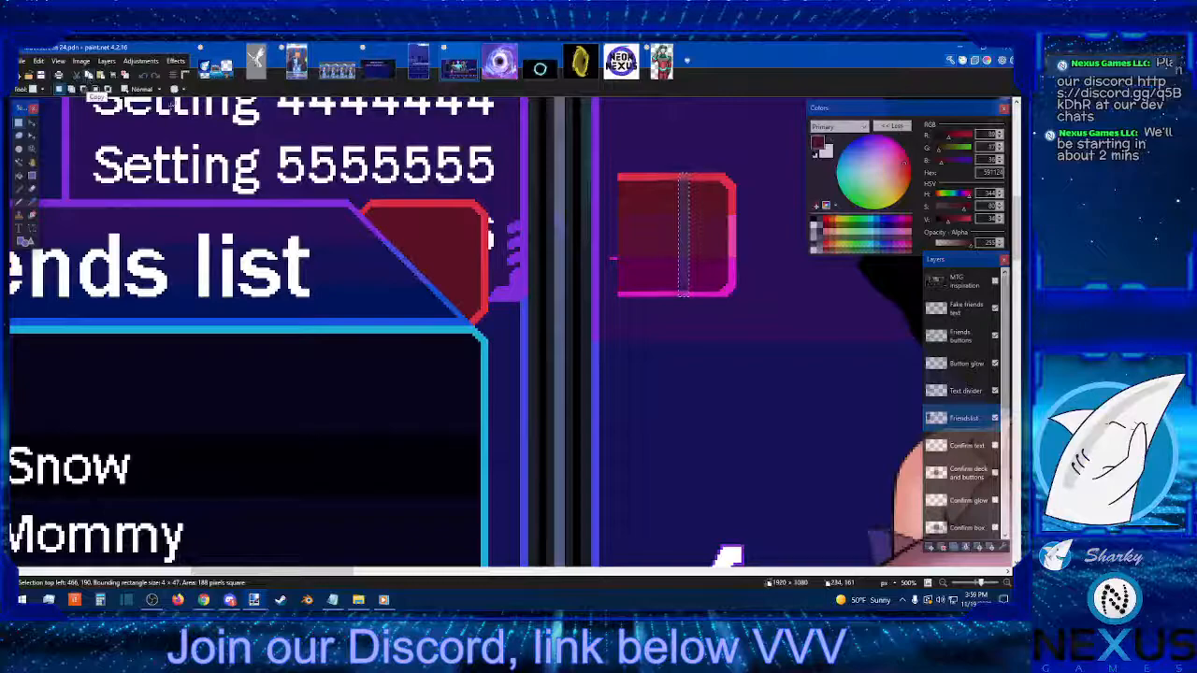
click(1008, 585)
click(1008, 585)
click(1008, 585)
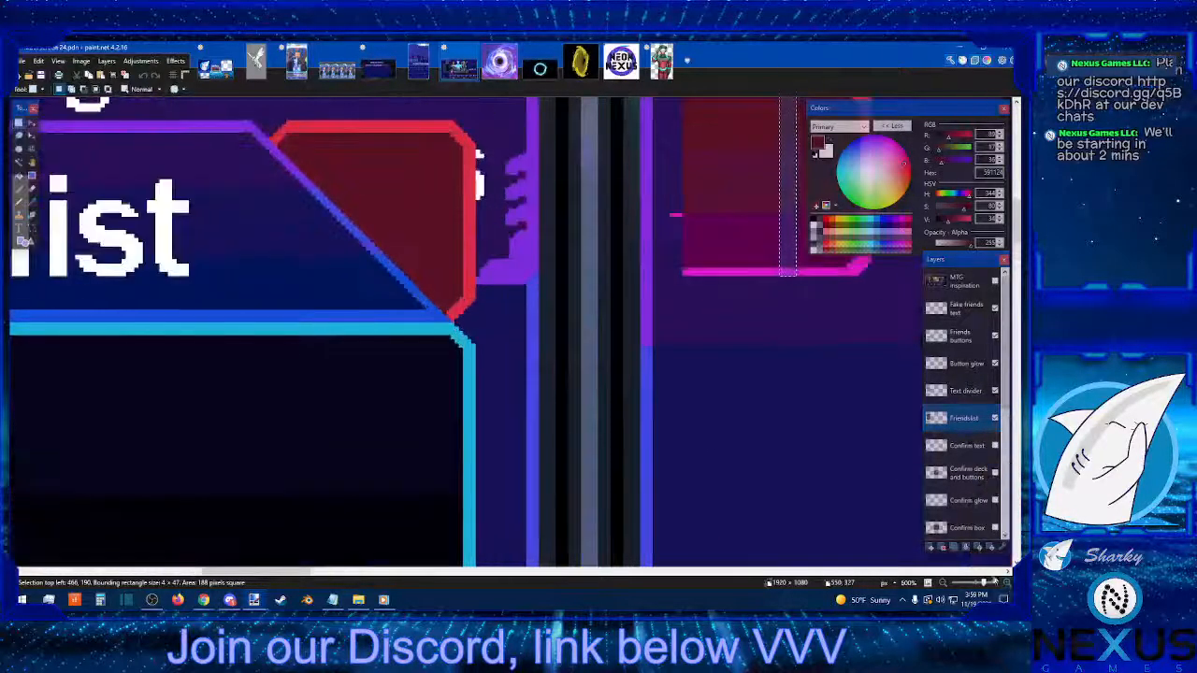
click(100, 77)
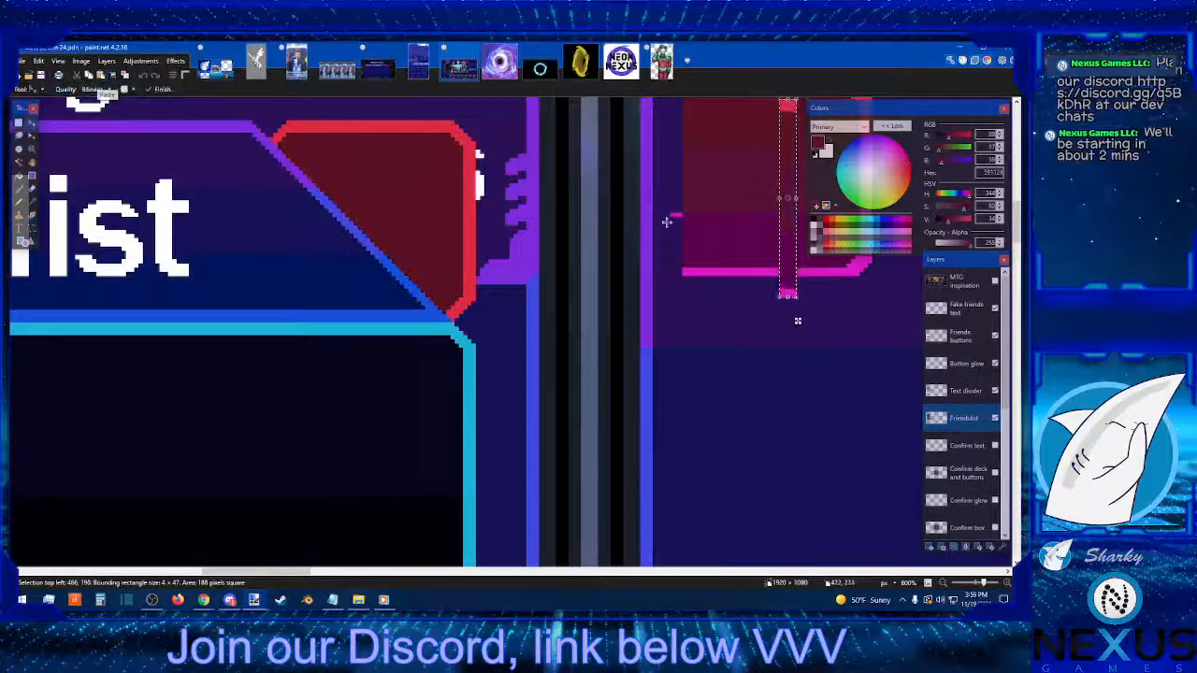
drag(790, 175, 436, 194)
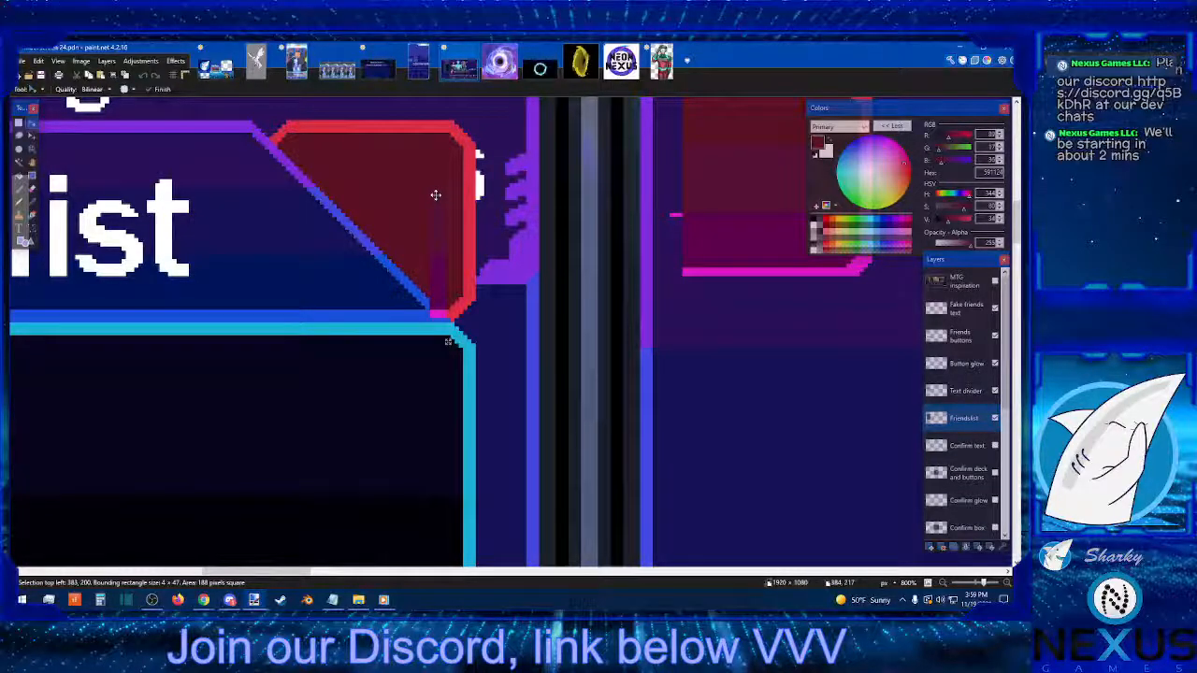